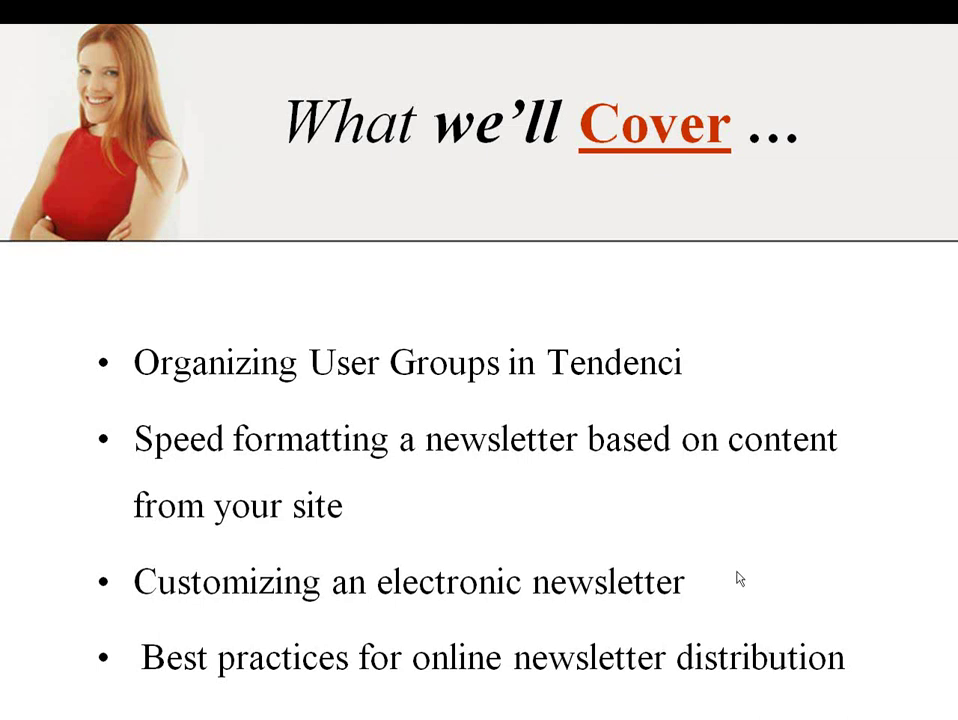
Advance the slideshow from the agenda to the 'Managing your Distribution Lists' slide.
{"action": "key", "text": "Right"}
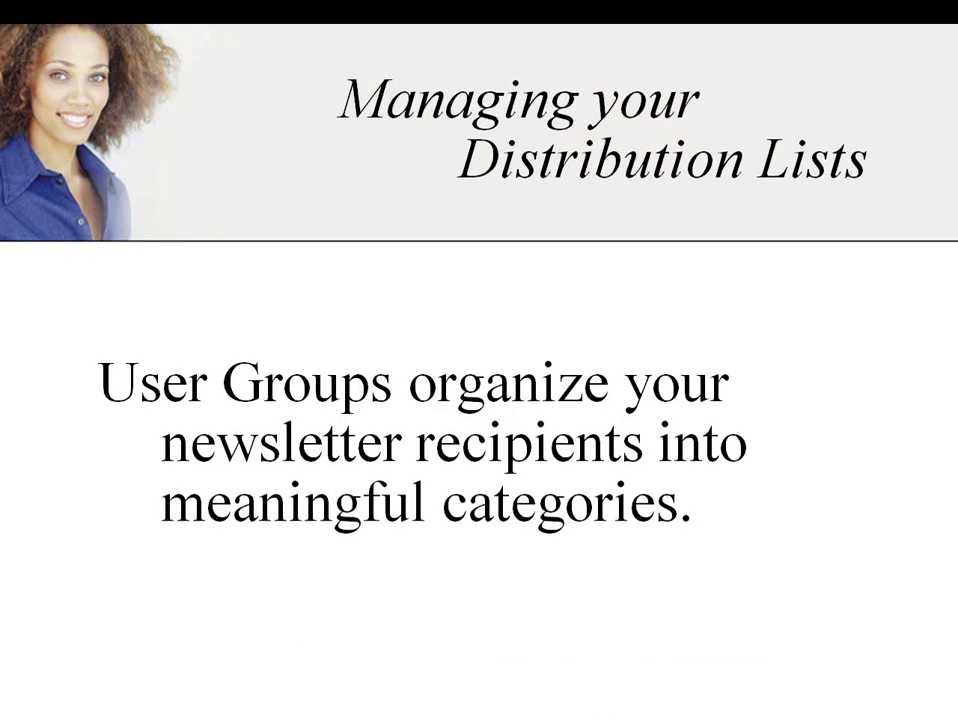
Switch from the PowerPoint slideshow to the Firefox window with the Schipul Actions Search View page.
{"action": "key", "text": "alt+Tab"}
{"action": "key", "text": "alt+Tab"}
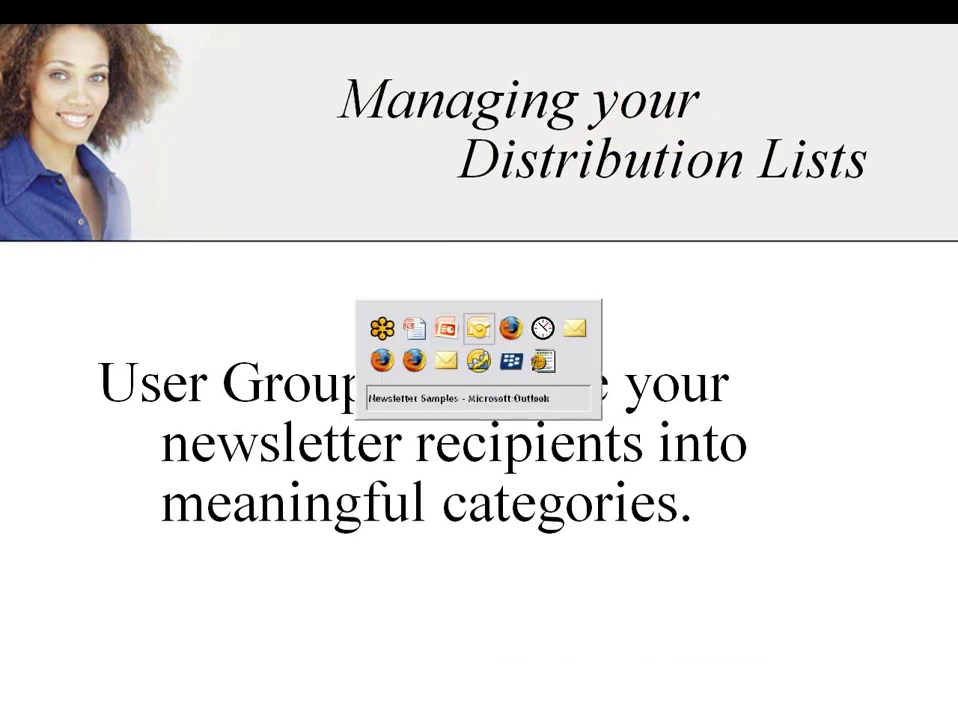
{"action": "key", "text": "alt+Tab"}
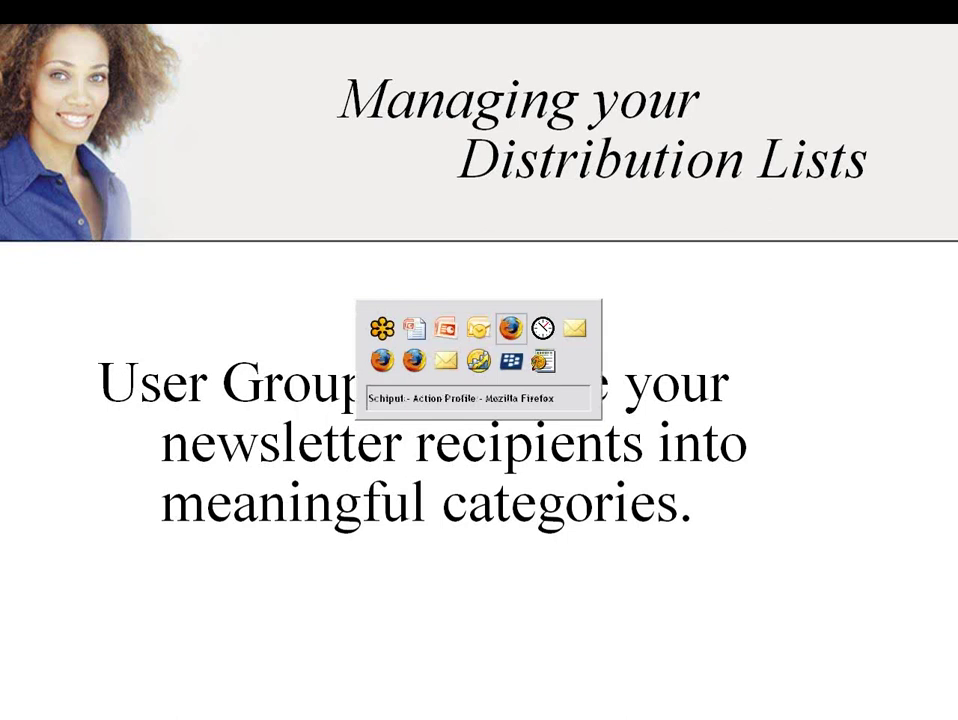
{"action": "key", "text": "alt+Tab"}
{"action": "key", "text": "alt+Tab"}
{"action": "key", "text": "alt+Tab"}
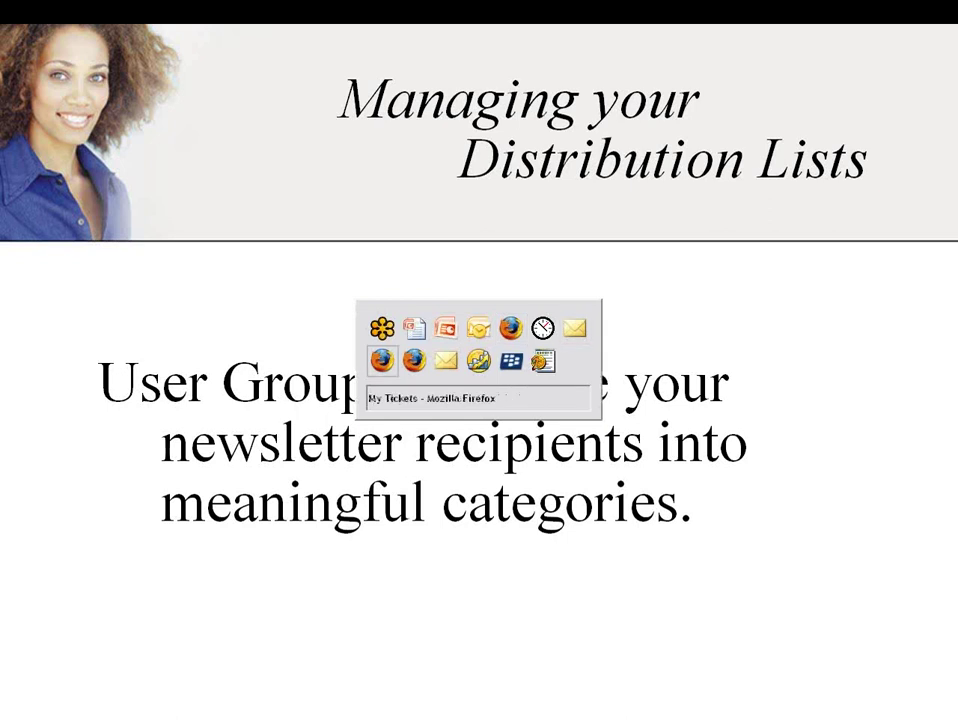
{"action": "key", "text": "alt+Tab"}
{"action": "key", "text": "alt+Tab"}
{"action": "key", "text": "alt+Tab"}
{"action": "key", "text": "alt+Tab"}
{"action": "key", "text": "alt+Tab"}
{"action": "key", "text": "alt+Tab"}
{"action": "key", "text": "alt+Tab"}
{"action": "key", "text": "alt+Tab"}
{"action": "key", "text": "alt+Tab"}
{"action": "key", "text": "alt+Tab"}
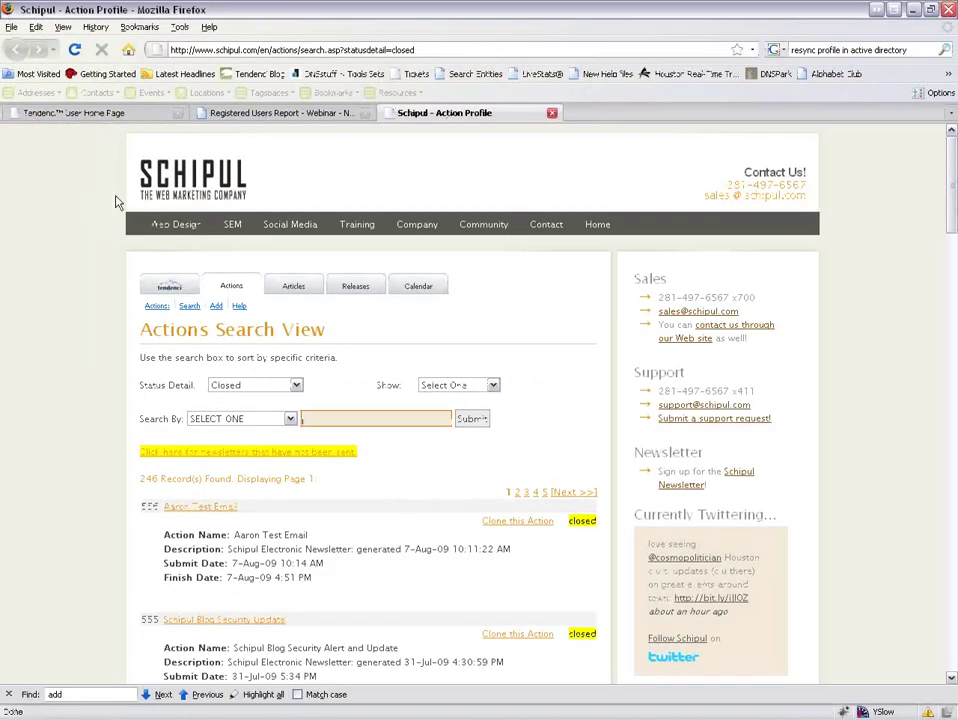
Bring up the Tendenci User Home Page and scroll down to its modules and Admin Quick Links.
{"action": "left_click", "coordinate": [78, 113]}
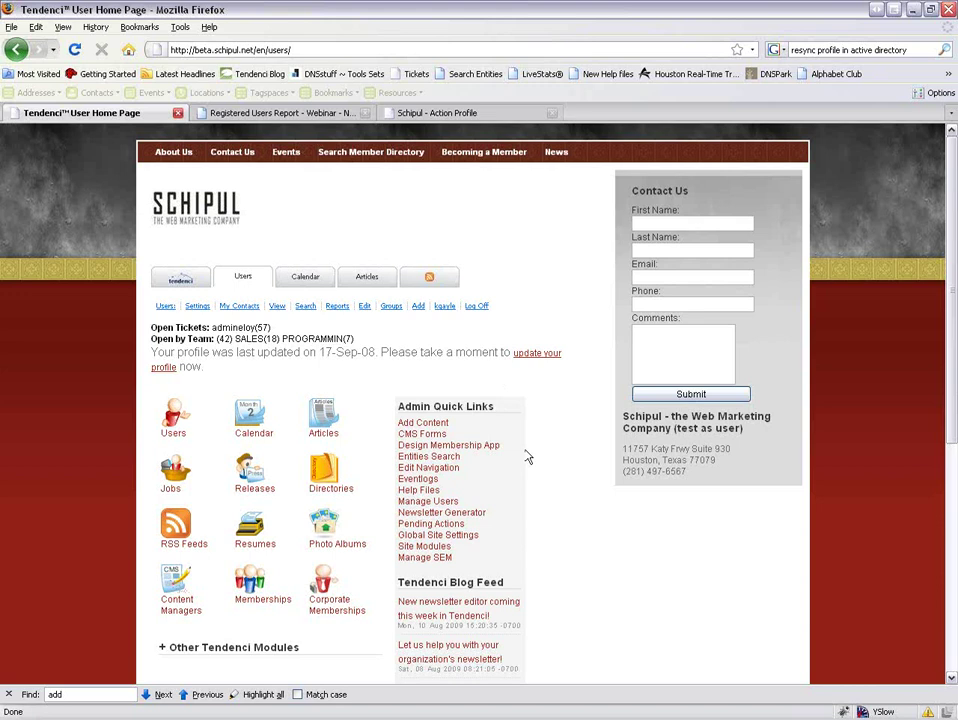
{"action": "scroll", "coordinate": [528, 457], "scroll_direction": "down", "scroll_amount": 1}
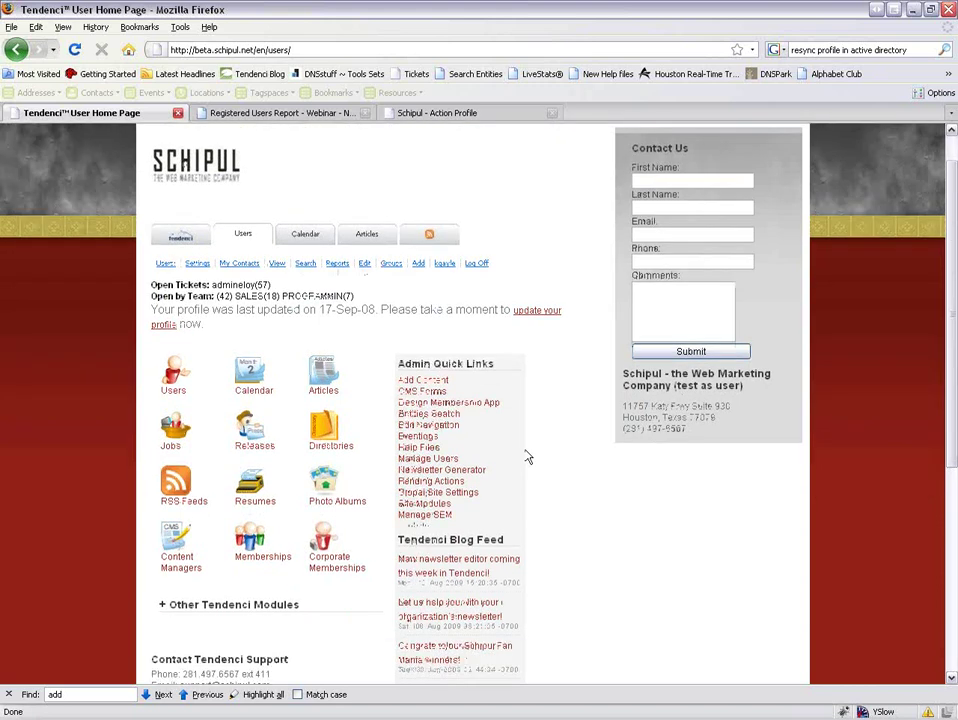
{"action": "scroll", "coordinate": [528, 457], "scroll_direction": "down", "scroll_amount": 1}
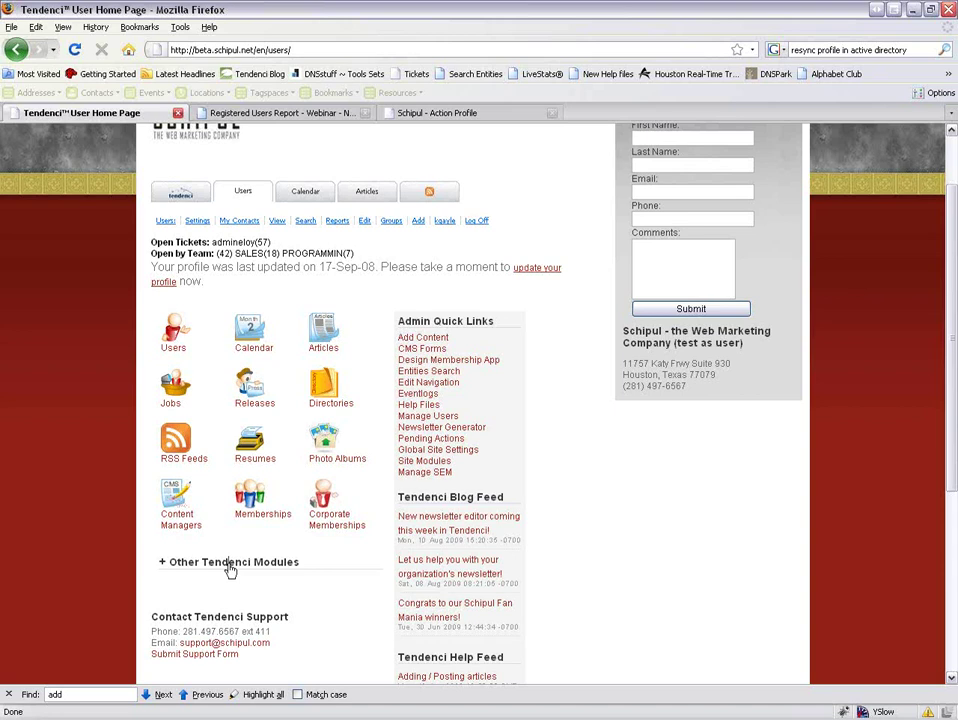
Expand Other Tendenci Modules and go to User Groups, listing 39 groups.
{"action": "left_click", "coordinate": [229, 567]}
{"action": "scroll", "coordinate": [280, 570], "scroll_direction": "down", "scroll_amount": 1}
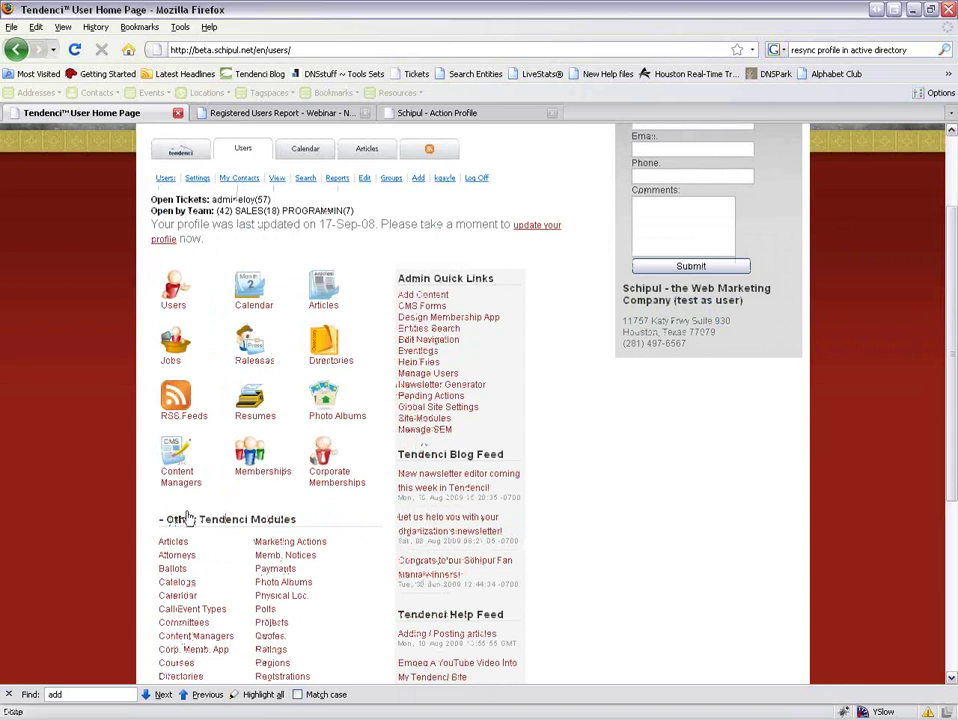
{"action": "scroll", "coordinate": [303, 512], "scroll_direction": "down", "scroll_amount": 3}
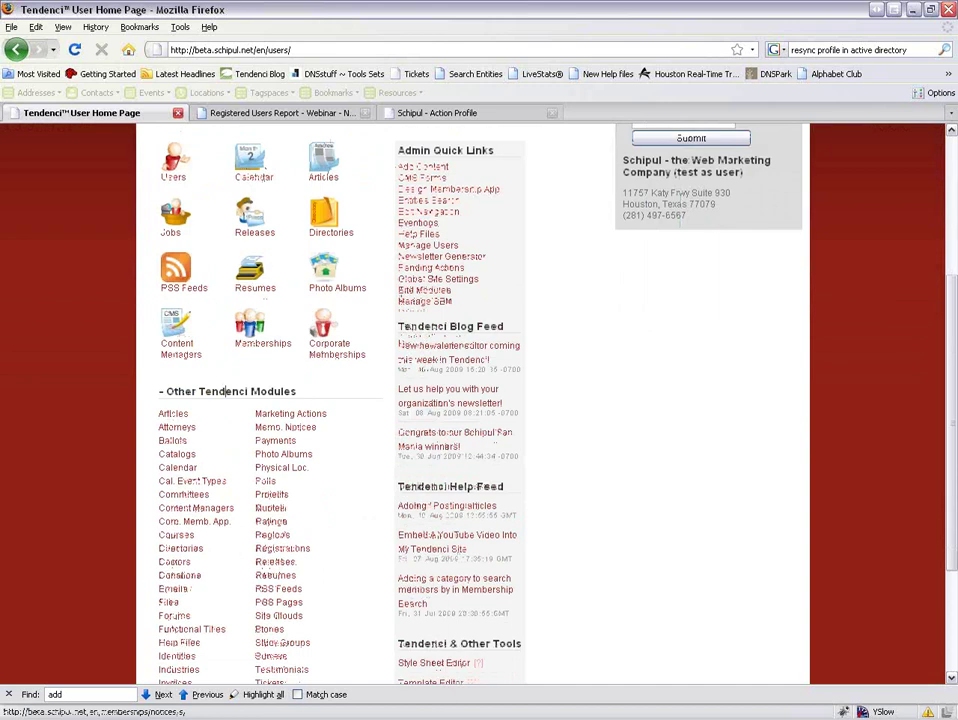
{"action": "scroll", "coordinate": [285, 508], "scroll_direction": "down", "scroll_amount": 1}
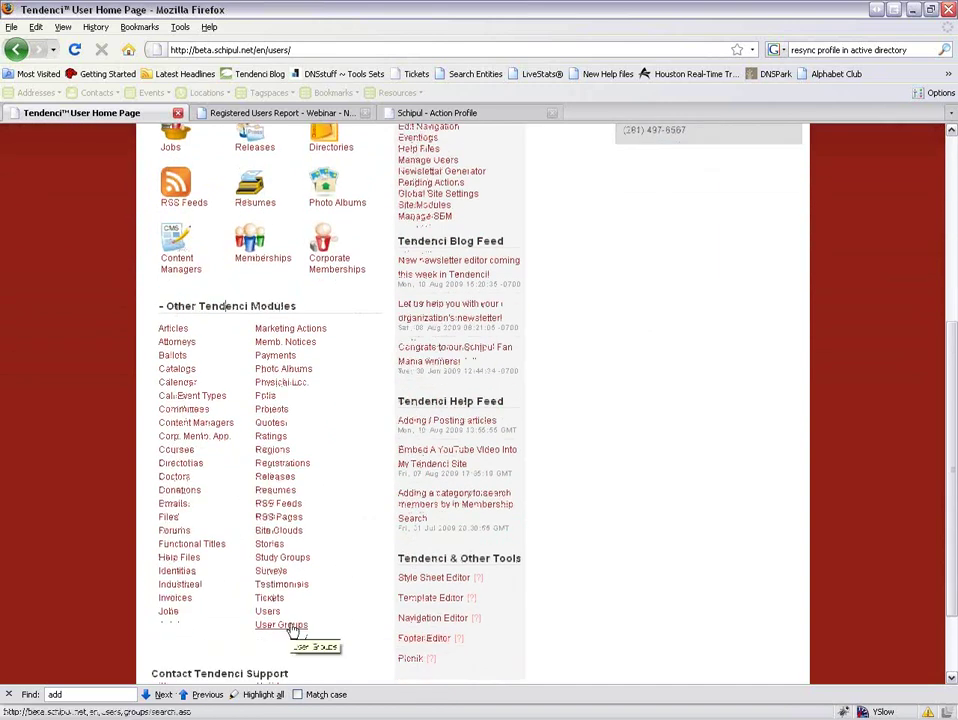
{"action": "left_click", "coordinate": [290, 626]}
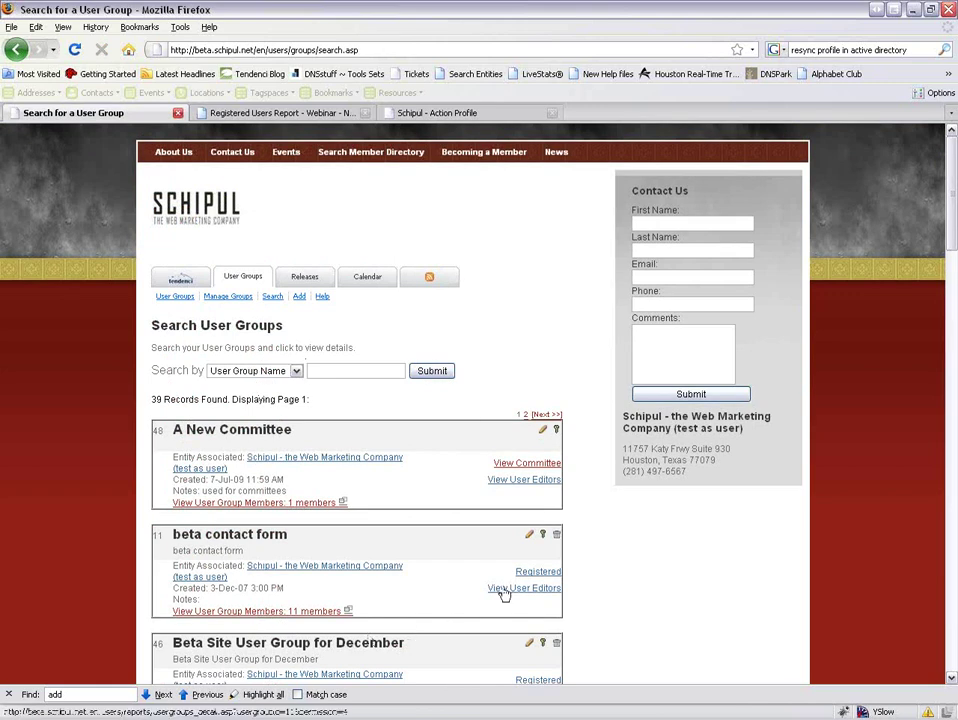
Scroll the user group results down to the newsletter group with its 35 members.
{"action": "scroll", "coordinate": [609, 597], "scroll_direction": "down", "scroll_amount": 3}
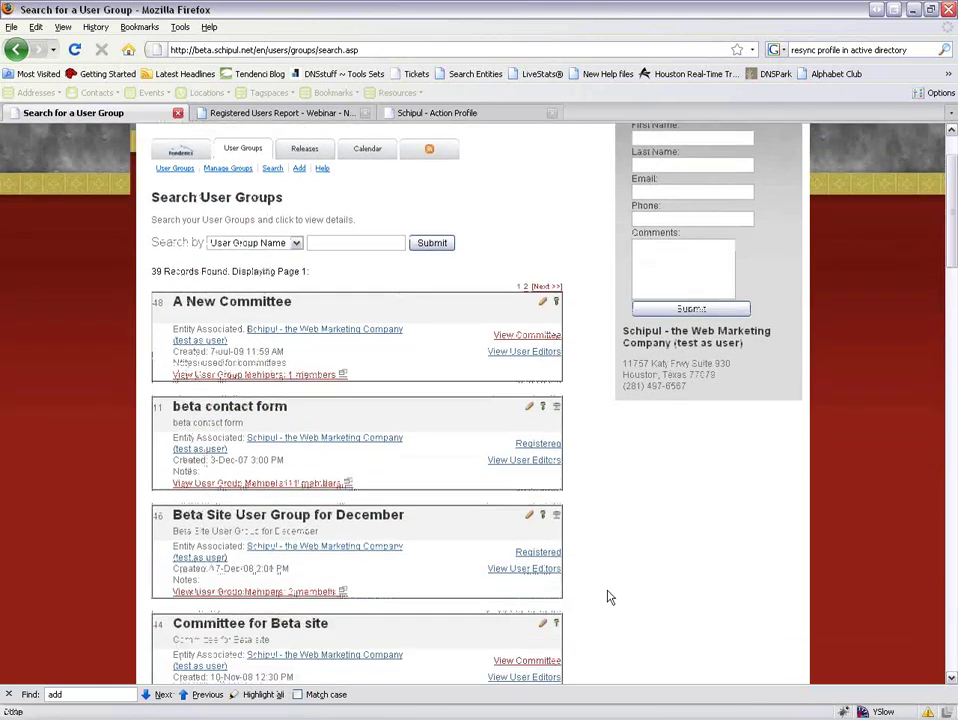
{"action": "scroll", "coordinate": [609, 597], "scroll_direction": "down", "scroll_amount": 3}
{"action": "scroll", "coordinate": [609, 597], "scroll_direction": "down", "scroll_amount": 4}
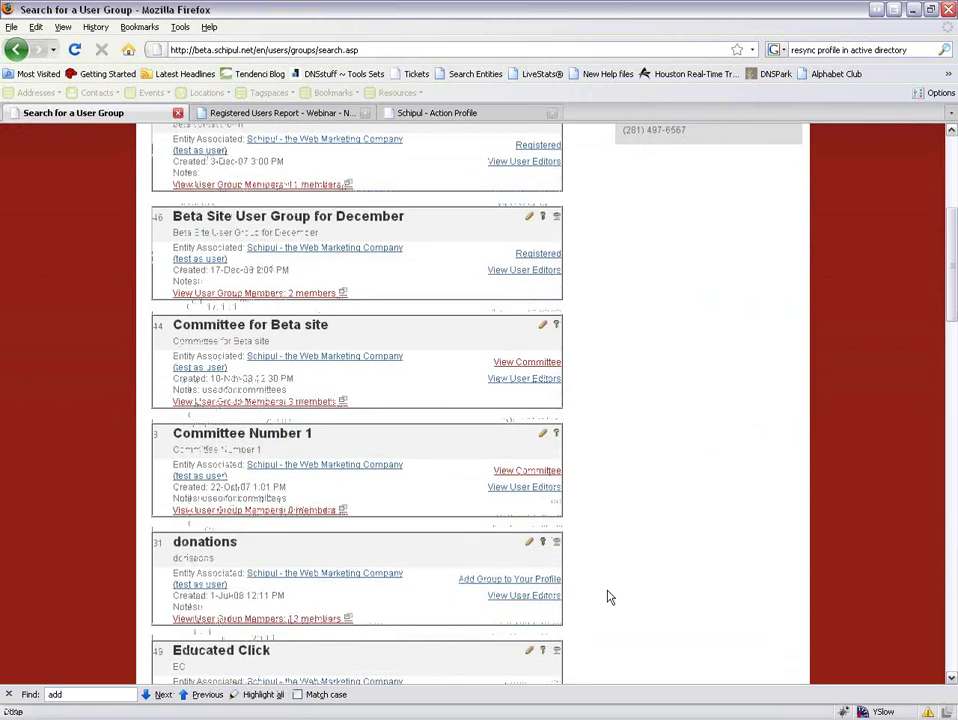
{"action": "scroll", "coordinate": [609, 597], "scroll_direction": "down", "scroll_amount": 8}
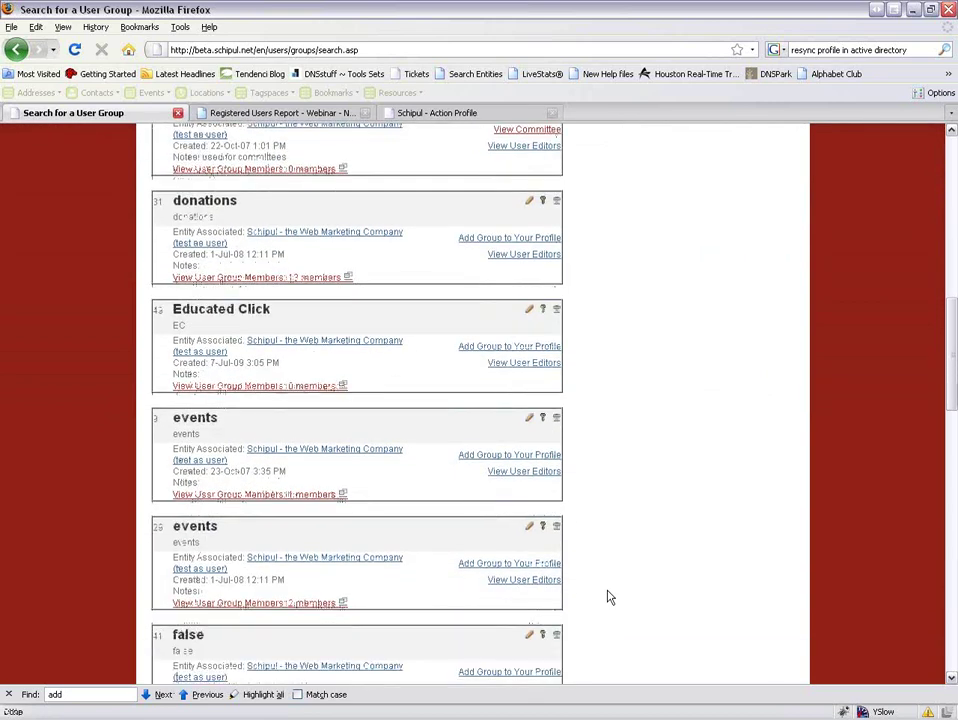
{"action": "scroll", "coordinate": [609, 597], "scroll_direction": "down", "scroll_amount": 12}
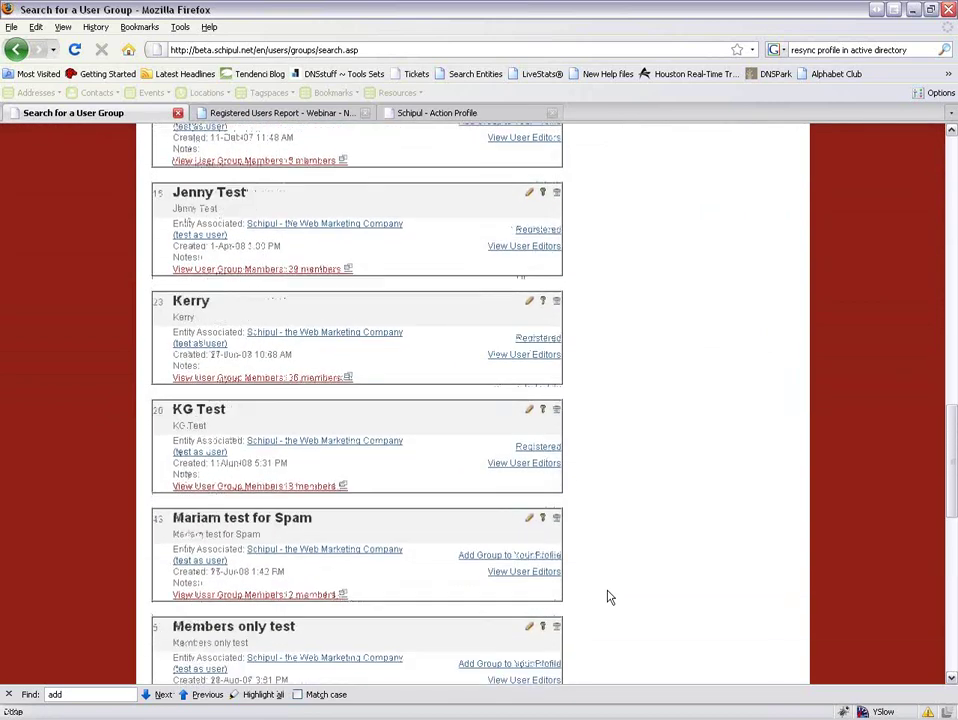
{"action": "scroll", "coordinate": [609, 597], "scroll_direction": "down", "scroll_amount": 2}
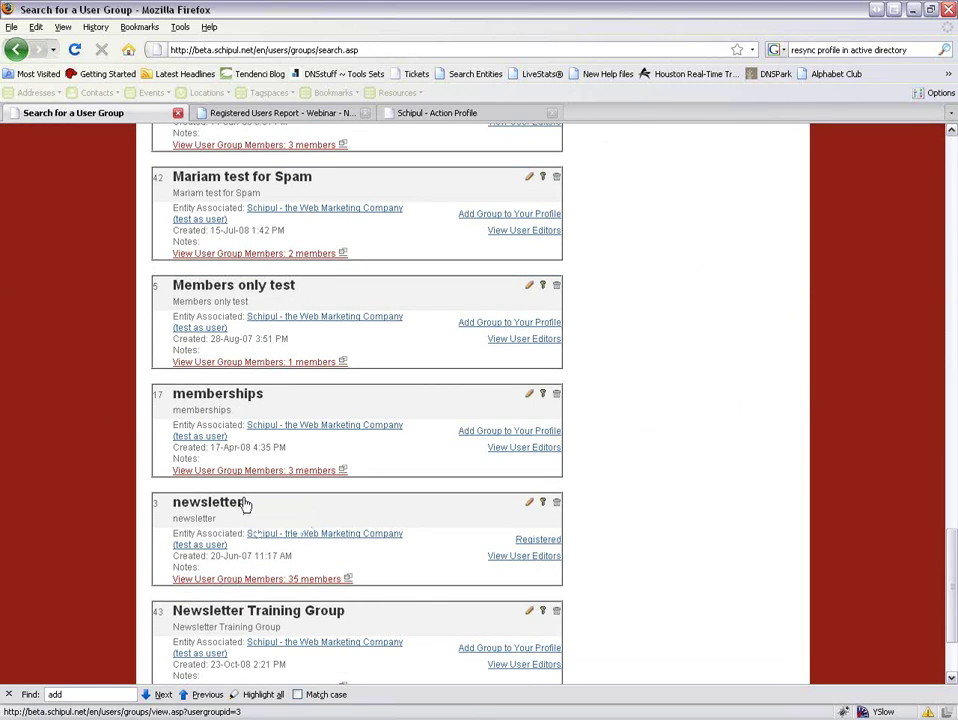
{"action": "scroll", "coordinate": [245, 505], "scroll_direction": "down", "scroll_amount": 2}
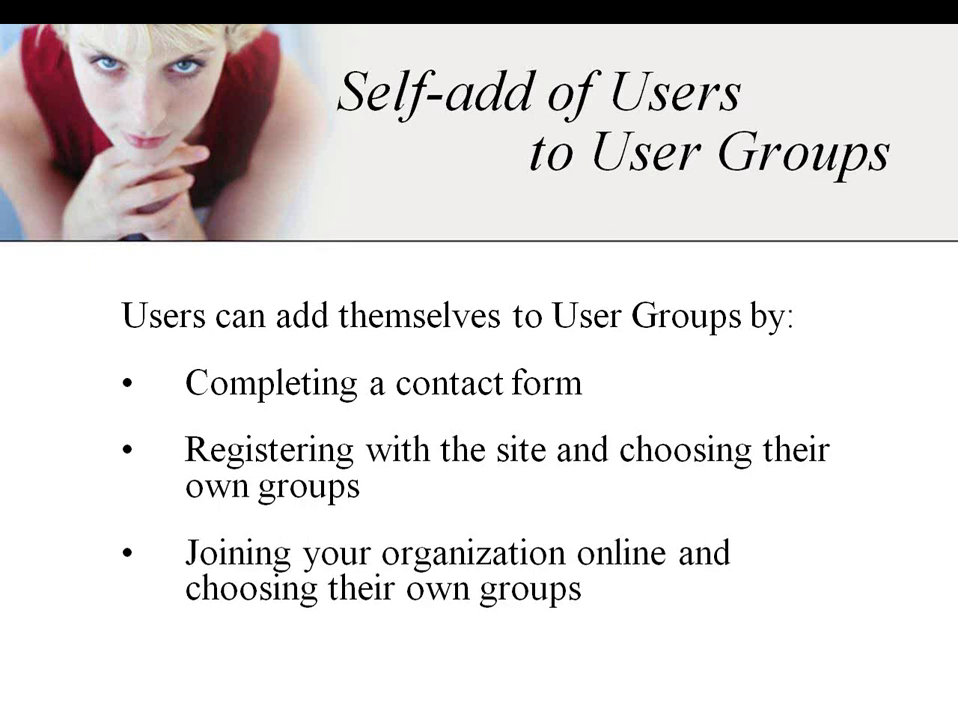
Switch from the 'Self-add of Users to User Groups' slide back to Tendenci's group results in Firefox.
{"action": "key", "text": "alt+Tab"}
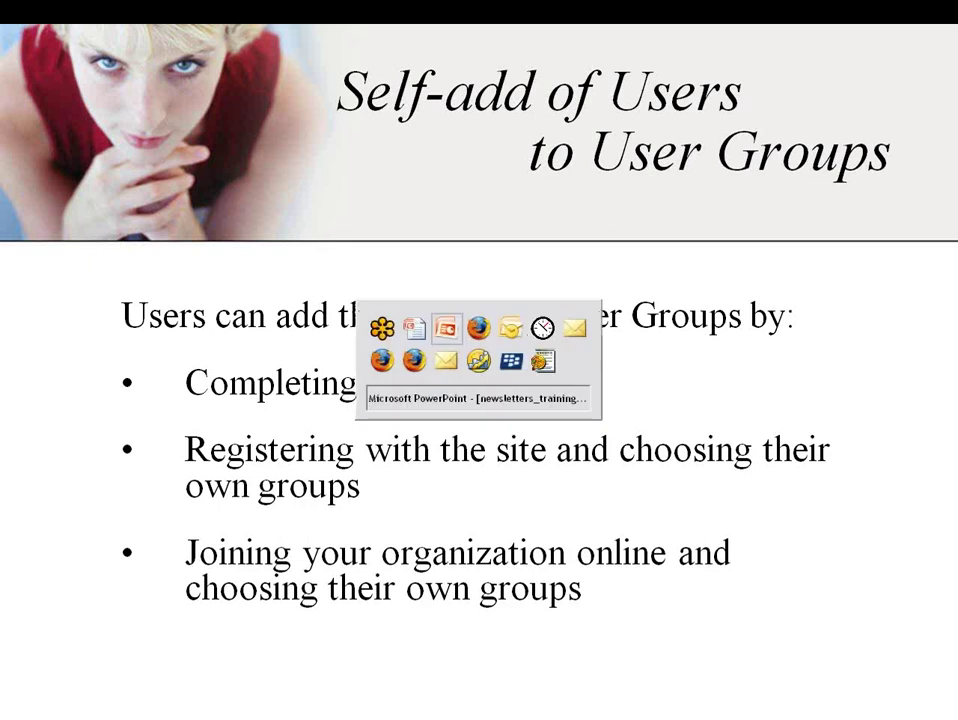
{"action": "key", "text": "alt+Tab"}
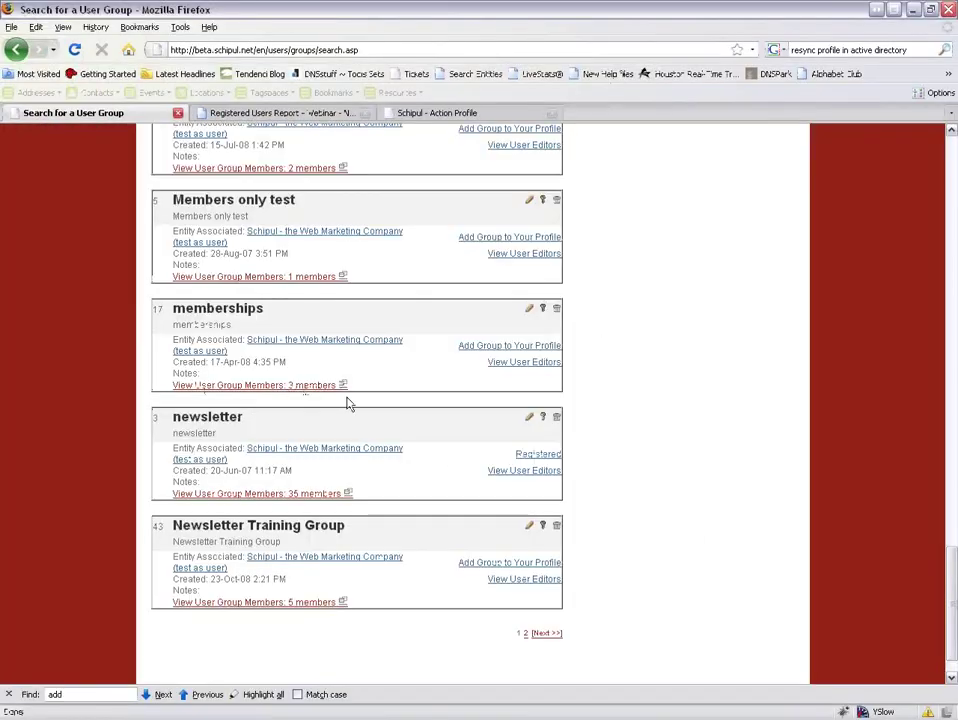
Go to the site's Contact Us page from the top navigation and bring its contact form into view.
{"action": "scroll", "coordinate": [652, 312], "scroll_direction": "up", "scroll_amount": 5}
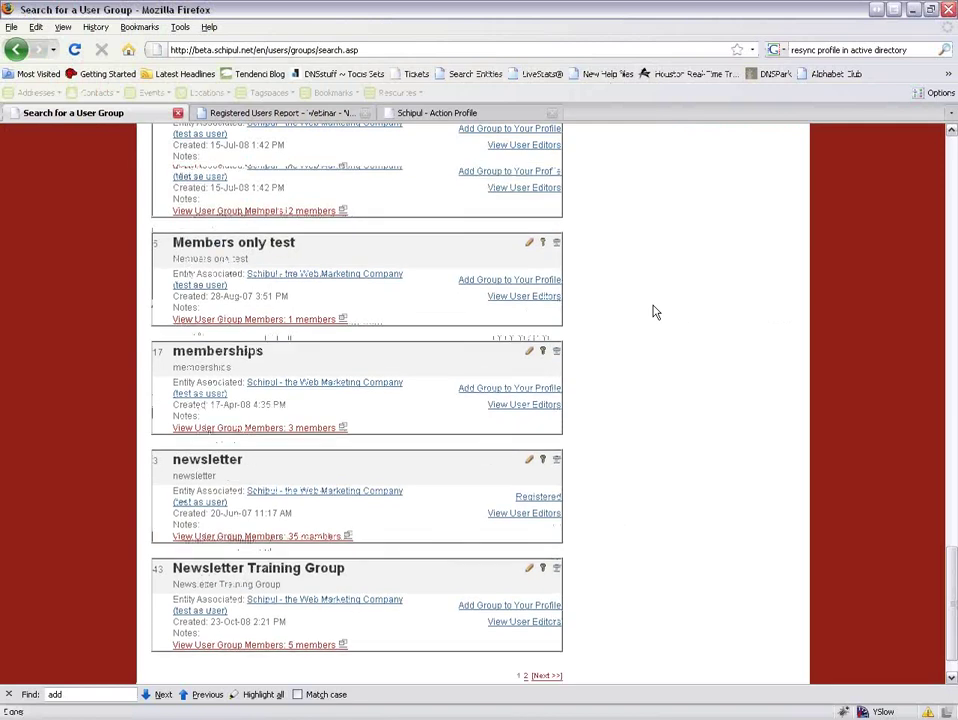
{"action": "scroll", "coordinate": [652, 312], "scroll_direction": "up", "scroll_amount": 10}
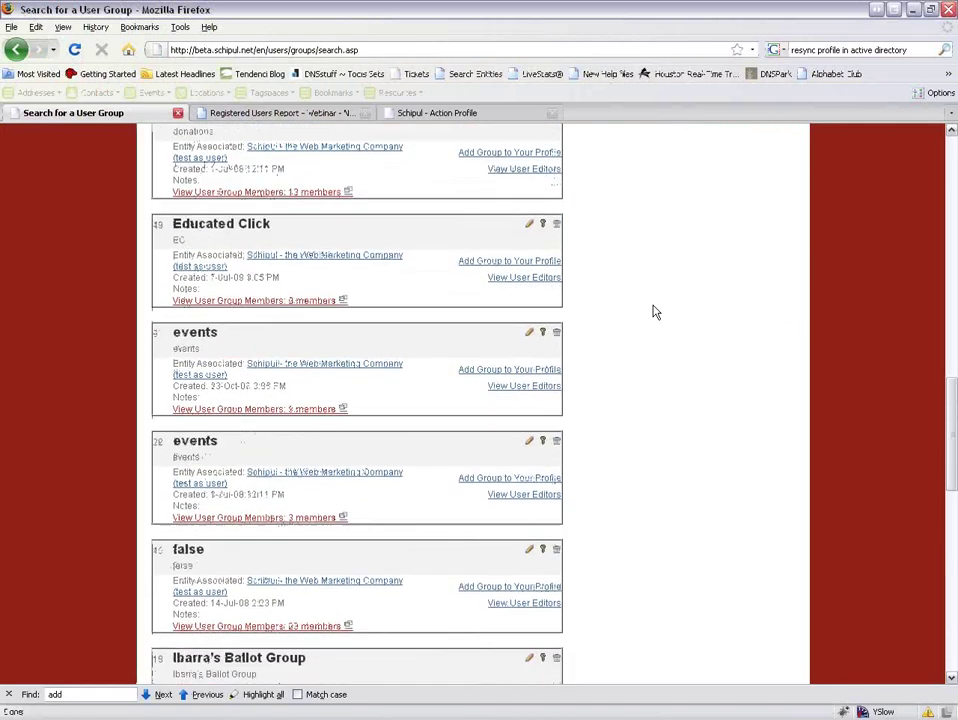
{"action": "scroll", "coordinate": [652, 312], "scroll_direction": "up", "scroll_amount": 10}
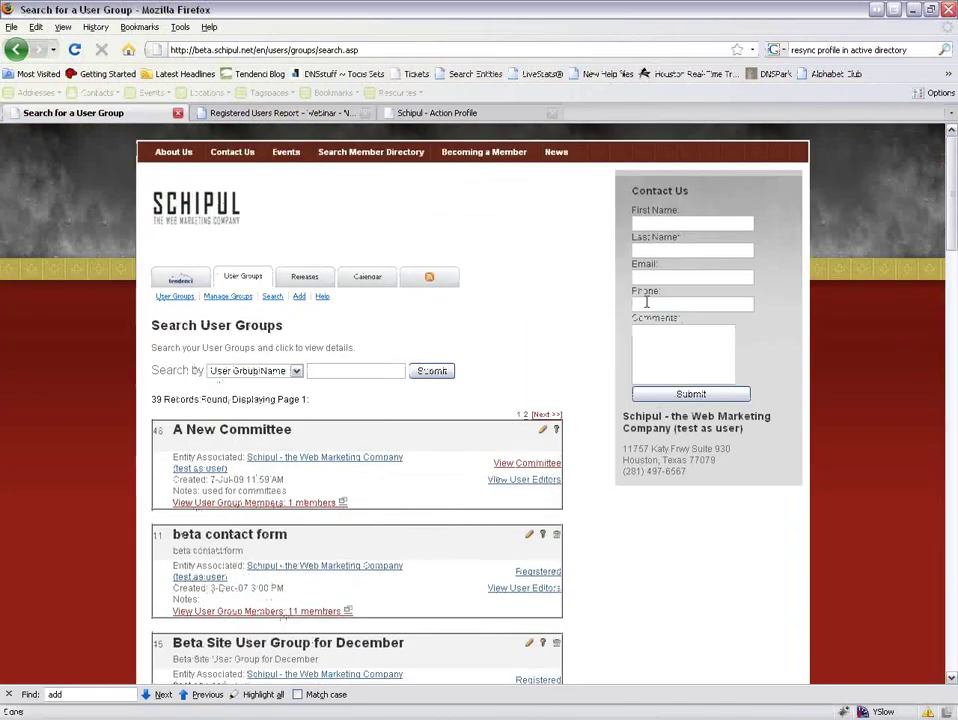
{"action": "left_click", "coordinate": [232, 152]}
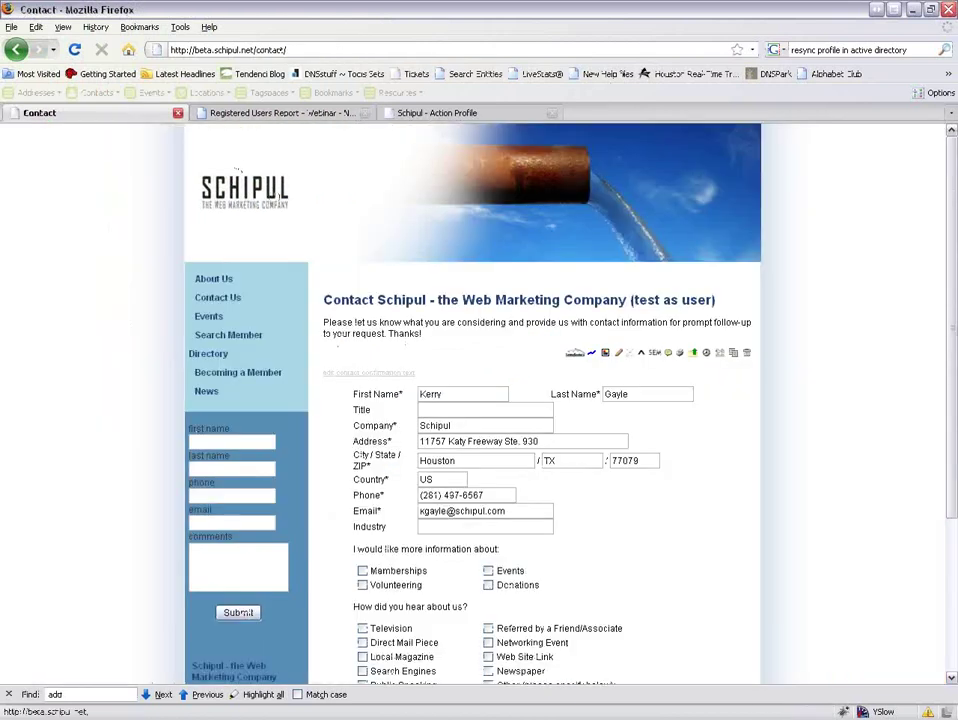
{"action": "scroll", "coordinate": [550, 400], "scroll_direction": "down", "scroll_amount": 3}
Tick Direct Mail Piece, Search Engines and Donations, keeping the Schipul Beta newsletter opt-in checked.
{"action": "left_click", "coordinate": [362, 472]}
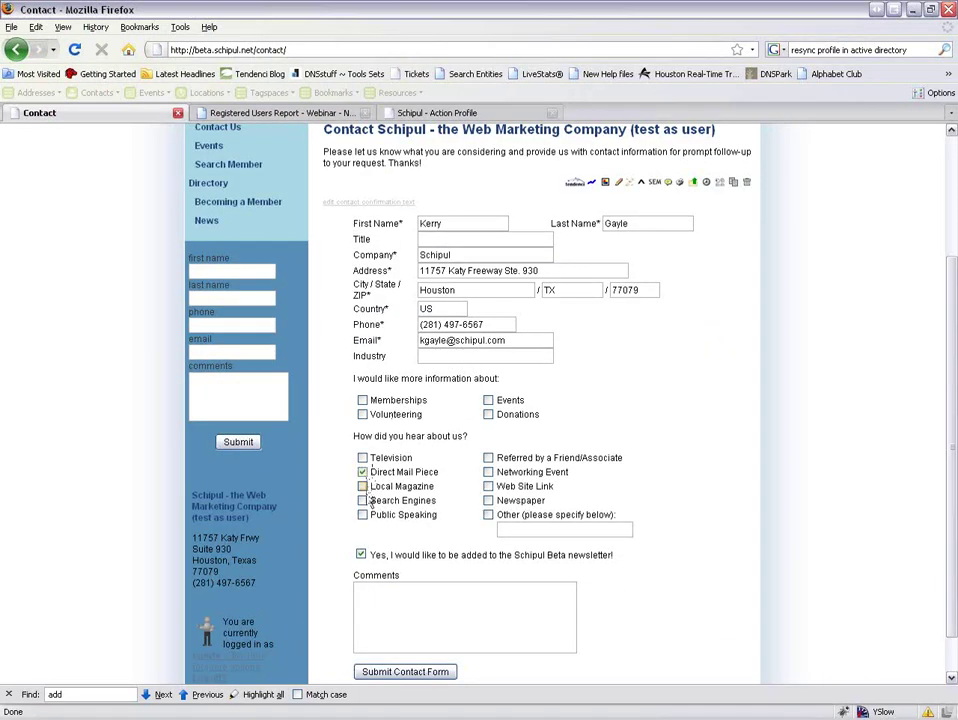
{"action": "left_click", "coordinate": [363, 500]}
{"action": "left_click", "coordinate": [488, 414]}
{"action": "left_click", "coordinate": [626, 510]}
{"action": "scroll", "coordinate": [765, 348], "scroll_direction": "up", "scroll_amount": 2}
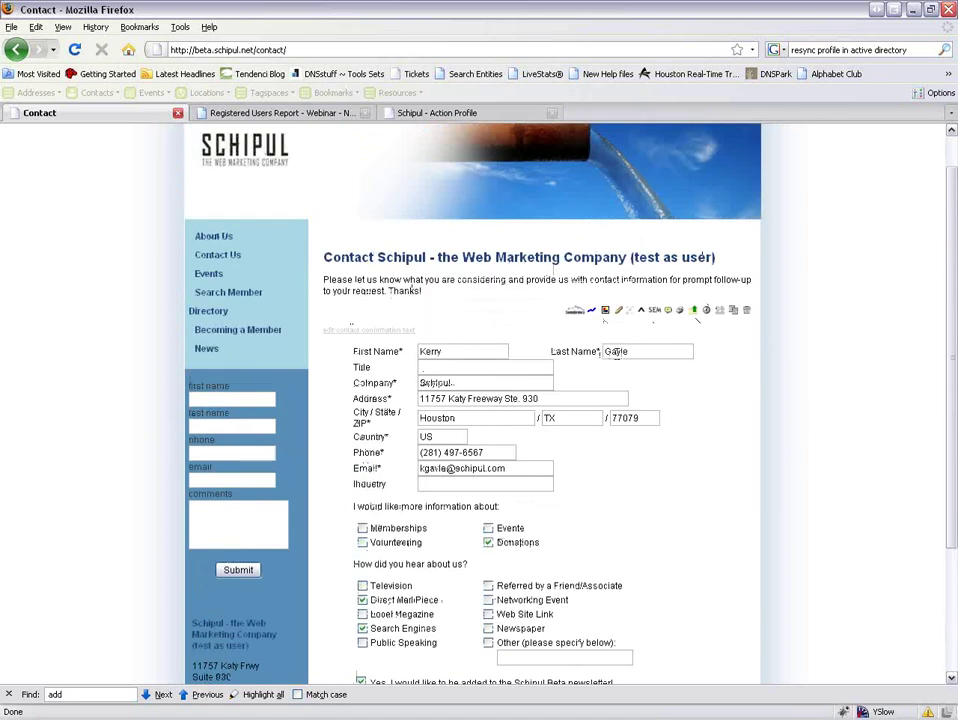
{"action": "scroll", "coordinate": [788, 567], "scroll_direction": "down", "scroll_amount": 2}
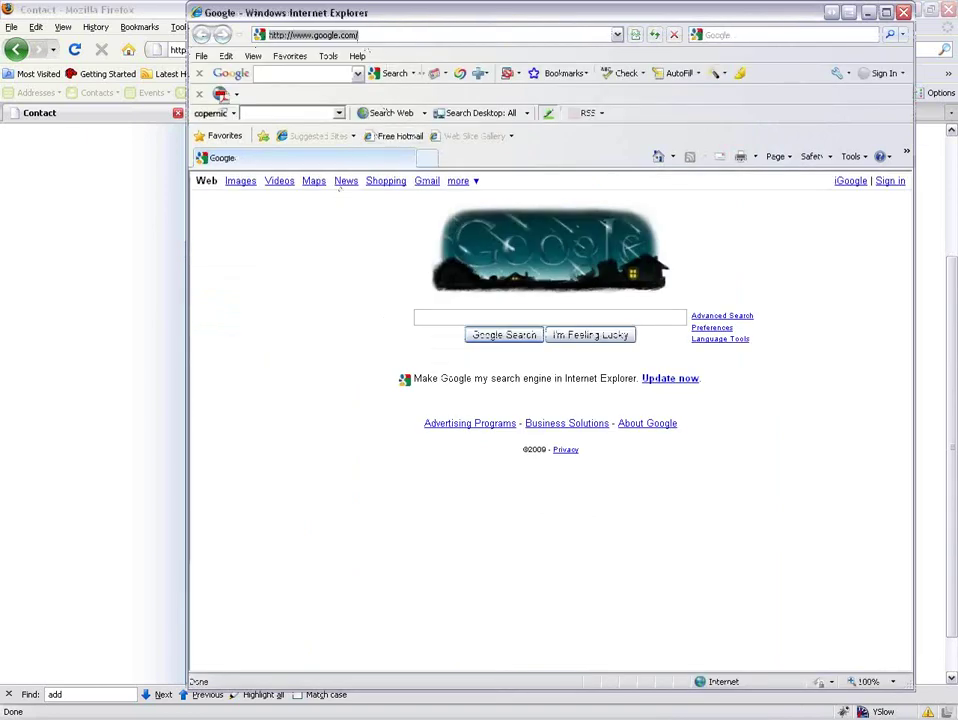
Load beta.schipul.net in Internet Explorer and open its Site Log In page.
{"action": "type", "text": "beta"}
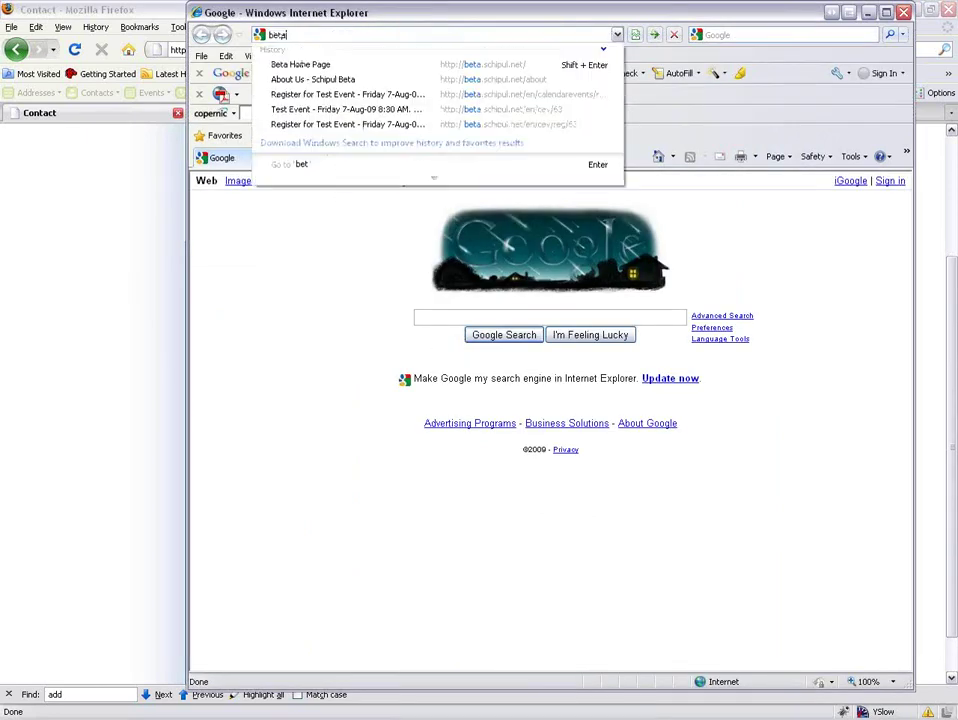
{"action": "type", "text": ".schipul.net"}
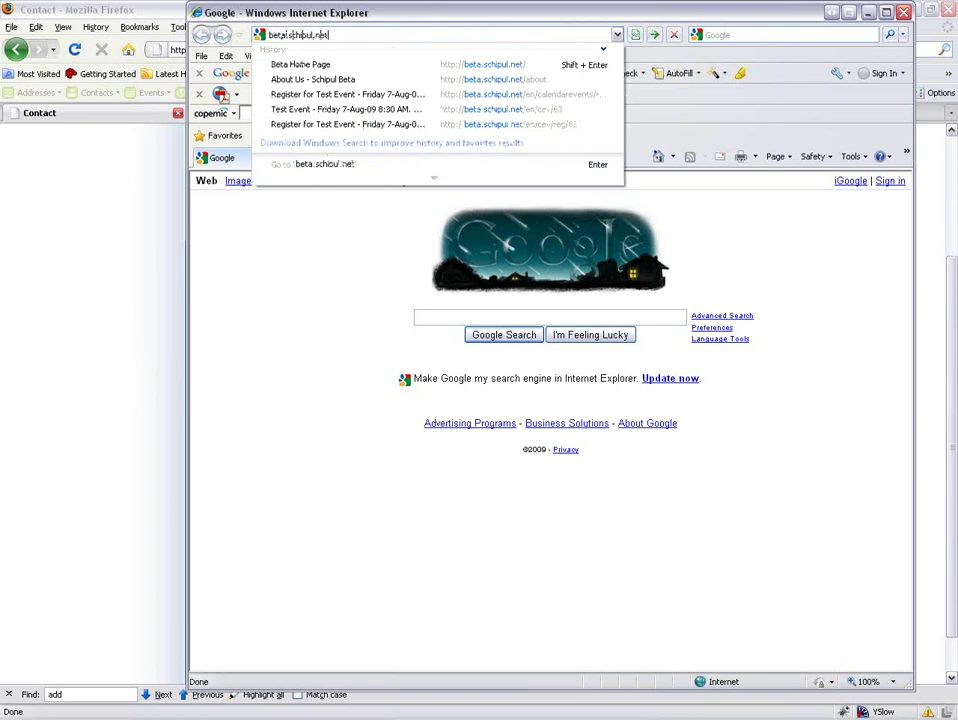
{"action": "key", "text": "Return"}
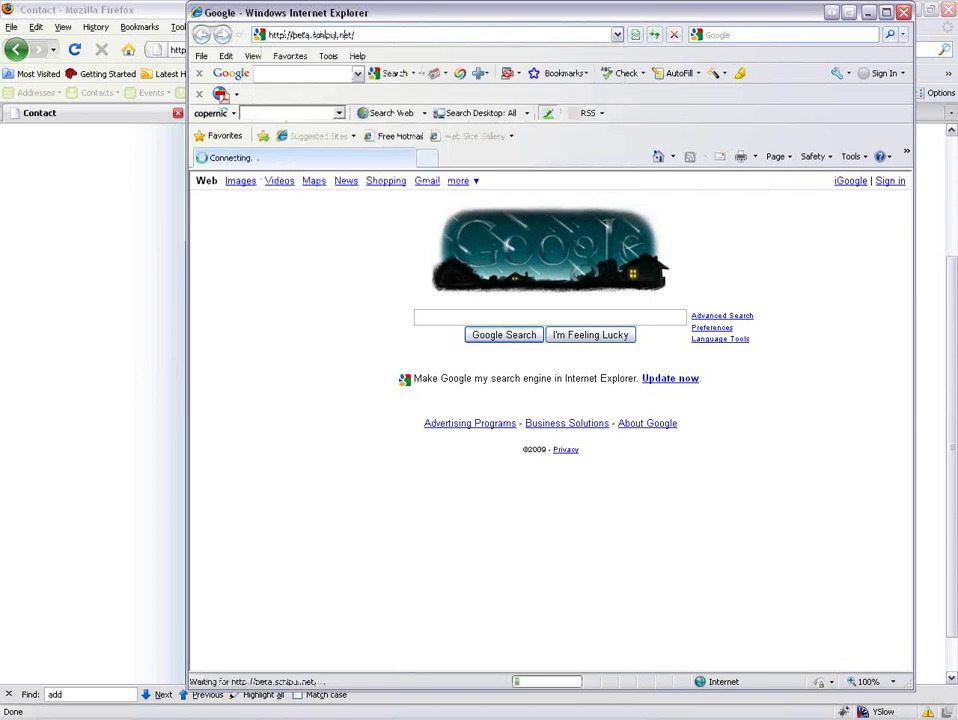
{"action": "scroll", "coordinate": [489, 300], "scroll_direction": "down", "scroll_amount": 5}
{"action": "scroll", "coordinate": [489, 320], "scroll_direction": "down", "scroll_amount": 1}
{"action": "left_click", "coordinate": [320, 628]}
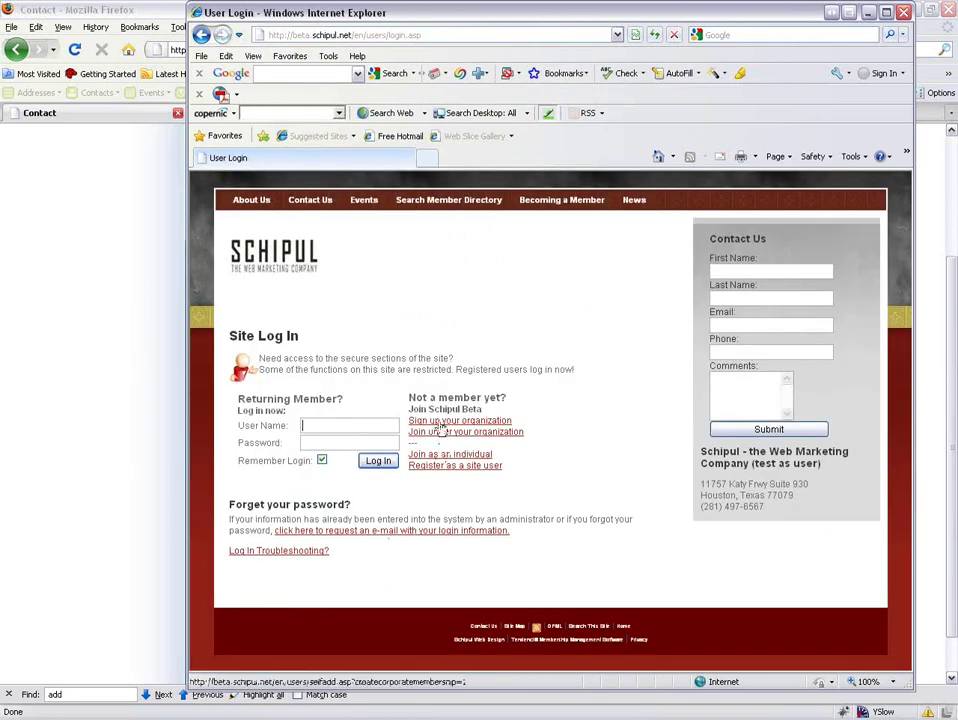
{"action": "left_click", "coordinate": [445, 468]}
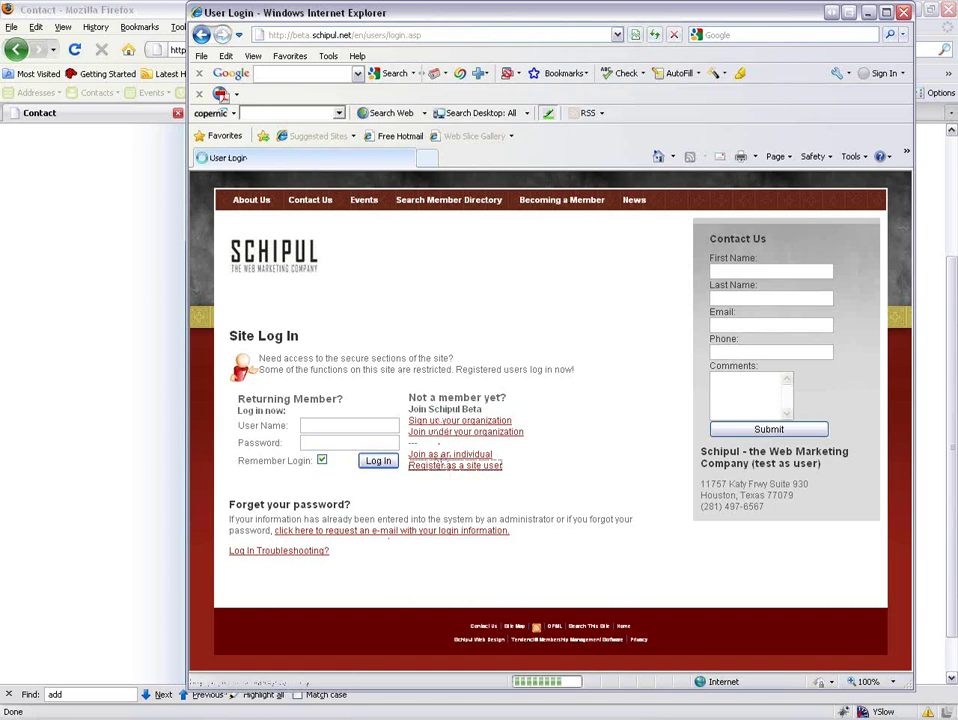
{"action": "scroll", "coordinate": [315, 483], "scroll_direction": "down", "scroll_amount": 5}
{"action": "left_click", "coordinate": [232, 447]}
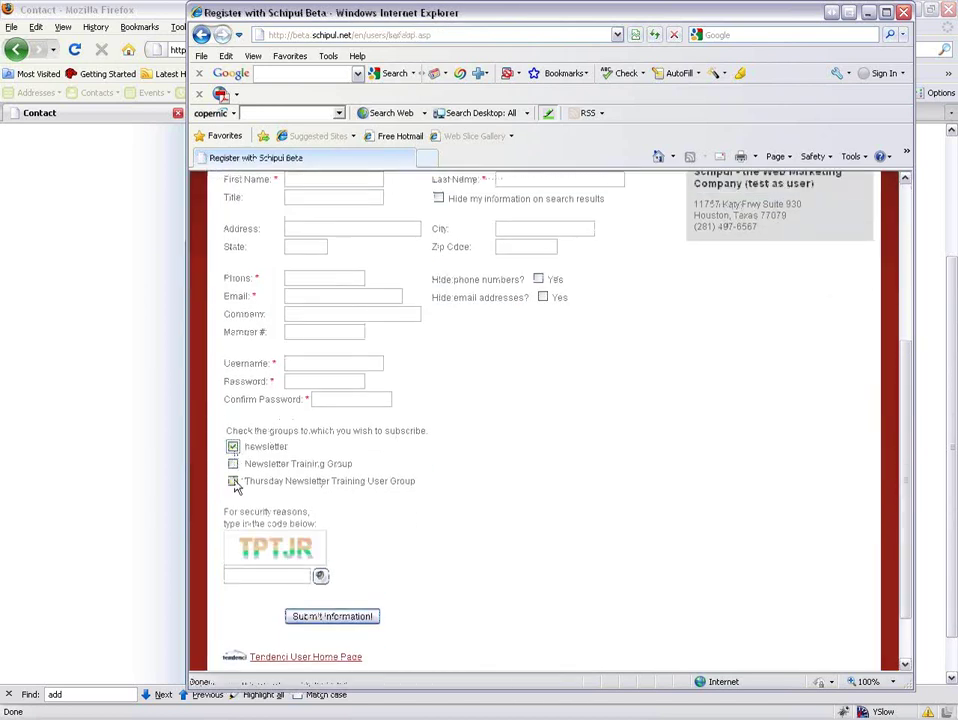
{"action": "left_click", "coordinate": [201, 36]}
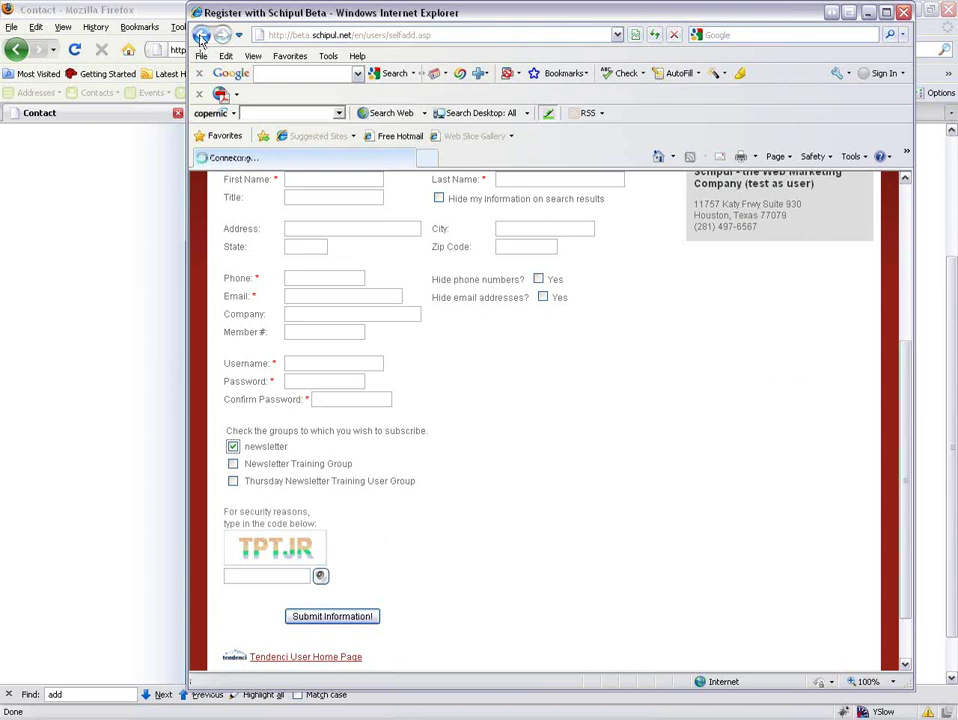
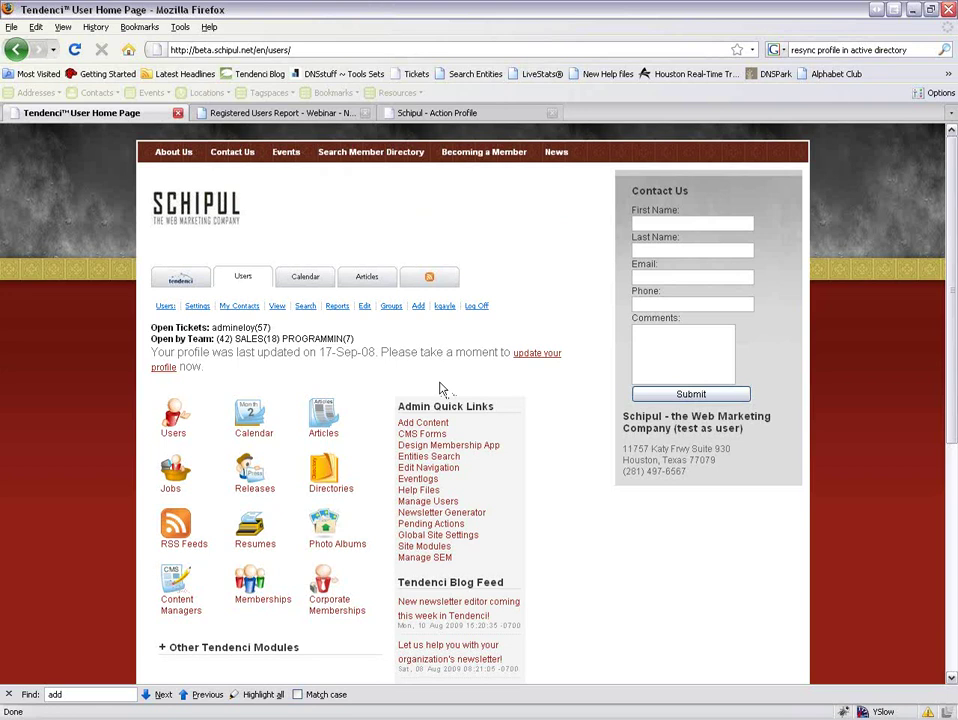
Search users by the member's last name and open the matching member's profile.
{"action": "left_click", "coordinate": [305, 307]}
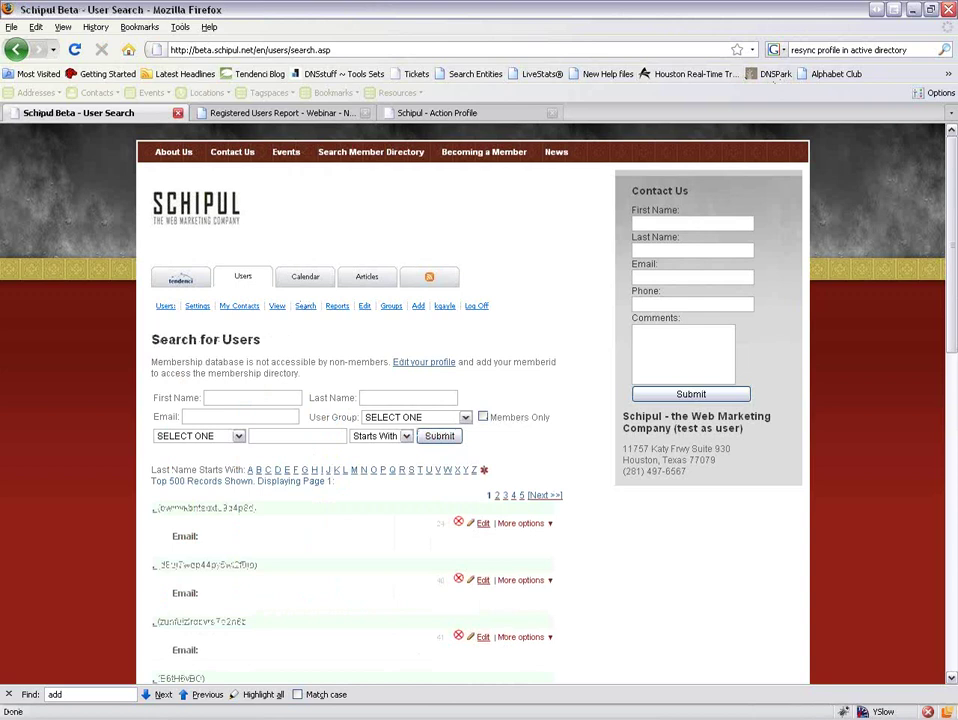
{"action": "left_click", "coordinate": [380, 397]}
{"action": "type", "text": "gayle"}
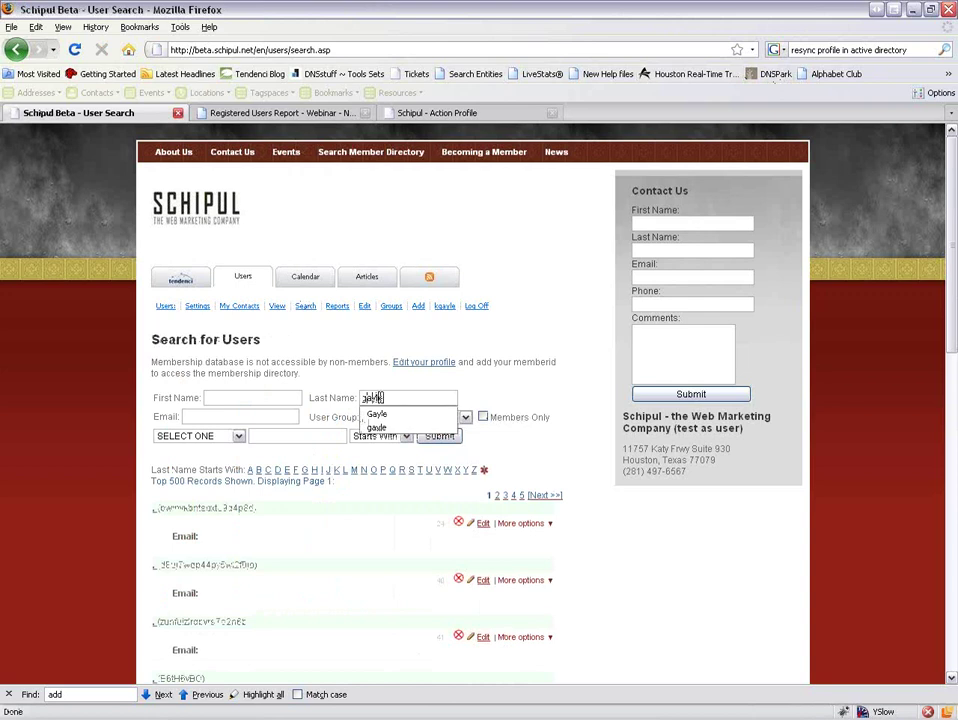
{"action": "key", "text": "Return"}
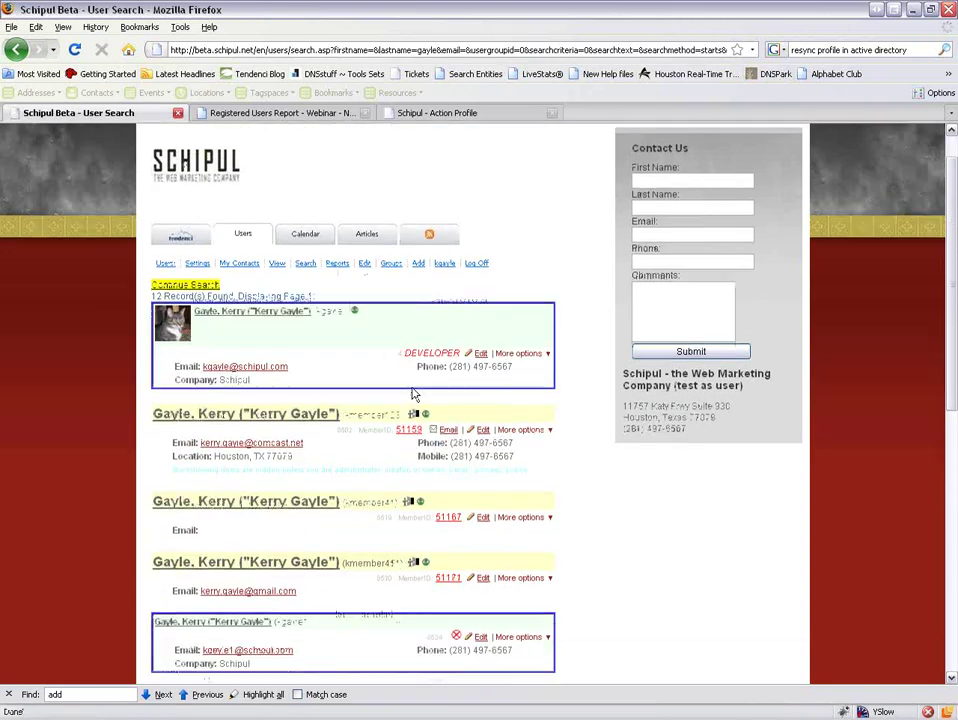
{"action": "scroll", "coordinate": [403, 376], "scroll_direction": "down", "scroll_amount": 2}
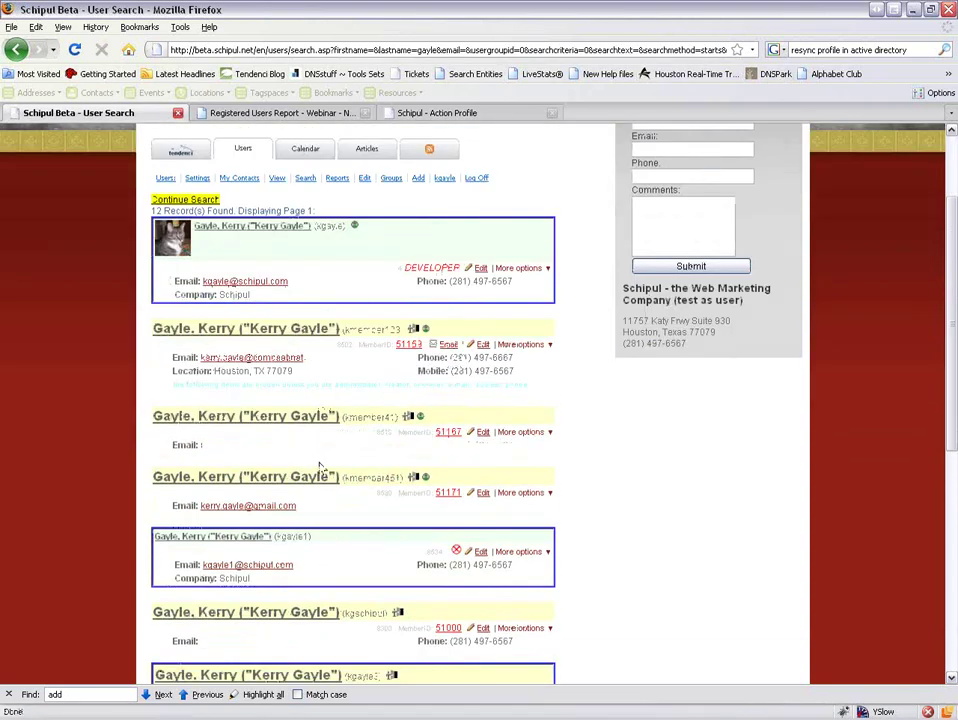
{"action": "left_click", "coordinate": [265, 480]}
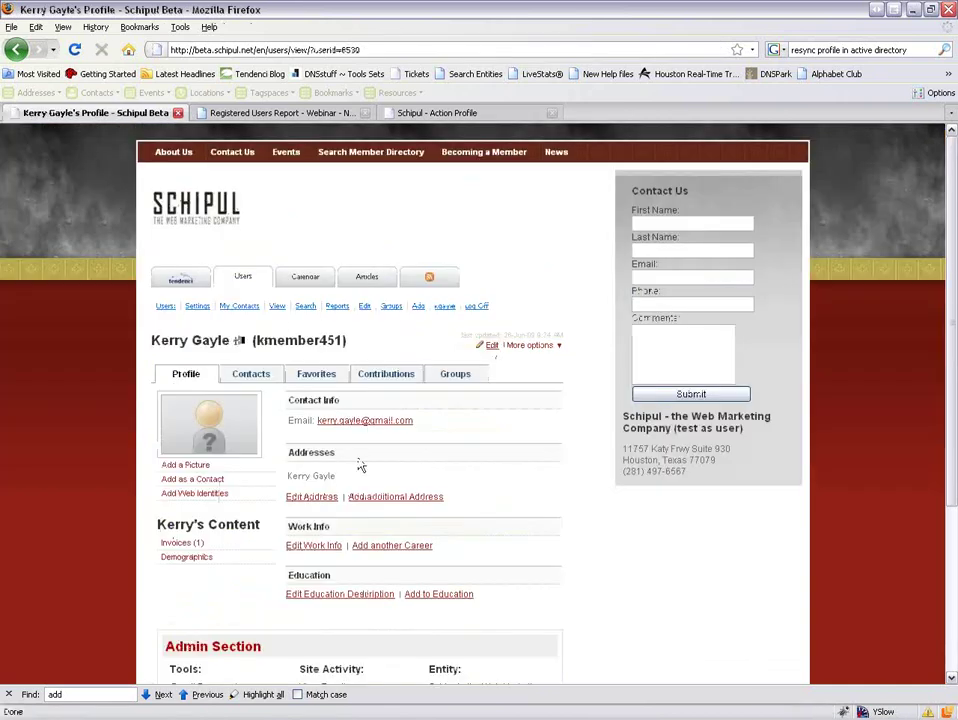
Join the member to the newsletter group, confirm it among their groups, and return home.
{"action": "left_click", "coordinate": [457, 377]}
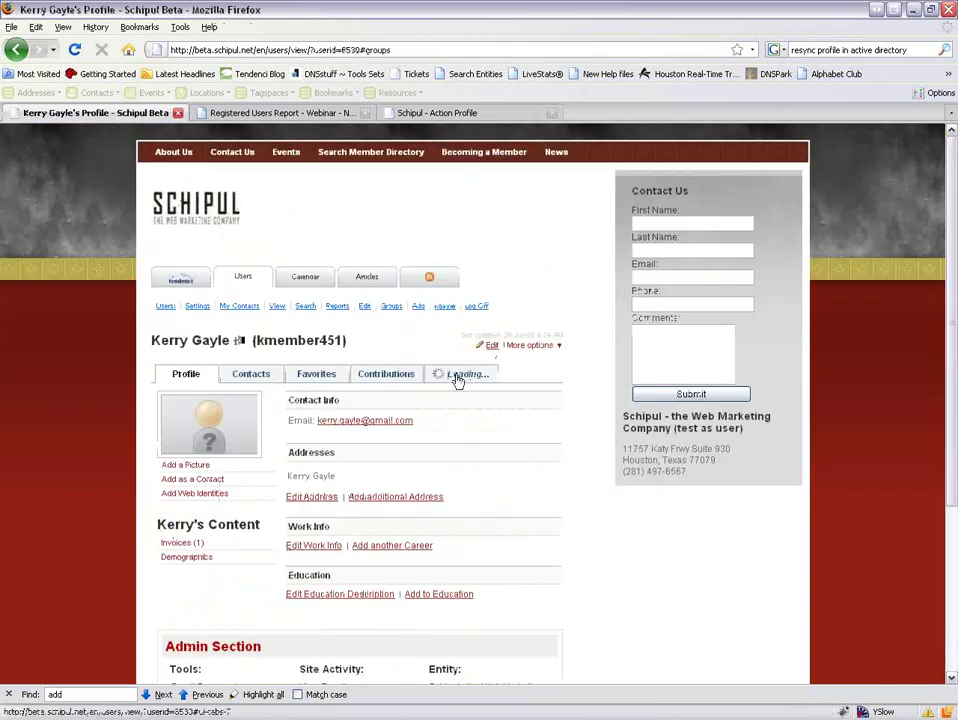
{"action": "scroll", "coordinate": [456, 408], "scroll_direction": "down", "scroll_amount": 3}
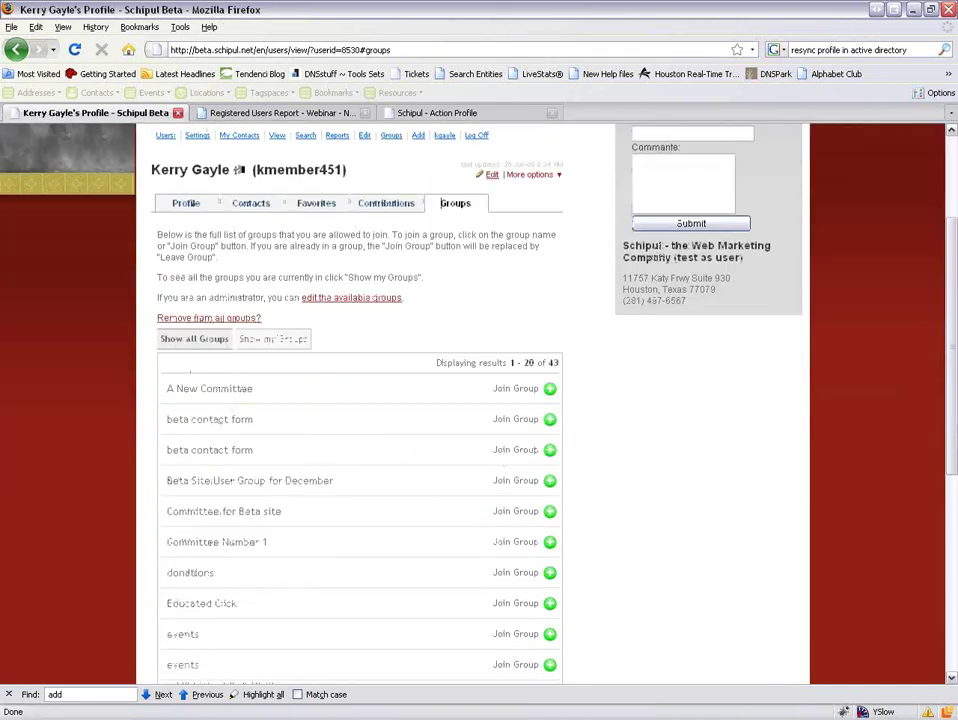
{"action": "scroll", "coordinate": [424, 453], "scroll_direction": "down", "scroll_amount": 7}
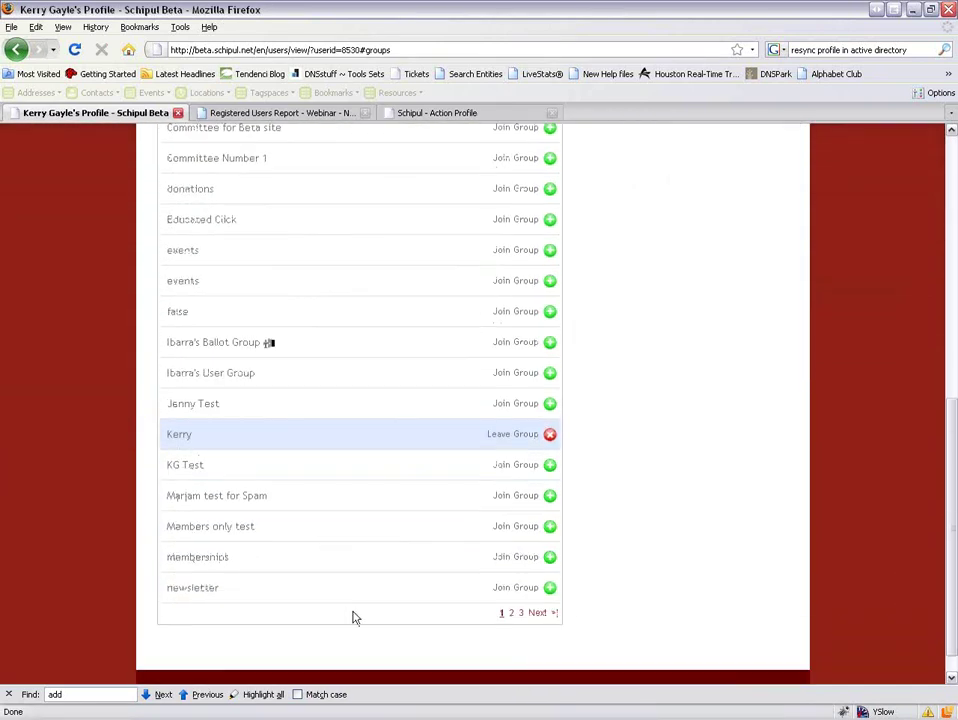
{"action": "left_click", "coordinate": [318, 593]}
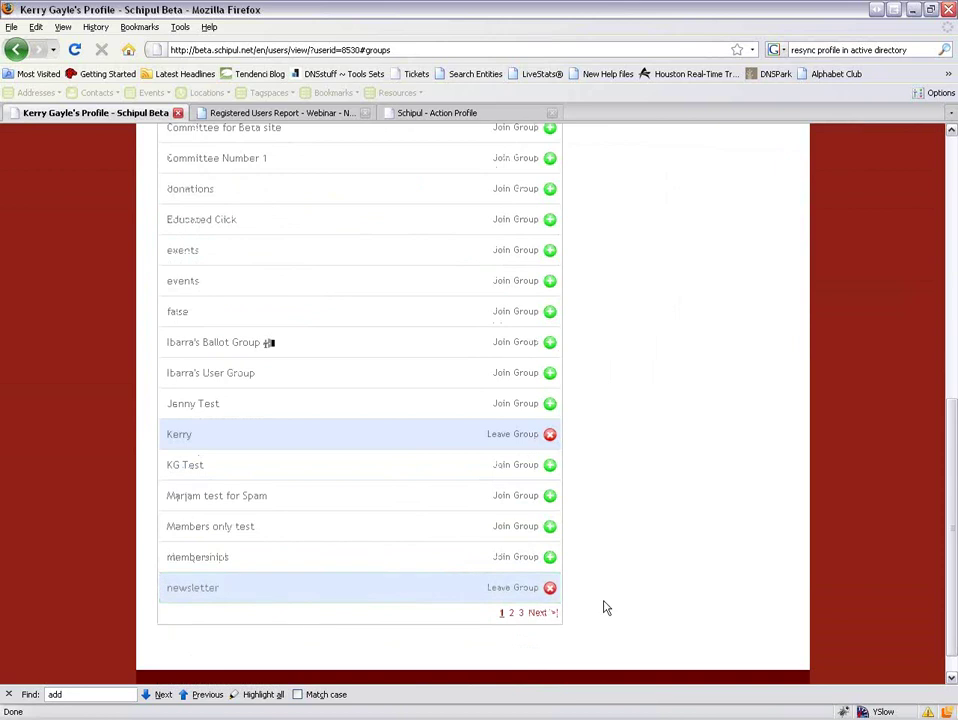
{"action": "scroll", "coordinate": [604, 607], "scroll_direction": "up", "scroll_amount": 5}
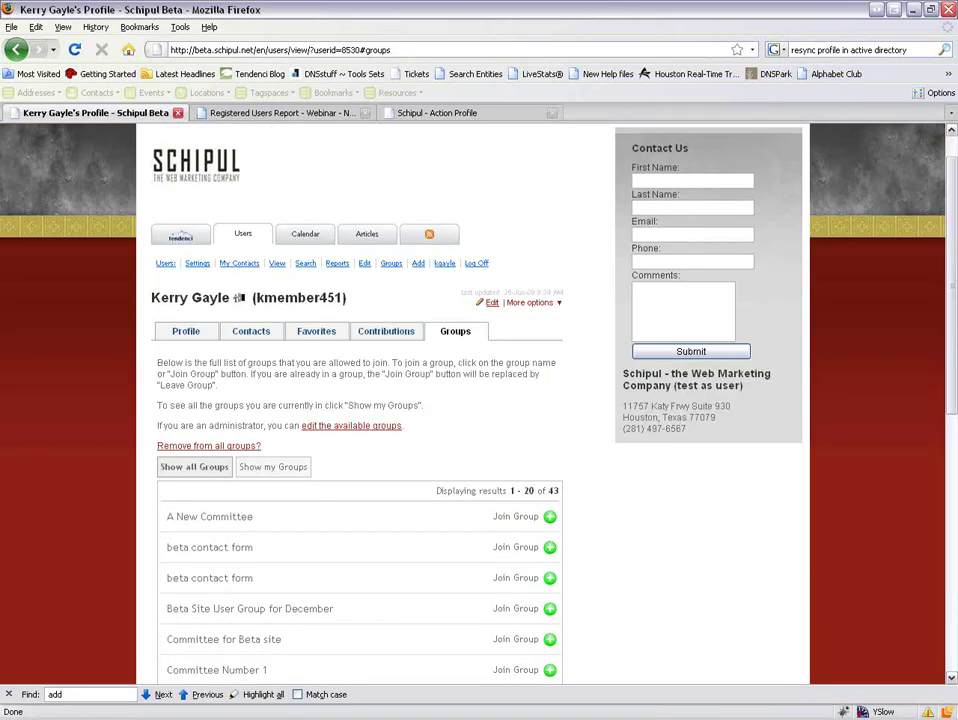
{"action": "left_click", "coordinate": [280, 470]}
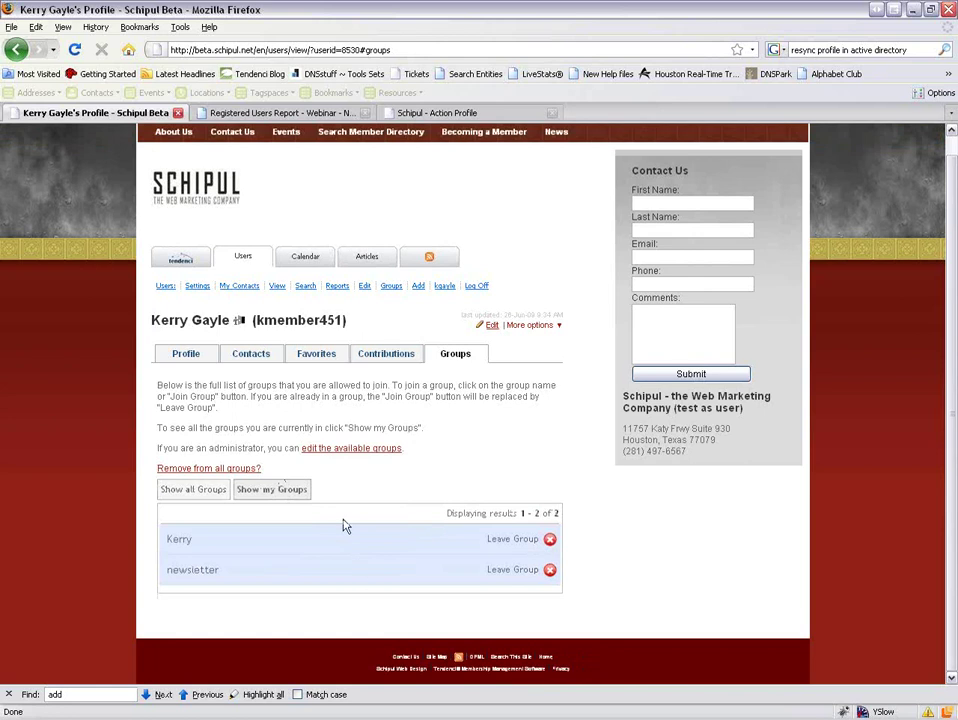
{"action": "left_click", "coordinate": [190, 261]}
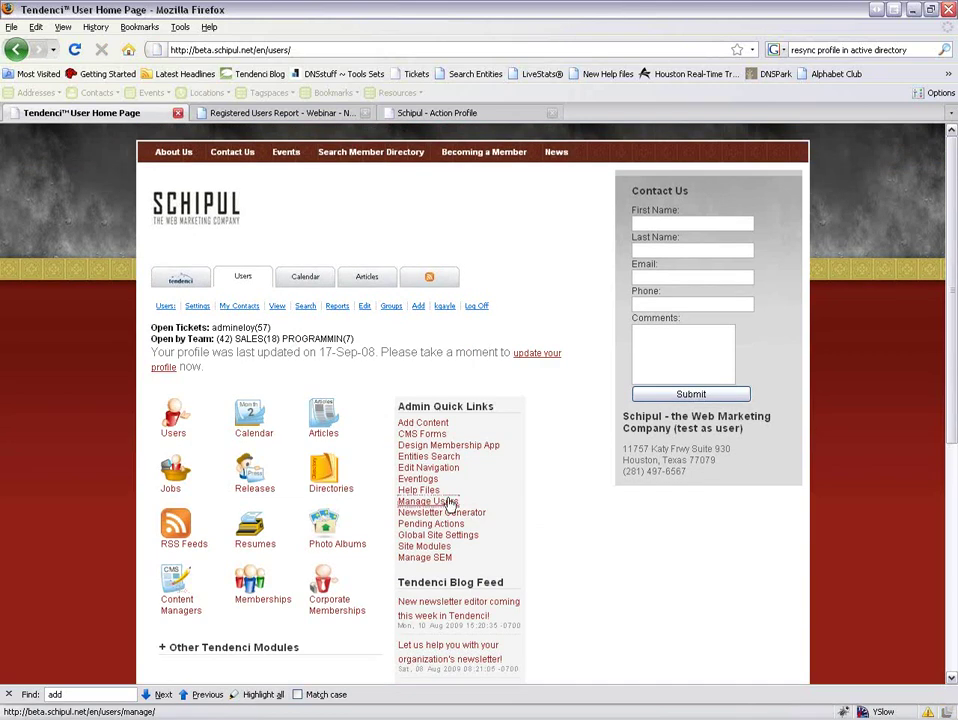
{"action": "left_click", "coordinate": [440, 501]}
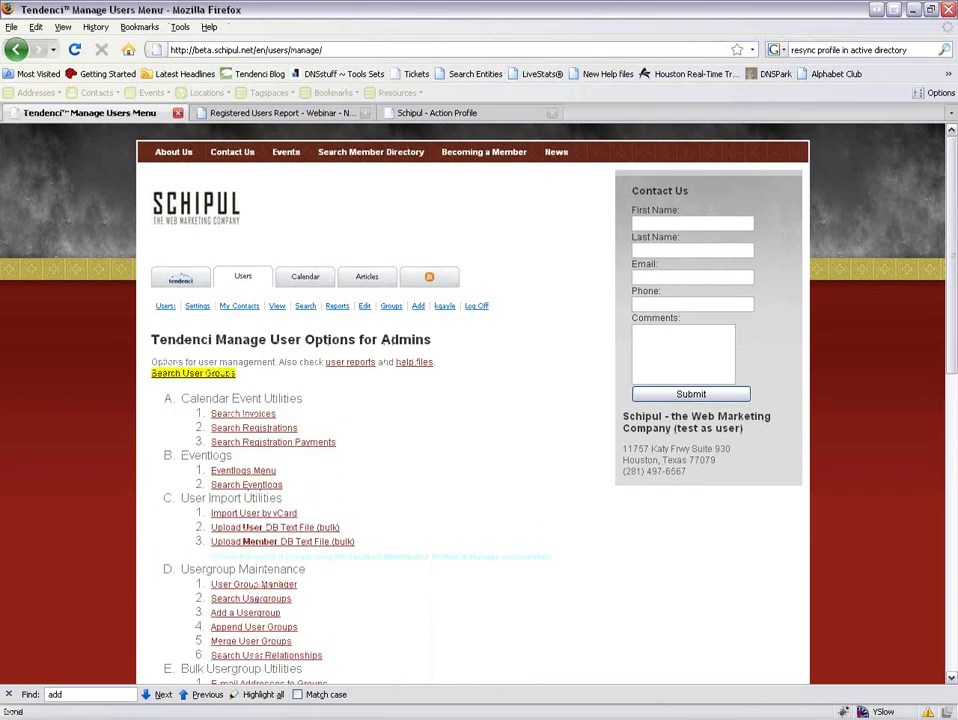
Review the bulk user import form with newsletter as the import group, then go back.
{"action": "scroll", "coordinate": [479, 400], "scroll_direction": "down", "scroll_amount": 2}
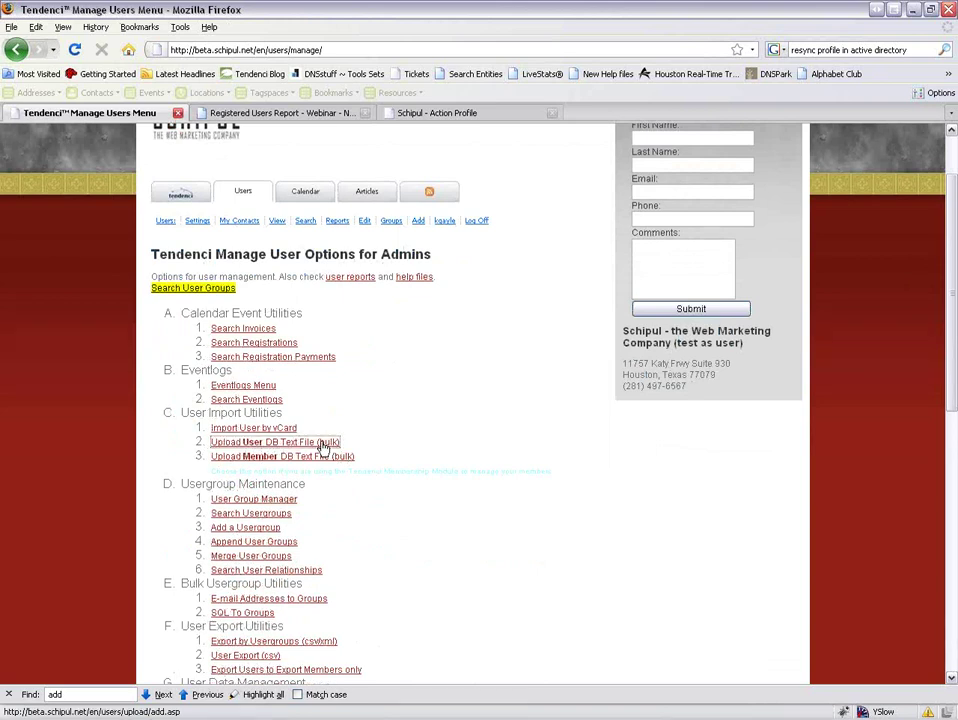
{"action": "left_click", "coordinate": [323, 447]}
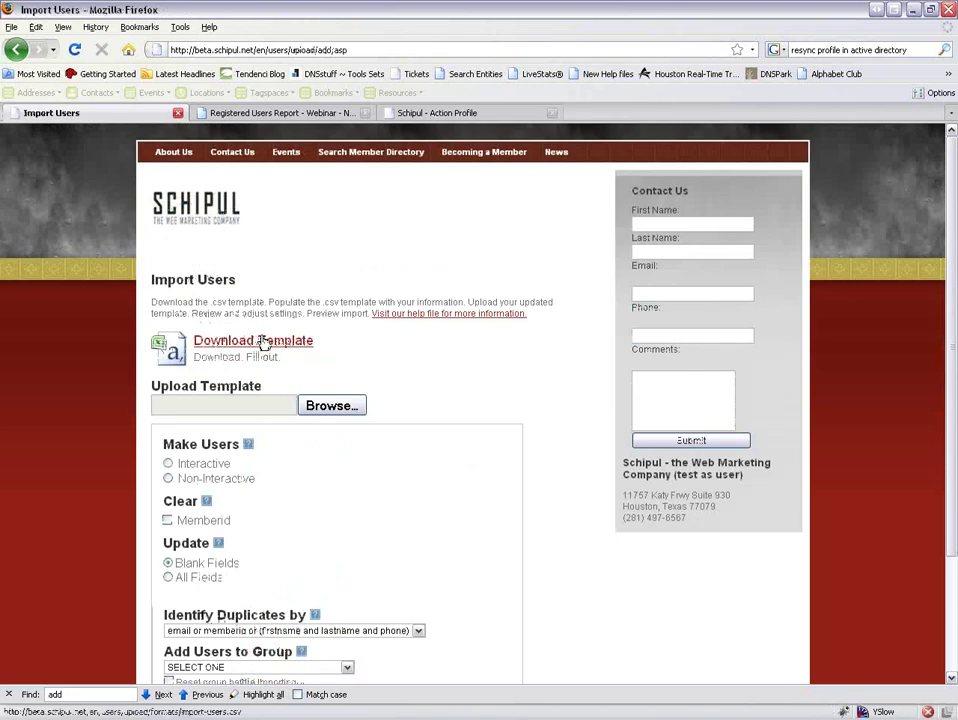
{"action": "scroll", "coordinate": [255, 345], "scroll_direction": "down", "scroll_amount": 2}
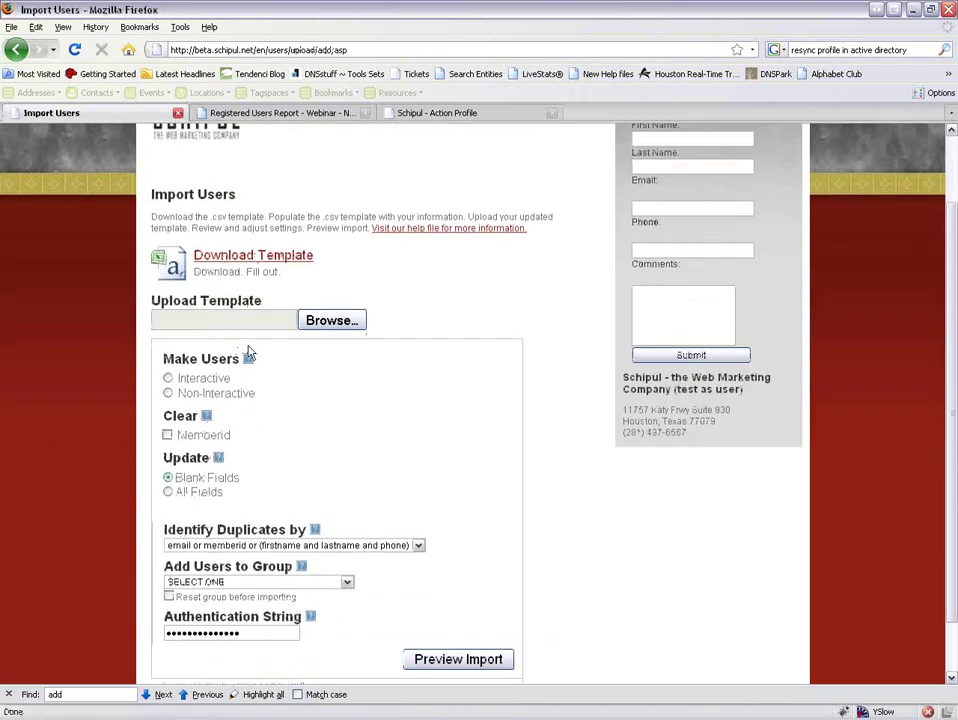
{"action": "scroll", "coordinate": [284, 513], "scroll_direction": "down", "scroll_amount": 1}
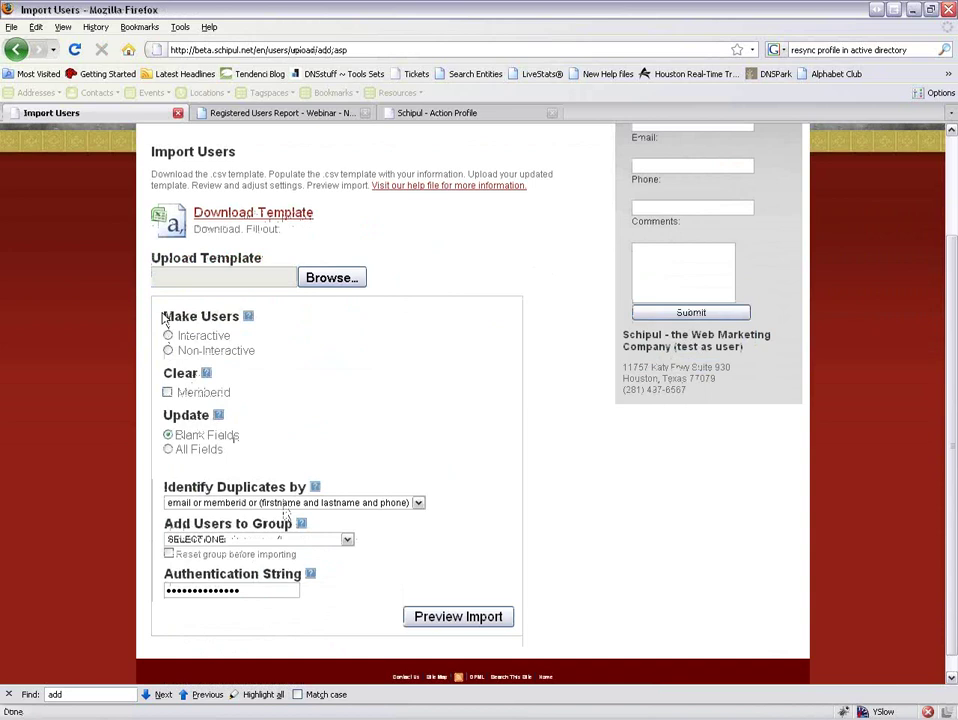
{"action": "left_click", "coordinate": [290, 539]}
{"action": "scroll", "coordinate": [258, 506], "scroll_direction": "down", "scroll_amount": 3}
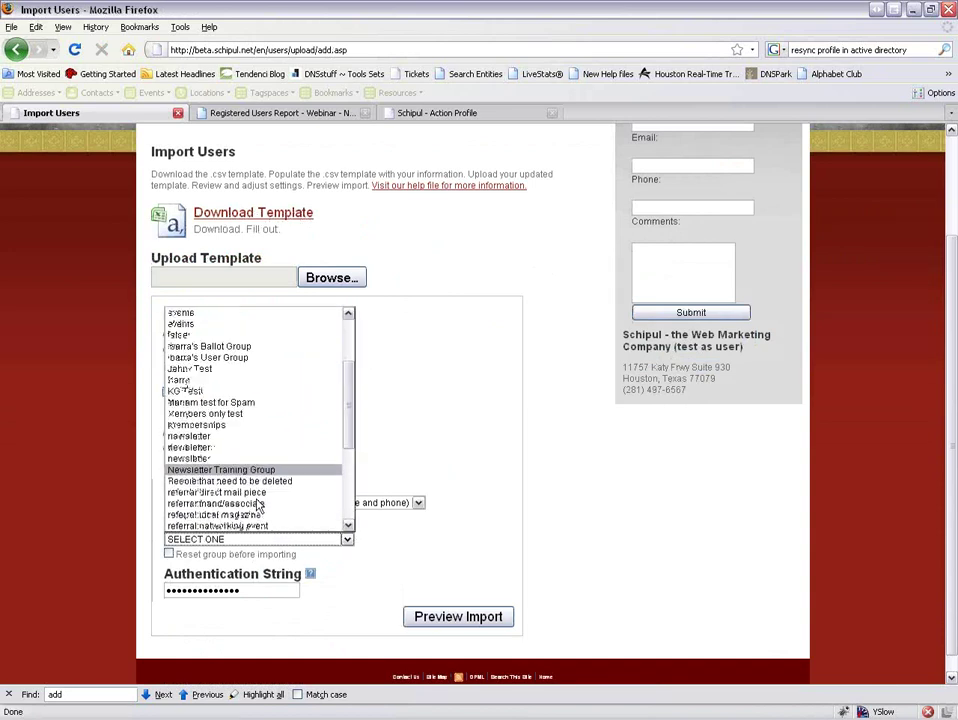
{"action": "left_click", "coordinate": [258, 447]}
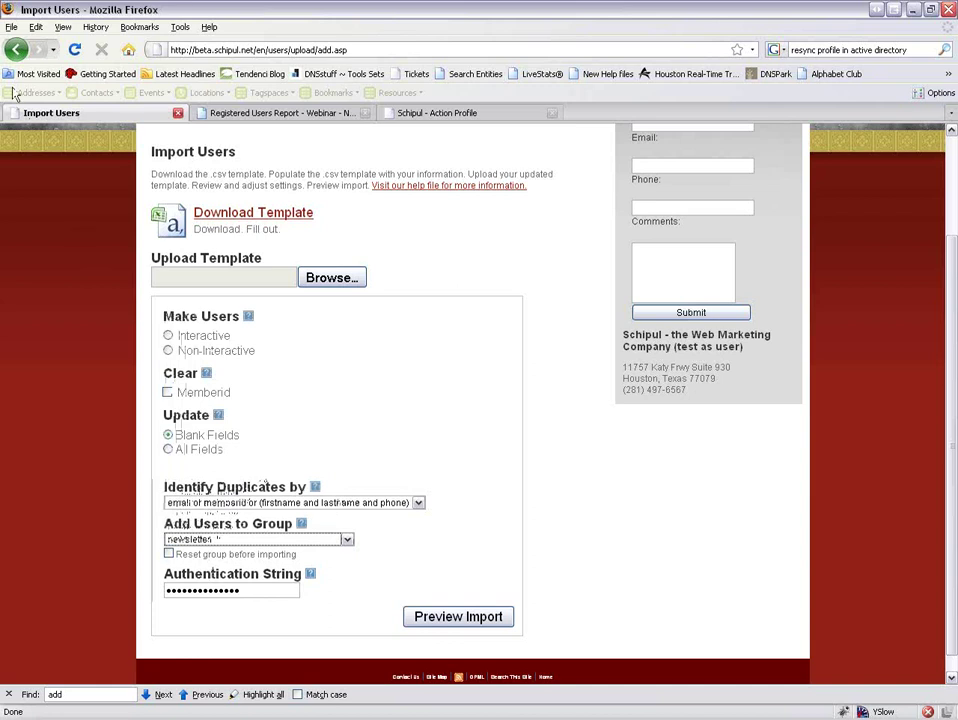
{"action": "left_click", "coordinate": [16, 49]}
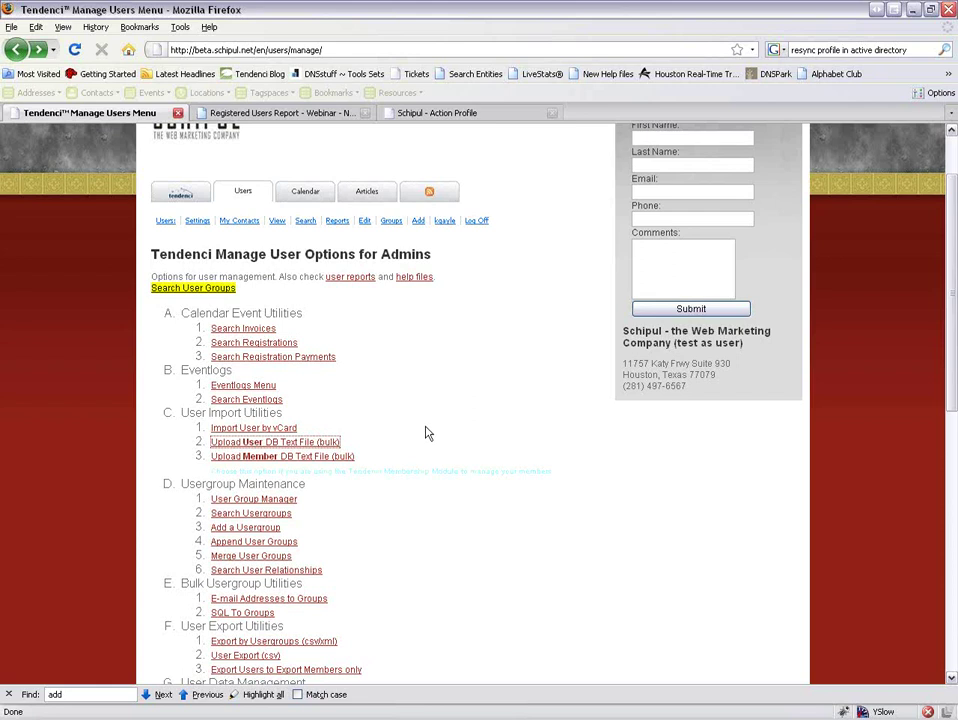
{"action": "scroll", "coordinate": [426, 434], "scroll_direction": "down", "scroll_amount": 2}
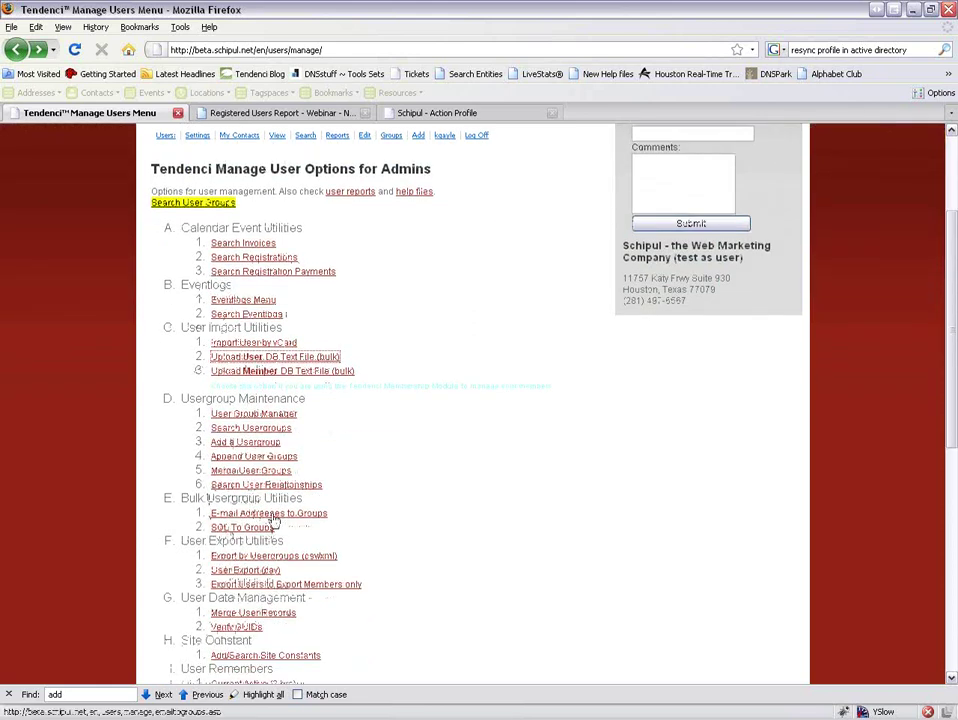
On the bulk e-mail page, pick KG Test as the usergroup and keep 'add to usergroup'.
{"action": "left_click", "coordinate": [272, 514]}
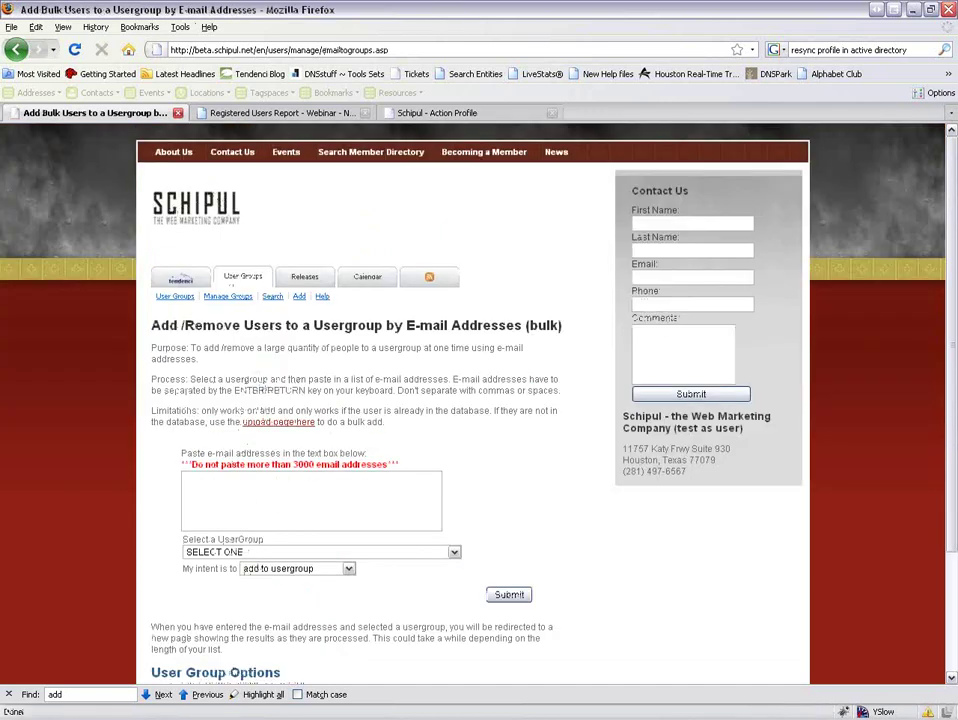
{"action": "left_click", "coordinate": [218, 552]}
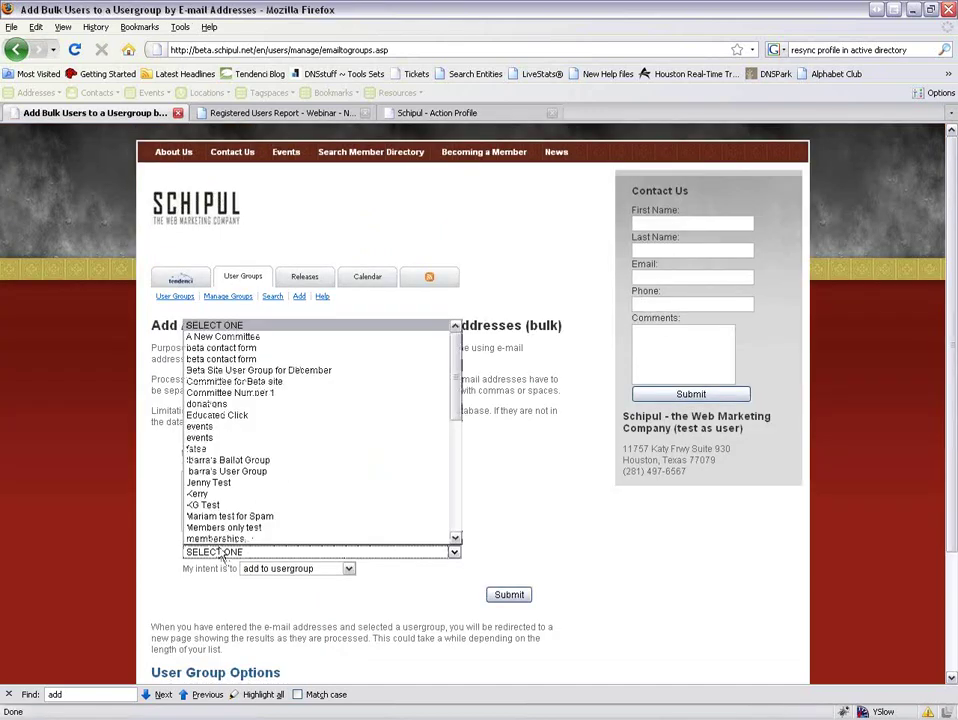
{"action": "left_click", "coordinate": [224, 556]}
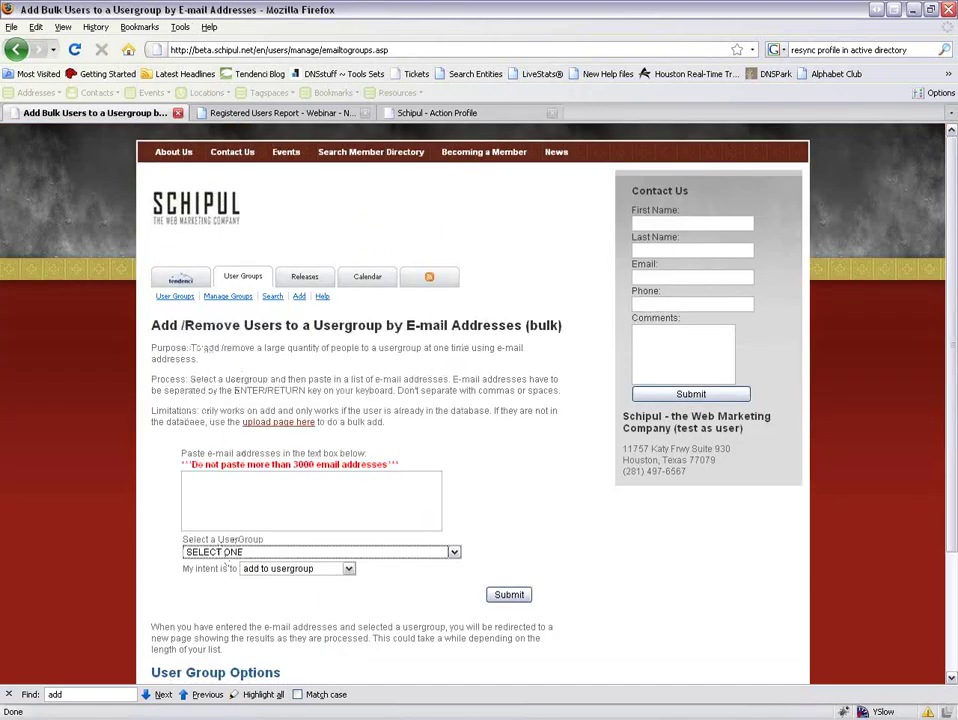
{"action": "left_click", "coordinate": [300, 569]}
{"action": "left_click", "coordinate": [284, 581]}
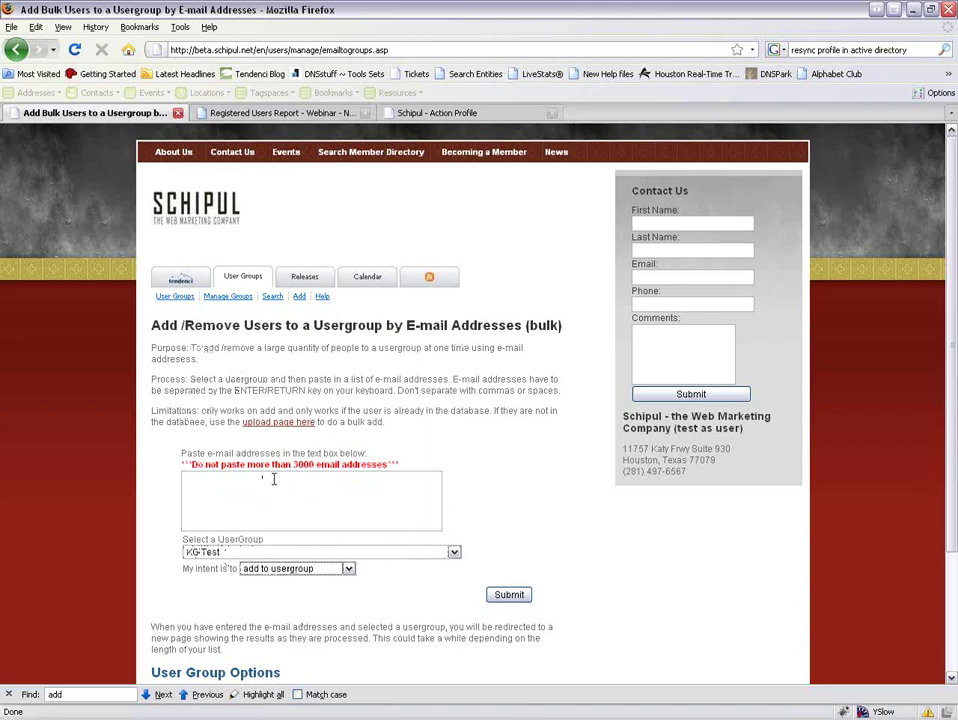
{"action": "scroll", "coordinate": [406, 460], "scroll_direction": "down", "scroll_amount": 3}
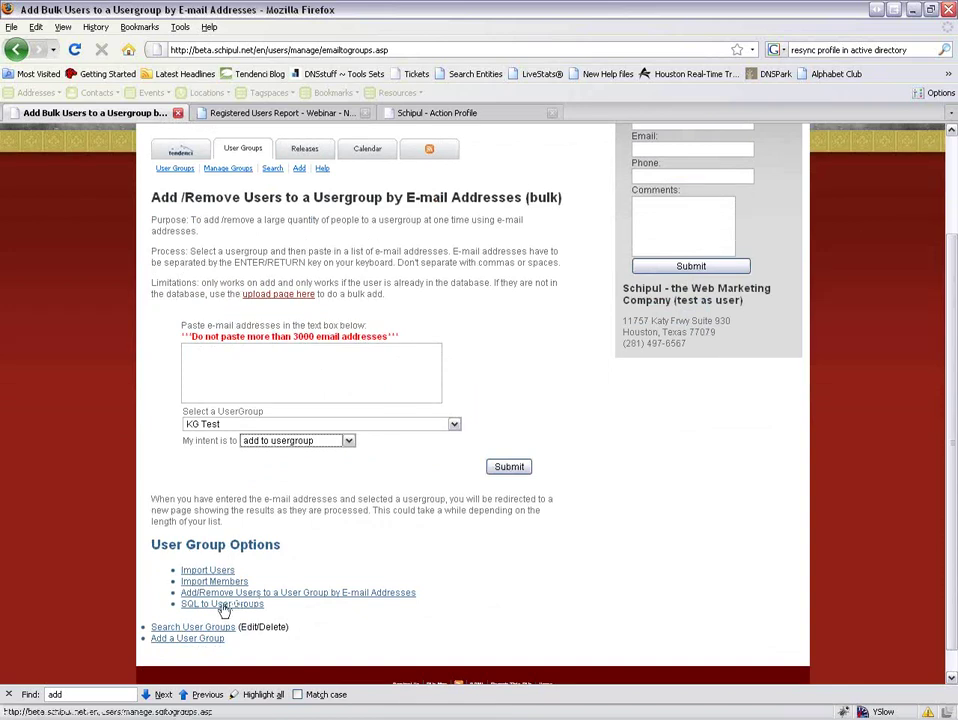
{"action": "left_click", "coordinate": [228, 605]}
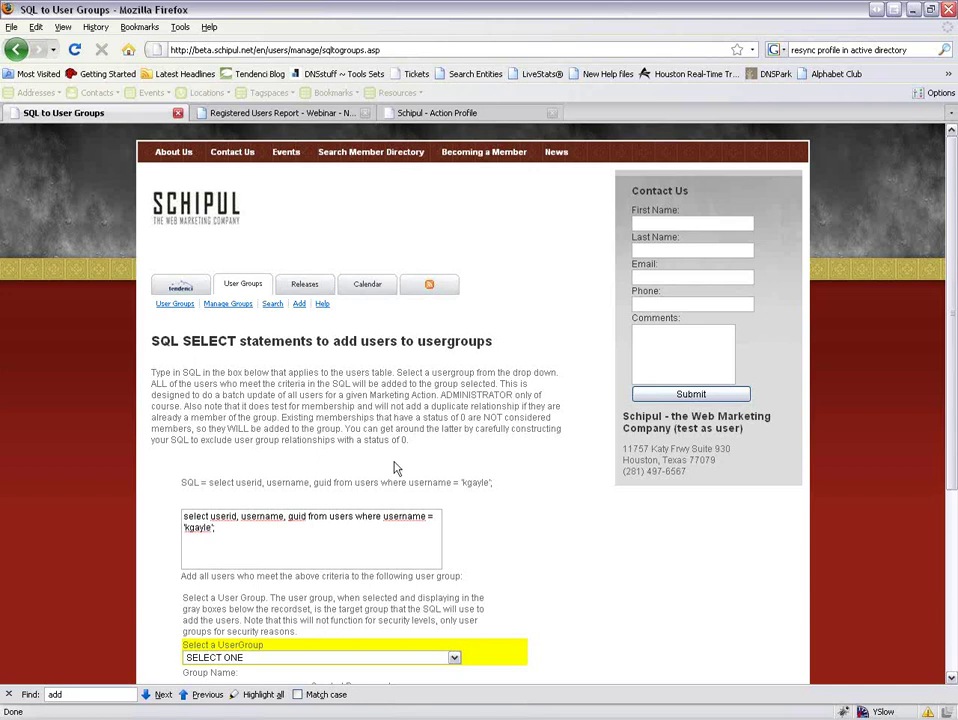
Scroll the SQL-to-usergroups page and return to Firefox from the slide.
{"action": "scroll", "coordinate": [529, 533], "scroll_direction": "down", "scroll_amount": 2}
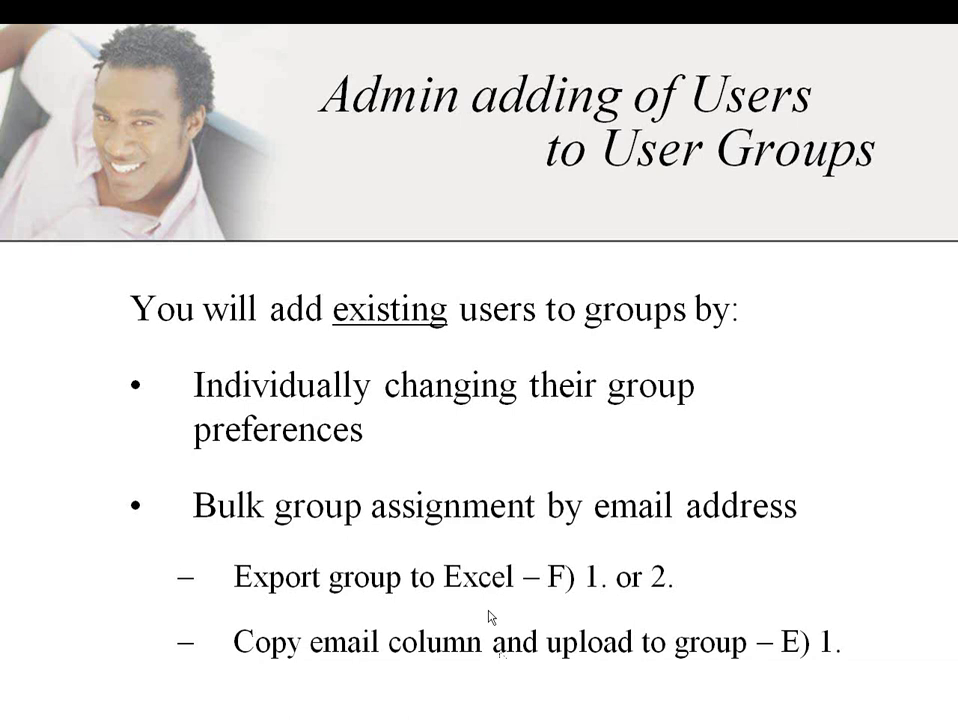
{"action": "key", "text": "alt+Tab"}
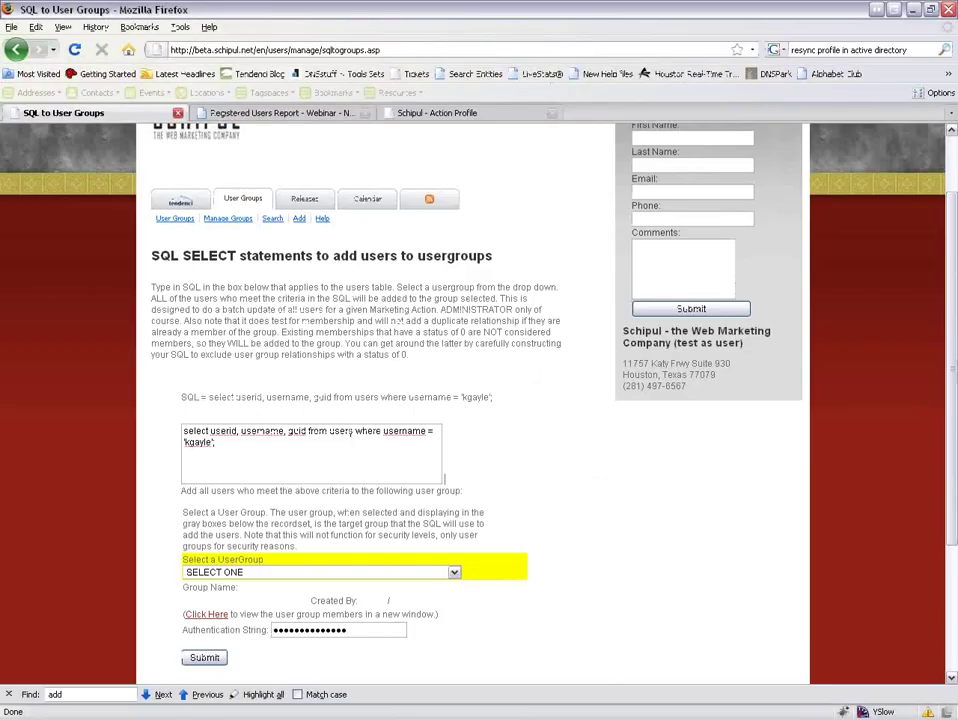
Navigate through the admin pages to the group manager and select the KG Test group.
{"action": "left_click", "coordinate": [203, 207]}
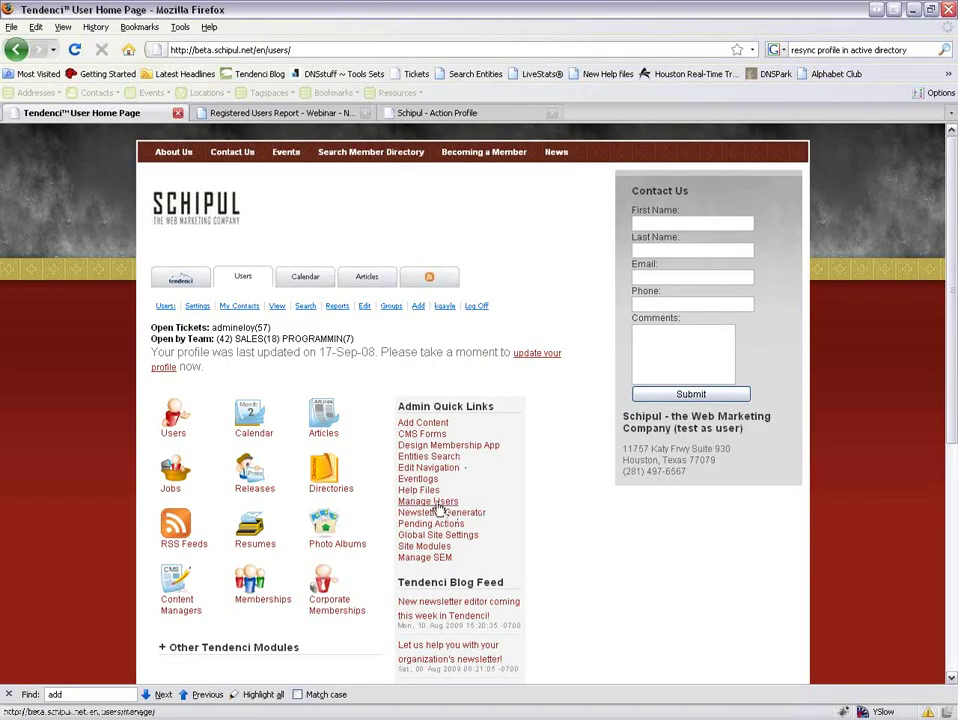
{"action": "left_click", "coordinate": [438, 502]}
{"action": "scroll", "coordinate": [410, 505], "scroll_direction": "down", "scroll_amount": 2}
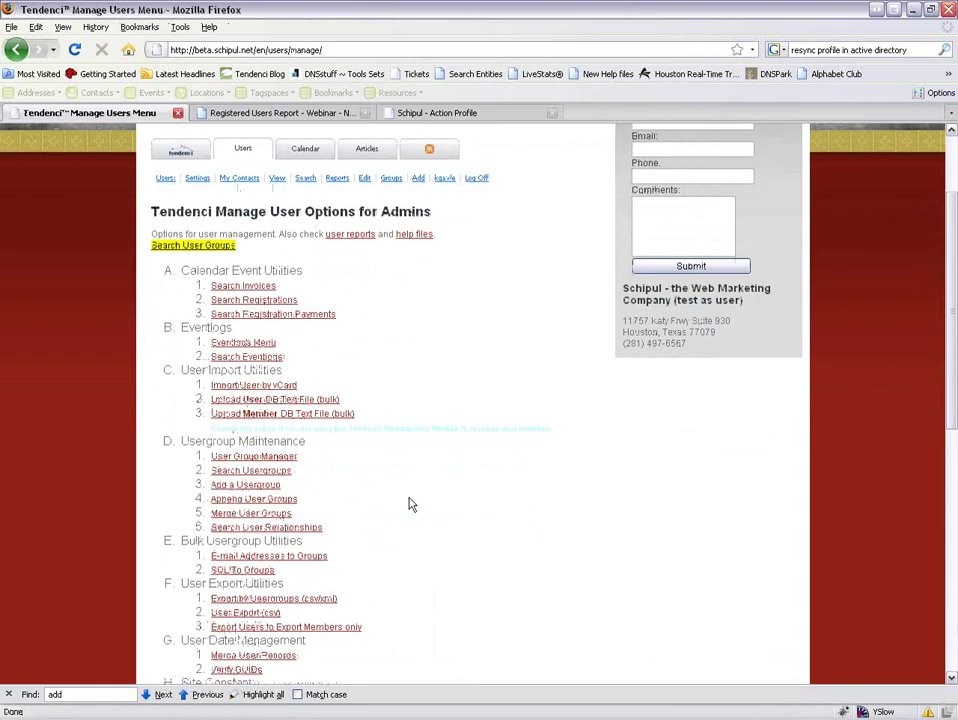
{"action": "left_click", "coordinate": [276, 458]}
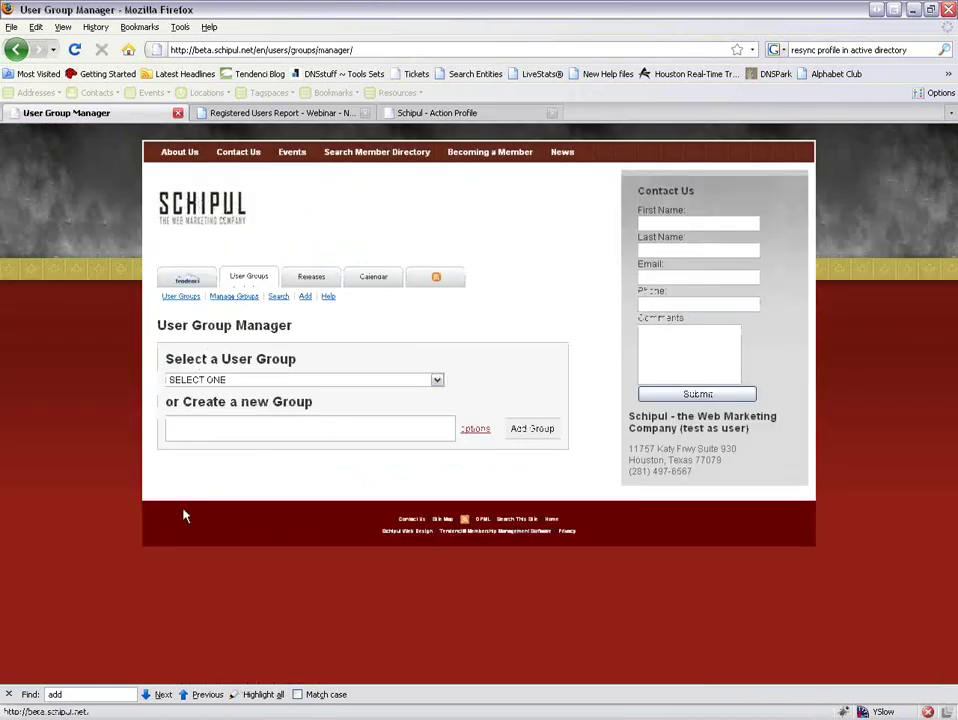
{"action": "left_click", "coordinate": [190, 280]}
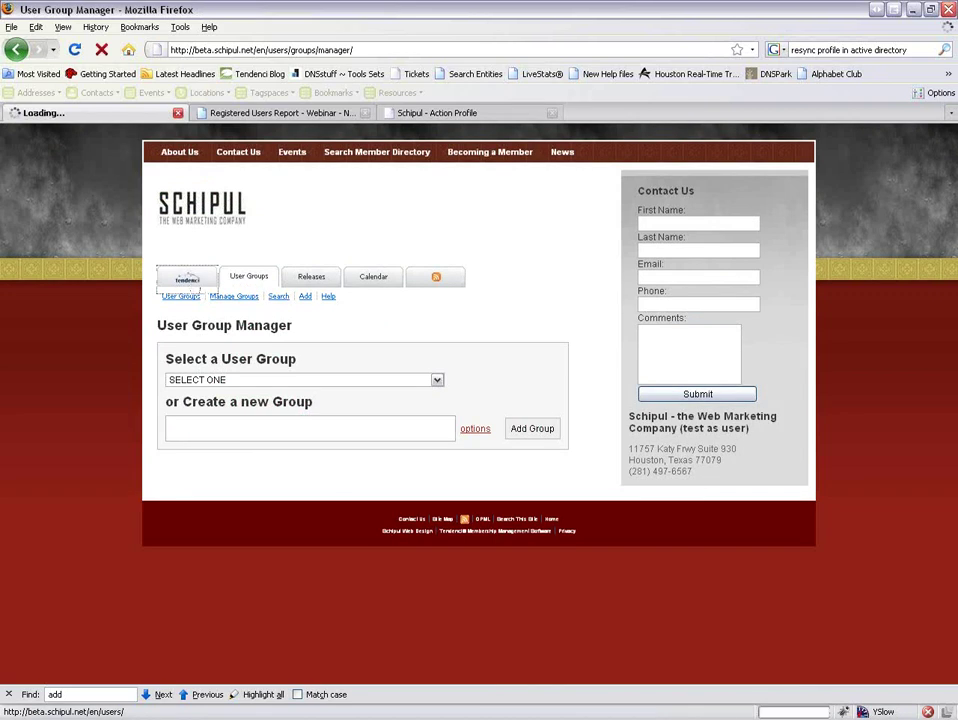
{"action": "scroll", "coordinate": [317, 449], "scroll_direction": "down", "scroll_amount": 5}
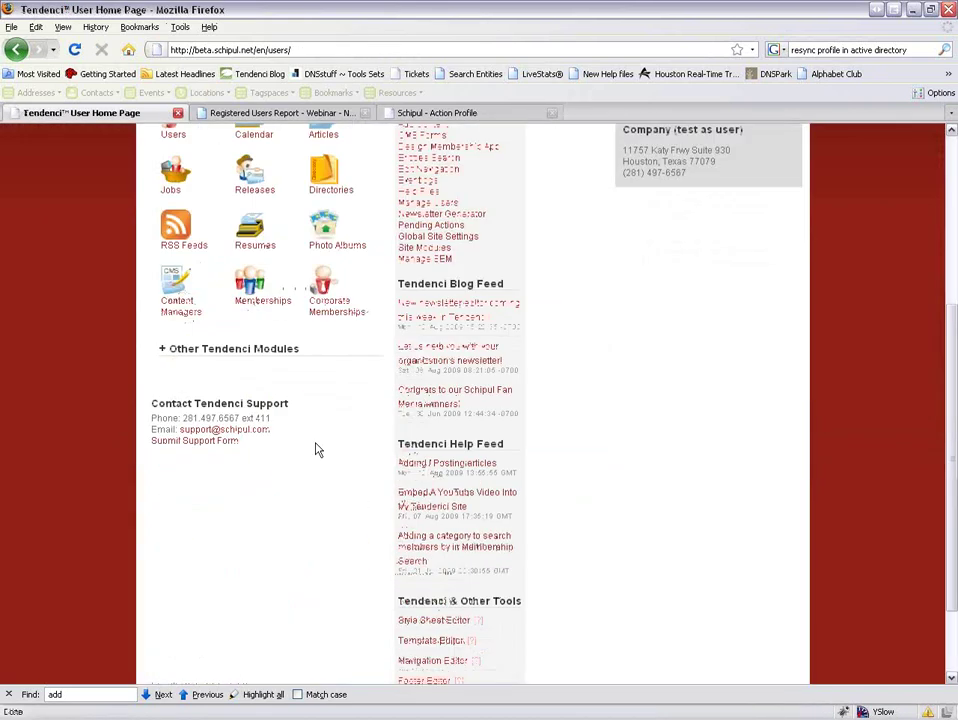
{"action": "scroll", "coordinate": [335, 443], "scroll_direction": "down", "scroll_amount": 3}
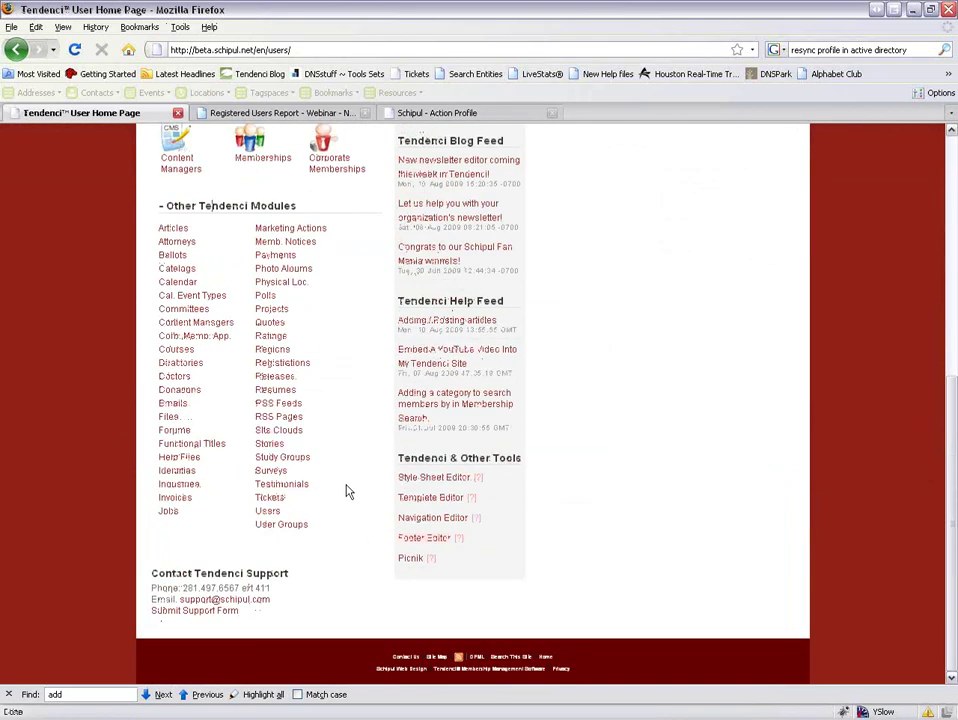
{"action": "left_click", "coordinate": [285, 524]}
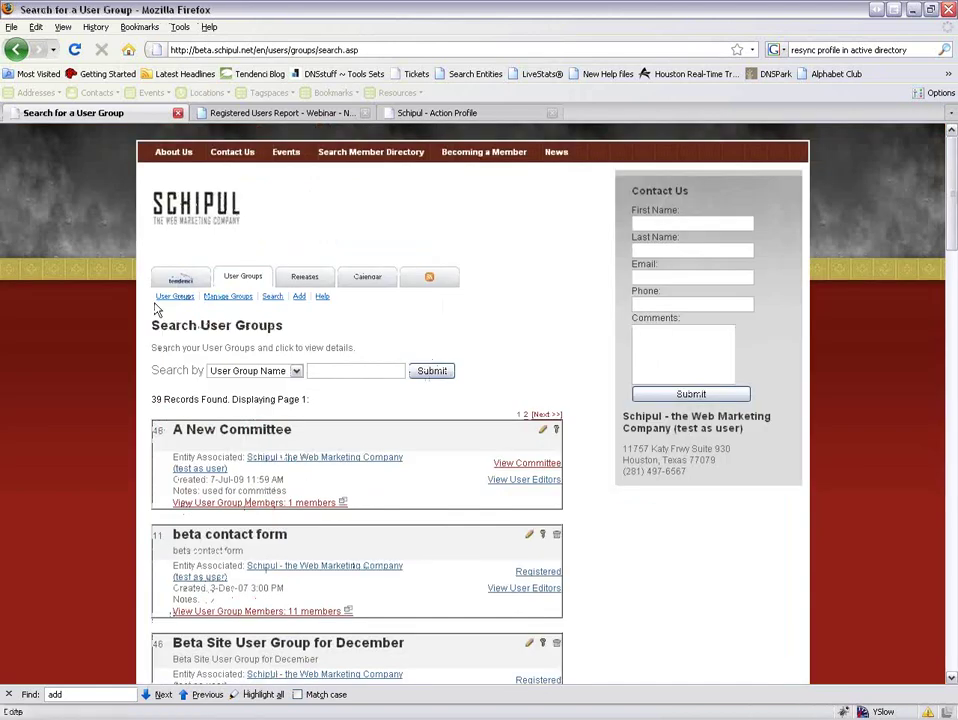
{"action": "left_click", "coordinate": [224, 297]}
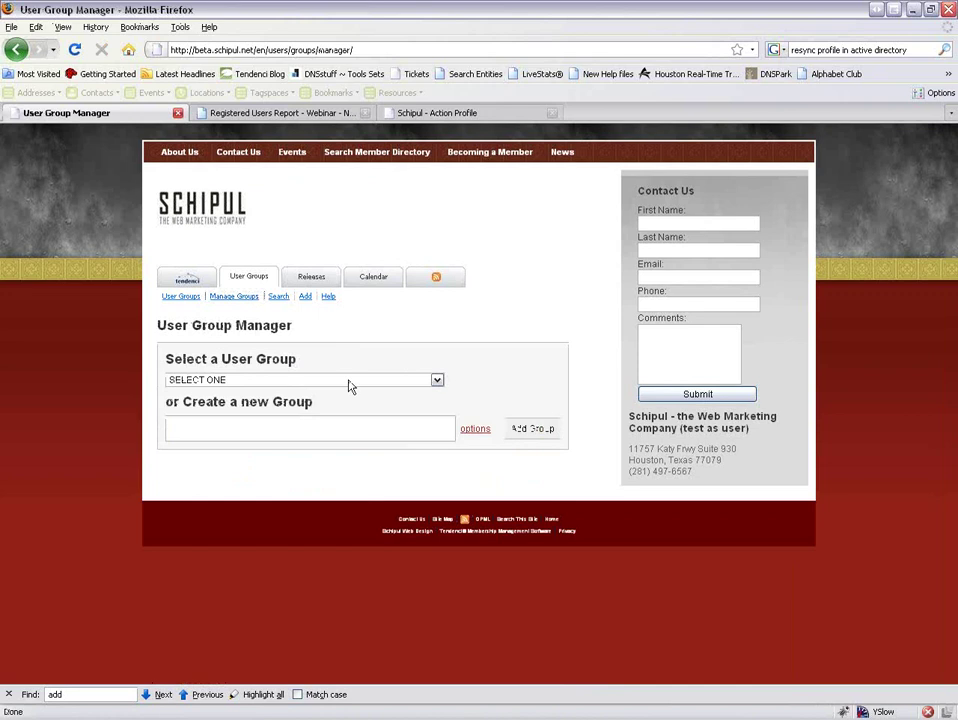
{"action": "left_click", "coordinate": [349, 386]}
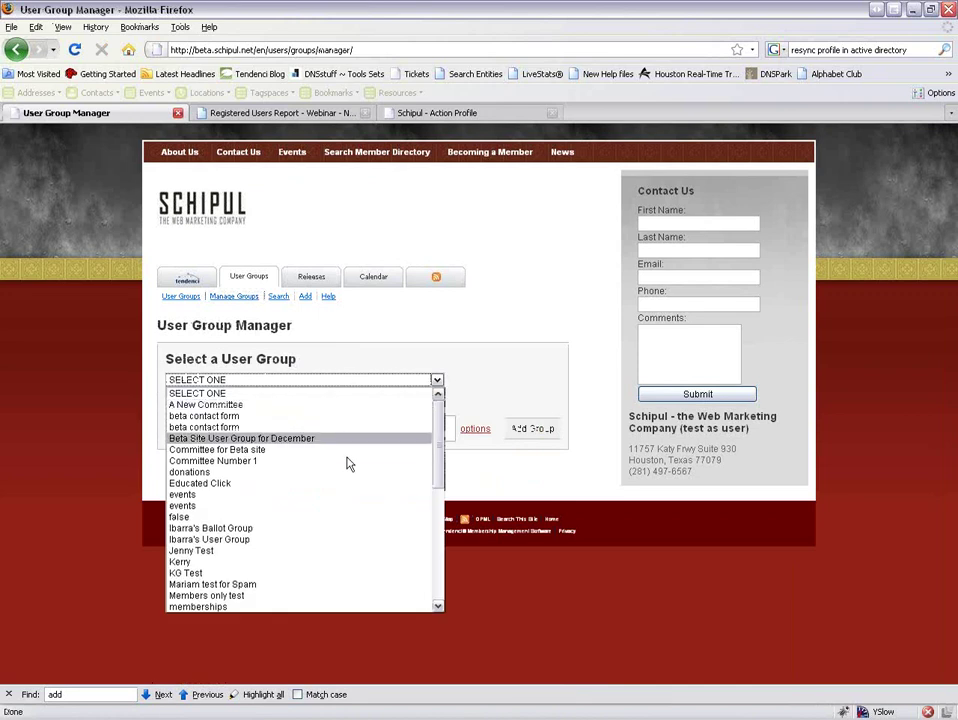
{"action": "left_click", "coordinate": [360, 575]}
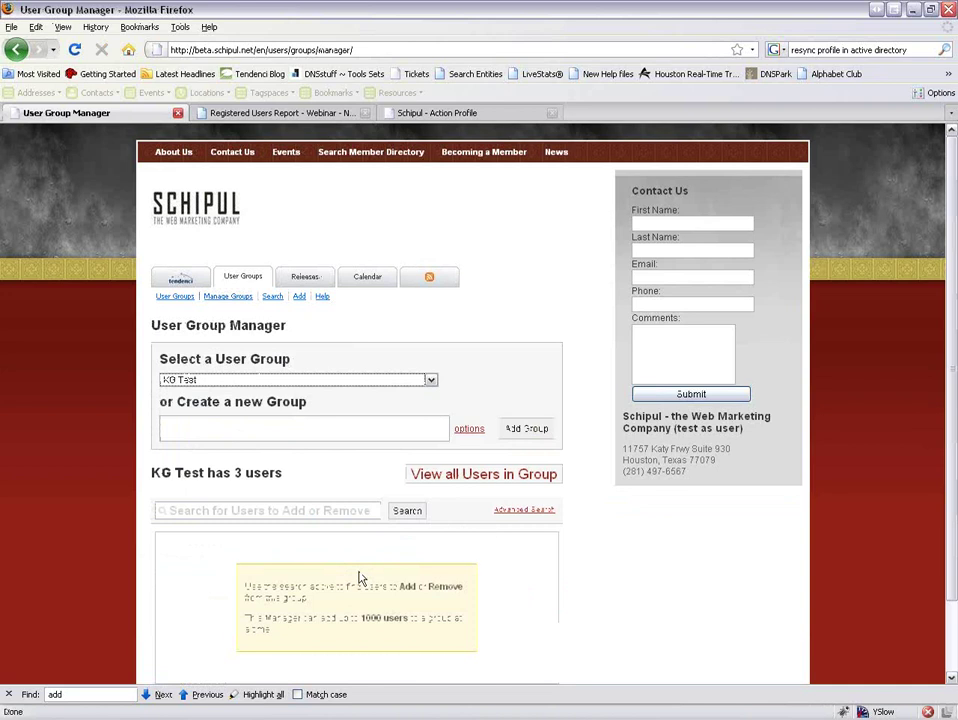
Add the searched-for user to KG Test, remove its last member, and finish to the group page.
{"action": "left_click", "coordinate": [437, 476]}
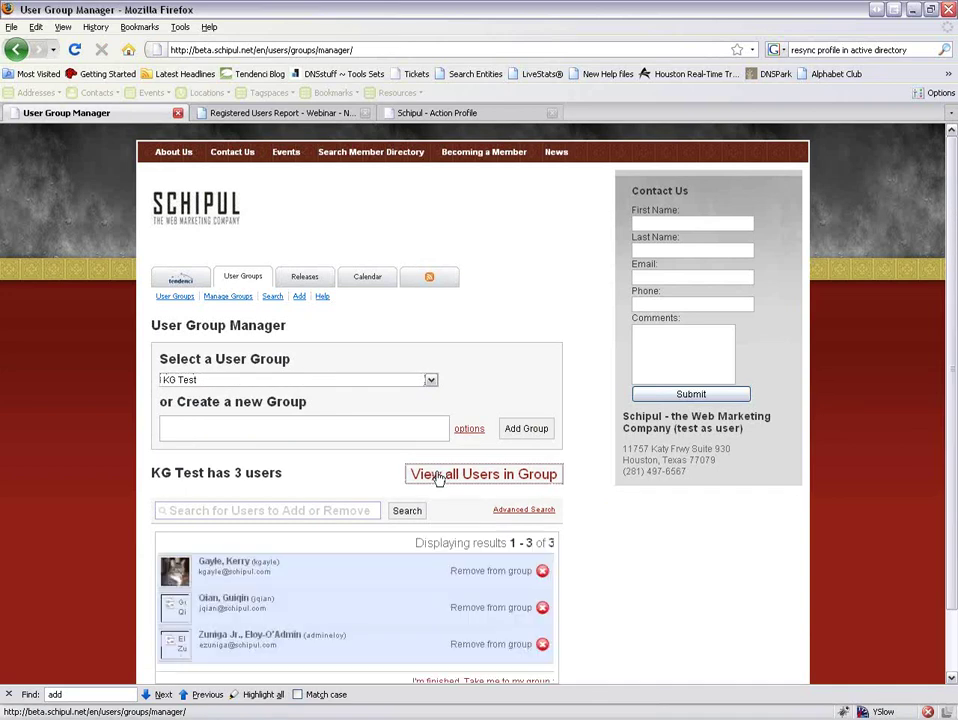
{"action": "scroll", "coordinate": [480, 520], "scroll_direction": "down", "scroll_amount": 1}
{"action": "left_click", "coordinate": [285, 442]}
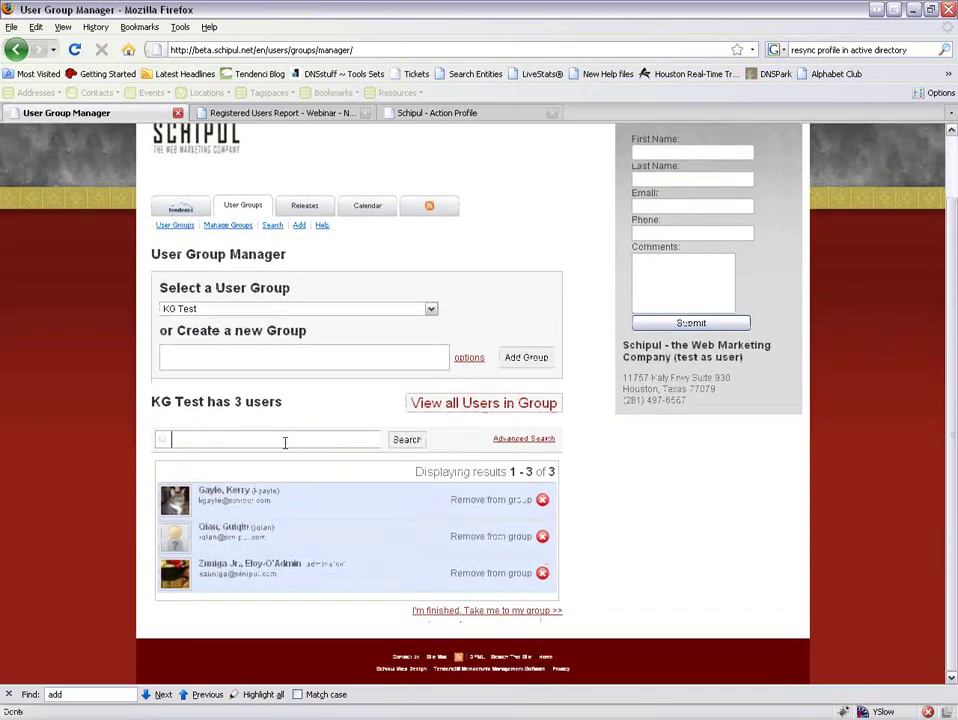
{"action": "type", "text": "bolles"}
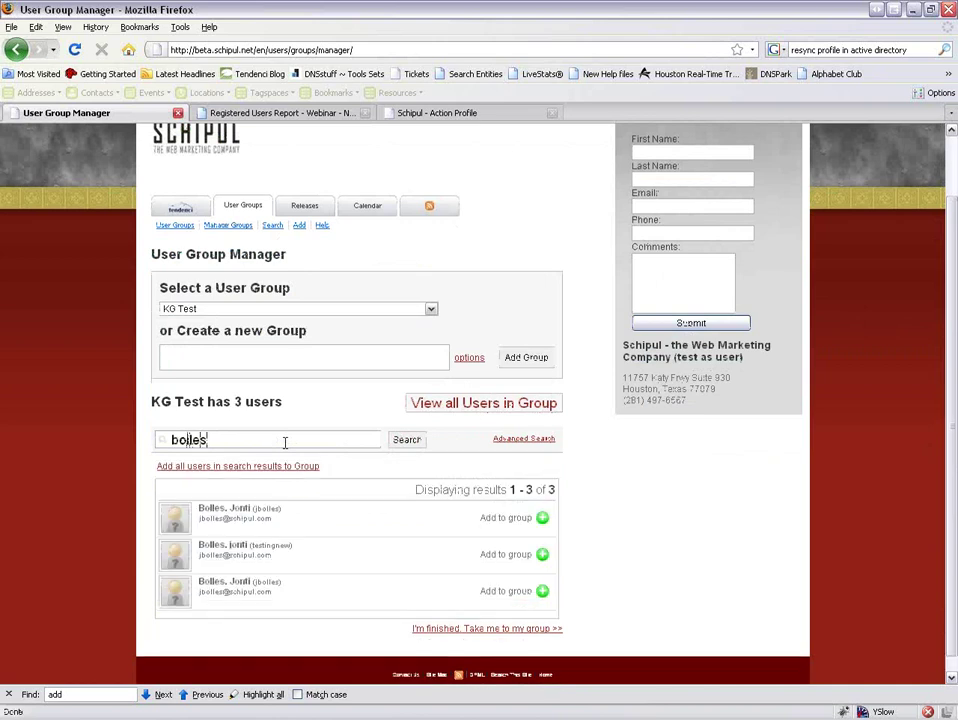
{"action": "left_click", "coordinate": [274, 517]}
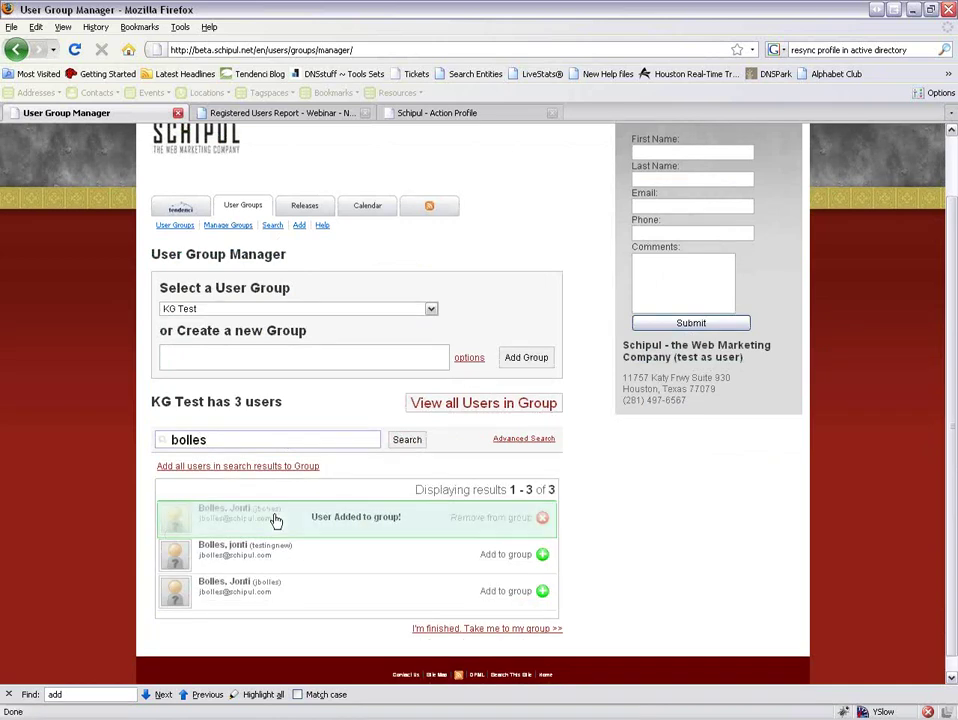
{"action": "left_click", "coordinate": [477, 403]}
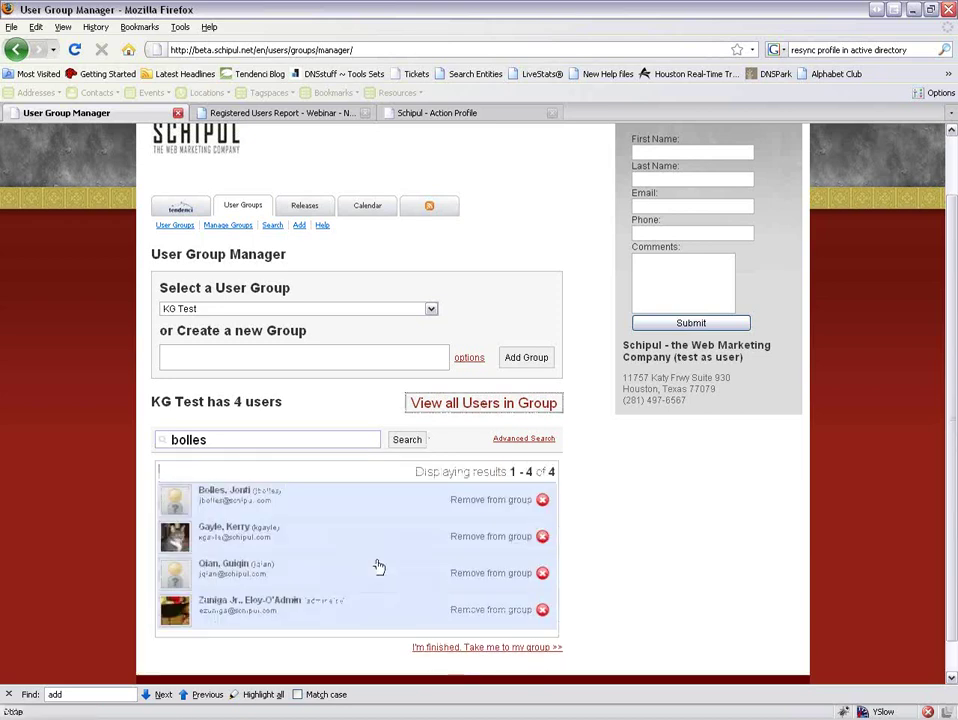
{"action": "left_click", "coordinate": [432, 614]}
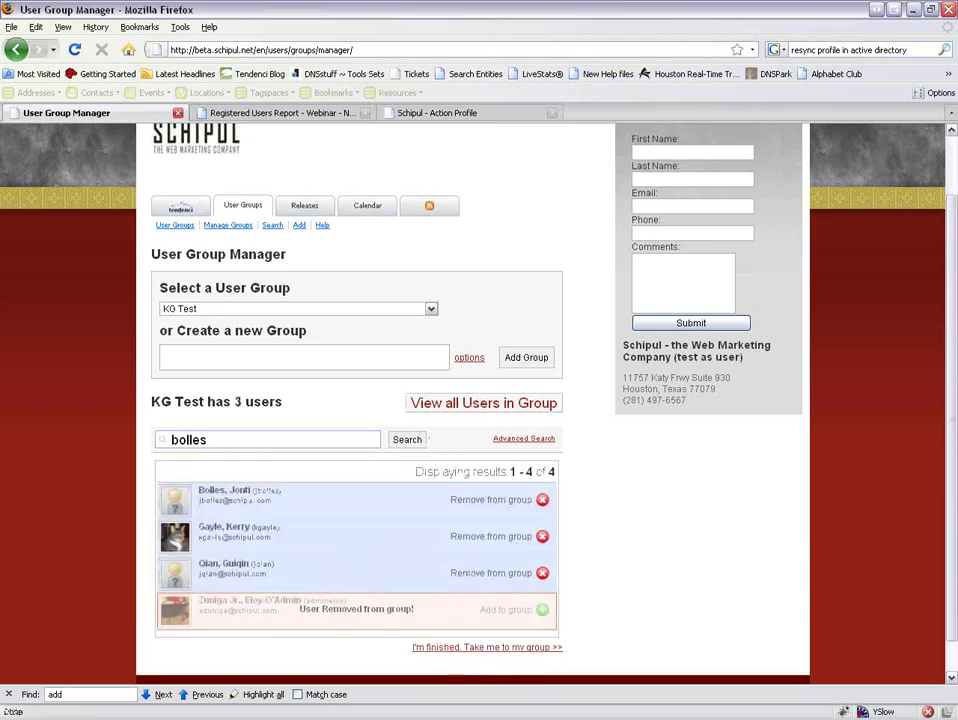
{"action": "left_click", "coordinate": [487, 647]}
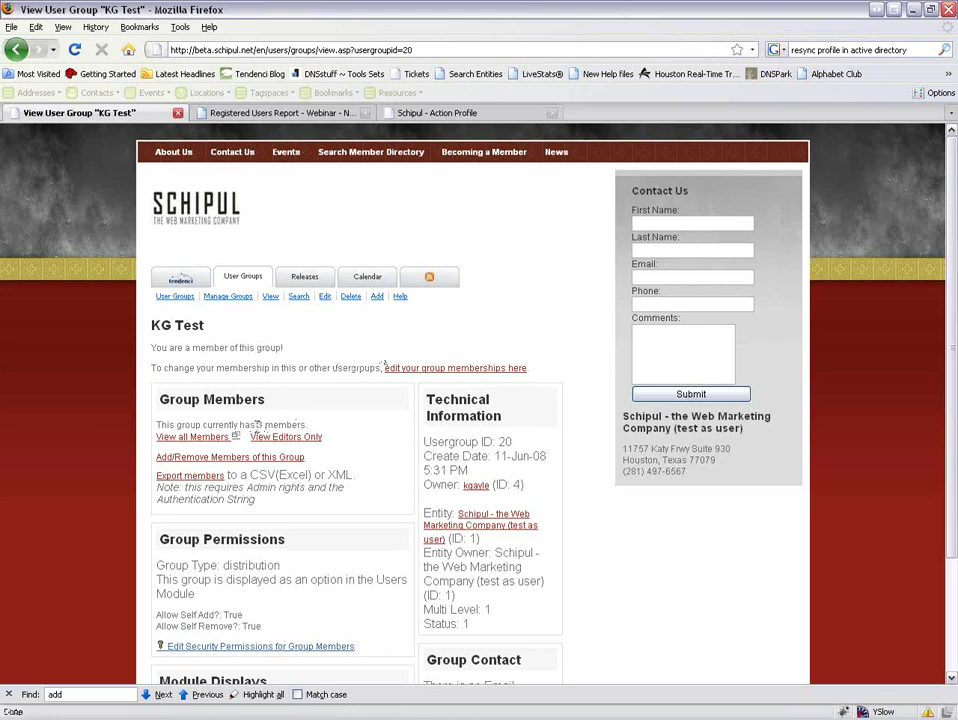
Open KG Test's full member listing in a new tab, then scroll back through the group page.
{"action": "left_click_drag", "start_coordinate": [250, 425], "coordinate": [297, 425]}
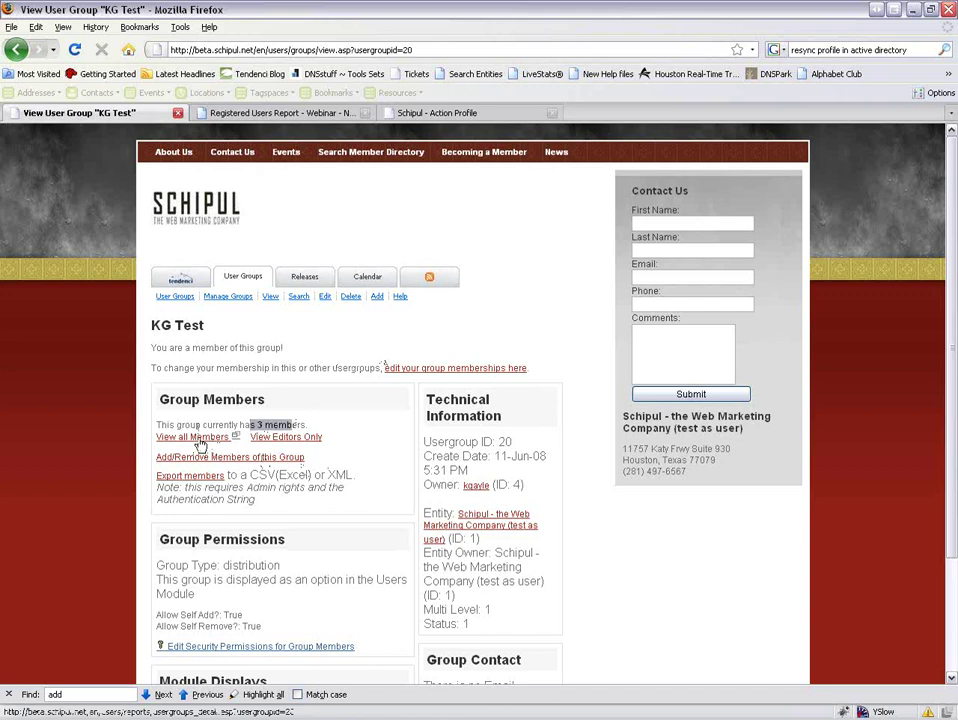
{"action": "right_click", "coordinate": [199, 444]}
{"action": "left_click", "coordinate": [307, 424]}
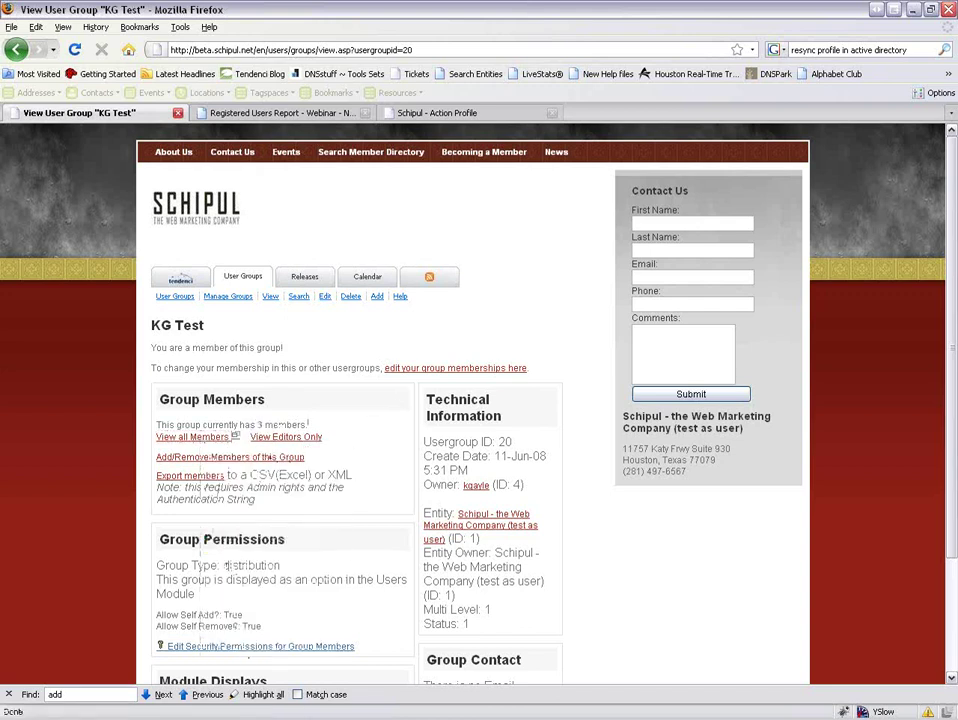
{"action": "left_click", "coordinate": [235, 440]}
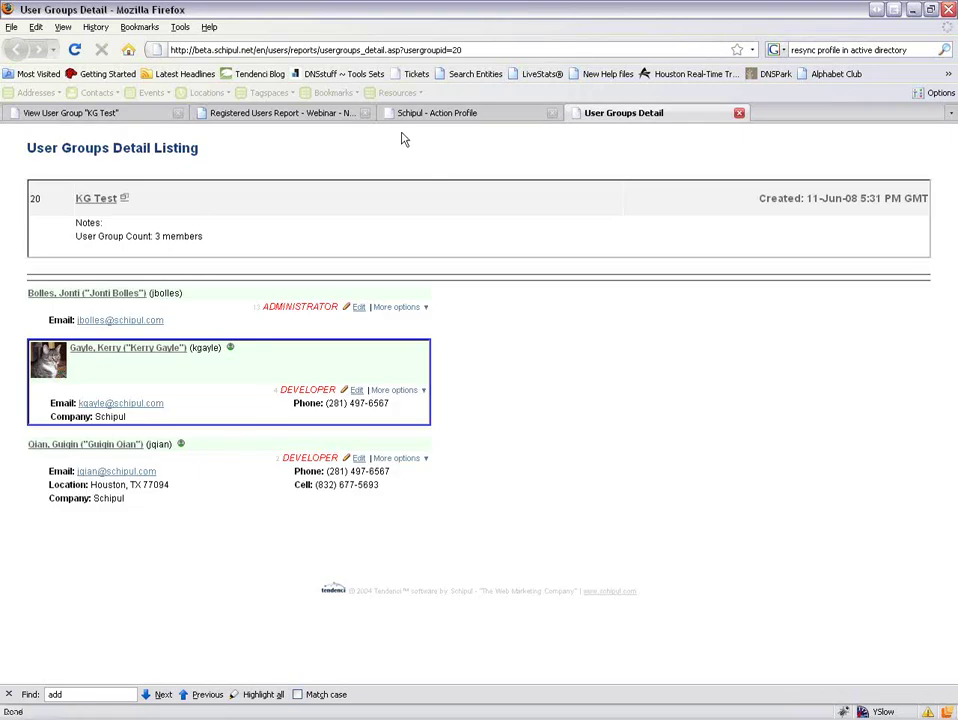
{"action": "left_click", "coordinate": [127, 116]}
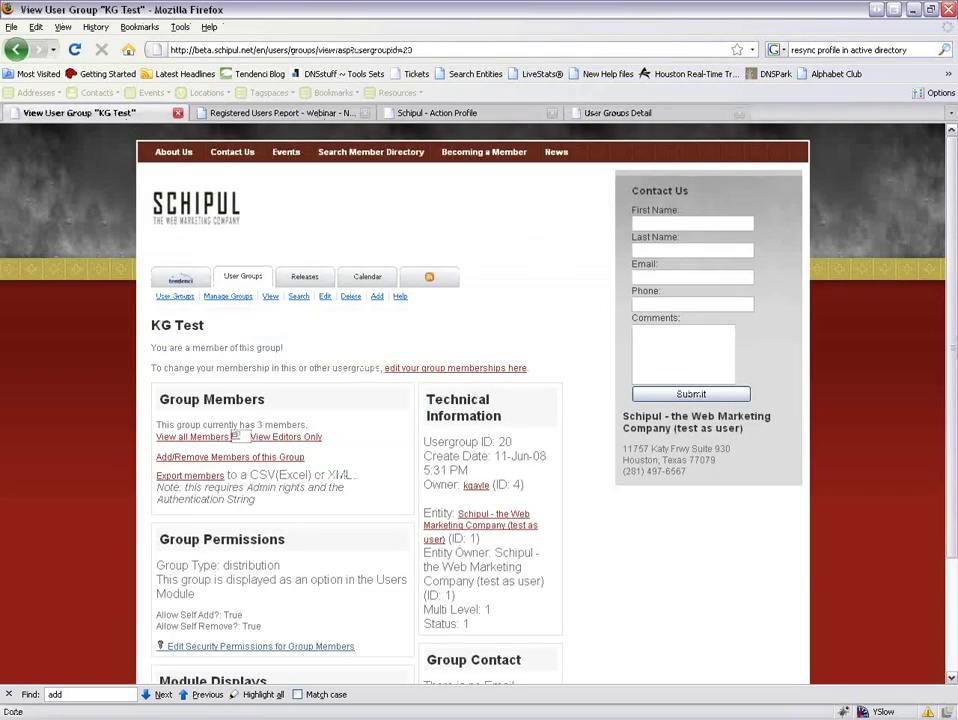
{"action": "left_click", "coordinate": [262, 458]}
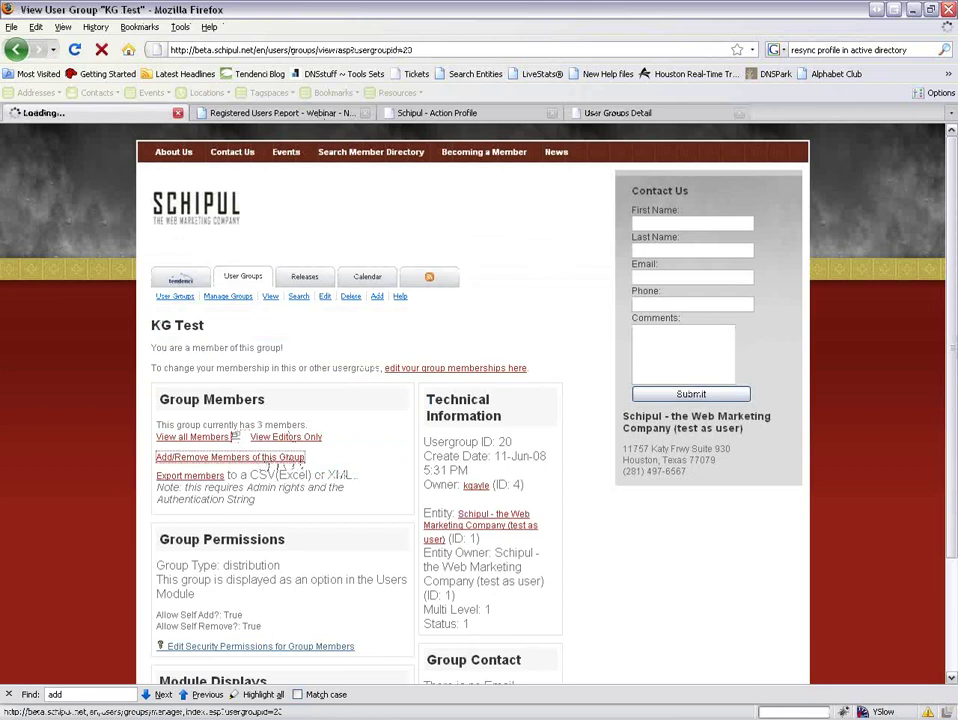
{"action": "left_click", "coordinate": [15, 49]}
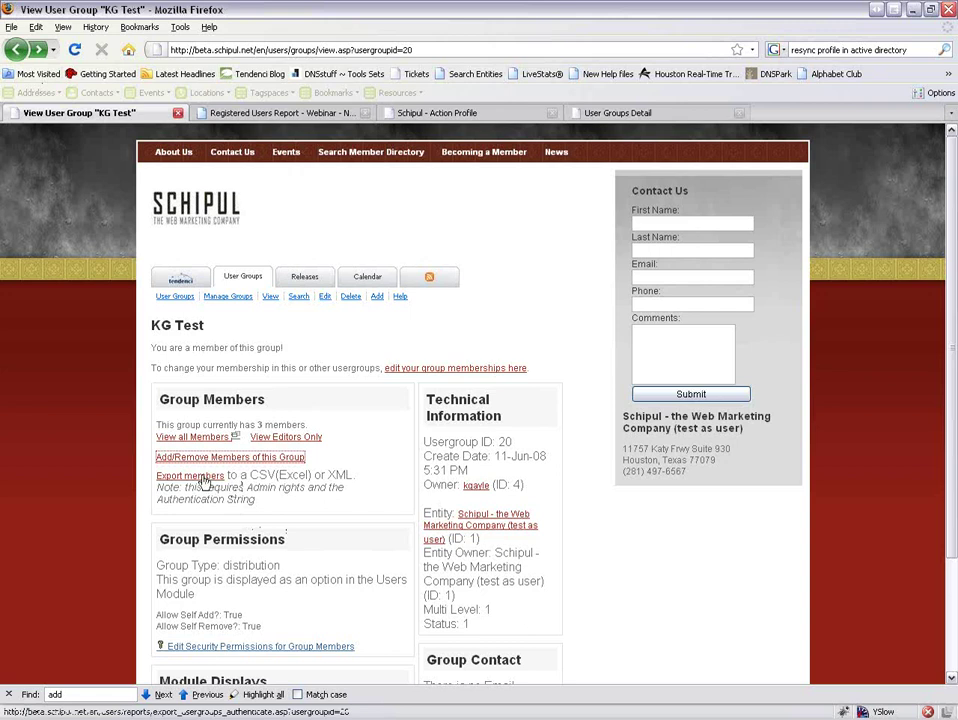
{"action": "scroll", "coordinate": [415, 482], "scroll_direction": "down", "scroll_amount": 2}
{"action": "scroll", "coordinate": [406, 475], "scroll_direction": "down", "scroll_amount": 1}
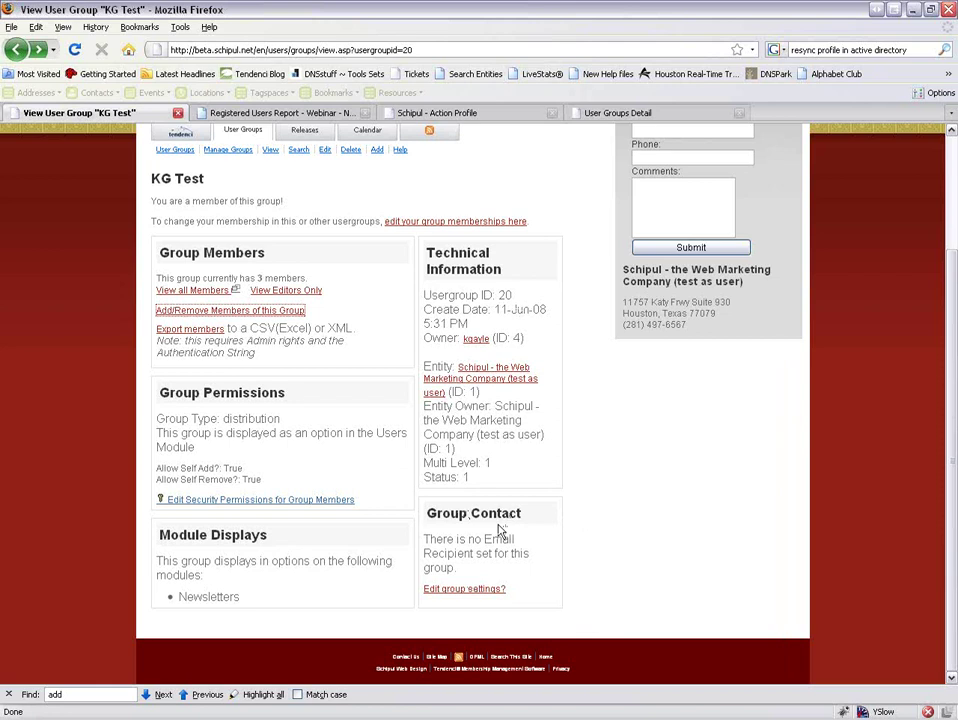
{"action": "scroll", "coordinate": [567, 507], "scroll_direction": "up", "scroll_amount": 3}
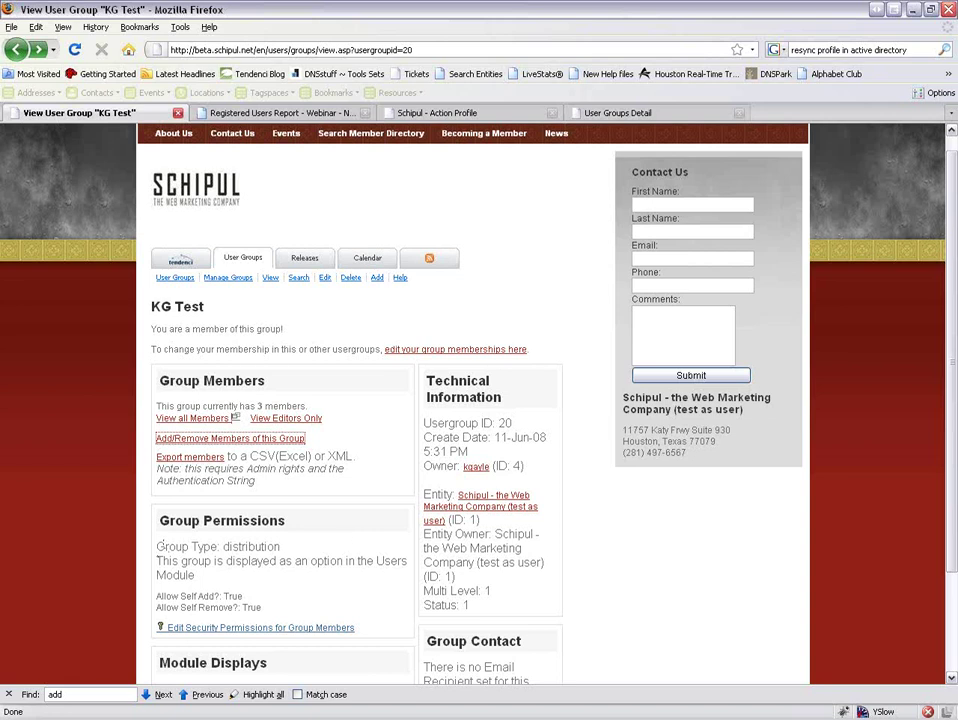
Submit the KG Test member CSV export and open the downloaded file with Excel.
{"action": "left_click", "coordinate": [203, 456]}
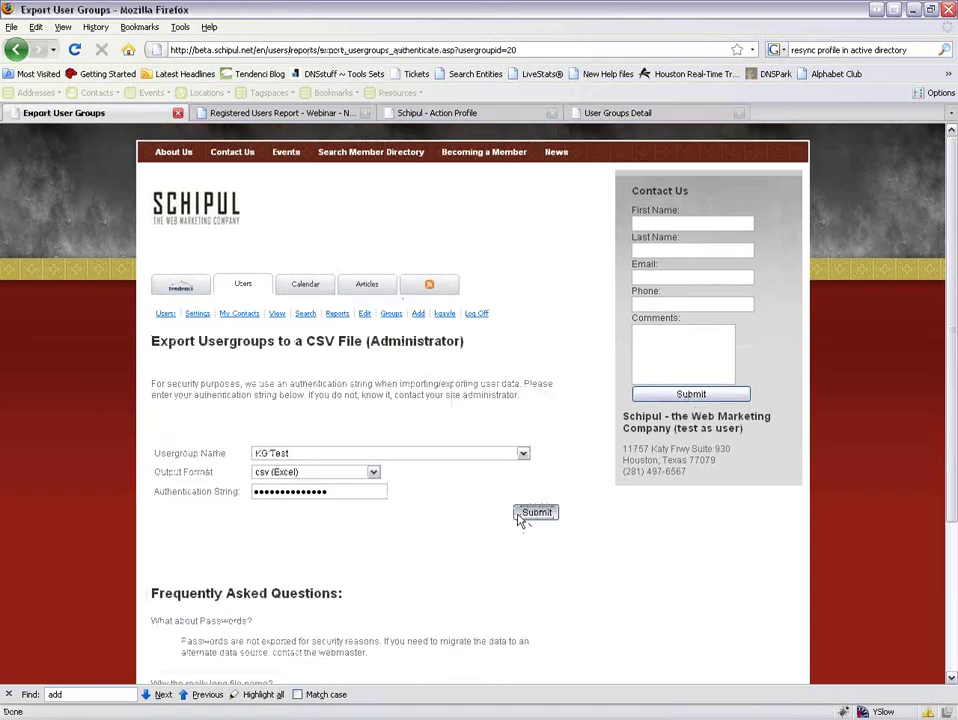
{"action": "left_click", "coordinate": [530, 514]}
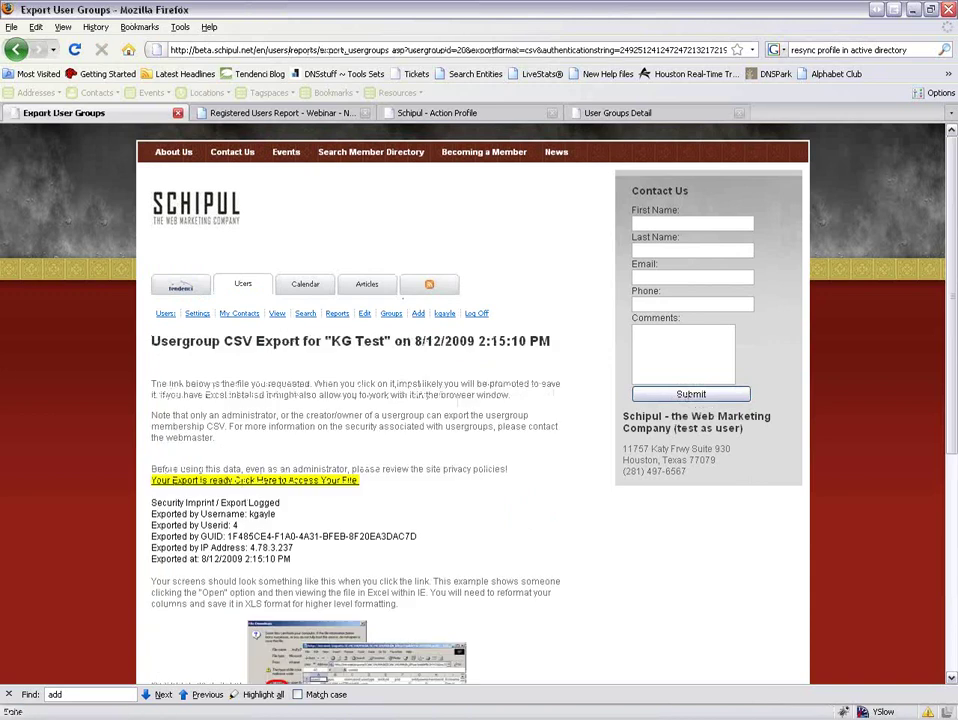
{"action": "left_click", "coordinate": [311, 488]}
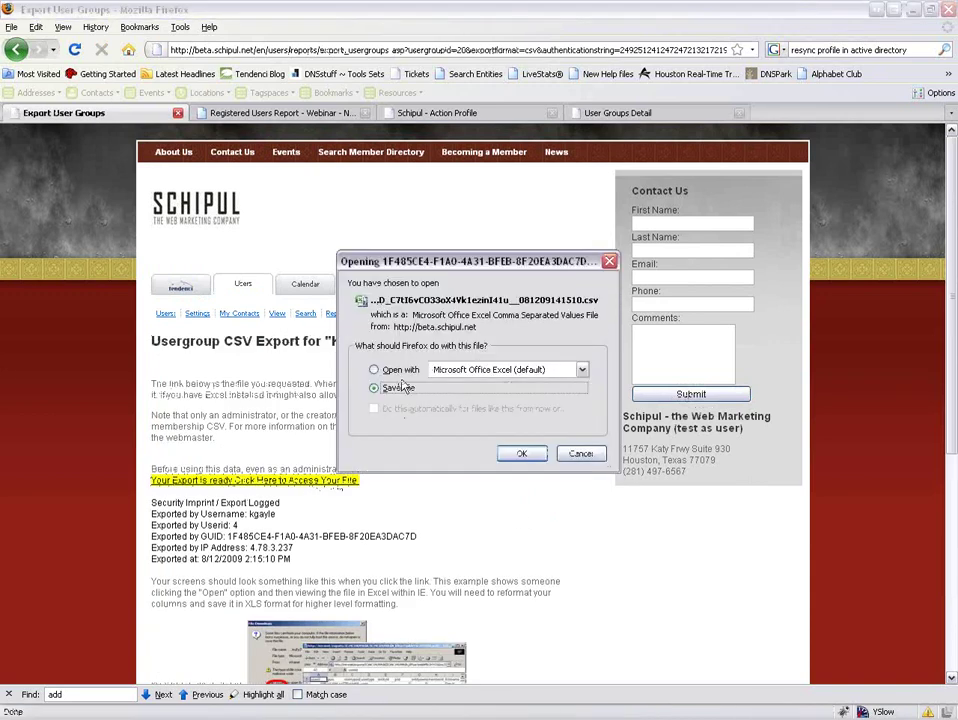
{"action": "left_click", "coordinate": [505, 450]}
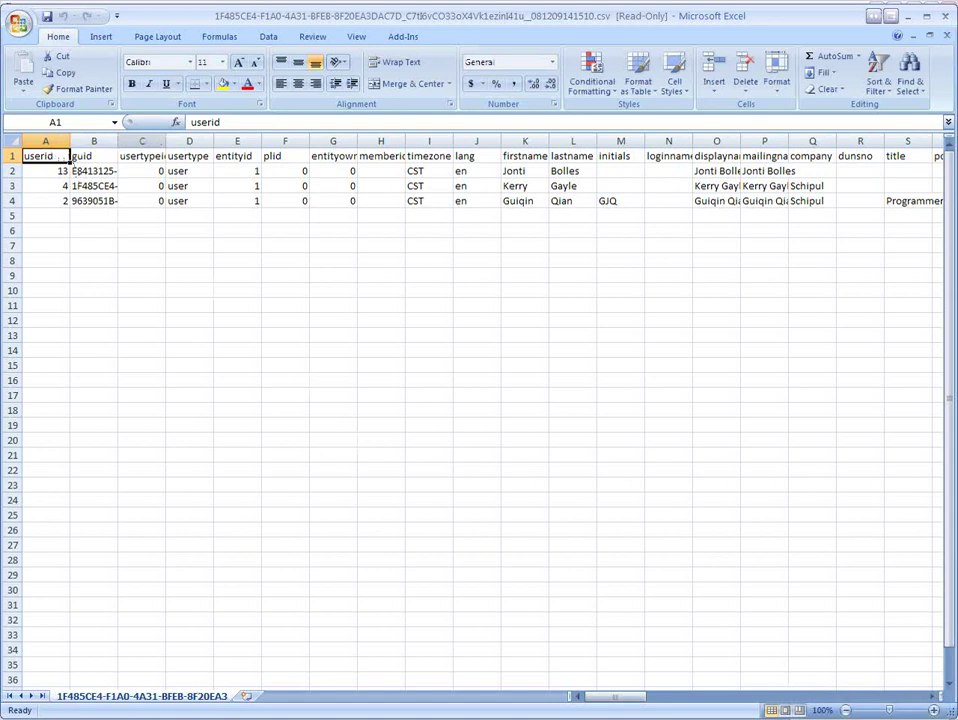
Widen column C slightly and scroll across the sheet to the notes columns.
{"action": "left_click_drag", "start_coordinate": [165, 142], "coordinate": [174, 142]}
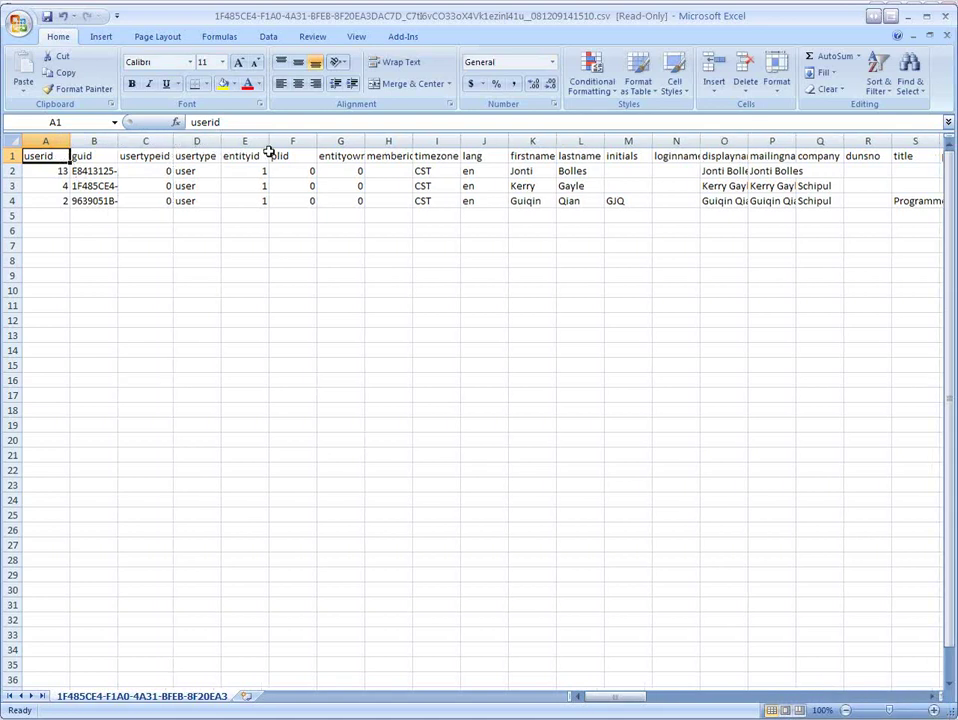
{"action": "left_click_drag", "start_coordinate": [605, 698], "coordinate": [618, 697]}
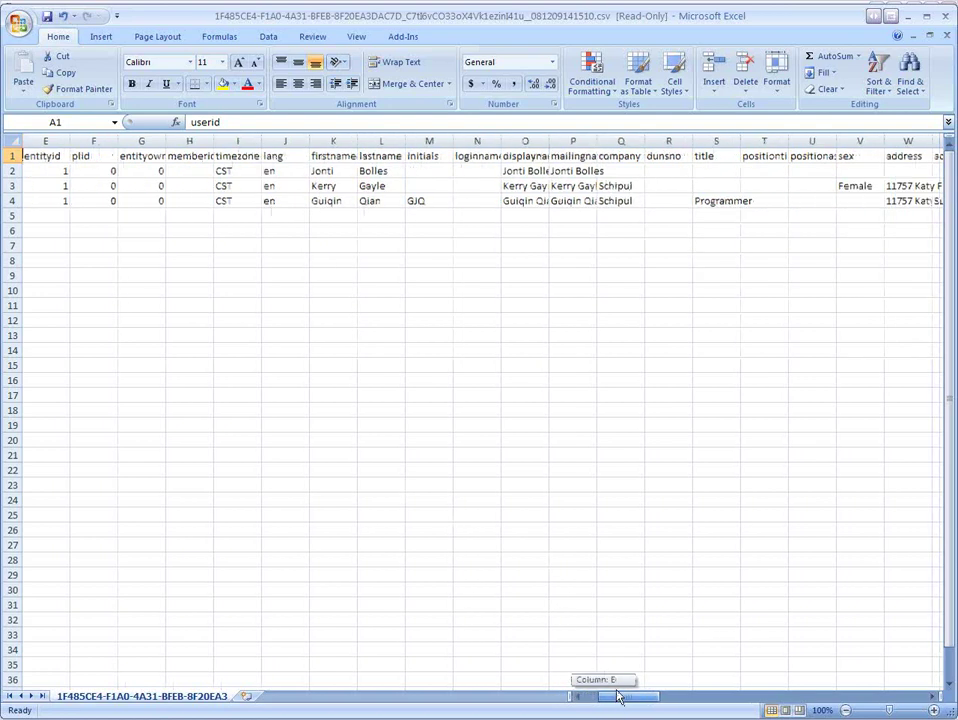
{"action": "left_click_drag", "start_coordinate": [618, 697], "coordinate": [730, 674]}
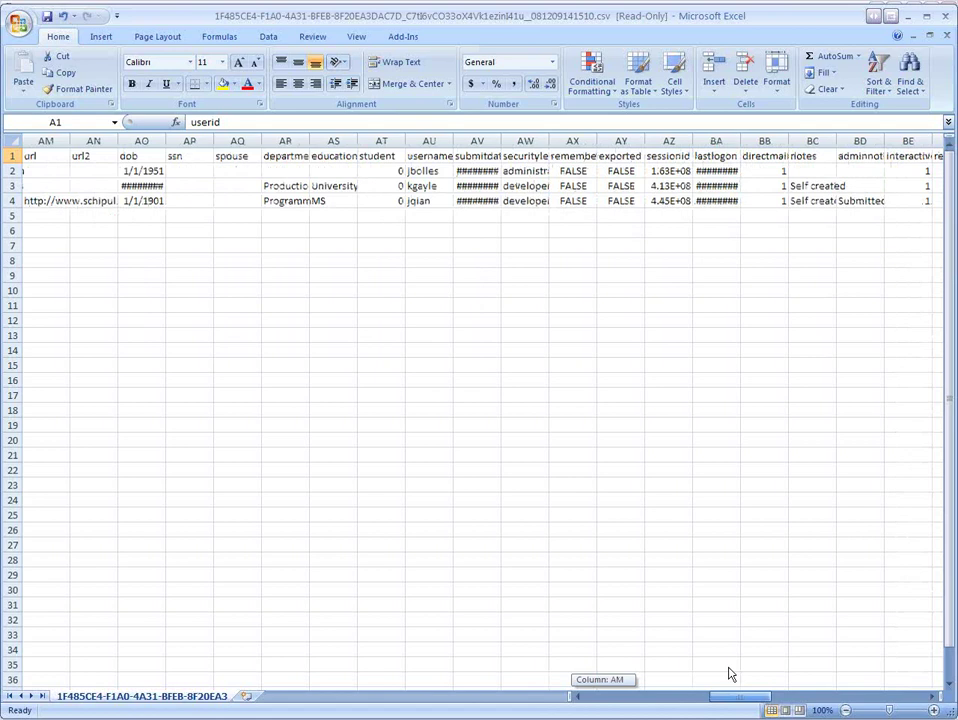
{"action": "left_click_drag", "start_coordinate": [730, 674], "coordinate": [733, 676]}
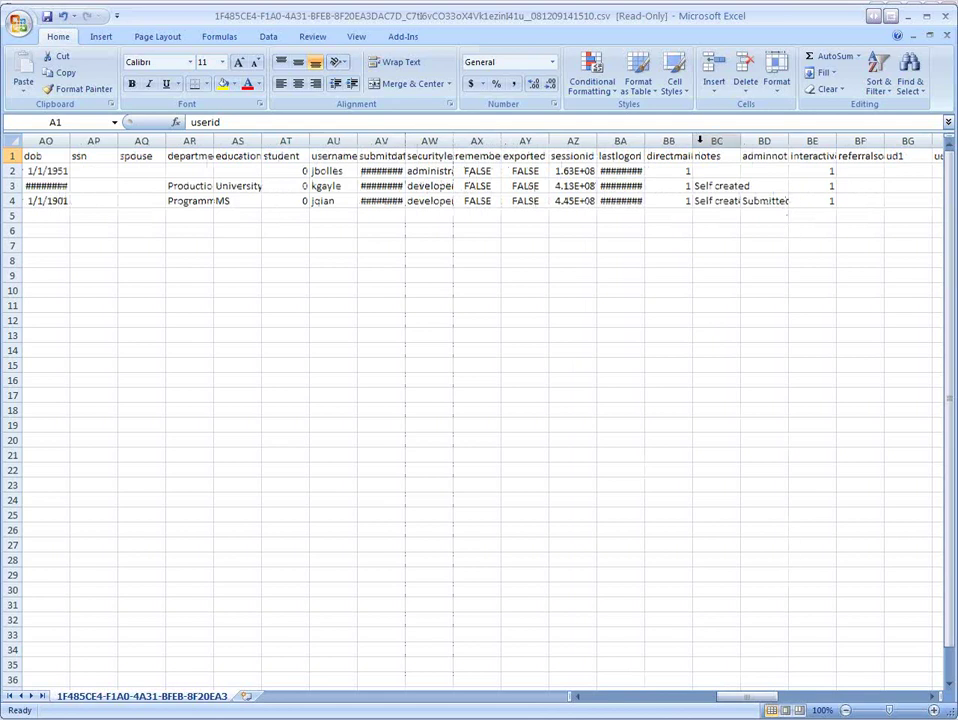
{"action": "left_click", "coordinate": [808, 695]}
{"action": "left_click", "coordinate": [810, 695]}
{"action": "left_click_drag", "start_coordinate": [812, 693], "coordinate": [137, 139]}
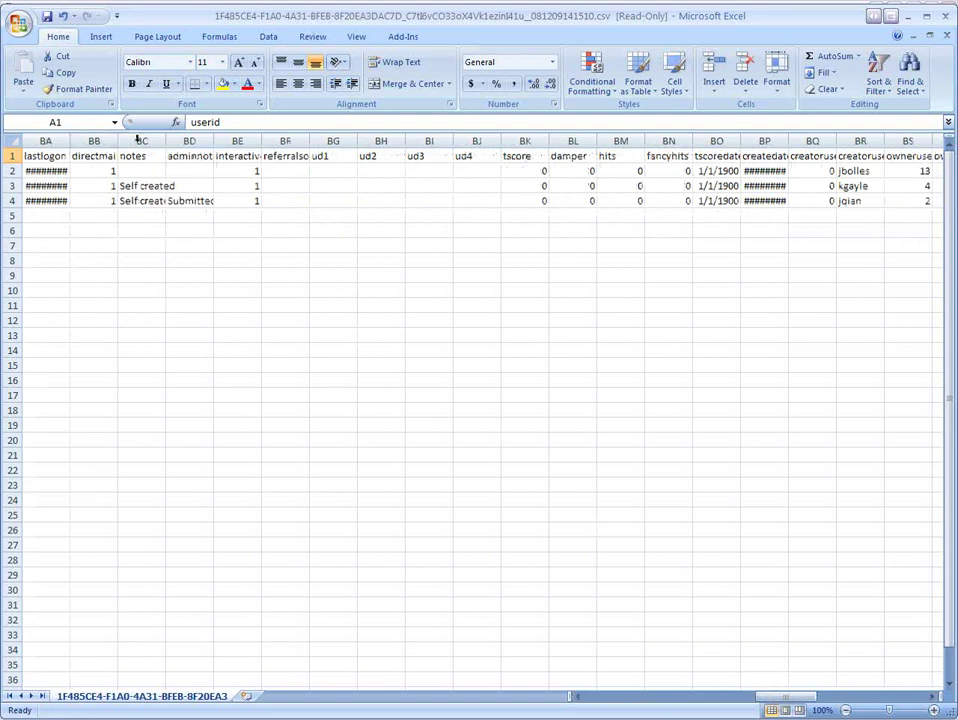
Autofit the notes and adminnotes columns, scan the remaining columns, and minimize Excel.
{"action": "left_click", "coordinate": [137, 139]}
{"action": "double_click", "coordinate": [165, 140]}
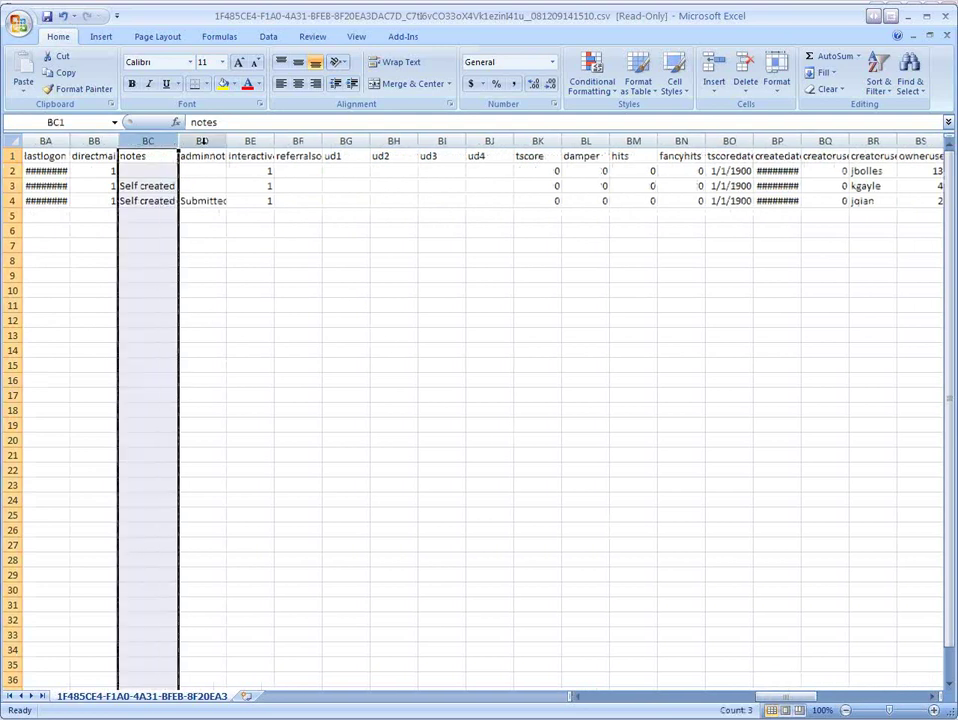
{"action": "double_click", "coordinate": [226, 140]}
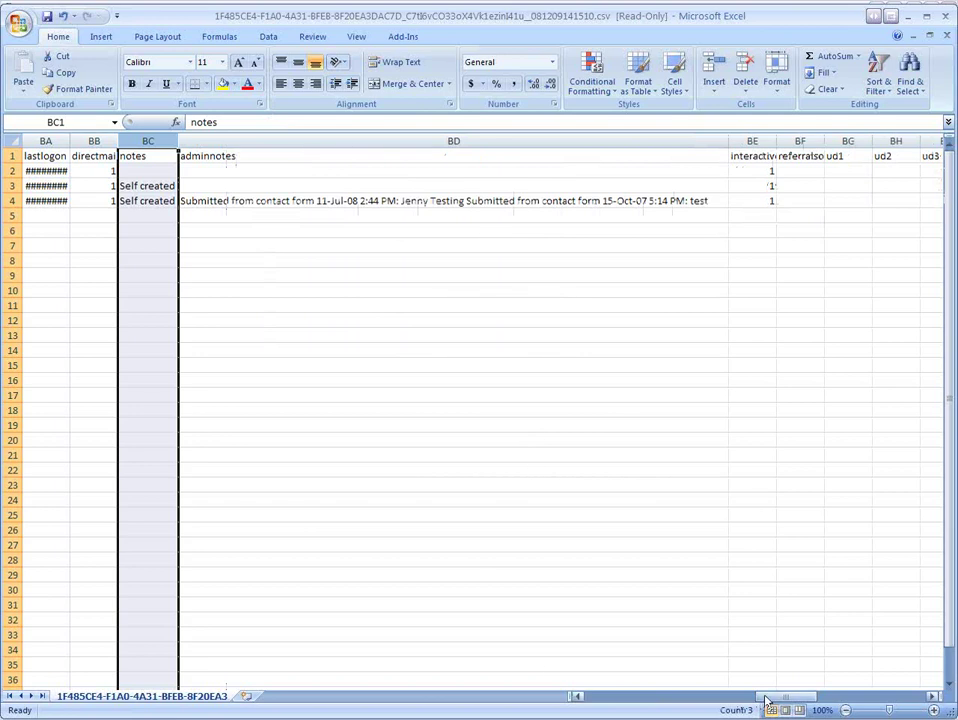
{"action": "left_click_drag", "start_coordinate": [766, 703], "coordinate": [865, 711]}
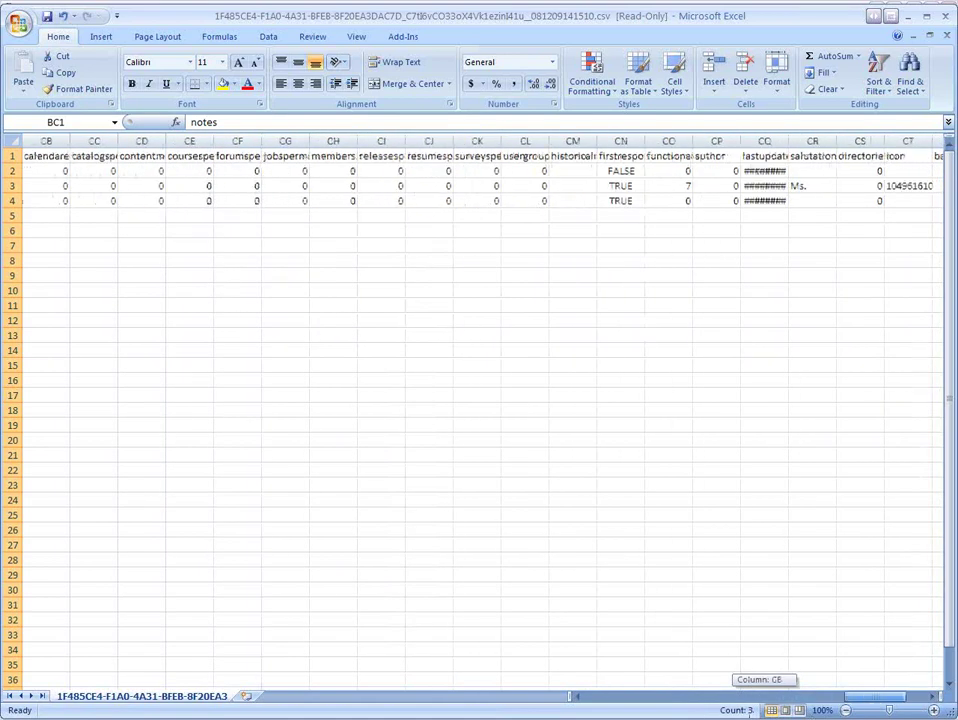
{"action": "left_click_drag", "start_coordinate": [865, 711], "coordinate": [703, 172]}
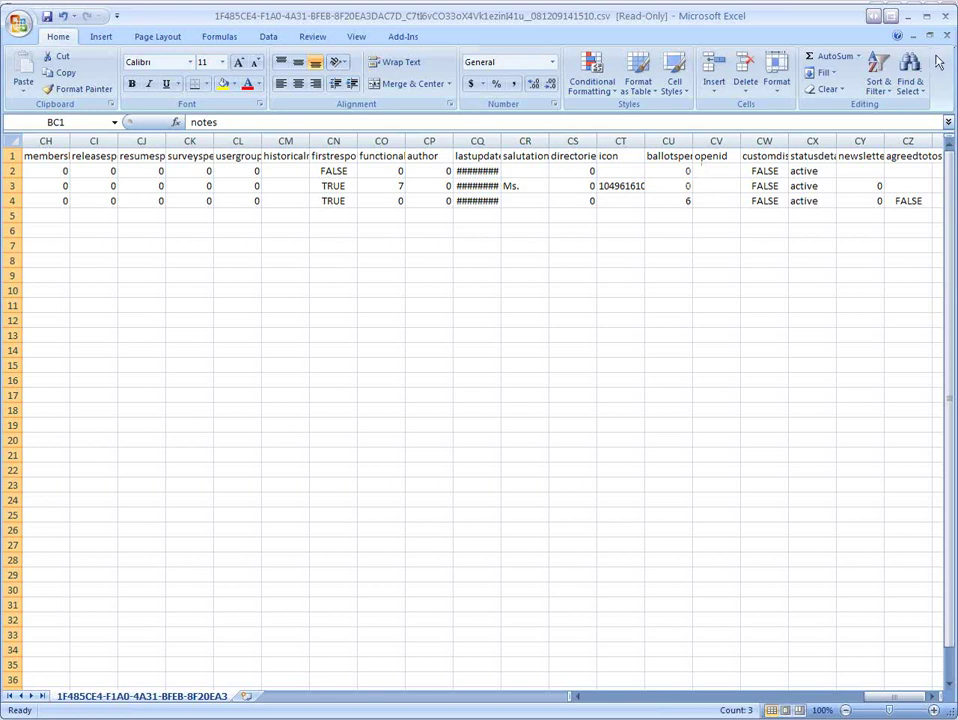
{"action": "left_click", "coordinate": [912, 17]}
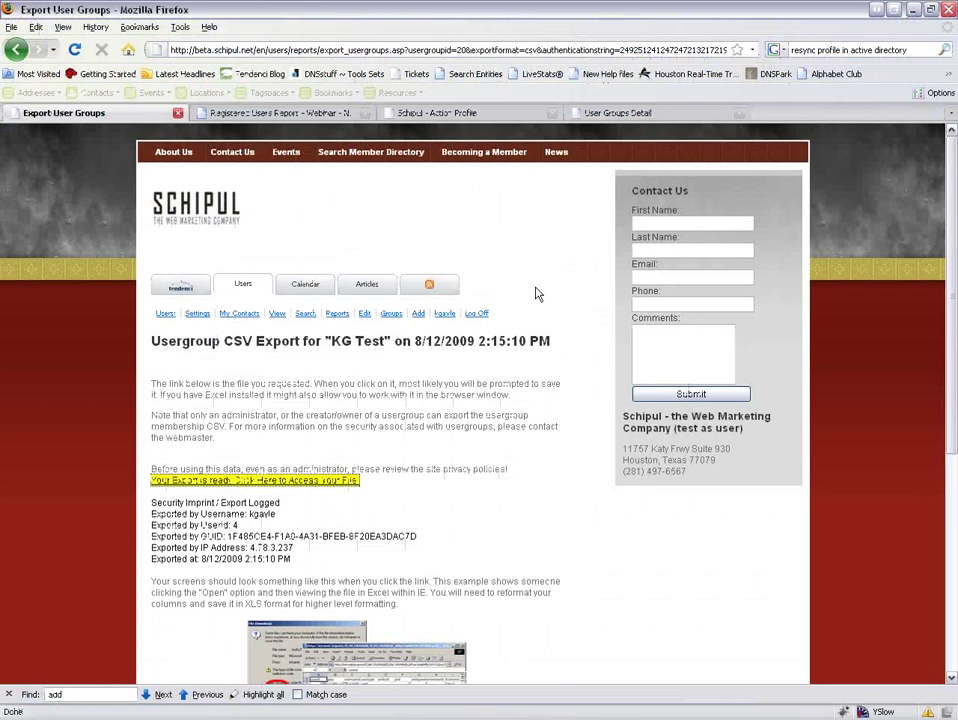
Return to the KG Test group page, then go through Manage Users to Add a Usergroup.
{"action": "left_click", "coordinate": [50, 49]}
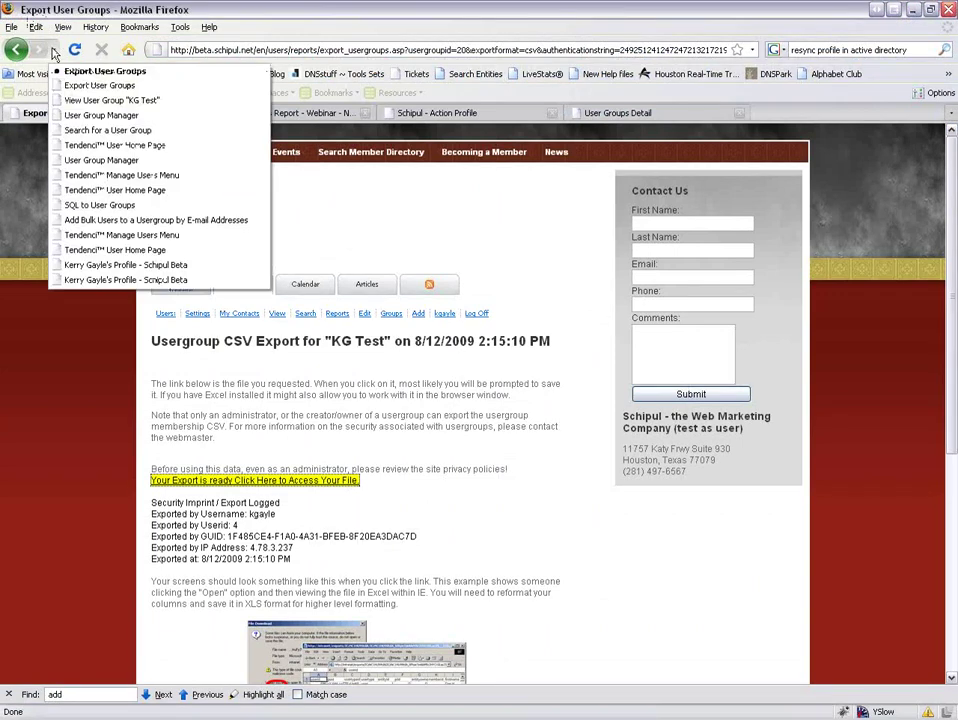
{"action": "left_click", "coordinate": [58, 102]}
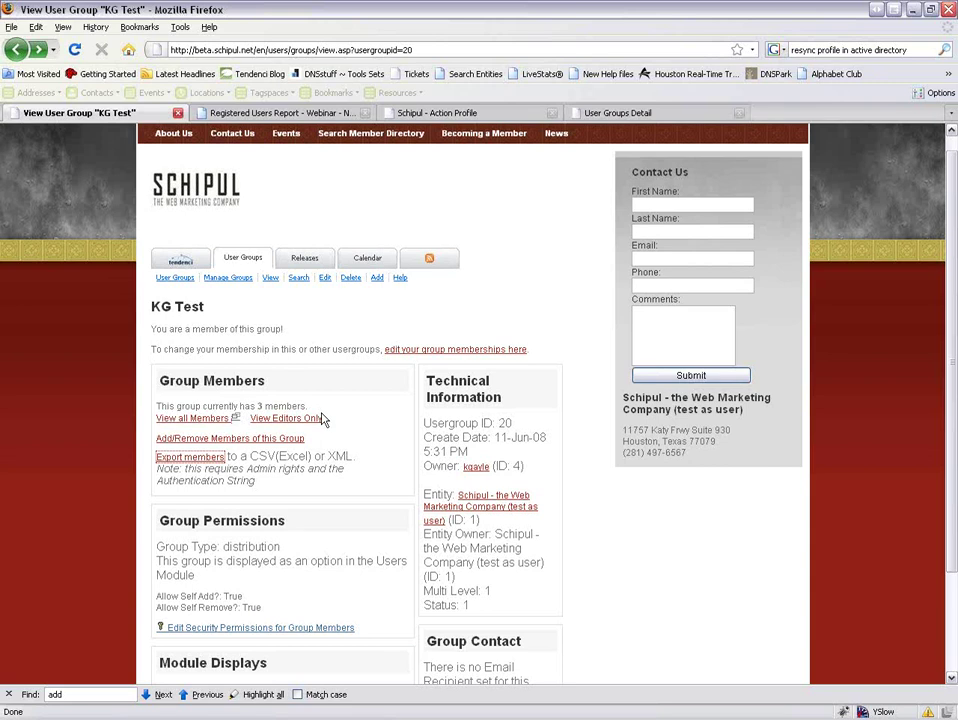
{"action": "left_click", "coordinate": [175, 277]}
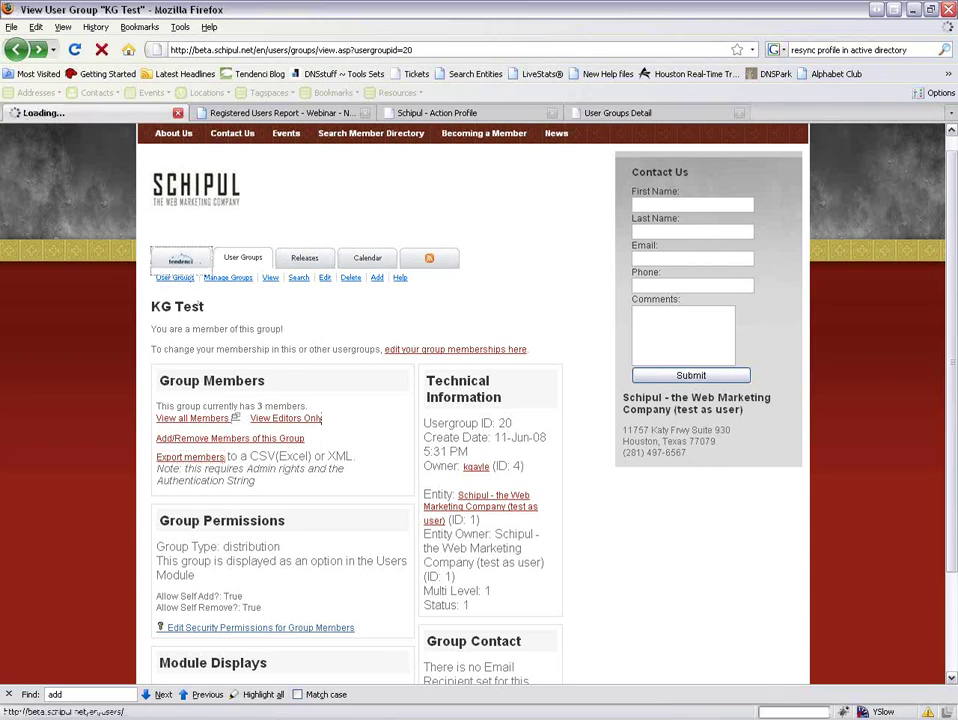
{"action": "scroll", "coordinate": [440, 420], "scroll_direction": "down", "scroll_amount": 4}
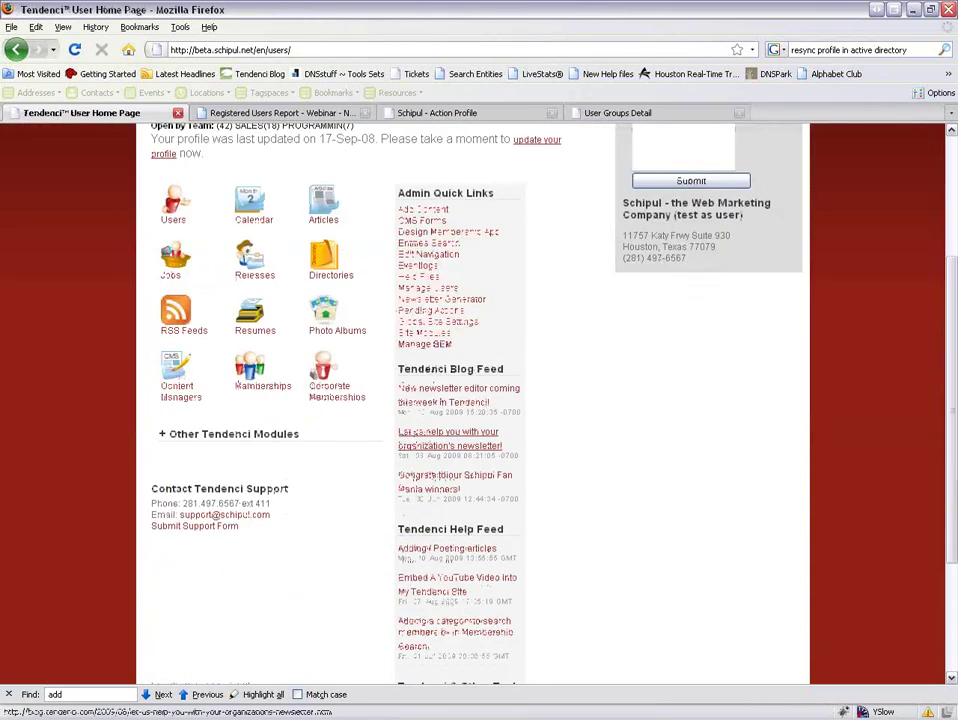
{"action": "left_click", "coordinate": [420, 288]}
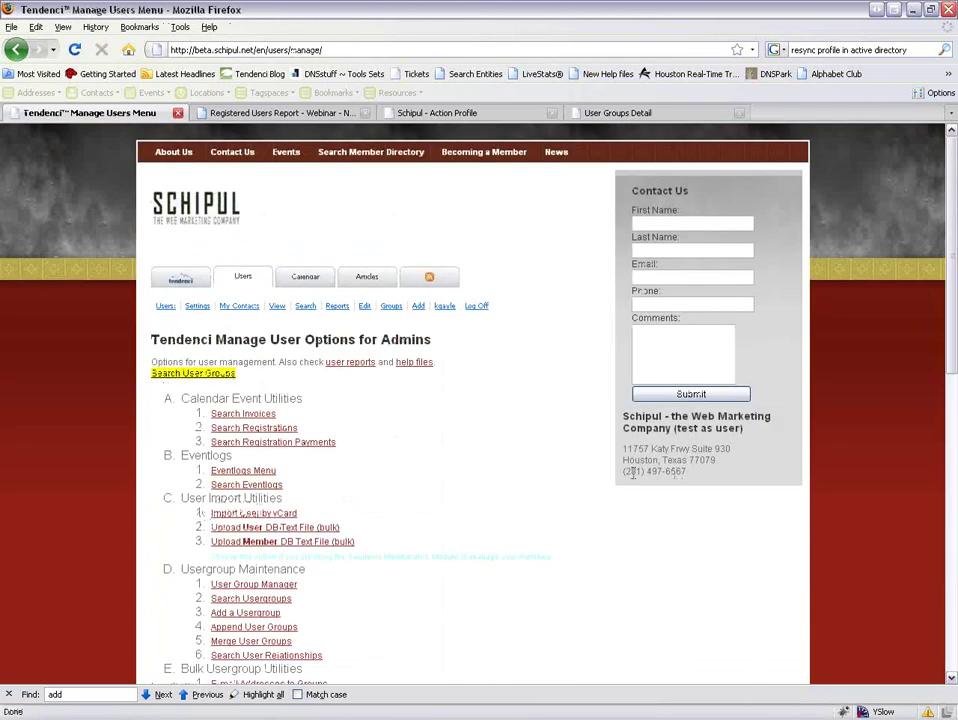
{"action": "scroll", "coordinate": [674, 474], "scroll_direction": "down", "scroll_amount": 2}
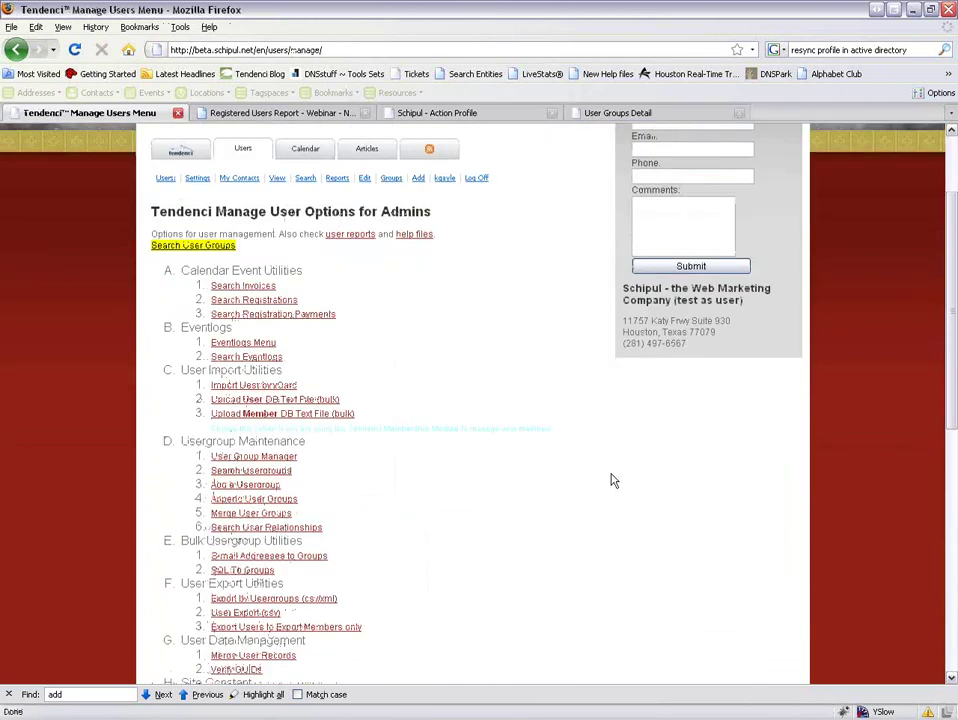
{"action": "left_click", "coordinate": [248, 485]}
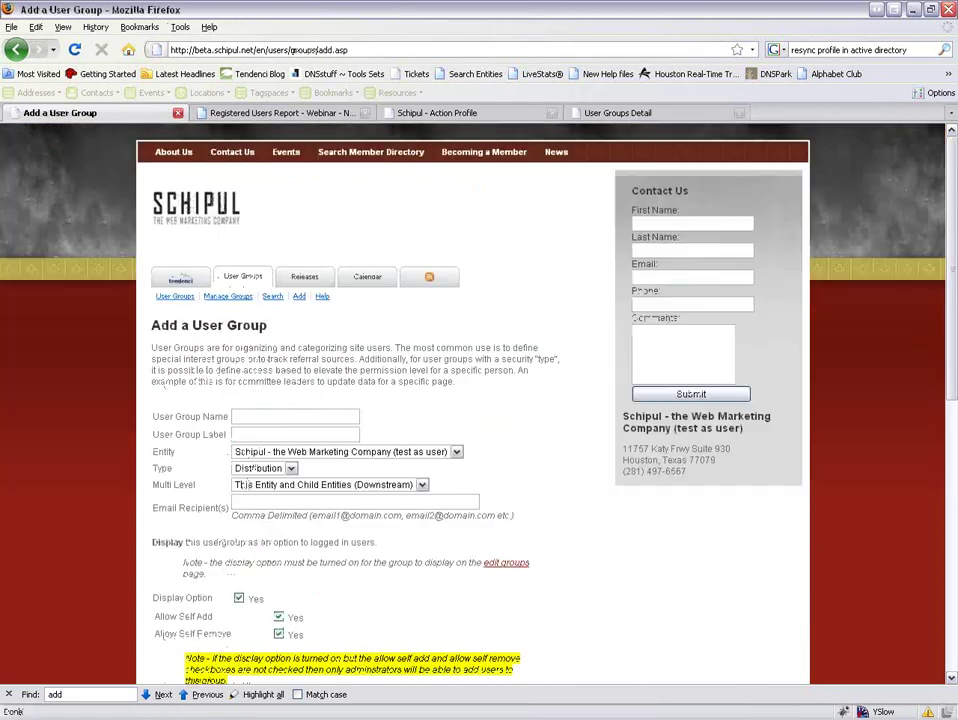
Enter 'Newsletter Training User Group' as the name, then switch to the Internet Explorer registration page.
{"action": "left_click", "coordinate": [248, 416]}
{"action": "type", "text": "New"}
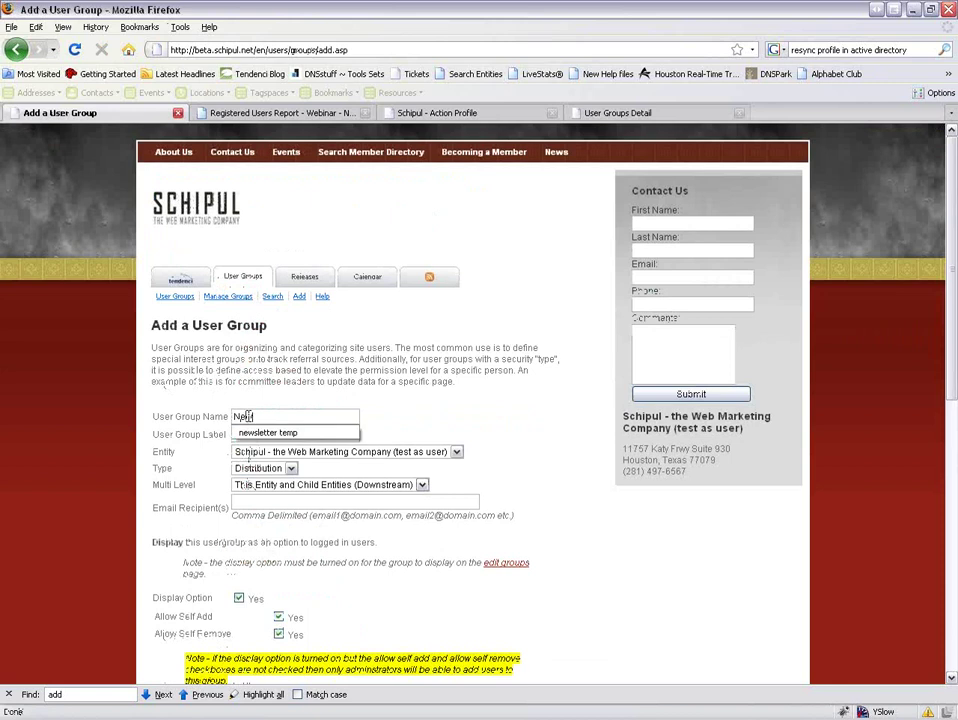
{"action": "type", "text": "sletter Traini"}
{"action": "type", "text": "ng U"}
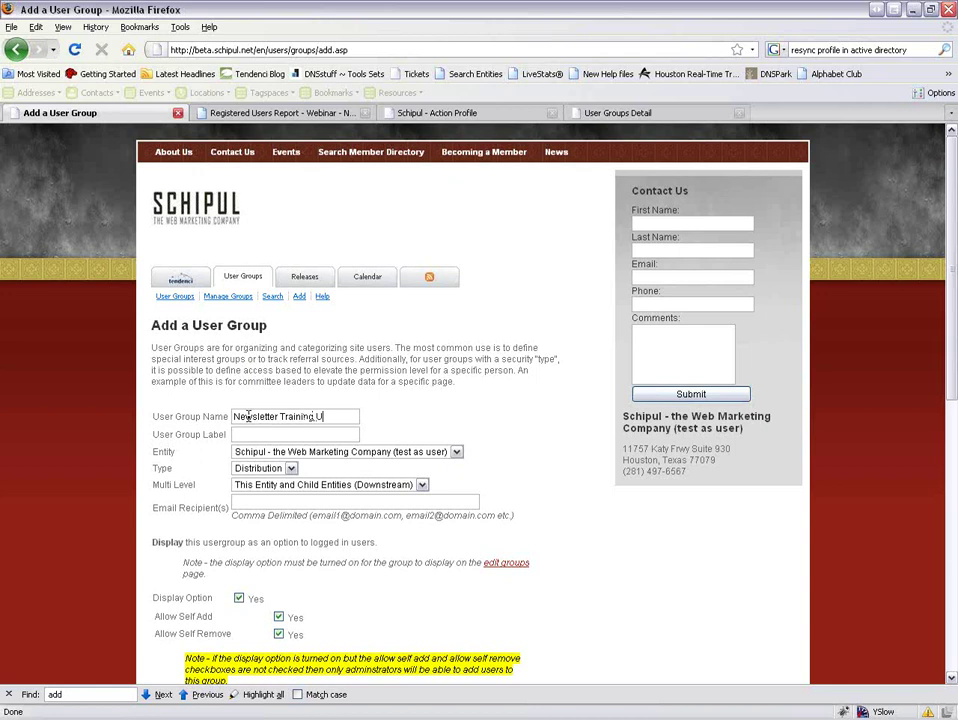
{"action": "type", "text": "ser Group"}
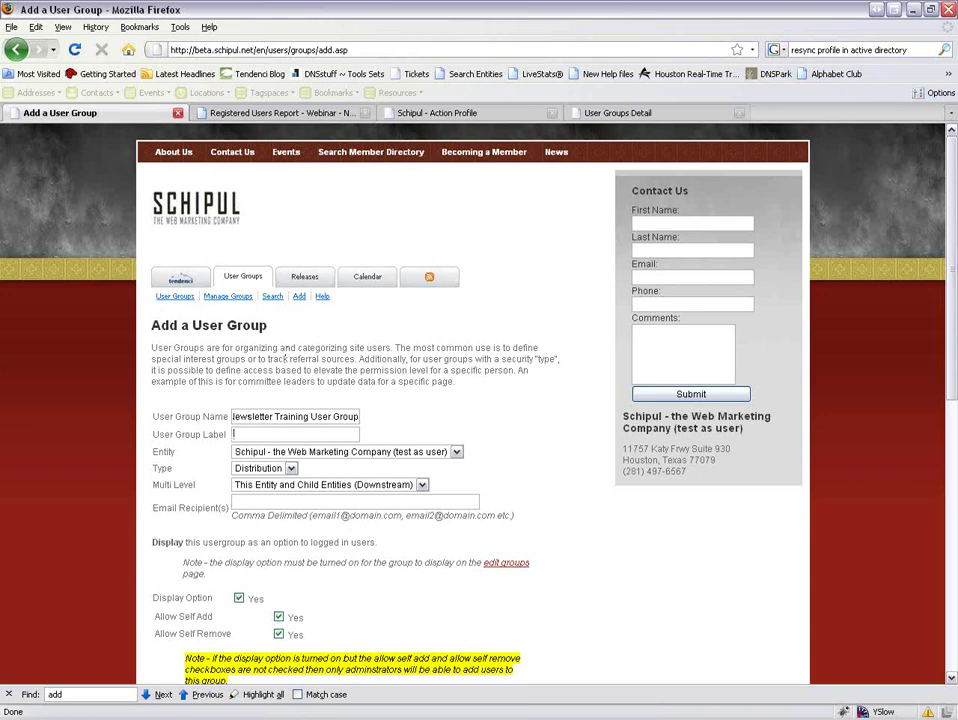
{"action": "key", "text": "alt+Tab"}
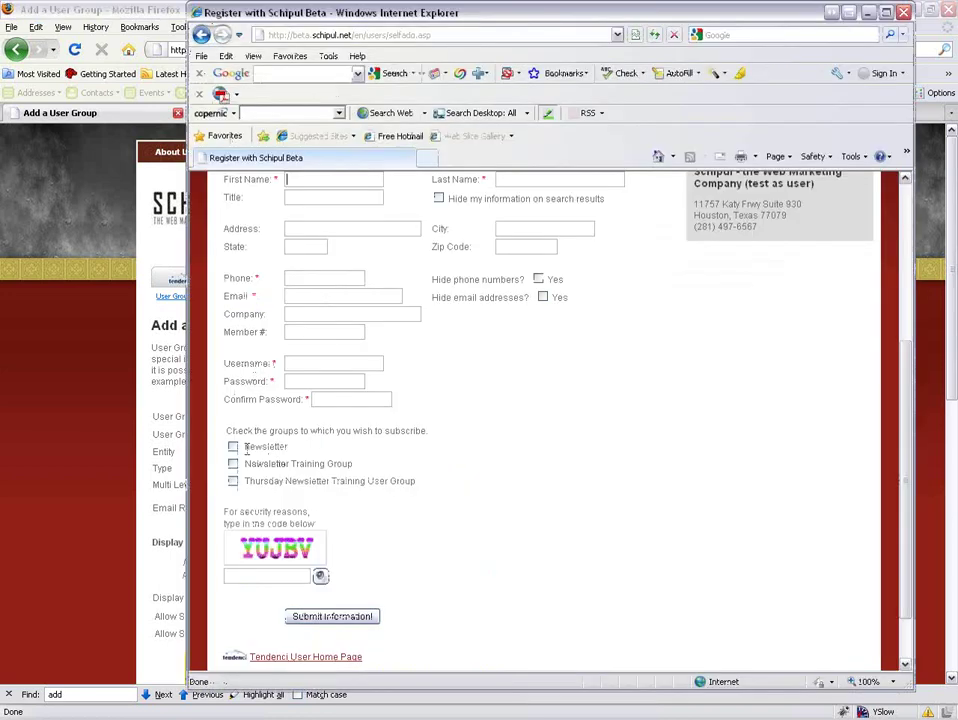
Highlight the Newsletter Training Group and Thursday Newsletter Training group names, then return to the Add a User Group form.
{"action": "left_click_drag", "start_coordinate": [276, 446], "coordinate": [344, 468]}
{"action": "left_click_drag", "start_coordinate": [245, 481], "coordinate": [366, 482]}
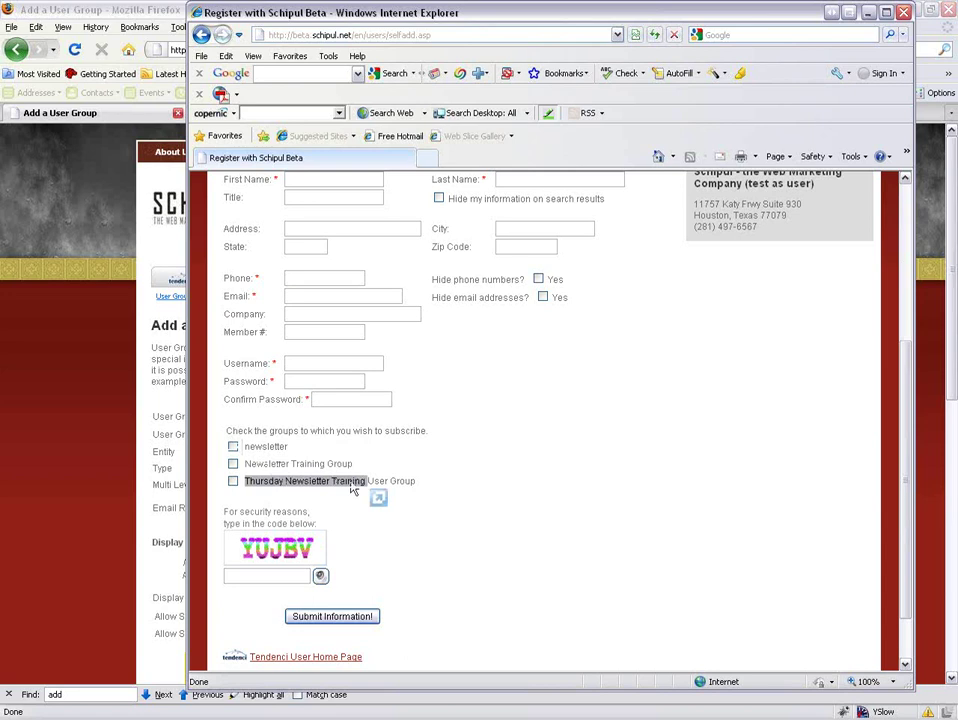
{"action": "left_click", "coordinate": [50, 458]}
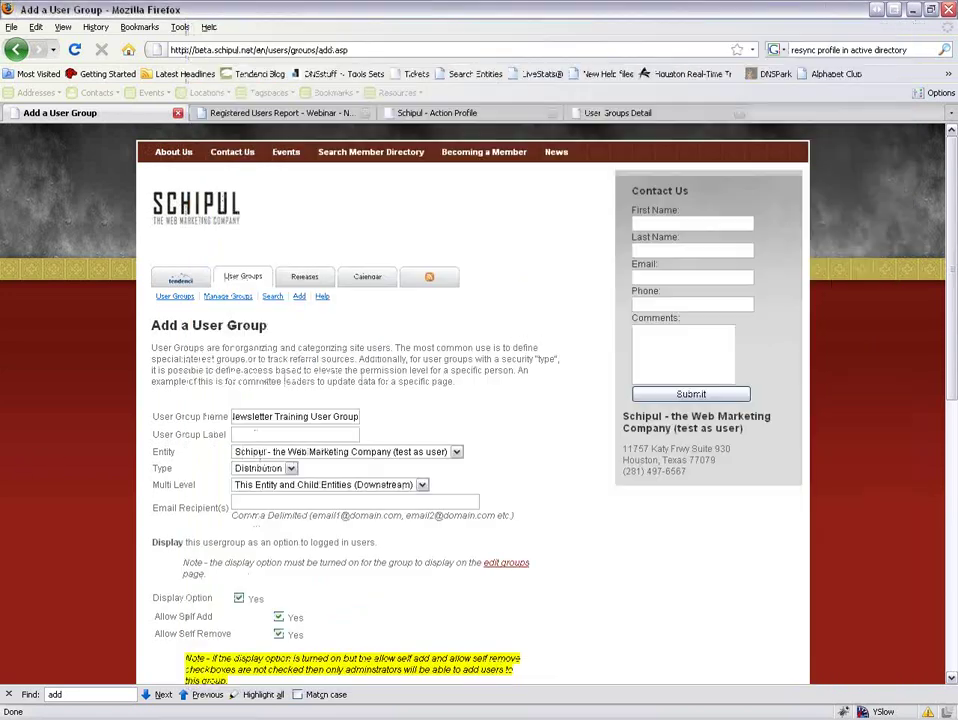
{"action": "double_click", "coordinate": [263, 416]}
{"action": "left_click", "coordinate": [287, 418]}
Copy the group name into User Group Label, adding 'Super' to make Newsletter Training Super User Group.
{"action": "left_click_drag", "start_coordinate": [232, 417], "coordinate": [371, 419]}
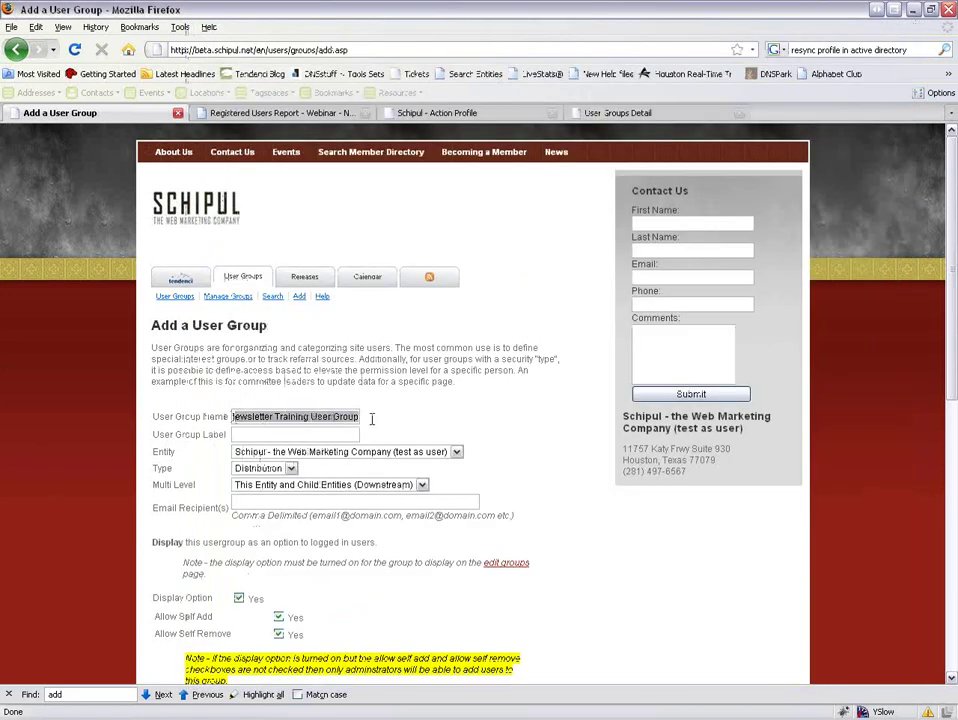
{"action": "key", "text": "ctrl+c"}
{"action": "left_click", "coordinate": [293, 434]}
{"action": "key", "text": "ctrl+v"}
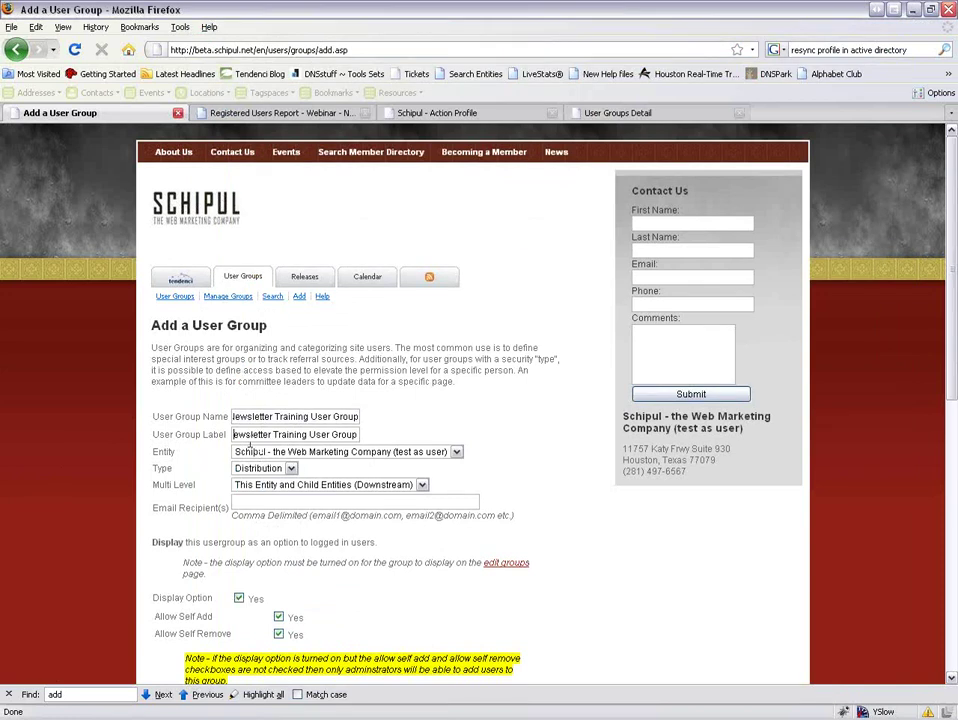
{"action": "key", "text": "Home"}
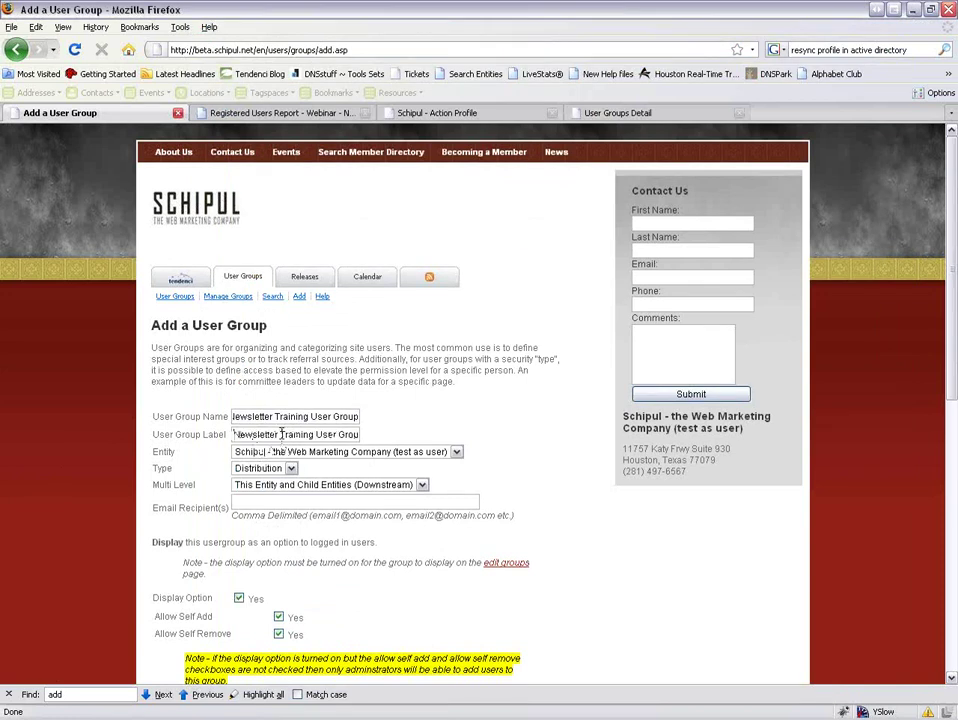
{"action": "type", "text": "Super"}
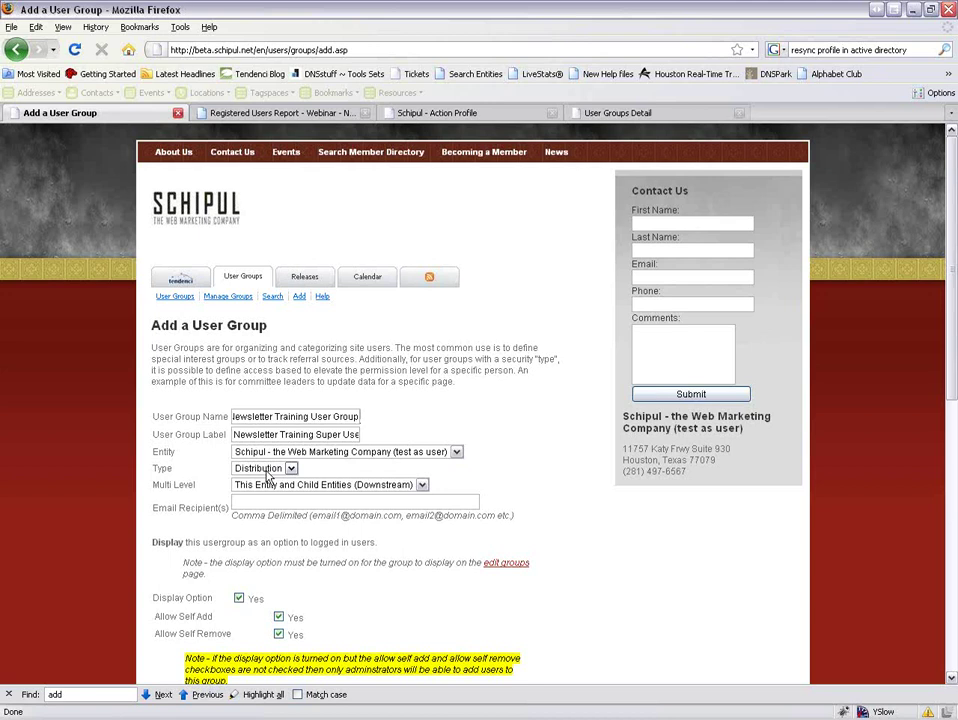
Keep the group type as Distribution and multi level as Downstream, then return to the registration page.
{"action": "left_click", "coordinate": [266, 470]}
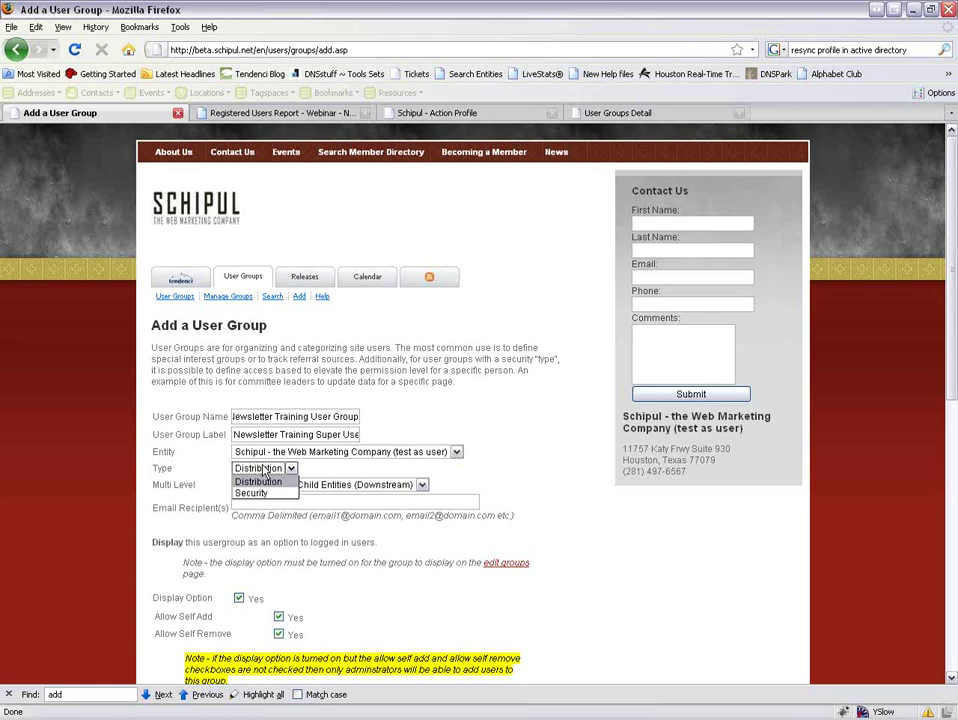
{"action": "left_click", "coordinate": [264, 471]}
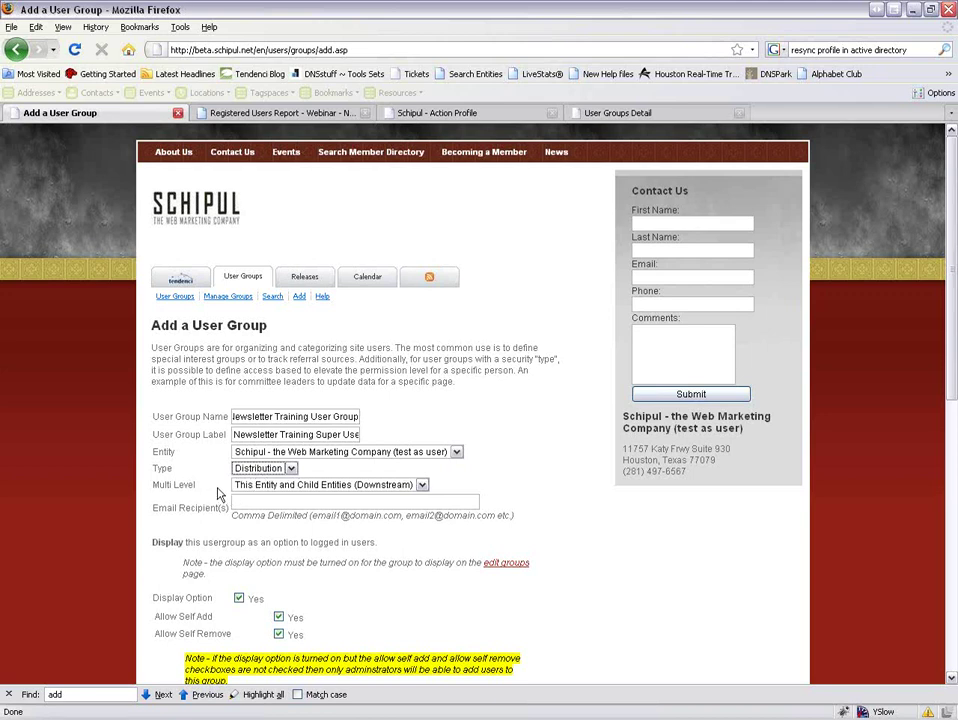
{"action": "left_click", "coordinate": [271, 486]}
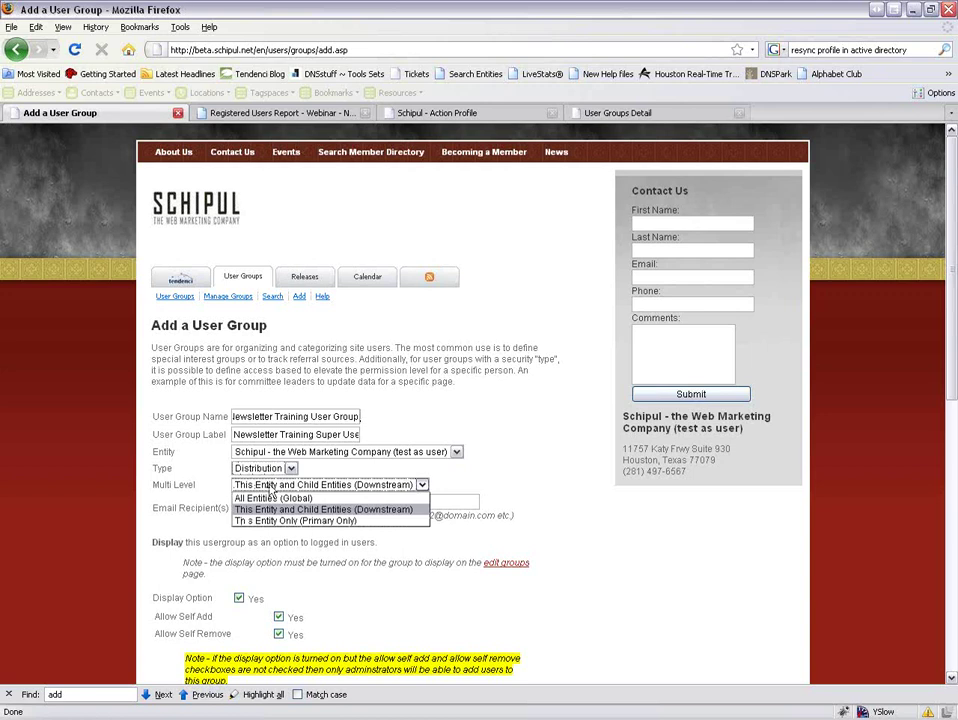
{"action": "left_click", "coordinate": [250, 509]}
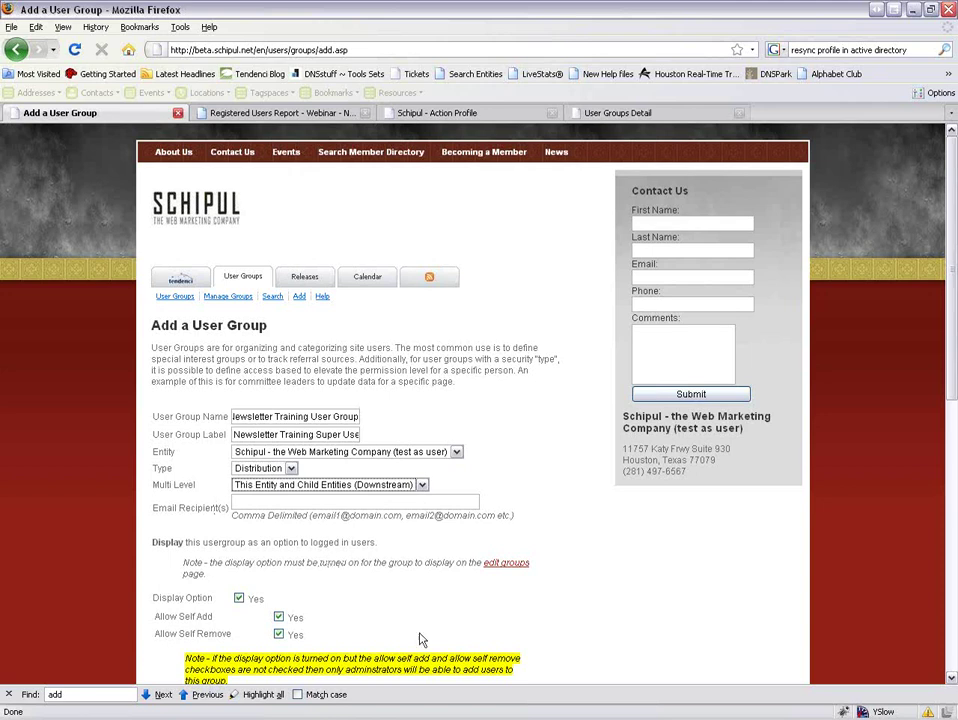
{"action": "key", "text": "alt+Tab"}
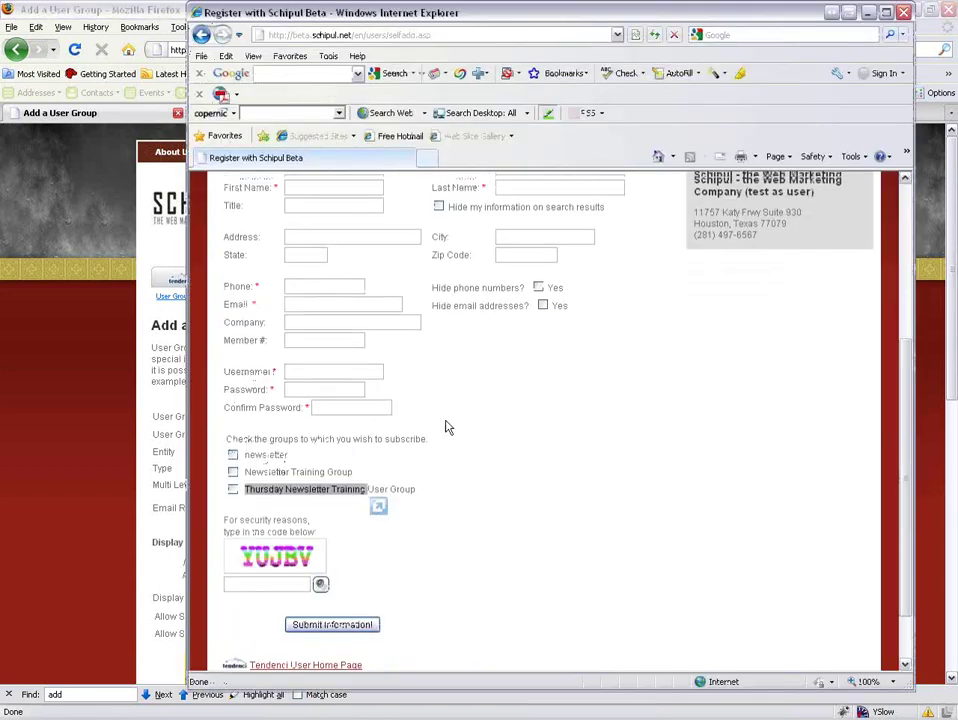
On the site's Contact Us page, leave the Memberships interest ticked, then go back to the Add a User Group form's Email Recipient(s) field.
{"action": "left_click", "coordinate": [302, 199]}
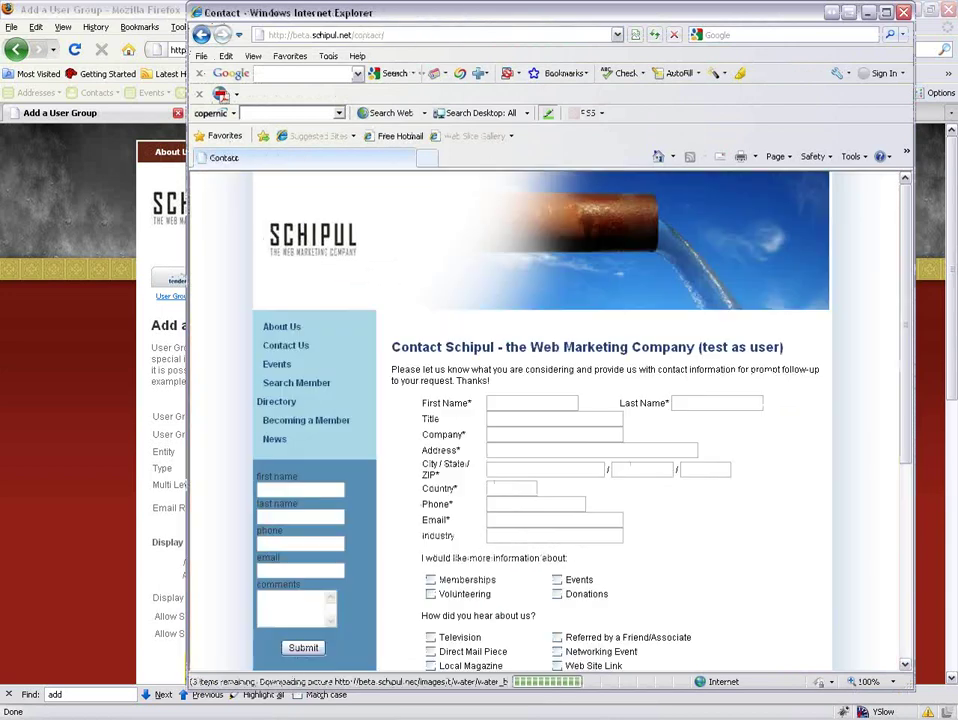
{"action": "scroll", "coordinate": [424, 291], "scroll_direction": "down", "scroll_amount": 4}
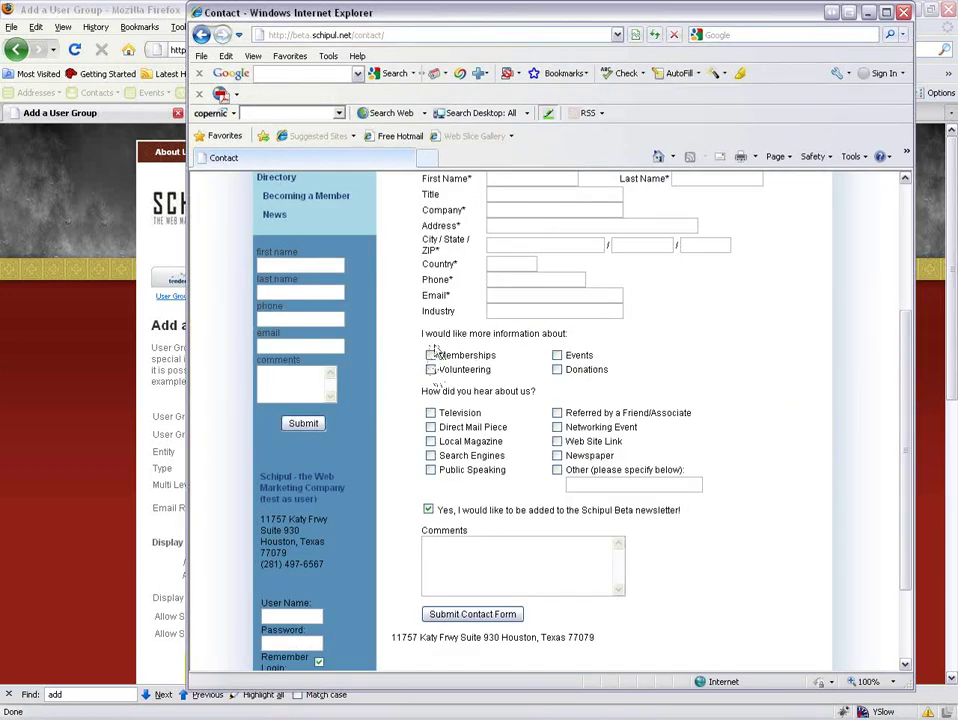
{"action": "left_click", "coordinate": [431, 355]}
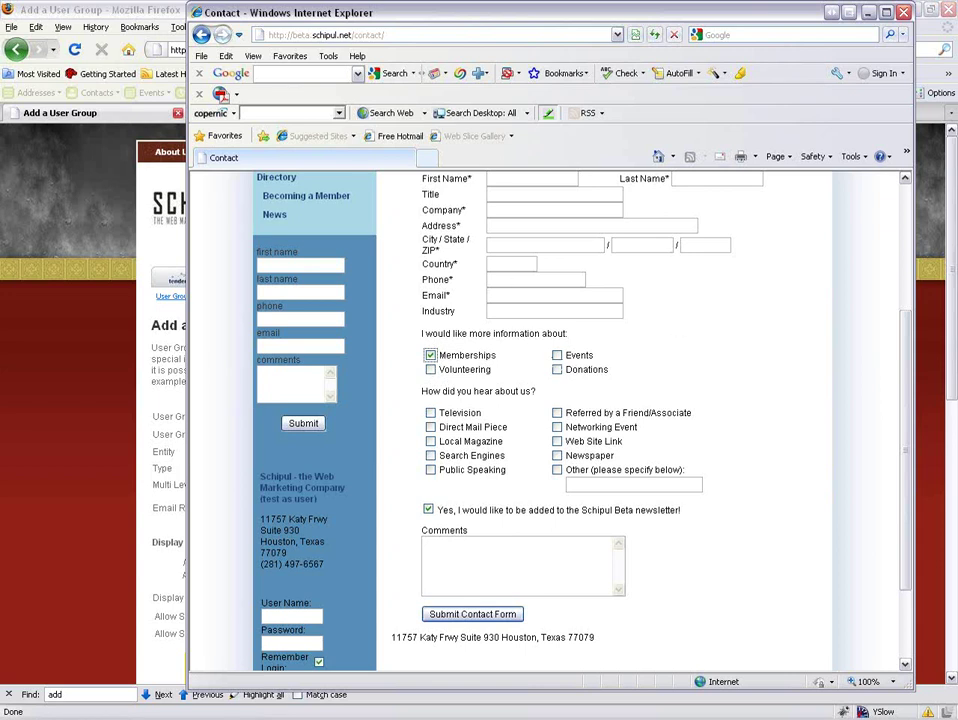
{"action": "left_click", "coordinate": [430, 356]}
{"action": "left_click", "coordinate": [430, 356]}
{"action": "left_click", "coordinate": [124, 373]}
{"action": "left_click", "coordinate": [253, 503]}
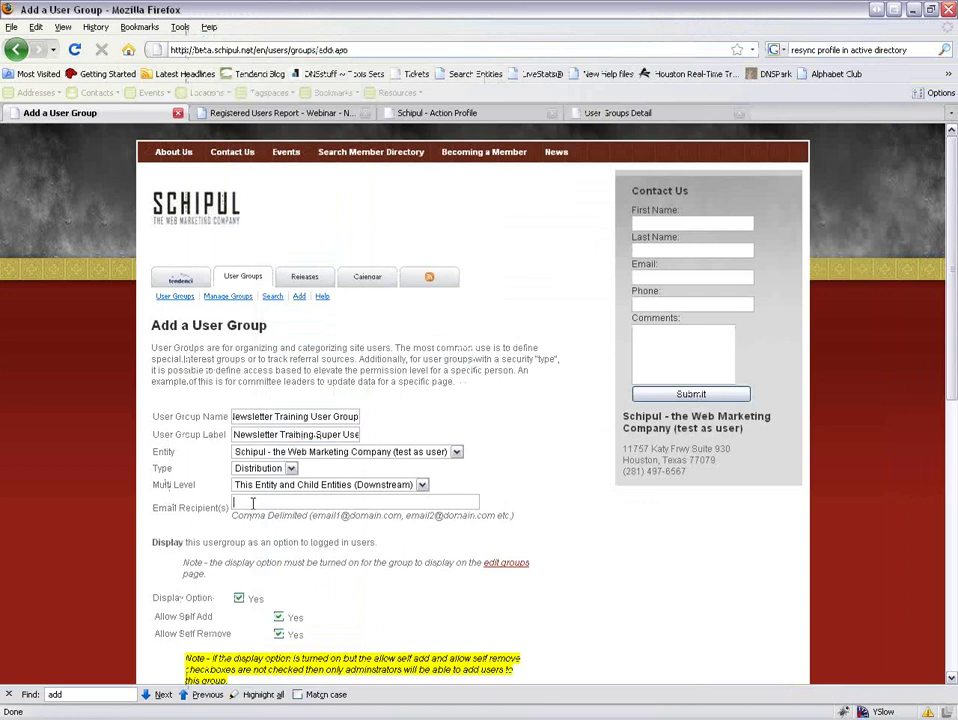
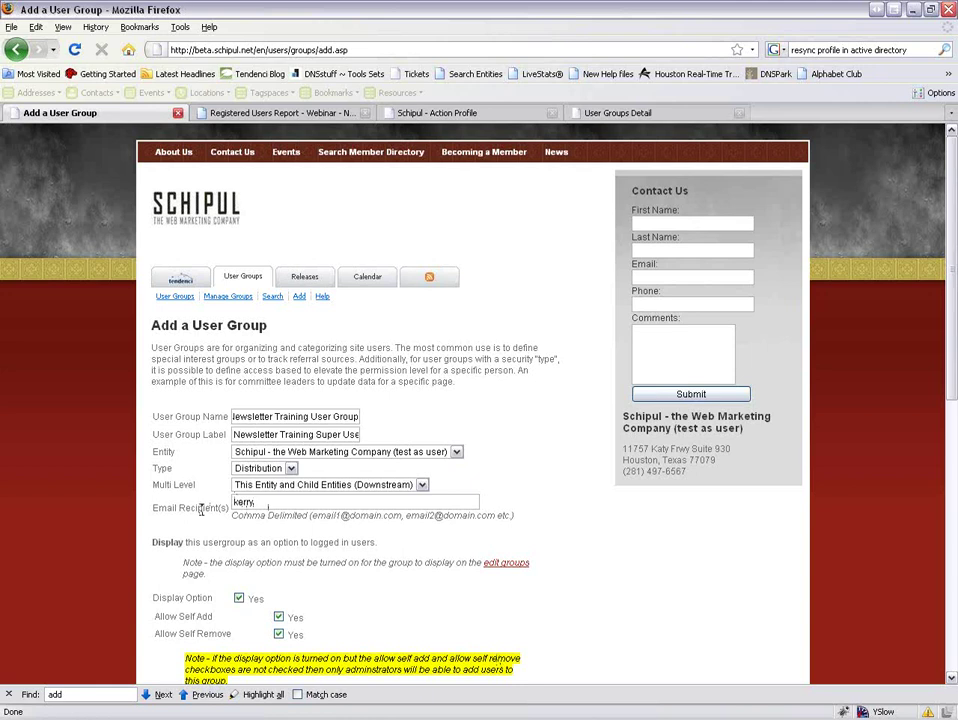
Type the first part of the recipient address into Email Recipient(s), remove the trailing comma, and return to the Contact form.
{"action": "key", "text": "alt+Tab"}
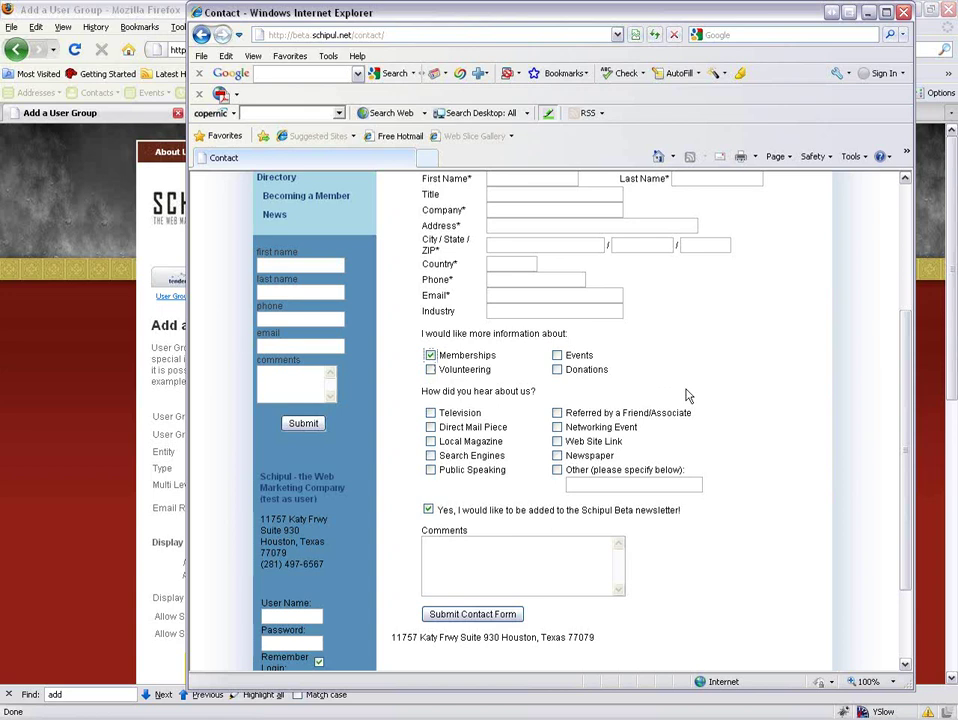
Check the sitecontactrecipients site constant's recipient value at record 10, then return to the Add a User Group form.
{"action": "left_click", "coordinate": [30, 357]}
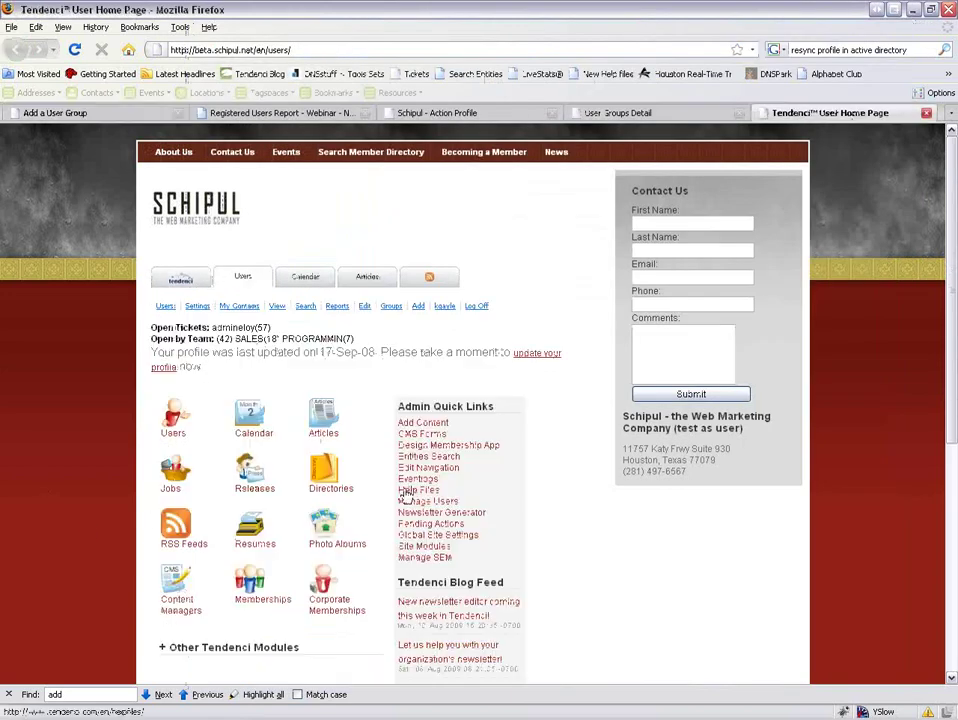
{"action": "scroll", "coordinate": [258, 372], "scroll_direction": "down", "scroll_amount": 3}
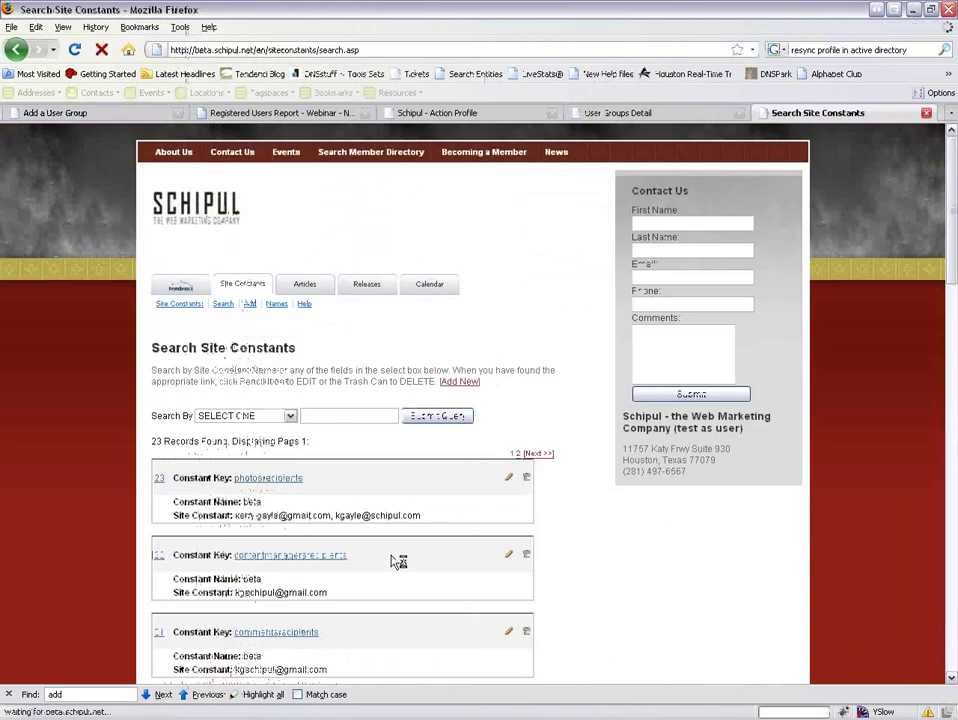
{"action": "scroll", "coordinate": [470, 400], "scroll_direction": "down", "scroll_amount": 5}
{"action": "scroll", "coordinate": [400, 560], "scroll_direction": "down", "scroll_amount": 3}
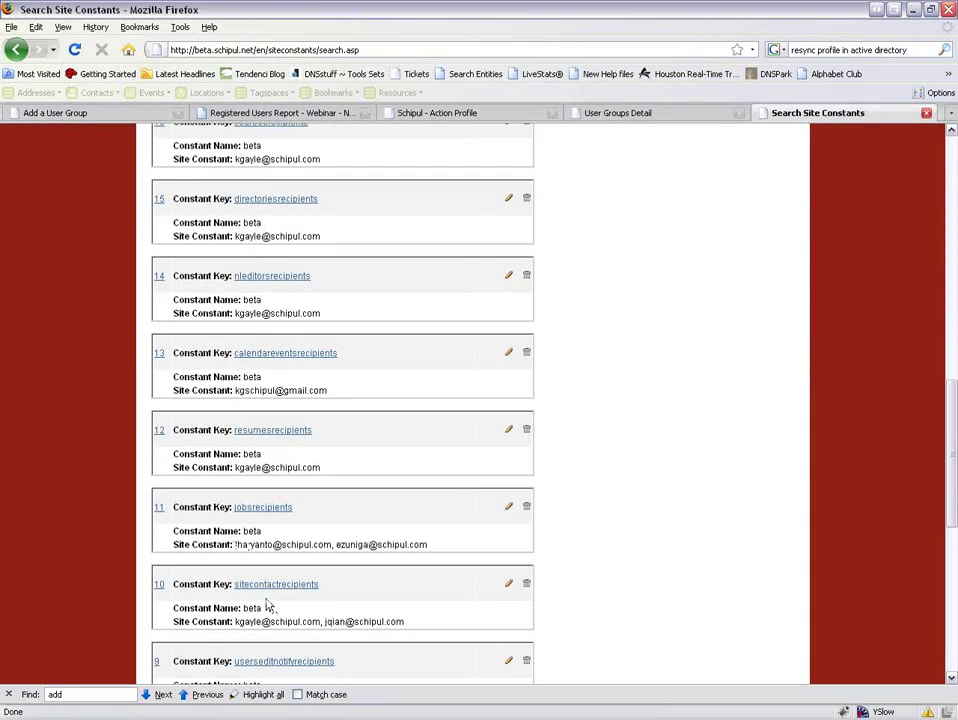
{"action": "scroll", "coordinate": [236, 545], "scroll_direction": "down", "scroll_amount": 1}
{"action": "left_click_drag", "start_coordinate": [234, 579], "coordinate": [413, 589]}
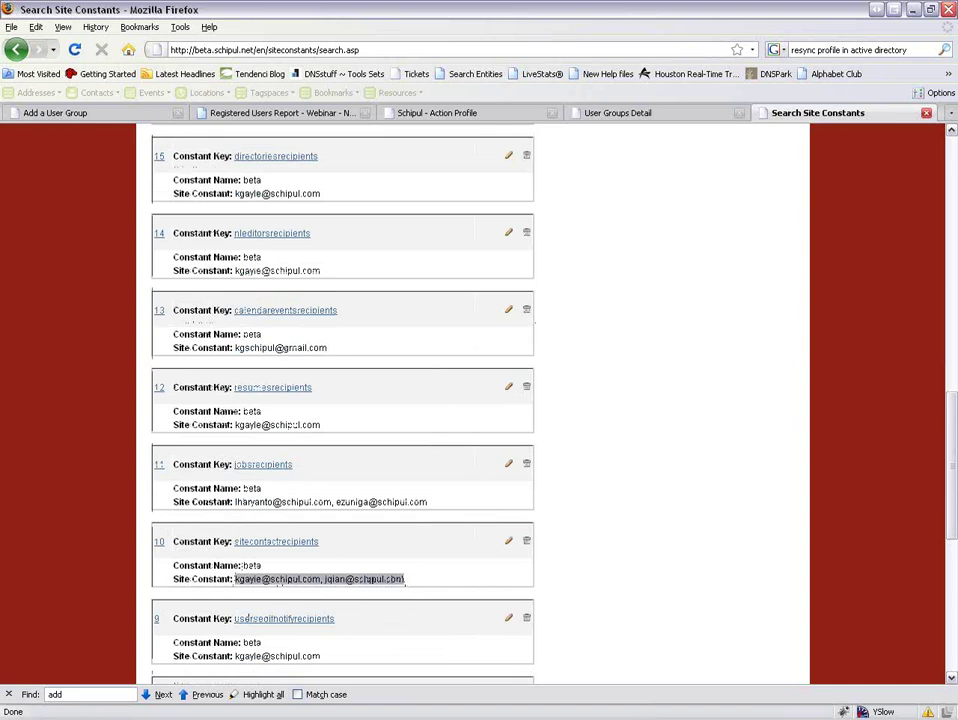
{"action": "key", "text": "alt+Tab"}
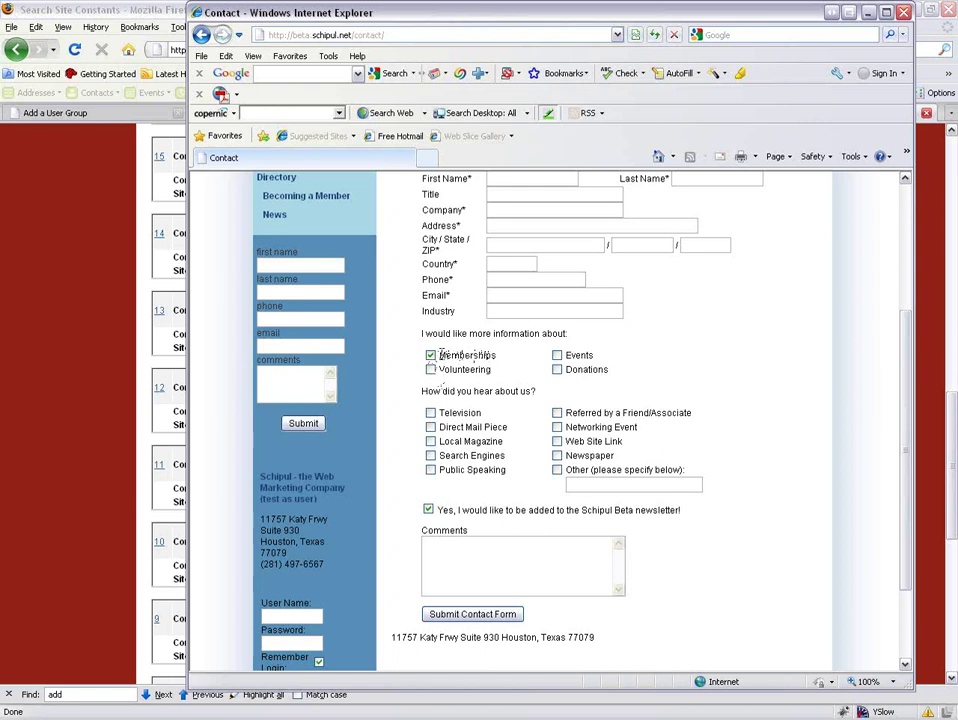
{"action": "left_click", "coordinate": [49, 142]}
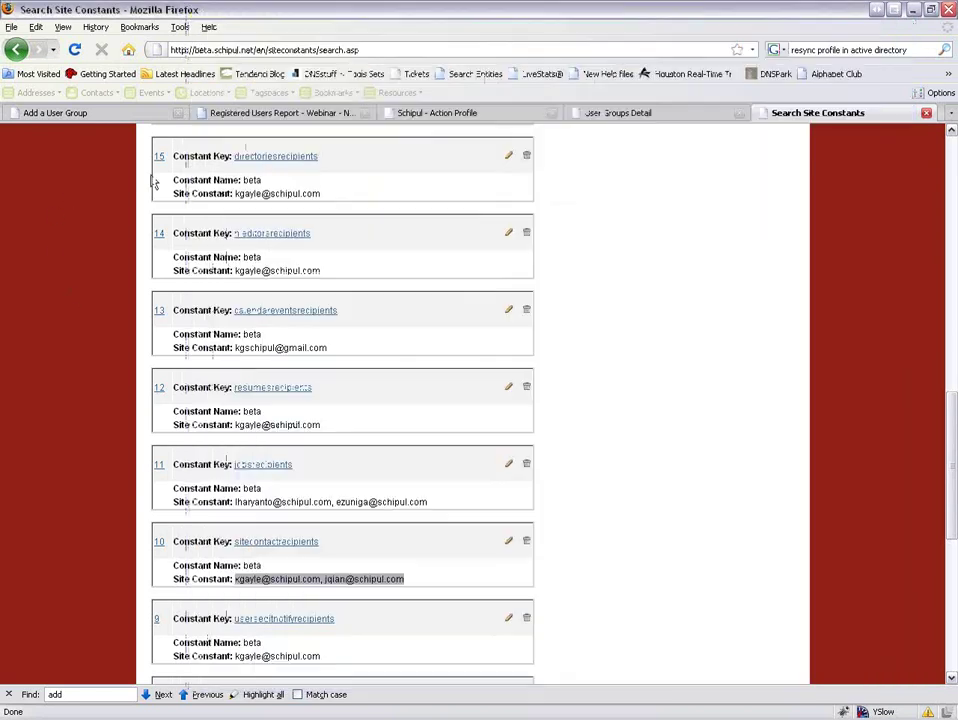
{"action": "left_click", "coordinate": [72, 113]}
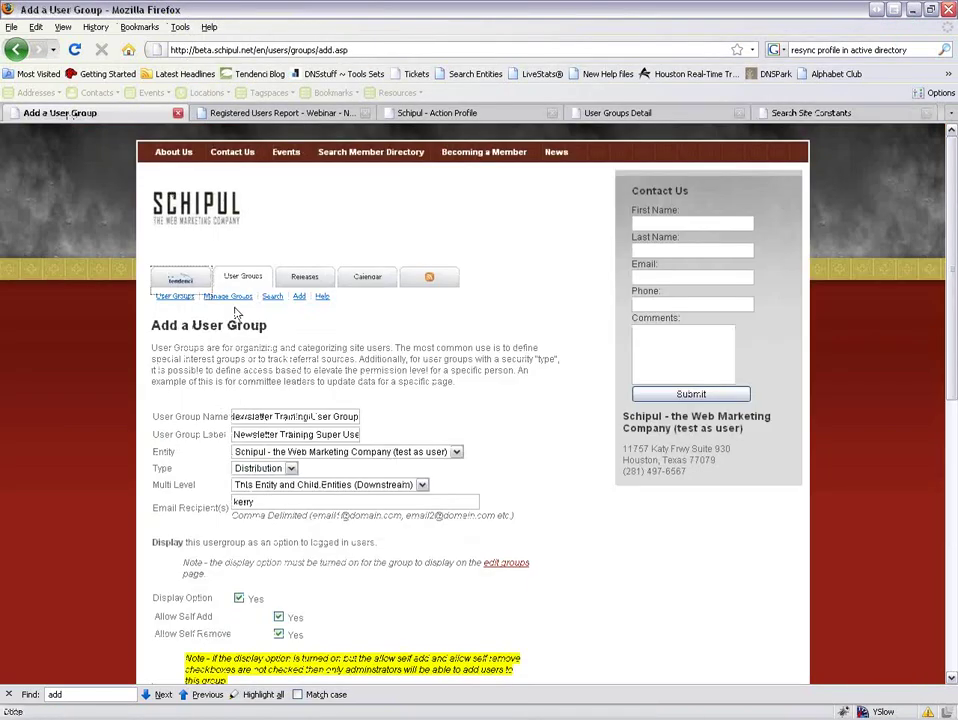
Open the memberships user group's edit page in a new tab and inspect its Email Recipient(s), glancing at the Contact form.
{"action": "middle_click", "coordinate": [272, 297]}
{"action": "left_click", "coordinate": [830, 113]}
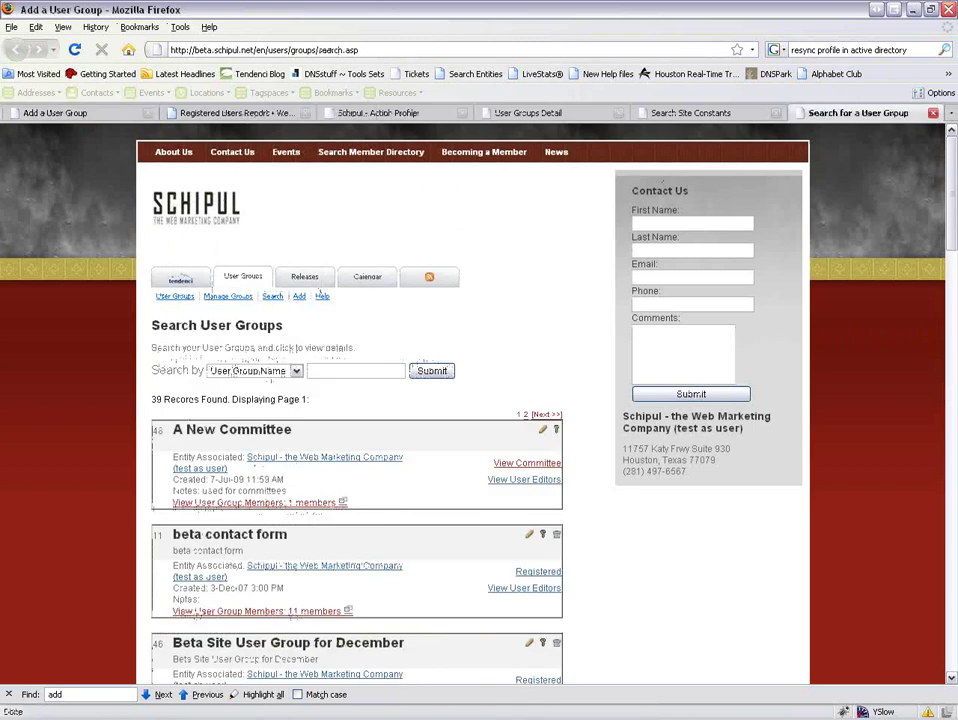
{"action": "scroll", "coordinate": [420, 456], "scroll_direction": "down", "scroll_amount": 20}
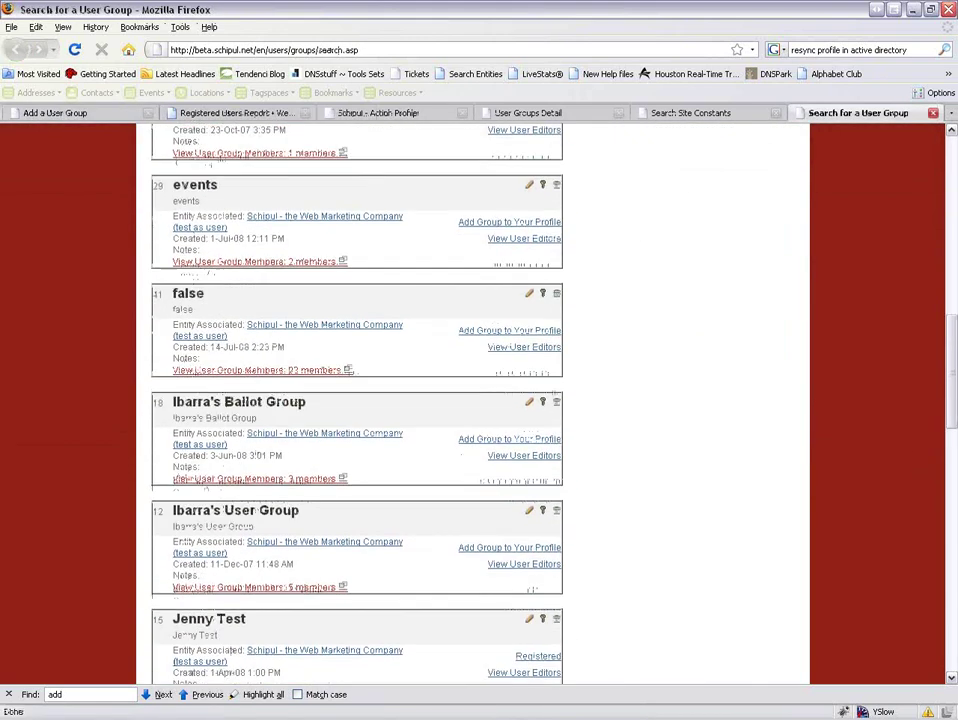
{"action": "scroll", "coordinate": [243, 507], "scroll_direction": "down", "scroll_amount": 7}
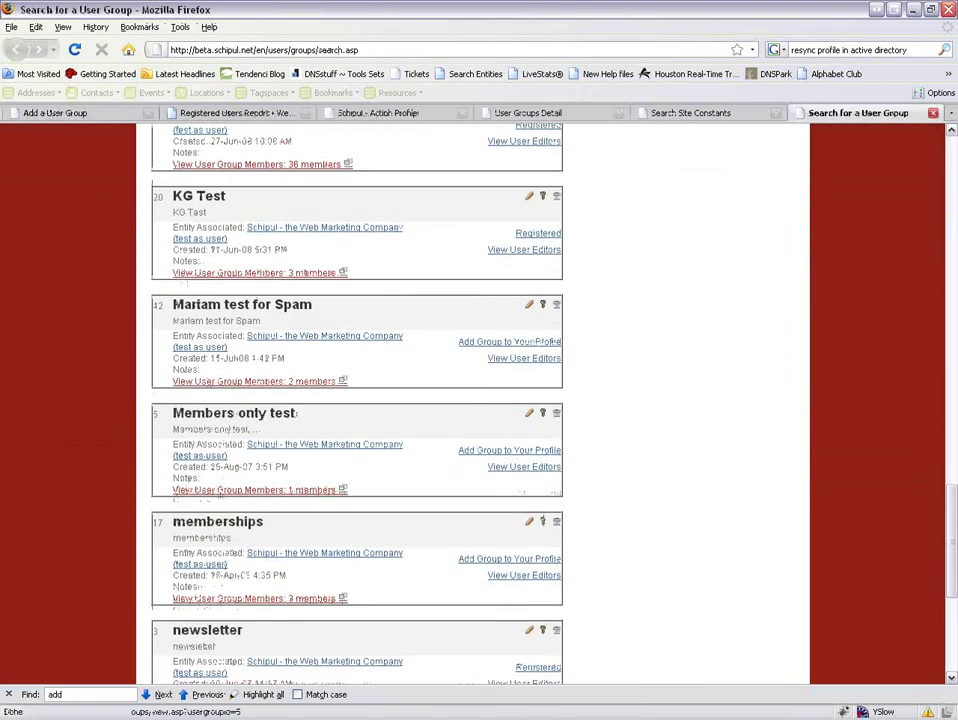
{"action": "left_click", "coordinate": [529, 521]}
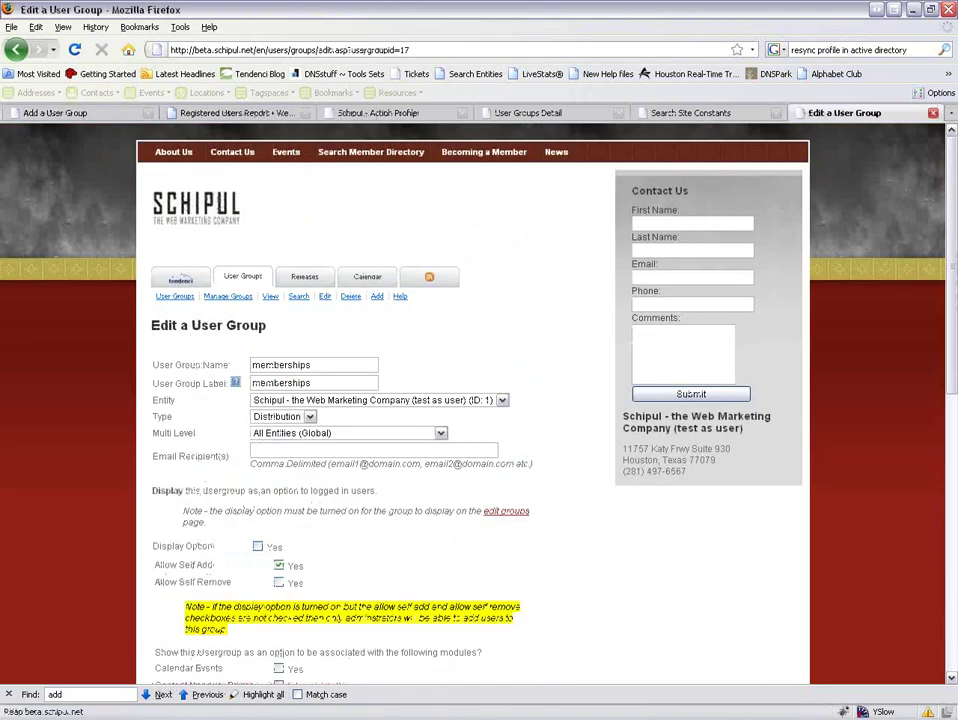
{"action": "scroll", "coordinate": [528, 513], "scroll_direction": "down", "scroll_amount": 2}
{"action": "left_click", "coordinate": [377, 363]}
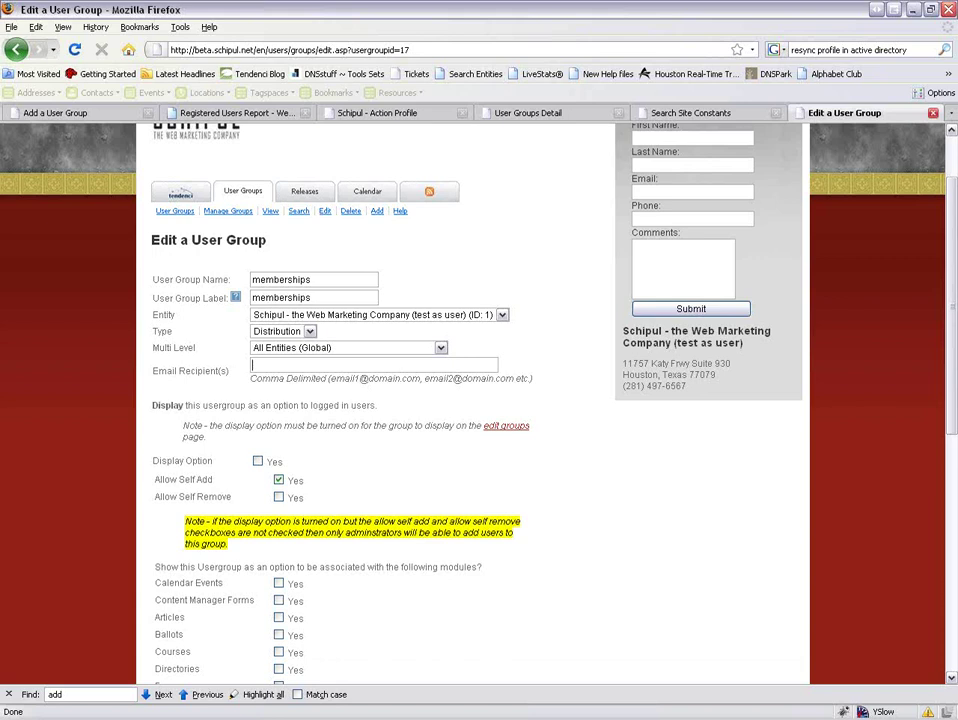
{"action": "key", "text": "alt+Tab"}
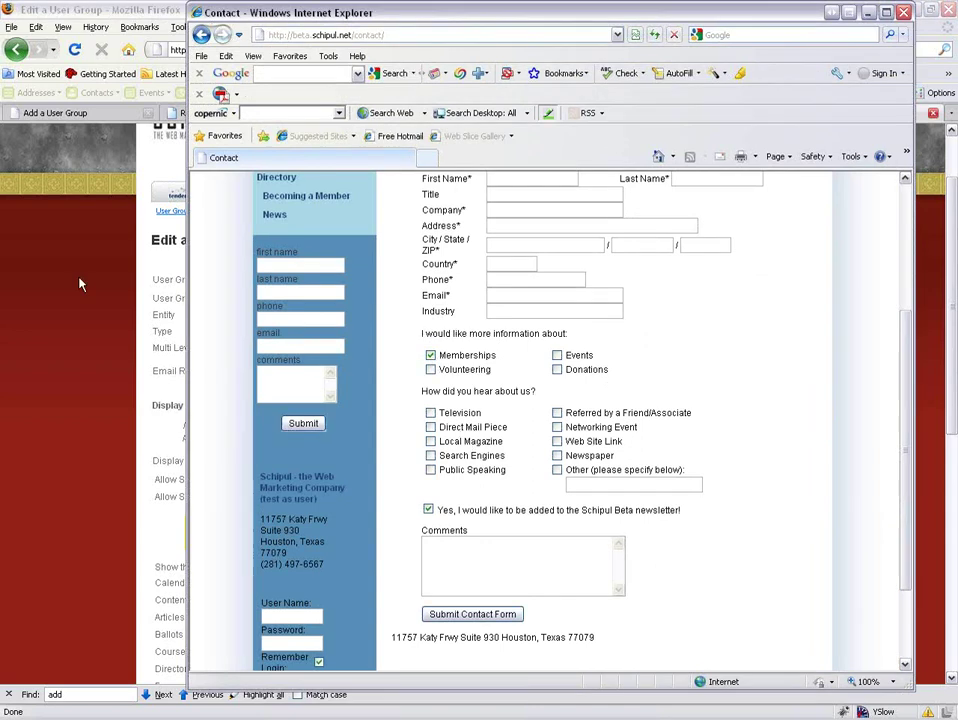
{"action": "left_click", "coordinate": [58, 207]}
On the Contact form, untick Memberships and clear the Television and Direct Mail Piece referral choices.
{"action": "left_click", "coordinate": [768, 118]}
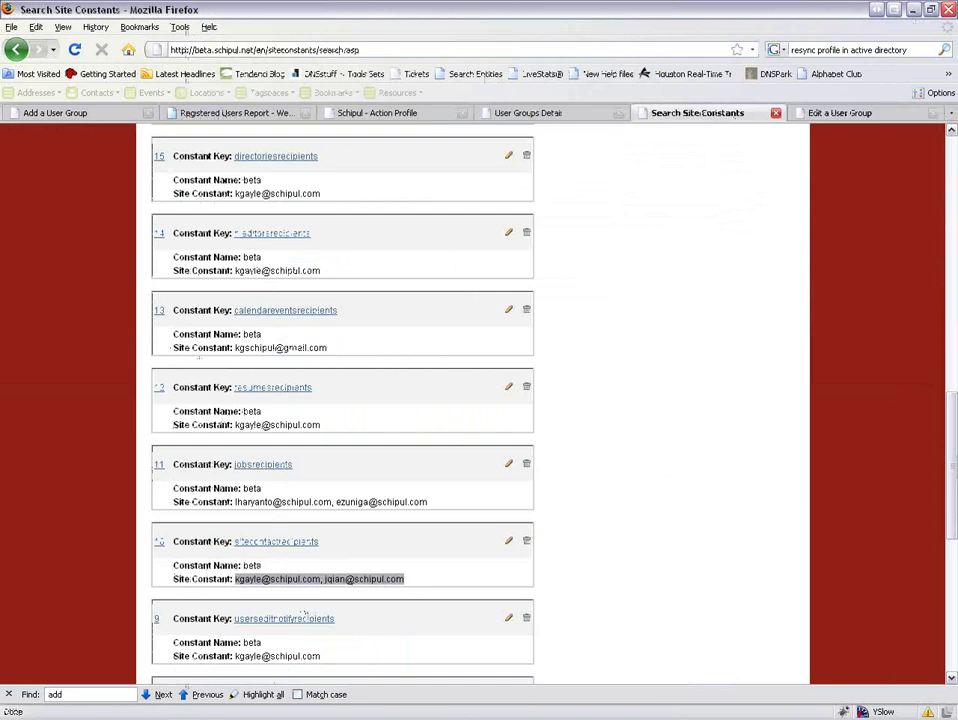
{"action": "key", "text": "alt+Tab"}
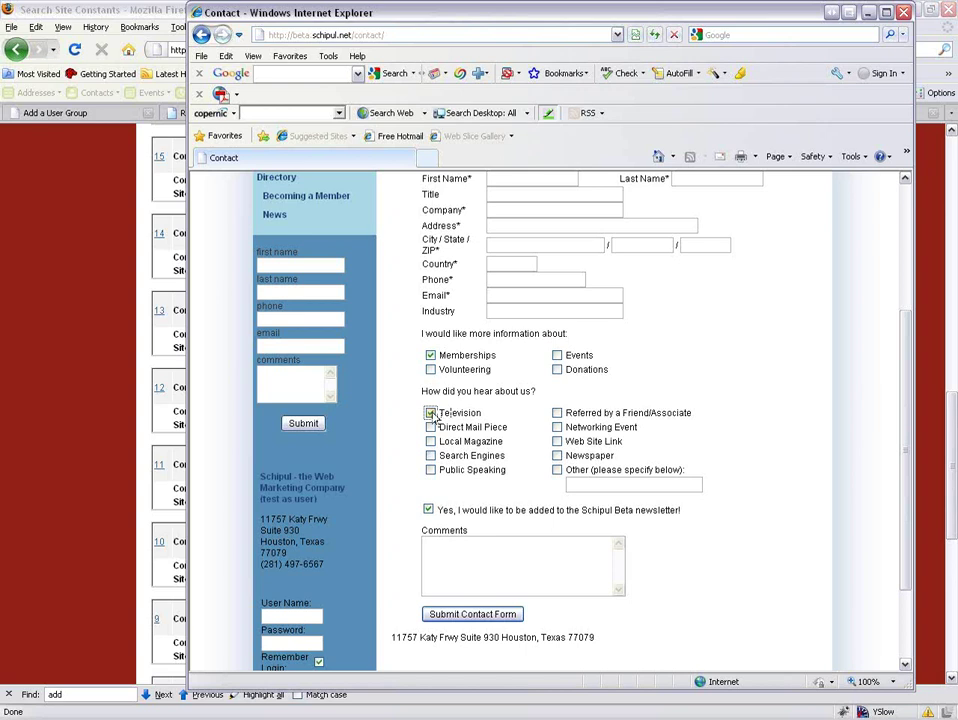
{"action": "left_click", "coordinate": [431, 427]}
{"action": "left_click", "coordinate": [431, 427]}
{"action": "left_click", "coordinate": [430, 413]}
{"action": "left_click", "coordinate": [430, 355]}
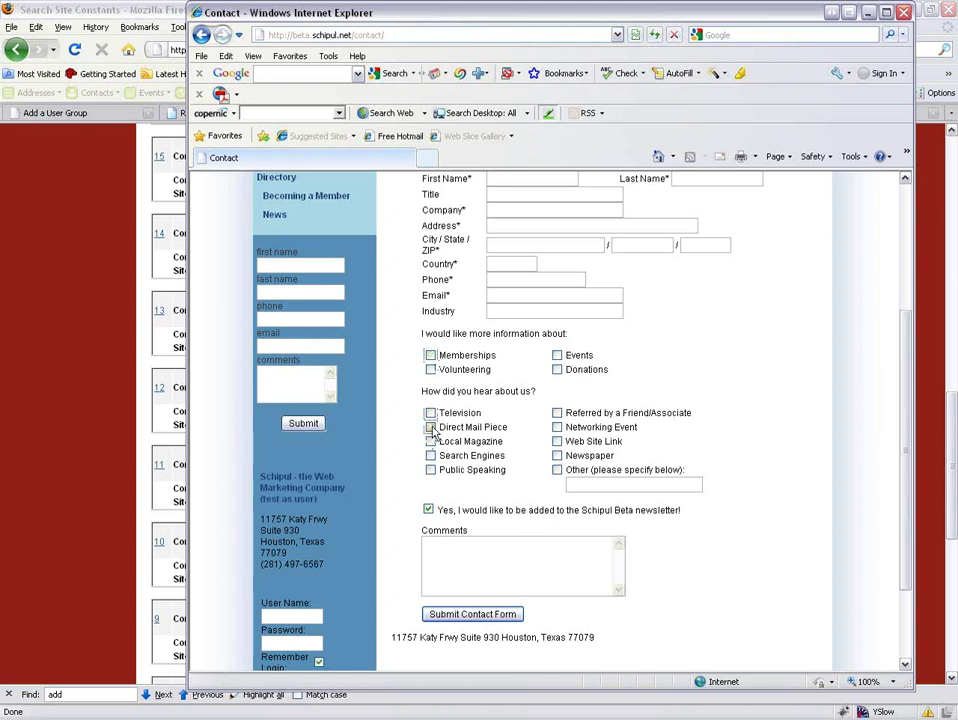
{"action": "left_click", "coordinate": [431, 427]}
{"action": "left_click", "coordinate": [431, 427]}
{"action": "left_click", "coordinate": [431, 427]}
Toggle Direct Mail Piece on and off once more, then return to the Add a User Group page.
{"action": "left_click", "coordinate": [58, 438]}
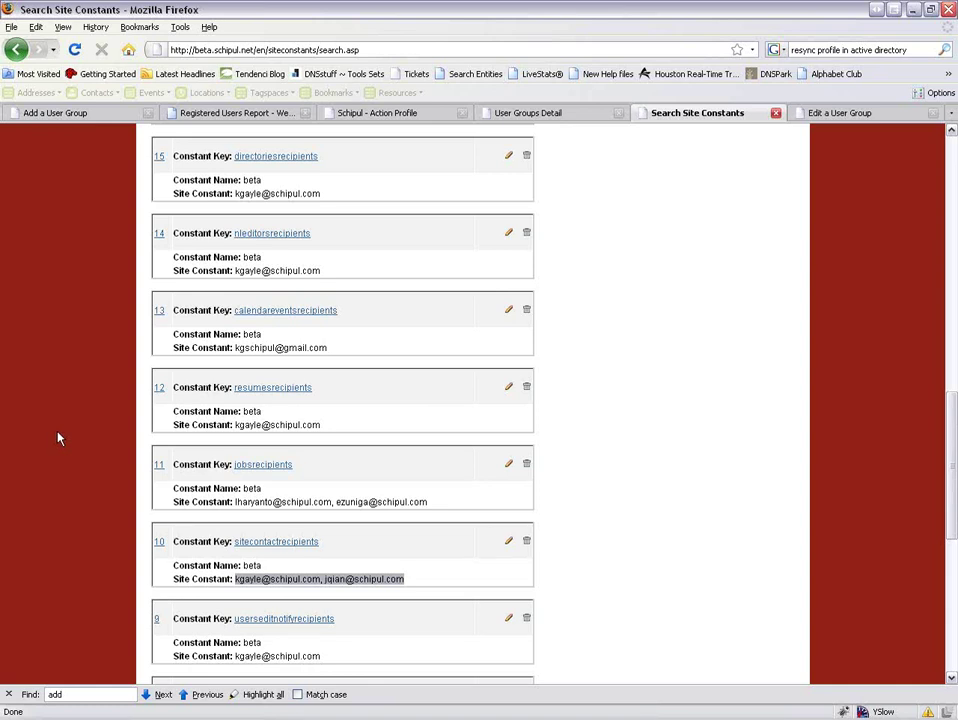
{"action": "key", "text": "alt+Tab"}
{"action": "left_click", "coordinate": [431, 427]}
{"action": "left_click", "coordinate": [432, 434]}
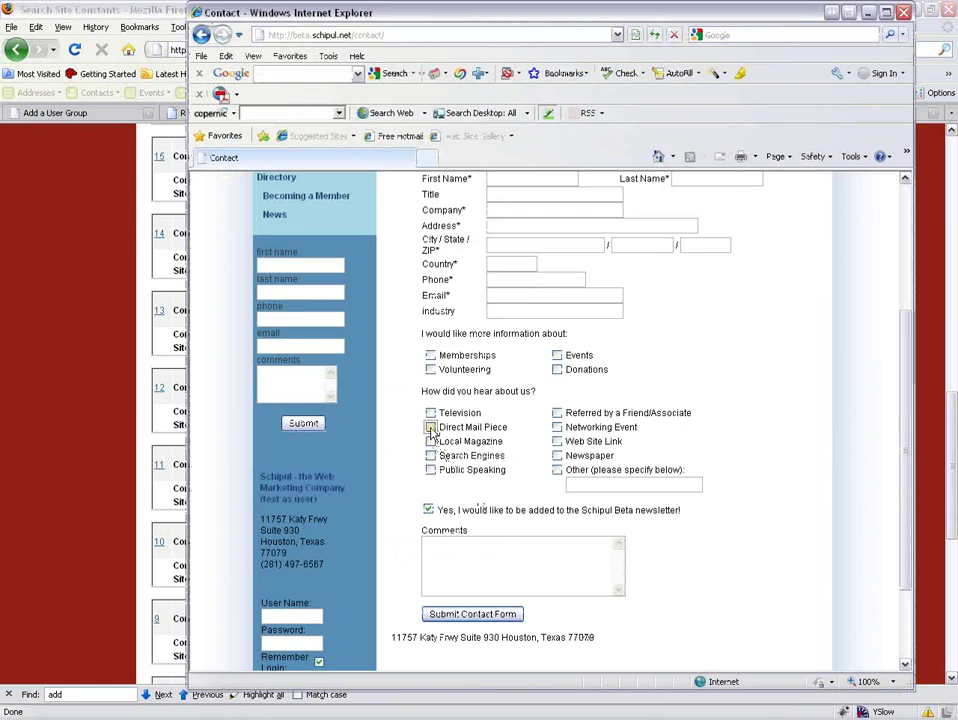
{"action": "left_click", "coordinate": [12, 322]}
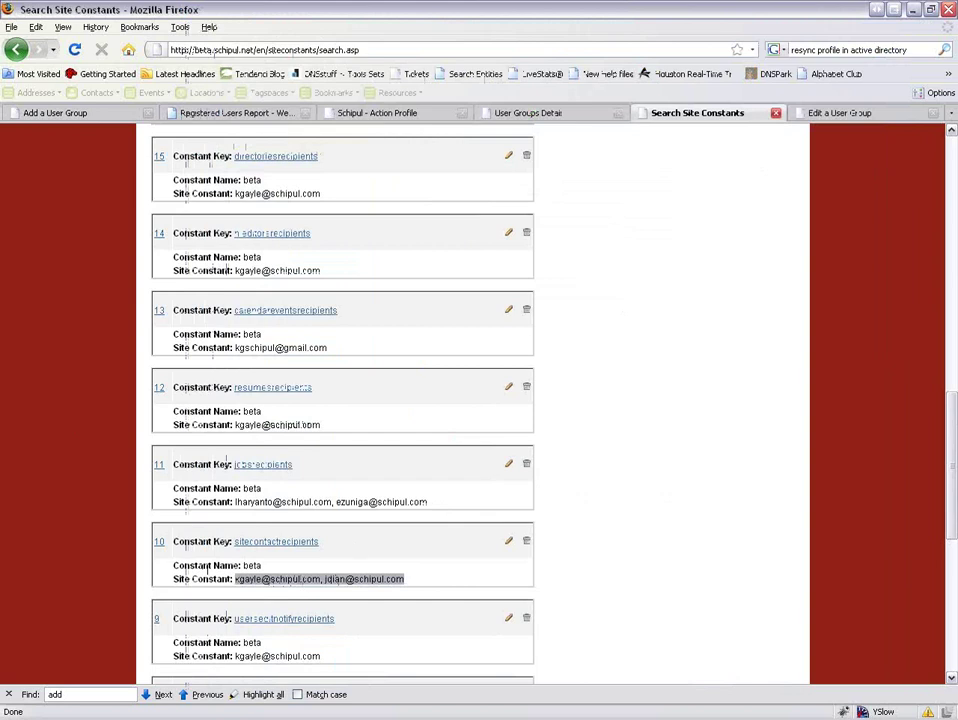
{"action": "left_click", "coordinate": [60, 112]}
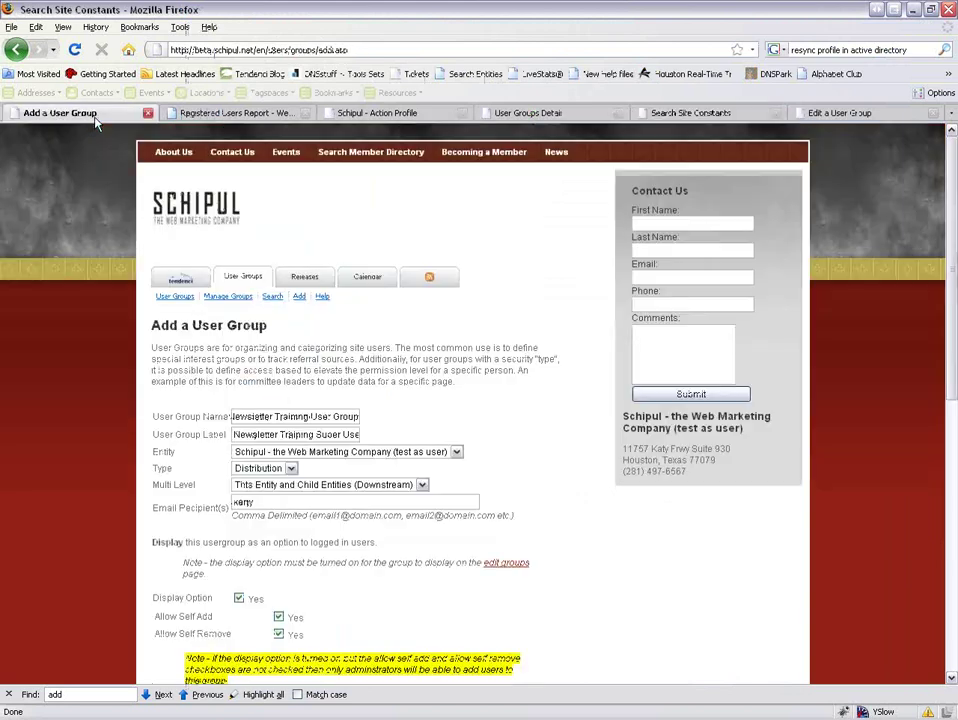
Complete the recipient's full gmail.com e-mail address in Email Recipient(s), correcting the mistyped domain.
{"action": "left_click", "coordinate": [259, 503]}
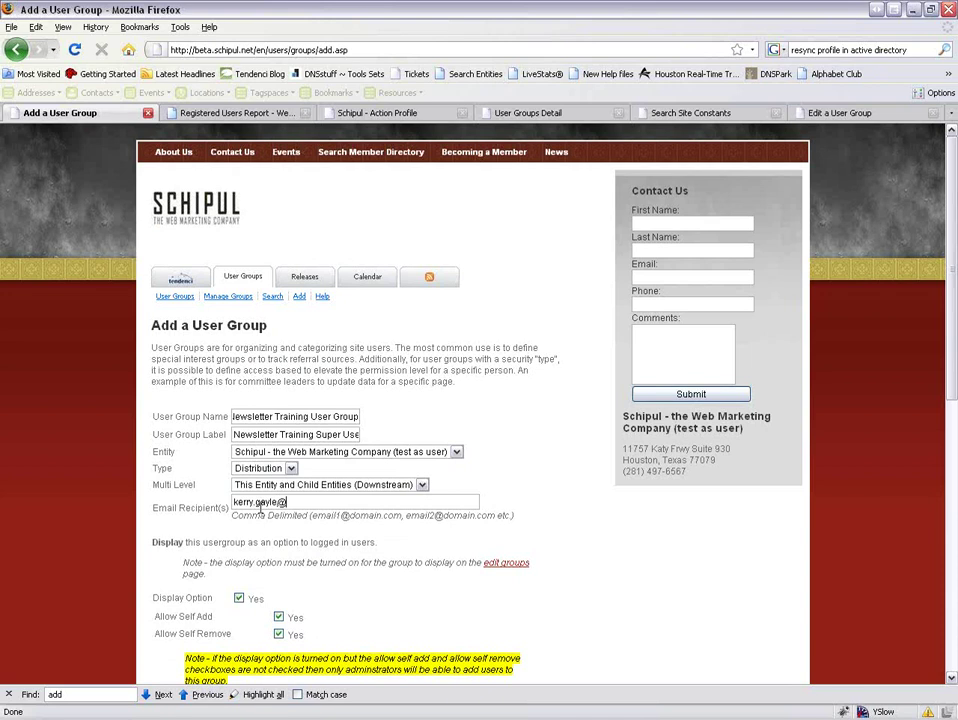
{"action": "scroll", "coordinate": [330, 535], "scroll_direction": "down", "scroll_amount": 1}
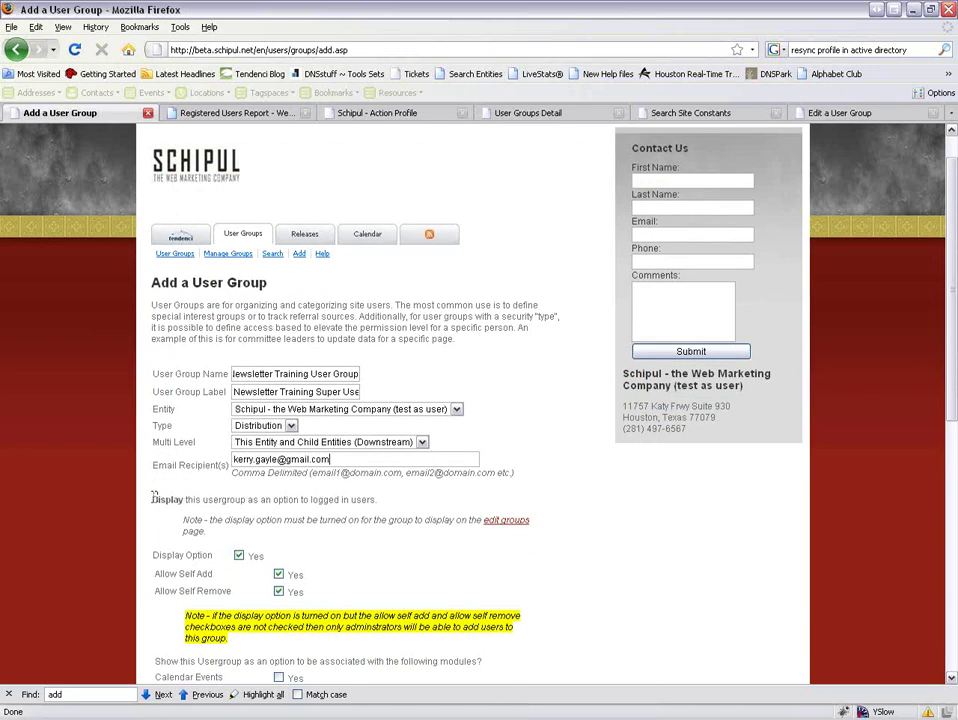
{"action": "scroll", "coordinate": [153, 497], "scroll_direction": "down", "scroll_amount": 1}
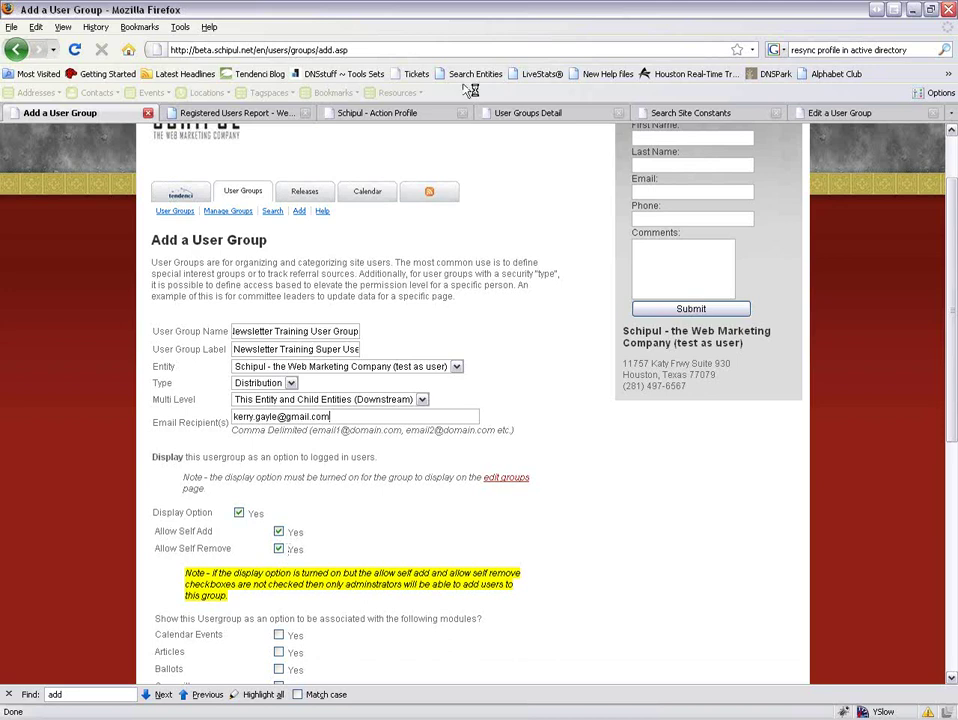
Open the Tendenci user home page in a new tab and go to the logged-in user's own profile.
{"action": "left_click", "coordinate": [365, 116]}
{"action": "left_click", "coordinate": [127, 116]}
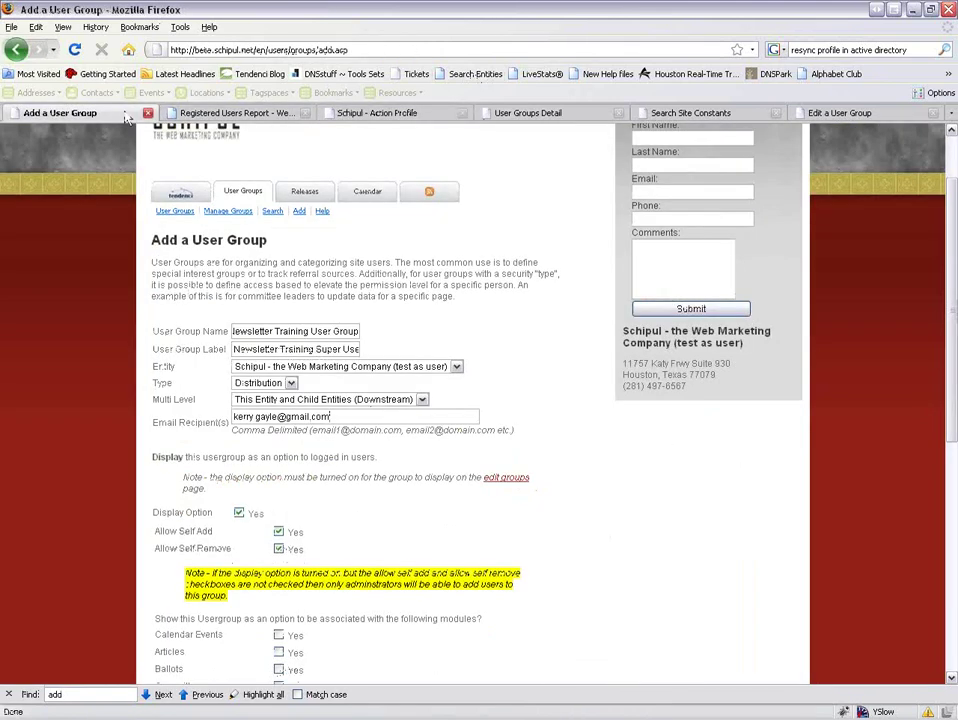
{"action": "middle_click", "coordinate": [180, 194]}
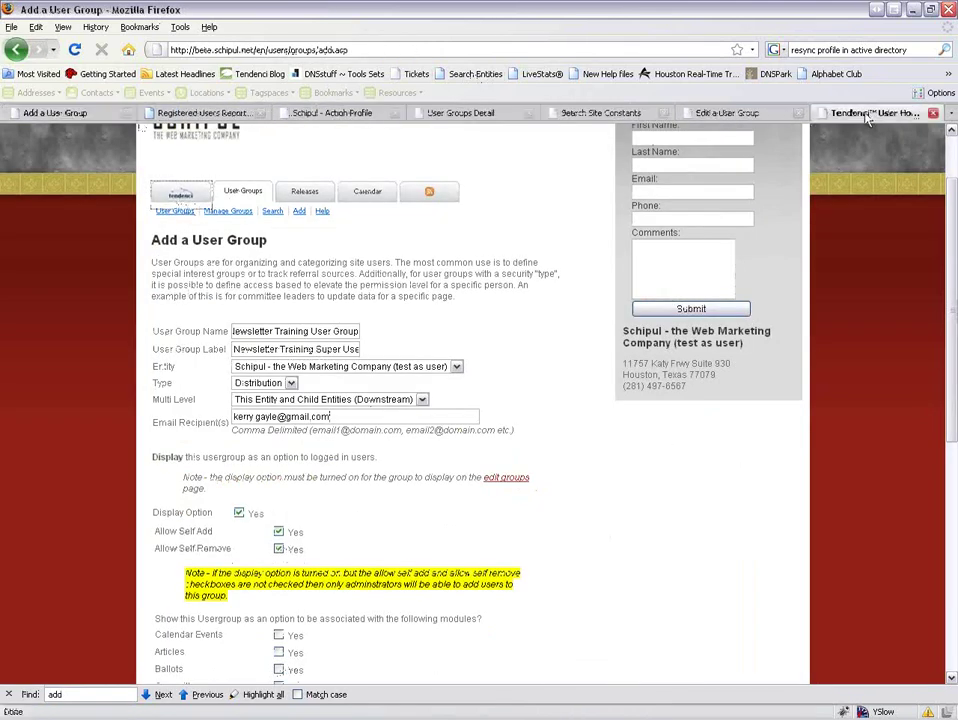
{"action": "left_click", "coordinate": [862, 113]}
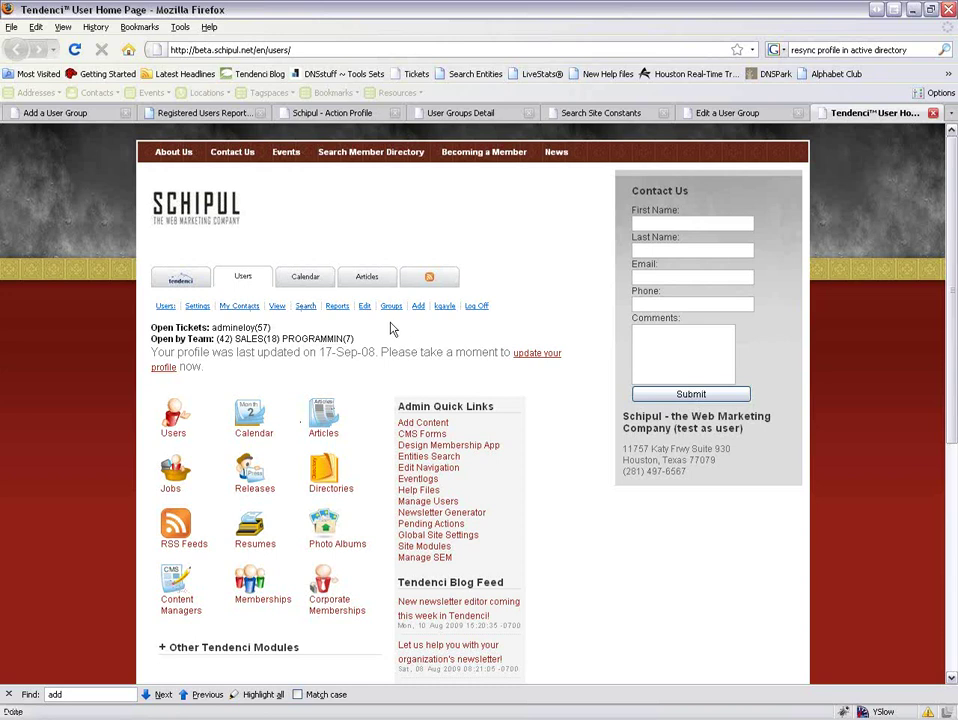
{"action": "left_click", "coordinate": [444, 306]}
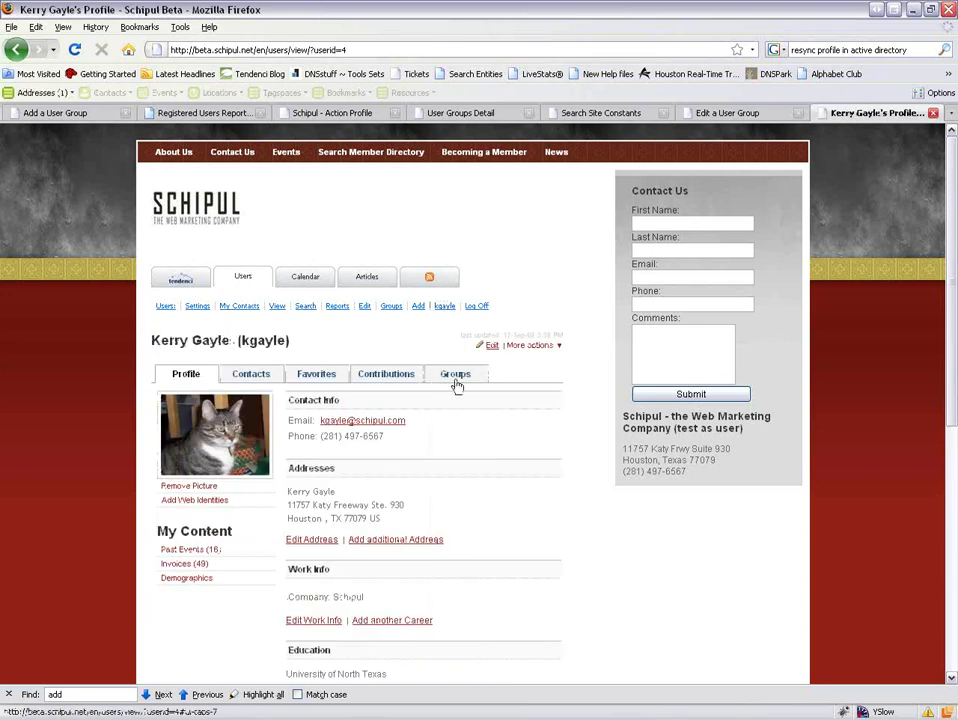
Review the list of groups the staff profile belongs to on its Groups tab.
{"action": "left_click", "coordinate": [454, 376]}
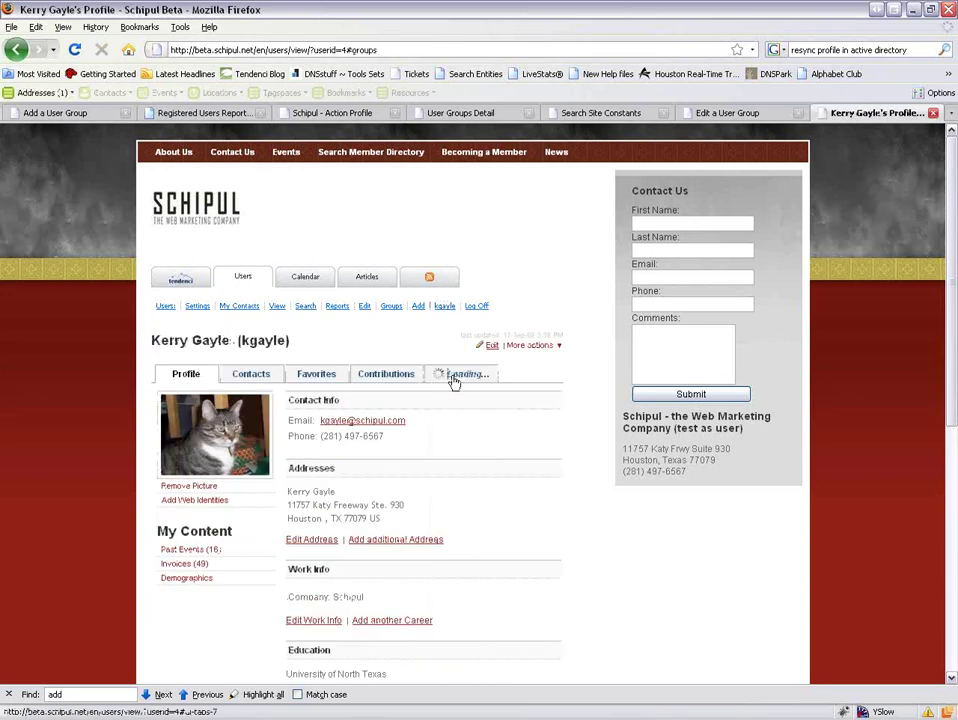
{"action": "scroll", "coordinate": [385, 533], "scroll_direction": "down", "scroll_amount": 6}
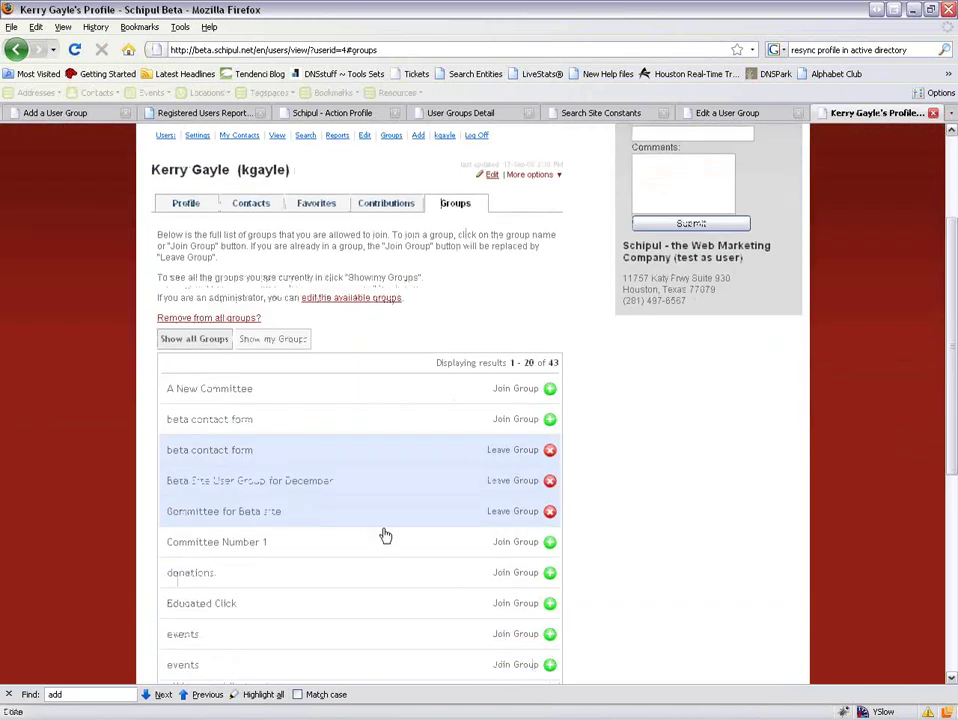
{"action": "scroll", "coordinate": [386, 528], "scroll_direction": "up", "scroll_amount": 3}
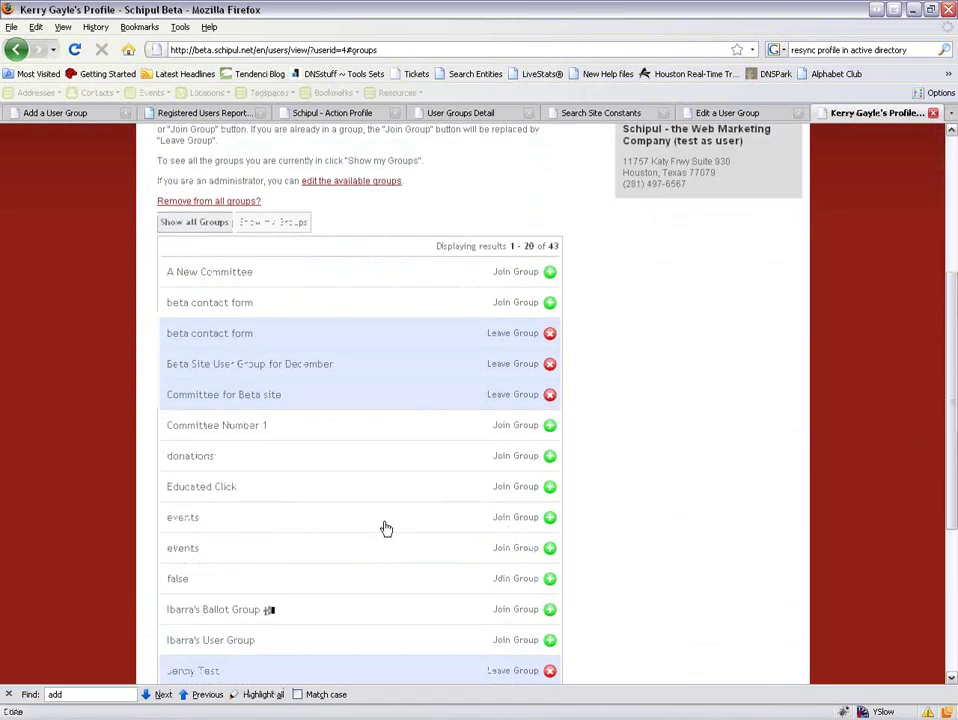
{"action": "scroll", "coordinate": [386, 528], "scroll_direction": "down", "scroll_amount": 3}
{"action": "scroll", "coordinate": [386, 528], "scroll_direction": "up", "scroll_amount": 1}
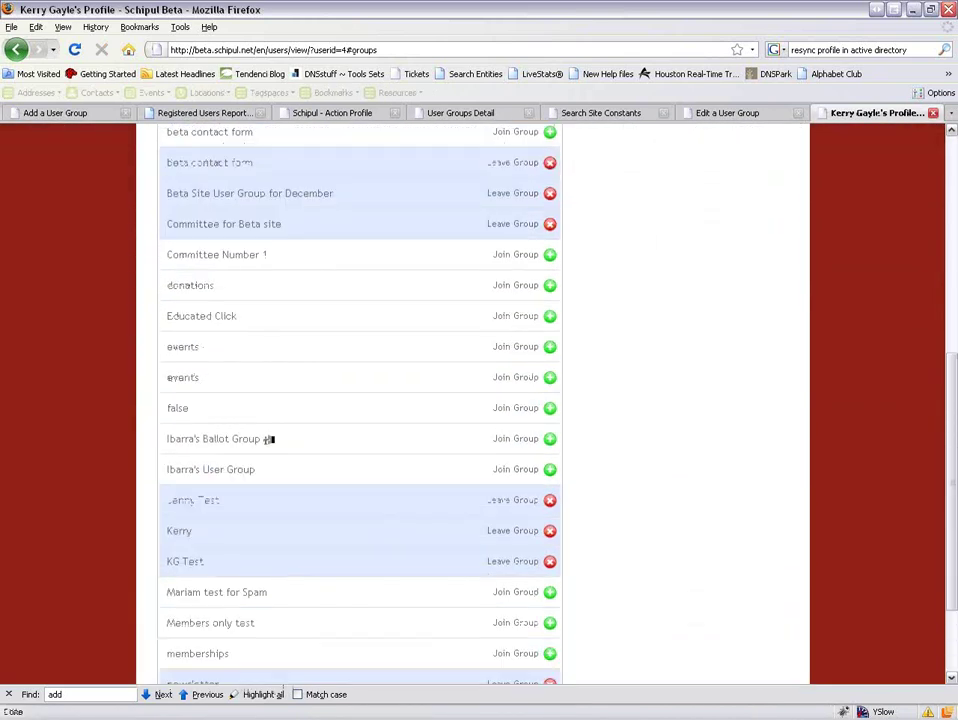
Start entering a login user name in the other browser, then return to the memberships Edit a User Group tab.
{"action": "key", "text": "alt+Tab"}
{"action": "scroll", "coordinate": [571, 574], "scroll_direction": "up", "scroll_amount": 3}
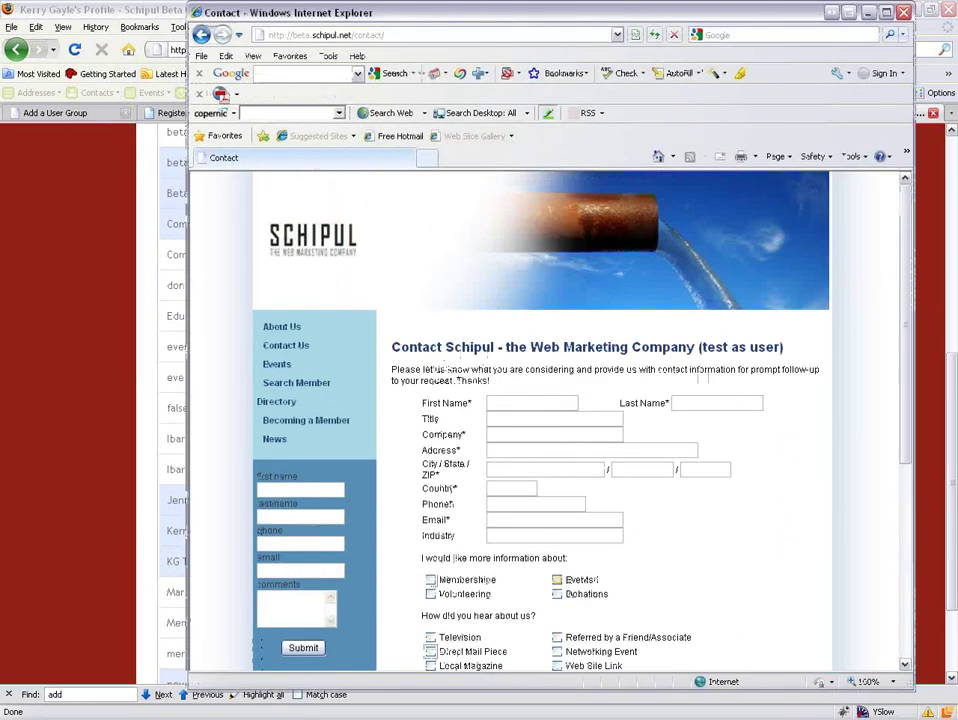
{"action": "scroll", "coordinate": [462, 556], "scroll_direction": "down", "scroll_amount": 3}
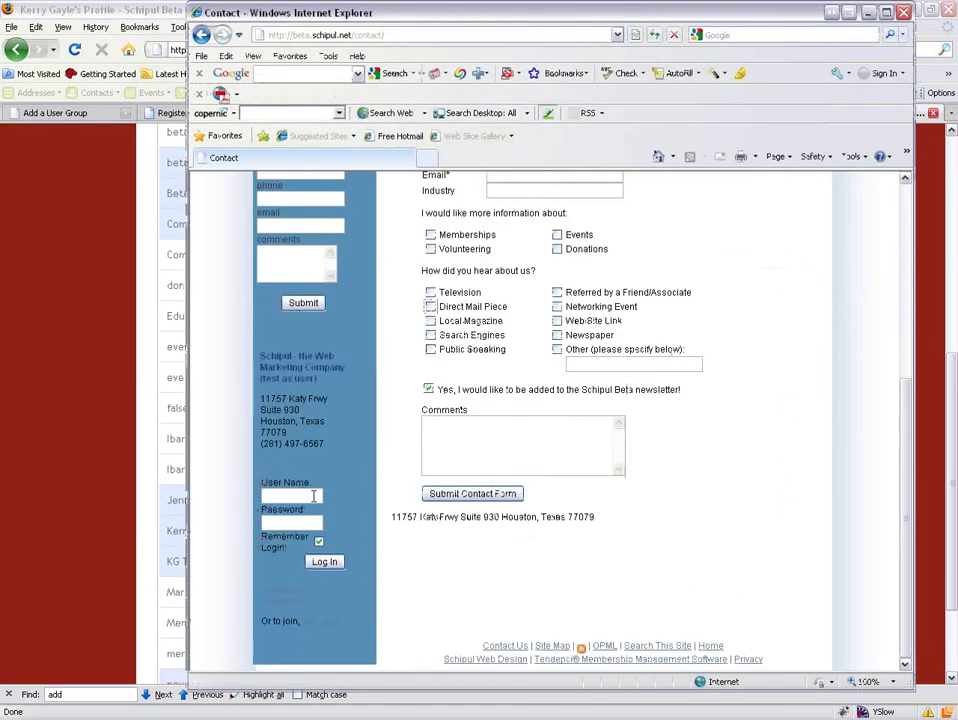
{"action": "left_click", "coordinate": [313, 496]}
{"action": "type", "text": "k"}
{"action": "left_click", "coordinate": [49, 348]}
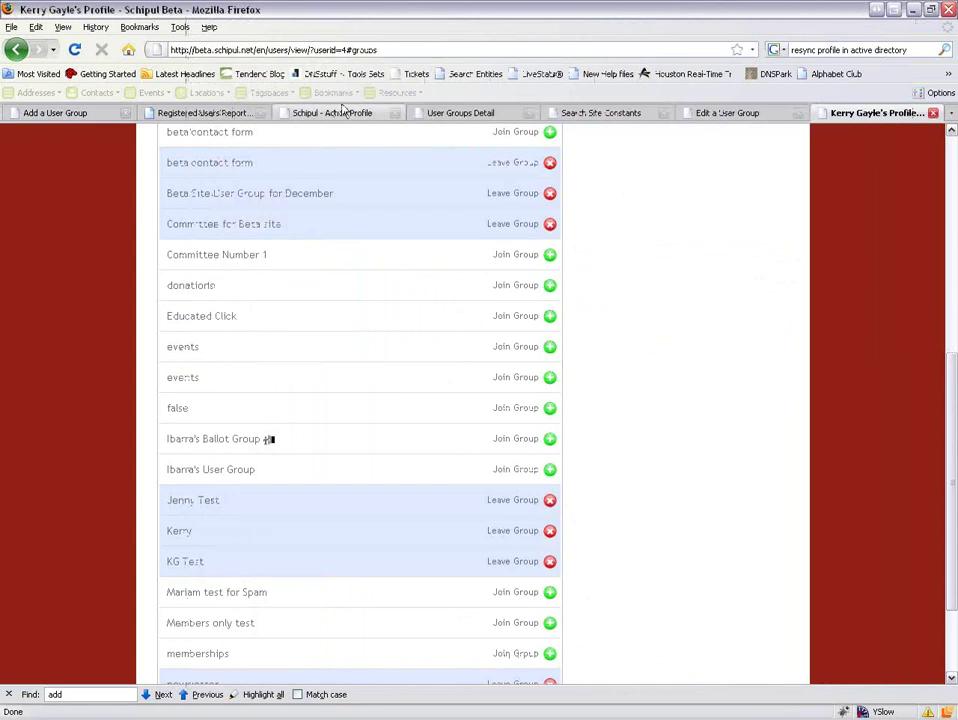
{"action": "left_click", "coordinate": [713, 113]}
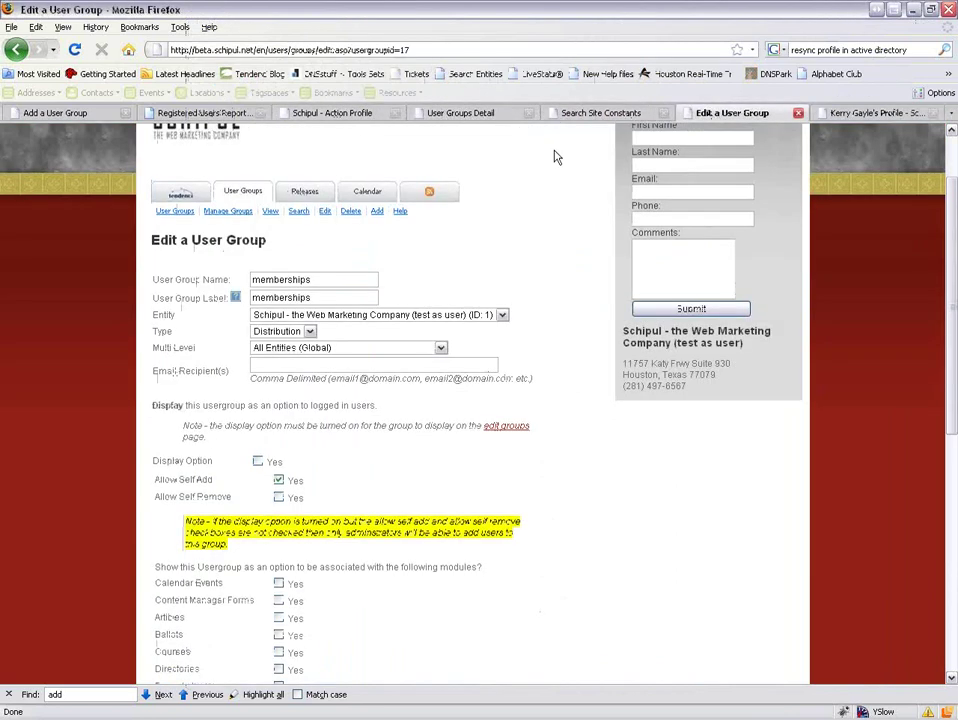
Search Tendenci users by the member's last name.
{"action": "left_click", "coordinate": [203, 196]}
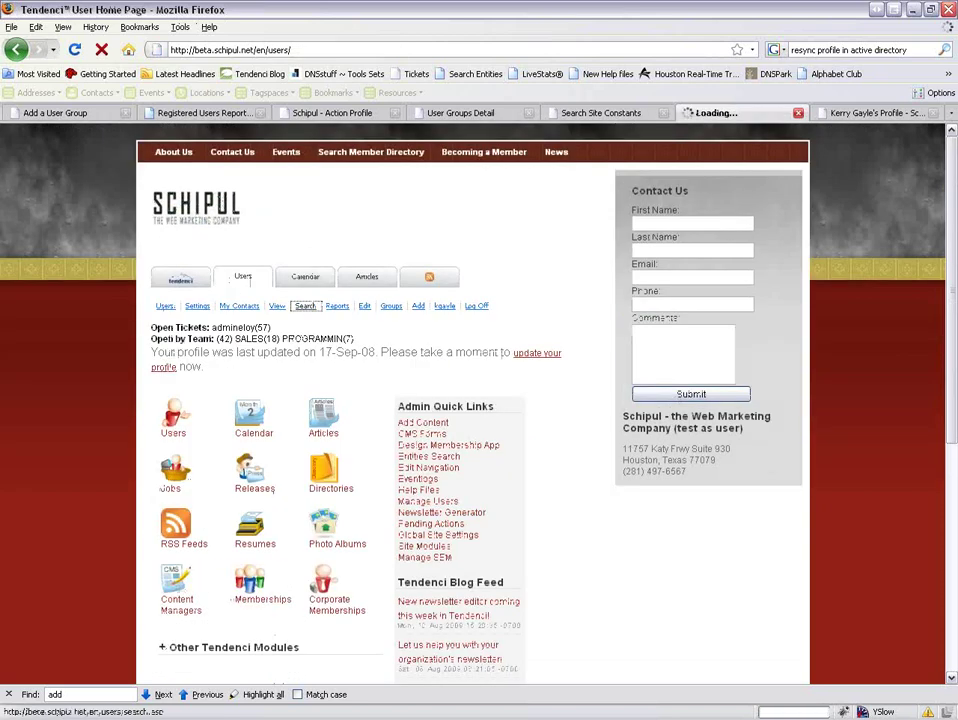
{"action": "left_click", "coordinate": [305, 306]}
{"action": "type", "text": "gayle"}
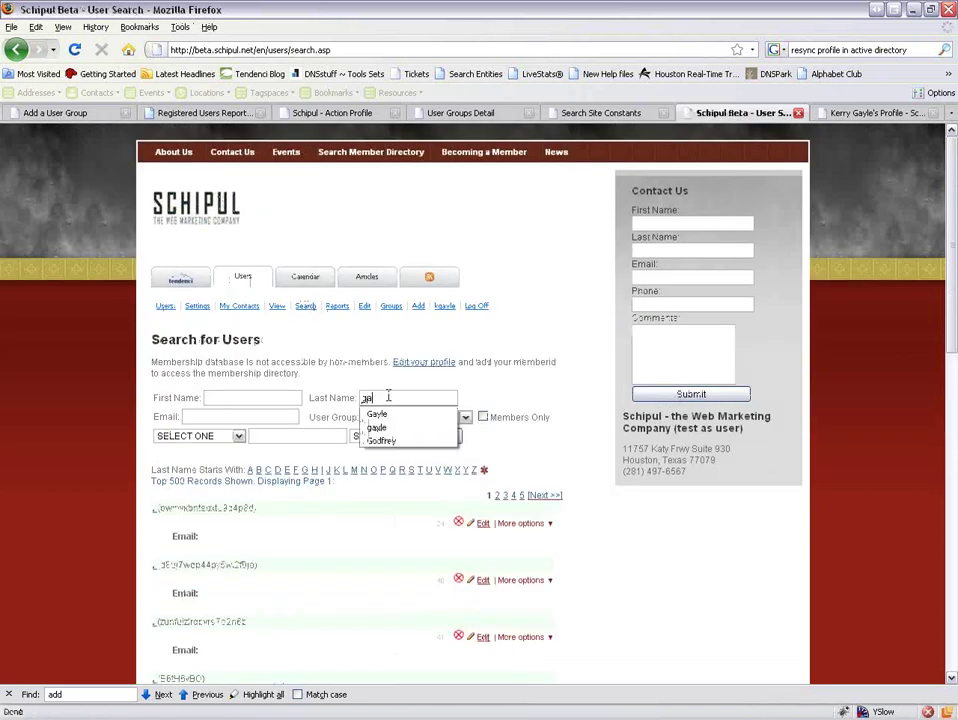
{"action": "key", "text": "Return"}
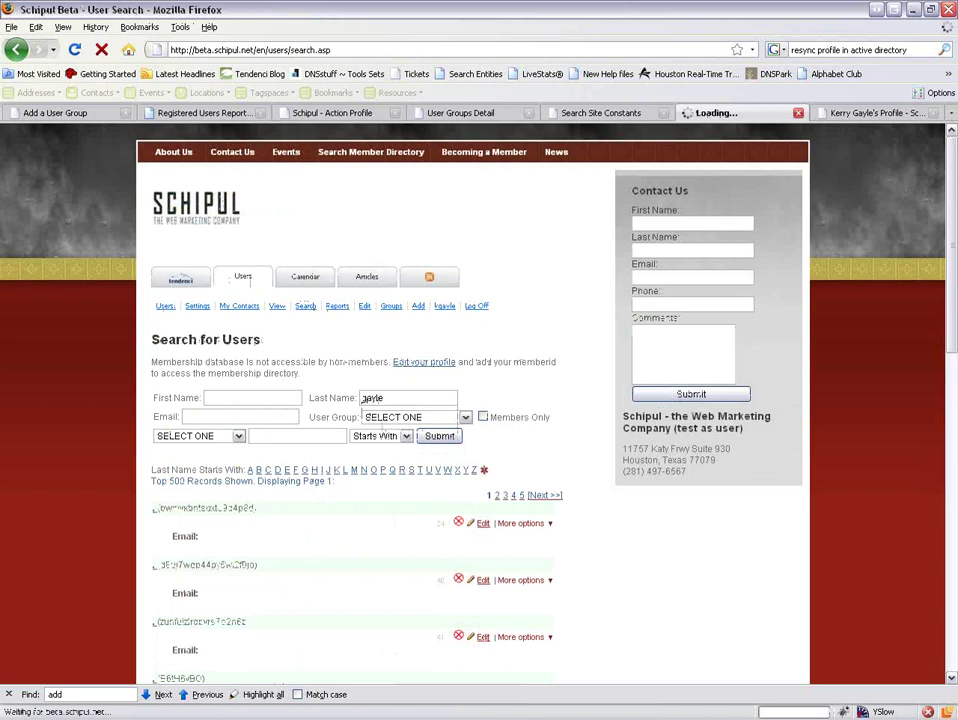
{"action": "scroll", "coordinate": [388, 425], "scroll_direction": "down", "scroll_amount": 2}
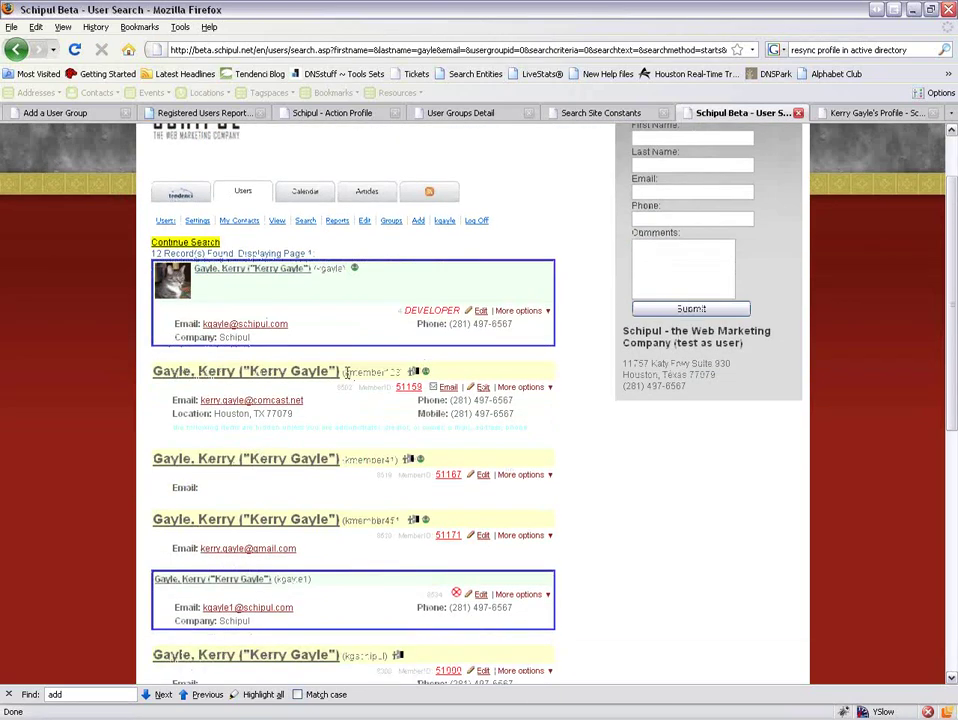
Log in to Internet Explorer as the member account using its username and the account password.
{"action": "double_click", "coordinate": [350, 372]}
{"action": "left_click_drag", "start_coordinate": [346, 372], "coordinate": [399, 372]}
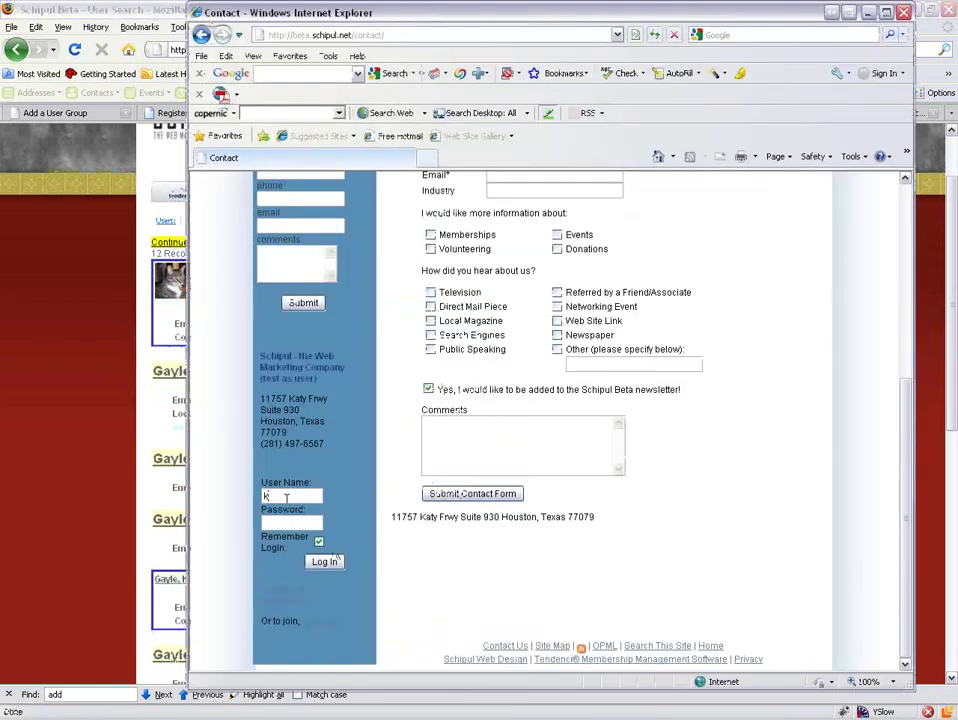
{"action": "type", "text": "kmember123"}
{"action": "left_click", "coordinate": [287, 524]}
{"action": "type", "text": "•••••••••"}
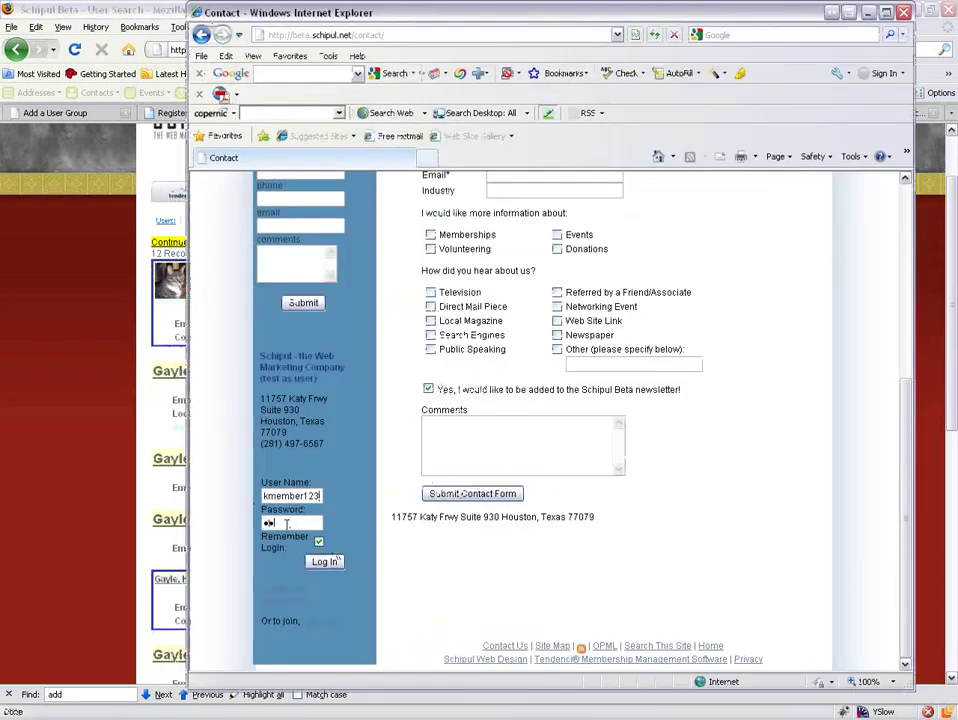
{"action": "key", "text": "Return"}
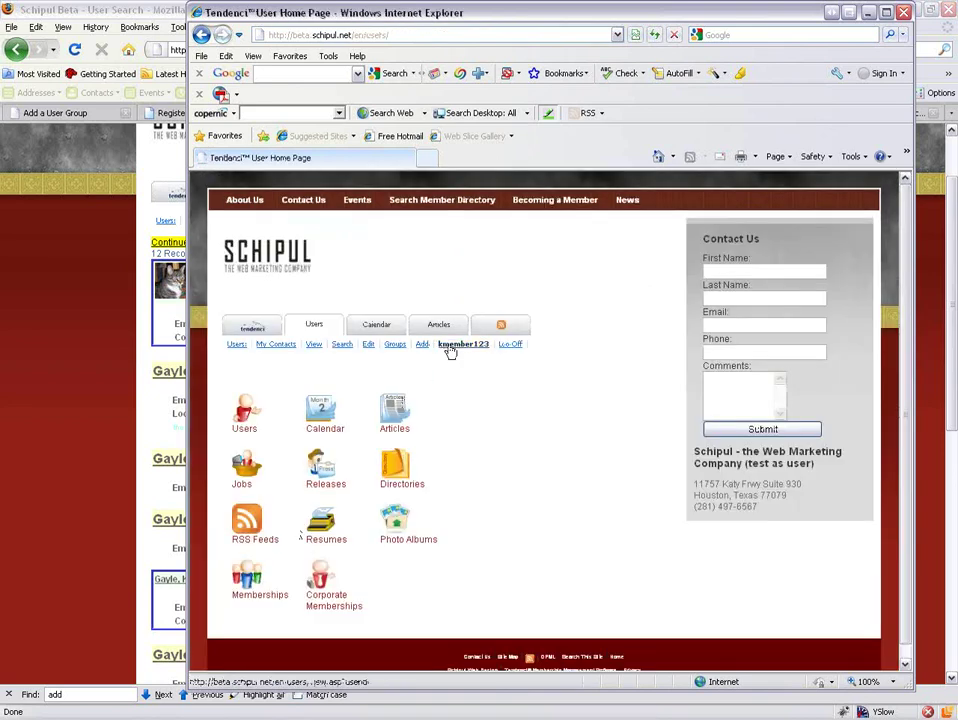
Open the member's profile and view the groups available on its Groups tab.
{"action": "left_click", "coordinate": [458, 345]}
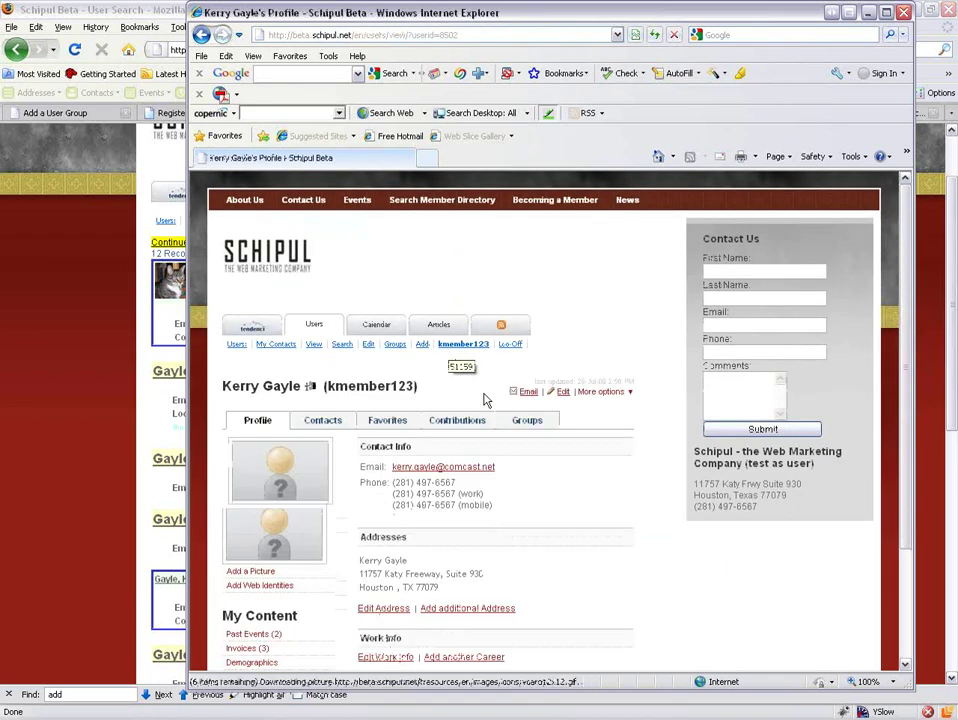
{"action": "scroll", "coordinate": [320, 252], "scroll_direction": "down", "scroll_amount": 3}
{"action": "left_click", "coordinate": [531, 275]}
{"action": "scroll", "coordinate": [580, 439], "scroll_direction": "down", "scroll_amount": 3}
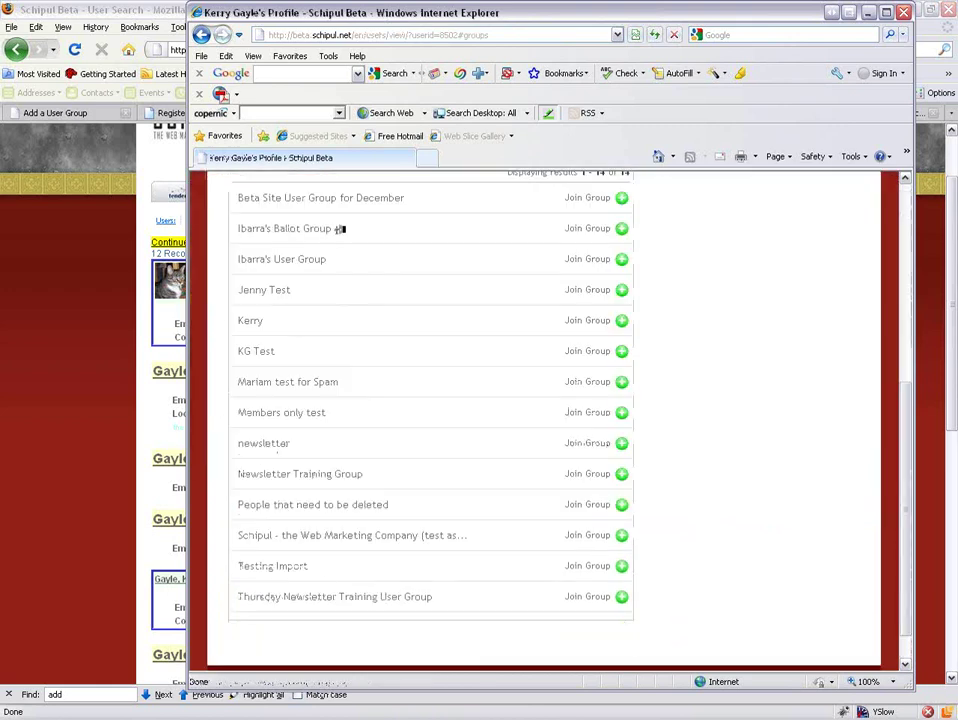
{"action": "scroll", "coordinate": [601, 372], "scroll_direction": "up", "scroll_amount": 1}
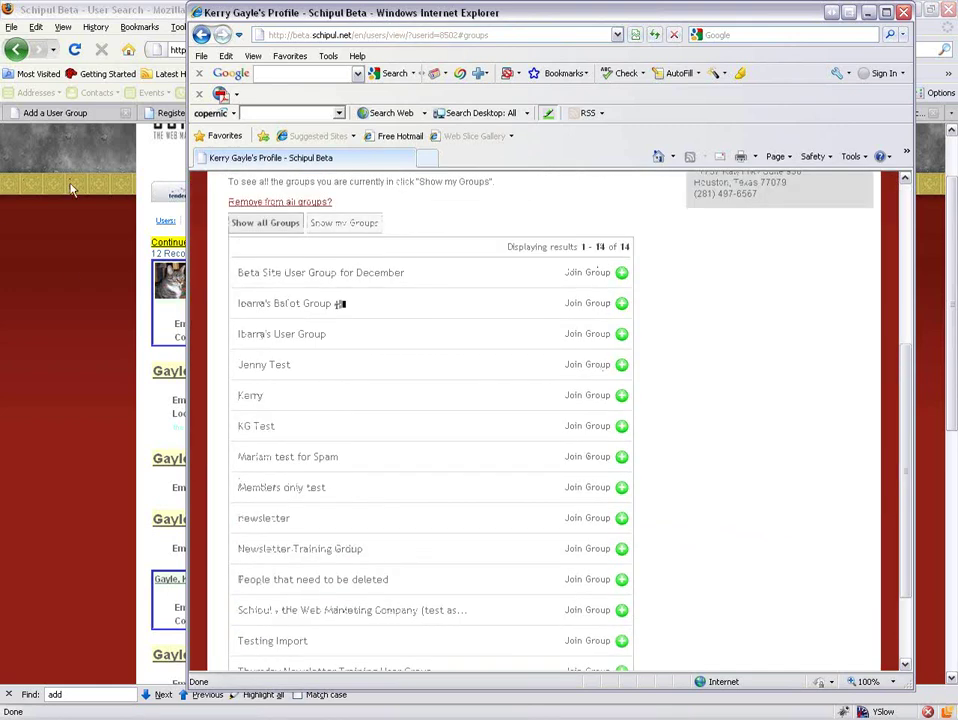
{"action": "left_click", "coordinate": [70, 294]}
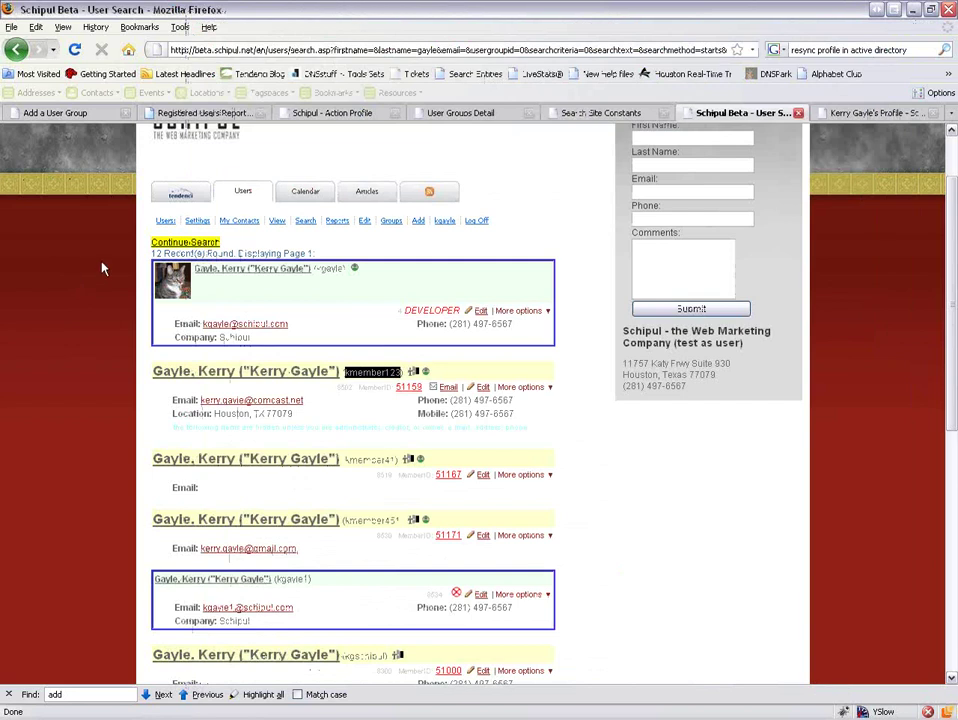
Cycle through the open Firefox tabs to the staff profile's group list.
{"action": "left_click", "coordinate": [436, 116]}
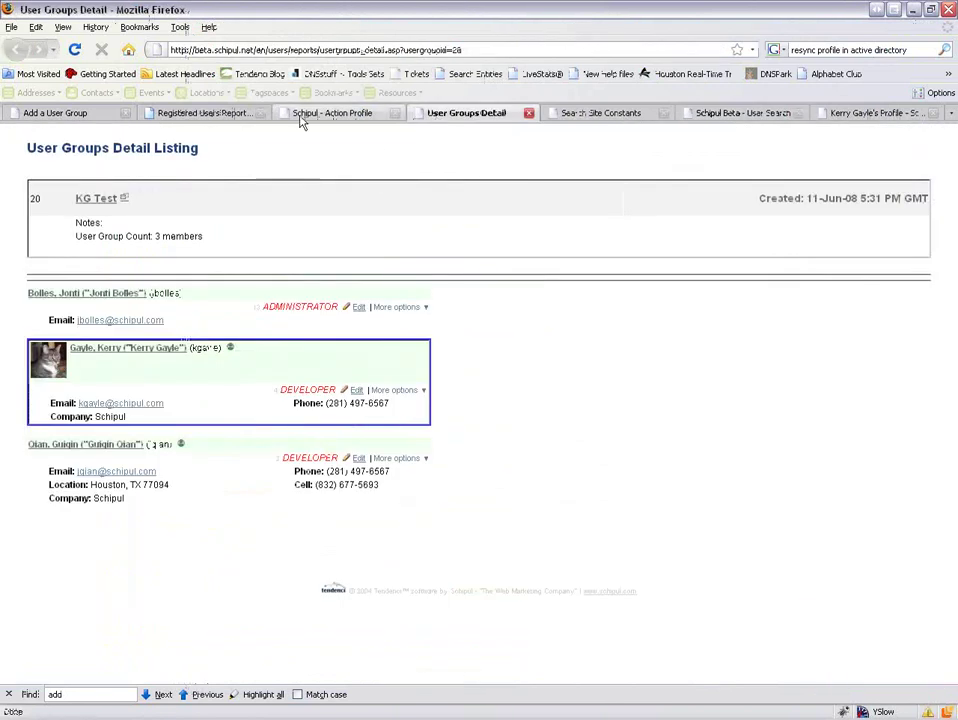
{"action": "left_click", "coordinate": [318, 115]}
{"action": "left_click", "coordinate": [250, 115]}
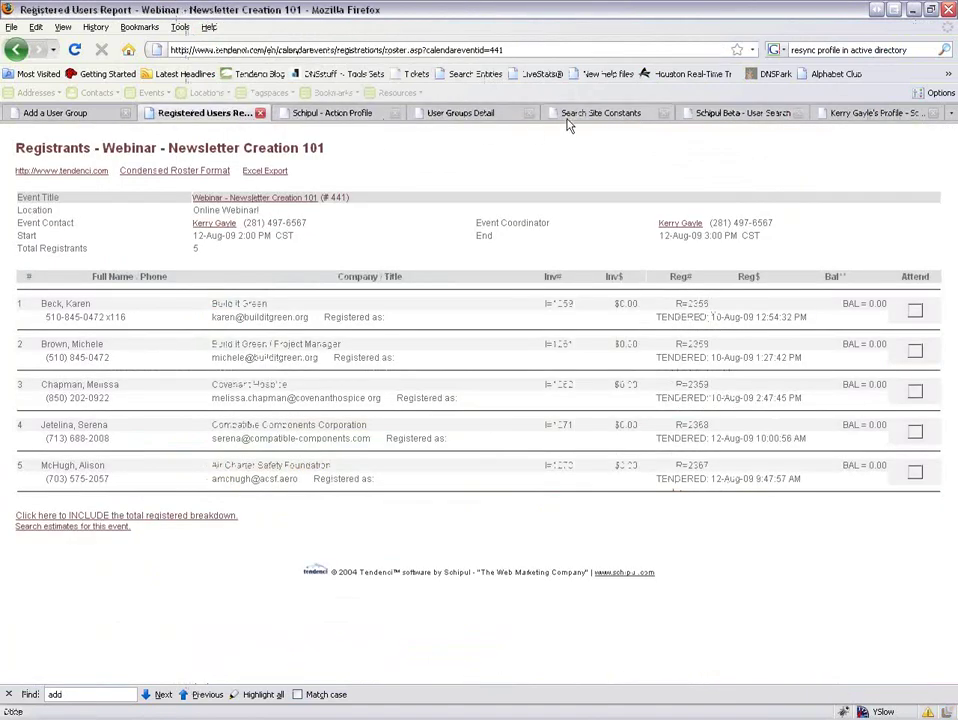
{"action": "left_click", "coordinate": [568, 116]}
{"action": "left_click", "coordinate": [730, 116]}
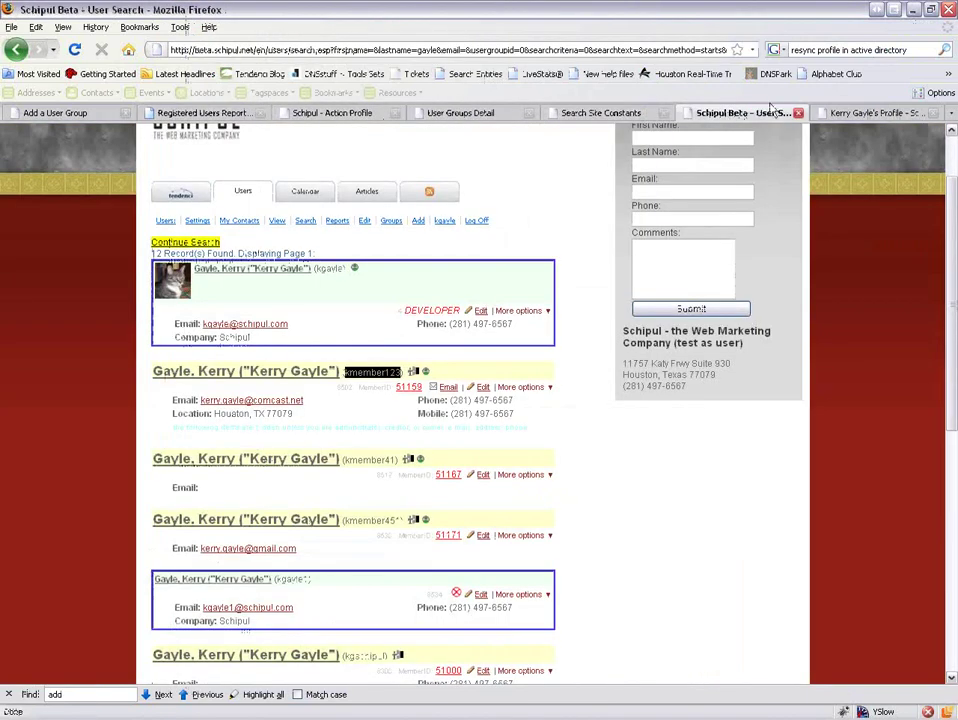
{"action": "left_click", "coordinate": [848, 116]}
Highlight the '1 - 20 of 43' group count, compare it with the member's list, and return to Add a User Group.
{"action": "scroll", "coordinate": [736, 267], "scroll_direction": "up", "scroll_amount": 3}
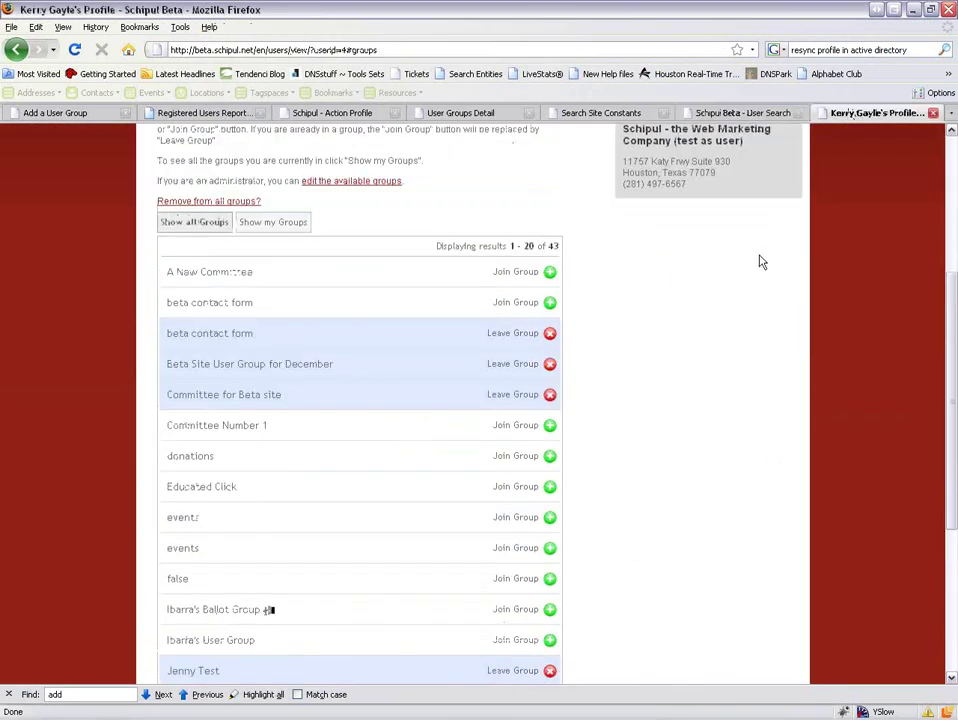
{"action": "left_click_drag", "start_coordinate": [510, 246], "coordinate": [577, 252]}
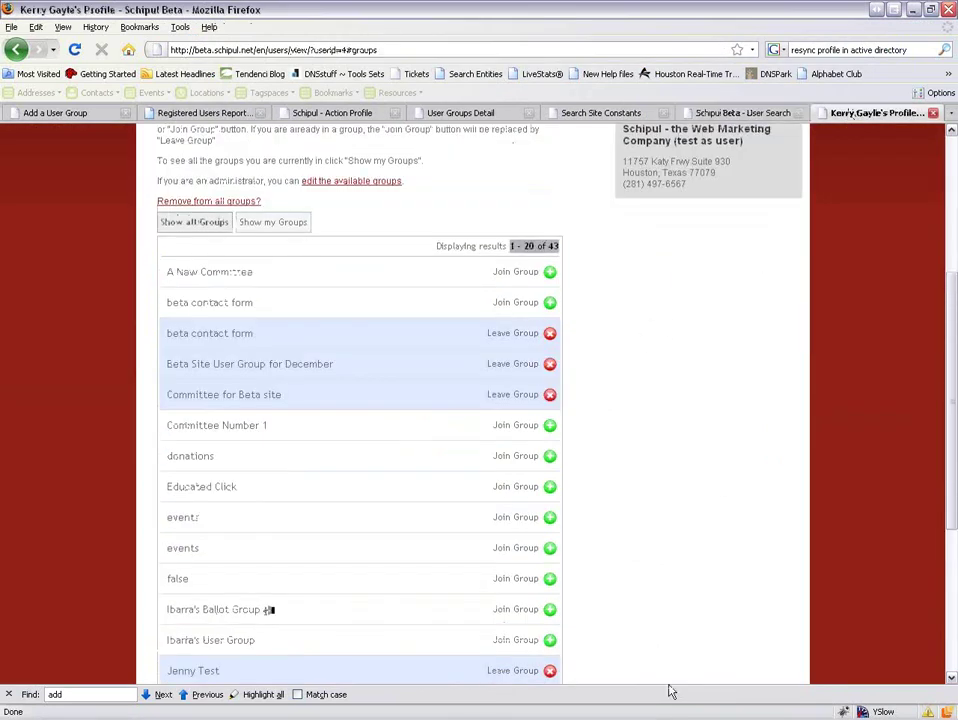
{"action": "left_click", "coordinate": [647, 709]}
{"action": "left_click", "coordinate": [62, 113]}
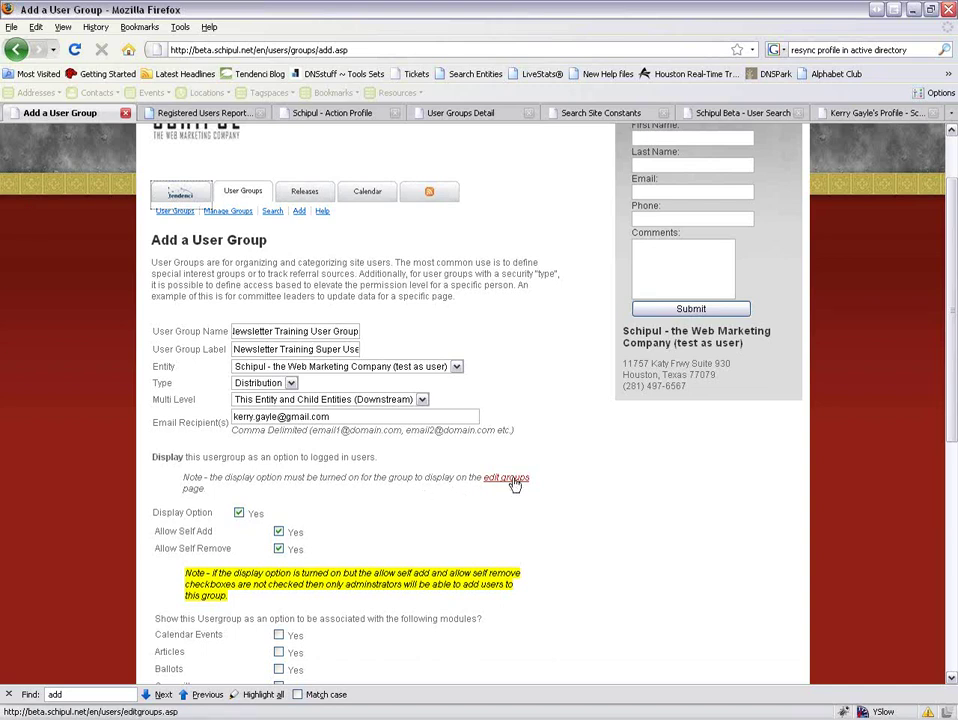
Open the edit groups page in a new tab, review it, and go back to the new group form.
{"action": "middle_click", "coordinate": [514, 483]}
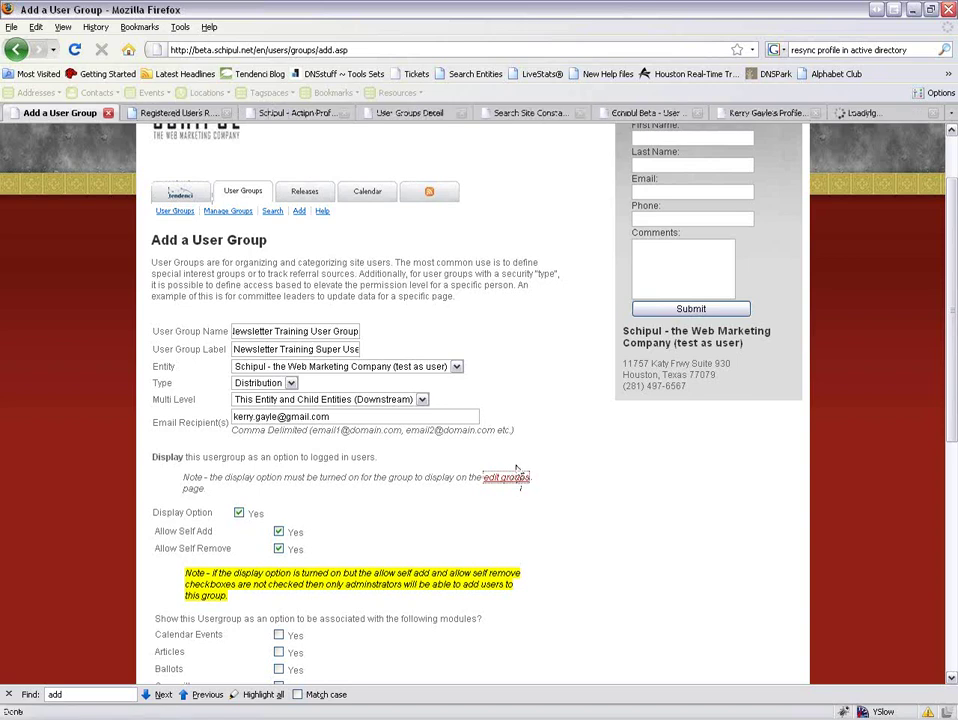
{"action": "left_click", "coordinate": [873, 118]}
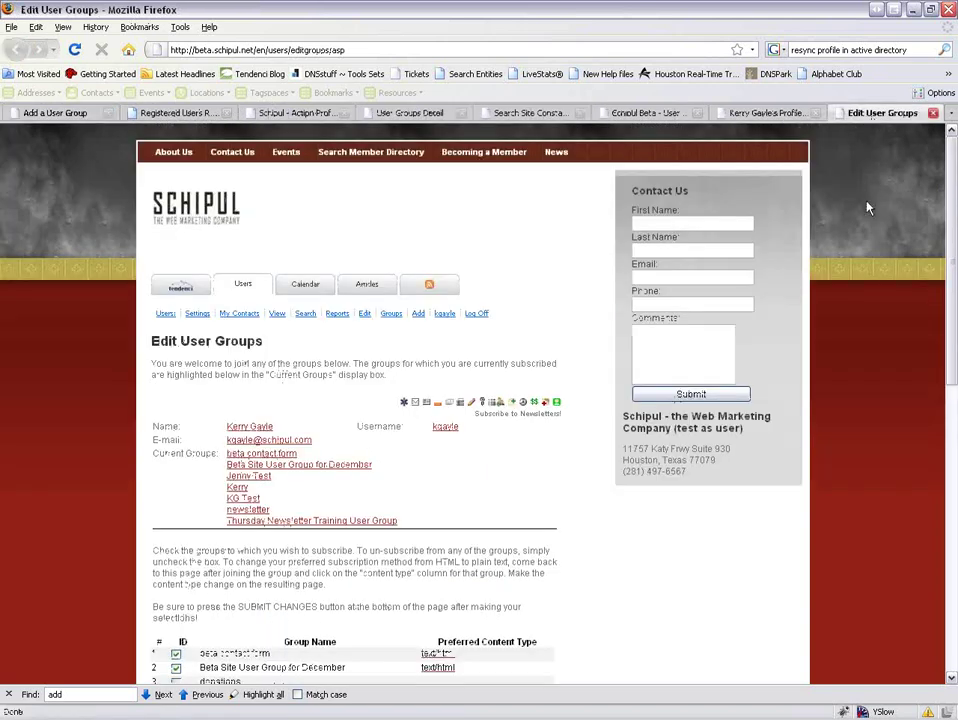
{"action": "scroll", "coordinate": [855, 368], "scroll_direction": "down", "scroll_amount": 3}
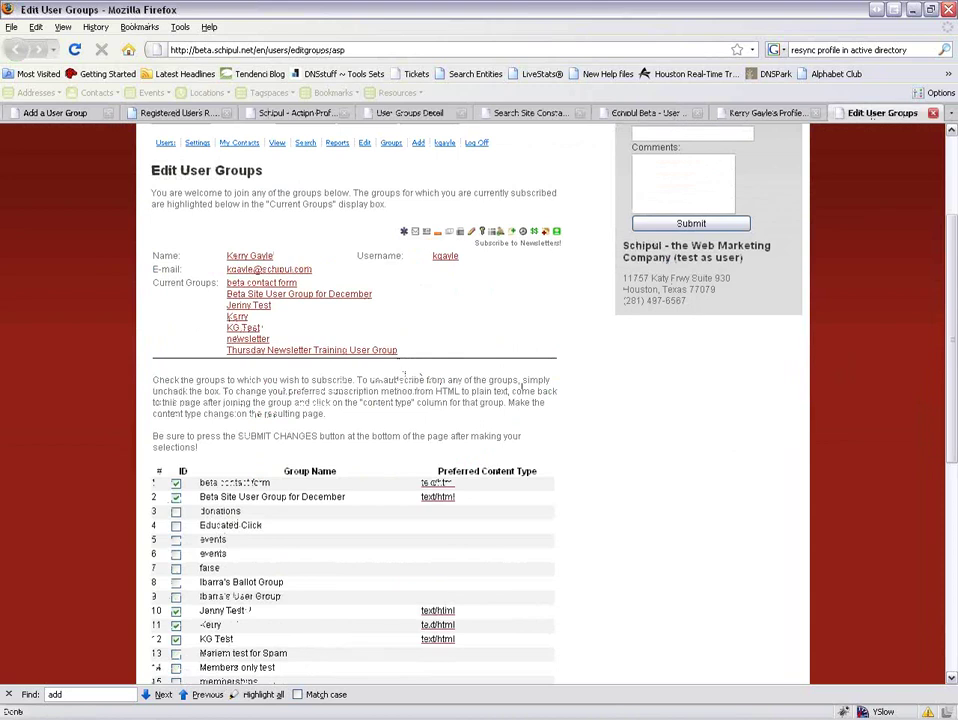
{"action": "left_click", "coordinate": [60, 113]}
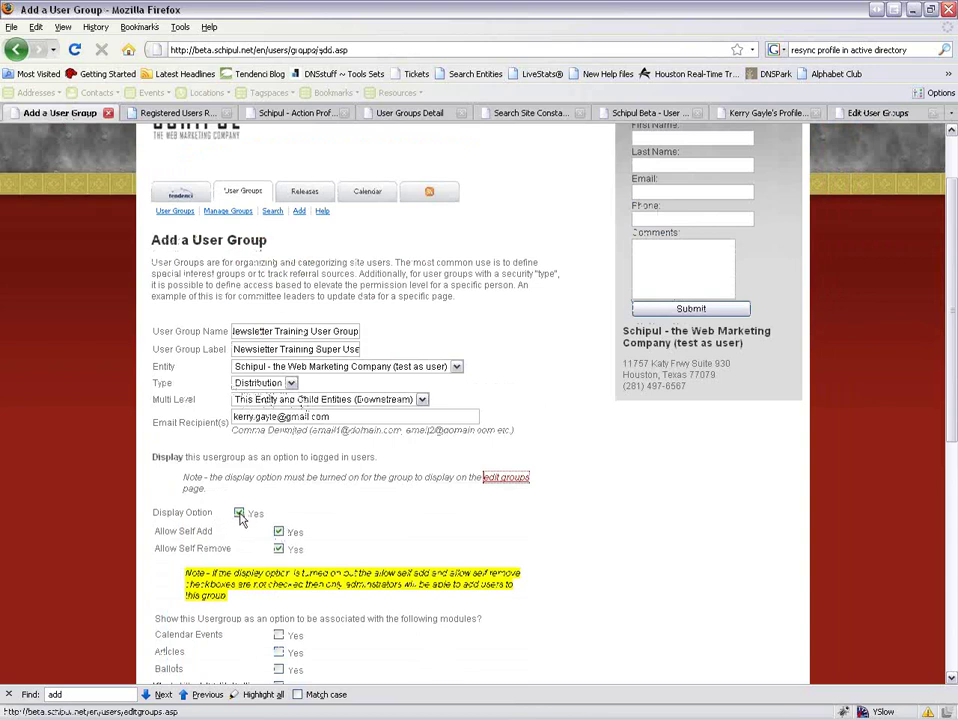
Toggle Allow Self Add and Allow Self Remove off and on, leaving both ticked.
{"action": "left_click", "coordinate": [279, 532]}
{"action": "left_click", "coordinate": [279, 549]}
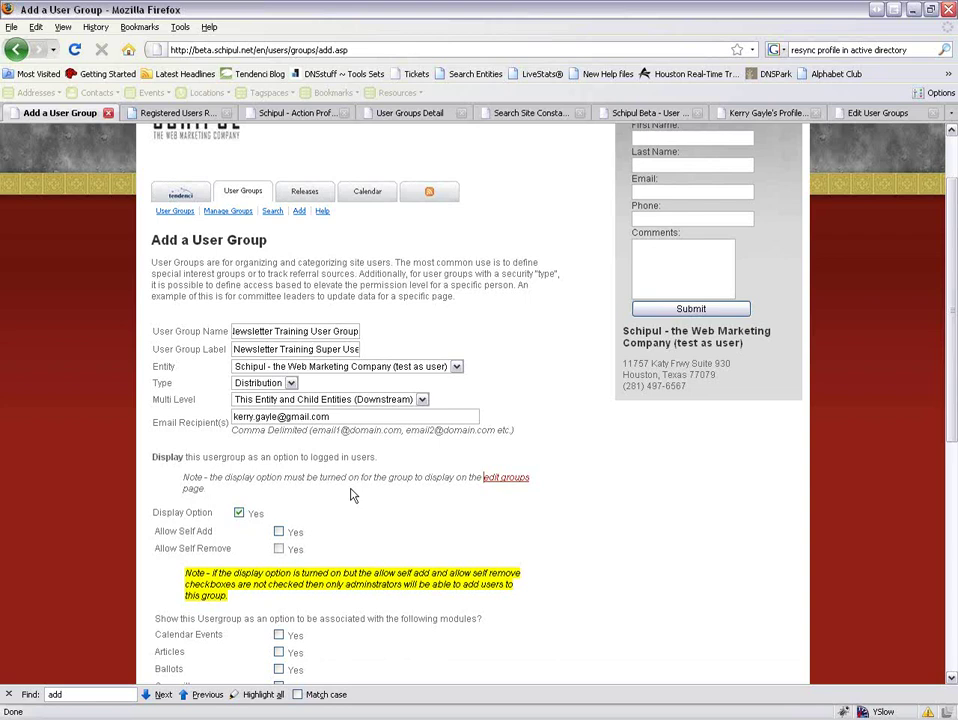
{"action": "left_click", "coordinate": [279, 532]}
{"action": "left_click", "coordinate": [279, 549]}
{"action": "left_click", "coordinate": [279, 532]}
{"action": "left_click", "coordinate": [281, 550]}
{"action": "left_click", "coordinate": [279, 550]}
{"action": "left_click", "coordinate": [279, 532]}
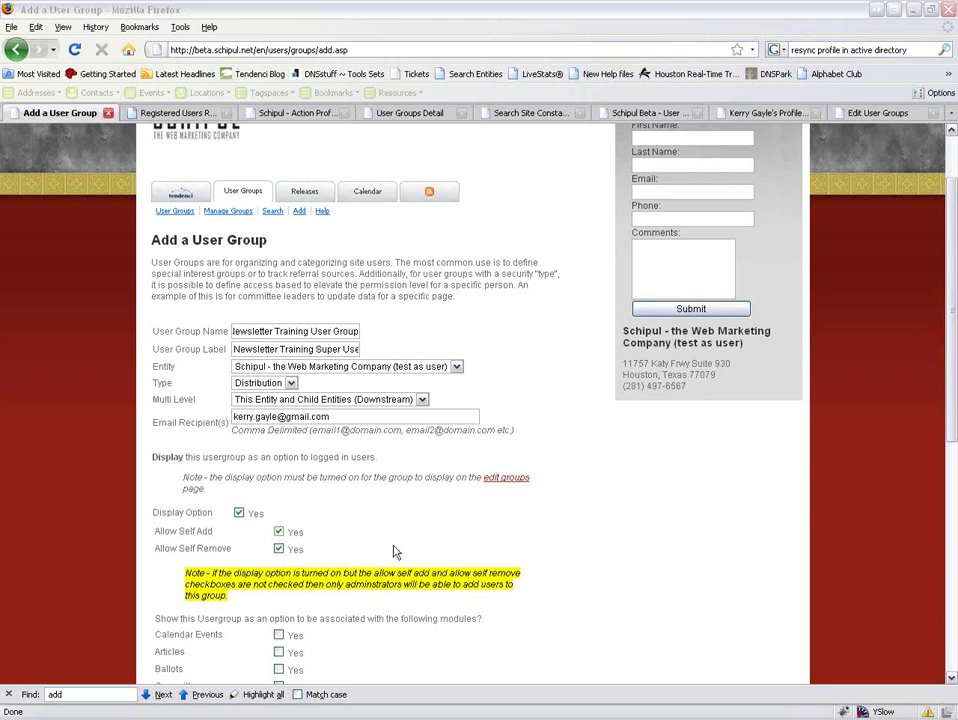
{"action": "scroll", "coordinate": [391, 609], "scroll_direction": "down", "scroll_amount": 4}
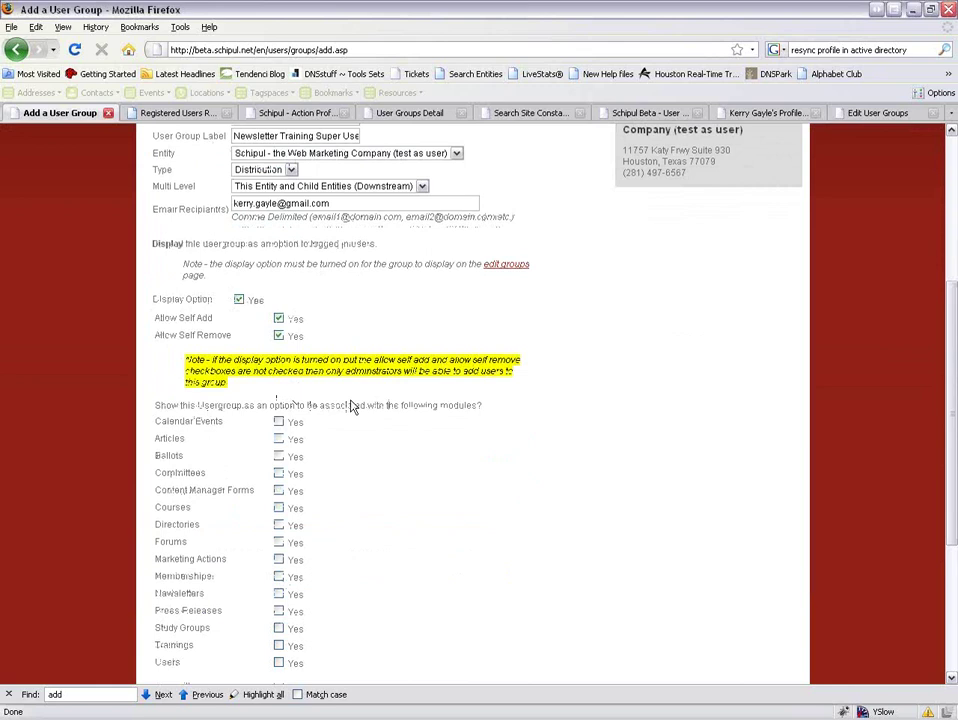
Set Yes for the Newsletters, Users and Content Manager Forms modules and submit the group.
{"action": "scroll", "coordinate": [350, 405], "scroll_direction": "down", "scroll_amount": 2}
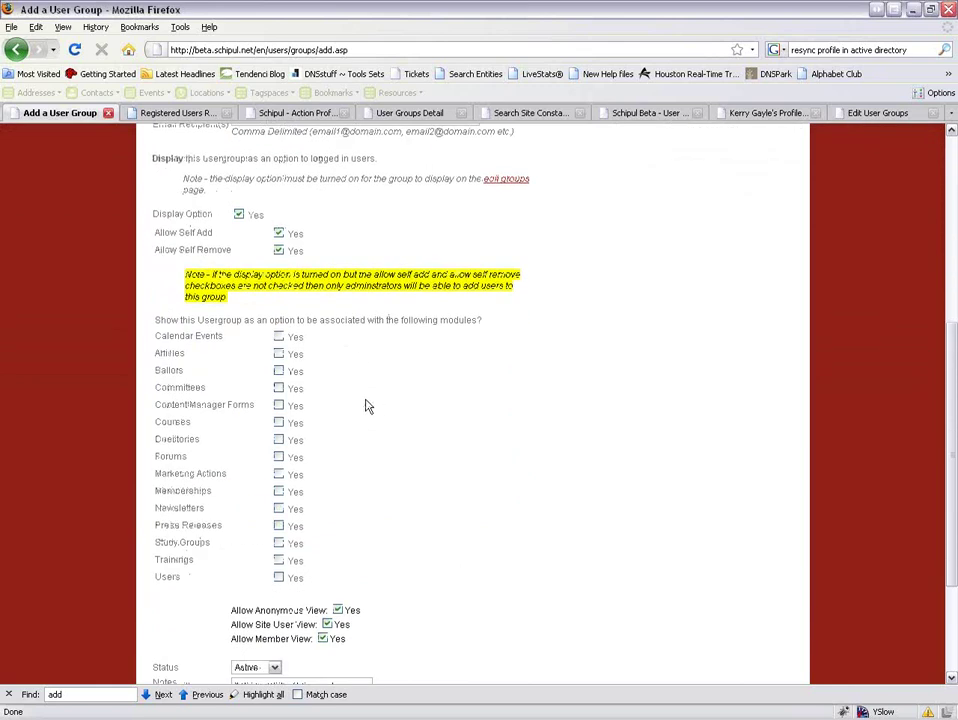
{"action": "left_click", "coordinate": [279, 508]}
{"action": "left_click", "coordinate": [279, 578]}
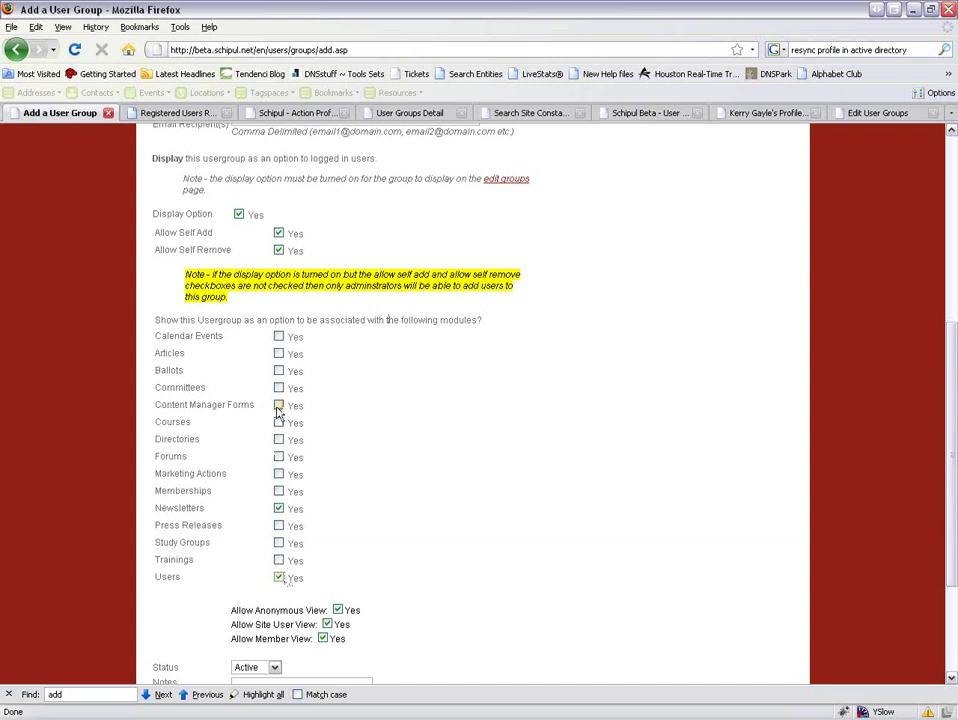
{"action": "left_click", "coordinate": [279, 406]}
{"action": "scroll", "coordinate": [376, 473], "scroll_direction": "down", "scroll_amount": 2}
{"action": "scroll", "coordinate": [376, 473], "scroll_direction": "down", "scroll_amount": 1}
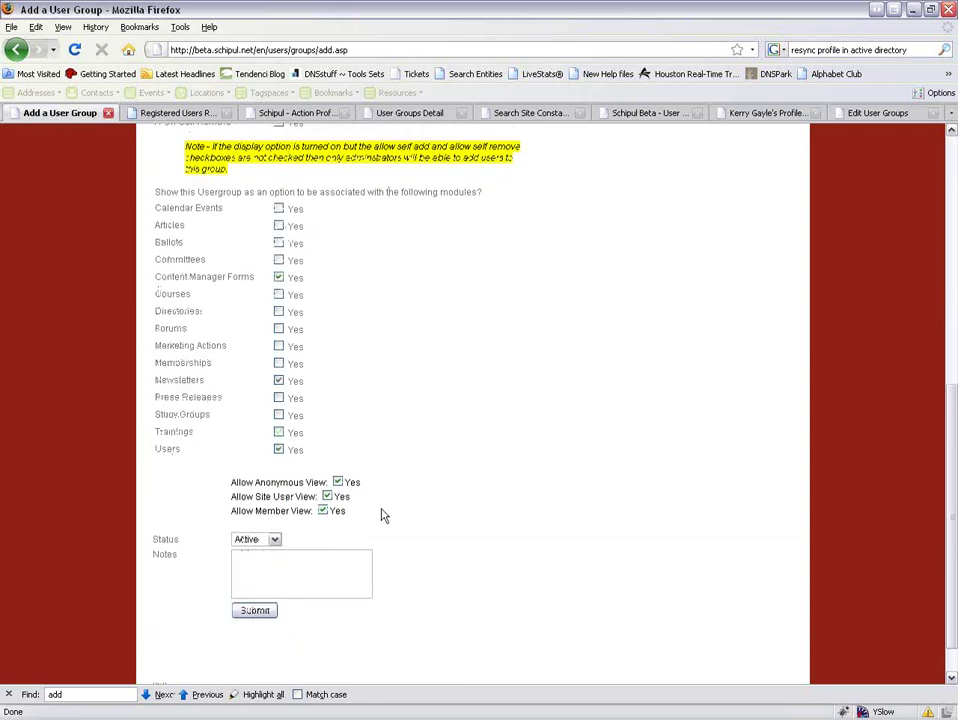
{"action": "left_click", "coordinate": [250, 612]}
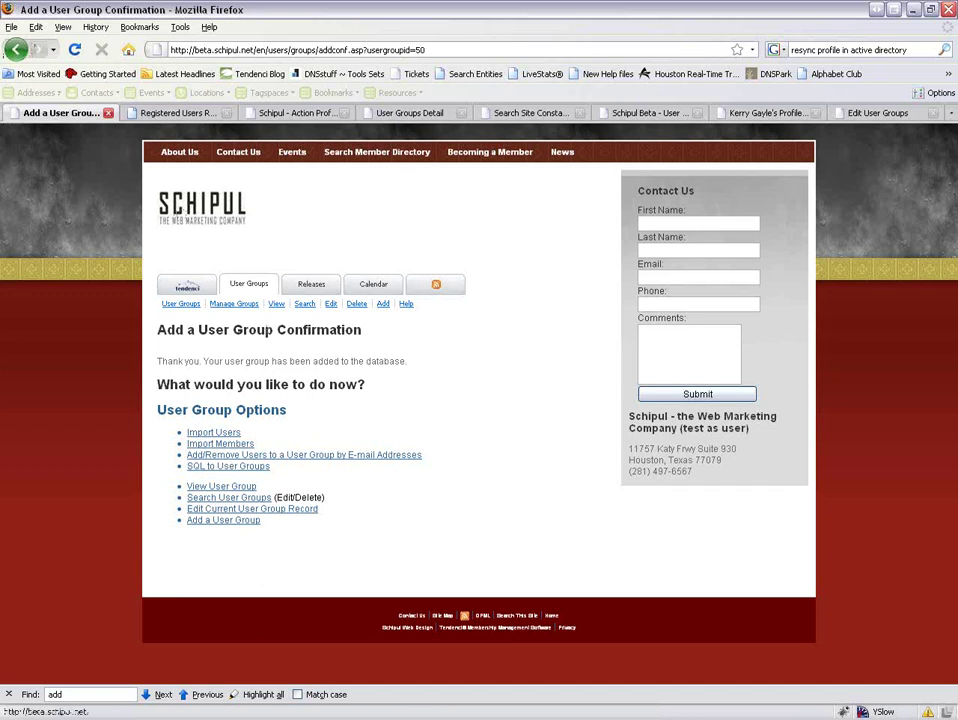
Edit the group and untick Allow Anonymous View, checking the member's profile in Internet Explorer.
{"action": "left_click", "coordinate": [330, 306]}
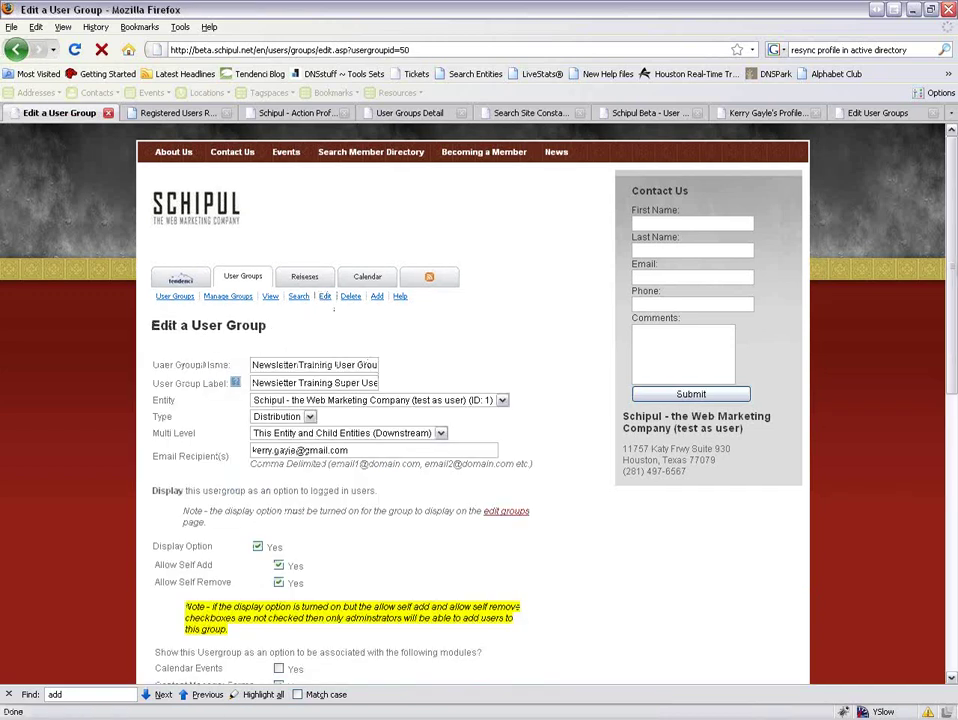
{"action": "scroll", "coordinate": [400, 457], "scroll_direction": "down", "scroll_amount": 10}
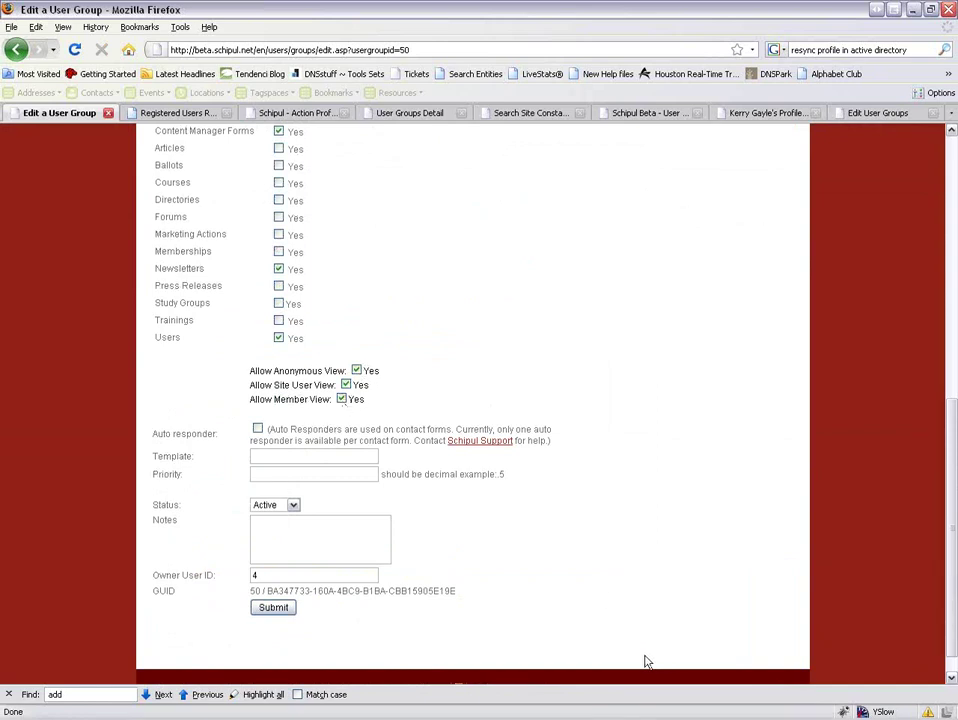
{"action": "scroll", "coordinate": [466, 460], "scroll_direction": "up", "scroll_amount": 3}
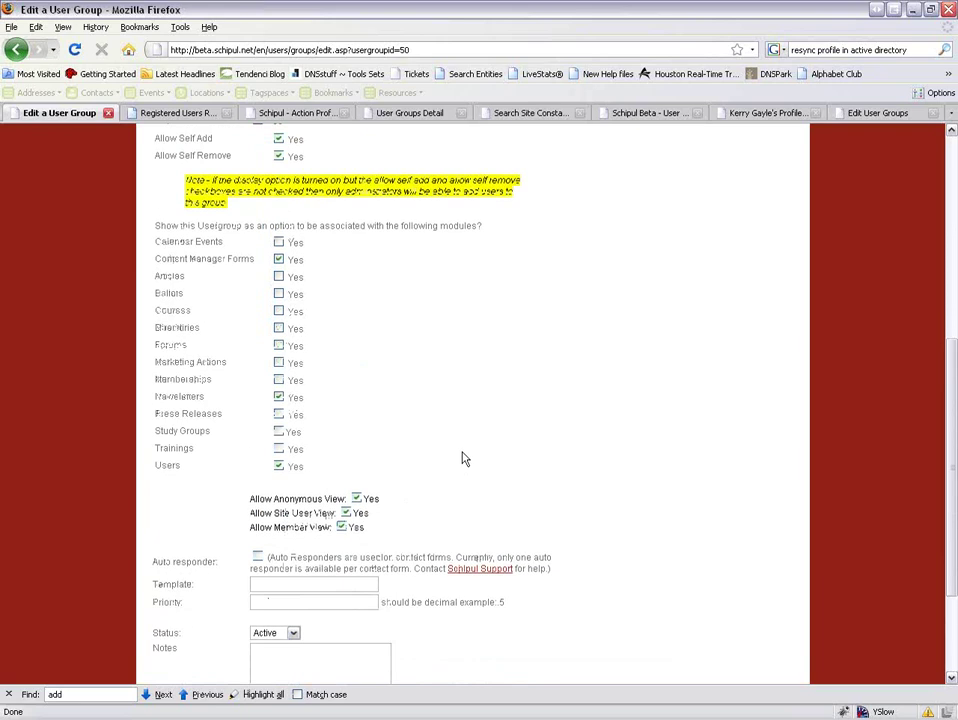
{"action": "left_click", "coordinate": [357, 498]}
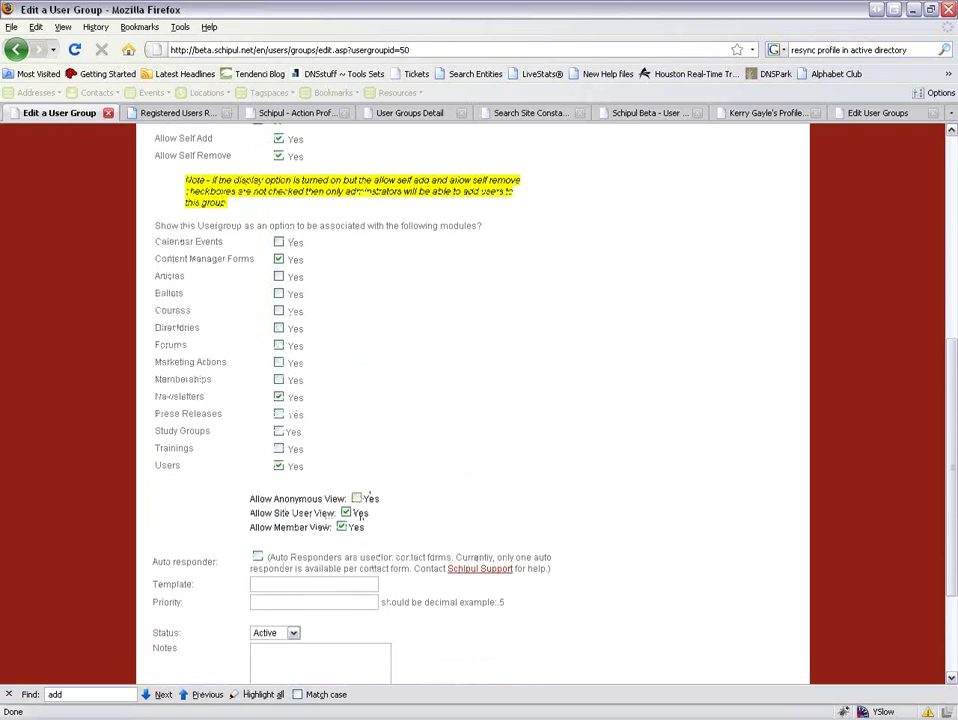
{"action": "key", "text": "alt+Tab"}
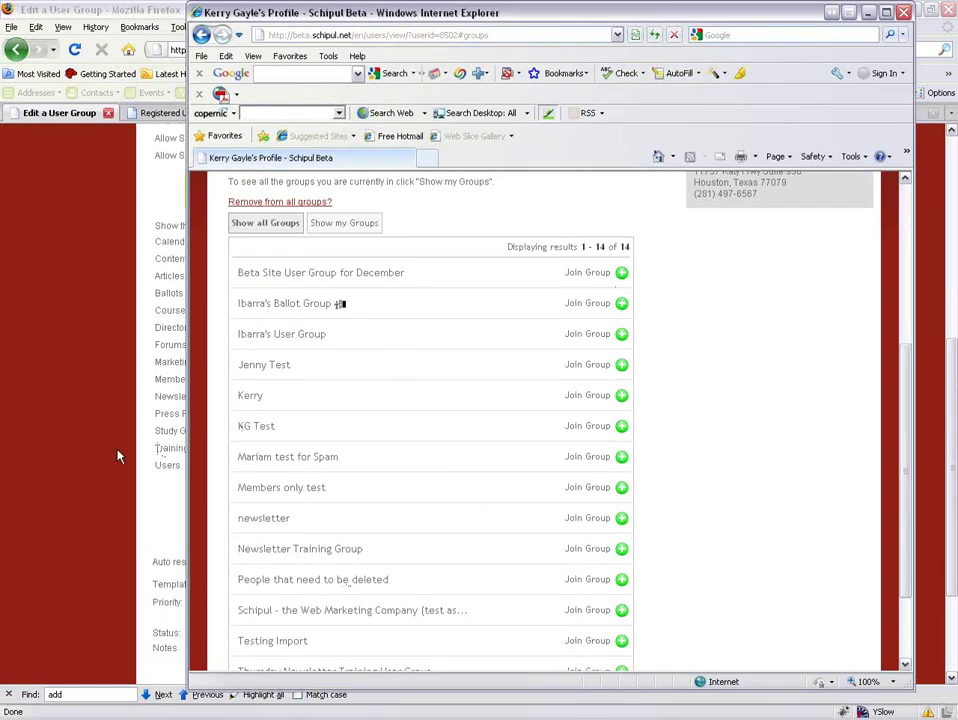
{"action": "left_click", "coordinate": [88, 343]}
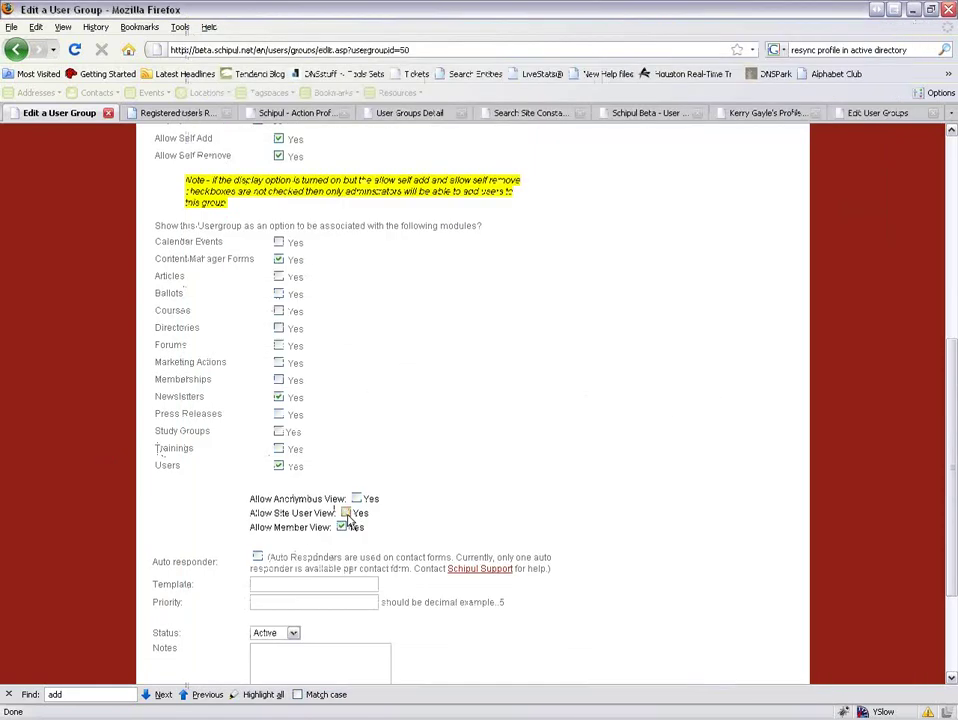
{"action": "key", "text": "alt+Tab"}
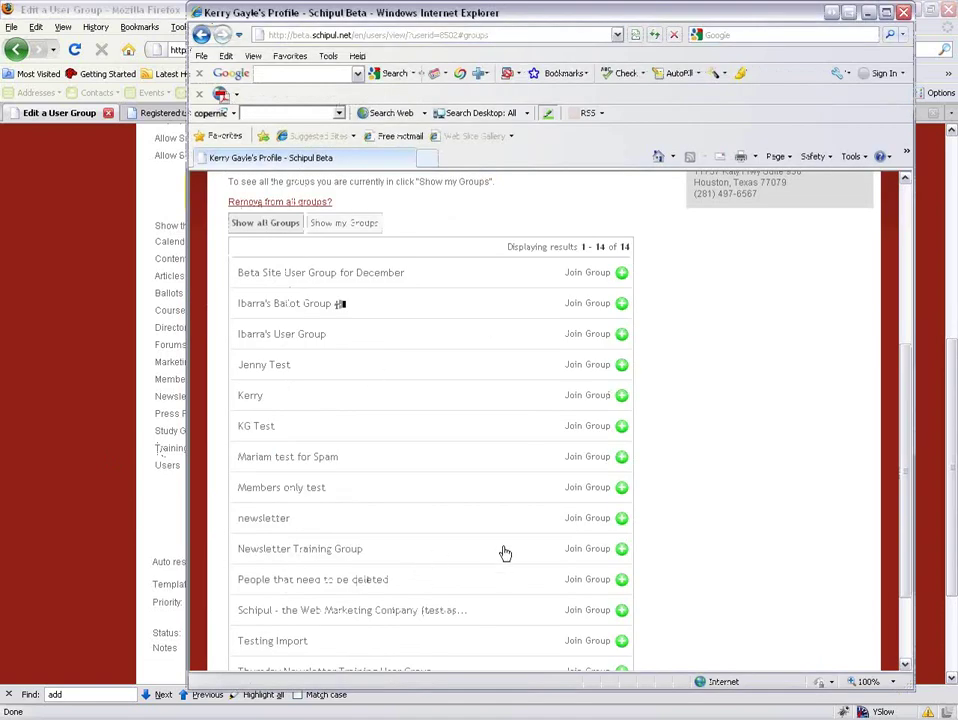
{"action": "left_click", "coordinate": [171, 528]}
Re-tick Allow Anonymous View and turn on the group's Auto responder.
{"action": "left_click", "coordinate": [357, 498]}
{"action": "scroll", "coordinate": [443, 526], "scroll_direction": "down", "scroll_amount": 2}
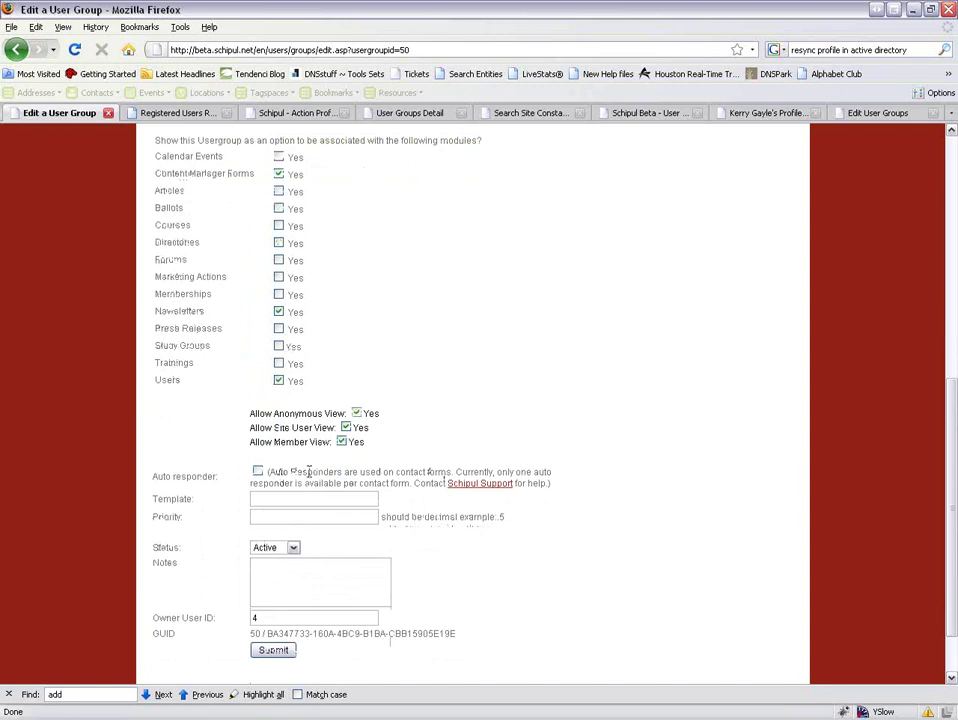
{"action": "left_click", "coordinate": [258, 472]}
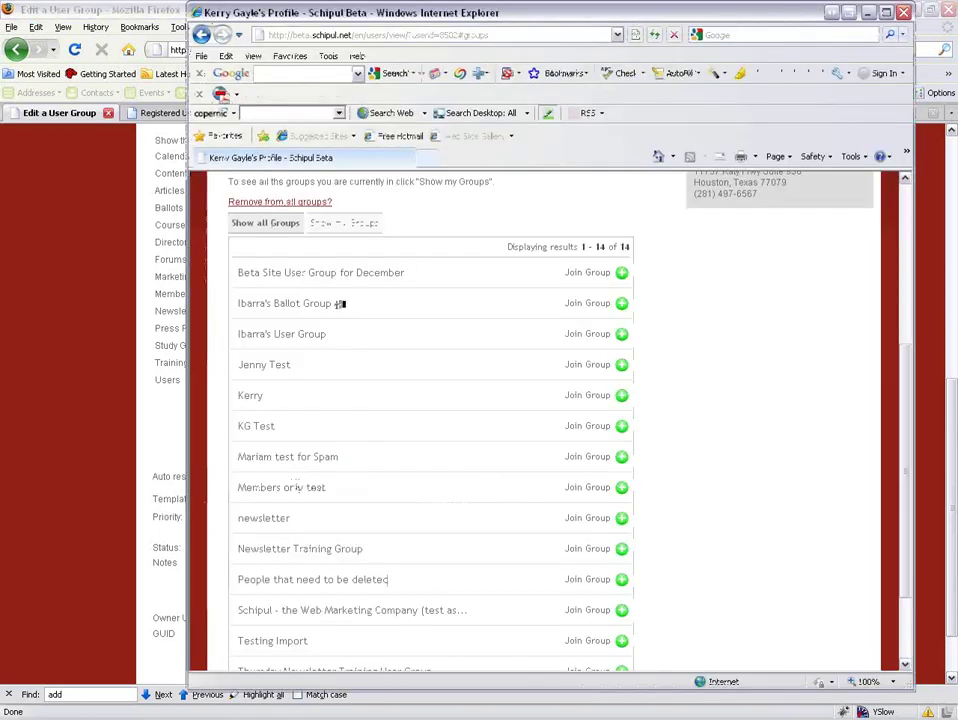
{"action": "scroll", "coordinate": [720, 571], "scroll_direction": "up", "scroll_amount": 3}
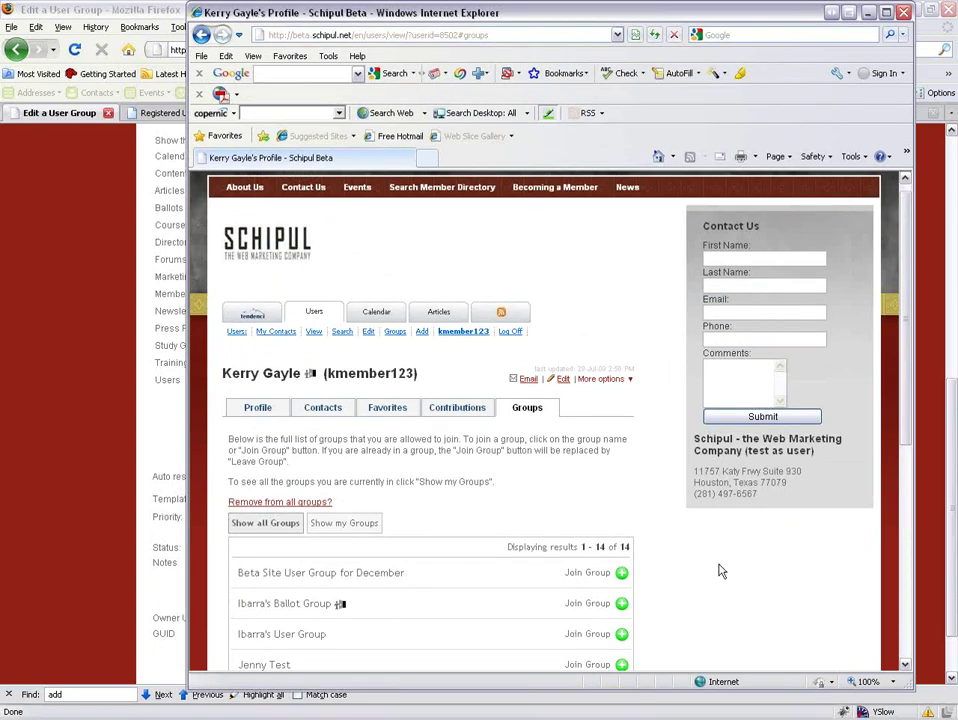
{"action": "left_click", "coordinate": [143, 541]}
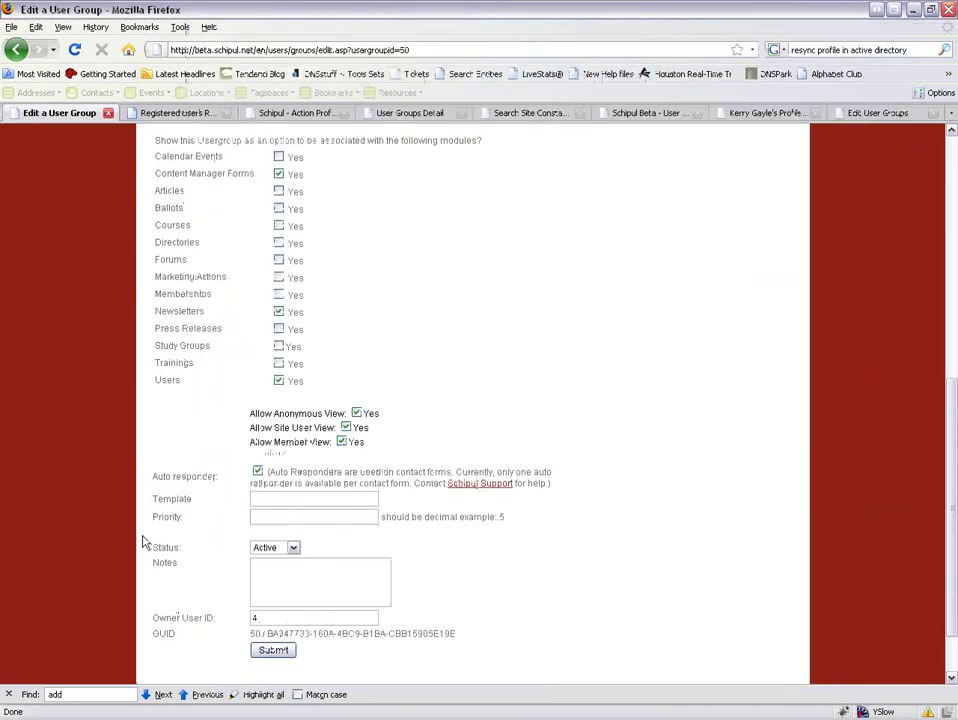
Leave Status as Active, mark the Owner User ID, and submit the group edits.
{"action": "left_click", "coordinate": [292, 548]}
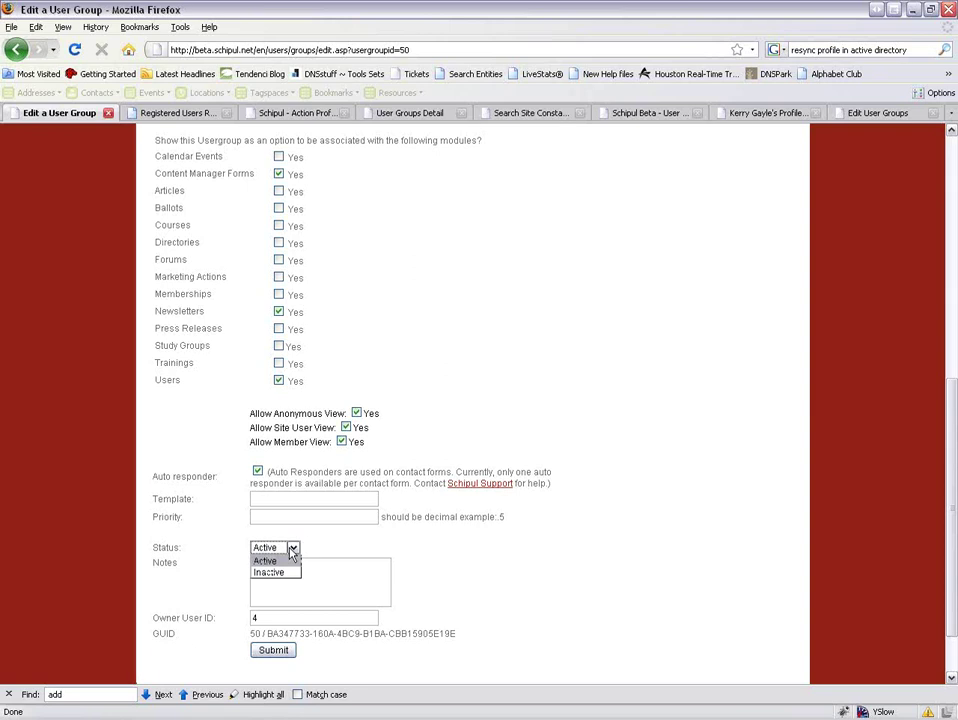
{"action": "left_click", "coordinate": [268, 561]}
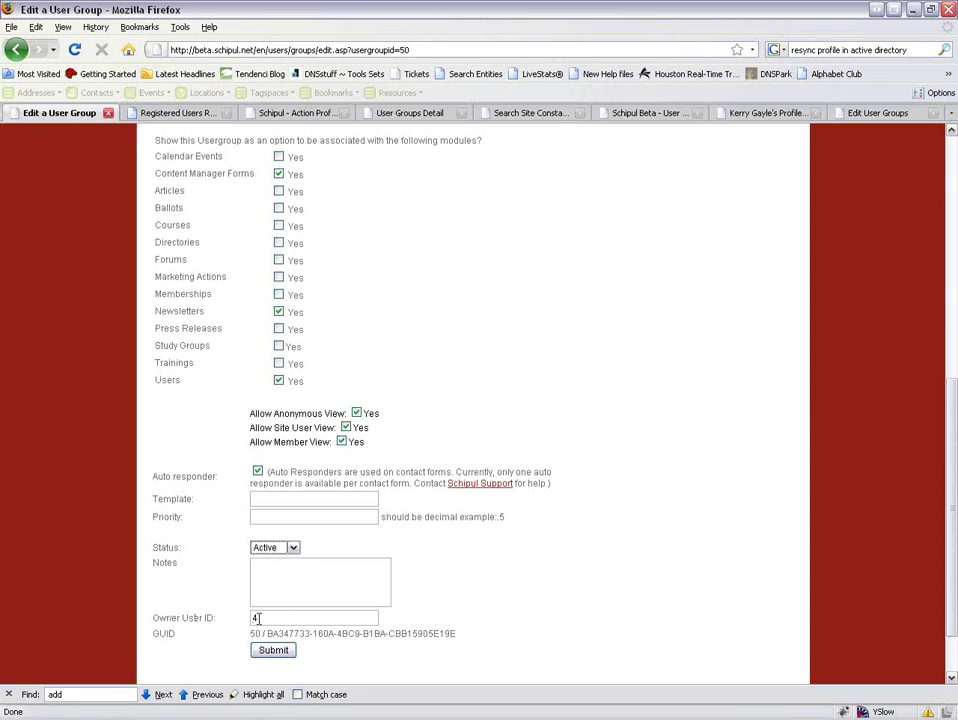
{"action": "left_click_drag", "start_coordinate": [266, 618], "coordinate": [478, 645]}
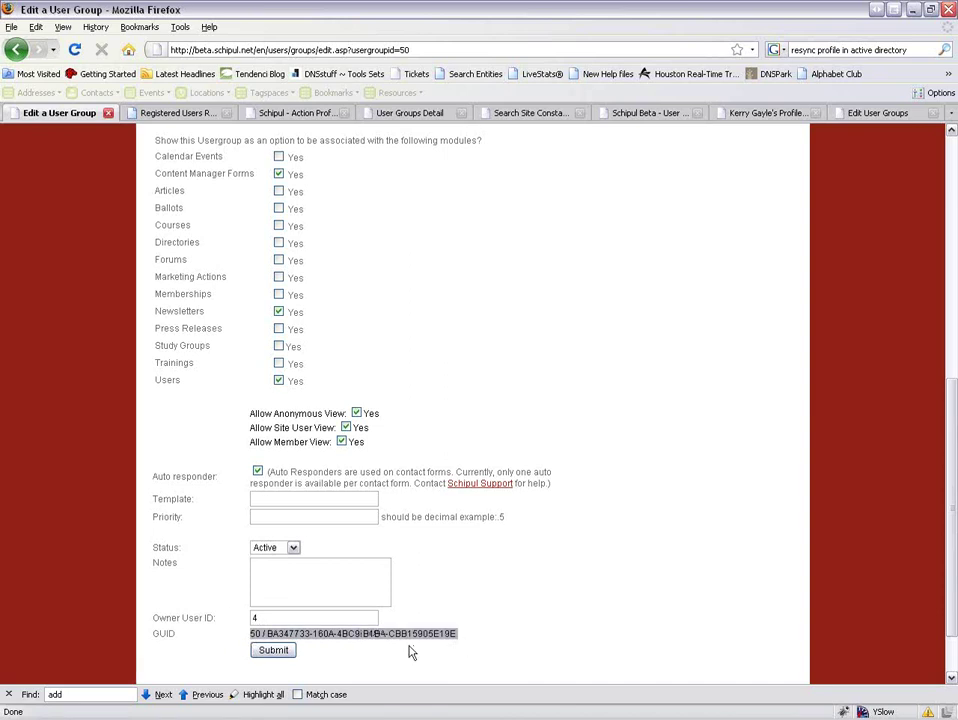
{"action": "left_click", "coordinate": [271, 651]}
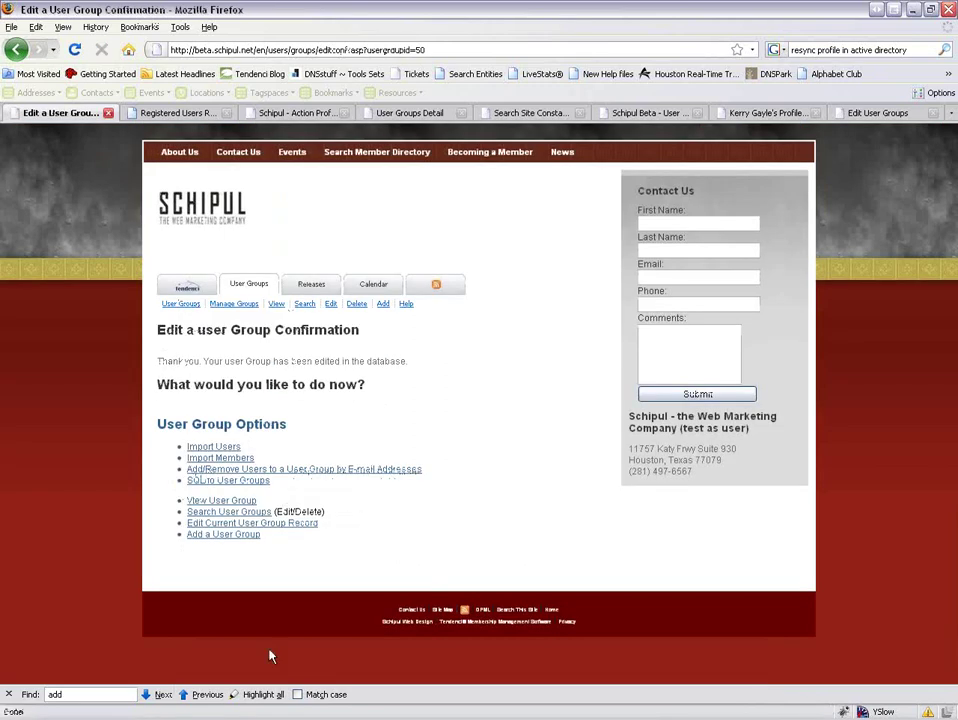
View the Newsletter Training User Group summary and open Add/Remove Members of this Group.
{"action": "left_click", "coordinate": [275, 304]}
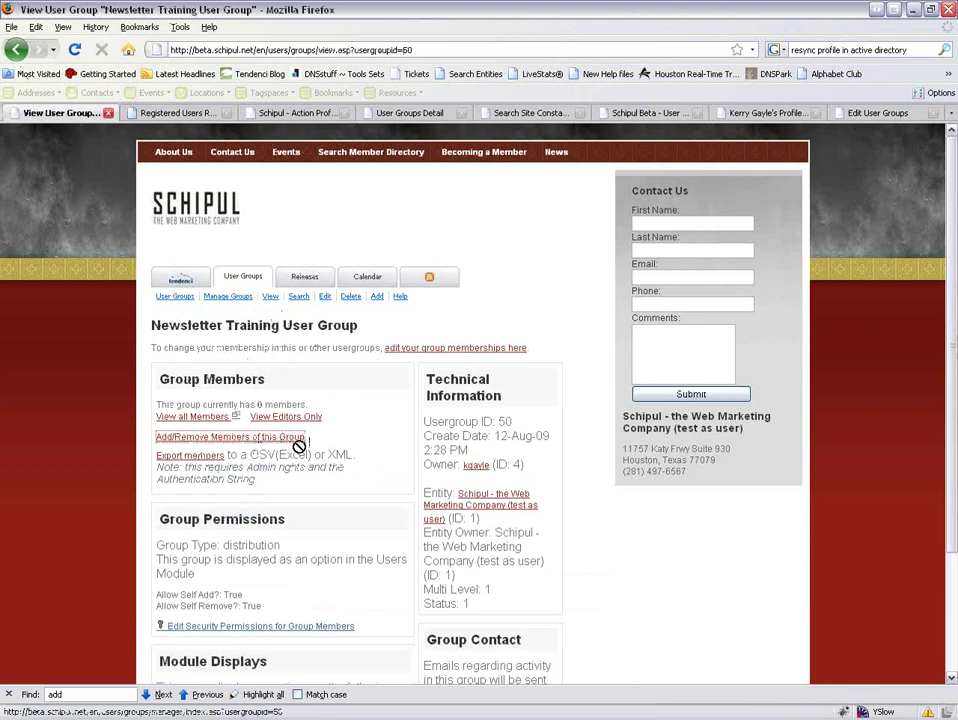
{"action": "scroll", "coordinate": [369, 469], "scroll_direction": "down", "scroll_amount": 3}
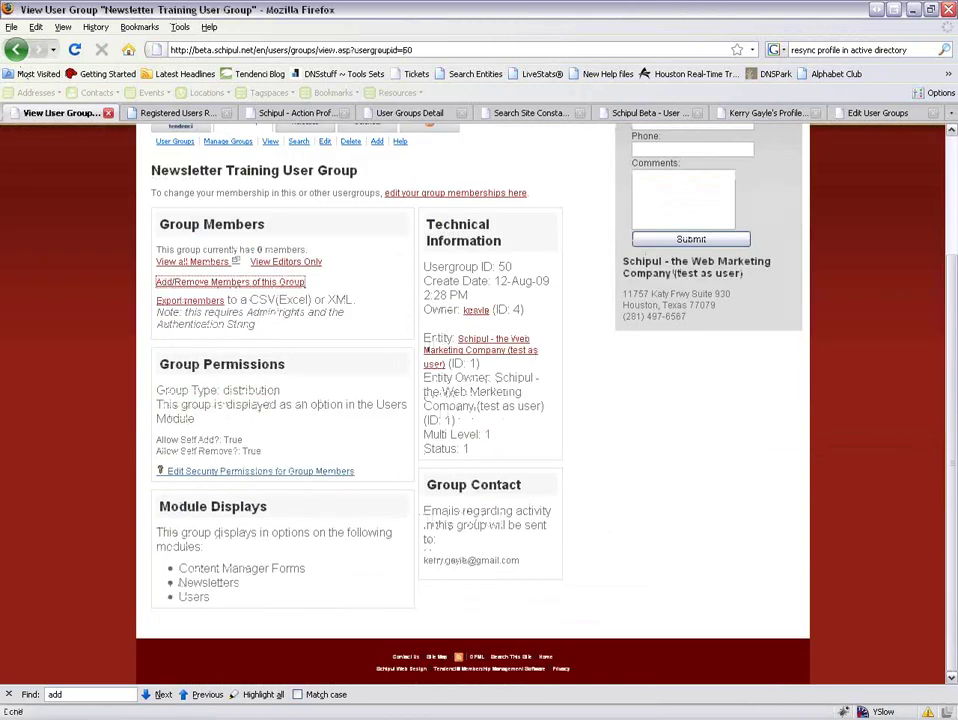
{"action": "left_click", "coordinate": [231, 284]}
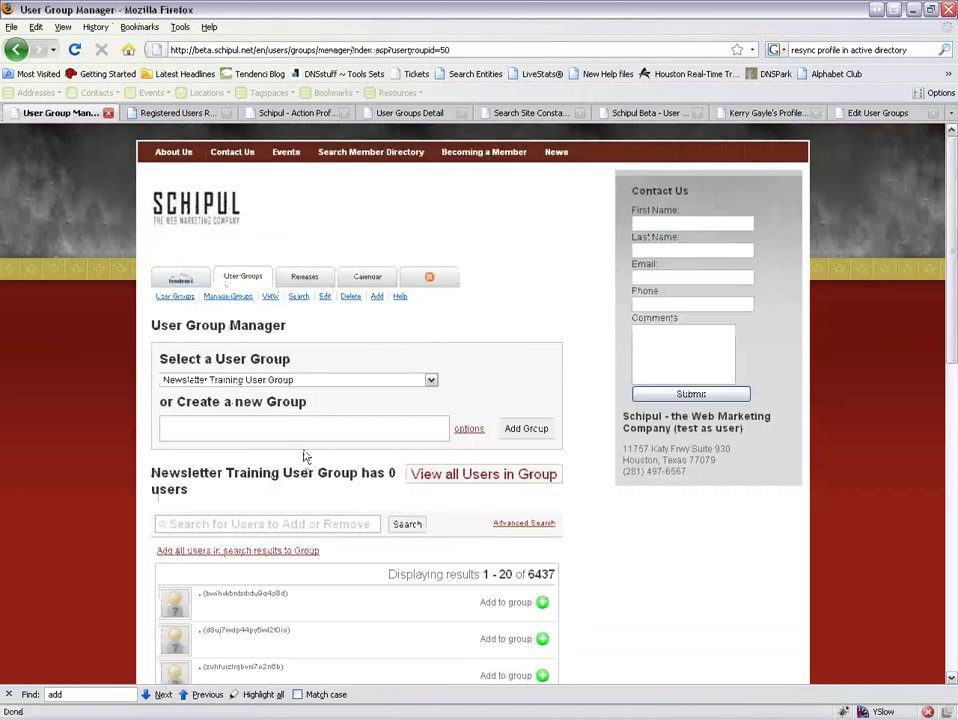
Search for gayle and add three of the matching users to the group.
{"action": "scroll", "coordinate": [285, 515], "scroll_direction": "down", "scroll_amount": 2}
{"action": "scroll", "coordinate": [290, 490], "scroll_direction": "down", "scroll_amount": 1}
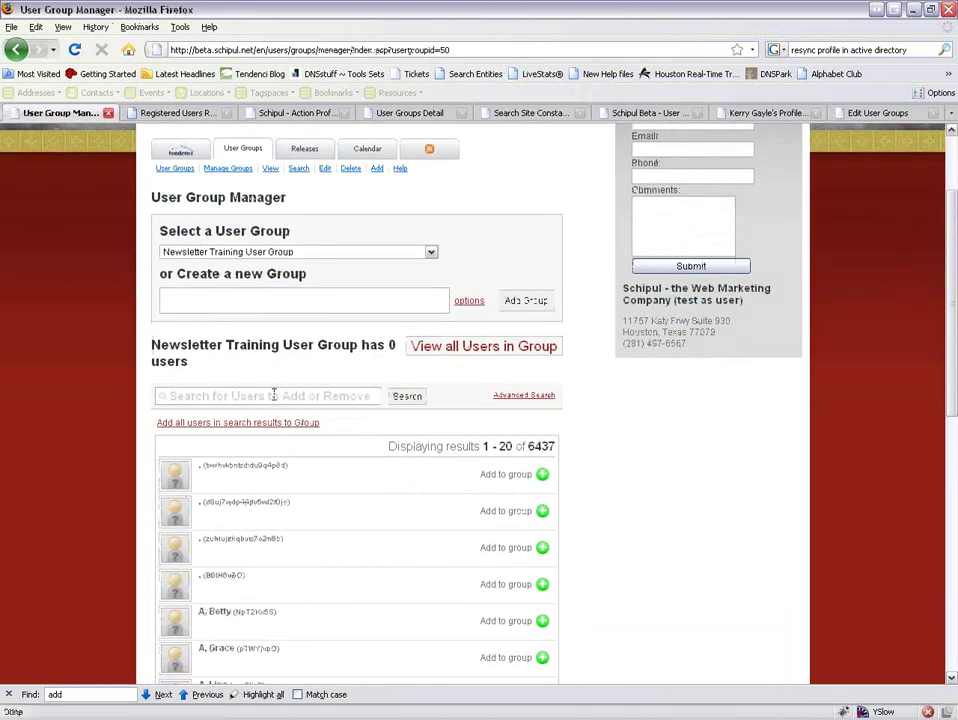
{"action": "left_click", "coordinate": [273, 396]}
{"action": "type", "text": "gayle"}
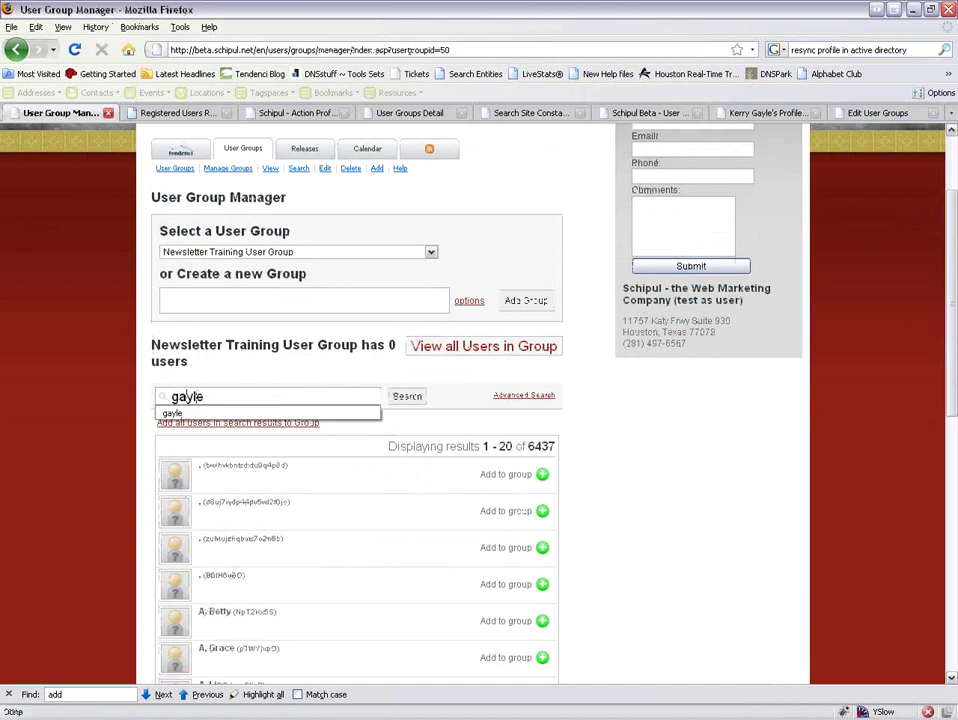
{"action": "key", "text": "Return"}
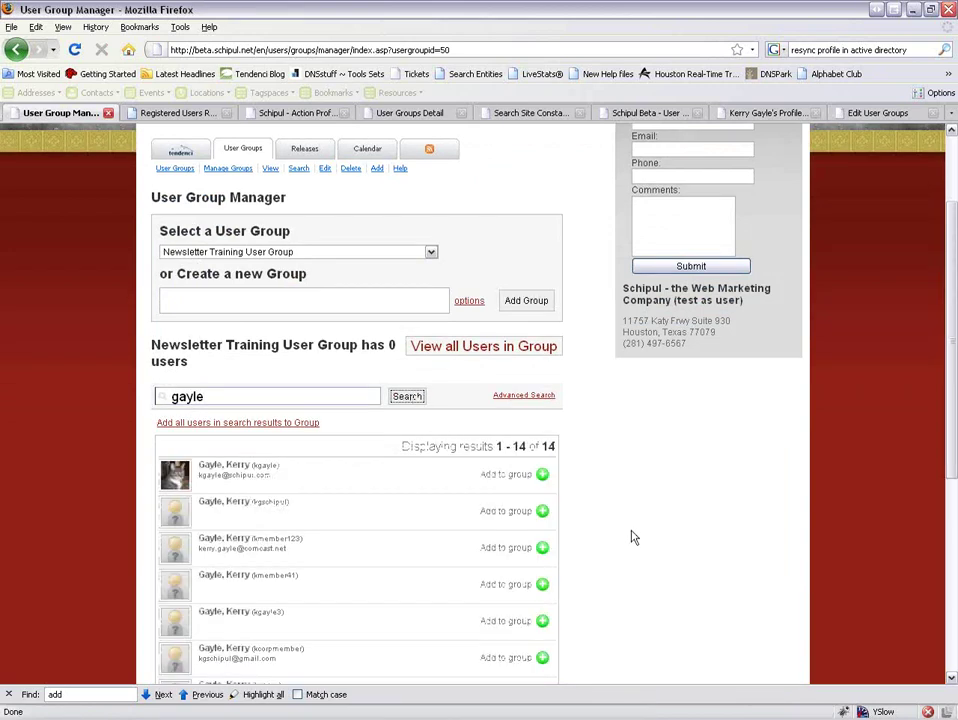
{"action": "left_click", "coordinate": [540, 475]}
{"action": "scroll", "coordinate": [637, 524], "scroll_direction": "down", "scroll_amount": 2}
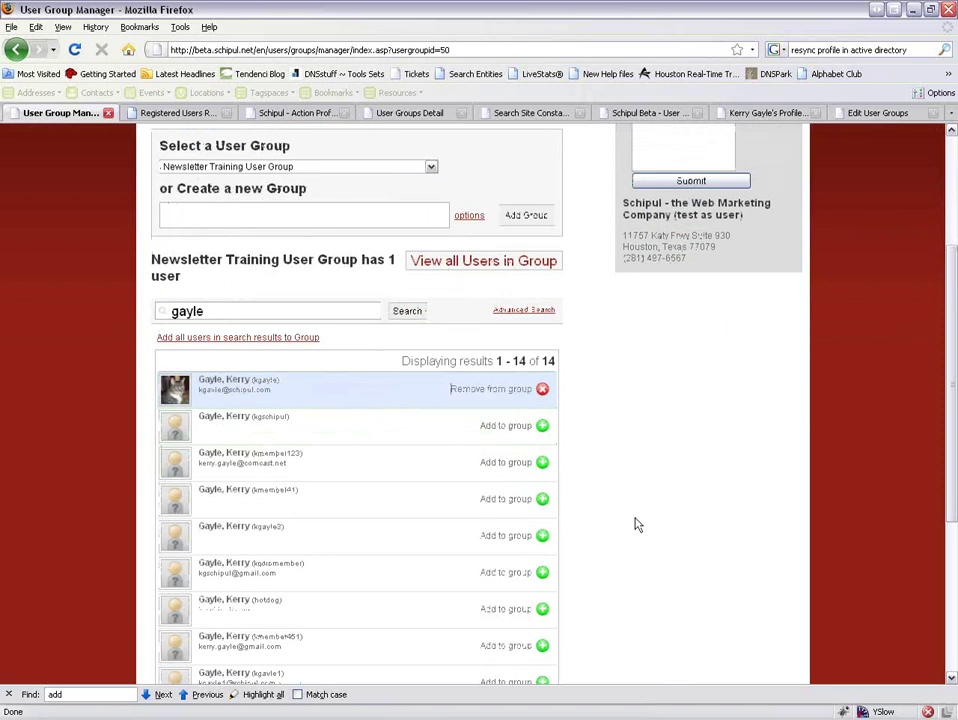
{"action": "scroll", "coordinate": [637, 524], "scroll_direction": "down", "scroll_amount": 1}
{"action": "left_click", "coordinate": [486, 570]}
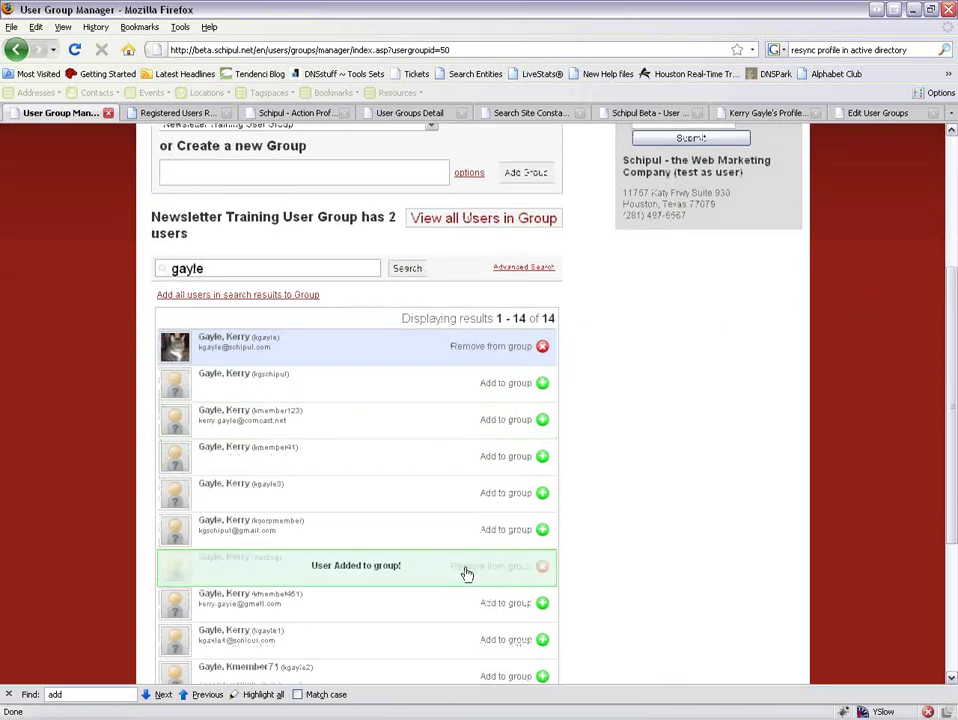
{"action": "left_click", "coordinate": [492, 566]}
{"action": "left_click", "coordinate": [477, 537]}
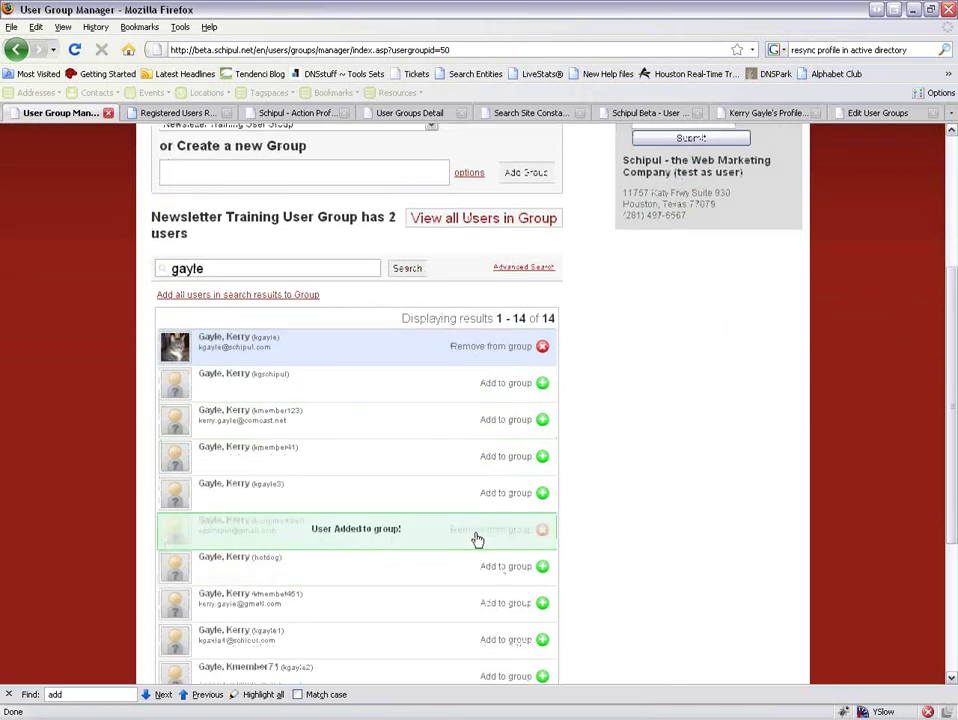
{"action": "scroll", "coordinate": [618, 549], "scroll_direction": "down", "scroll_amount": 1}
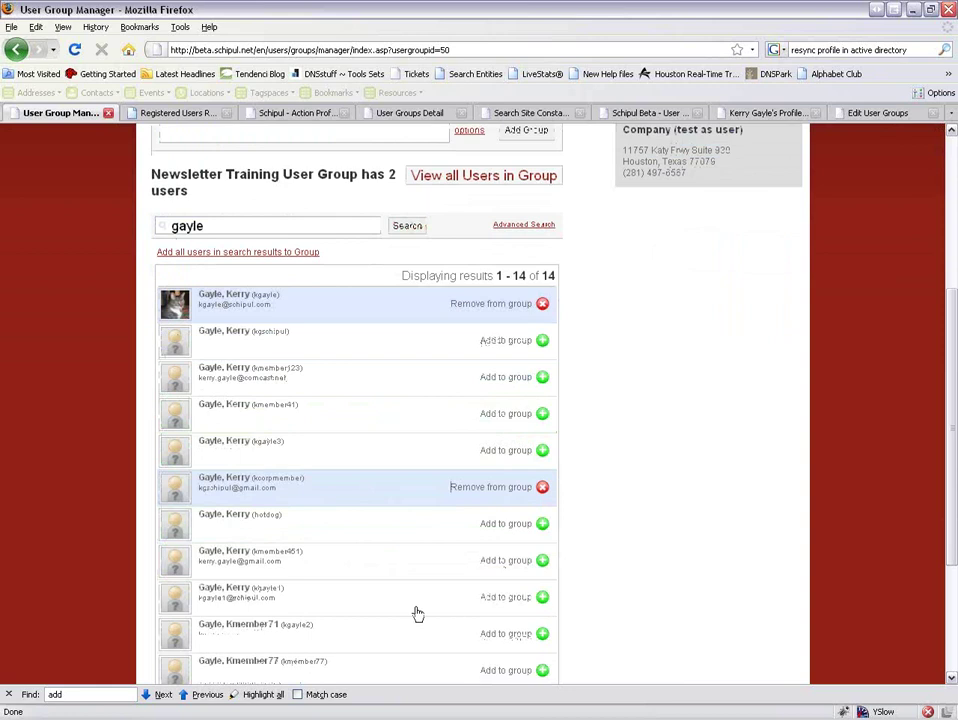
{"action": "left_click", "coordinate": [537, 561]}
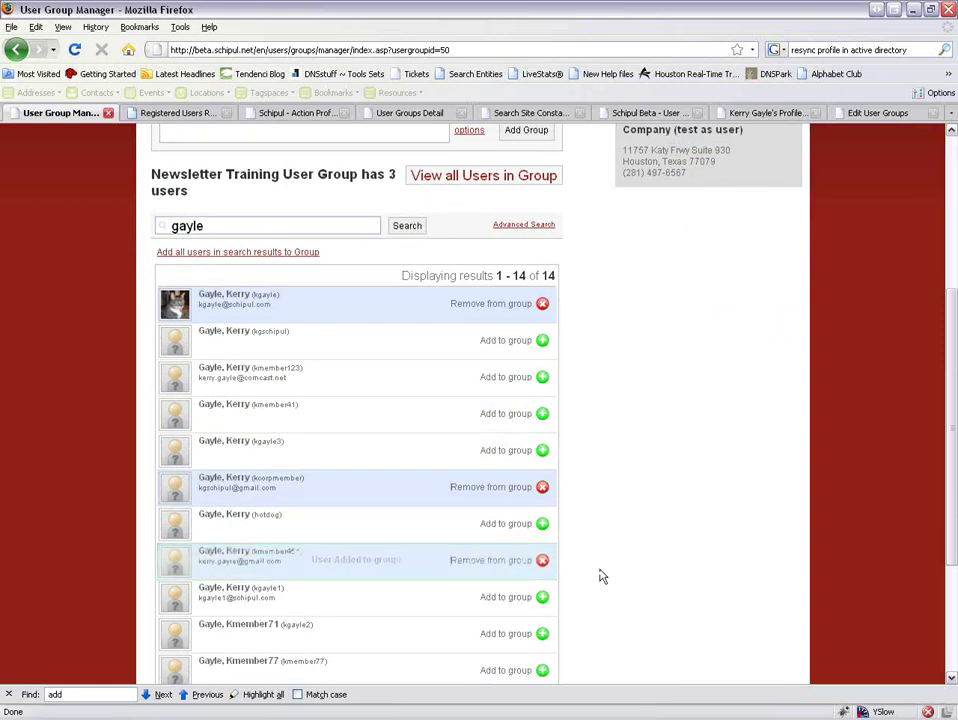
{"action": "scroll", "coordinate": [602, 577], "scroll_direction": "down", "scroll_amount": 5}
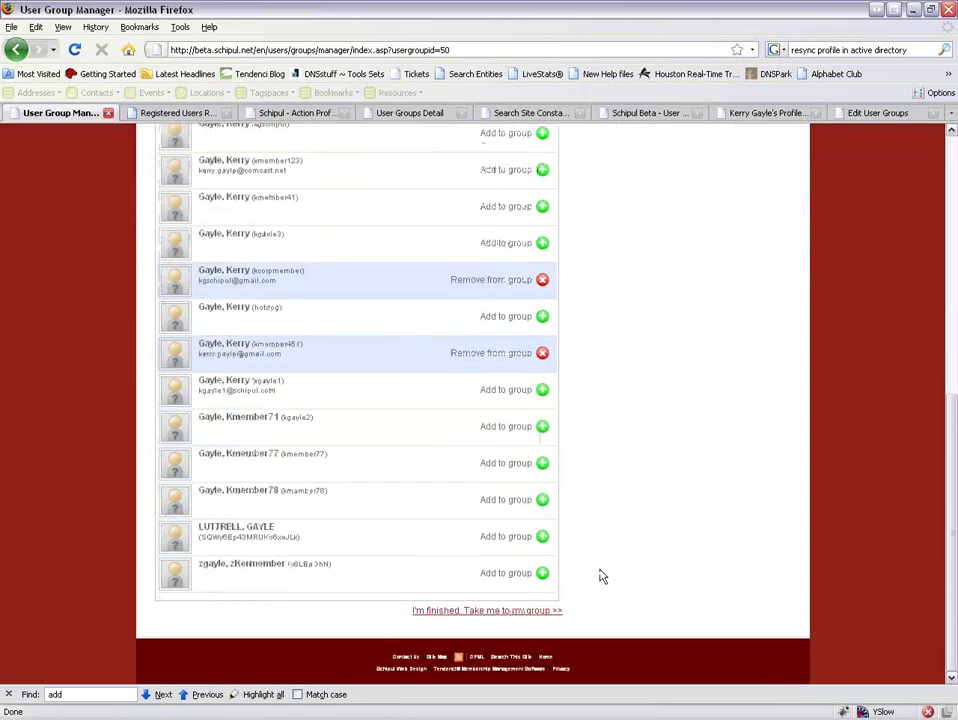
{"action": "scroll", "coordinate": [500, 530], "scroll_direction": "up", "scroll_amount": 10}
Search for eloy and add the last result to the group.
{"action": "type", "text": "eloy"}
{"action": "key", "text": "Return"}
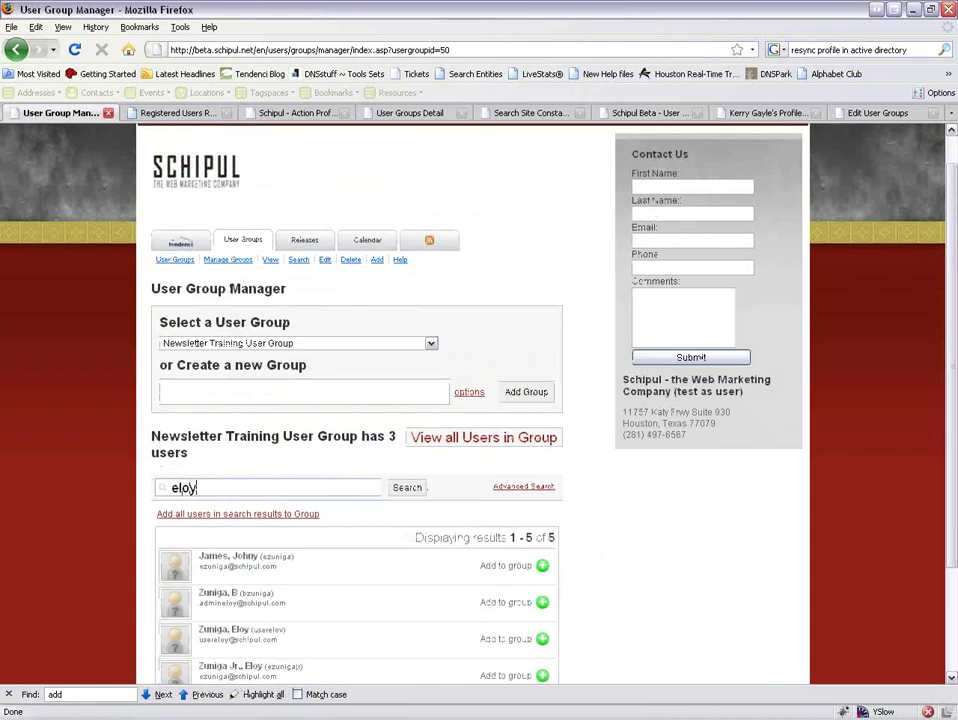
{"action": "scroll", "coordinate": [620, 611], "scroll_direction": "down", "scroll_amount": 3}
{"action": "left_click", "coordinate": [263, 589]}
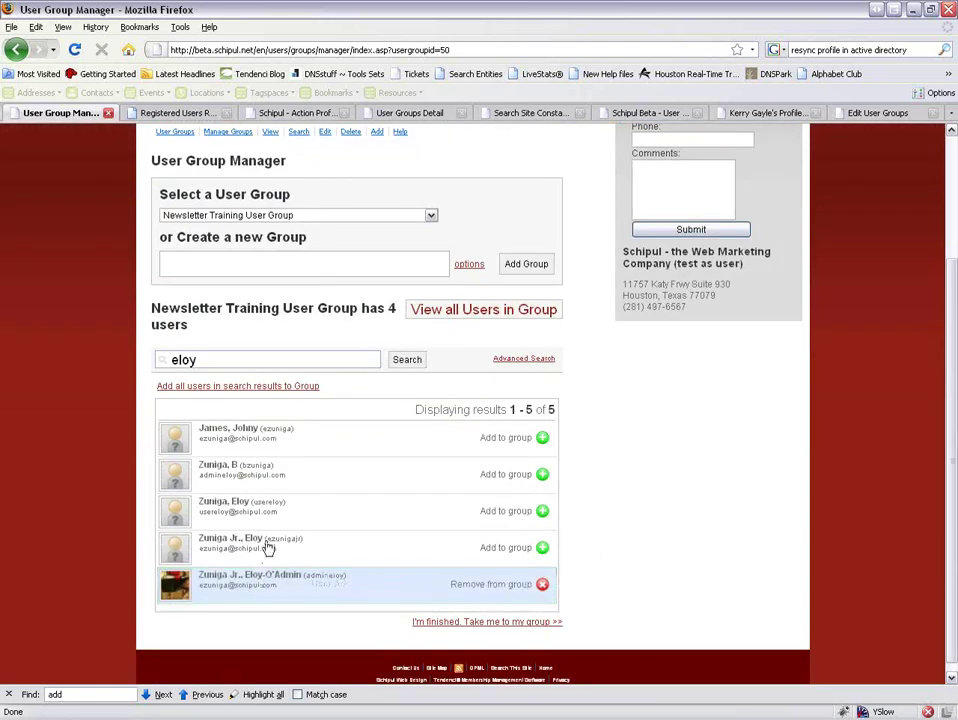
Search for jenny, browse the 64 matches, then clear the search box and expand Advanced Search.
{"action": "left_click_drag", "start_coordinate": [224, 357], "coordinate": [122, 352]}
{"action": "type", "text": "jenny"}
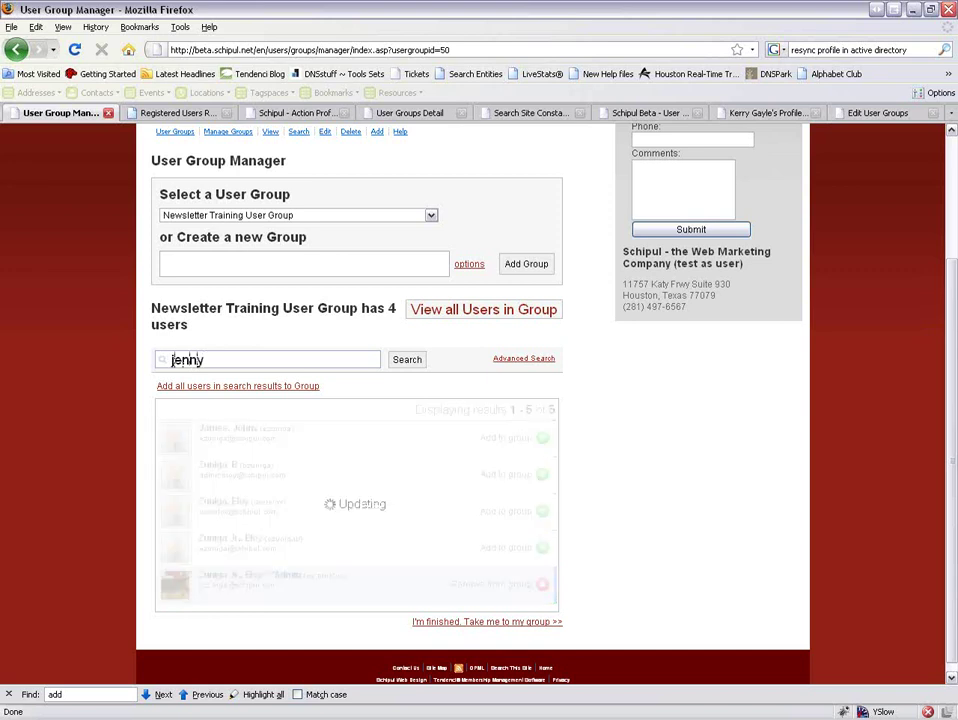
{"action": "scroll", "coordinate": [297, 552], "scroll_direction": "down", "scroll_amount": 3}
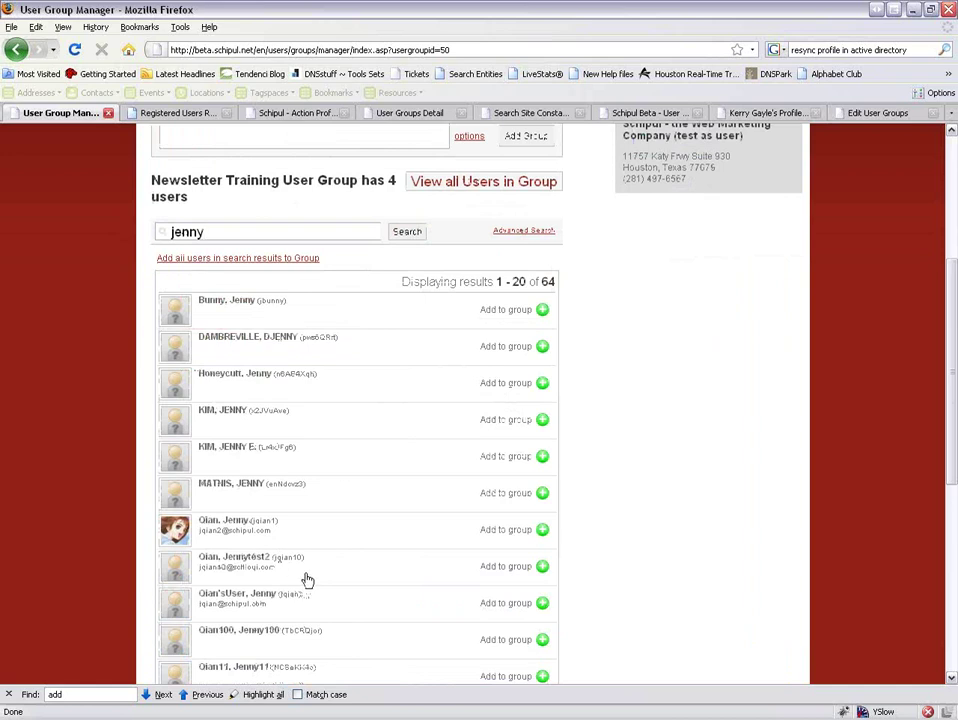
{"action": "scroll", "coordinate": [310, 590], "scroll_direction": "down", "scroll_amount": 1}
{"action": "scroll", "coordinate": [318, 598], "scroll_direction": "down", "scroll_amount": 8}
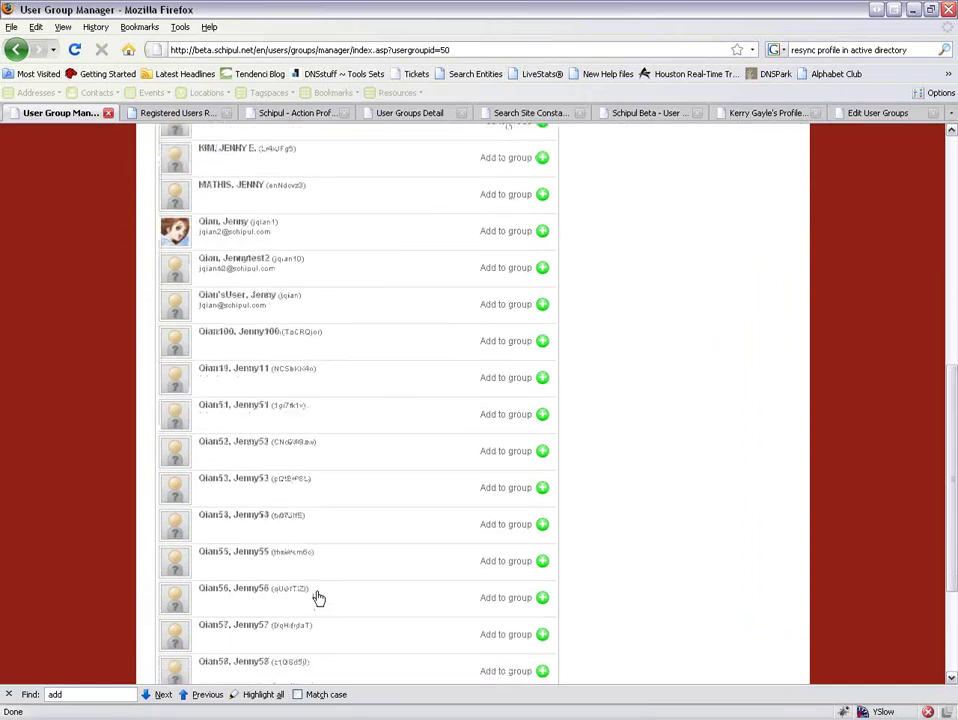
{"action": "scroll", "coordinate": [317, 596], "scroll_direction": "up", "scroll_amount": 8}
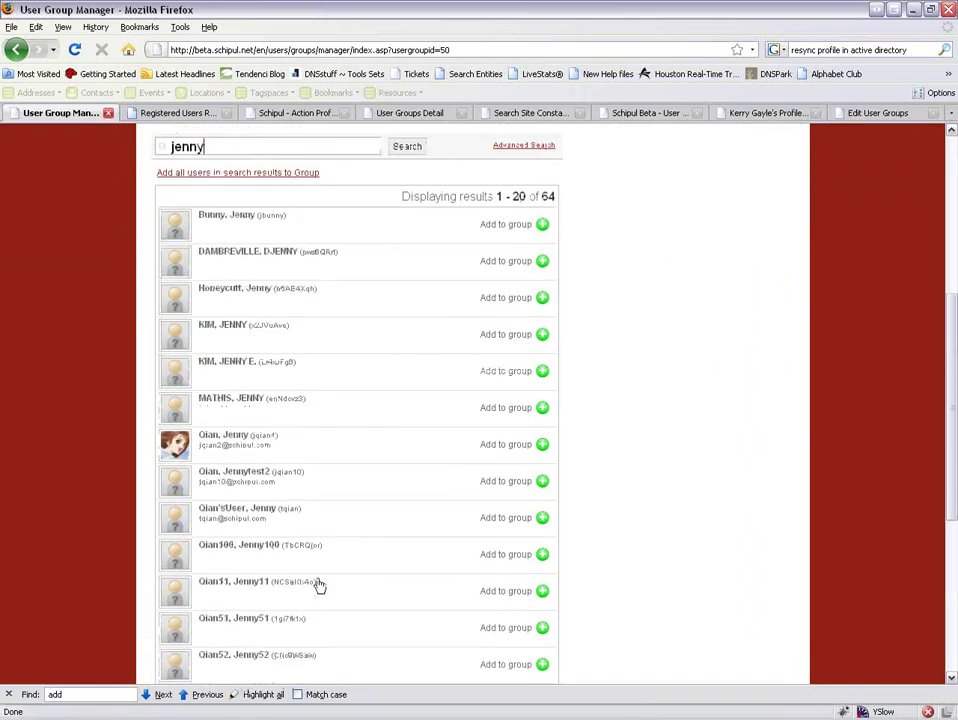
{"action": "scroll", "coordinate": [271, 298], "scroll_direction": "up", "scroll_amount": 2}
{"action": "left_click_drag", "start_coordinate": [222, 276], "coordinate": [165, 275]}
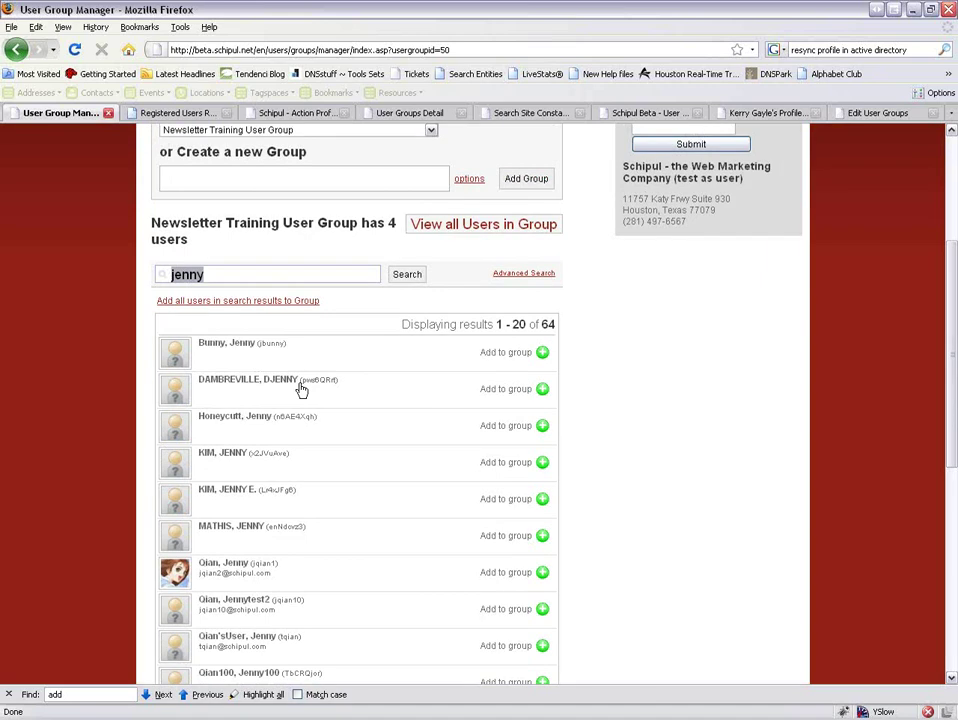
{"action": "key", "text": "BackSpace"}
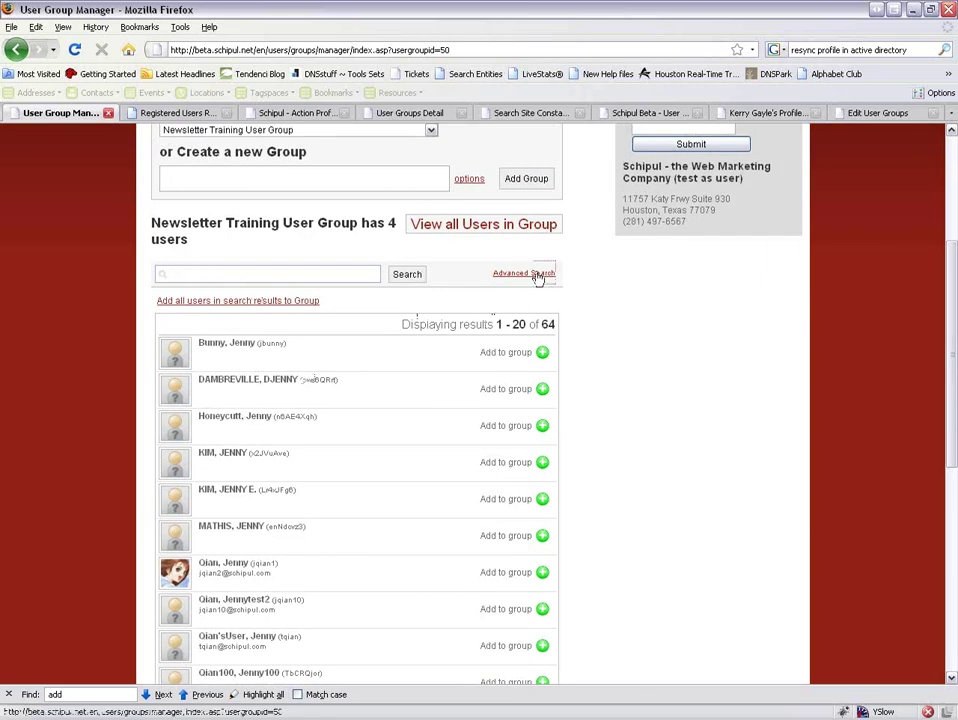
{"action": "left_click", "coordinate": [540, 273]}
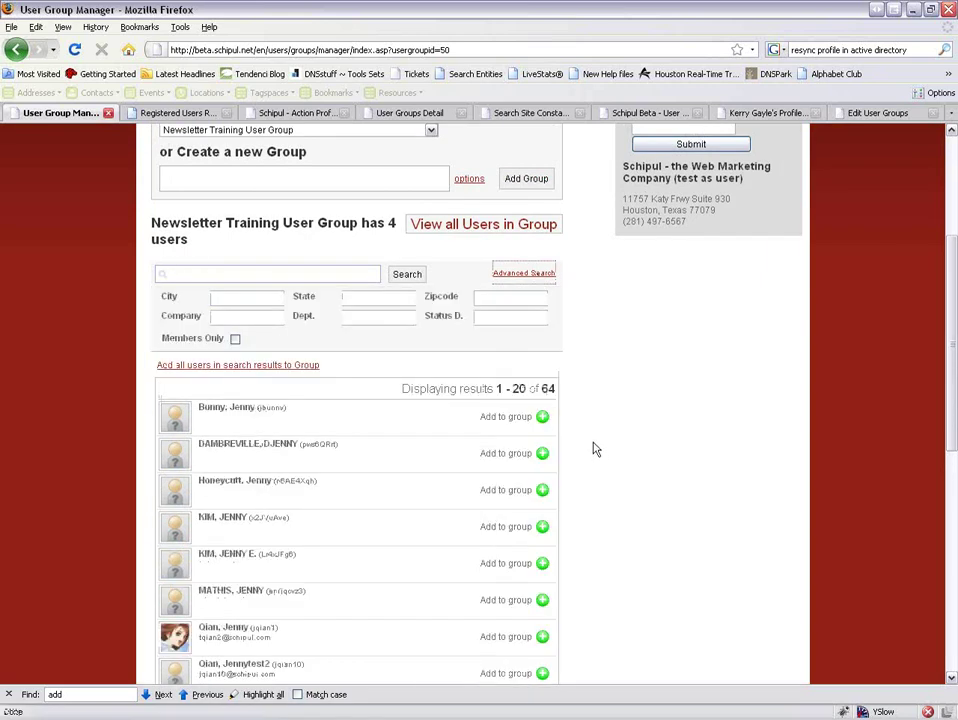
Search the member list for houston.
{"action": "left_click", "coordinate": [291, 275]}
{"action": "type", "text": "houston"}
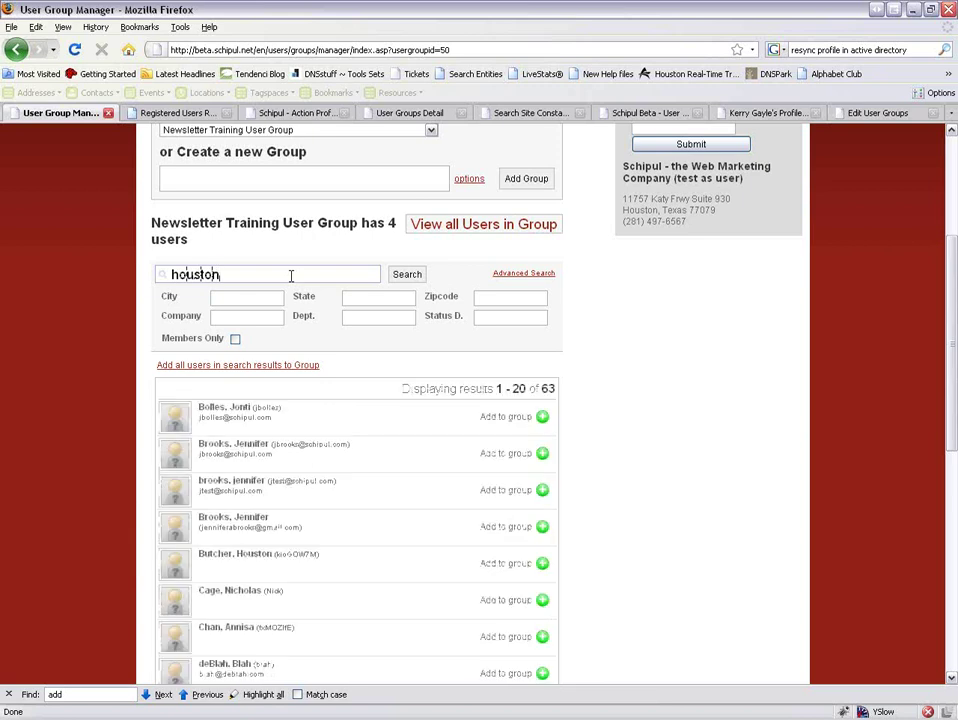
{"action": "scroll", "coordinate": [291, 276], "scroll_direction": "down", "scroll_amount": 5}
{"action": "scroll", "coordinate": [327, 336], "scroll_direction": "up", "scroll_amount": 3}
{"action": "left_click_drag", "start_coordinate": [233, 227], "coordinate": [136, 224]}
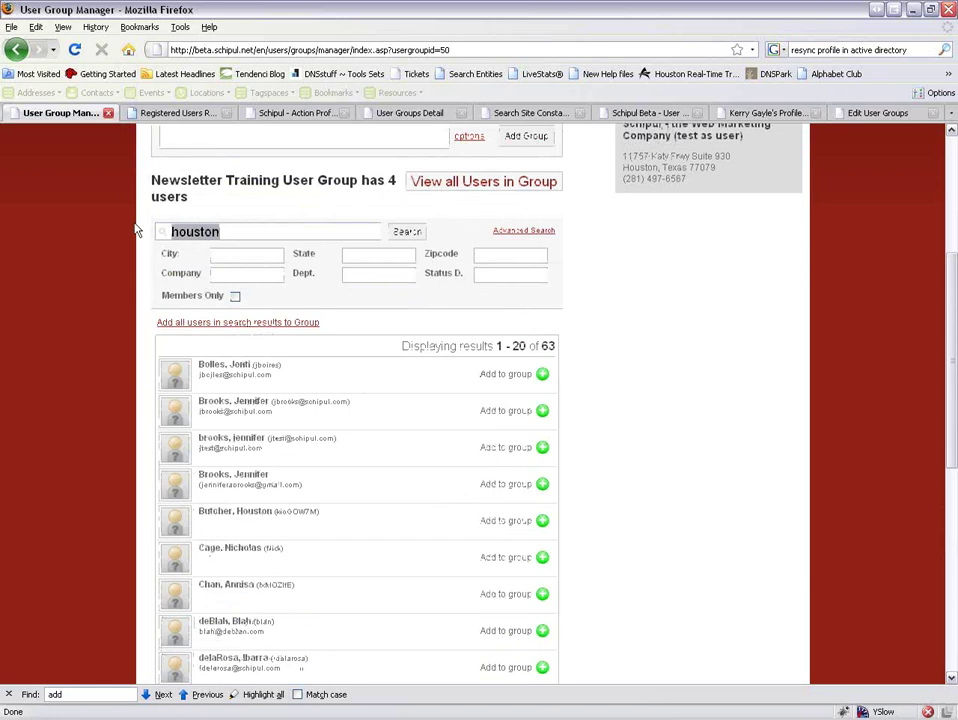
Search for san francisco (no matches) and open the Tendenci home page in a new tab.
{"action": "type", "text": "san francisco"}
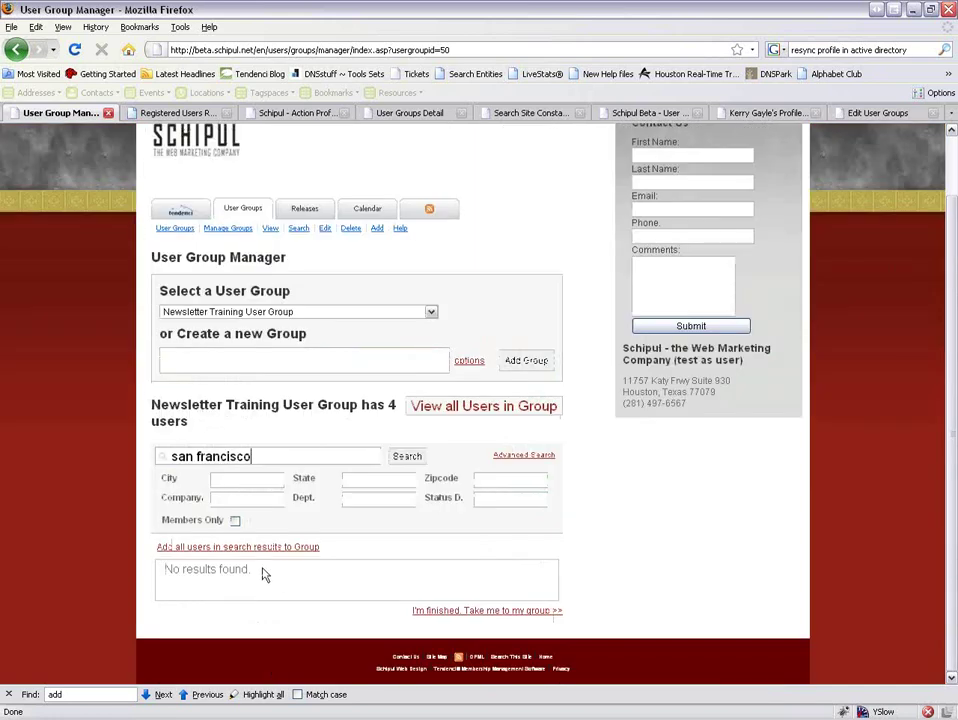
{"action": "left_click_drag", "start_coordinate": [258, 456], "coordinate": [172, 455]}
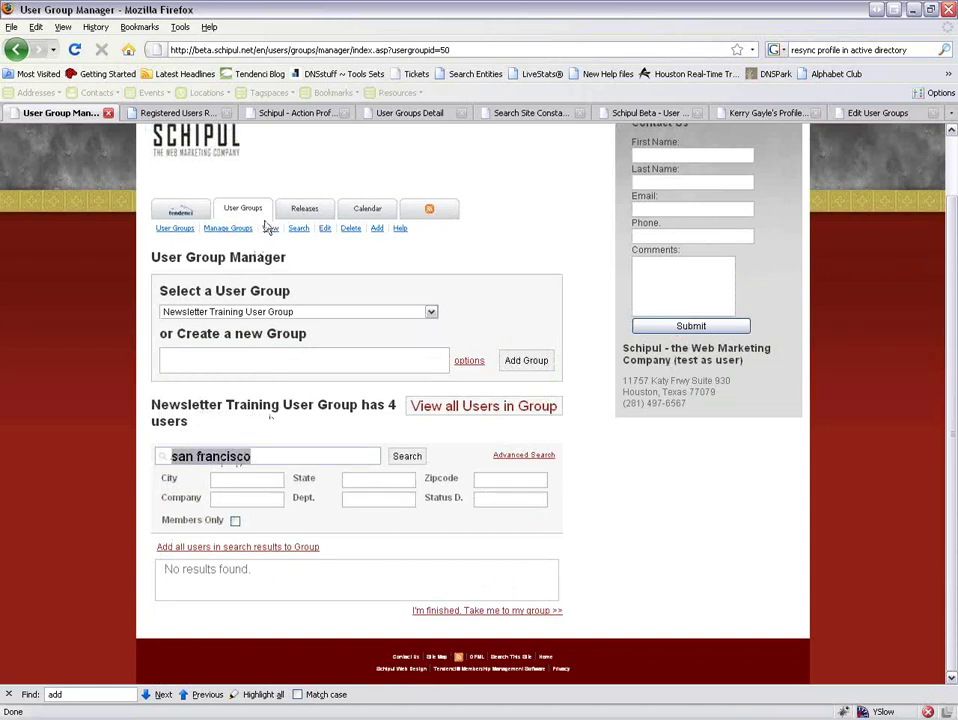
{"action": "middle_click", "coordinate": [192, 214]}
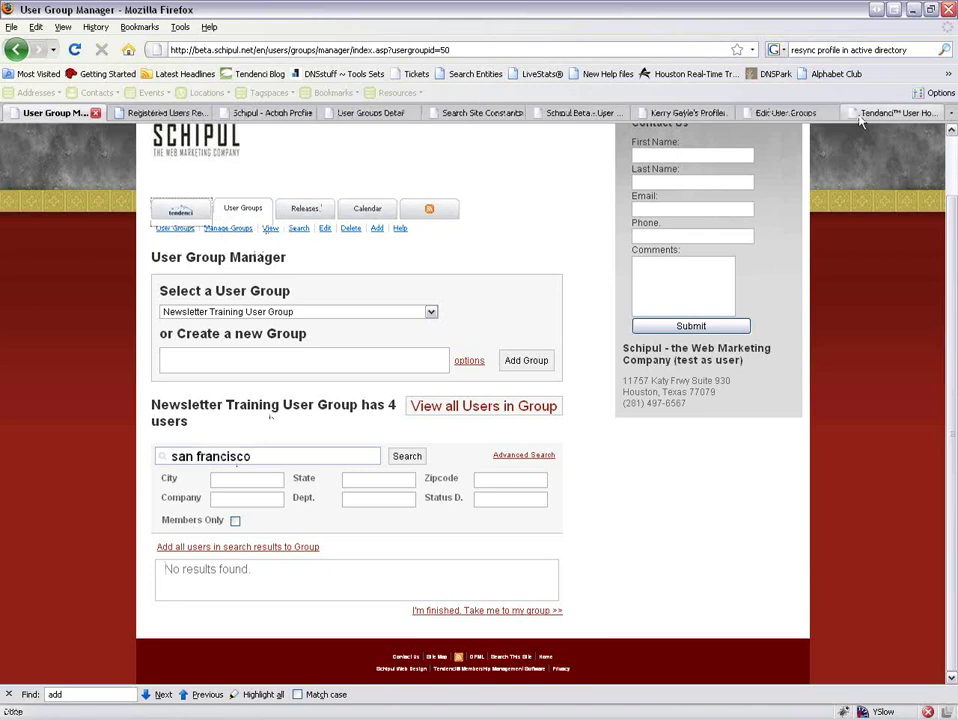
{"action": "left_click", "coordinate": [858, 115]}
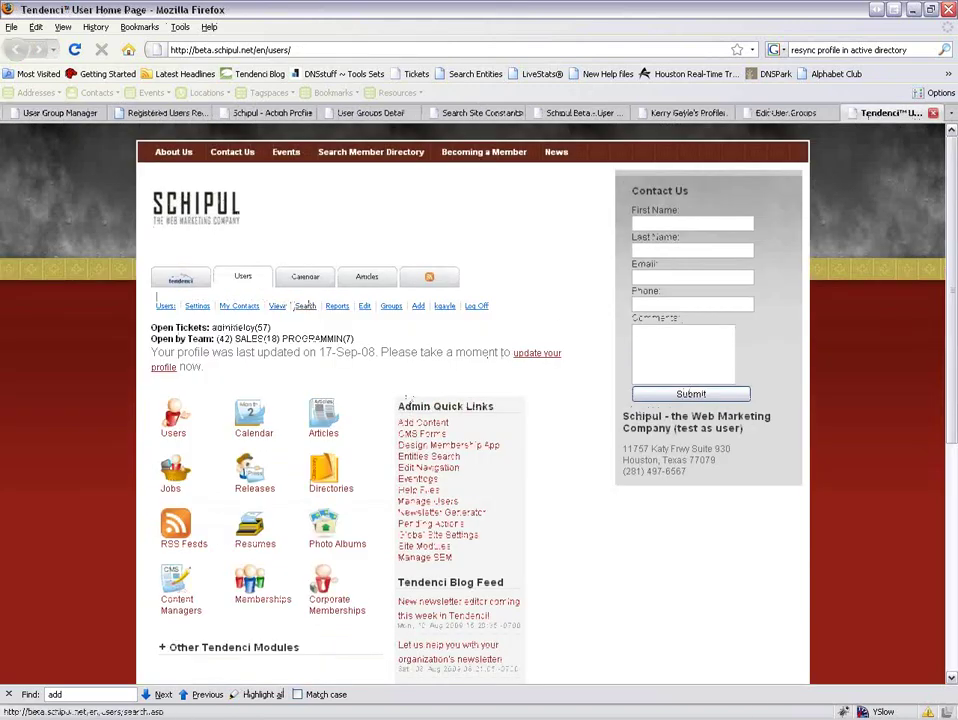
Search users, open the logged-in user's own profile, and start editing the record.
{"action": "left_click", "coordinate": [305, 306]}
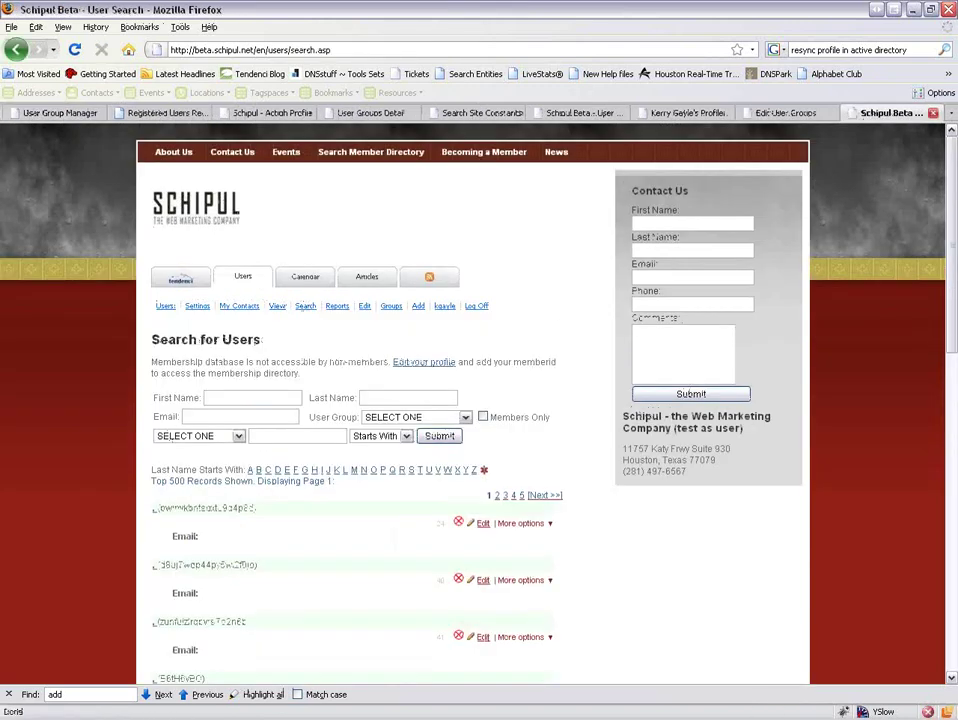
{"action": "left_click", "coordinate": [444, 306]}
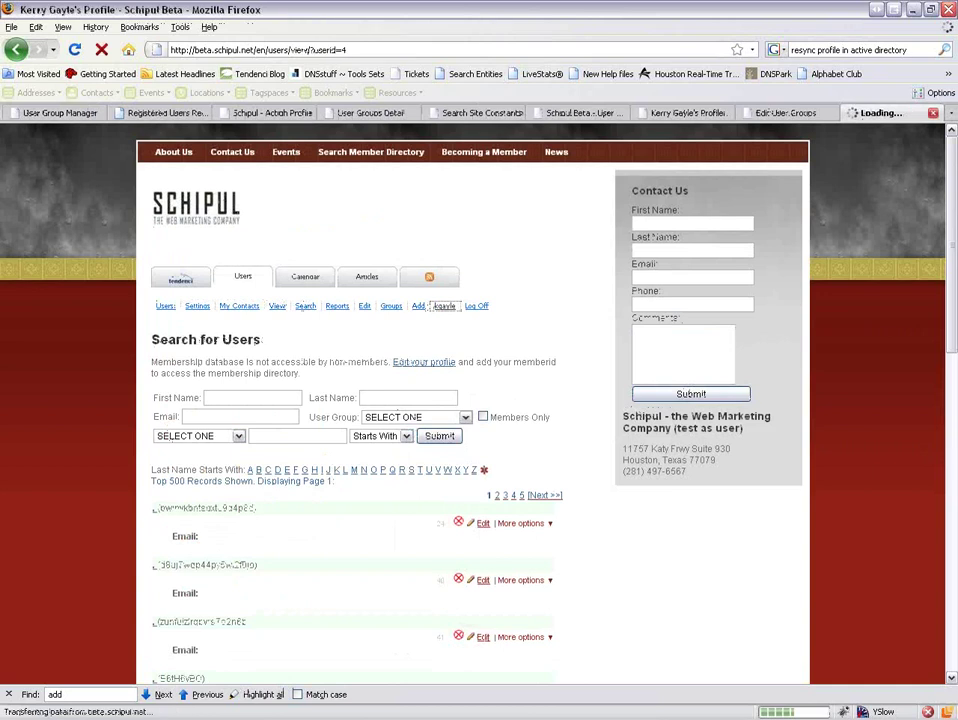
{"action": "left_click", "coordinate": [490, 346]}
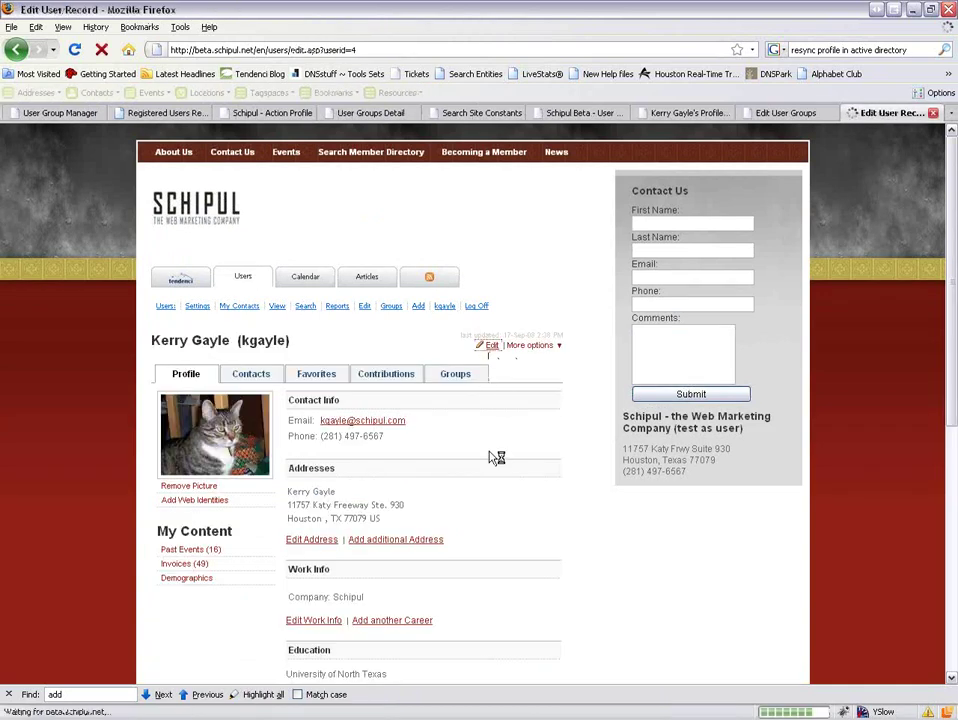
Set the profile's Functional Title to Lawyer and submit the changes.
{"action": "scroll", "coordinate": [497, 457], "scroll_direction": "down", "scroll_amount": 2}
{"action": "left_click", "coordinate": [316, 462]}
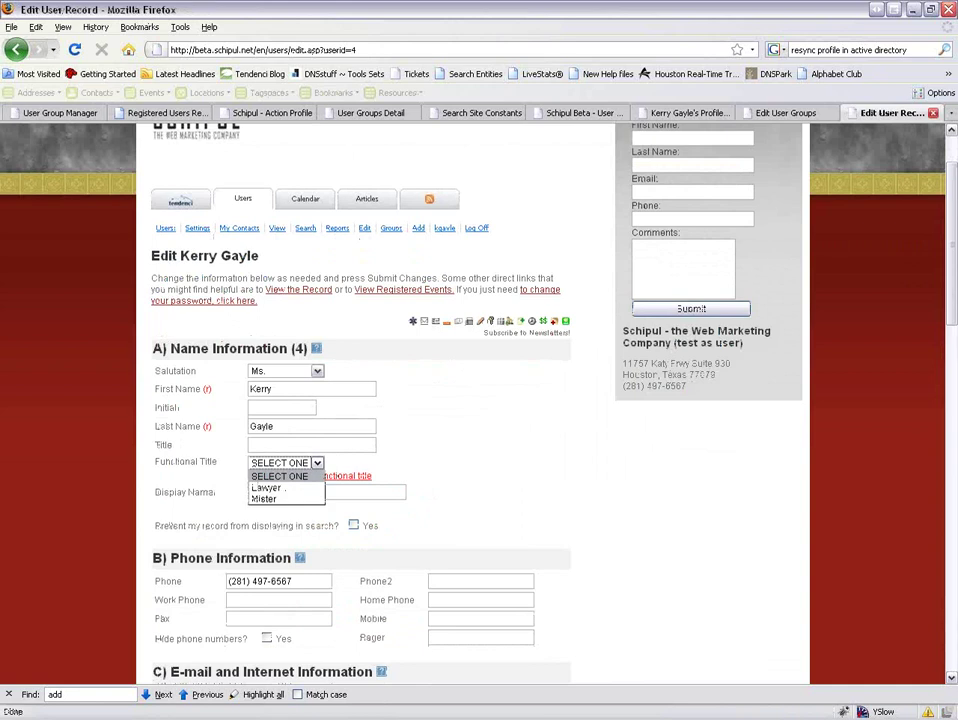
{"action": "left_click", "coordinate": [294, 489]}
{"action": "scroll", "coordinate": [533, 452], "scroll_direction": "down", "scroll_amount": 20}
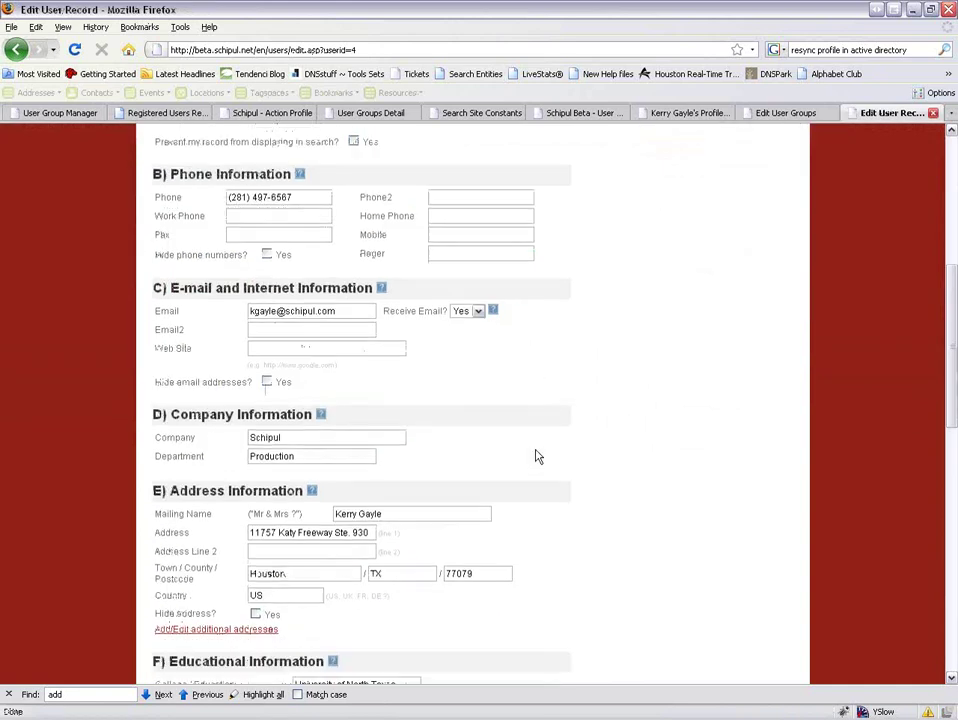
{"action": "left_click", "coordinate": [404, 624]}
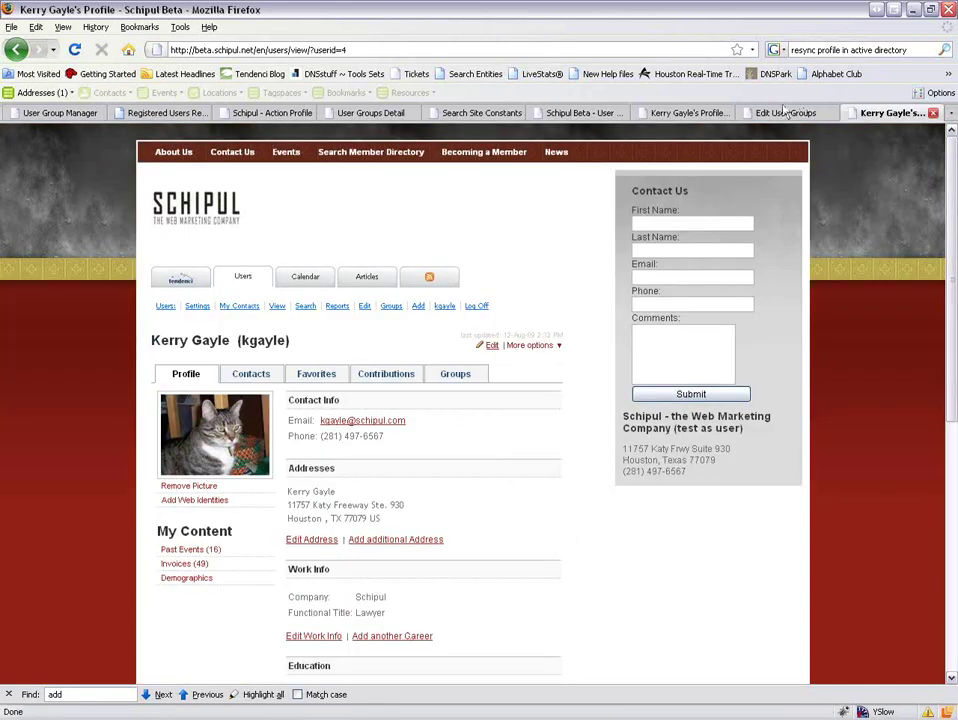
Step through the open tabs back to the User Group Manager and select the san francisco search term.
{"action": "left_click", "coordinate": [778, 114]}
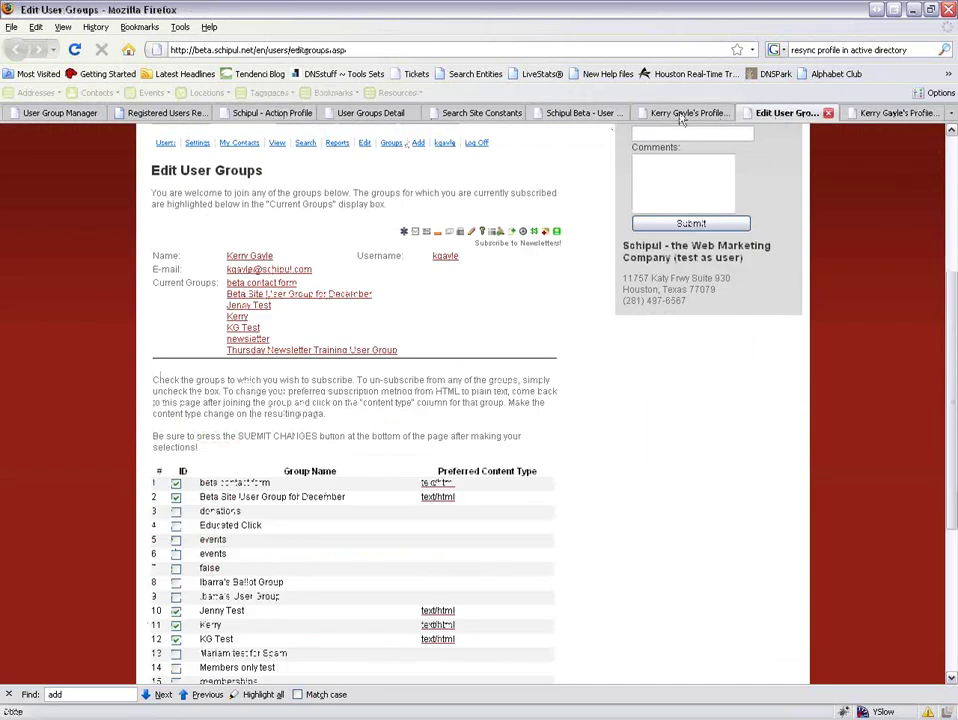
{"action": "left_click", "coordinate": [577, 114]}
{"action": "left_click", "coordinate": [480, 114]}
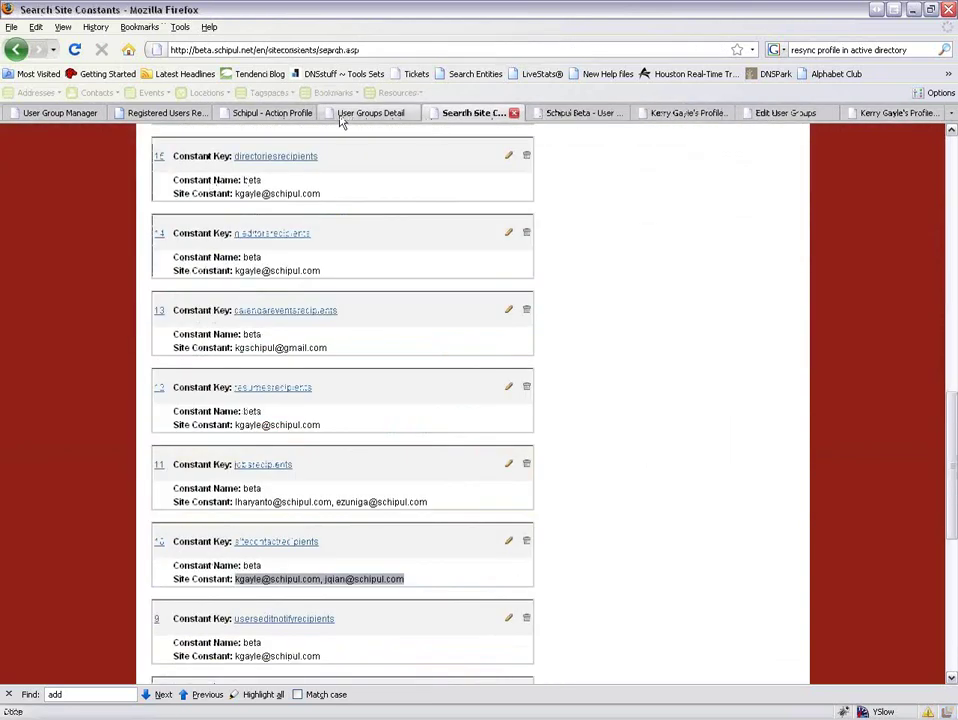
{"action": "left_click", "coordinate": [345, 116]}
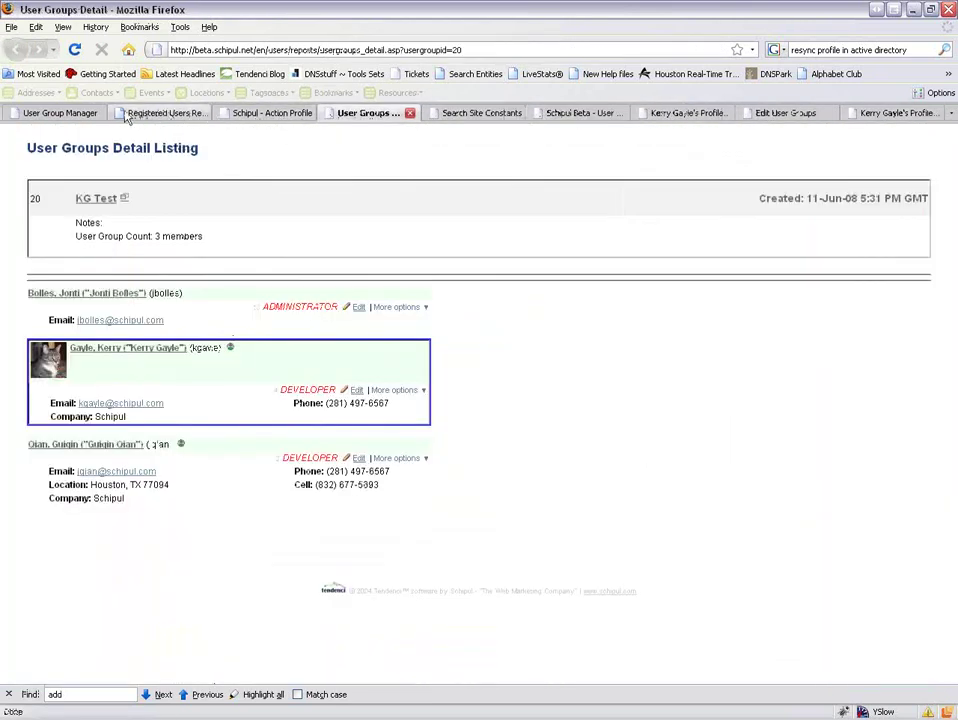
{"action": "left_click", "coordinate": [60, 114]}
{"action": "left_click_drag", "start_coordinate": [252, 456], "coordinate": [168, 456]}
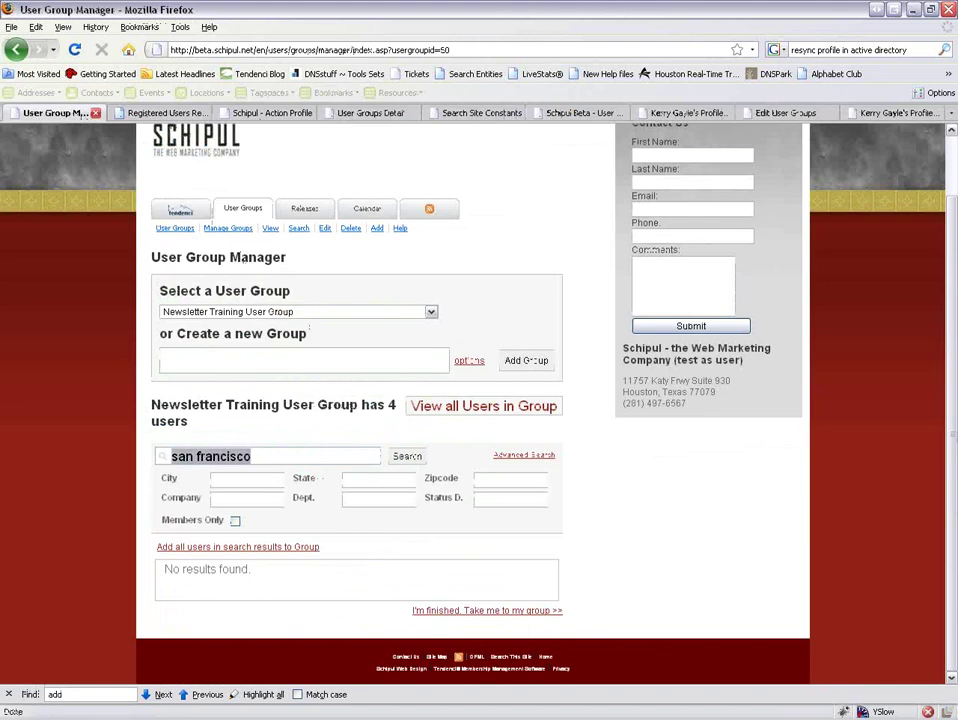
Search the users for 'lawyer', then replace the search term with 'tx'.
{"action": "type", "text": "lawyer"}
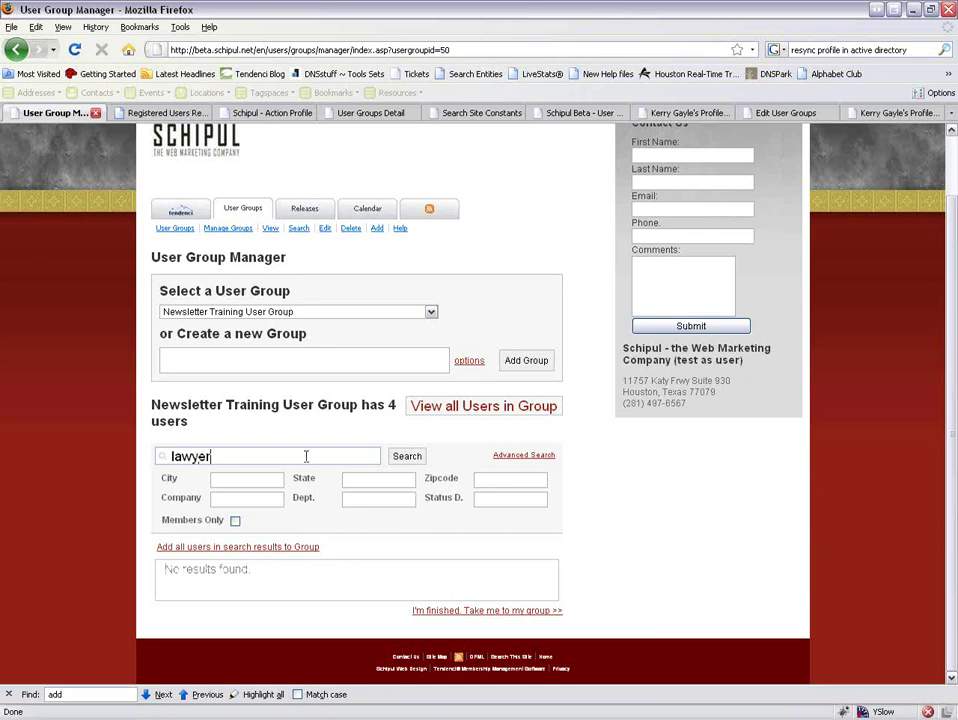
{"action": "left_click_drag", "start_coordinate": [252, 455], "coordinate": [170, 456]}
{"action": "type", "text": "tx"}
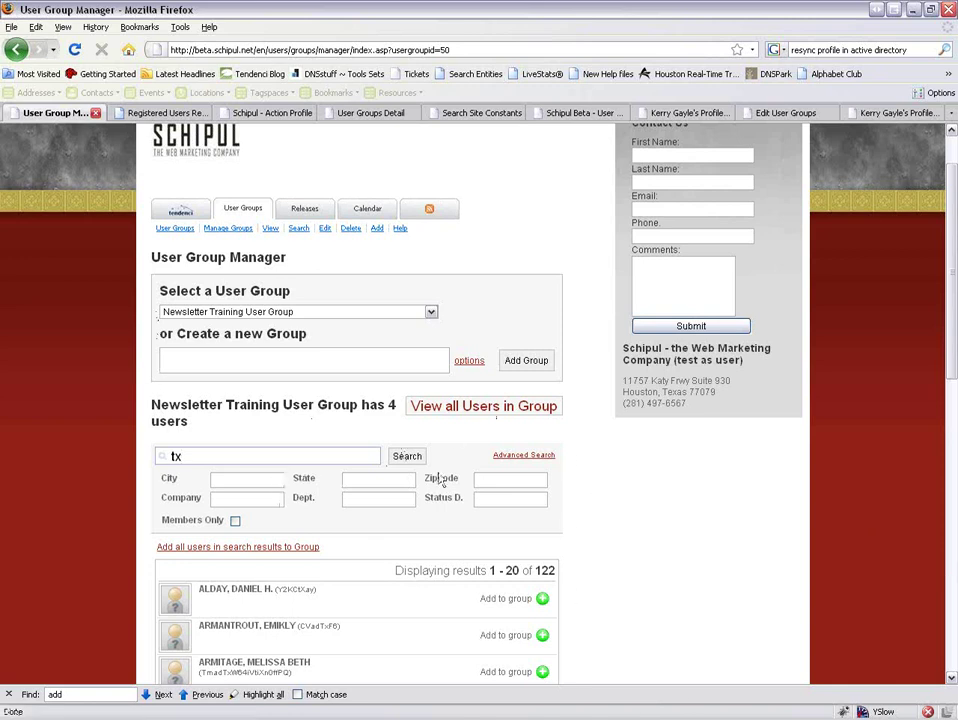
List the Newsletter Training User Group's four users and finish to the group's overview page.
{"action": "left_click", "coordinate": [470, 408]}
{"action": "scroll", "coordinate": [605, 475], "scroll_direction": "down", "scroll_amount": 3}
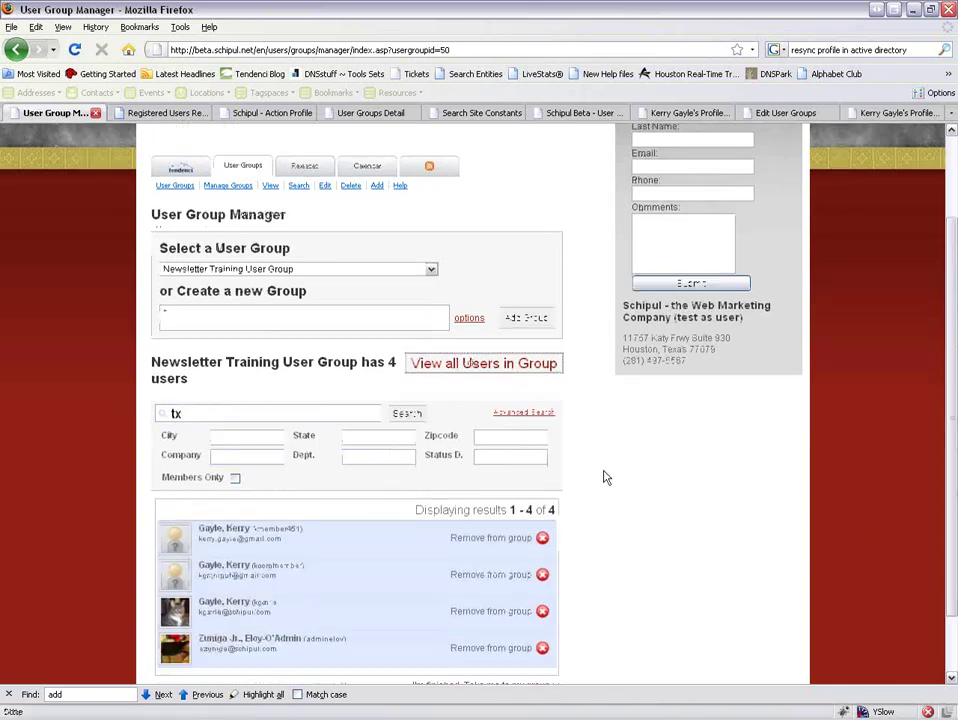
{"action": "left_click", "coordinate": [520, 611]}
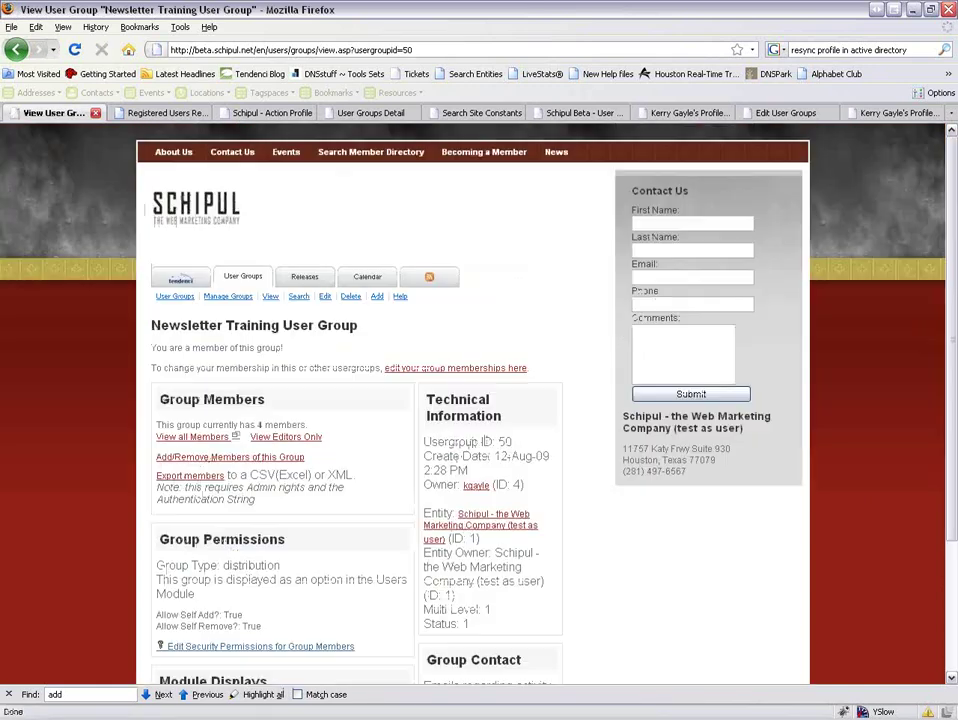
{"action": "scroll", "coordinate": [480, 600], "scroll_direction": "down", "scroll_amount": 3}
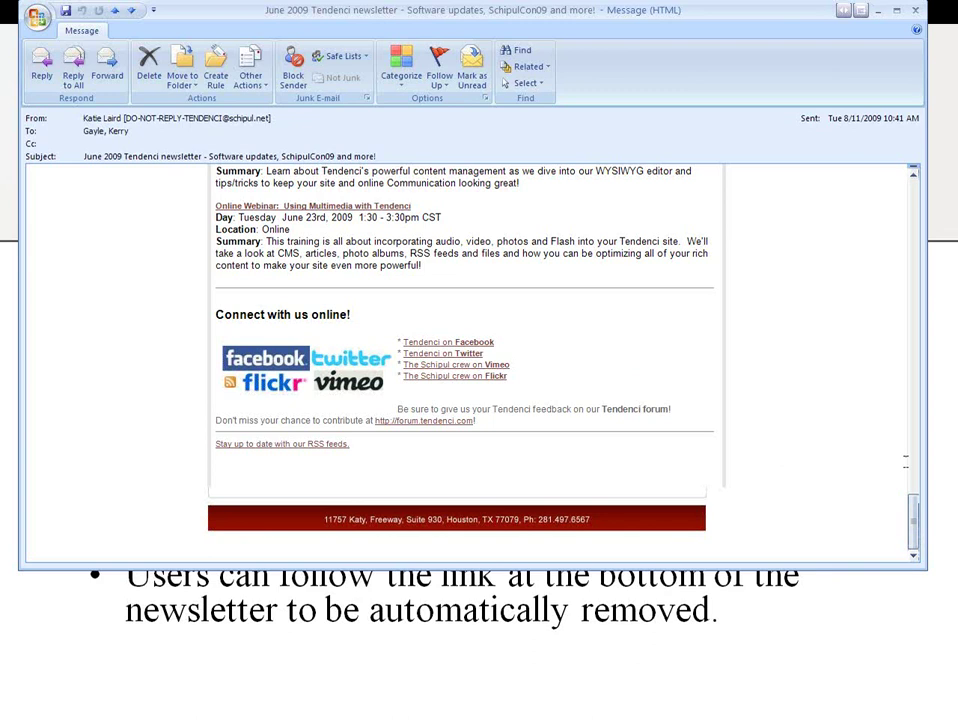
Close the June 2009 newsletter and highlight 'Staff' among the BOMA BUZZ footer's unsubscribe links.
{"action": "left_click", "coordinate": [919, 18]}
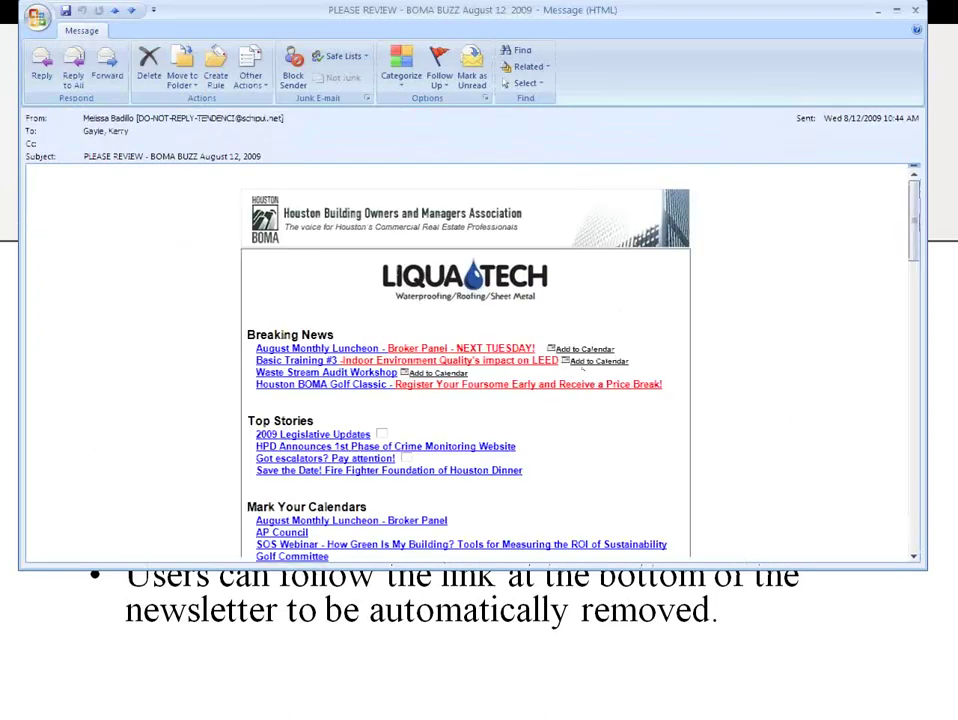
{"action": "scroll", "coordinate": [466, 360], "scroll_direction": "down", "scroll_amount": 15}
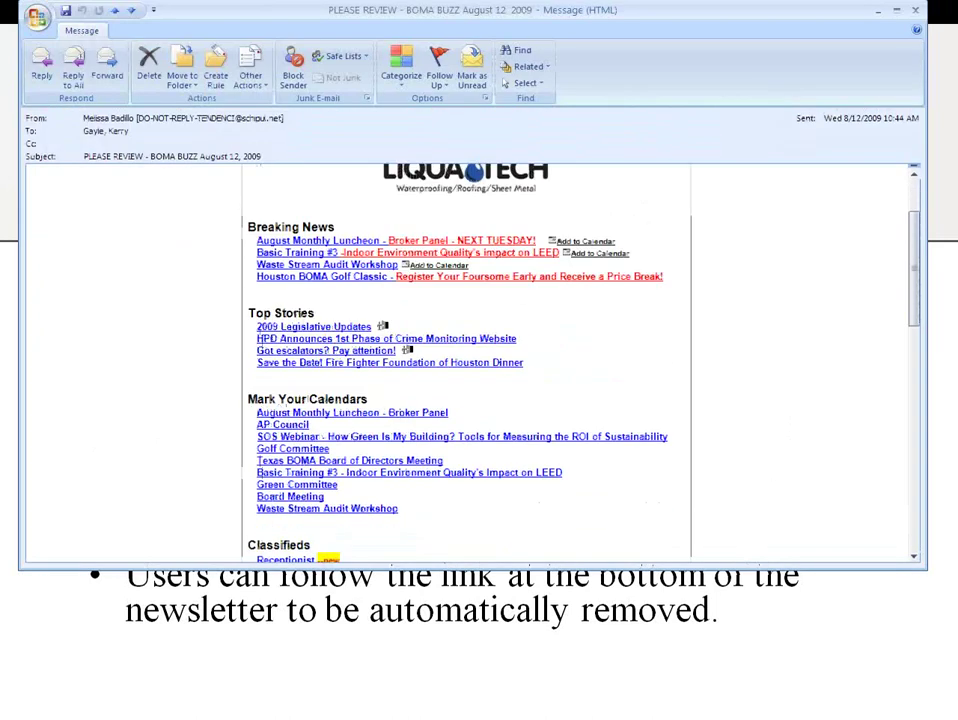
{"action": "scroll", "coordinate": [466, 360], "scroll_direction": "down", "scroll_amount": 15}
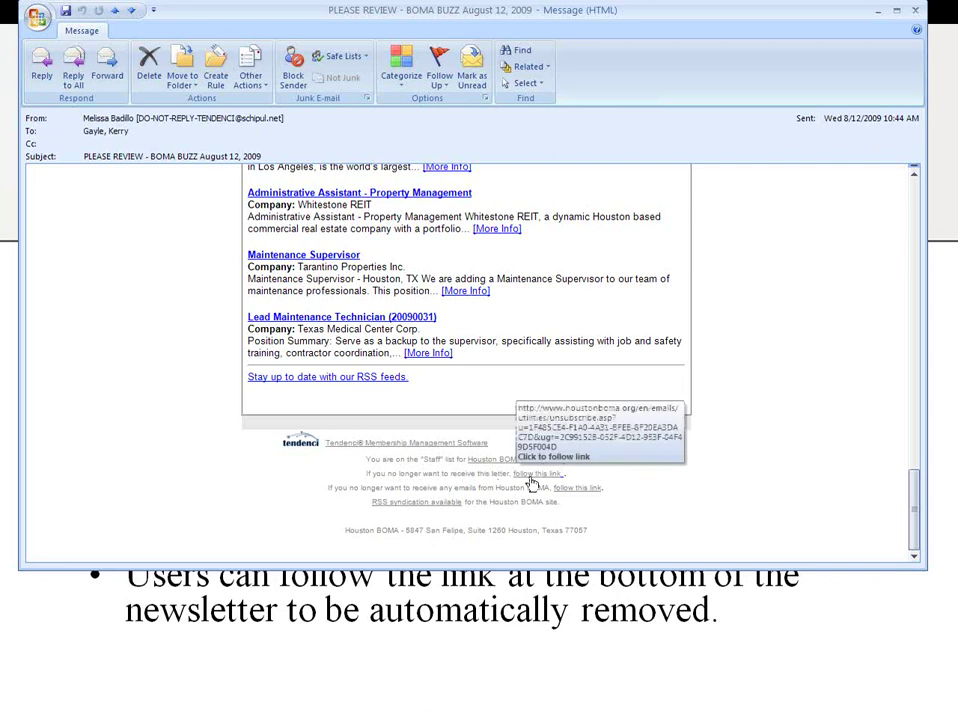
{"action": "double_click", "coordinate": [440, 459]}
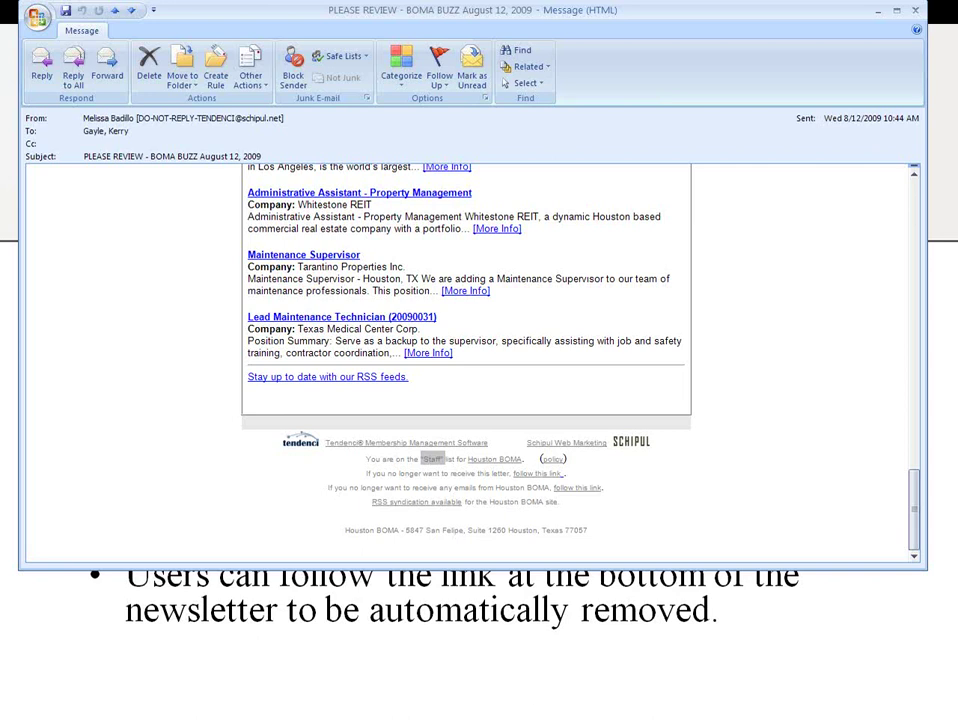
{"action": "key", "text": "alt+Tab"}
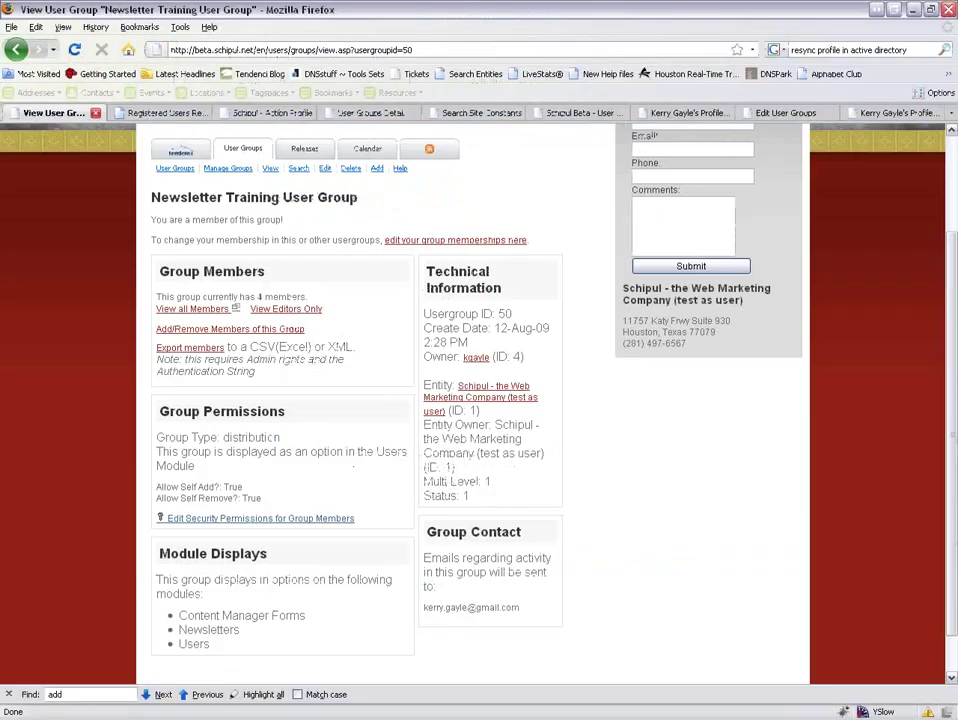
Check a member's profile details, then list all four Newsletter Training User Group members.
{"action": "left_click", "coordinate": [700, 112]}
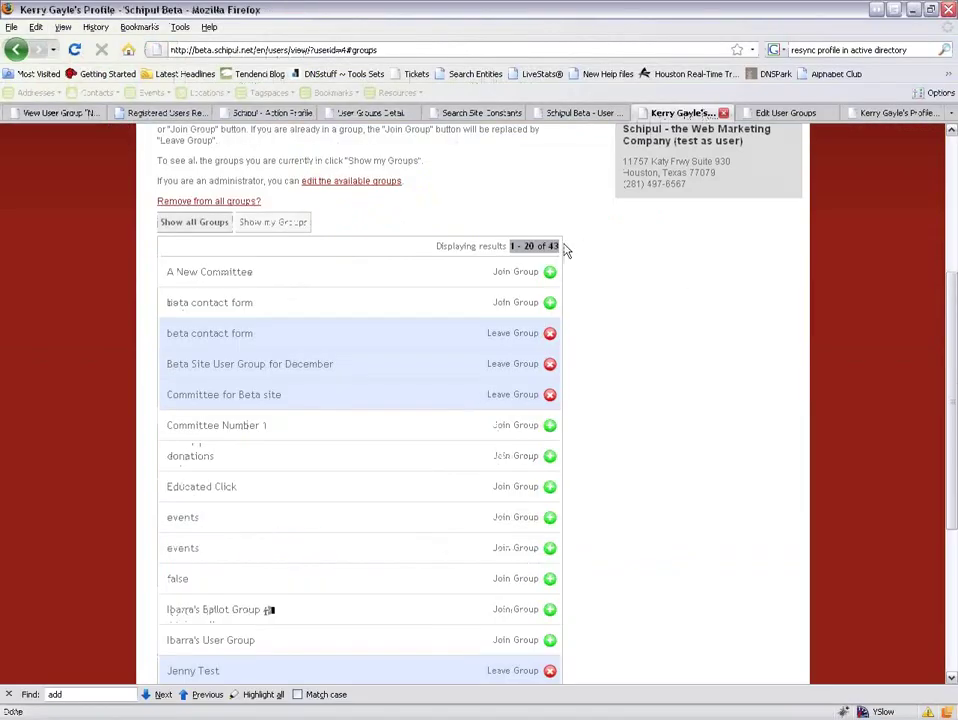
{"action": "left_click", "coordinate": [205, 175]}
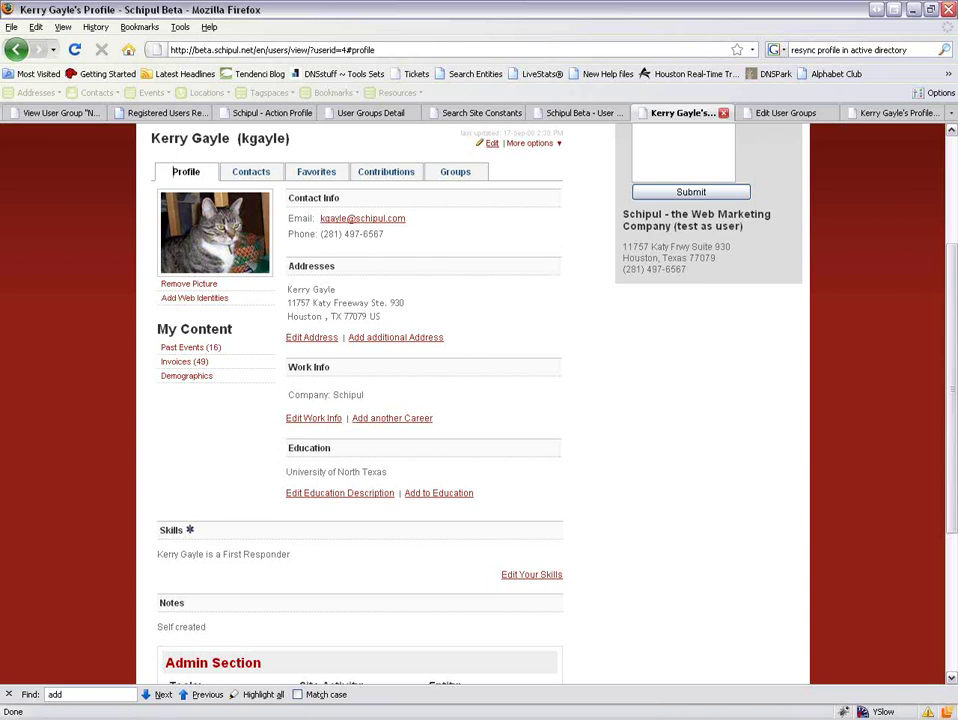
{"action": "left_click", "coordinate": [58, 113]}
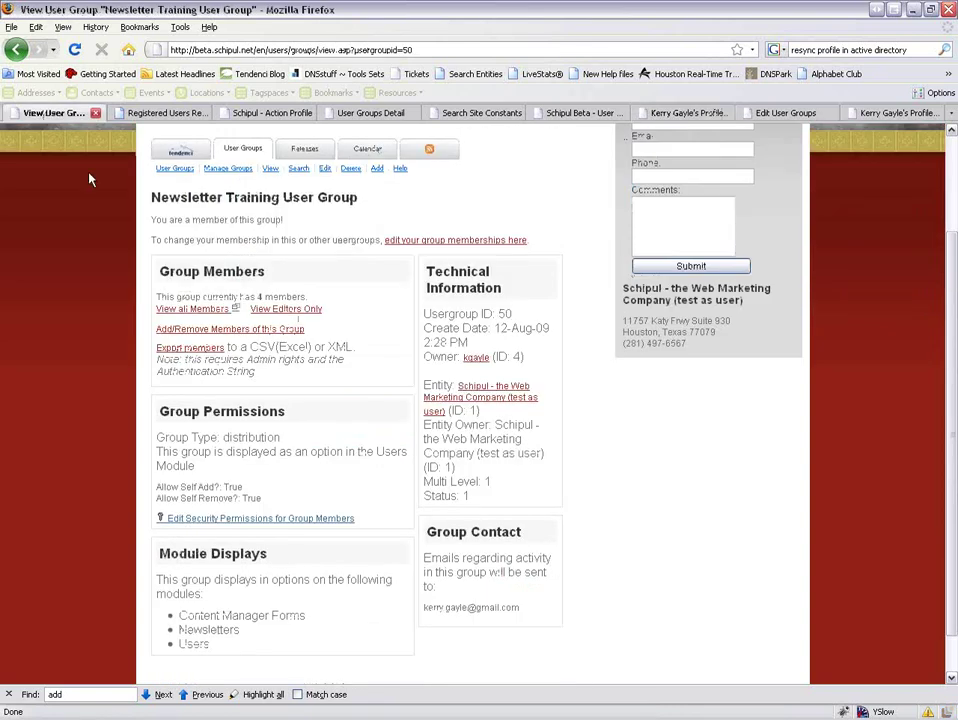
{"action": "left_click", "coordinate": [191, 309]}
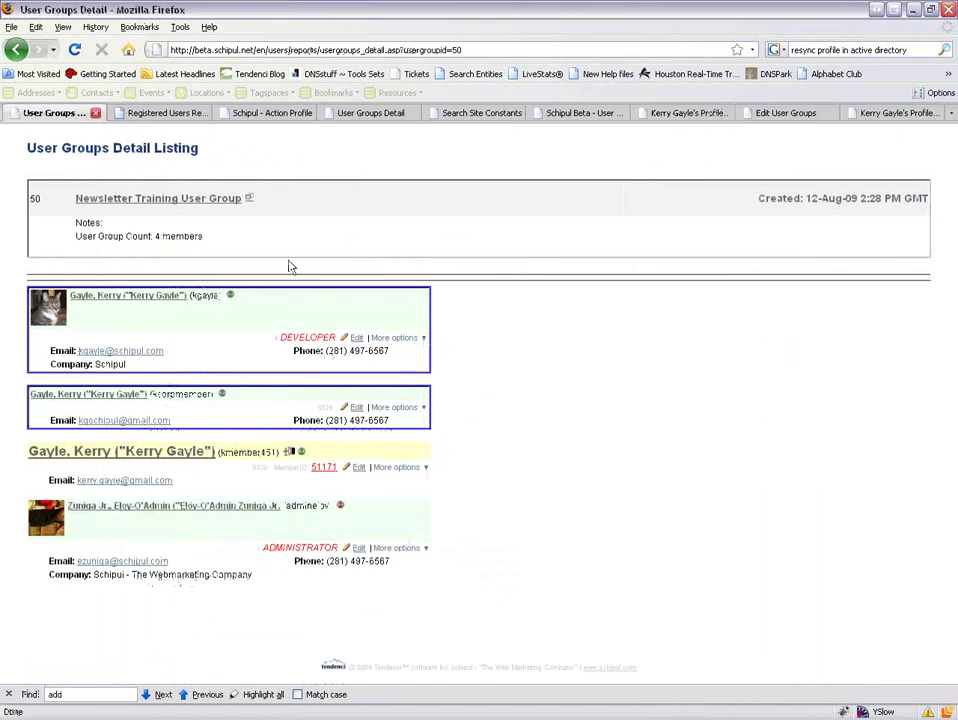
Set the third member's Receive Email to No and submit the changes.
{"action": "left_click", "coordinate": [359, 468]}
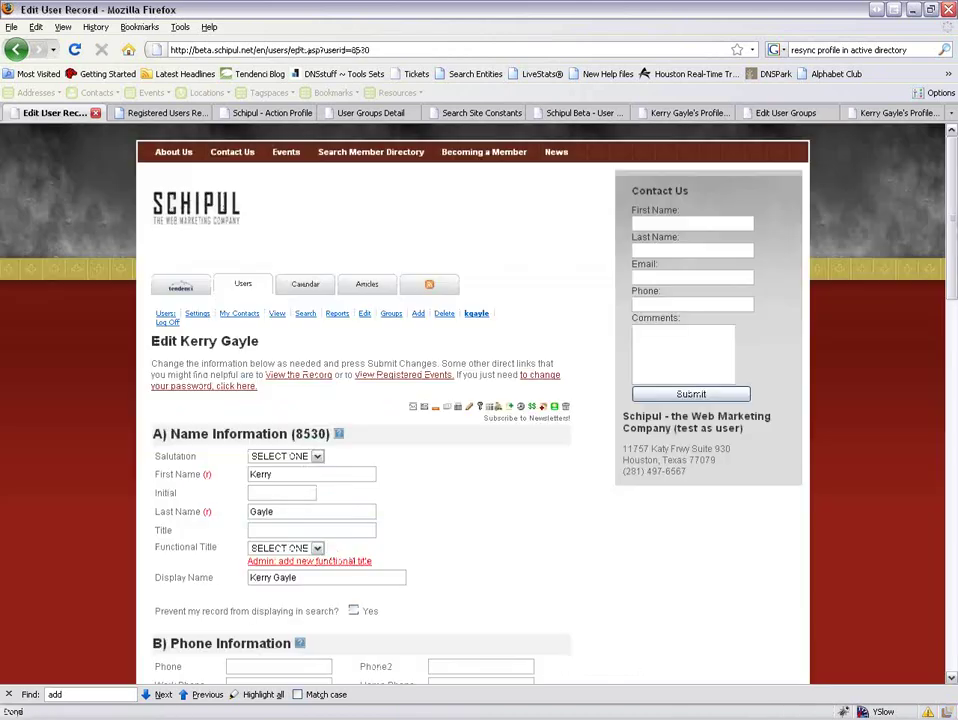
{"action": "scroll", "coordinate": [483, 500], "scroll_direction": "down", "scroll_amount": 5}
{"action": "left_click", "coordinate": [477, 482]}
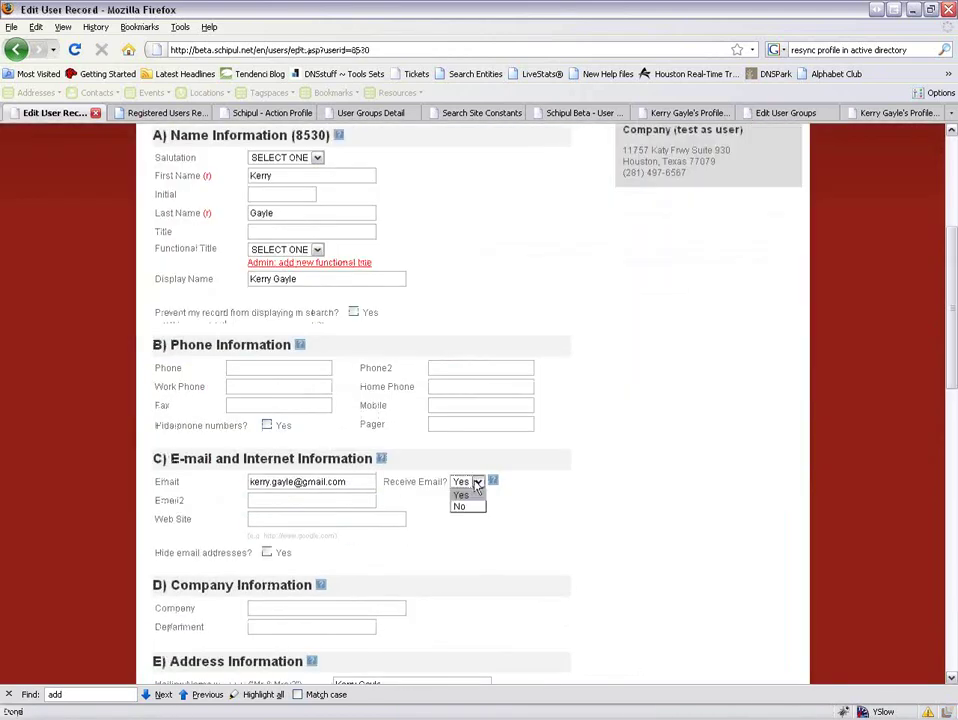
{"action": "left_click", "coordinate": [468, 506]}
{"action": "scroll", "coordinate": [530, 530], "scroll_direction": "down", "scroll_amount": 5}
{"action": "scroll", "coordinate": [530, 530], "scroll_direction": "down", "scroll_amount": 10}
{"action": "left_click", "coordinate": [404, 578]}
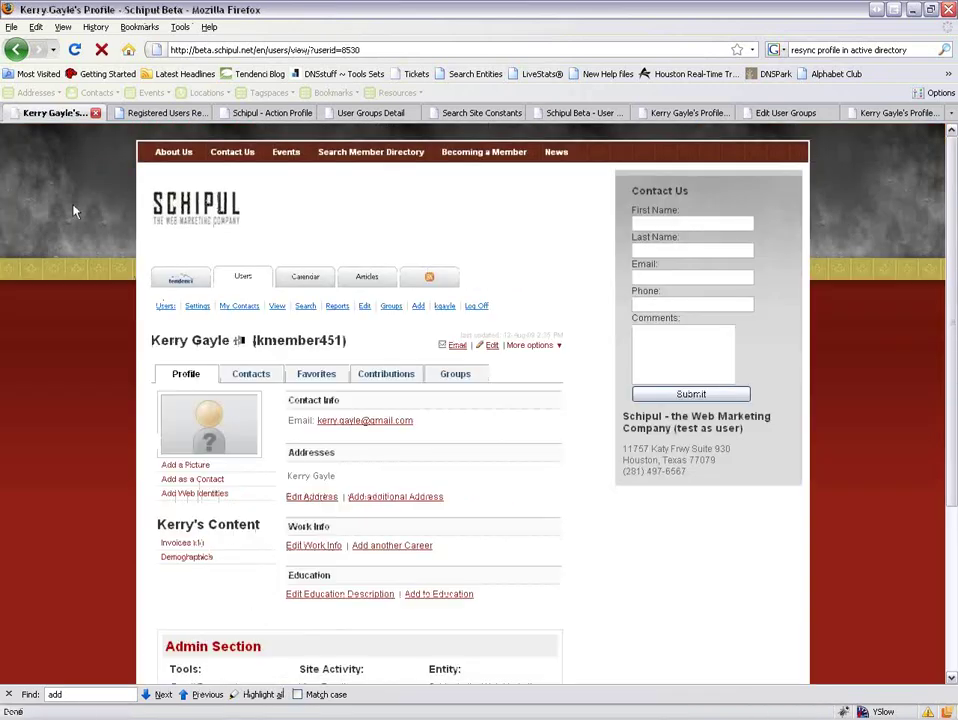
Go back to the Newsletter Training User Group page and list all its members again.
{"action": "left_click", "coordinate": [40, 49]}
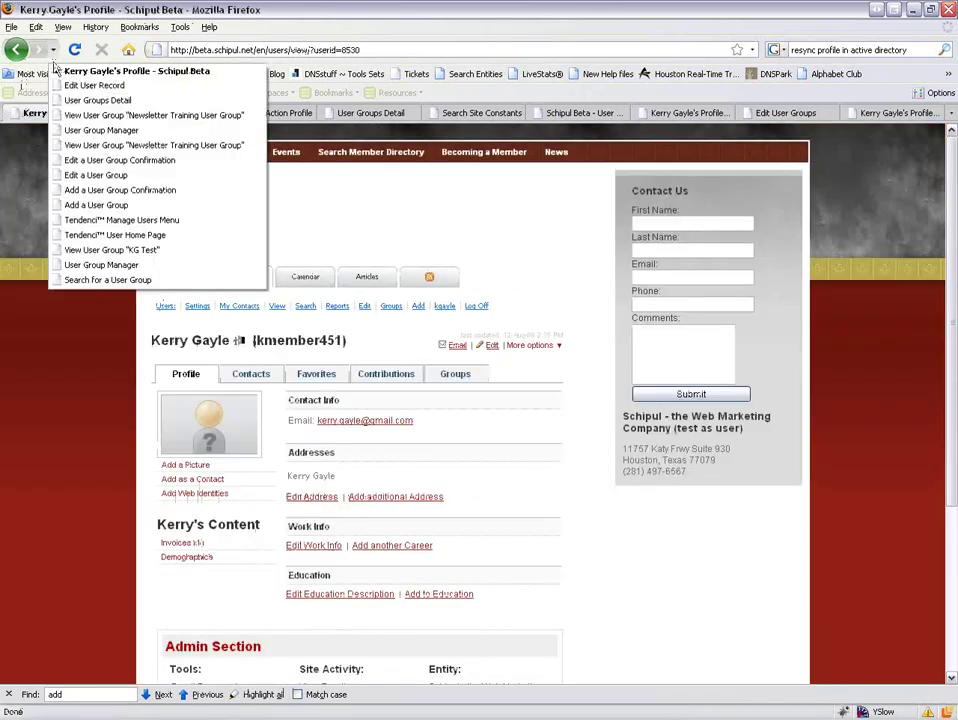
{"action": "left_click", "coordinate": [55, 115]}
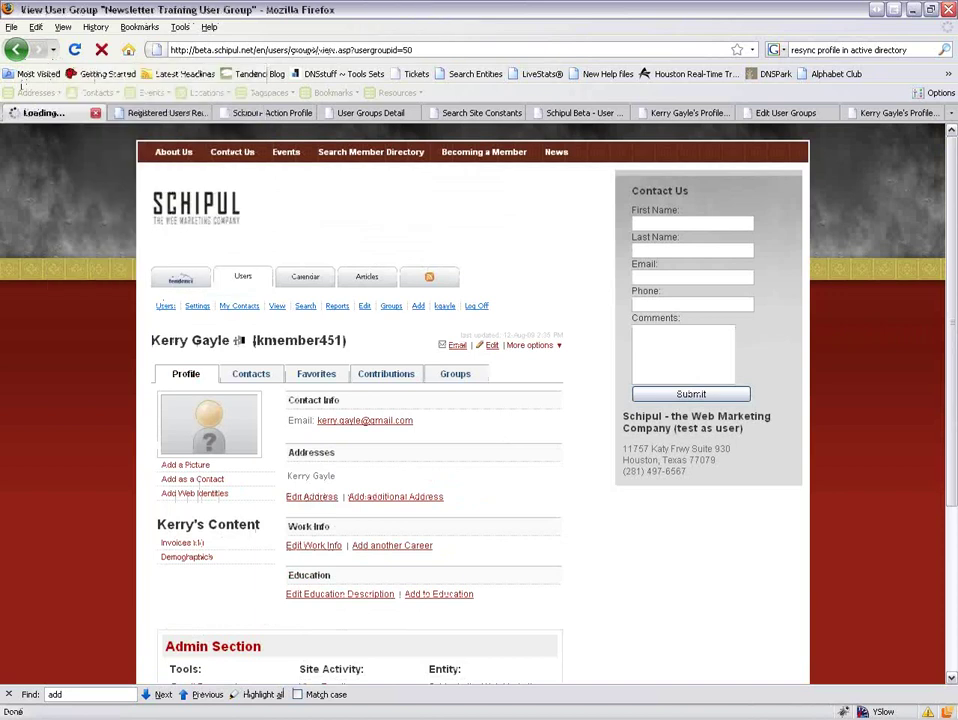
{"action": "left_click", "coordinate": [208, 313]}
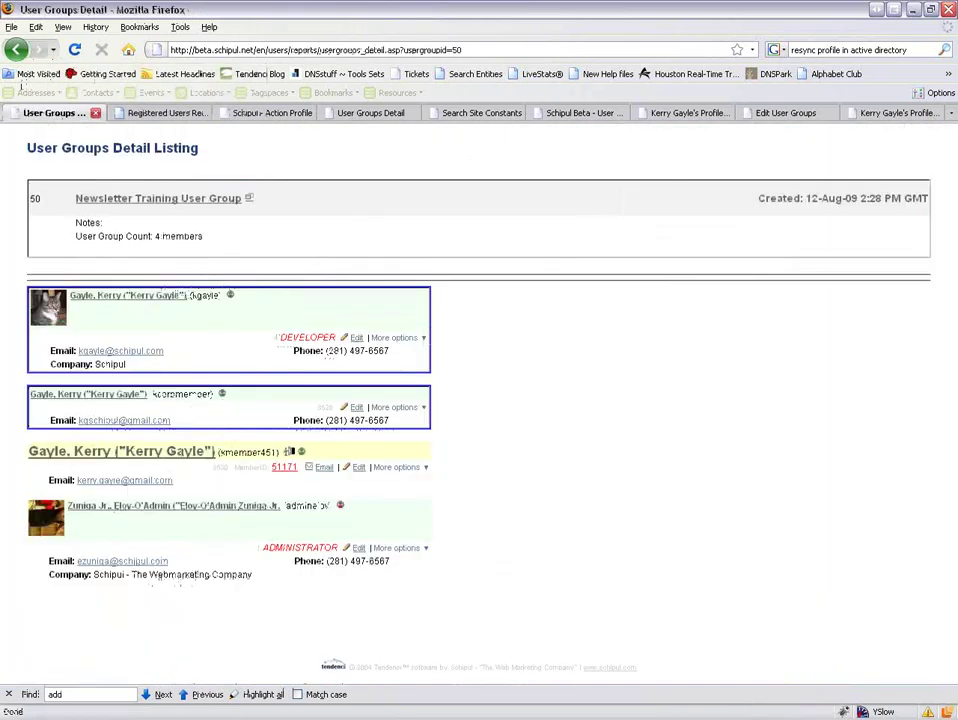
{"action": "left_click", "coordinate": [74, 49]}
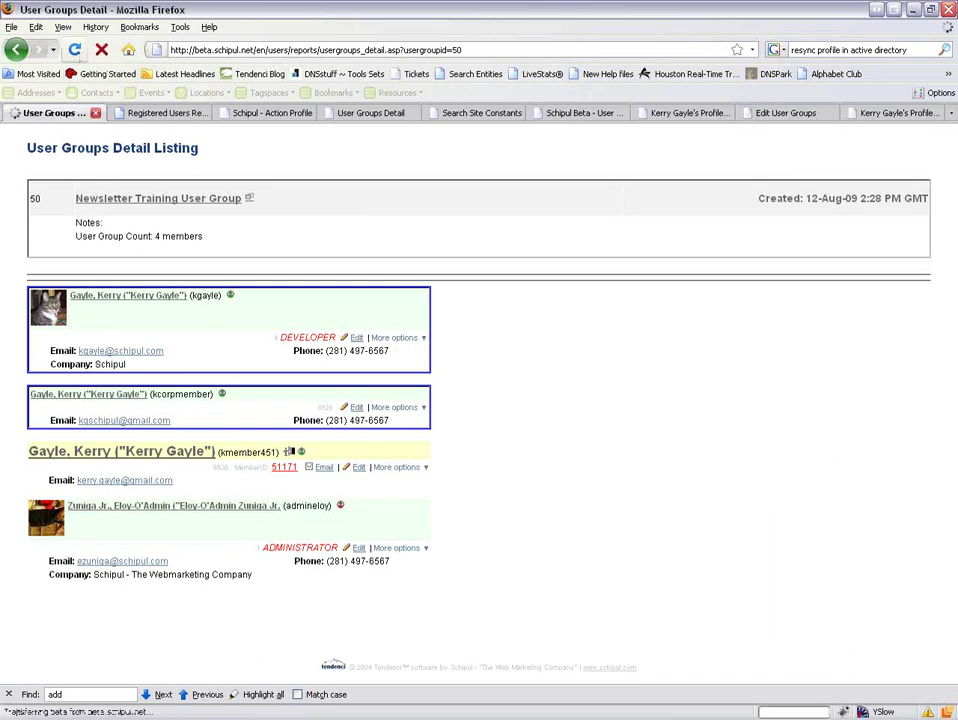
{"action": "key", "text": "F5"}
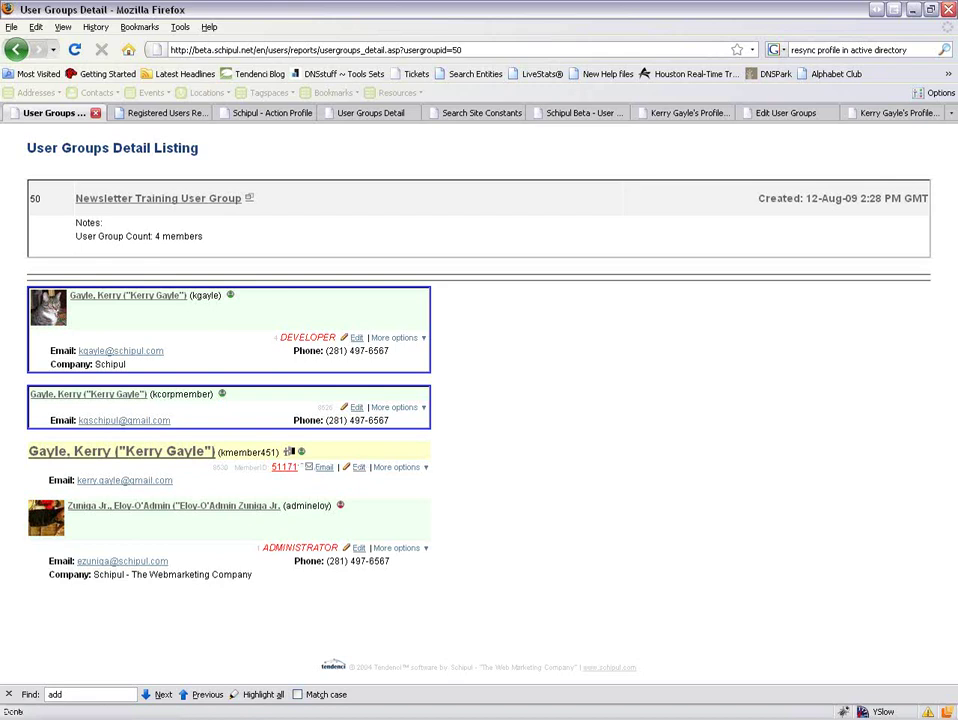
{"action": "left_click", "coordinate": [312, 472]}
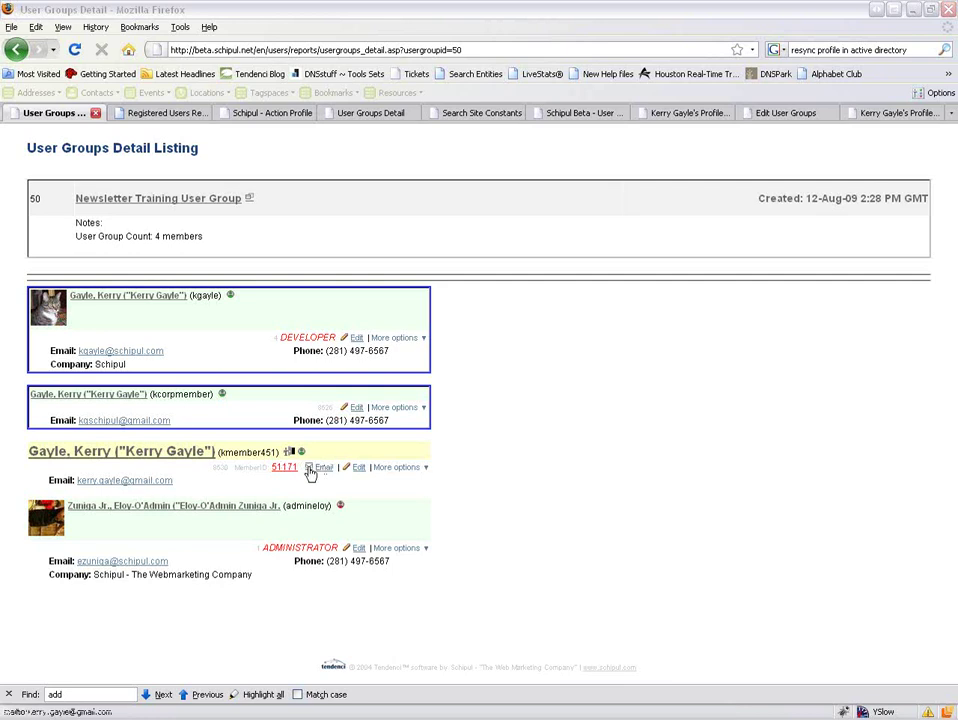
{"action": "left_click", "coordinate": [309, 468]}
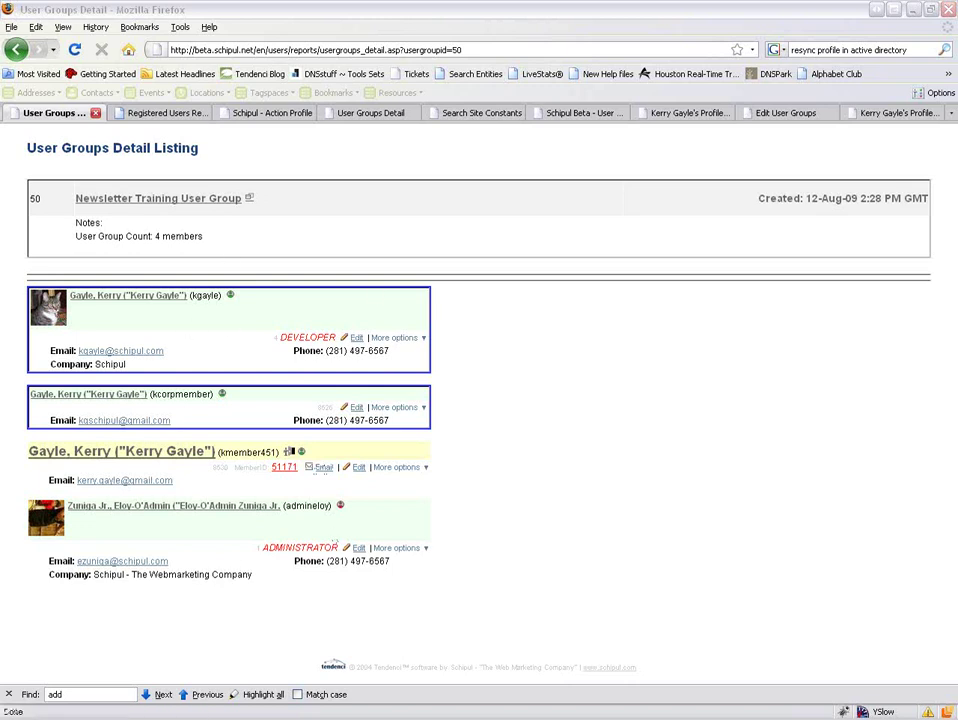
Set the third member's Receive Email back to Yes, save, and return to the BOMA BUZZ message.
{"action": "left_click", "coordinate": [360, 469]}
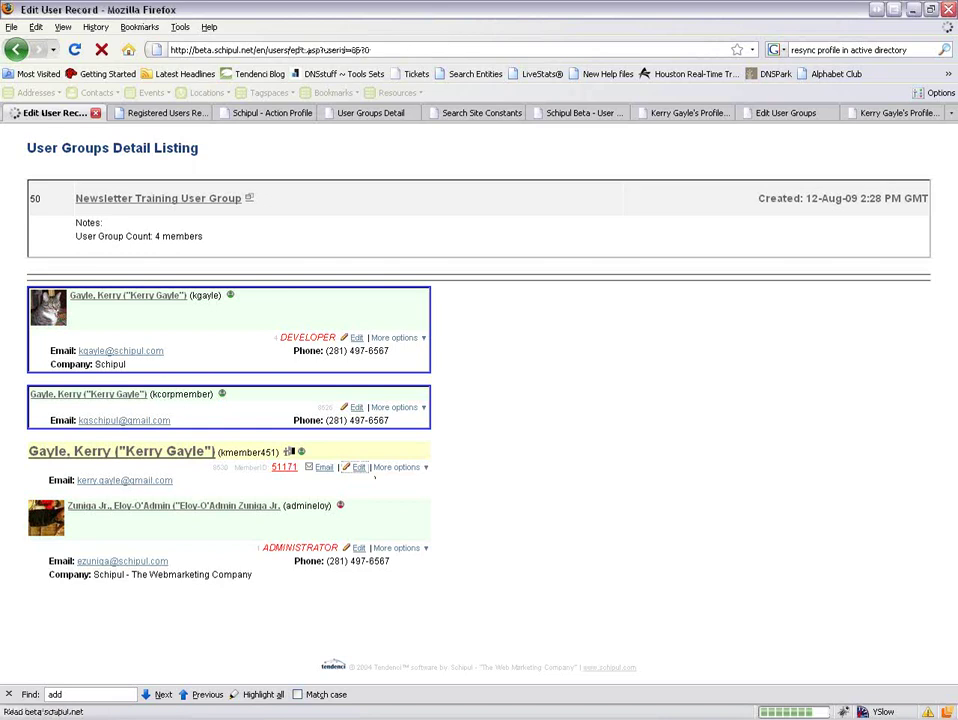
{"action": "scroll", "coordinate": [470, 485], "scroll_direction": "down", "scroll_amount": 15}
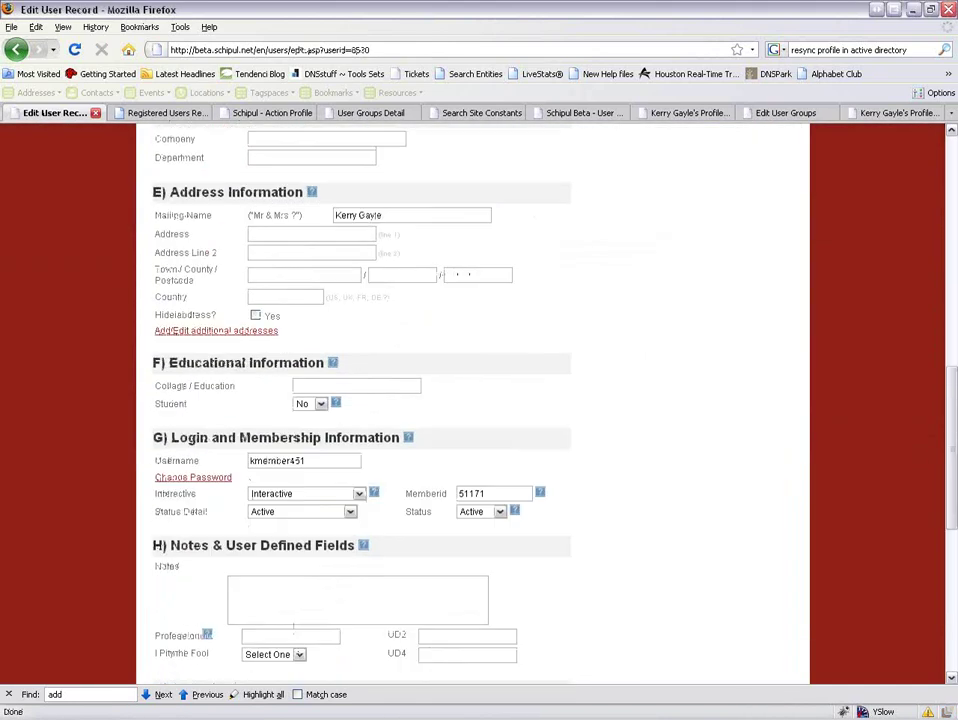
{"action": "scroll", "coordinate": [470, 353], "scroll_direction": "up", "scroll_amount": 8}
{"action": "left_click", "coordinate": [476, 269]}
{"action": "left_click", "coordinate": [474, 281]}
{"action": "scroll", "coordinate": [559, 355], "scroll_direction": "down", "scroll_amount": 9}
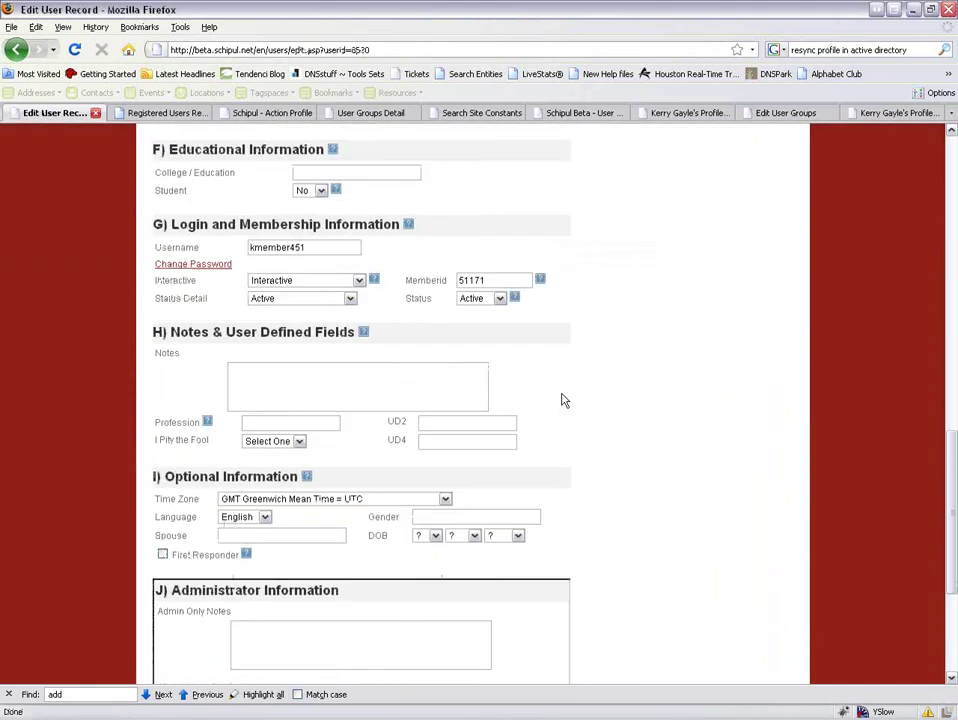
{"action": "scroll", "coordinate": [559, 443], "scroll_direction": "down", "scroll_amount": 4}
{"action": "left_click", "coordinate": [398, 579]}
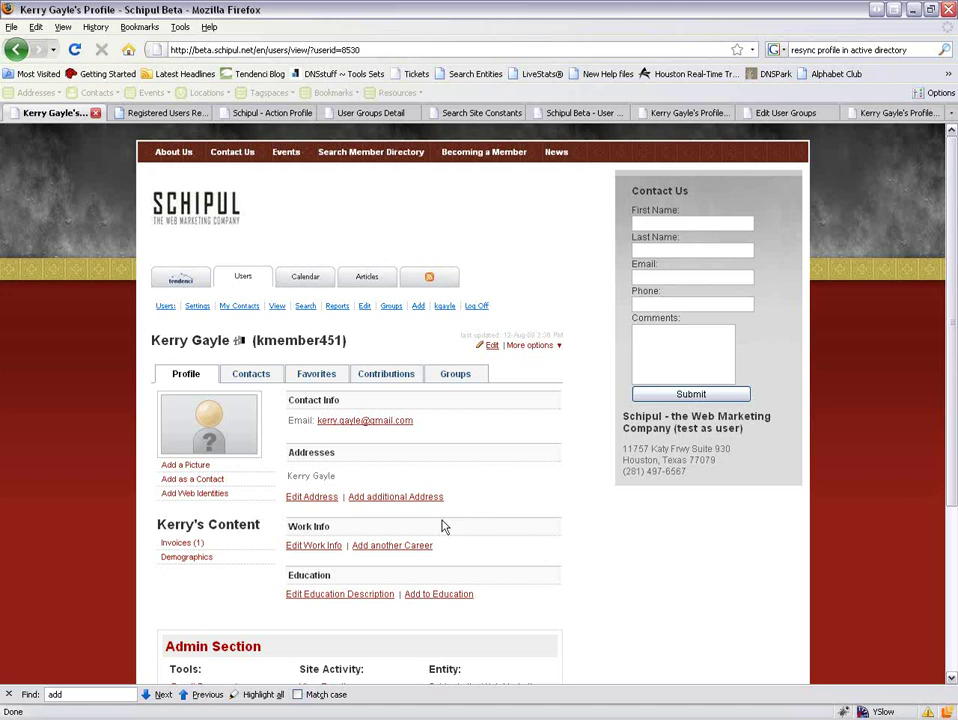
{"action": "key", "text": "alt+Tab"}
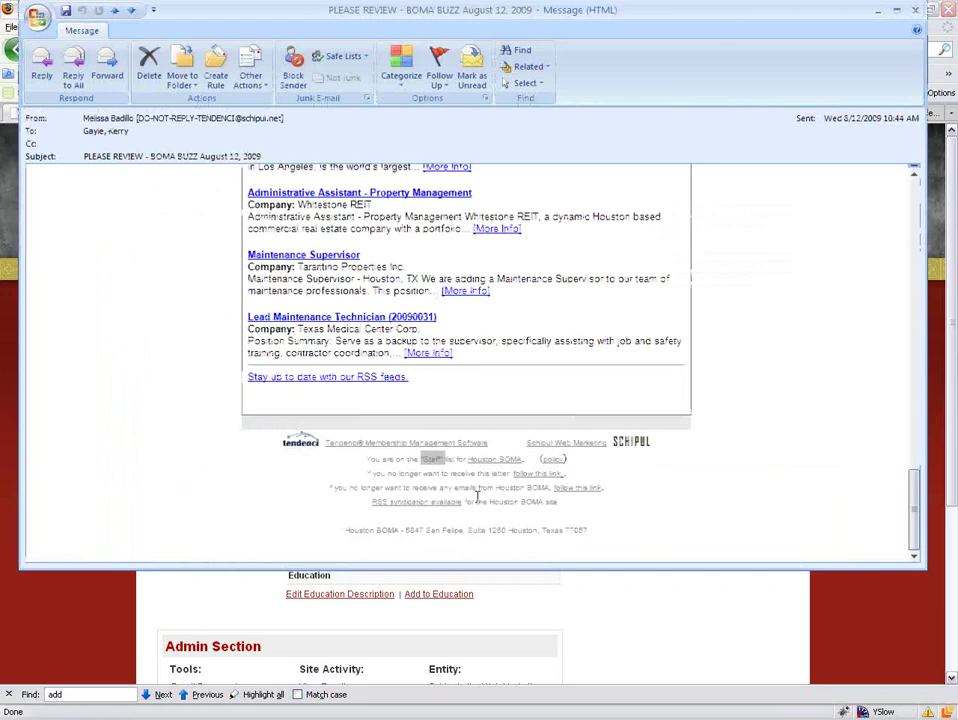
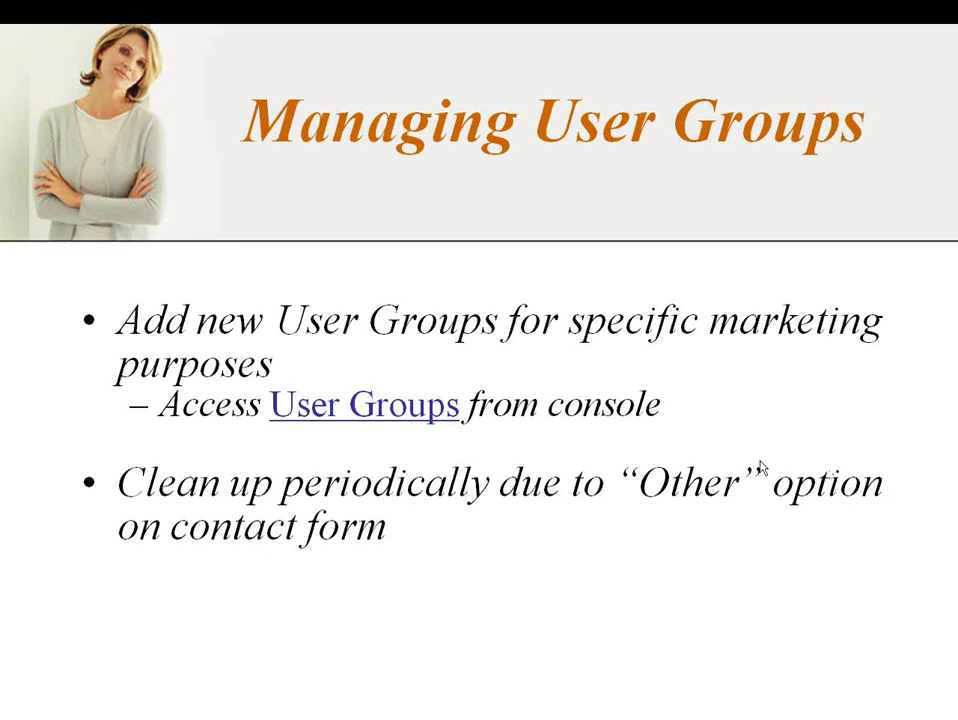
Switch from the Managing User Groups slideshow to the member profile page in Firefox.
{"action": "key", "text": "alt+Tab"}
{"action": "key", "text": "alt+Tab"}
{"action": "key", "text": "alt+Tab"}
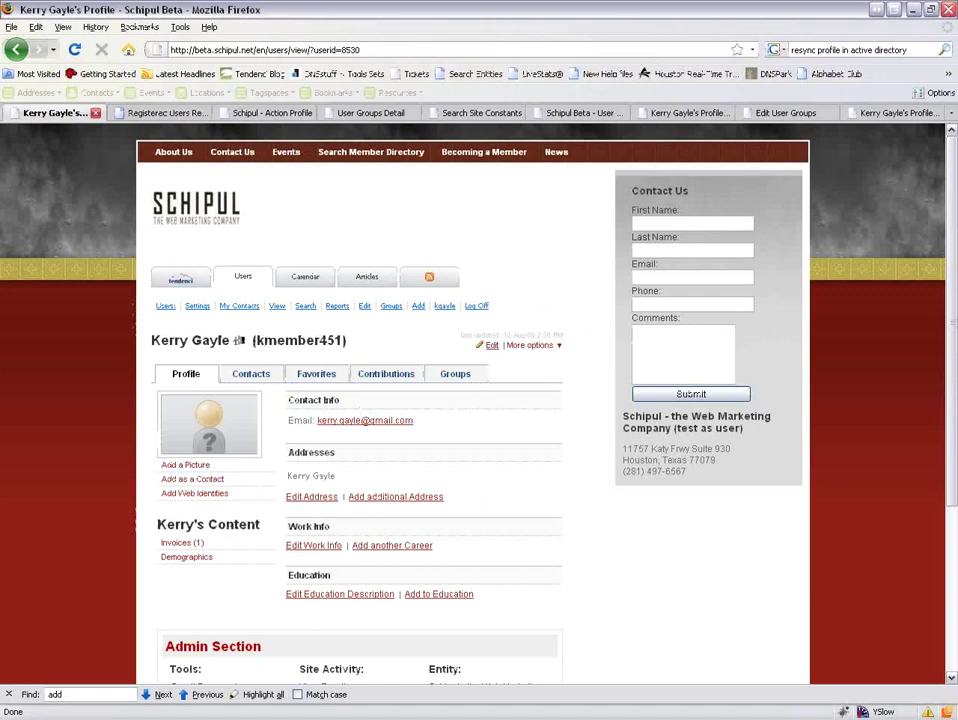
Tick 'Other (please specify below)' on the Contact Us form in Internet Explorer, then return to Firefox.
{"action": "key", "text": "alt+Tab"}
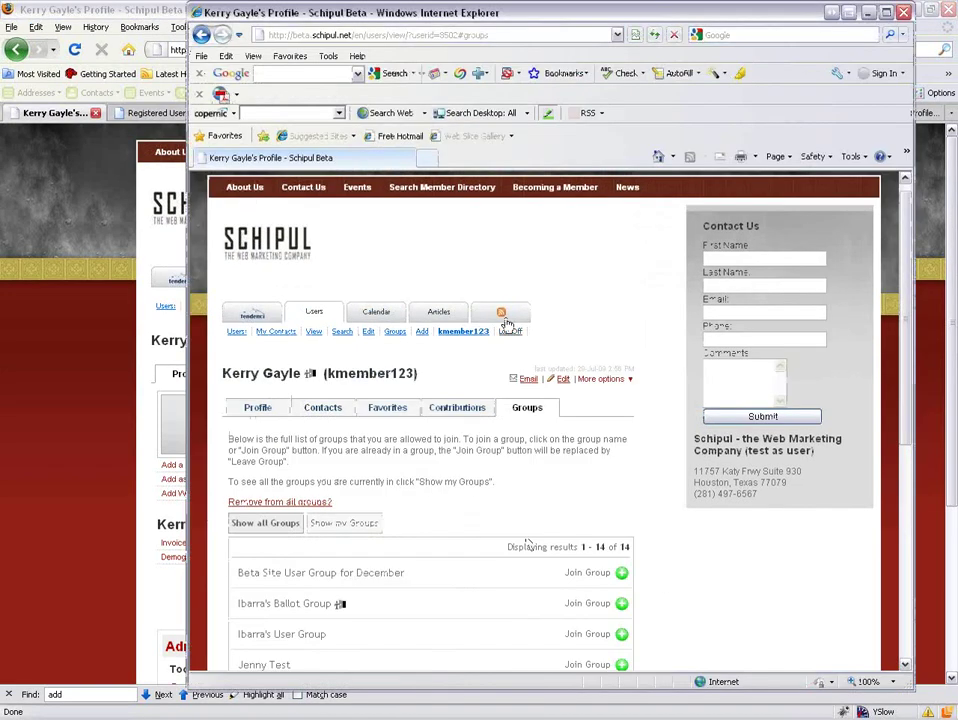
{"action": "left_click", "coordinate": [300, 187]}
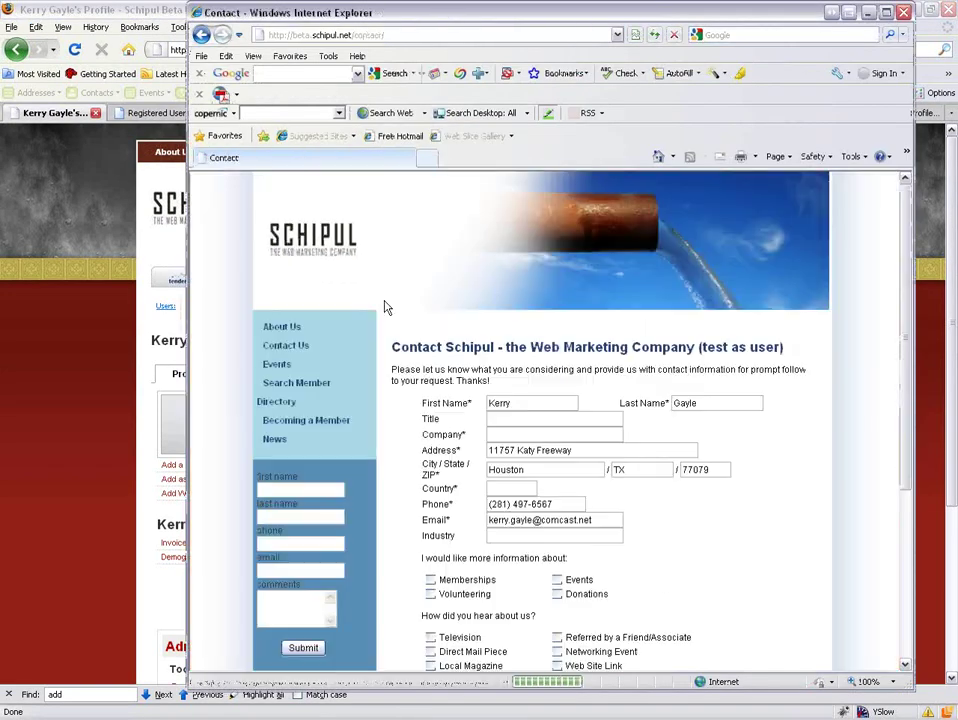
{"action": "scroll", "coordinate": [498, 502], "scroll_direction": "down", "scroll_amount": 3}
{"action": "left_click", "coordinate": [556, 421]}
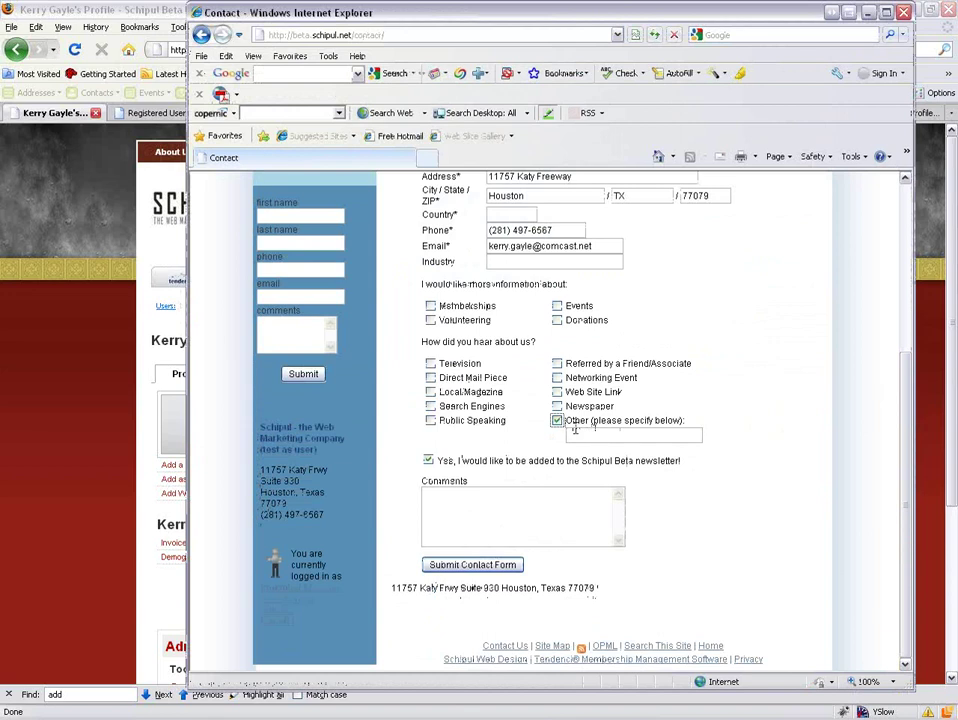
{"action": "left_click", "coordinate": [579, 436]}
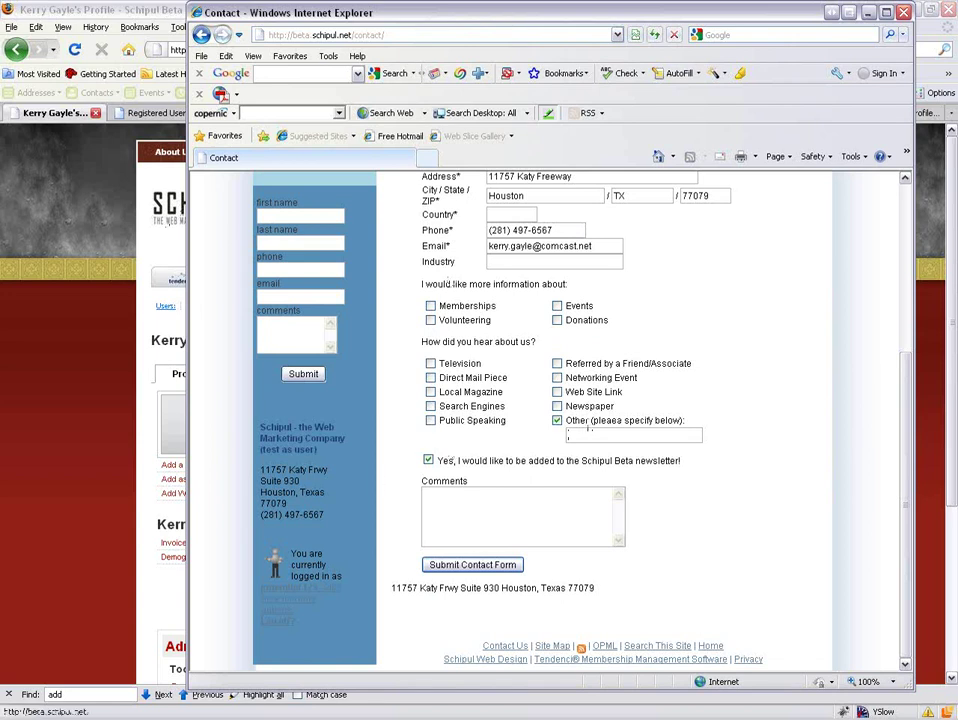
{"action": "left_click", "coordinate": [104, 294]}
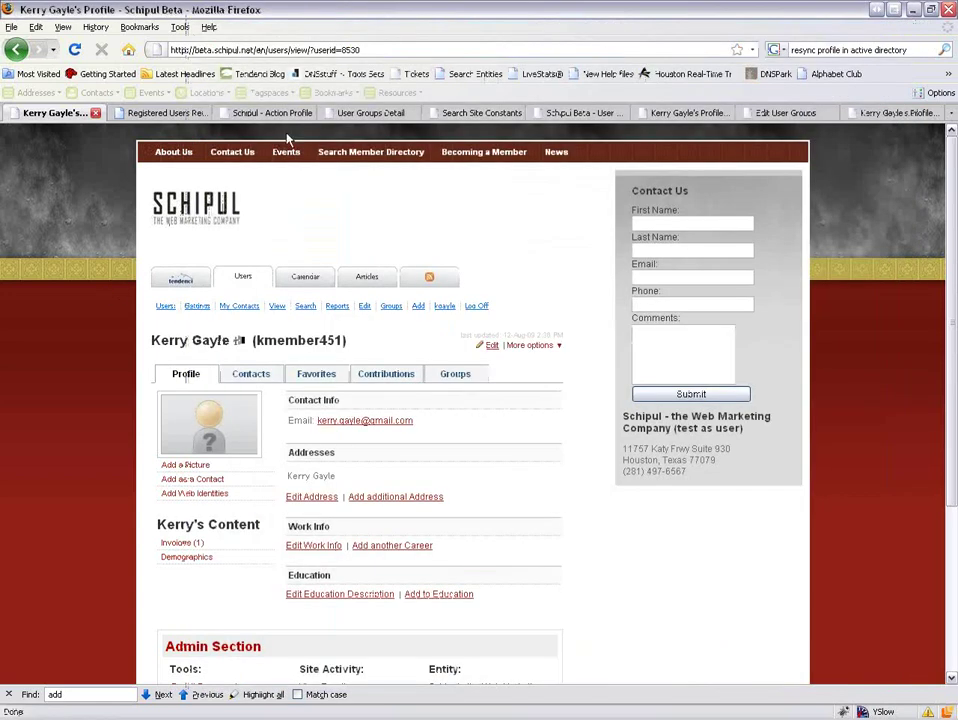
Look over the User Groups Detail, member profile and Edit User Groups pages.
{"action": "left_click", "coordinate": [347, 117]}
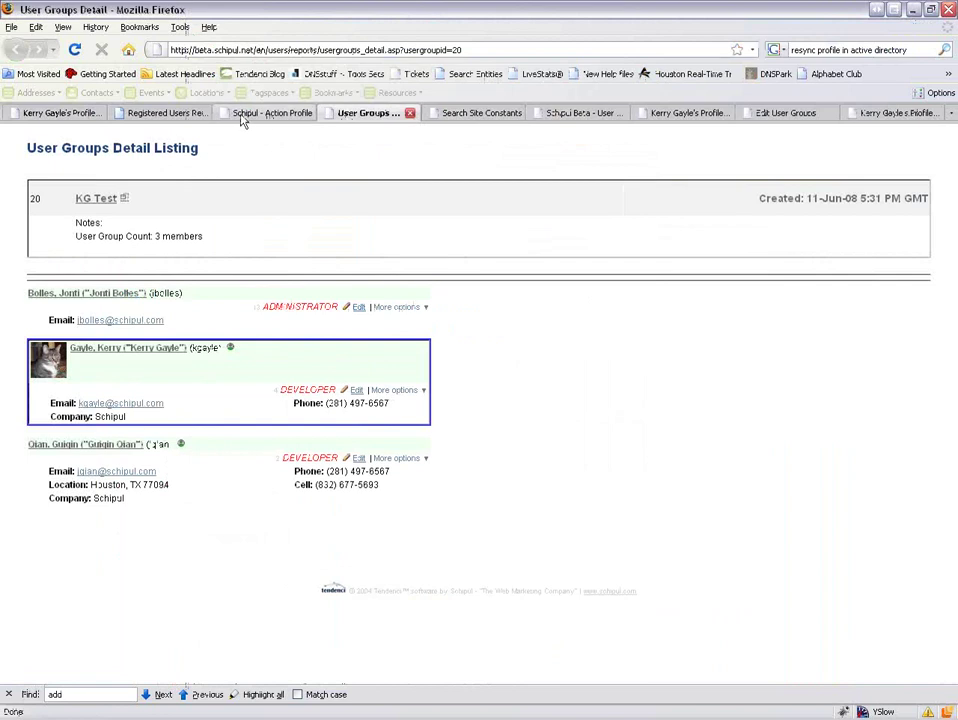
{"action": "left_click", "coordinate": [84, 117]}
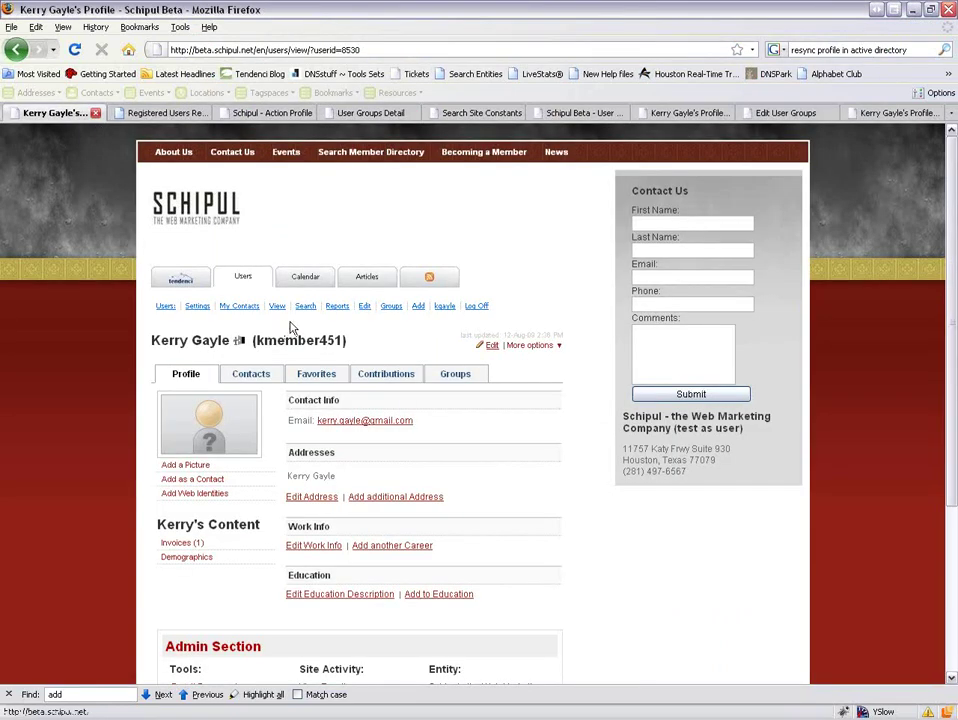
{"action": "left_click", "coordinate": [786, 113]}
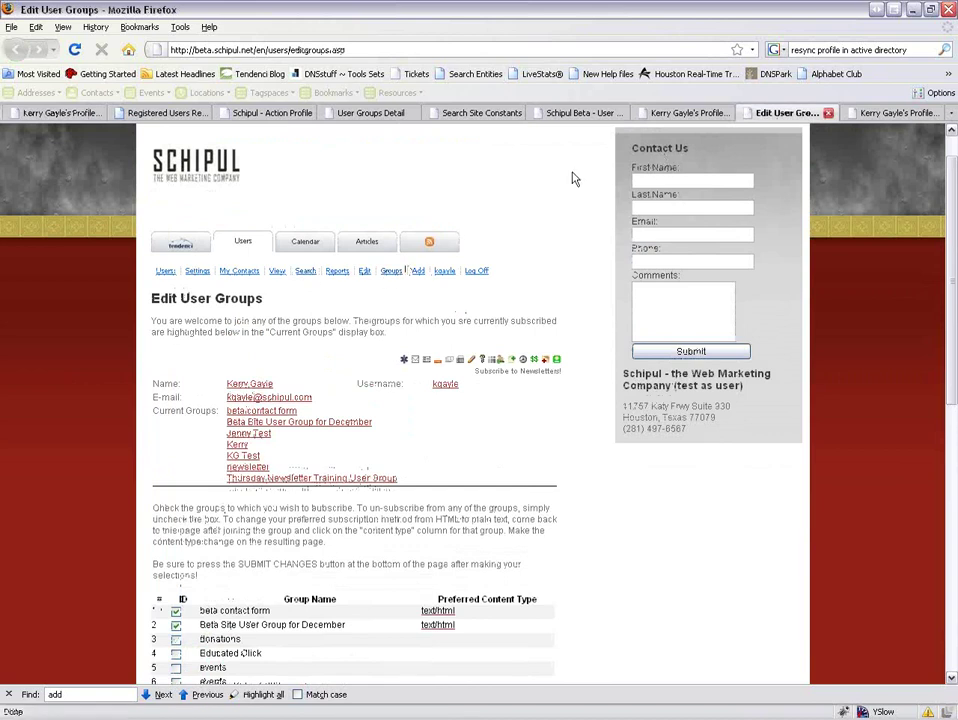
Open User Groups from the expanded Other Tendenci Modules list on the user home page.
{"action": "left_click", "coordinate": [226, 249]}
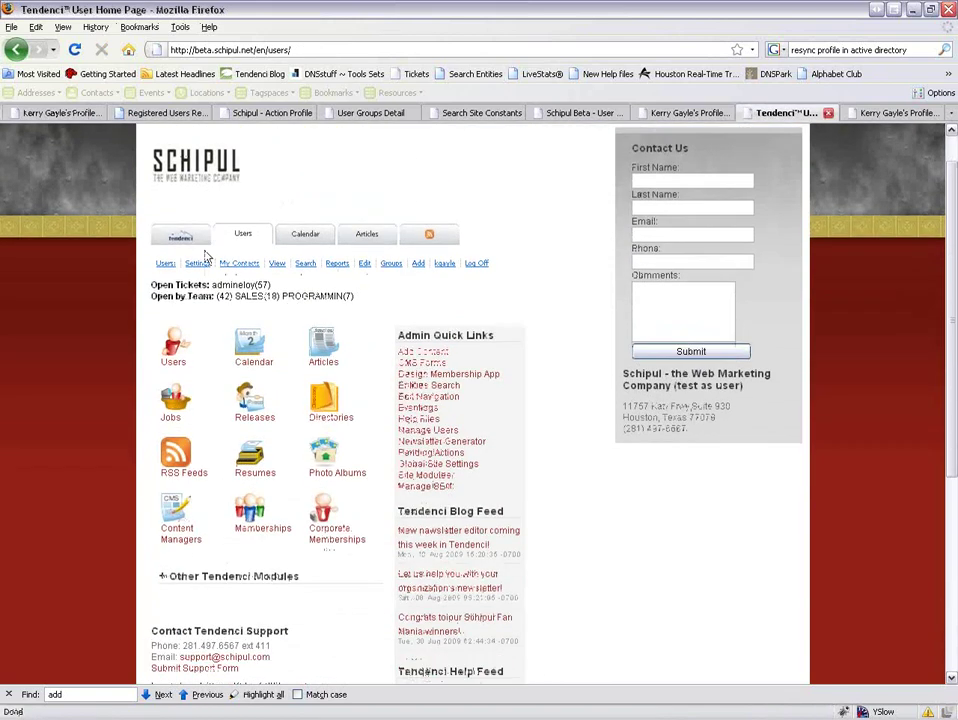
{"action": "scroll", "coordinate": [226, 340], "scroll_direction": "down", "scroll_amount": 5}
{"action": "left_click", "coordinate": [228, 320]}
{"action": "scroll", "coordinate": [255, 440], "scroll_direction": "down", "scroll_amount": 2}
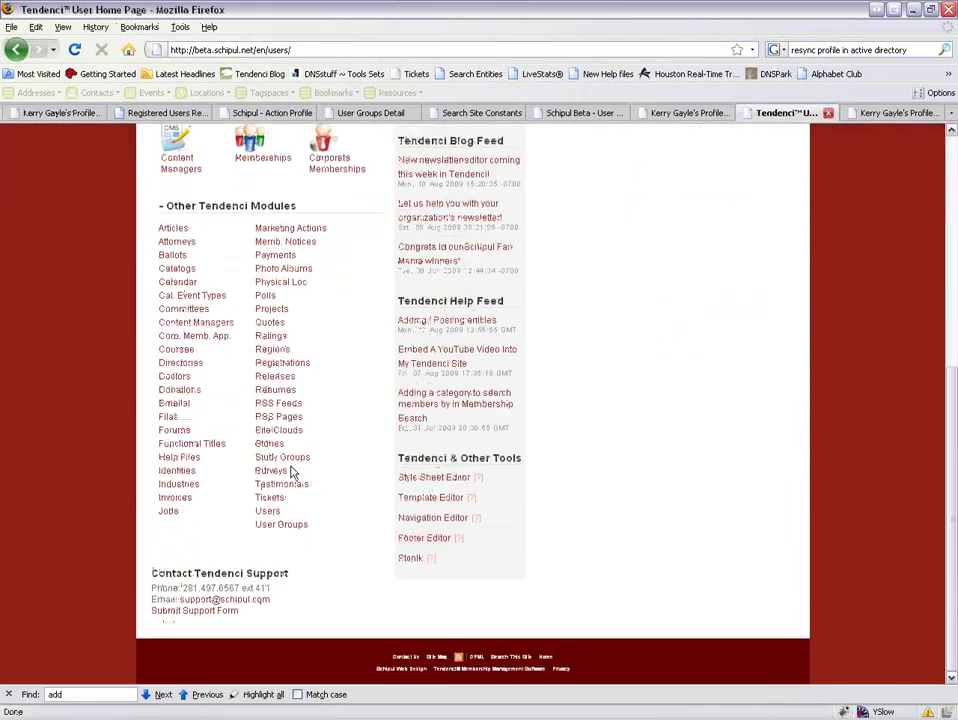
{"action": "left_click", "coordinate": [286, 529]}
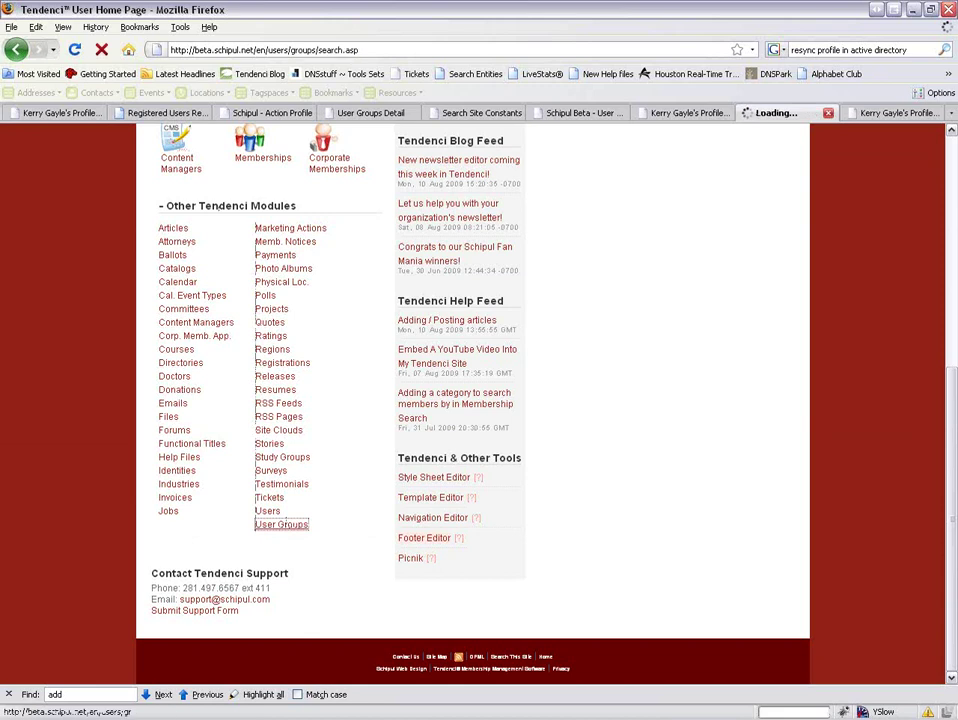
Scroll through the first and second pages of user group search results.
{"action": "scroll", "coordinate": [304, 518], "scroll_direction": "down", "scroll_amount": 8}
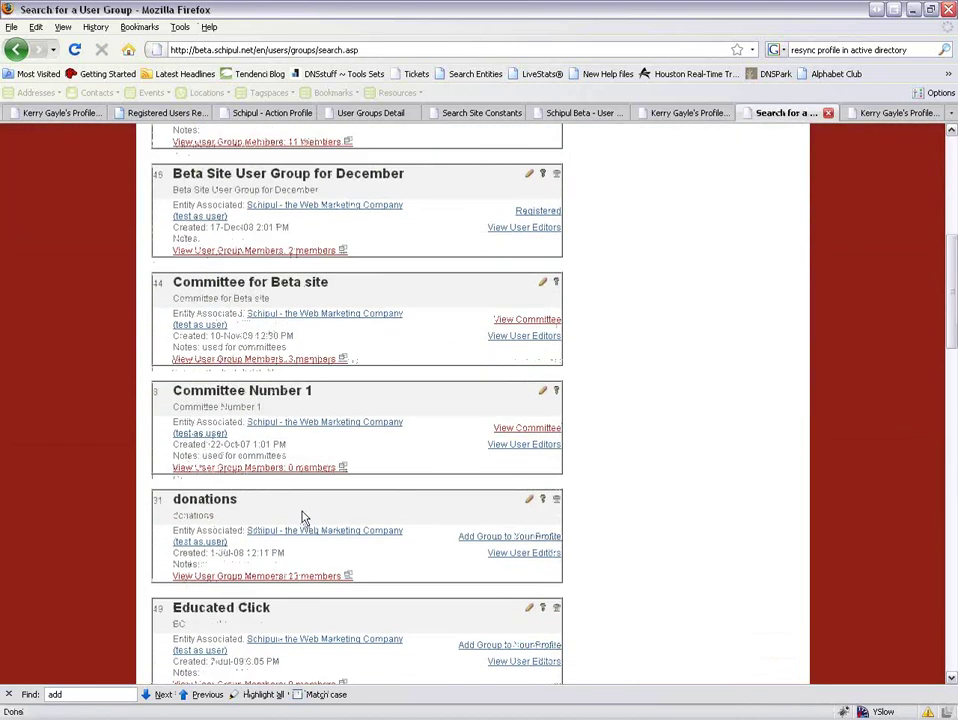
{"action": "scroll", "coordinate": [304, 518], "scroll_direction": "down", "scroll_amount": 12}
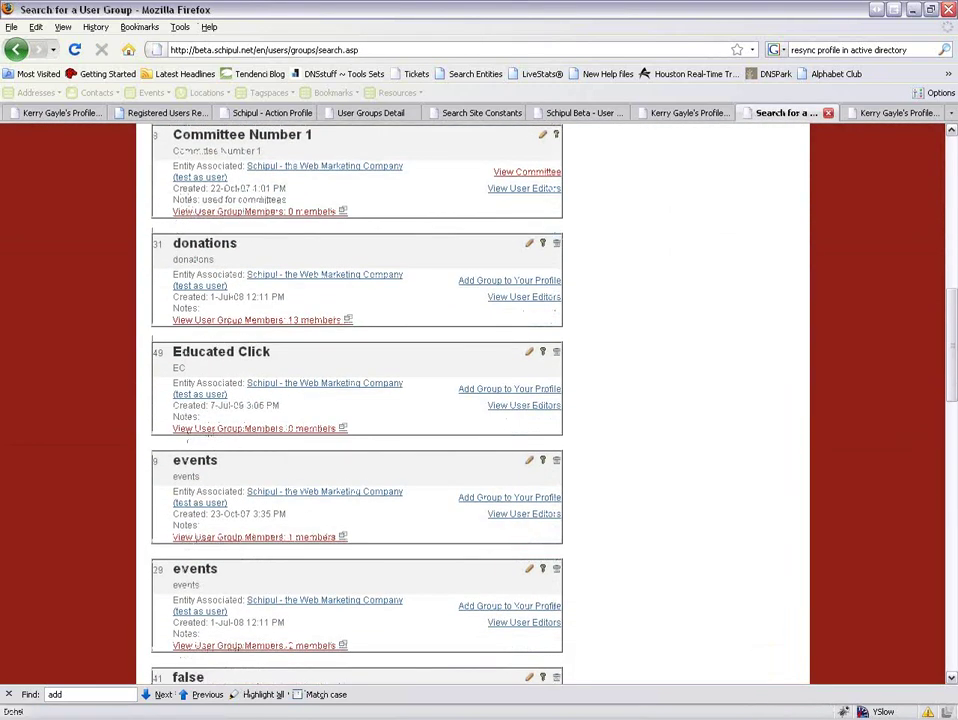
{"action": "scroll", "coordinate": [303, 515], "scroll_direction": "down", "scroll_amount": 12}
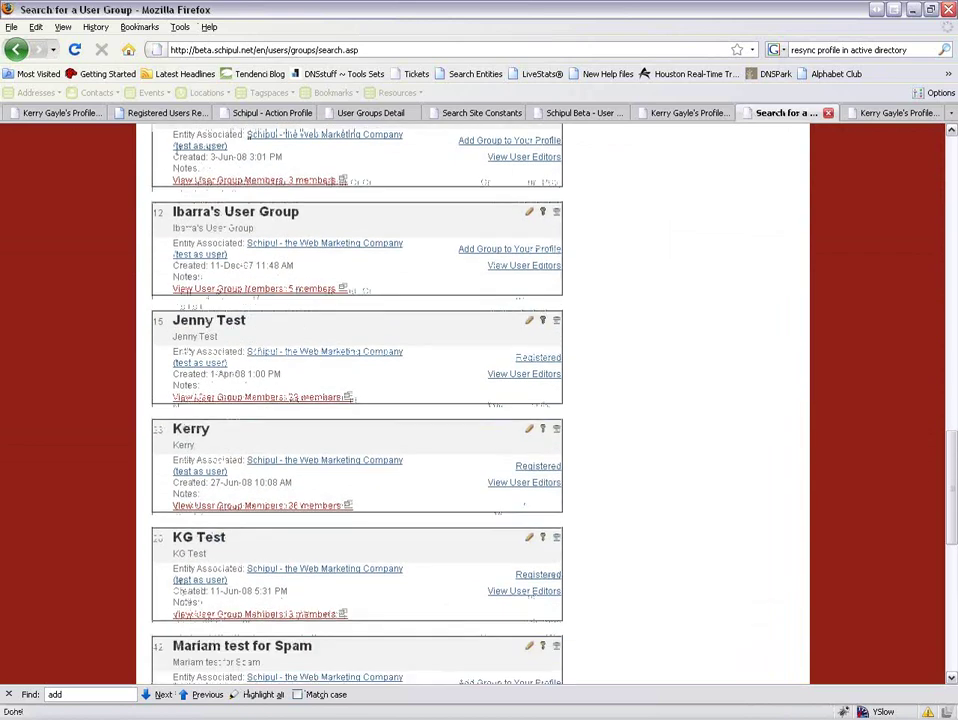
{"action": "scroll", "coordinate": [303, 515], "scroll_direction": "down", "scroll_amount": 3}
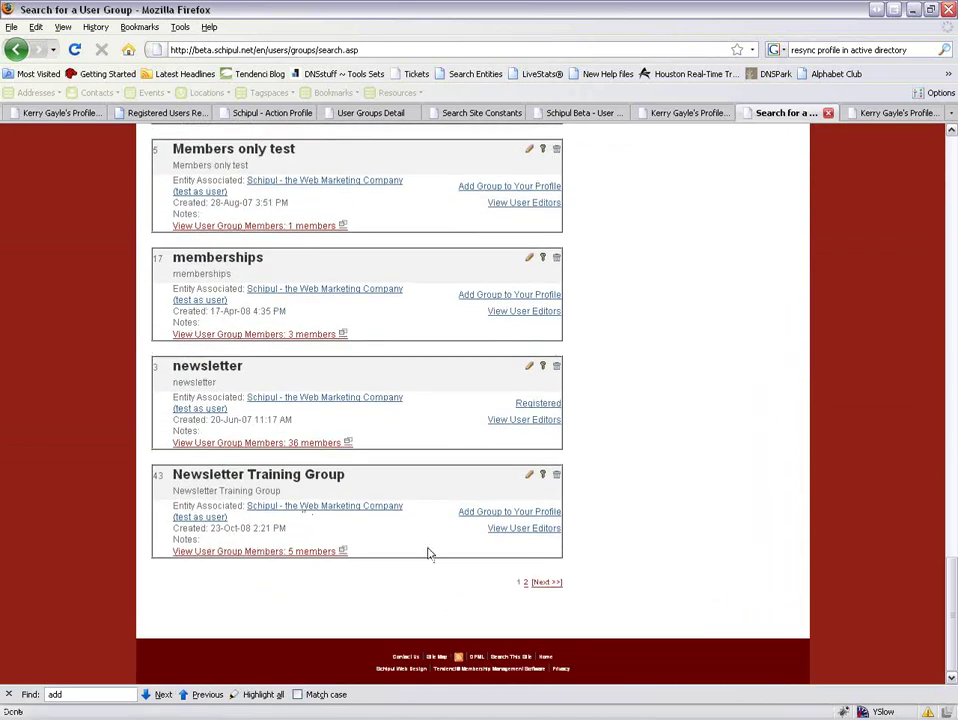
{"action": "left_click", "coordinate": [526, 583]}
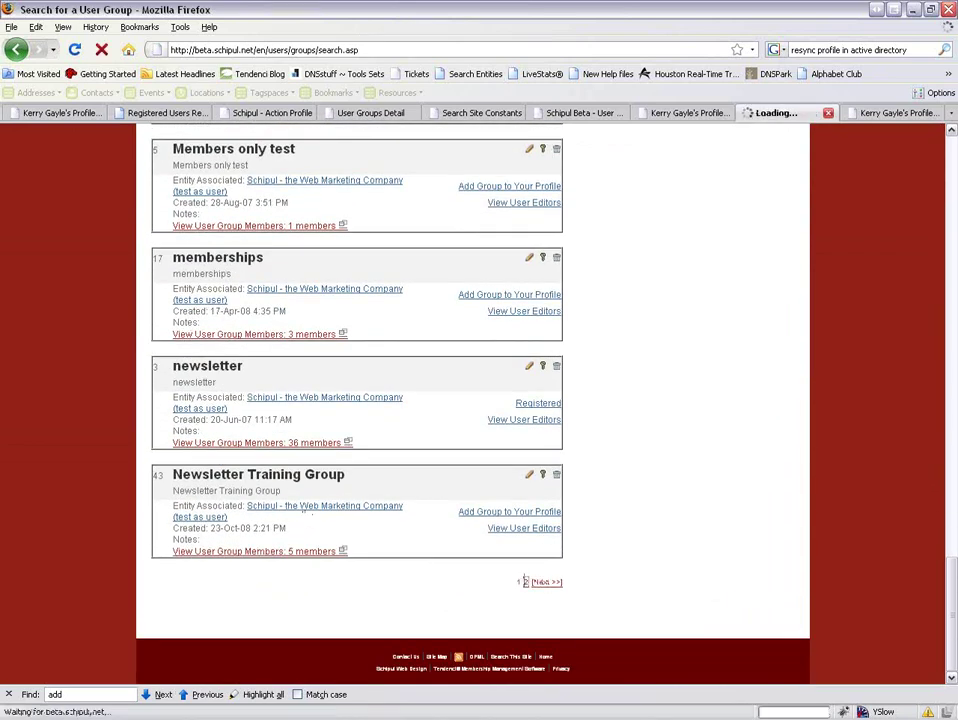
{"action": "scroll", "coordinate": [350, 450], "scroll_direction": "down", "scroll_amount": 5}
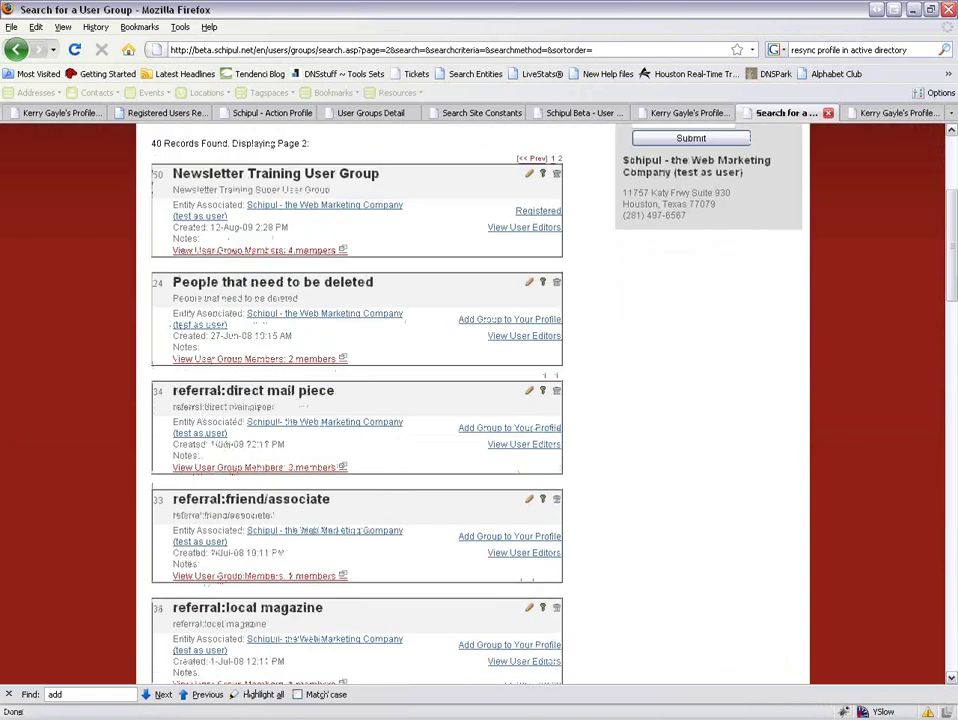
{"action": "scroll", "coordinate": [357, 400], "scroll_direction": "down", "scroll_amount": 3}
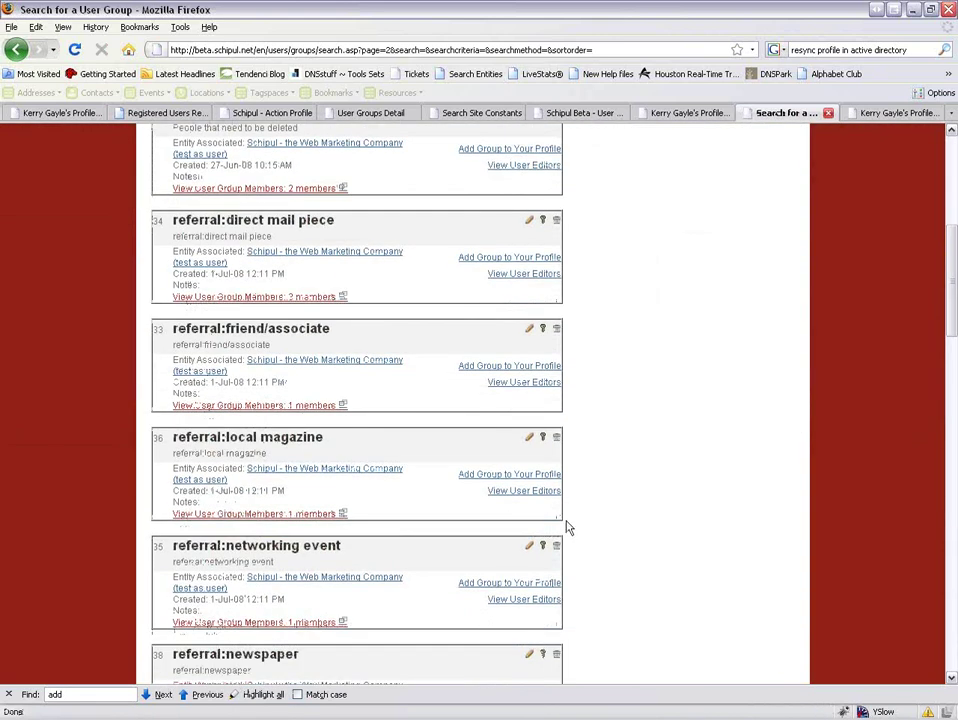
{"action": "scroll", "coordinate": [567, 526], "scroll_direction": "down", "scroll_amount": 3}
Return to the user home page and open Manage User Options for Admins.
{"action": "scroll", "coordinate": [567, 526], "scroll_direction": "down", "scroll_amount": 3}
{"action": "scroll", "coordinate": [567, 522], "scroll_direction": "up", "scroll_amount": 15}
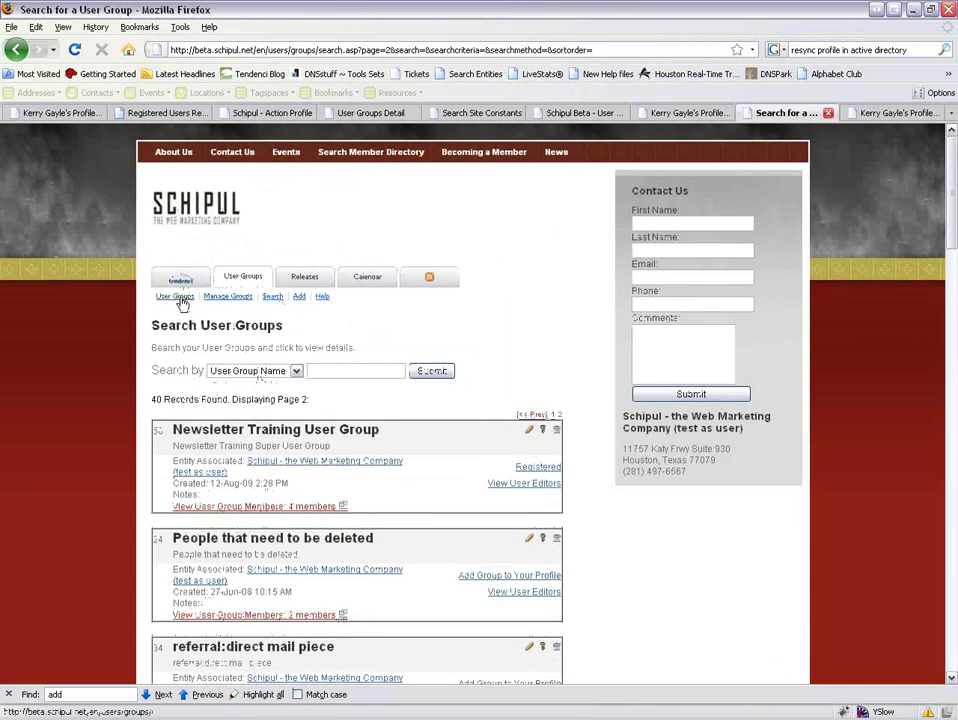
{"action": "left_click", "coordinate": [180, 280]}
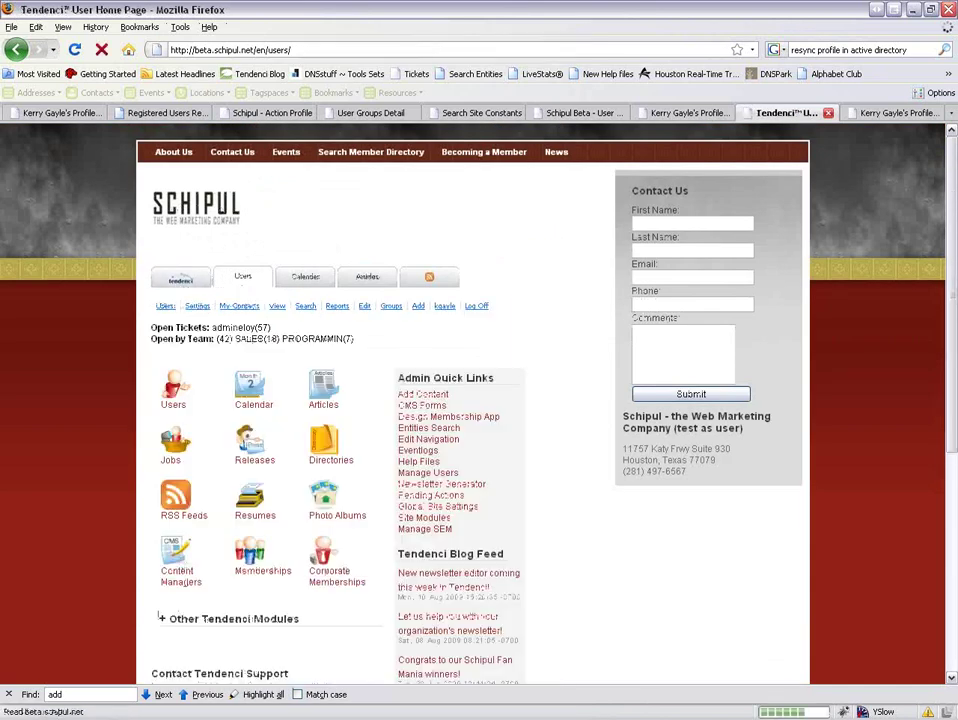
{"action": "left_click", "coordinate": [436, 480]}
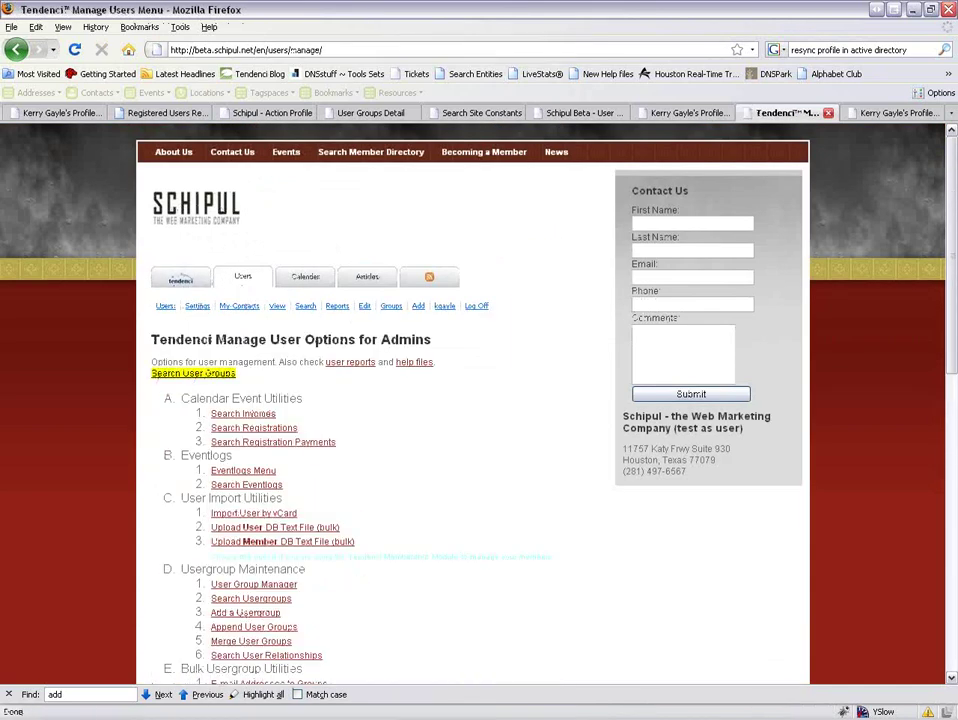
Open Append User Groups and Merge User Groups in separate tabs, review both, ending on Append.
{"action": "scroll", "coordinate": [437, 477], "scroll_direction": "down", "scroll_amount": 3}
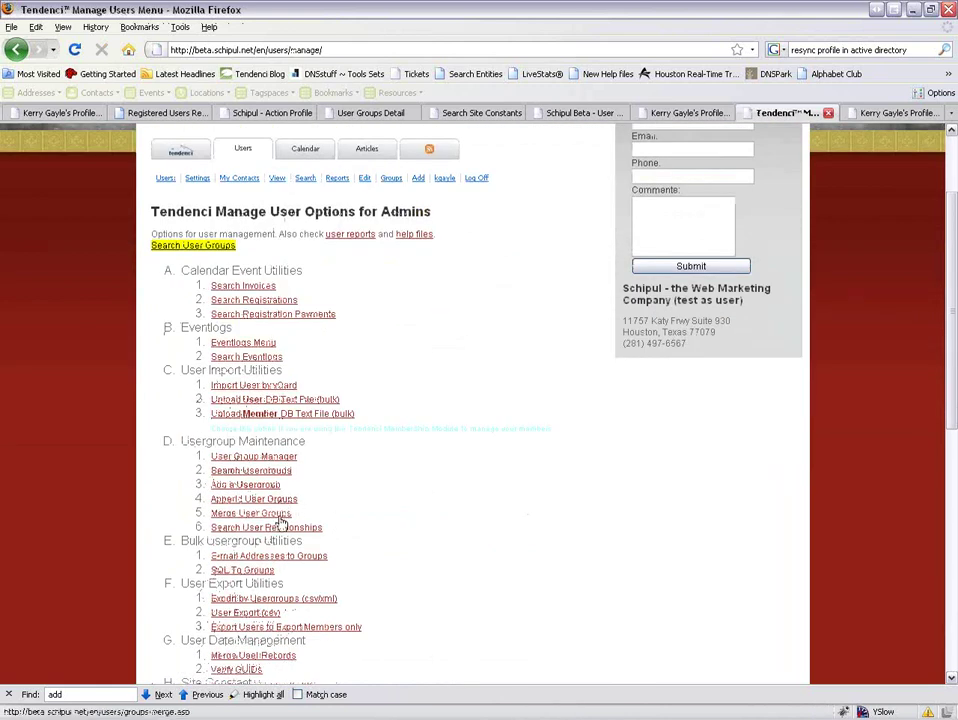
{"action": "middle_click", "coordinate": [256, 499]}
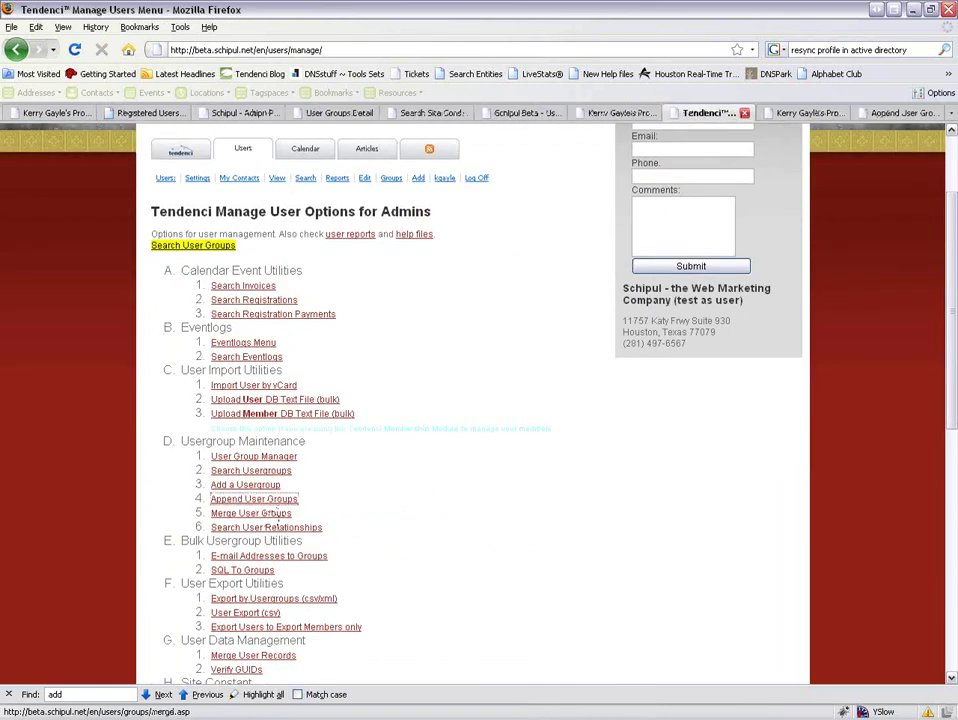
{"action": "middle_click", "coordinate": [276, 514]}
{"action": "left_click", "coordinate": [790, 113]}
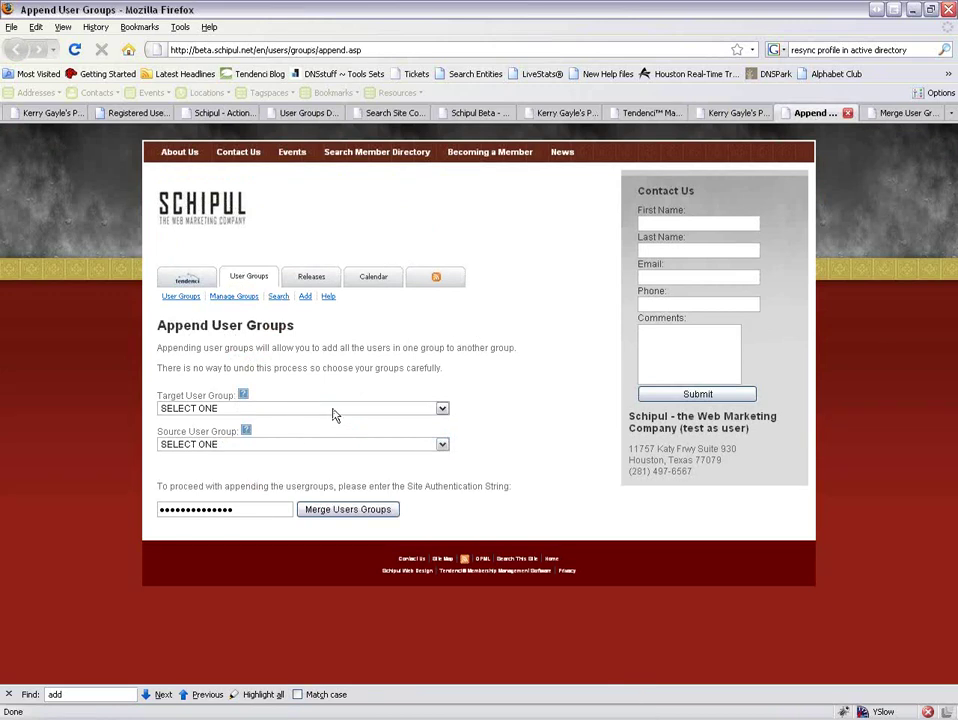
{"action": "left_click", "coordinate": [897, 115]}
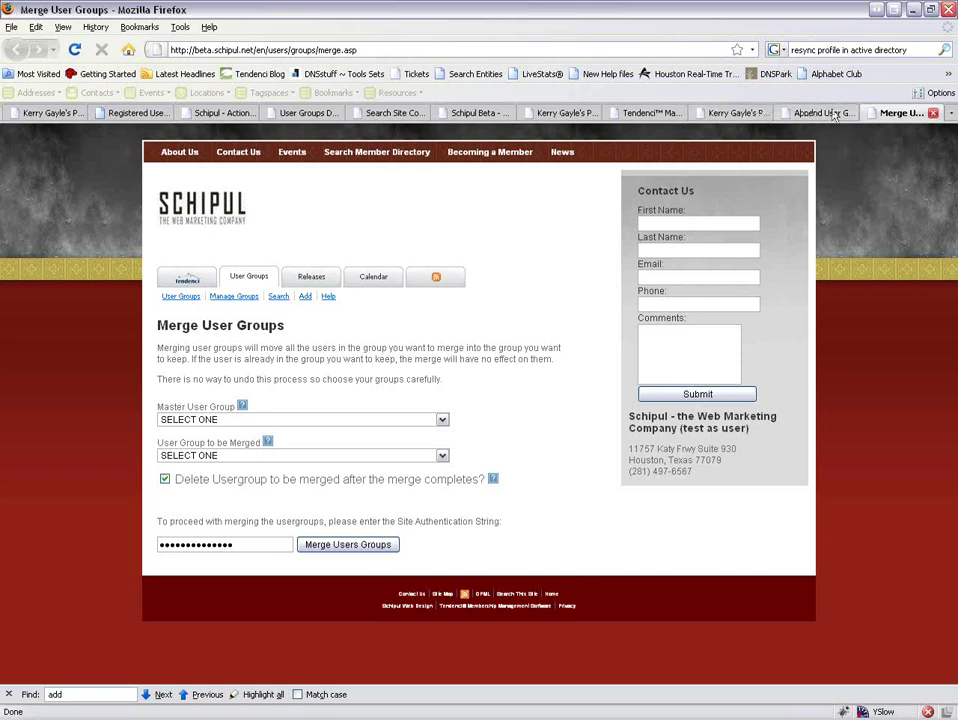
{"action": "left_click", "coordinate": [838, 114]}
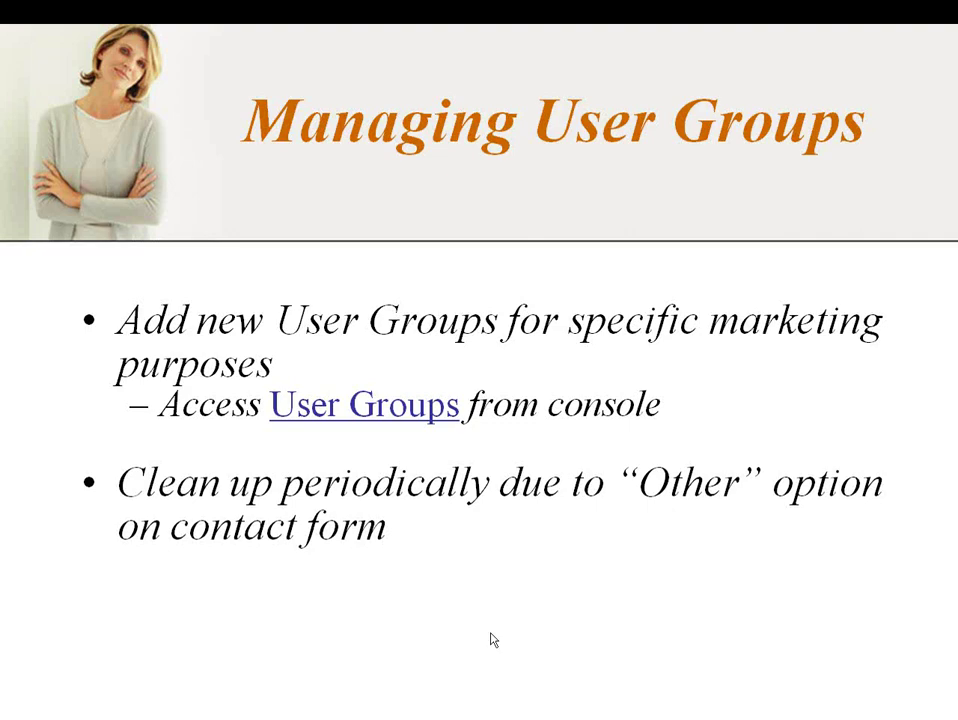
Advance the slideshow to Editing Content, then return to the Tendenci user home page in Firefox.
{"action": "key", "text": "Right"}
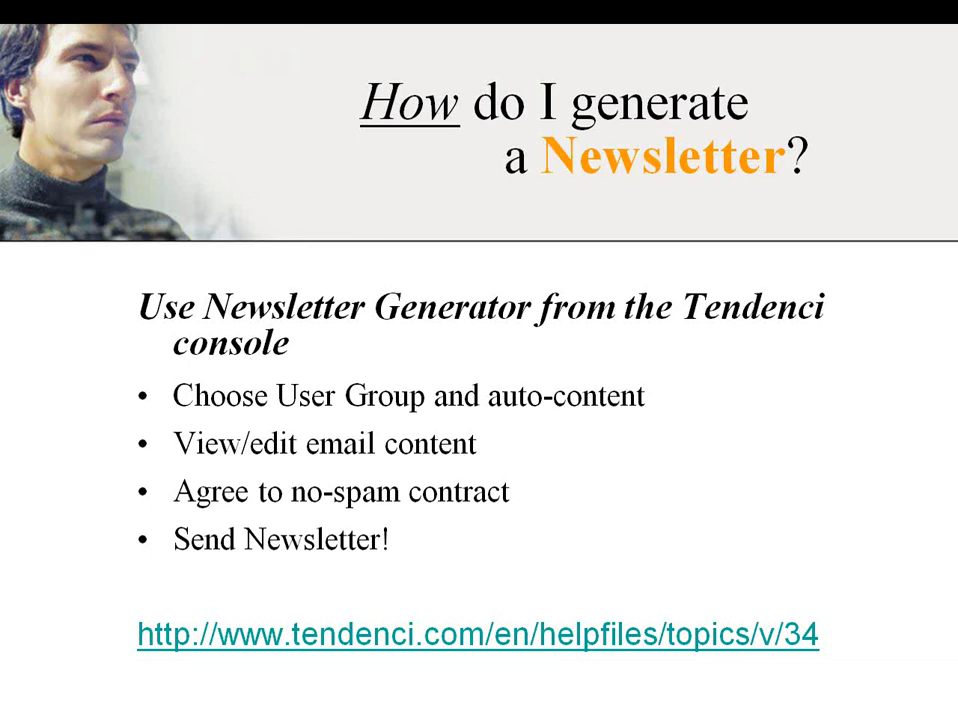
{"action": "key", "text": "Right"}
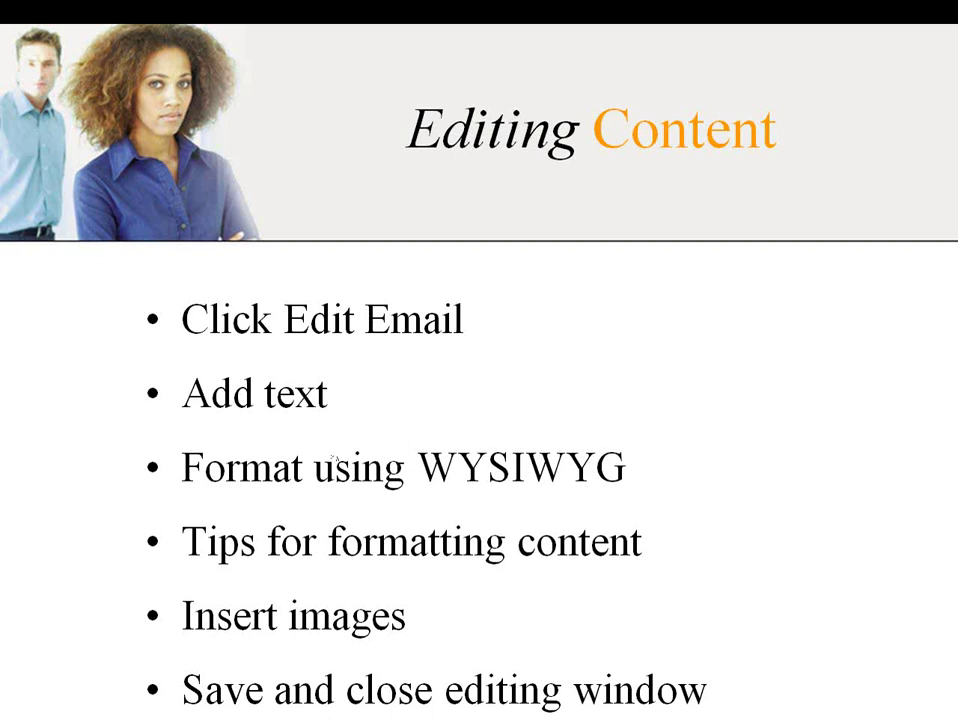
{"action": "key", "text": "alt+Tab"}
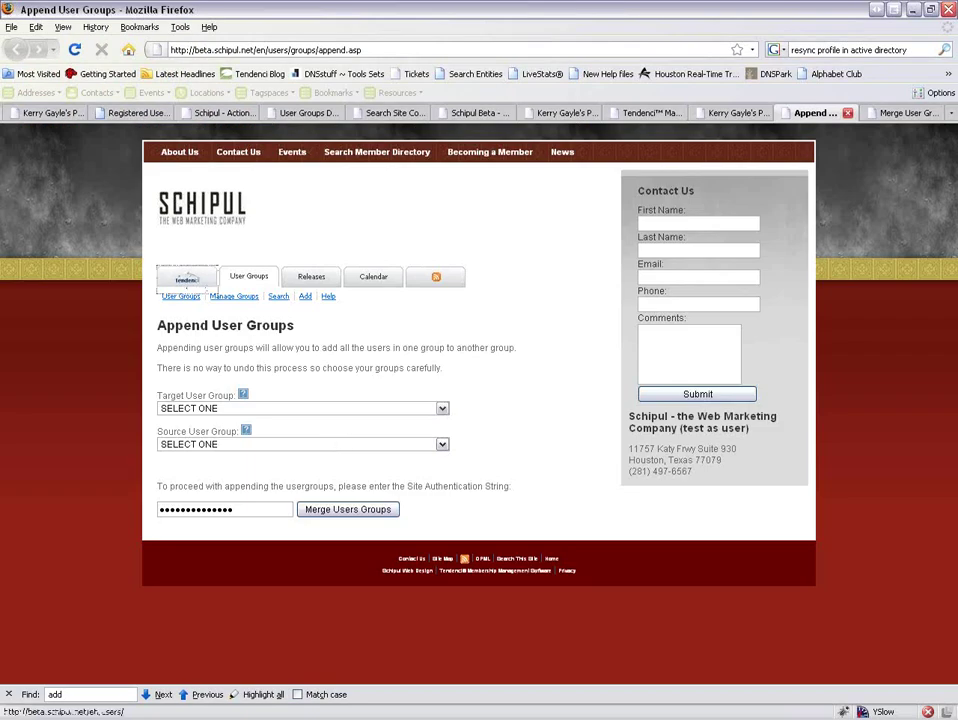
{"action": "left_click", "coordinate": [187, 280]}
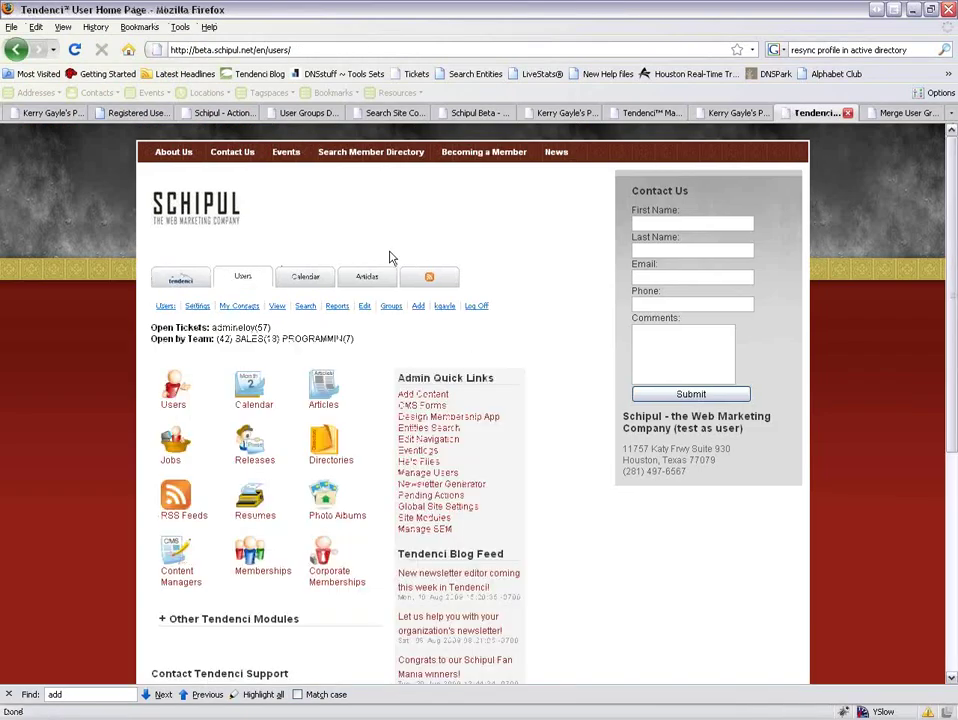
Start a newsletter in the Newsletter Generator addressed to the Newsletter Training User Group.
{"action": "left_click", "coordinate": [445, 484]}
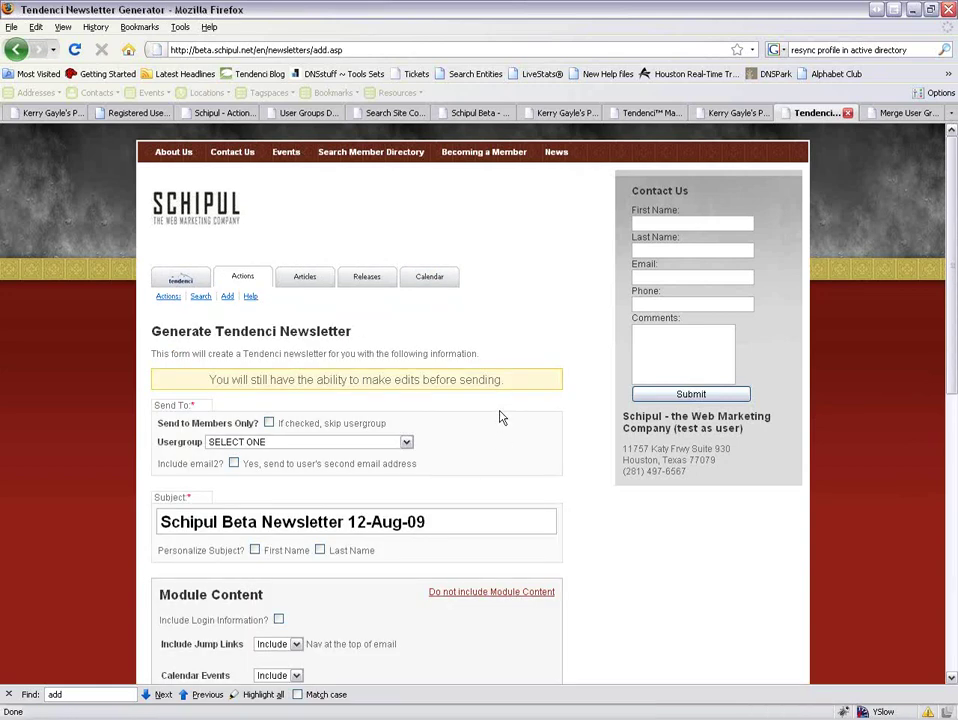
{"action": "scroll", "coordinate": [502, 417], "scroll_direction": "down", "scroll_amount": 2}
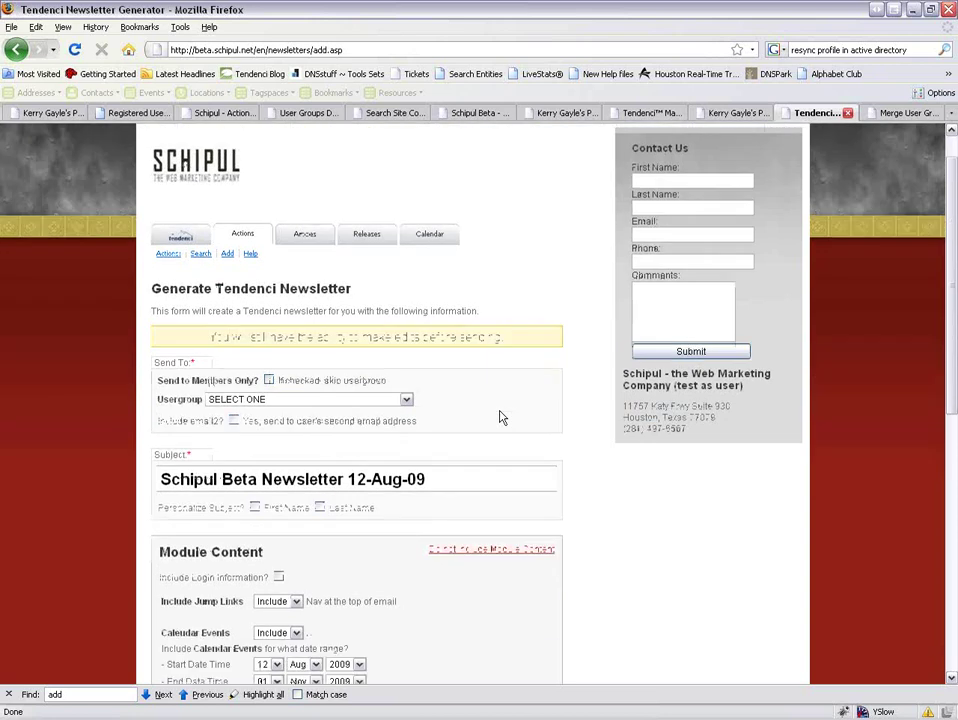
{"action": "left_click", "coordinate": [380, 360]}
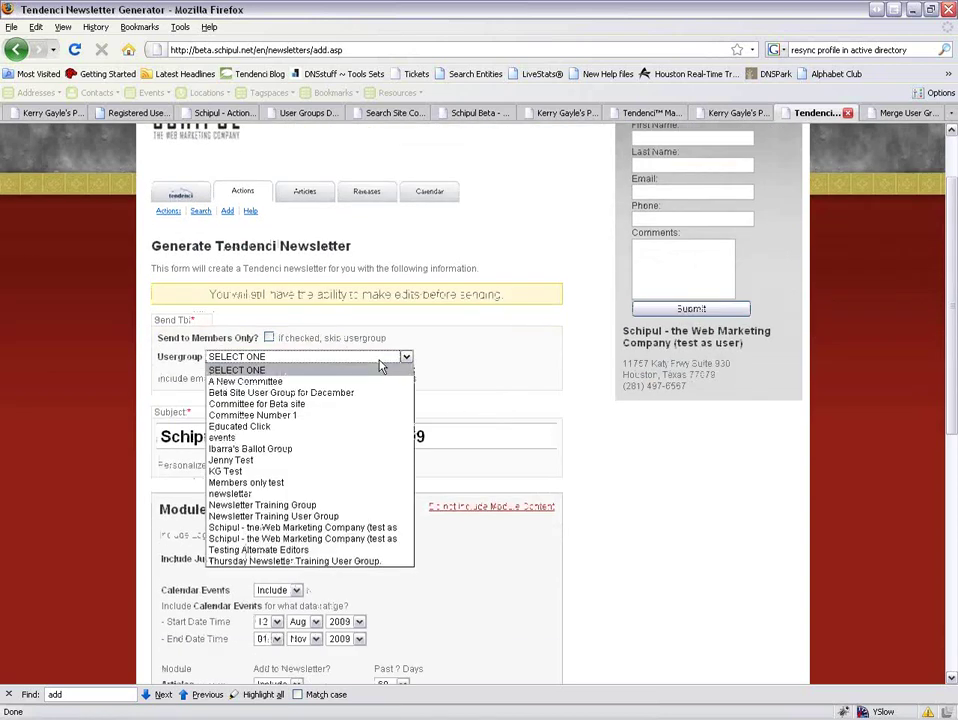
{"action": "left_click", "coordinate": [373, 517]}
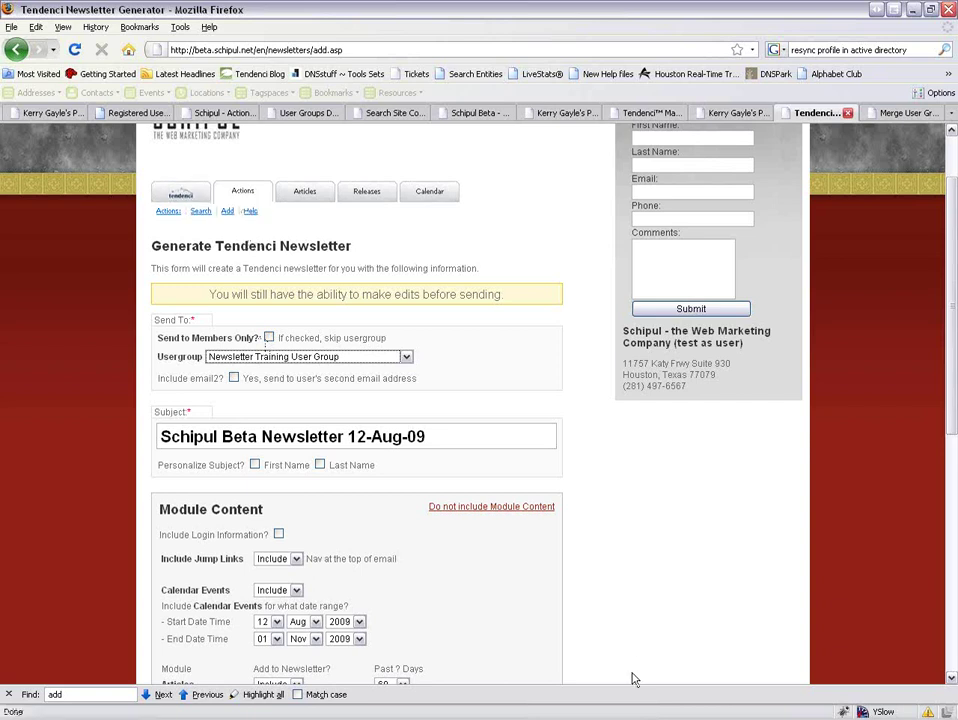
{"action": "key", "text": "alt+Tab"}
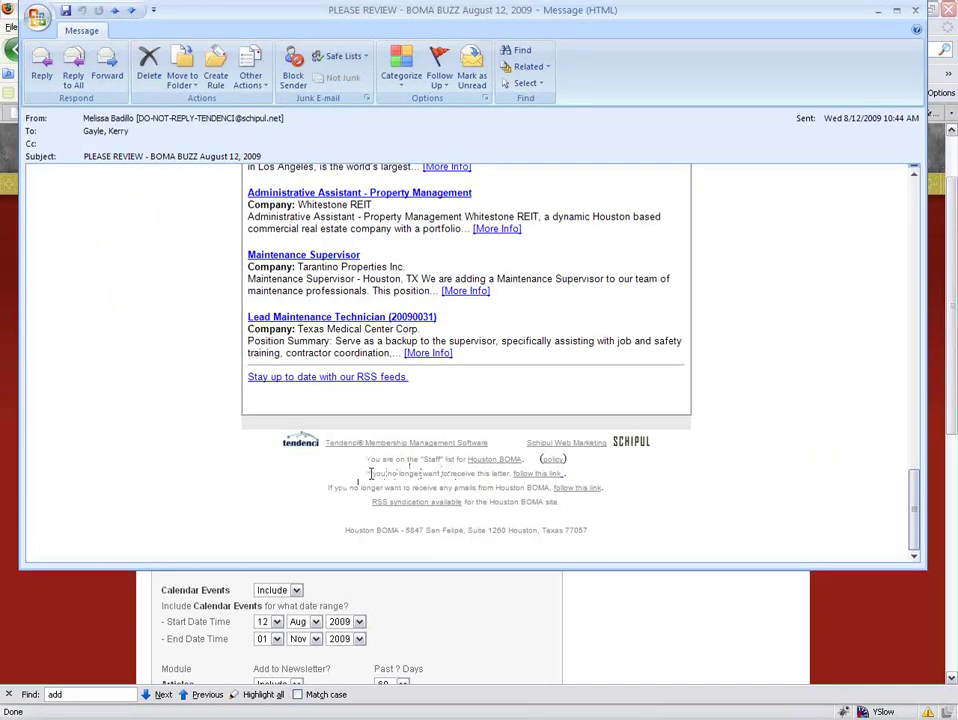
Highlight the unsubscribe line and link in the sample newsletter's footer, then return to Firefox.
{"action": "left_click_drag", "start_coordinate": [366, 474], "coordinate": [567, 474]}
{"action": "left_click", "coordinate": [579, 471]}
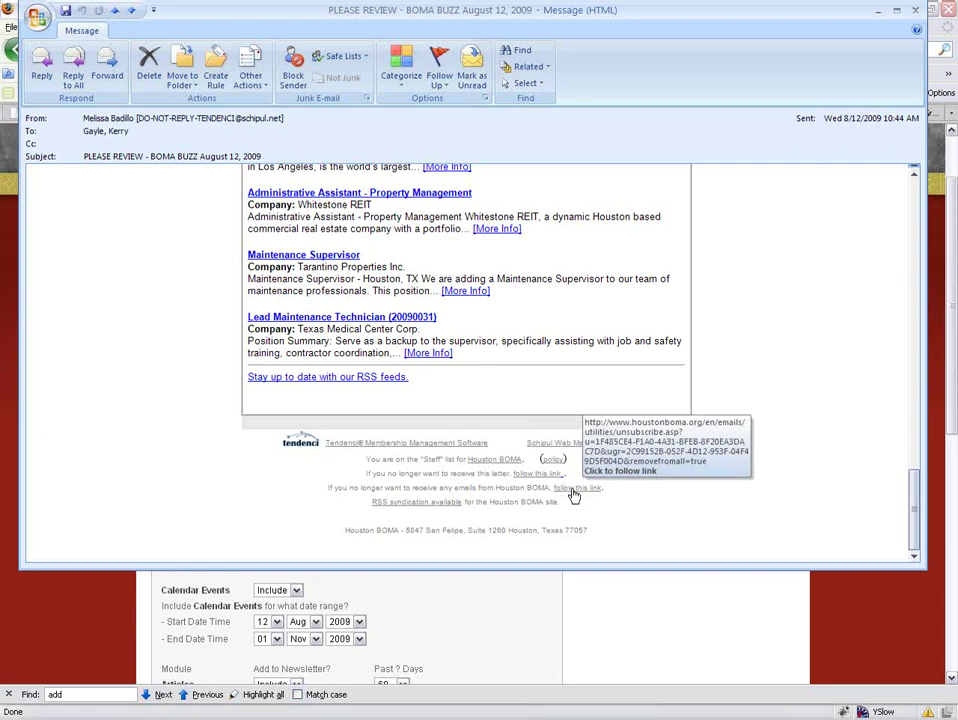
{"action": "left_click", "coordinate": [588, 607]}
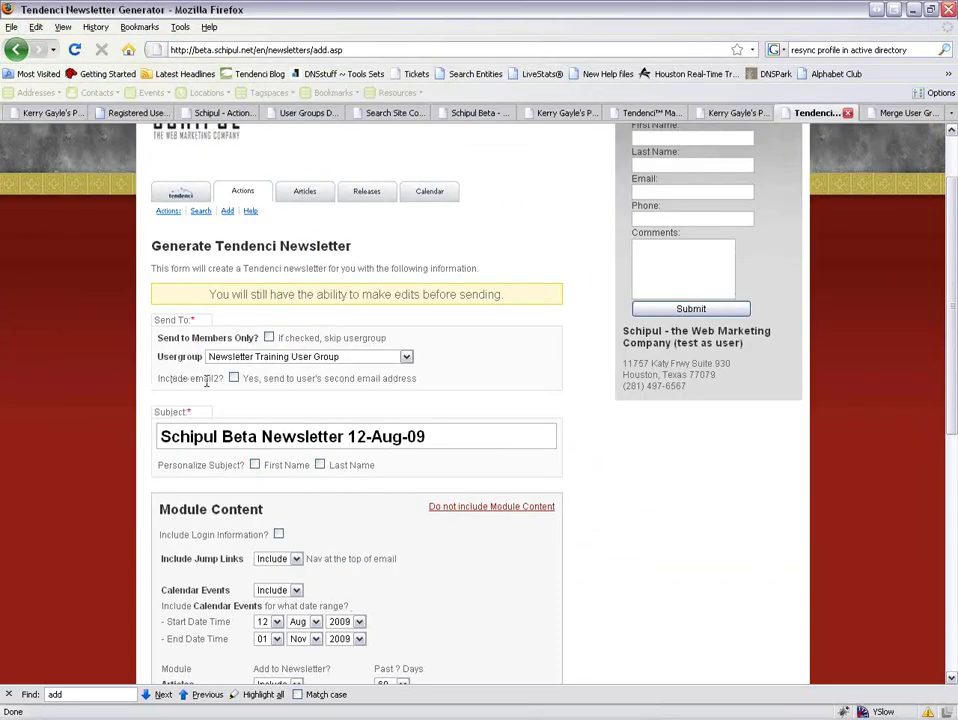
{"action": "left_click", "coordinate": [718, 114]}
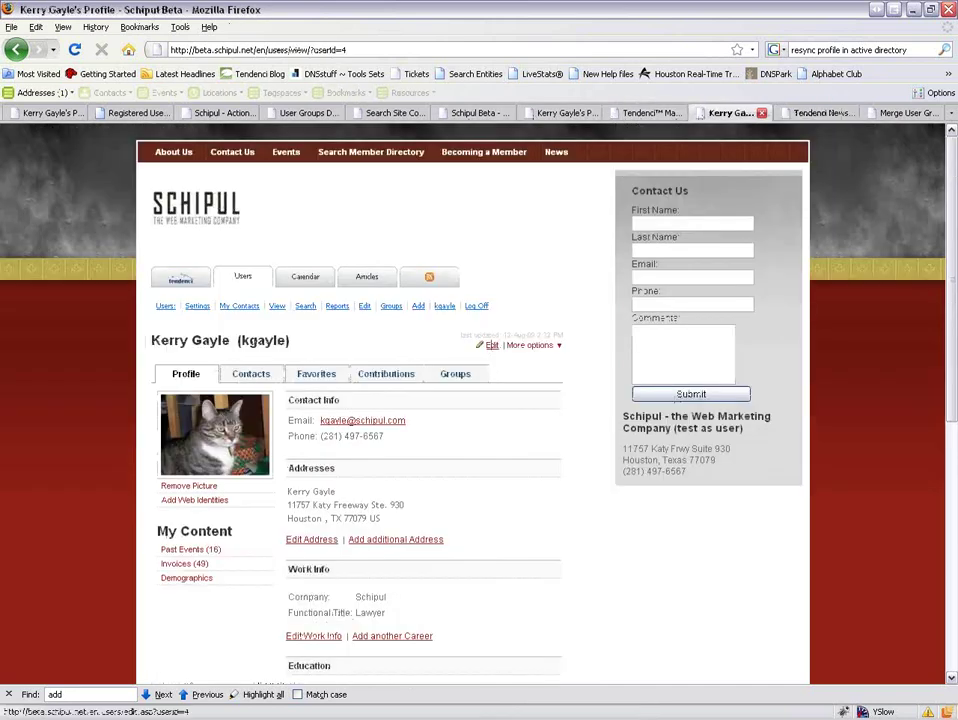
{"action": "left_click", "coordinate": [491, 345]}
{"action": "scroll", "coordinate": [406, 466], "scroll_direction": "down", "scroll_amount": 7}
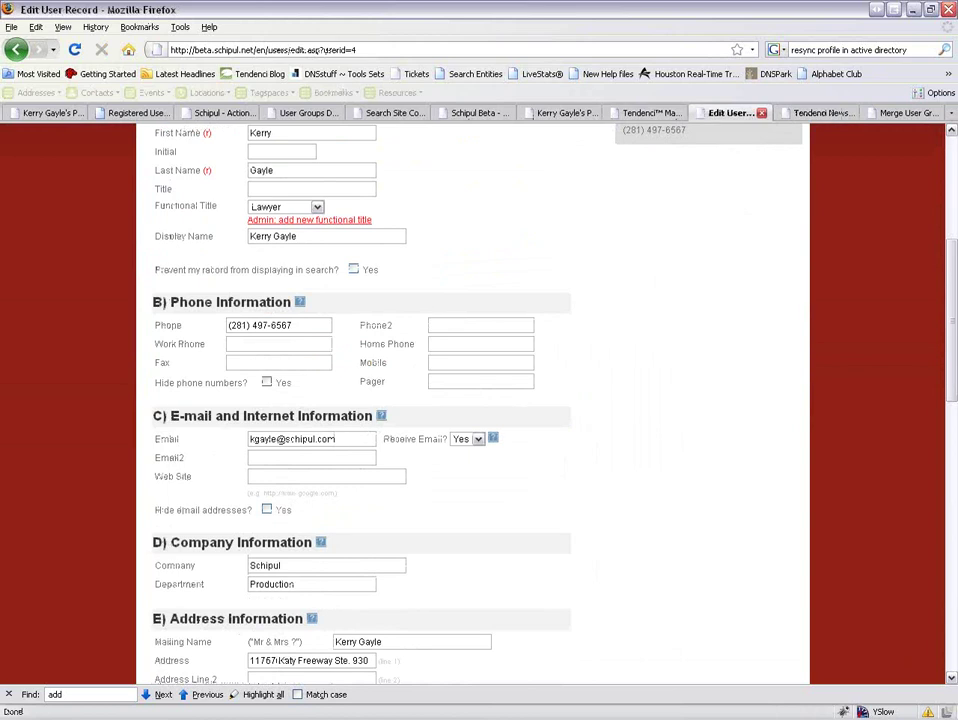
{"action": "left_click_drag", "start_coordinate": [188, 460], "coordinate": [152, 460]}
{"action": "left_click", "coordinate": [284, 457]}
{"action": "left_click", "coordinate": [815, 113]}
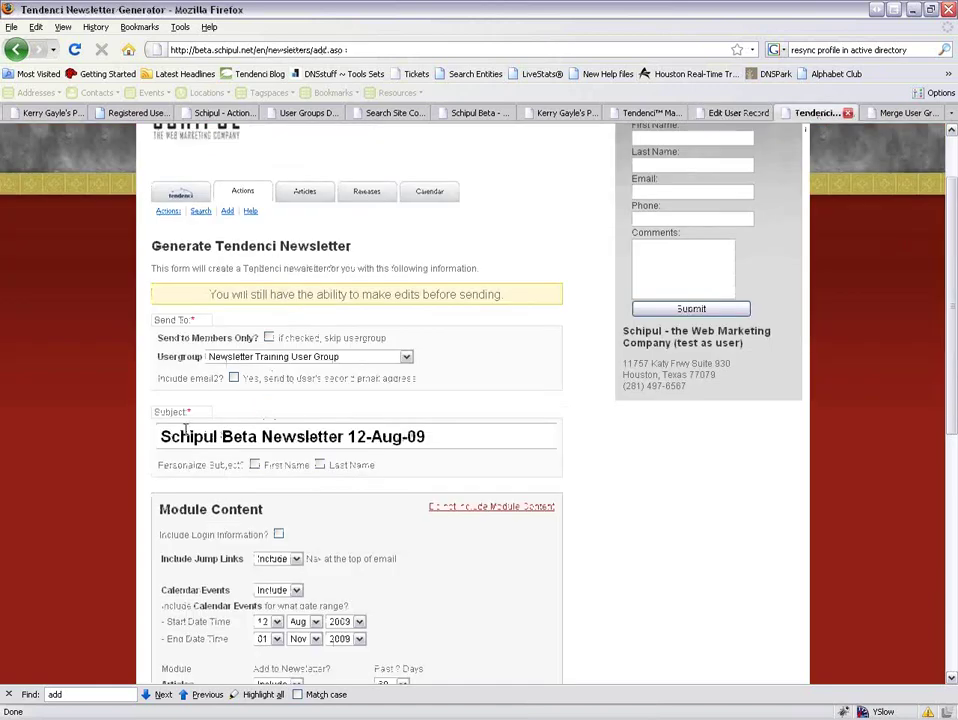
{"action": "scroll", "coordinate": [186, 430], "scroll_direction": "down", "scroll_amount": 2}
Tick First Name and Last Name under Personalize Subject, then tick Include Login Information.
{"action": "left_click", "coordinate": [255, 380]}
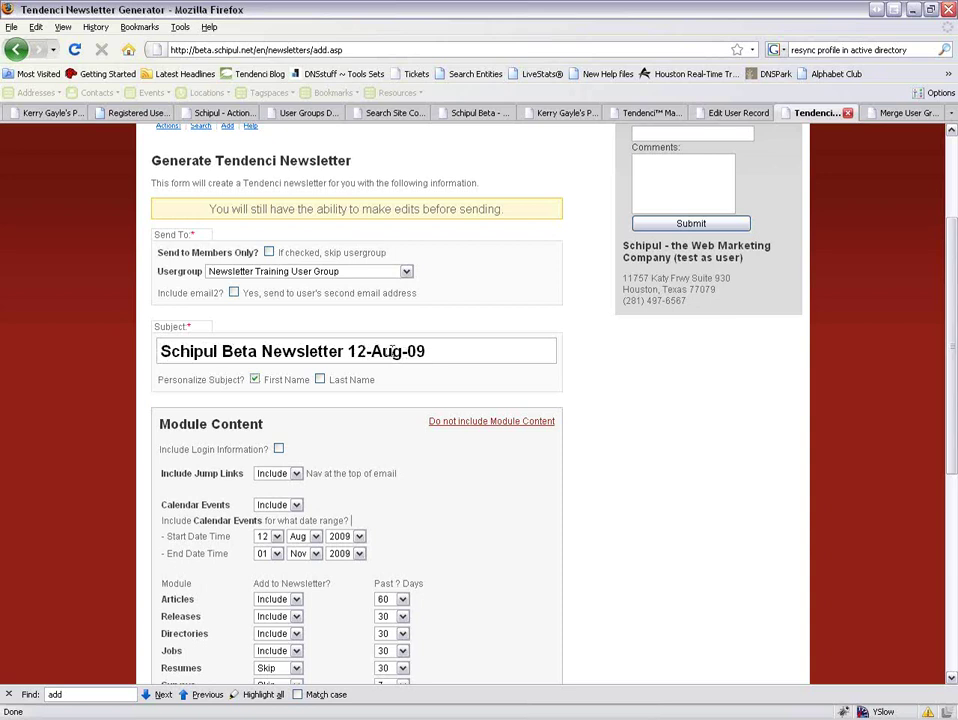
{"action": "left_click", "coordinate": [320, 380]}
{"action": "left_click", "coordinate": [256, 381]}
{"action": "left_click", "coordinate": [256, 381]}
{"action": "scroll", "coordinate": [359, 413], "scroll_direction": "down", "scroll_amount": 2}
{"action": "scroll", "coordinate": [441, 385], "scroll_direction": "down", "scroll_amount": 4}
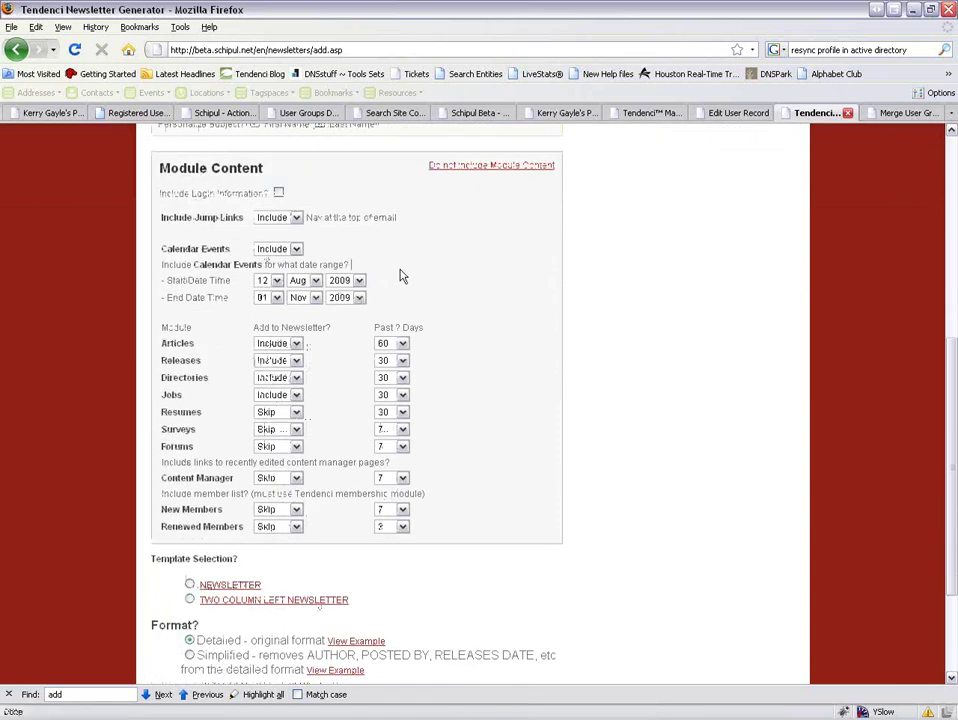
{"action": "scroll", "coordinate": [400, 276], "scroll_direction": "up", "scroll_amount": 2}
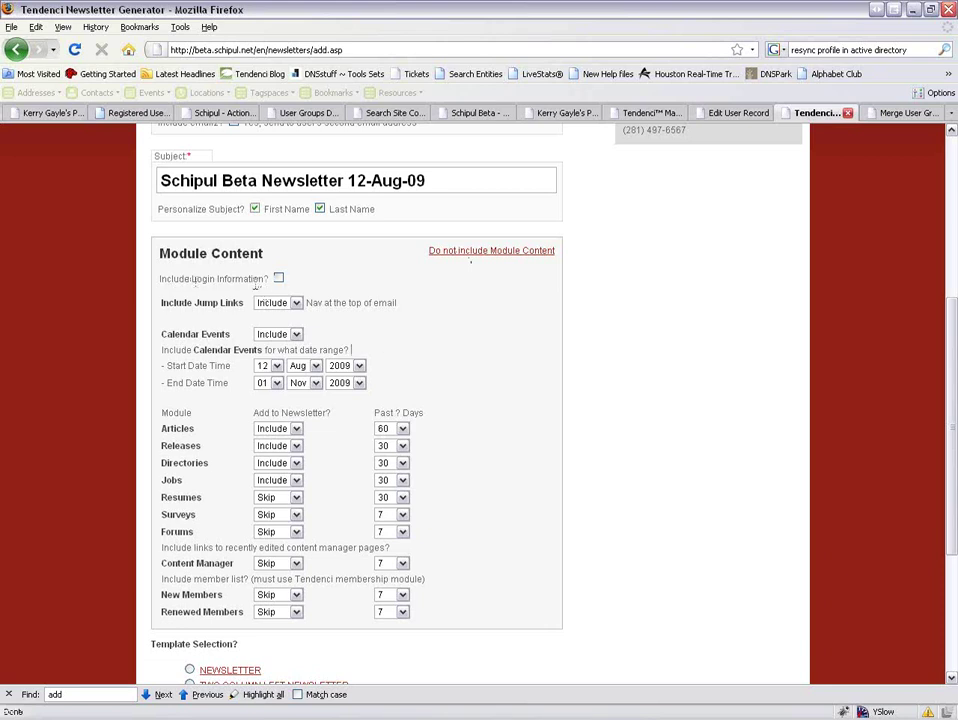
{"action": "left_click", "coordinate": [279, 280]}
Keep Jump Links set to Include and preview the NEWSLETTER template in a new tab.
{"action": "left_click", "coordinate": [295, 302]}
{"action": "left_click", "coordinate": [292, 317]}
{"action": "scroll", "coordinate": [451, 487], "scroll_direction": "down", "scroll_amount": 3}
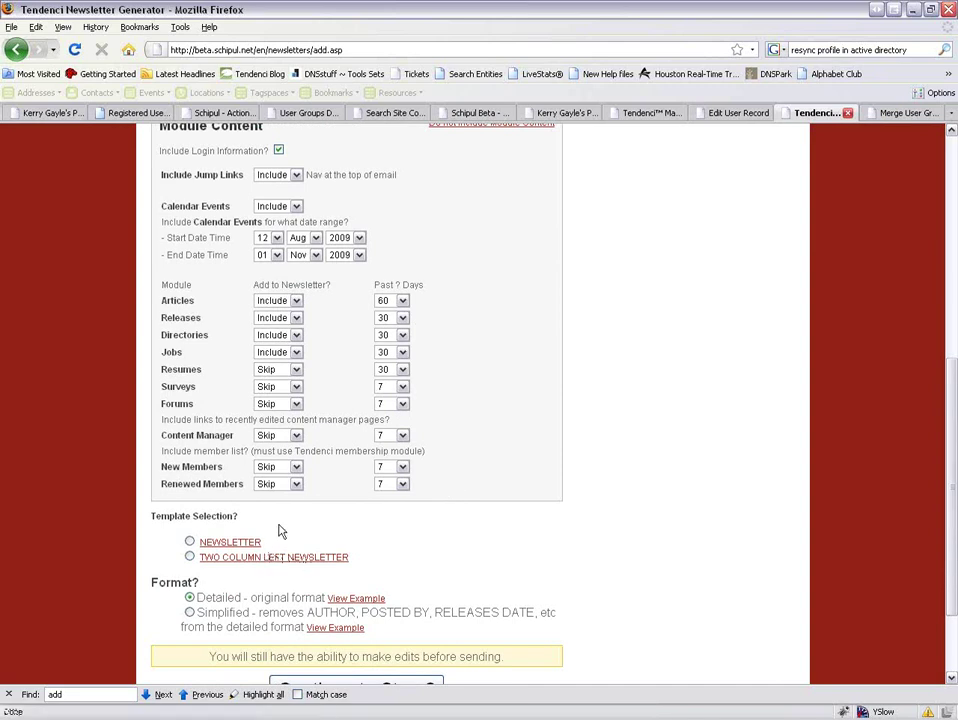
{"action": "left_click", "coordinate": [245, 541]}
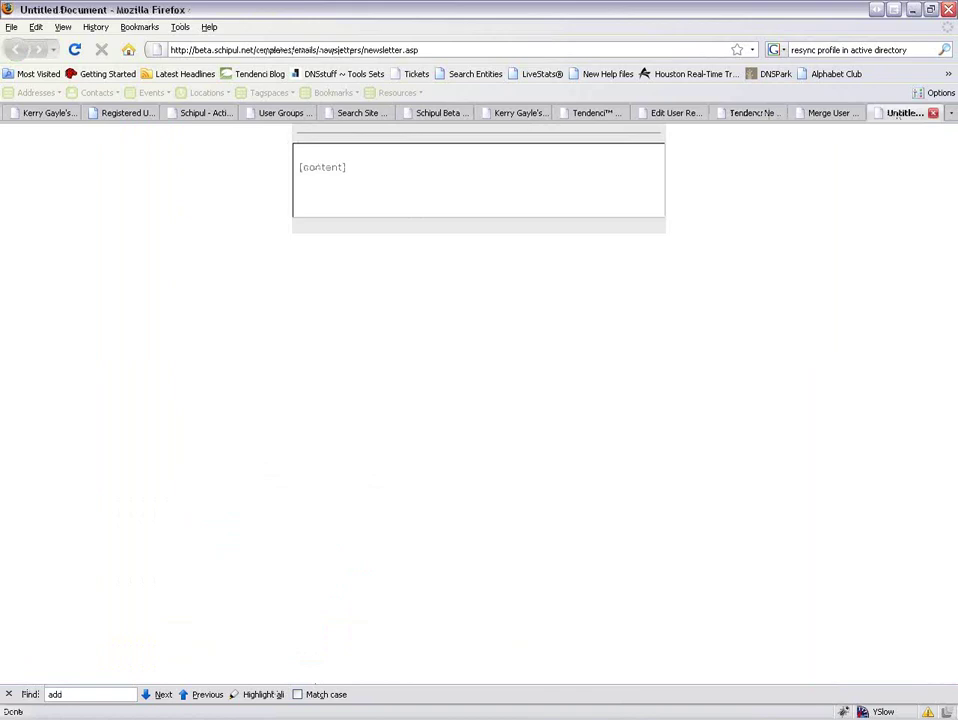
Bring up the sample newsletter email in Outlook and close it.
{"action": "key", "text": "alt+Tab"}
{"action": "left_click_drag", "start_coordinate": [913, 510], "coordinate": [912, 217]}
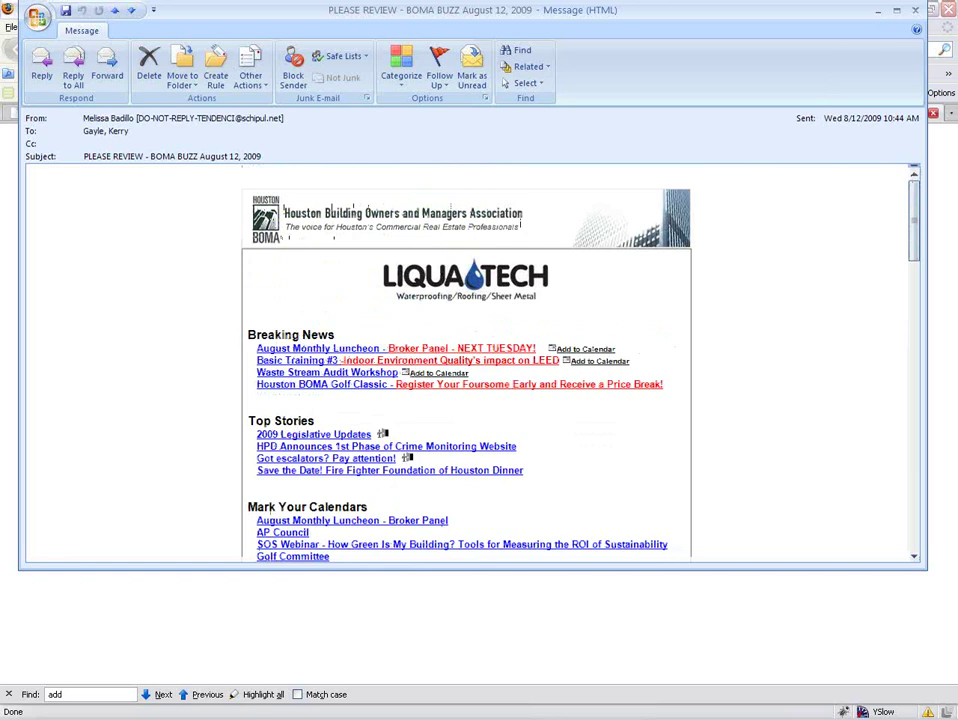
{"action": "left_click", "coordinate": [878, 10]}
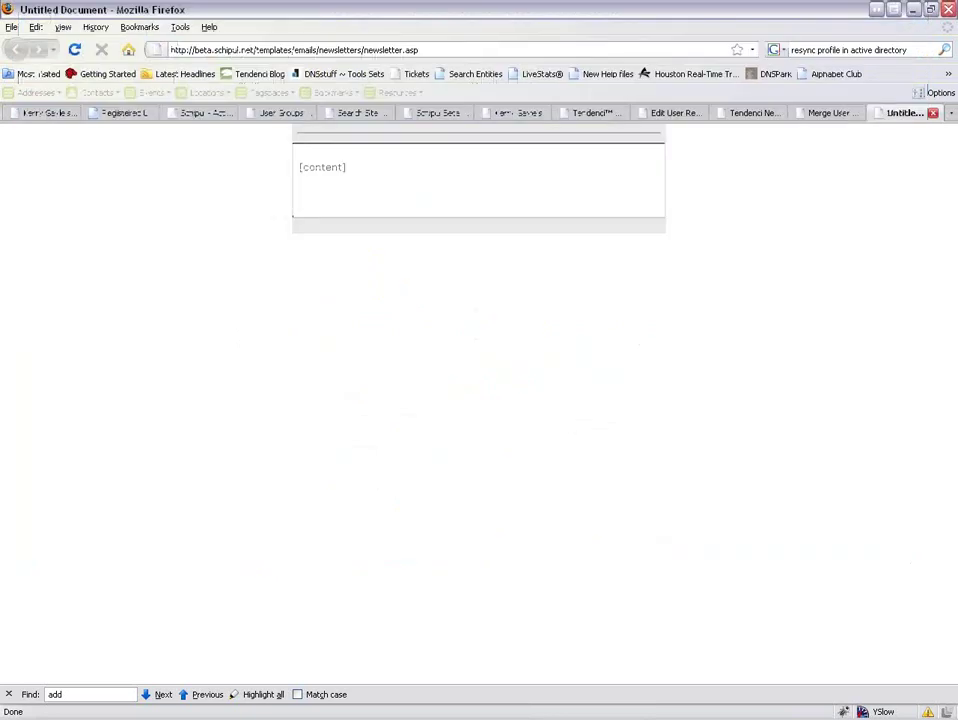
Preview the TWO COLUMN LEFT NEWSLETTER template in a new tab, then return to the generator.
{"action": "left_click", "coordinate": [750, 116]}
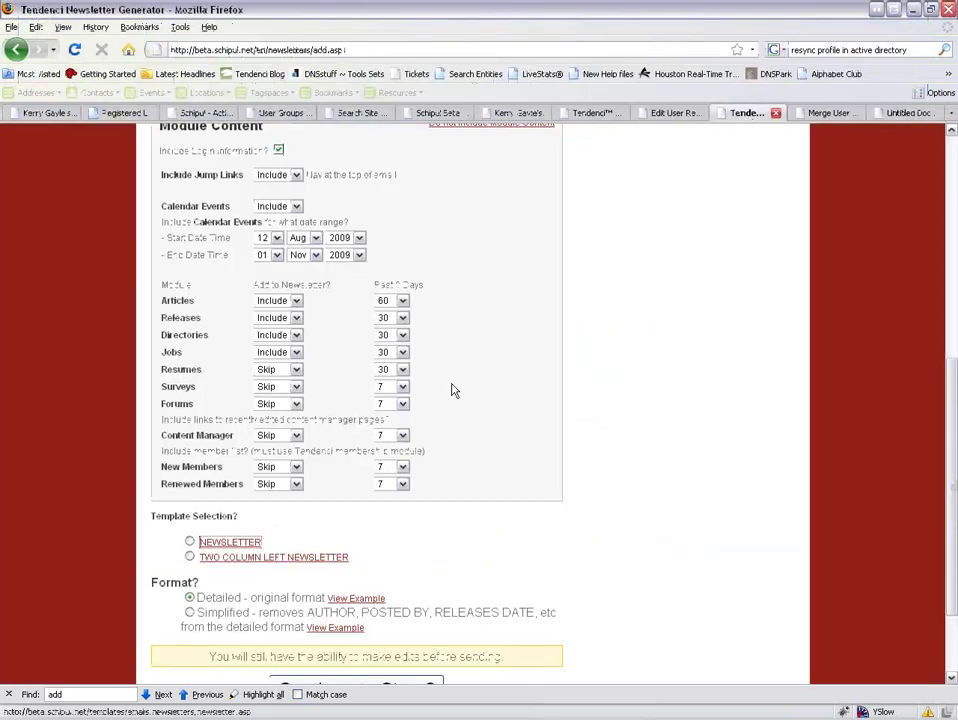
{"action": "right_click", "coordinate": [243, 561]}
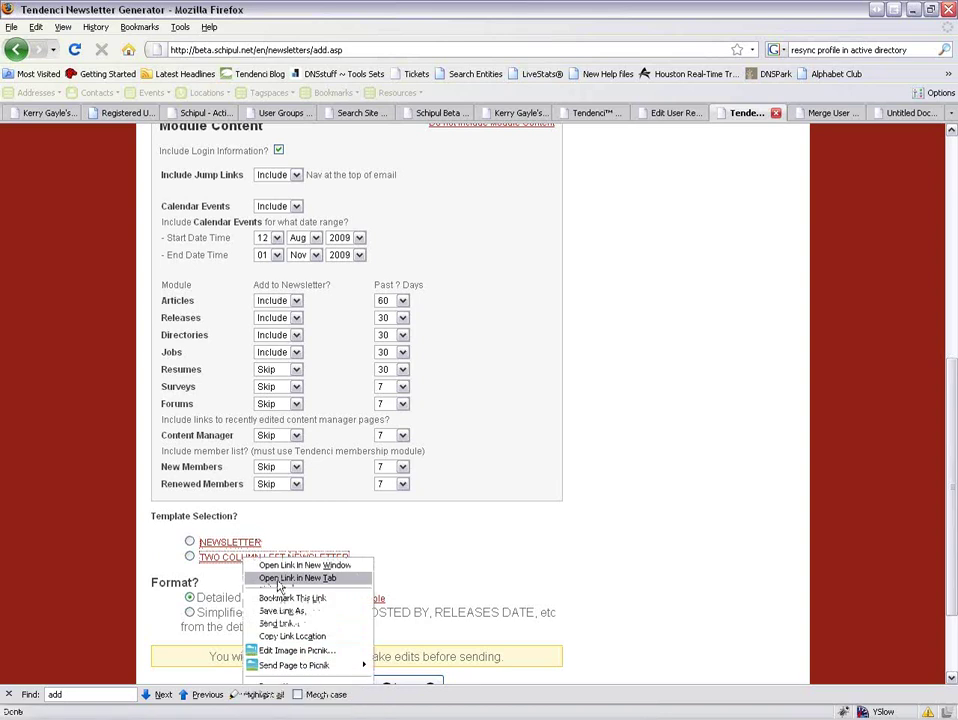
{"action": "left_click", "coordinate": [252, 578]}
{"action": "left_click", "coordinate": [892, 114]}
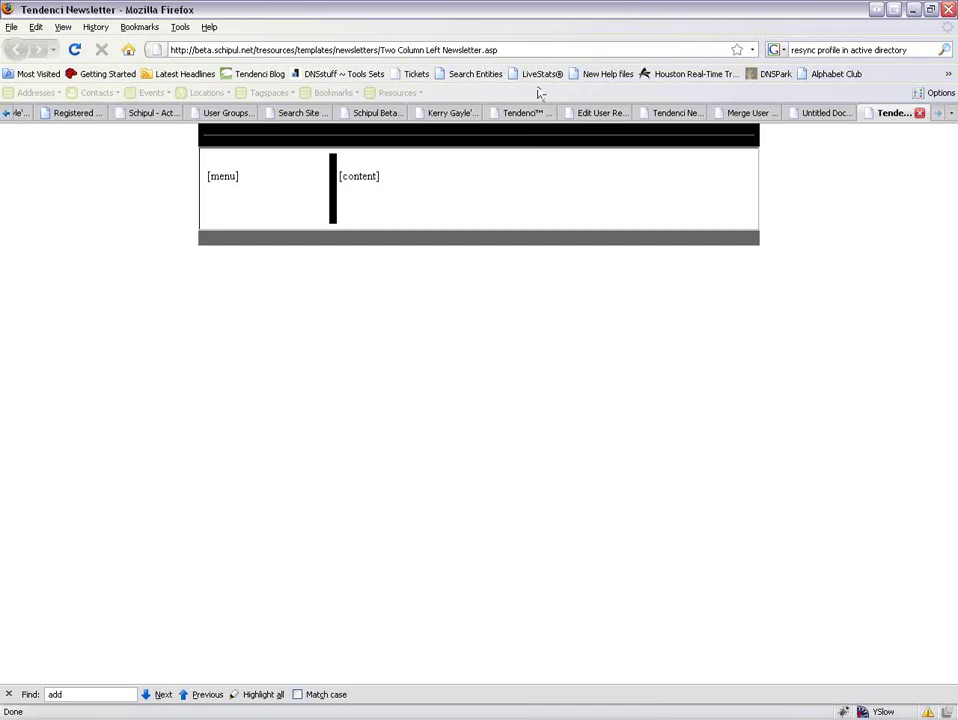
{"action": "left_click", "coordinate": [664, 112]}
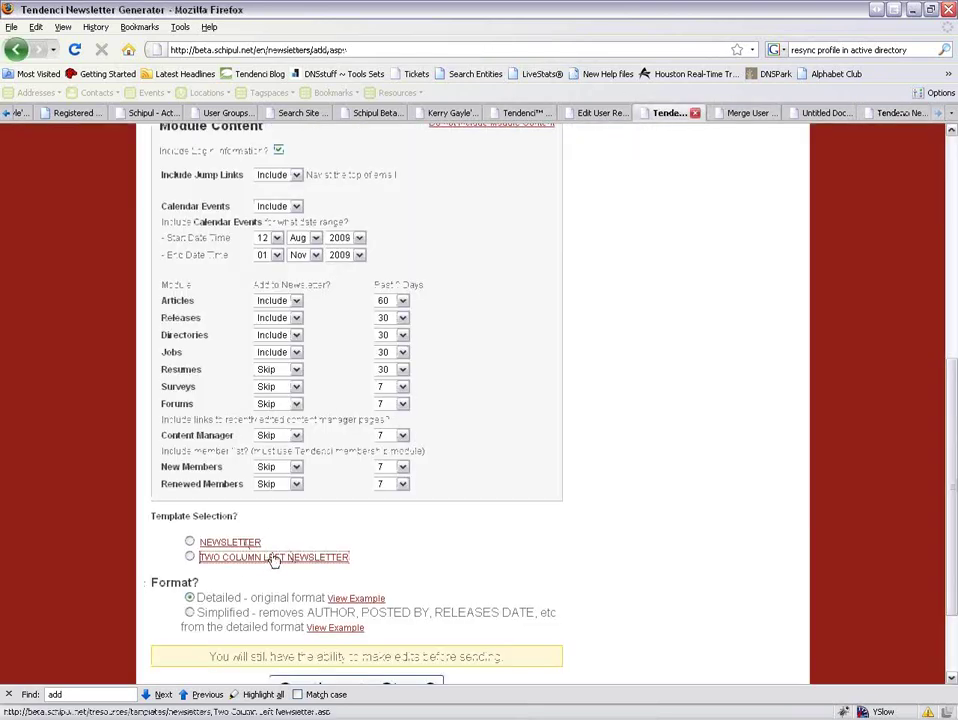
Select the NEWSLETTER template and preview its Detailed format example newsletter in a separate tab.
{"action": "left_click", "coordinate": [190, 542]}
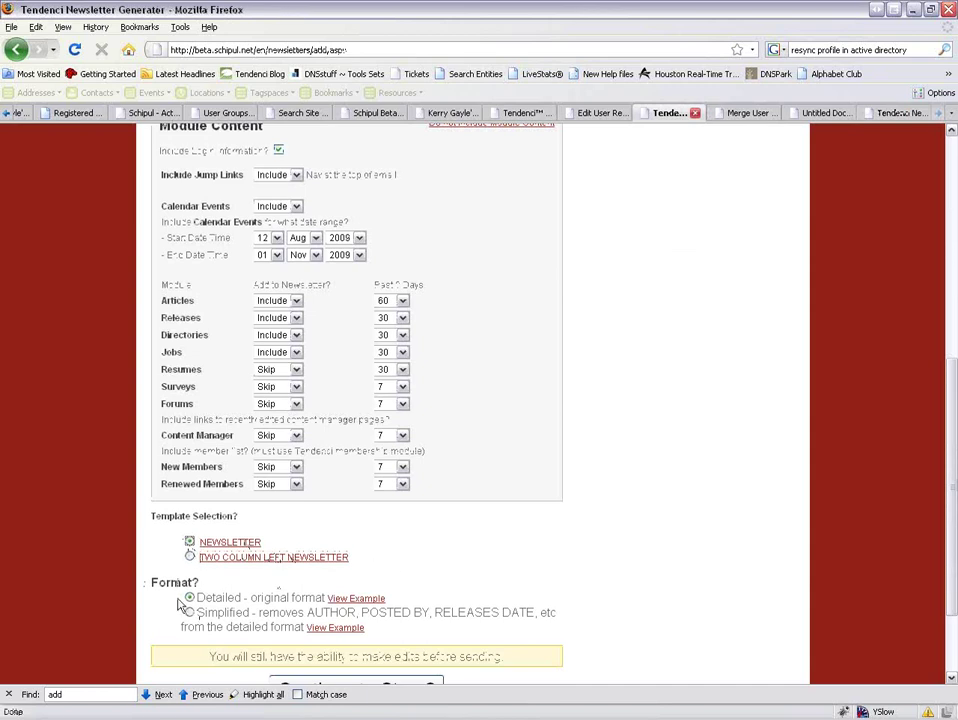
{"action": "right_click", "coordinate": [354, 600]}
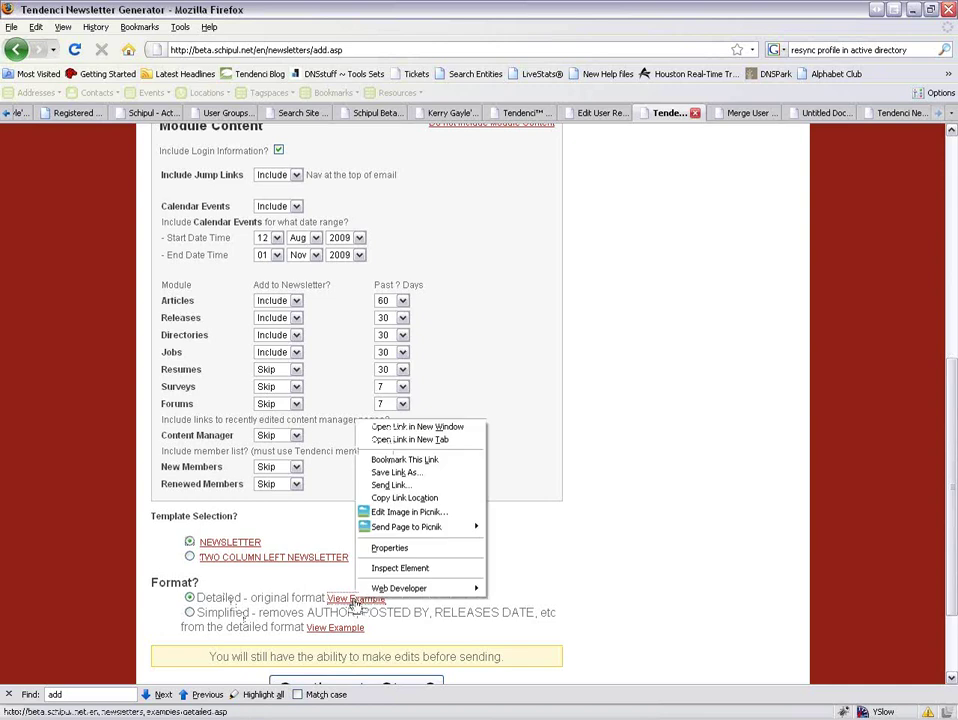
{"action": "left_click", "coordinate": [400, 440]}
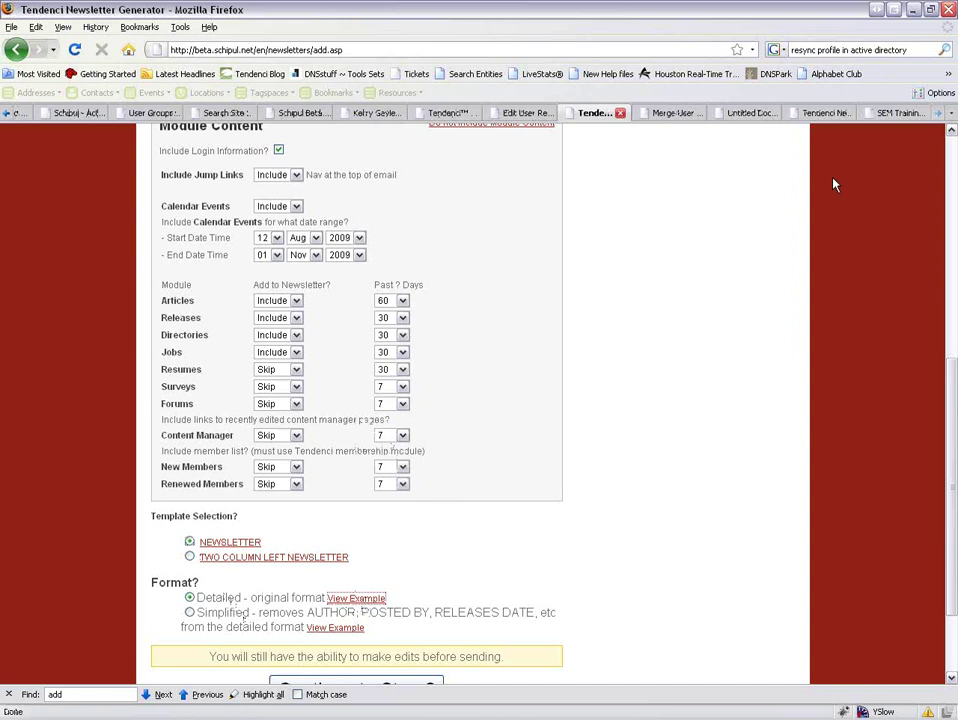
{"action": "left_click", "coordinate": [904, 116]}
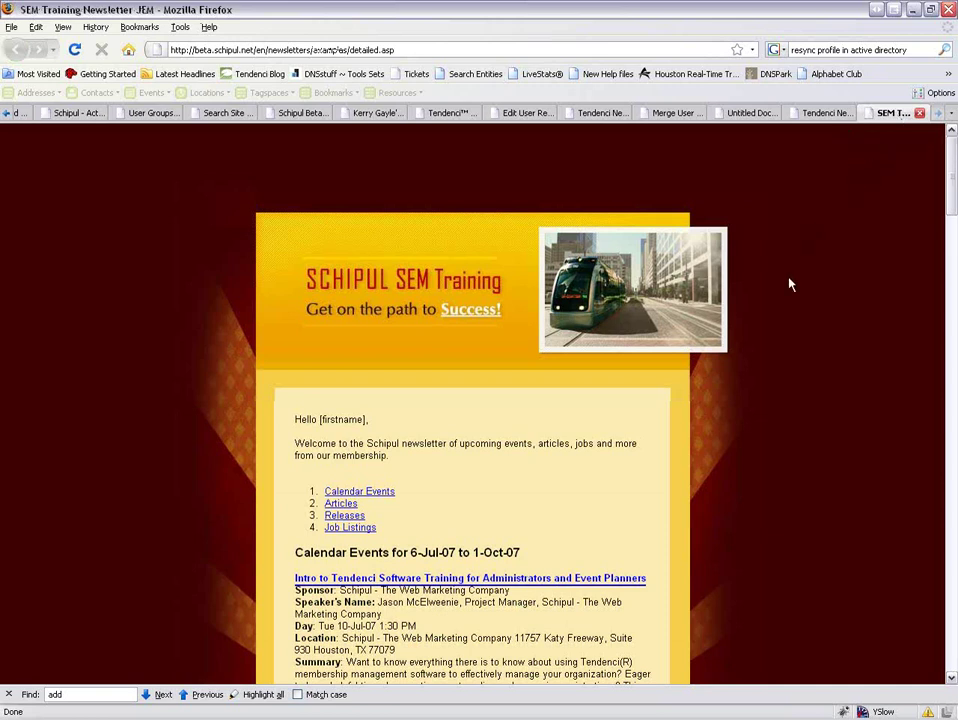
{"action": "scroll", "coordinate": [785, 273], "scroll_direction": "down", "scroll_amount": 3}
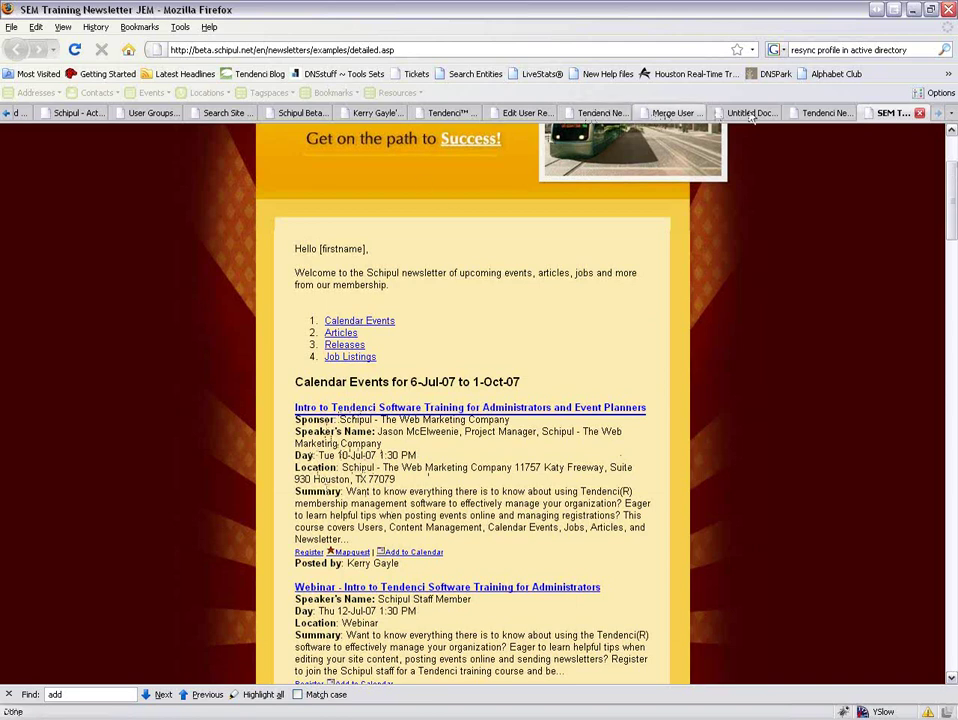
{"action": "left_click", "coordinate": [598, 116]}
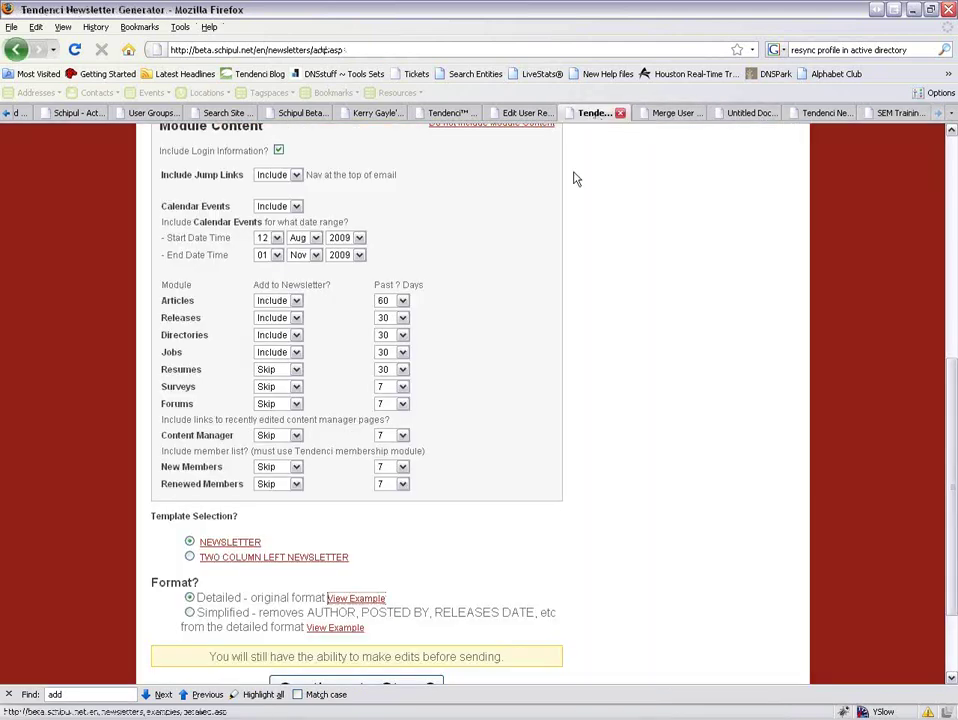
{"action": "right_click", "coordinate": [341, 628]}
Open the Simplified format example in a new tab and read through its Articles section.
{"action": "left_click", "coordinate": [395, 473]}
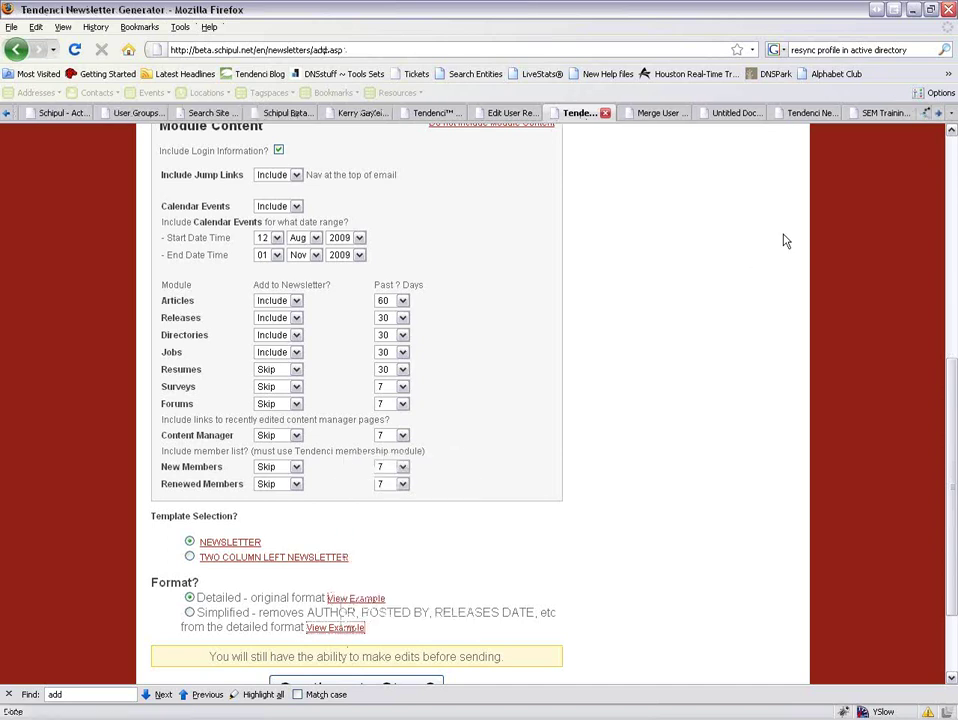
{"action": "left_click", "coordinate": [900, 113]}
{"action": "scroll", "coordinate": [644, 487], "scroll_direction": "down", "scroll_amount": 2}
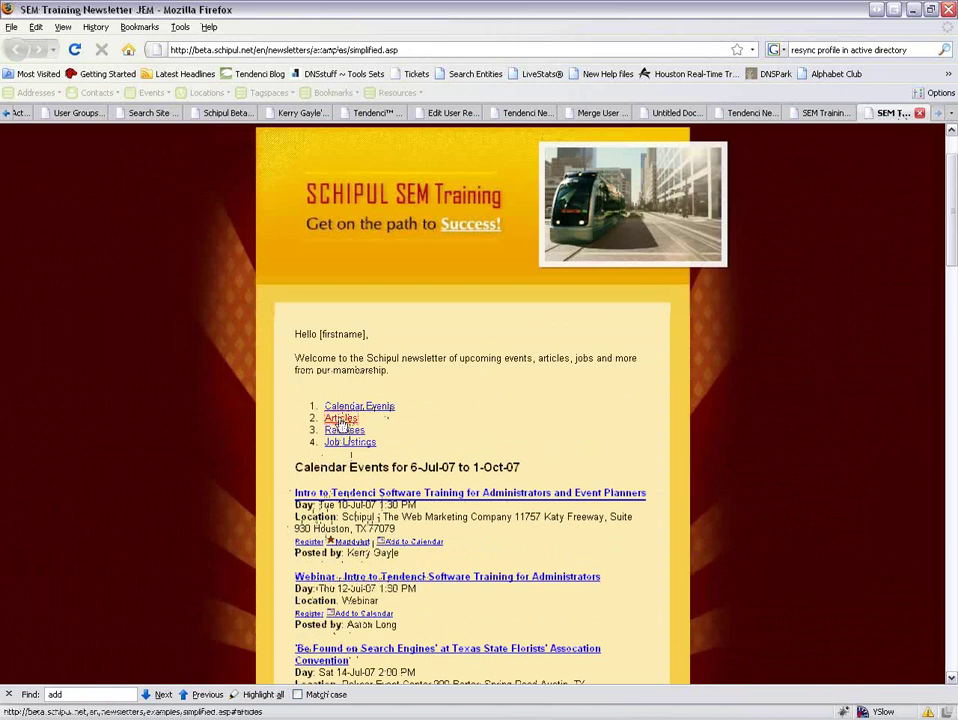
{"action": "left_click", "coordinate": [340, 418]}
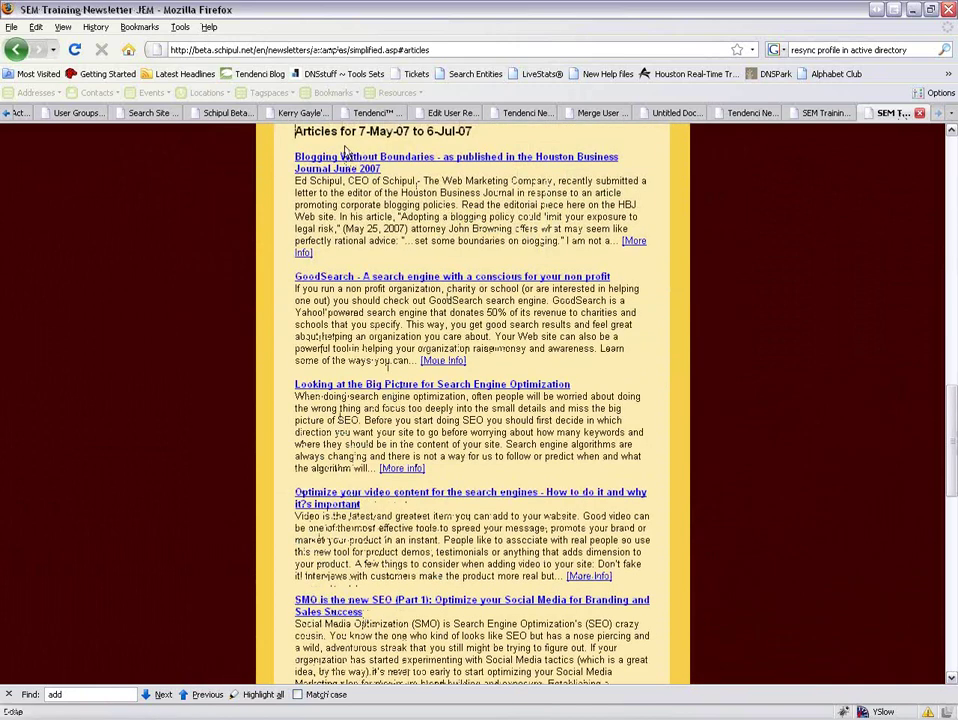
{"action": "left_click_drag", "start_coordinate": [952, 440], "coordinate": [945, 183]}
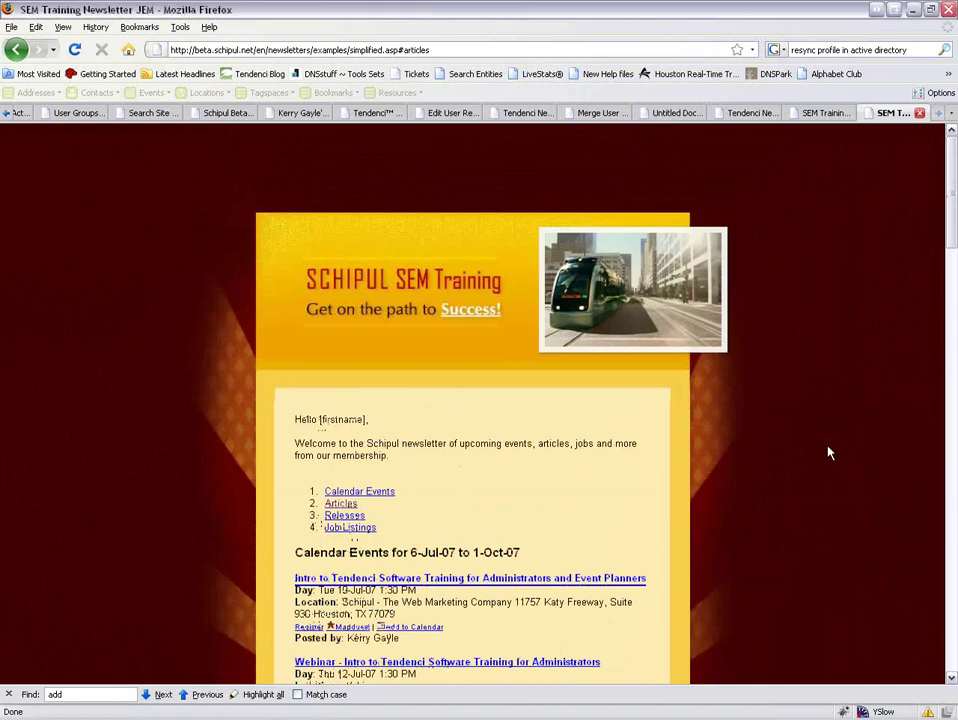
{"action": "scroll", "coordinate": [828, 453], "scroll_direction": "down", "scroll_amount": 6}
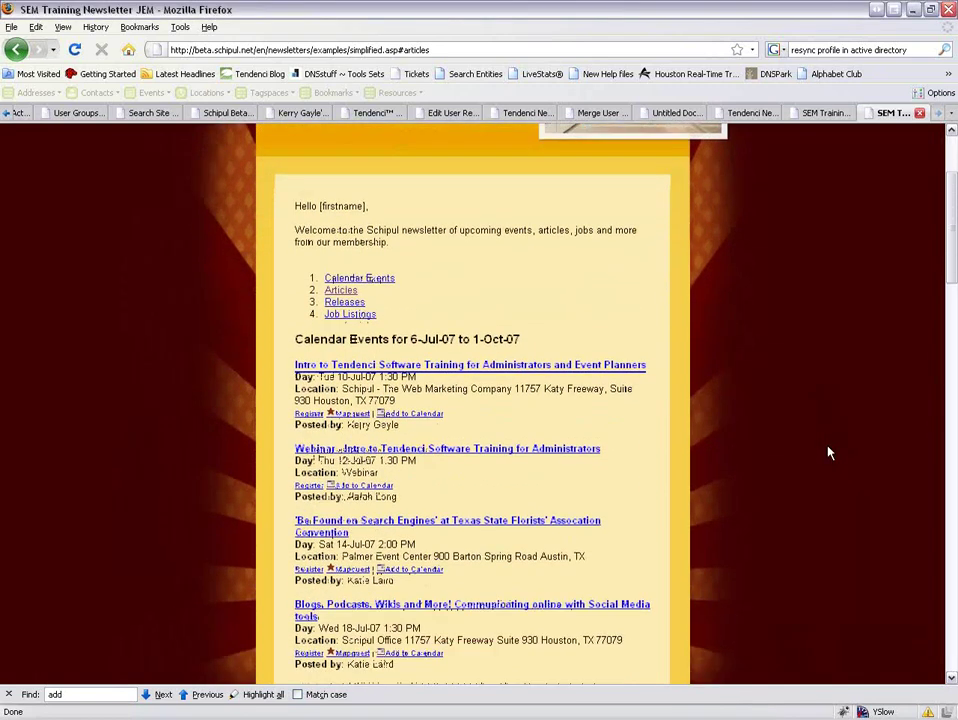
{"action": "scroll", "coordinate": [828, 453], "scroll_direction": "up", "scroll_amount": 6}
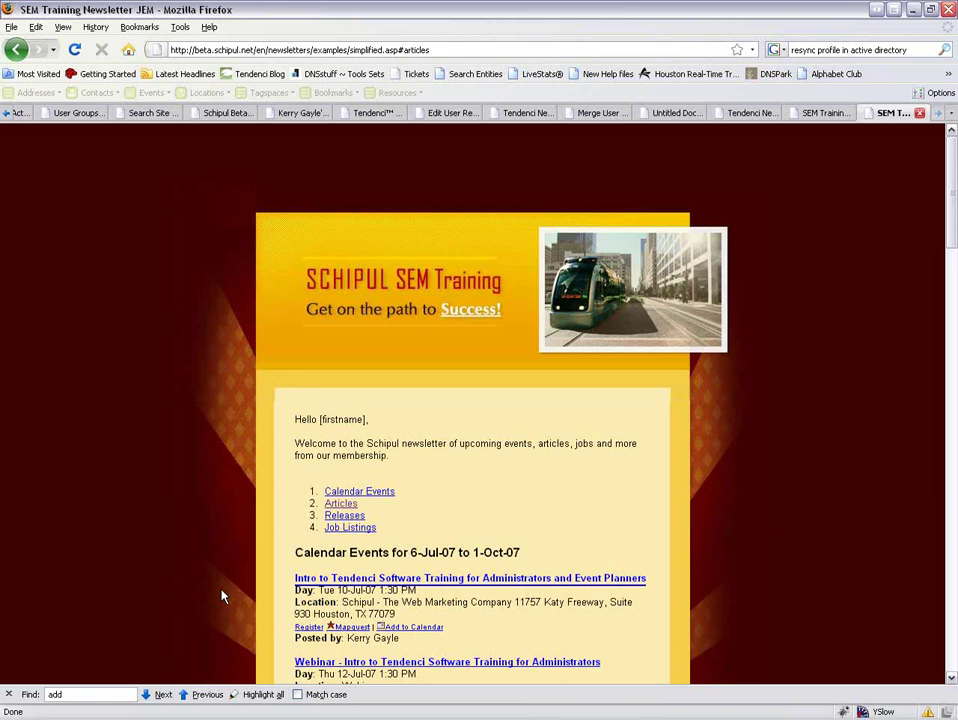
{"action": "scroll", "coordinate": [757, 438], "scroll_direction": "down", "scroll_amount": 17}
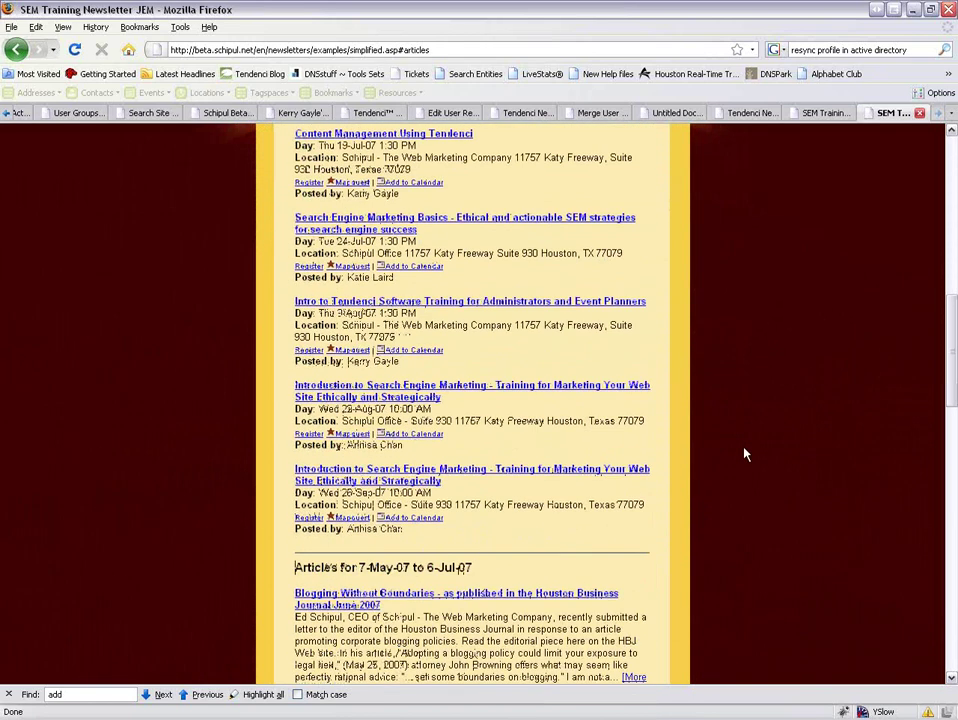
{"action": "scroll", "coordinate": [744, 454], "scroll_direction": "down", "scroll_amount": 4}
{"action": "scroll", "coordinate": [744, 452], "scroll_direction": "up", "scroll_amount": 10}
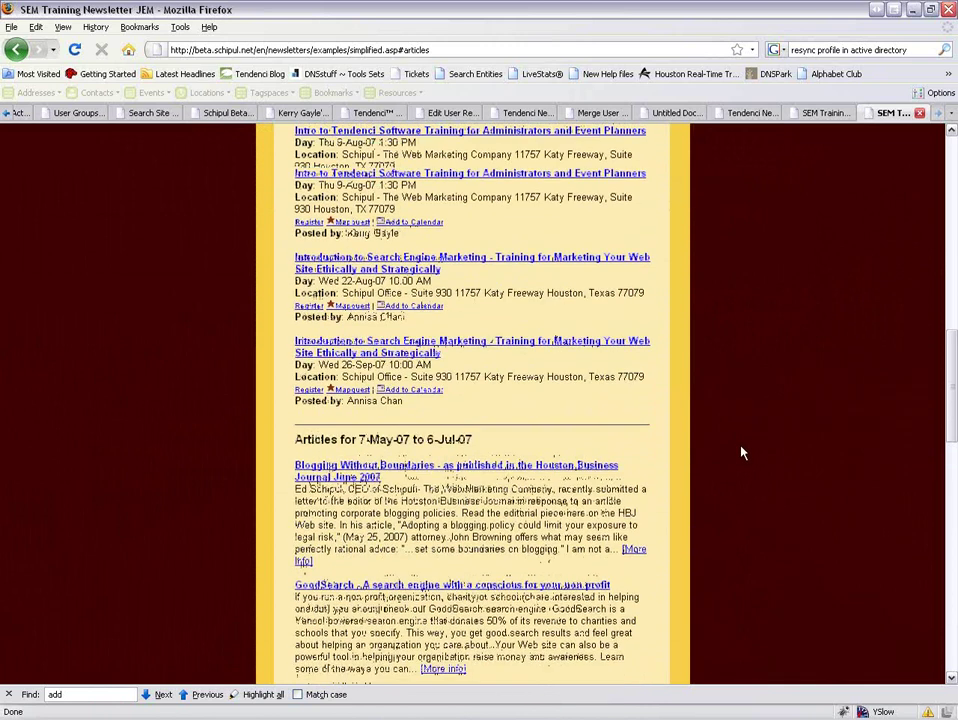
{"action": "scroll", "coordinate": [706, 470], "scroll_direction": "up", "scroll_amount": 6}
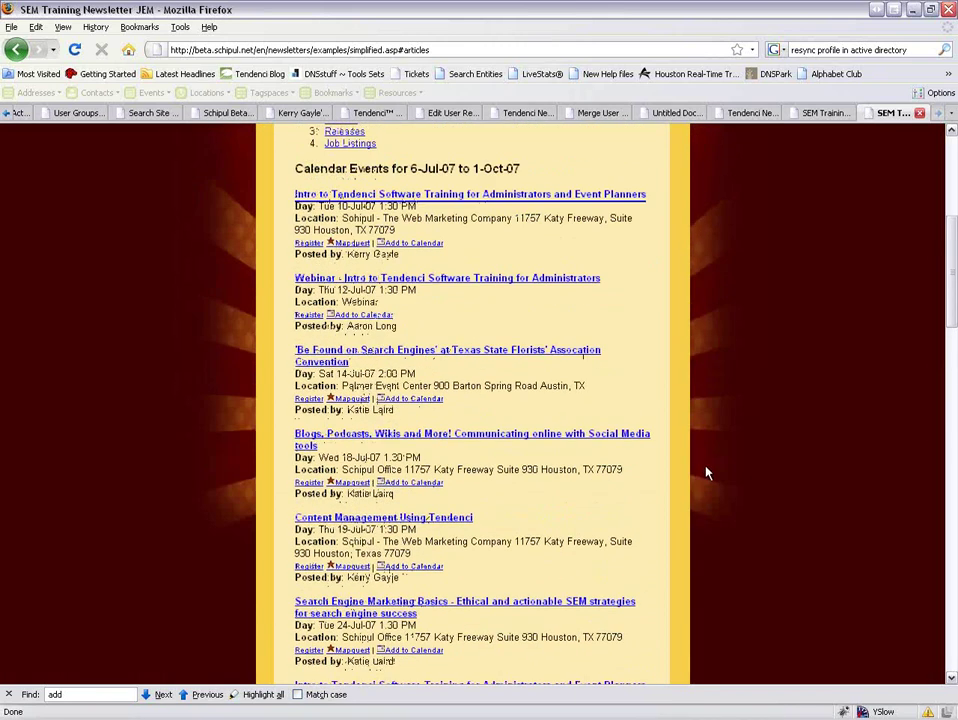
{"action": "scroll", "coordinate": [706, 470], "scroll_direction": "up", "scroll_amount": 4}
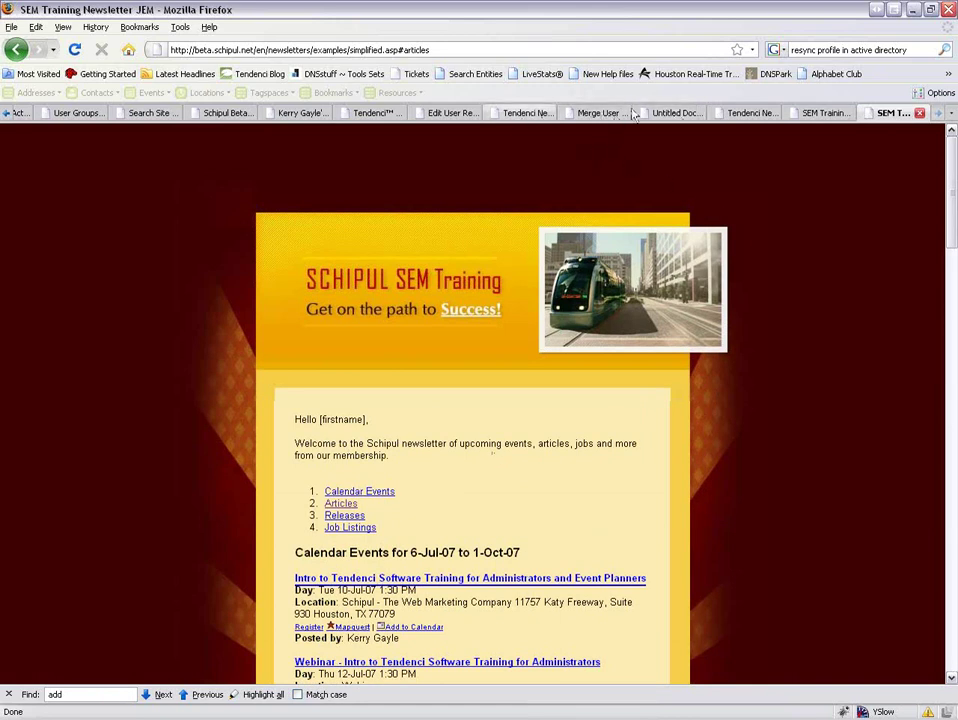
Go back to the newsletter generator tab and scroll down to the Format options.
{"action": "left_click", "coordinate": [750, 113]}
{"action": "left_click", "coordinate": [527, 113]}
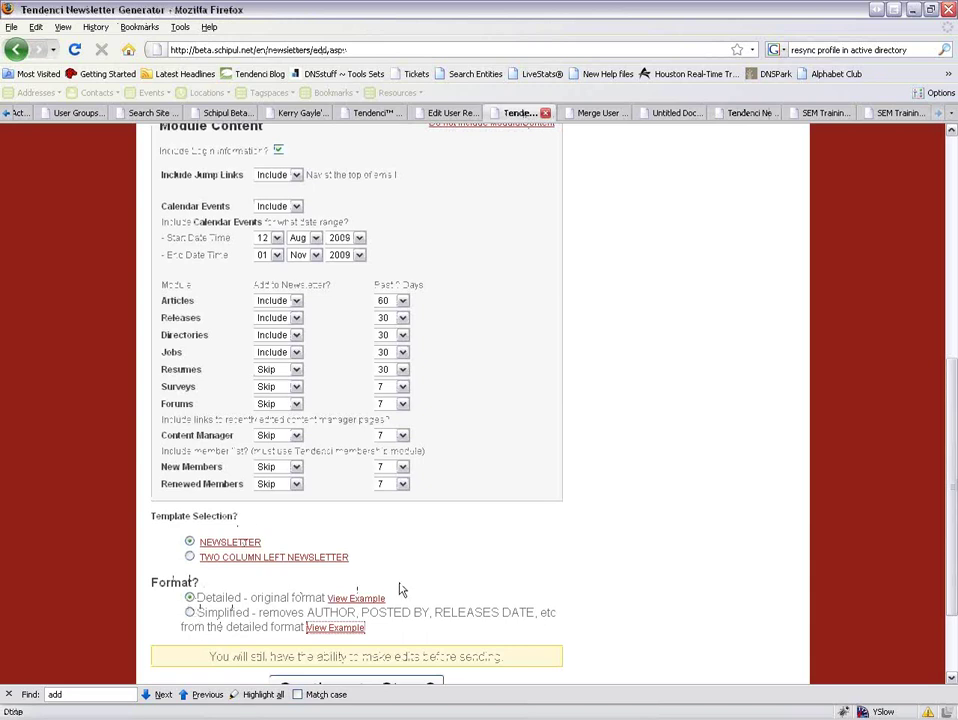
{"action": "scroll", "coordinate": [391, 588], "scroll_direction": "down", "scroll_amount": 2}
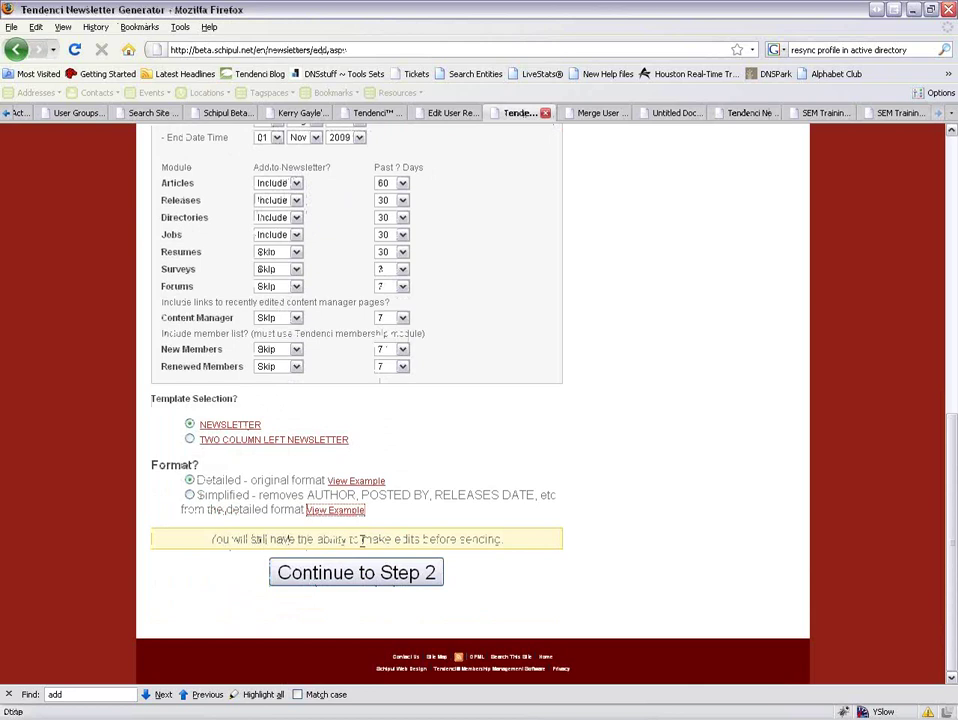
Advance to Marketing Action step 4 of 5 and preview the newsletter e-mail in a new tab.
{"action": "left_click", "coordinate": [362, 573]}
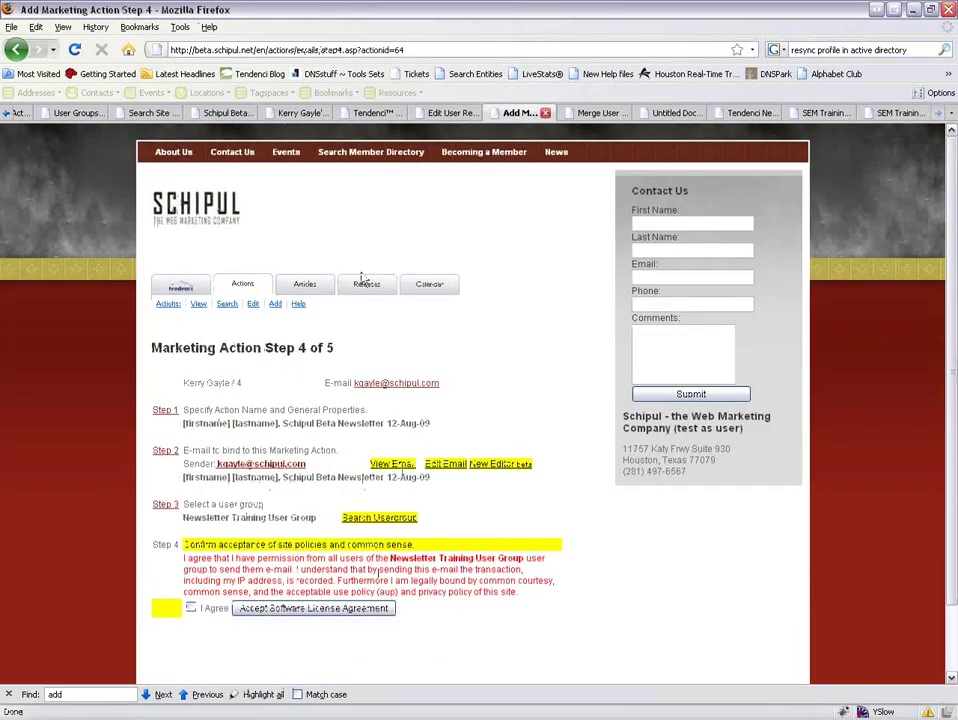
{"action": "scroll", "coordinate": [160, 310], "scroll_direction": "down", "scroll_amount": 1}
{"action": "scroll", "coordinate": [160, 310], "scroll_direction": "down", "scroll_amount": 1}
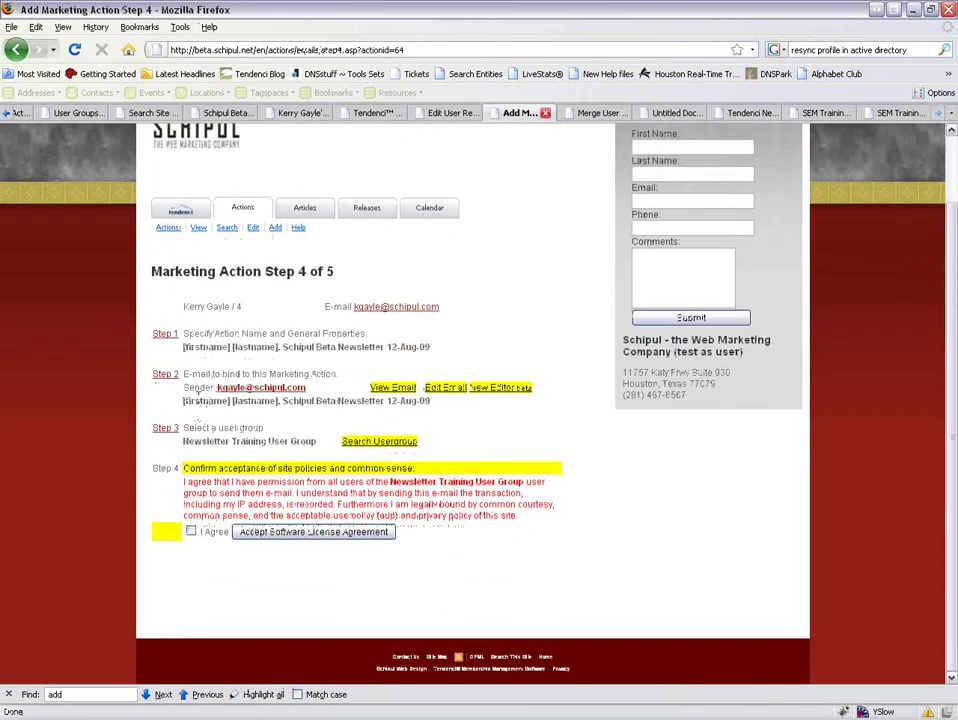
{"action": "right_click", "coordinate": [397, 390]}
{"action": "left_click", "coordinate": [425, 405]}
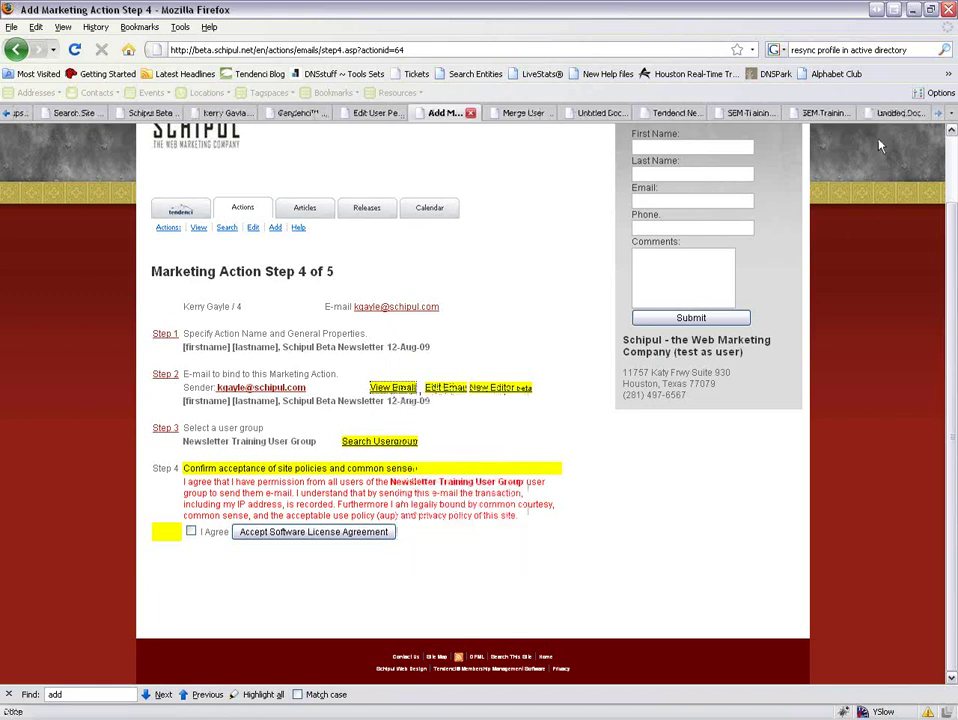
{"action": "left_click", "coordinate": [895, 113]}
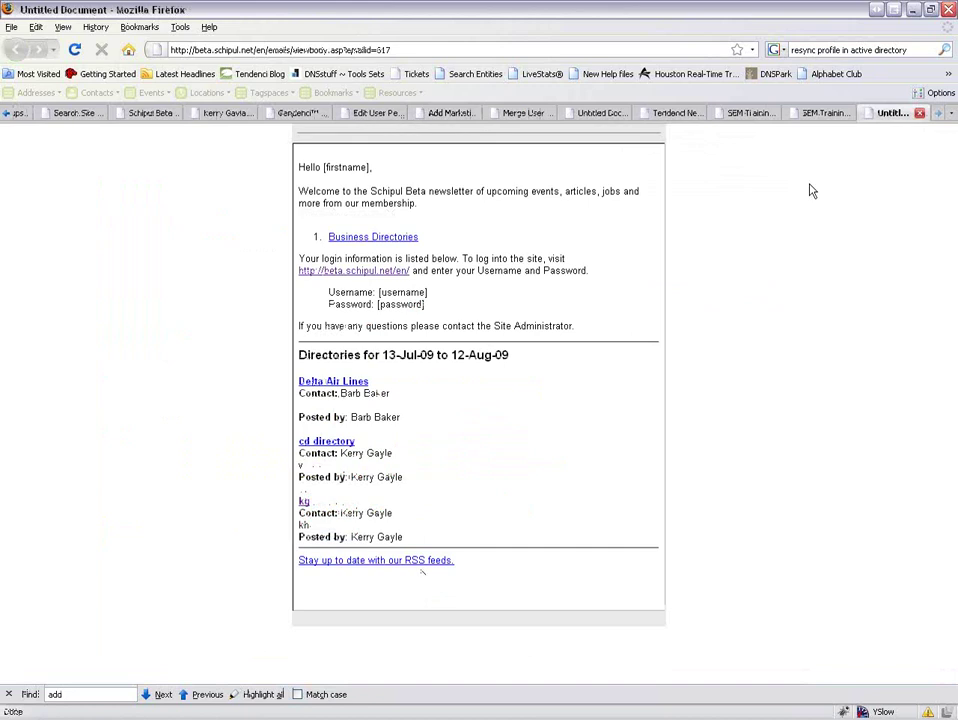
Close the leftover template, example and Merge User Groups tabs, returning to step 4.
{"action": "left_click", "coordinate": [686, 116]}
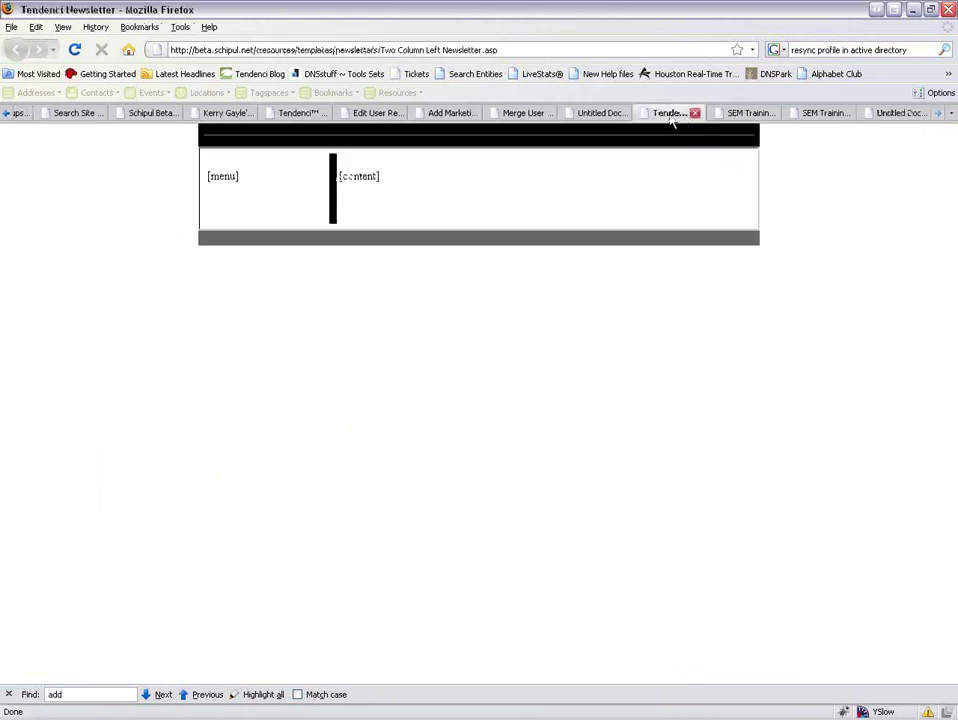
{"action": "left_click", "coordinate": [695, 113]}
{"action": "left_click", "coordinate": [770, 113]}
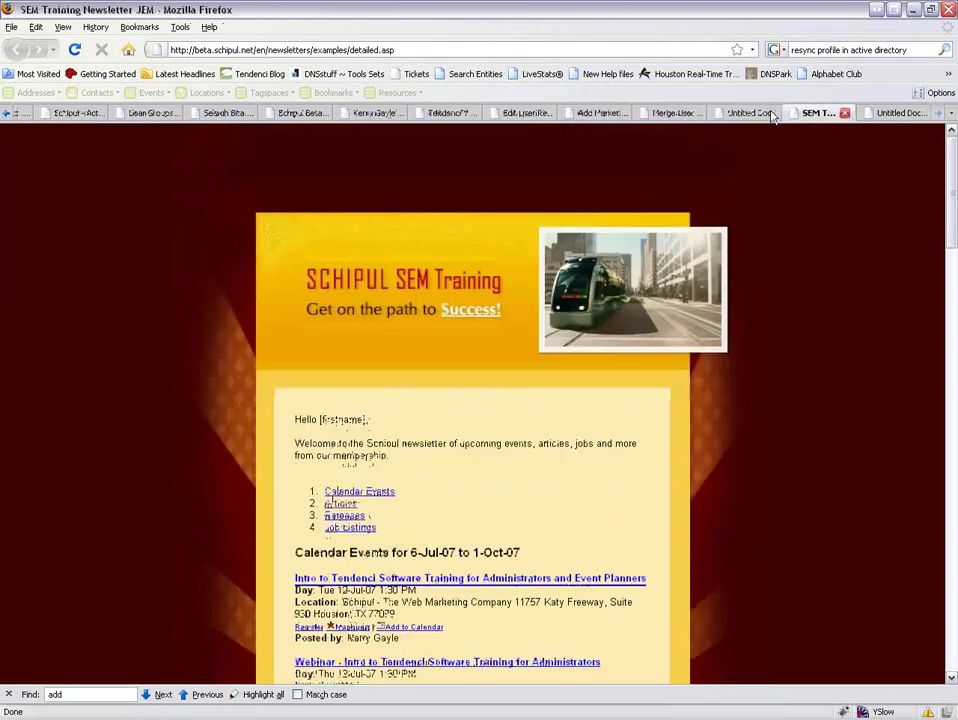
{"action": "left_click", "coordinate": [848, 113]}
{"action": "left_click", "coordinate": [903, 113]}
{"action": "left_click", "coordinate": [820, 113]}
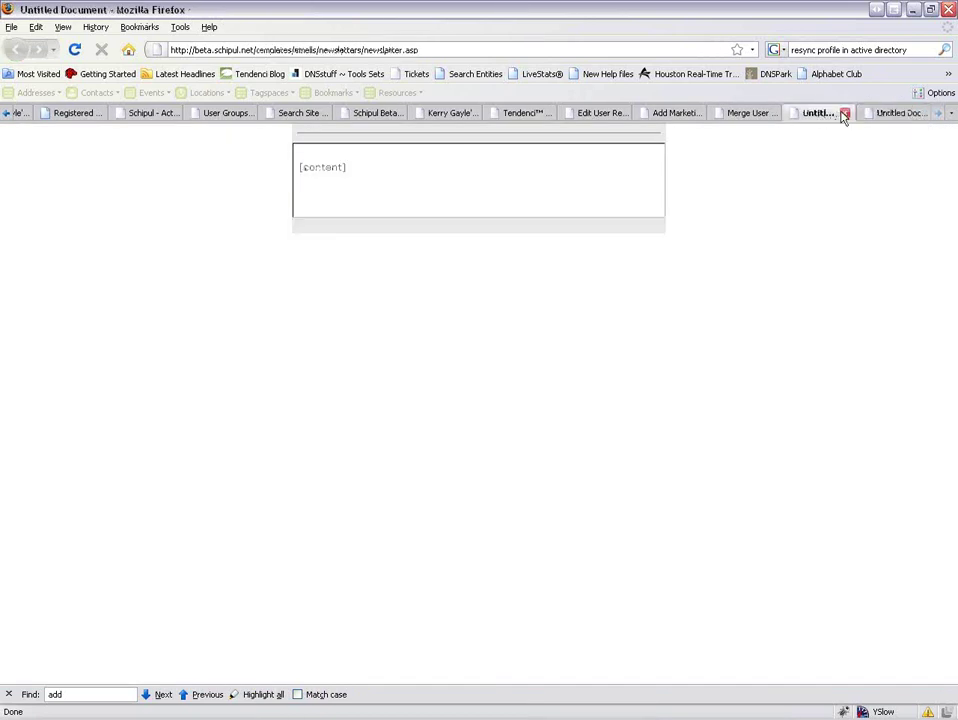
{"action": "left_click", "coordinate": [842, 113]}
{"action": "left_click", "coordinate": [826, 113]}
{"action": "left_click", "coordinate": [854, 113]}
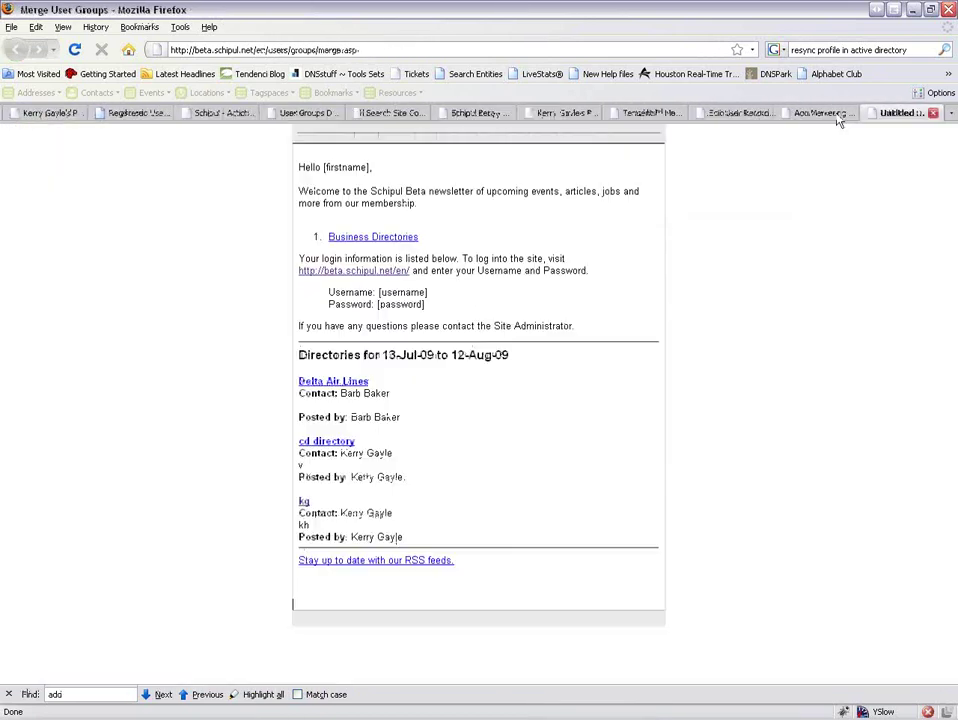
{"action": "left_click", "coordinate": [825, 113]}
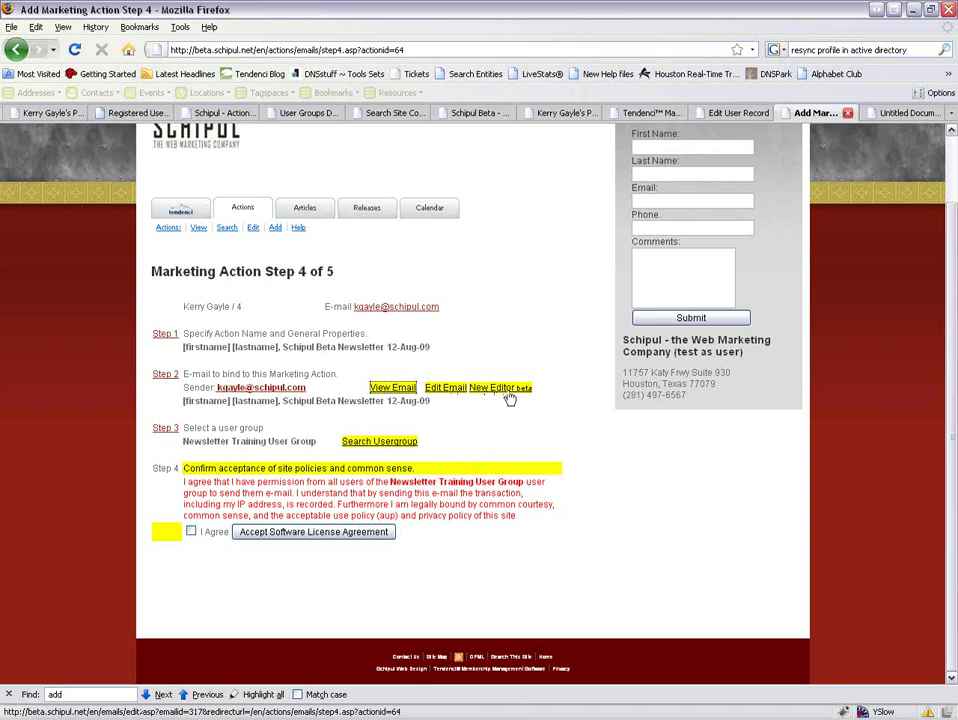
Open the newsletter e-mail's edit form in a new tab.
{"action": "right_click", "coordinate": [450, 392]}
{"action": "left_click", "coordinate": [478, 407]}
{"action": "left_click", "coordinate": [895, 115]}
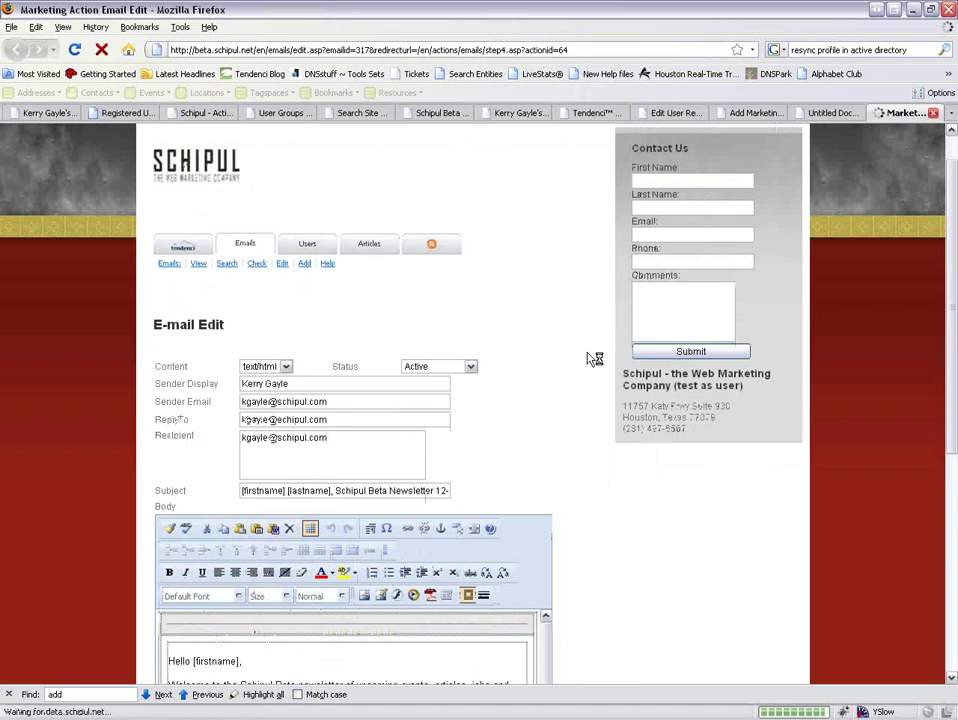
{"action": "scroll", "coordinate": [595, 357], "scroll_direction": "down", "scroll_amount": 2}
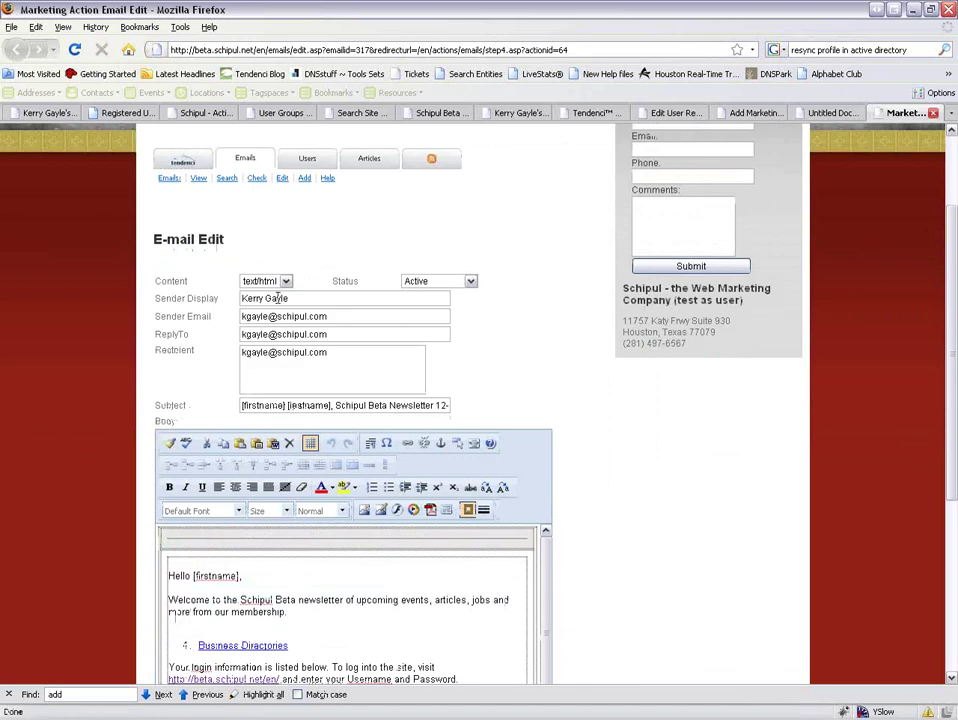
Keep text/html as the content type, select the Sender Display field, then switch to Outlook.
{"action": "left_click", "coordinate": [274, 283]}
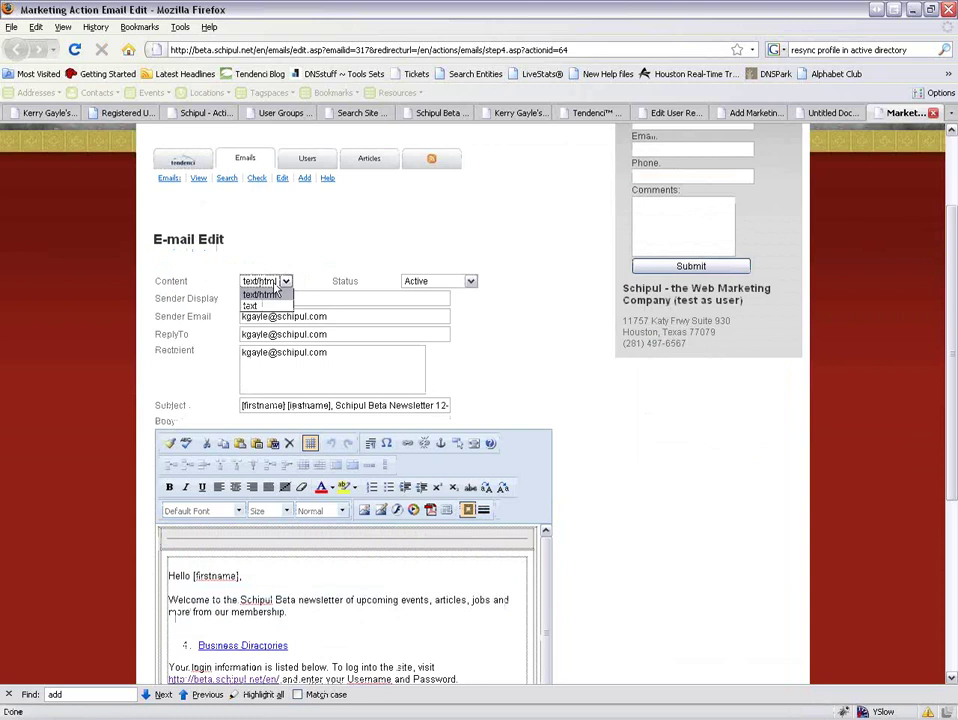
{"action": "left_click", "coordinate": [277, 287]}
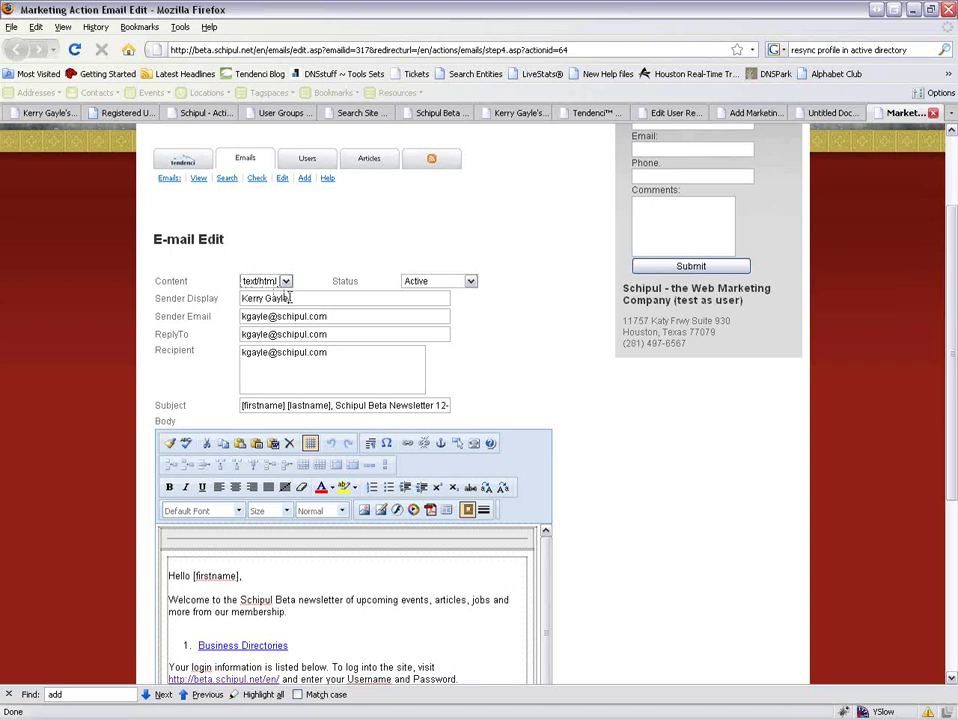
{"action": "left_click", "coordinate": [289, 297]}
{"action": "key", "text": "alt+Tab"}
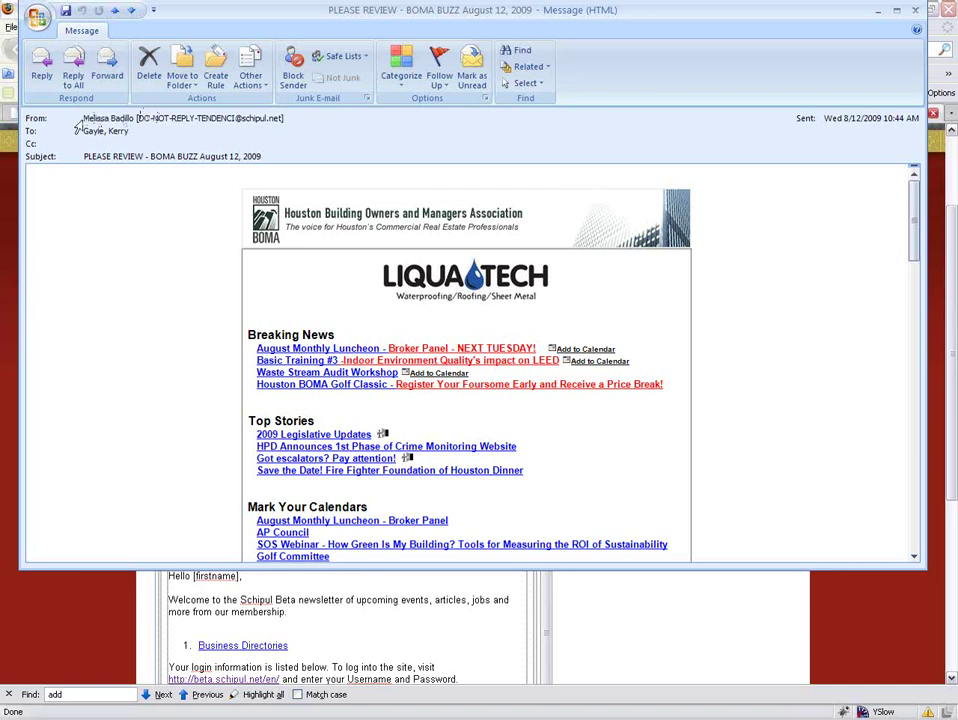
Compare the sender details with the Outlook message and delete the date from the e-mail subject.
{"action": "left_click", "coordinate": [127, 117]}
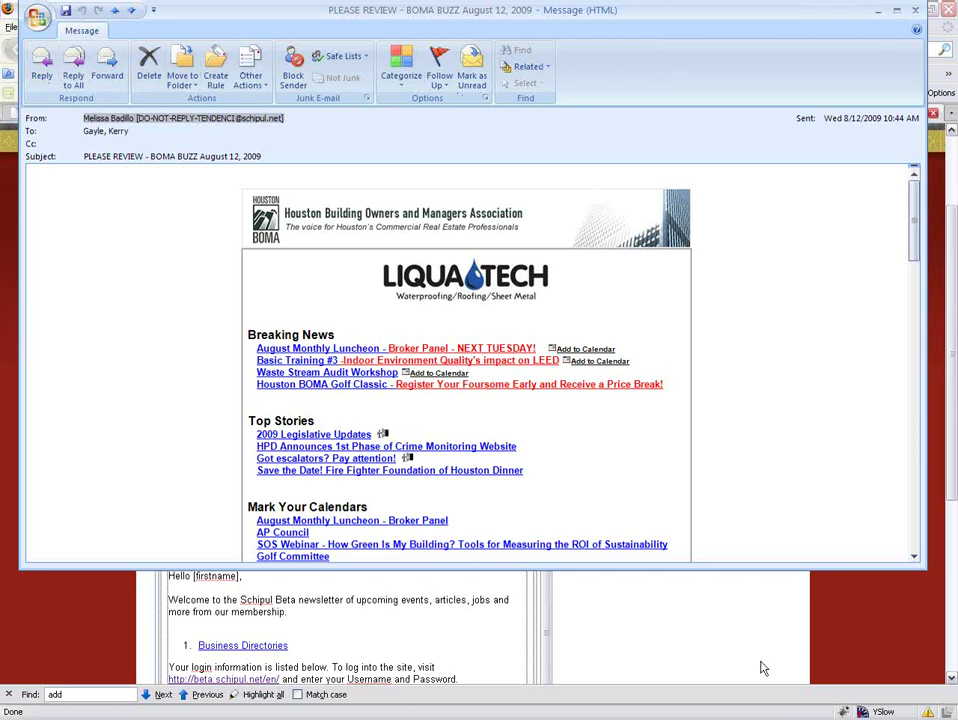
{"action": "left_click", "coordinate": [738, 633]}
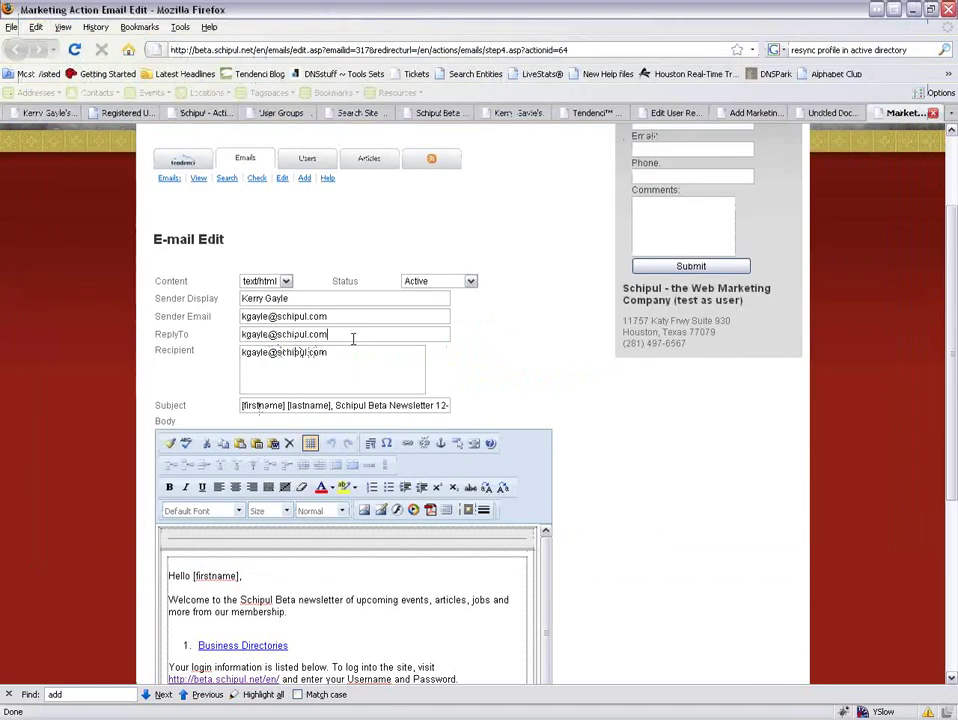
{"action": "left_click_drag", "start_coordinate": [355, 336], "coordinate": [231, 328]}
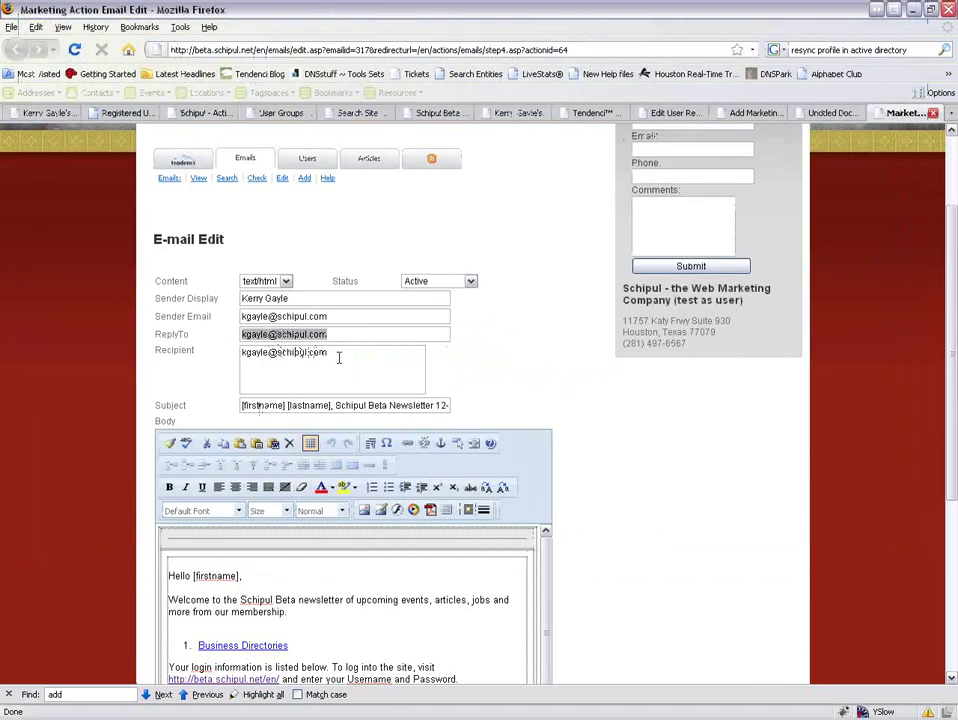
{"action": "left_click", "coordinate": [331, 352]}
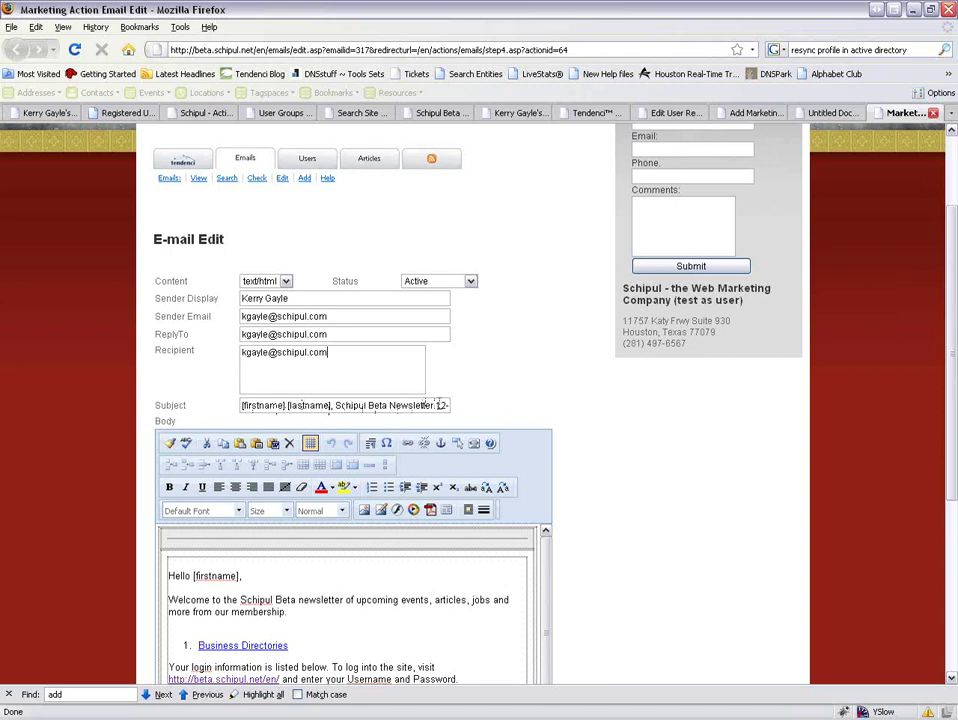
{"action": "left_click_drag", "start_coordinate": [437, 402], "coordinate": [535, 416]}
{"action": "key", "text": "BackSpace"}
{"action": "scroll", "coordinate": [541, 423], "scroll_direction": "down", "scroll_amount": 2}
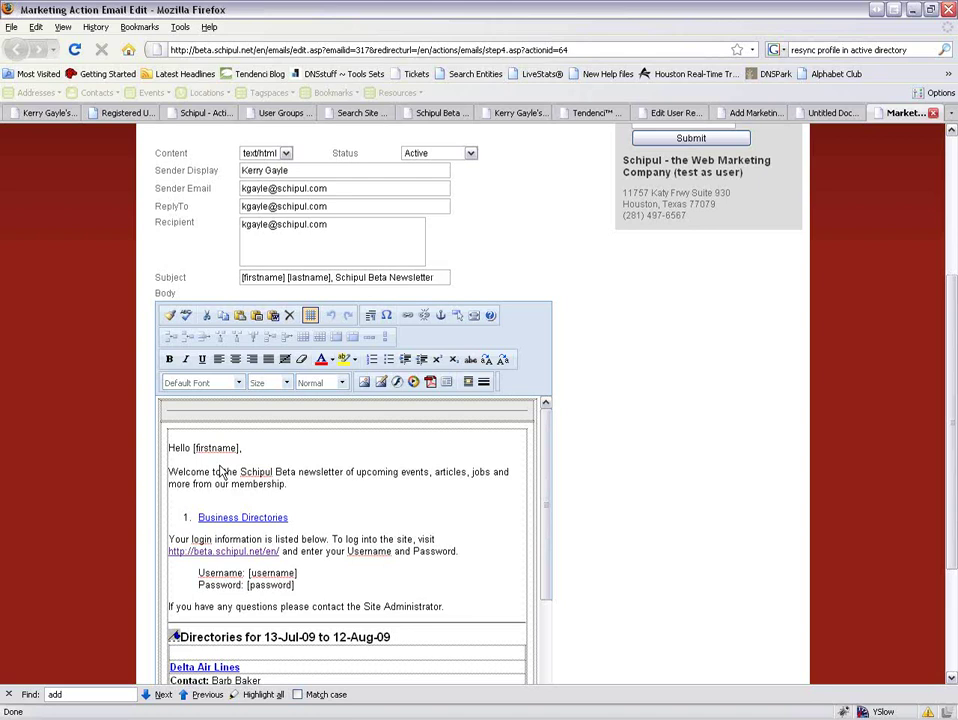
Check the Outlook newsletter message again, then hide it to return to the edit form.
{"action": "key", "text": "alt+Tab"}
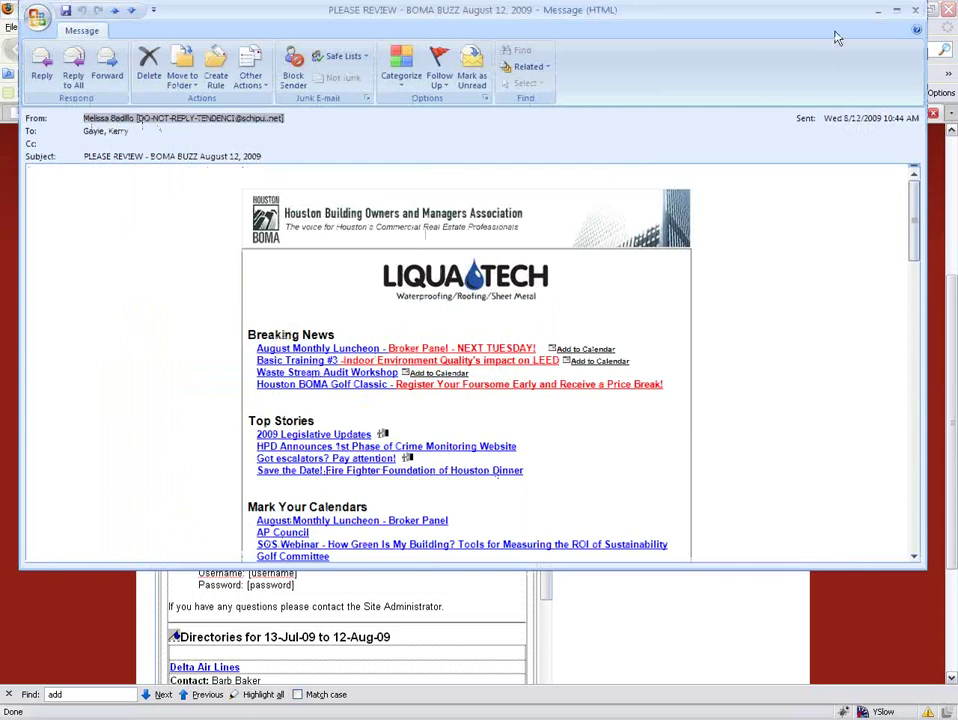
{"action": "left_click", "coordinate": [876, 18]}
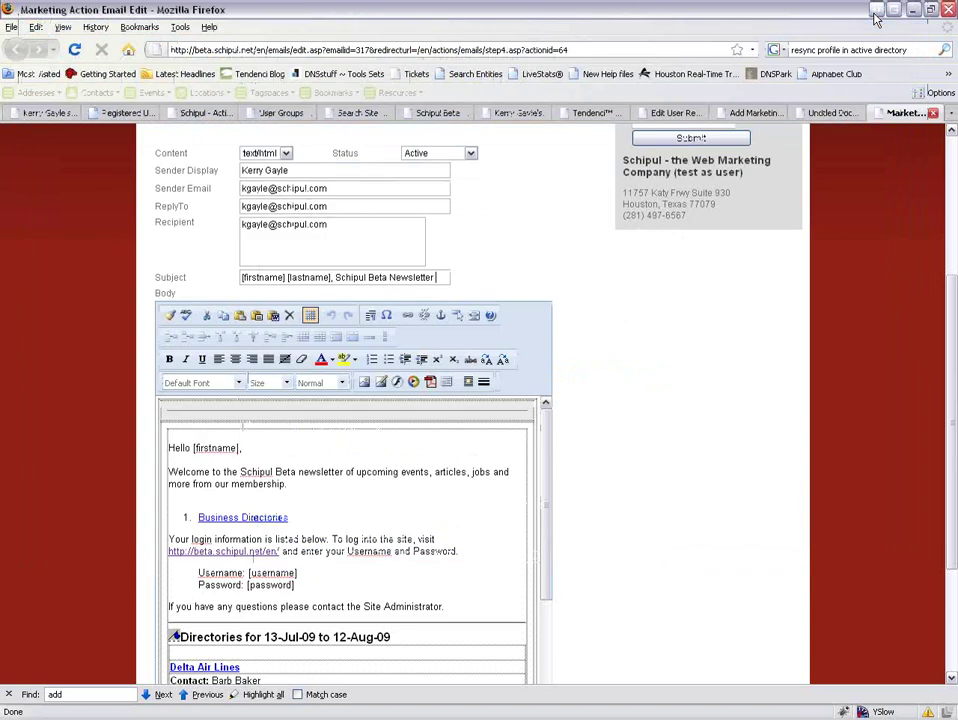
{"action": "key", "text": "alt+Tab"}
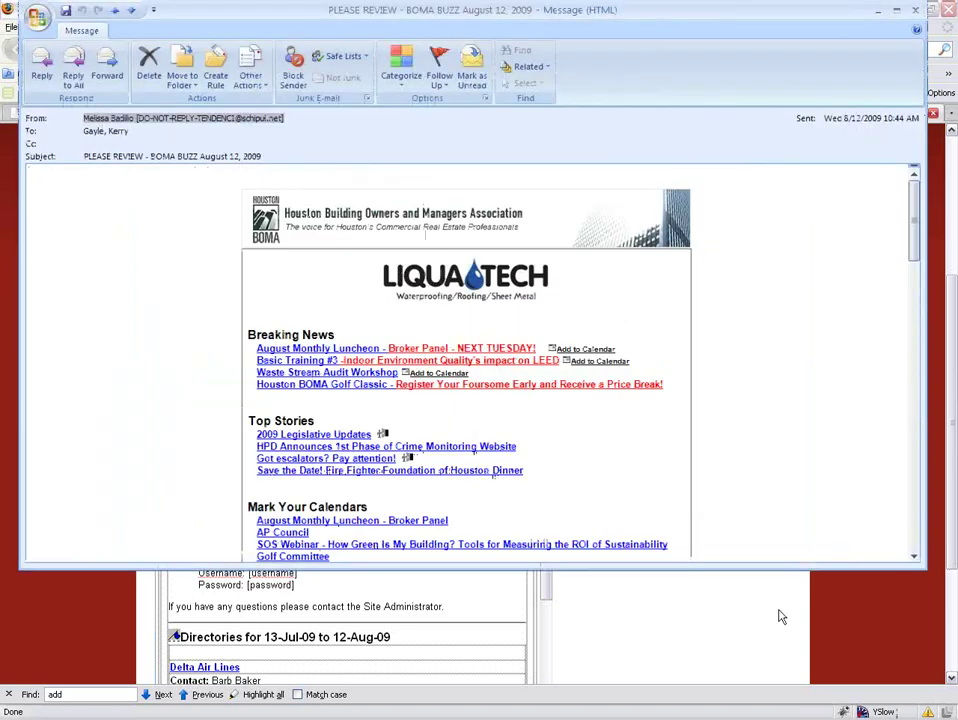
{"action": "left_click", "coordinate": [882, 15]}
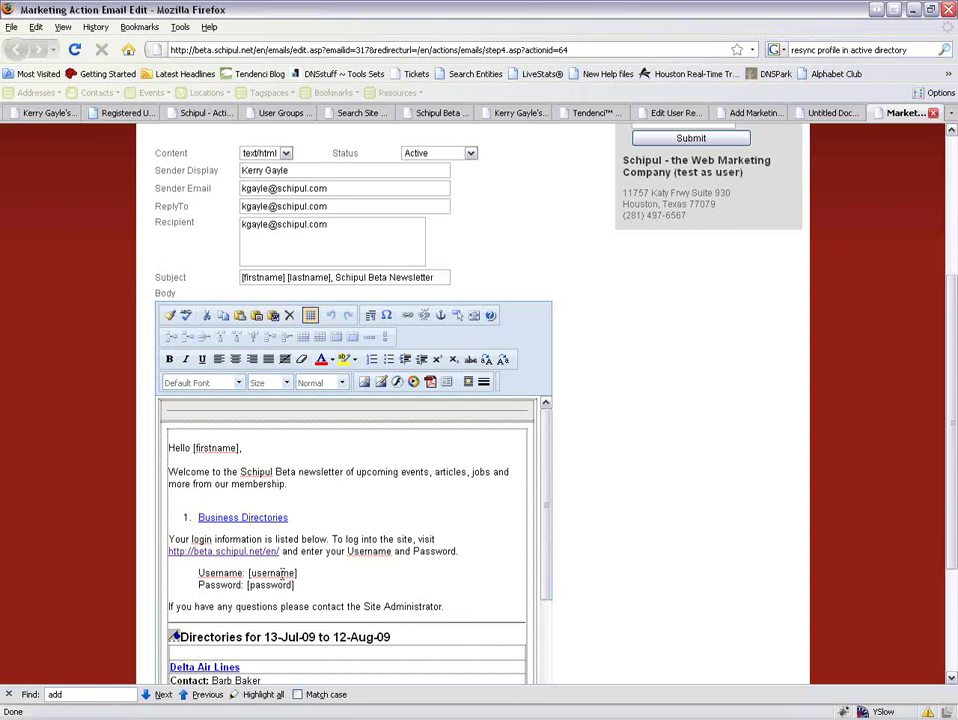
Review the e-mail body's login details and directory listing, then switch to the user profile tab.
{"action": "scroll", "coordinate": [400, 500], "scroll_direction": "down", "scroll_amount": 1}
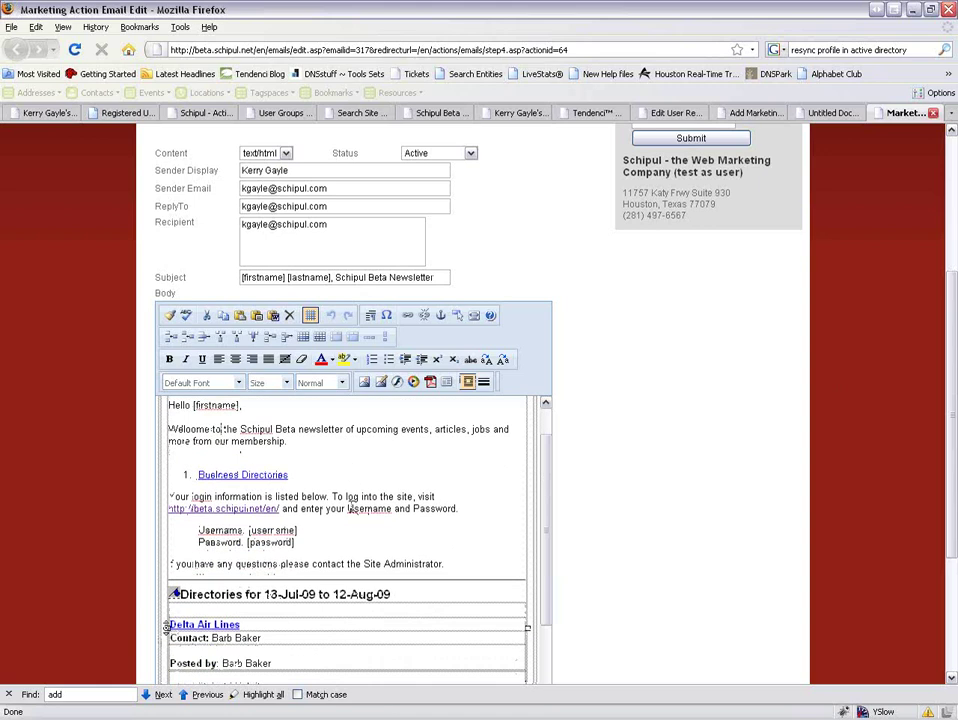
{"action": "scroll", "coordinate": [578, 531], "scroll_direction": "down", "scroll_amount": 2}
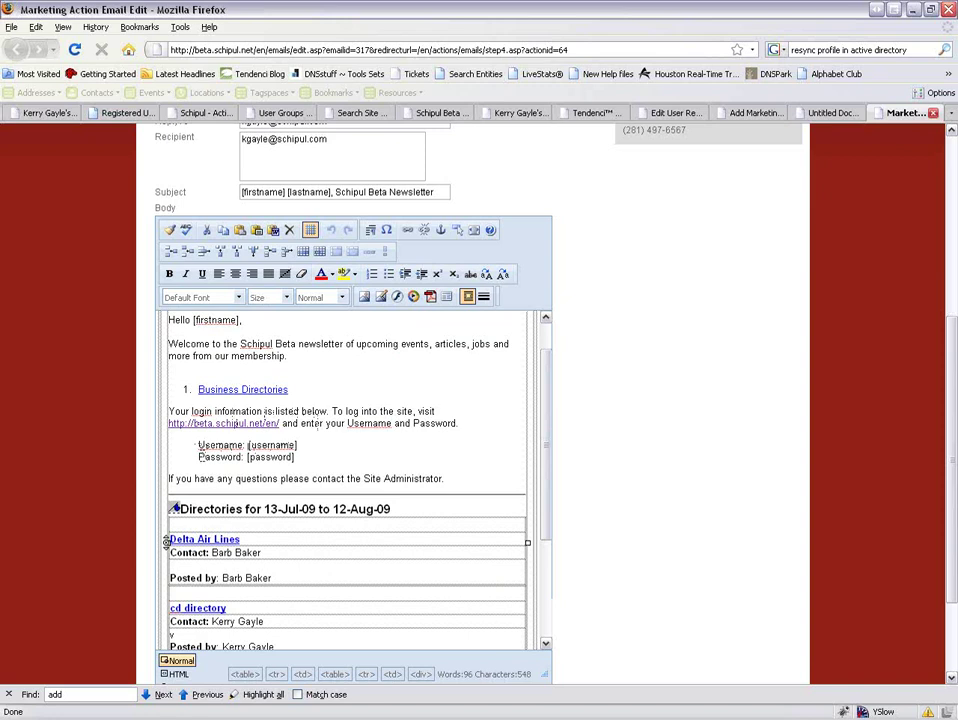
{"action": "left_click", "coordinate": [298, 457]}
{"action": "scroll", "coordinate": [204, 503], "scroll_direction": "down", "scroll_amount": 2}
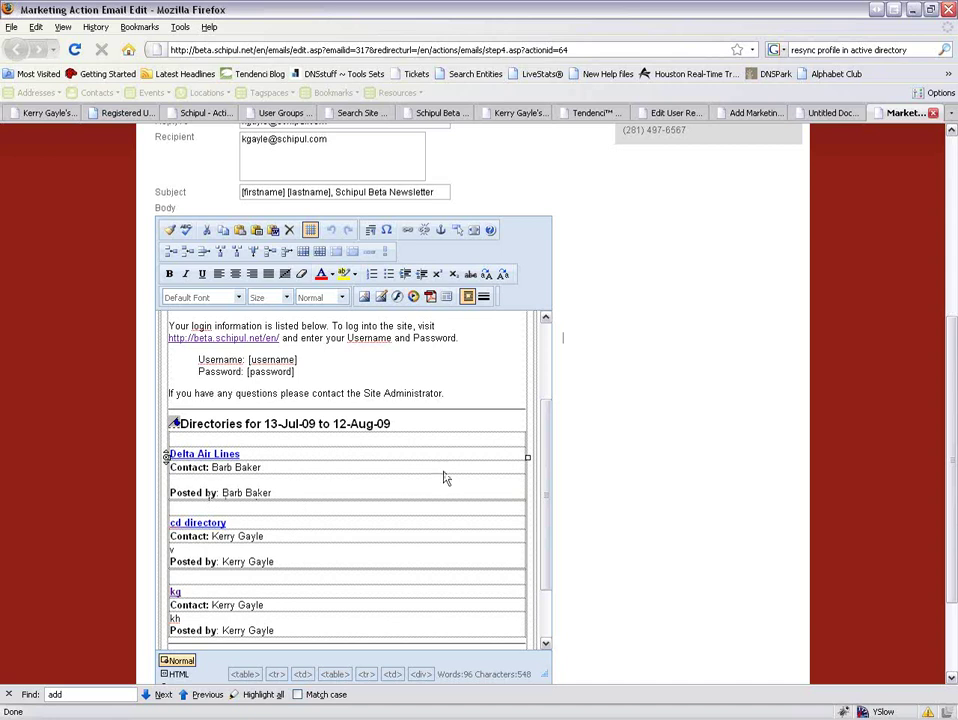
{"action": "left_click", "coordinate": [50, 112]}
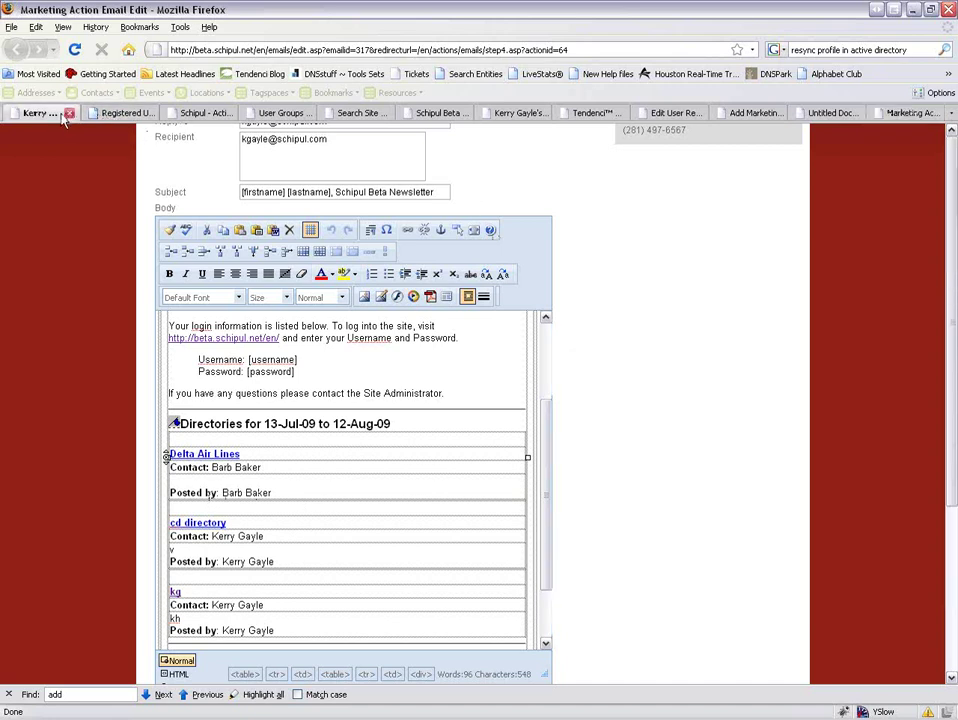
{"action": "left_click", "coordinate": [181, 279]}
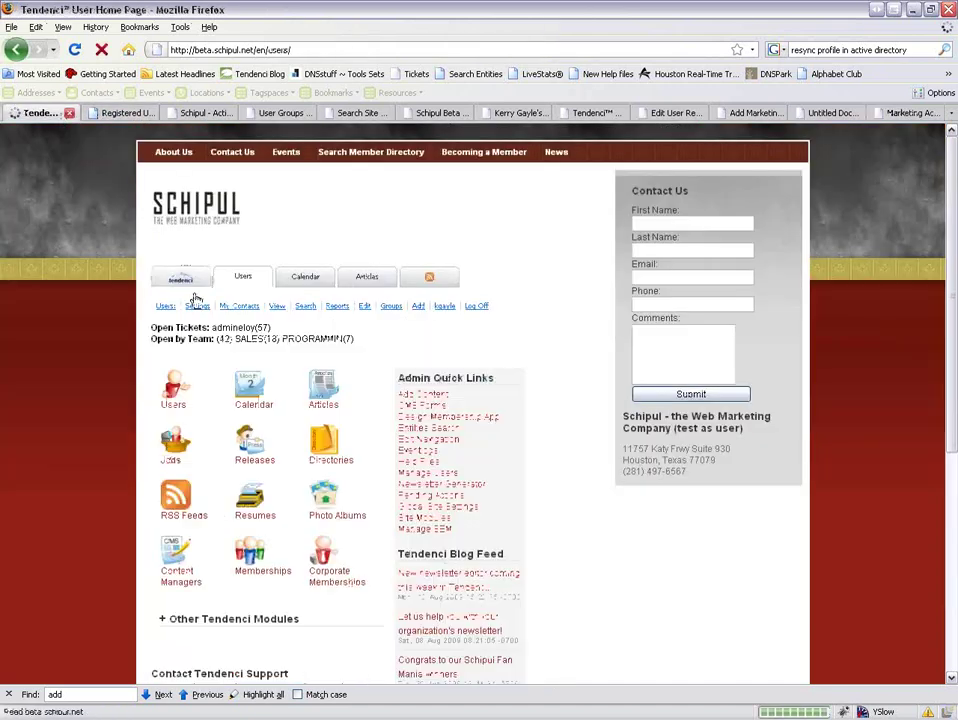
{"action": "left_click", "coordinate": [435, 486]}
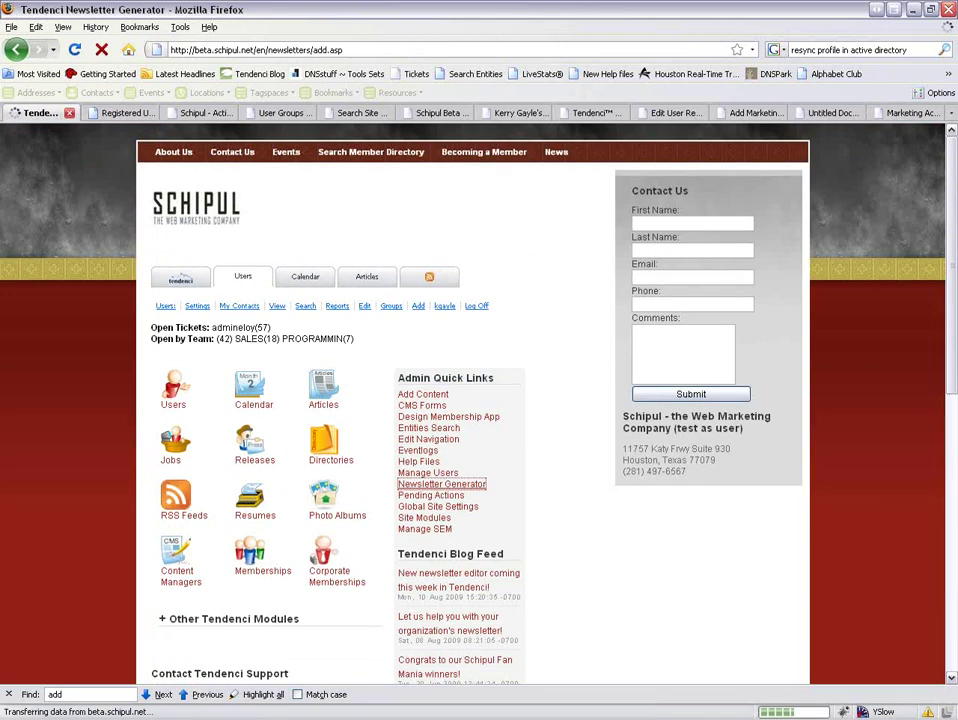
{"action": "scroll", "coordinate": [857, 180], "scroll_direction": "down", "scroll_amount": 1}
{"action": "left_click", "coordinate": [278, 577]}
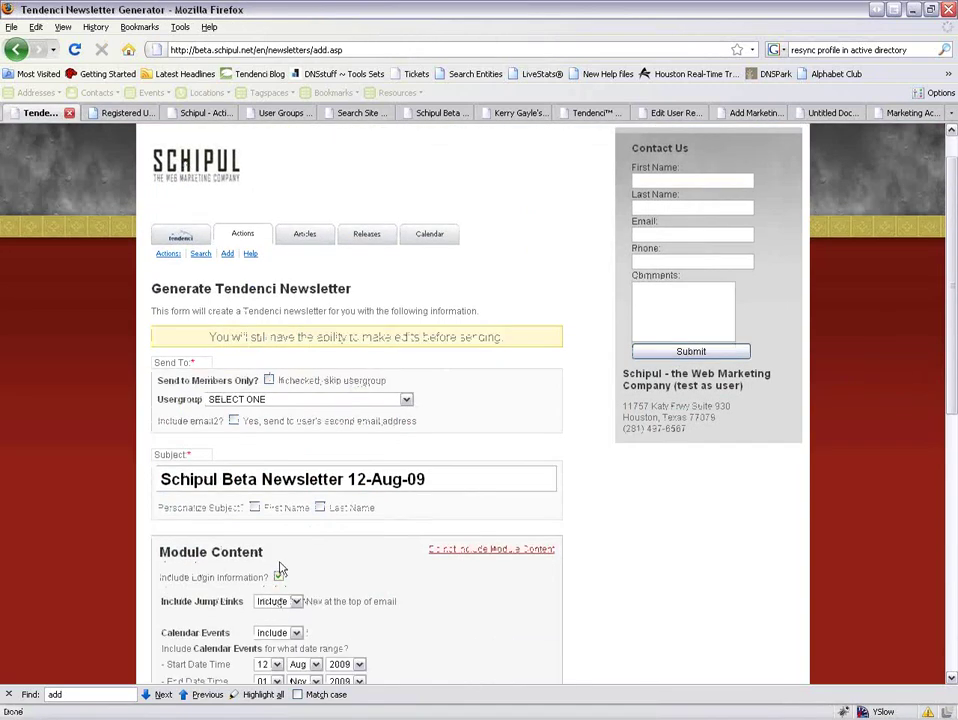
{"action": "left_click", "coordinate": [279, 578]}
{"action": "left_click", "coordinate": [768, 116]}
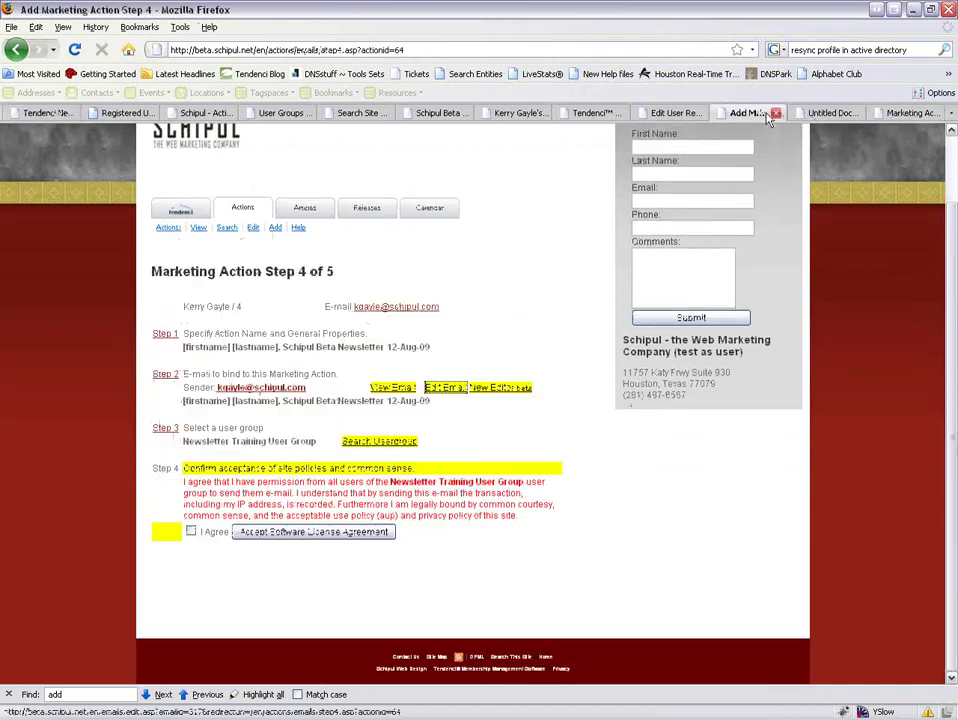
{"action": "left_click", "coordinate": [836, 113]}
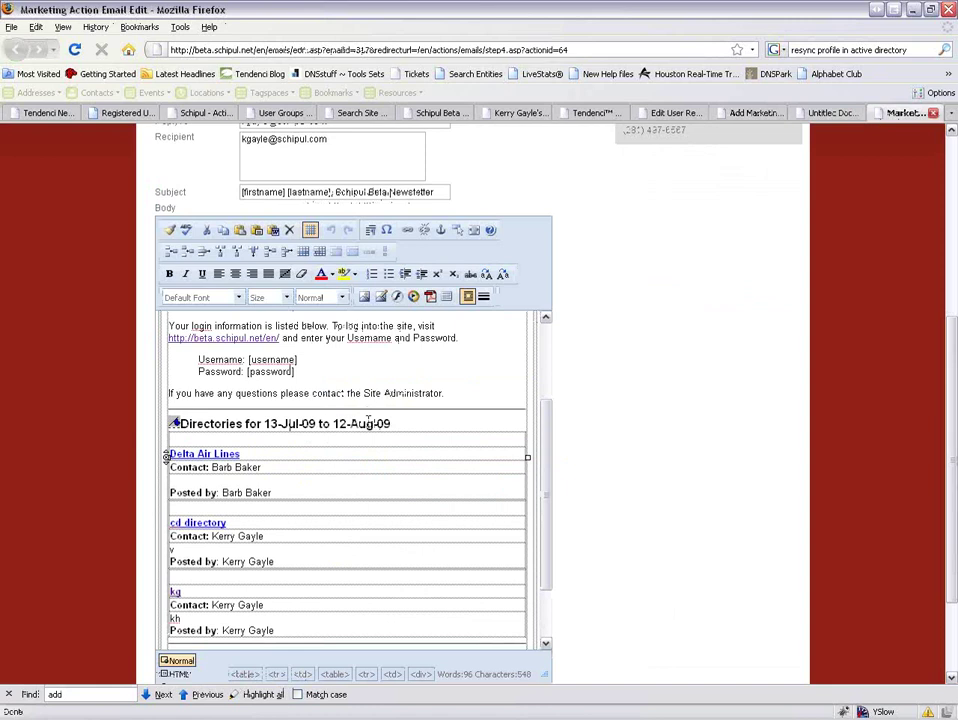
Select the login information block through the administrator sentence, then switch back to the newsletter generator.
{"action": "left_click_drag", "start_coordinate": [295, 373], "coordinate": [168, 326]}
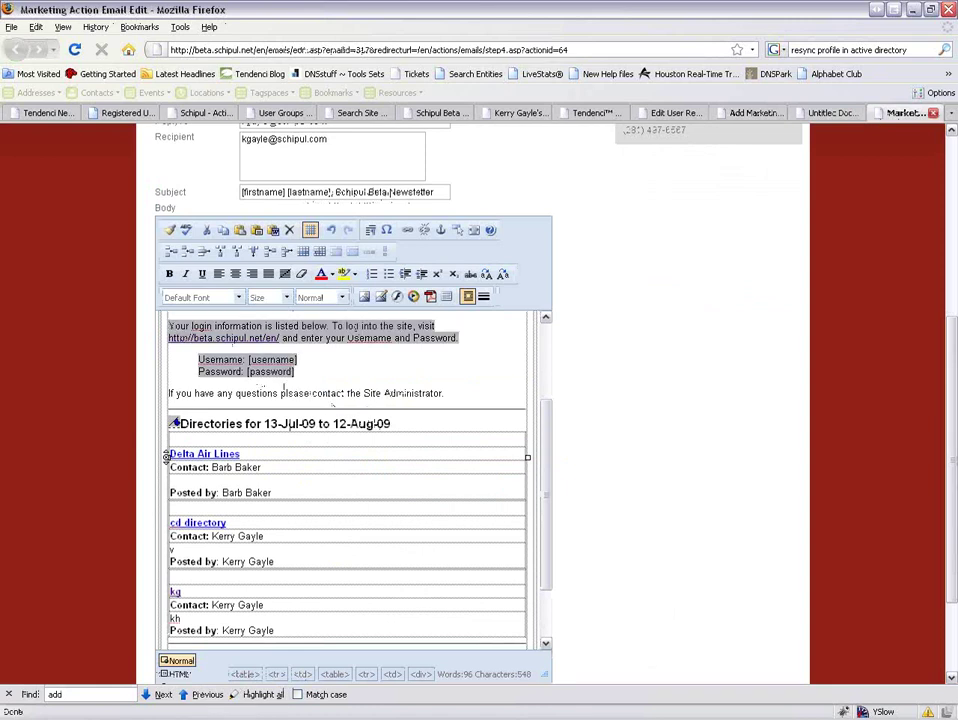
{"action": "left_click_drag", "start_coordinate": [443, 394], "coordinate": [168, 326]}
{"action": "scroll", "coordinate": [550, 447], "scroll_direction": "up", "scroll_amount": 1}
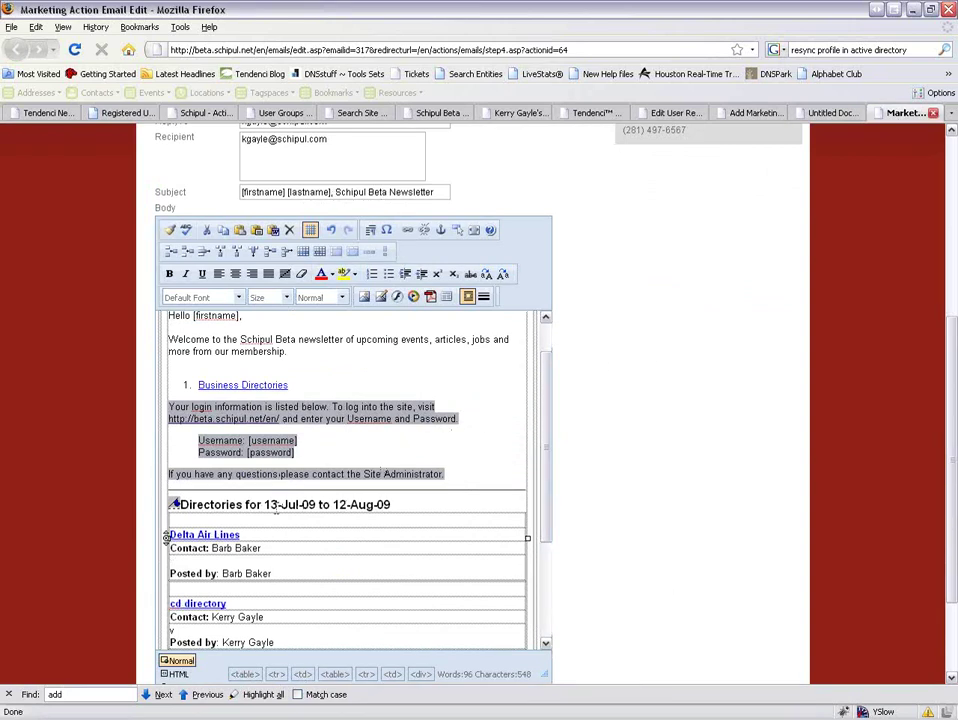
{"action": "scroll", "coordinate": [276, 511], "scroll_direction": "down", "scroll_amount": 1}
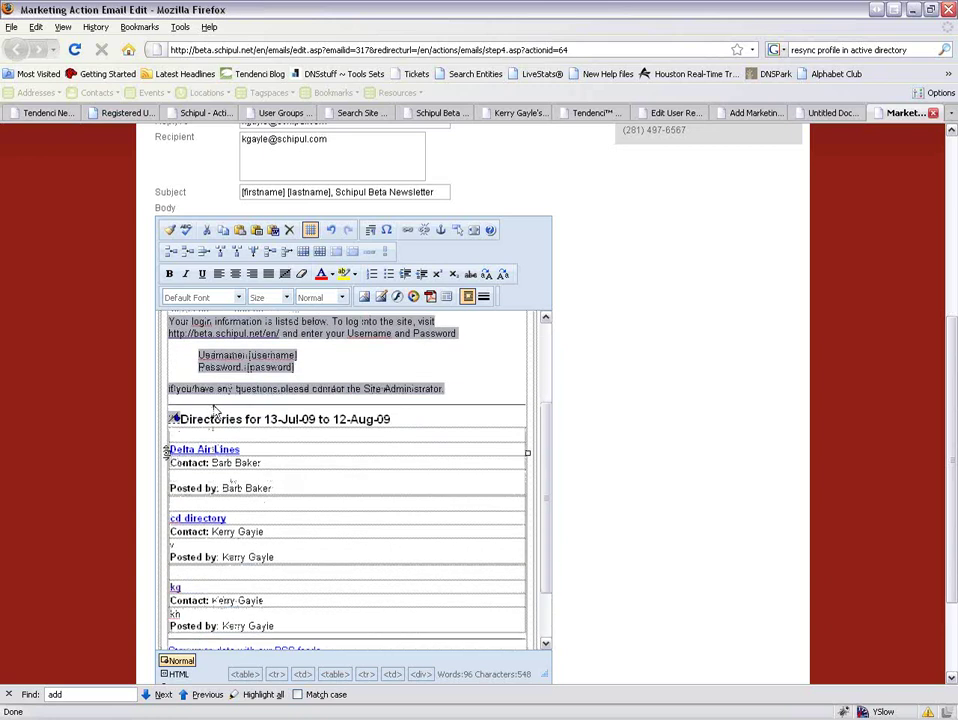
{"action": "scroll", "coordinate": [165, 310], "scroll_direction": "down", "scroll_amount": 1}
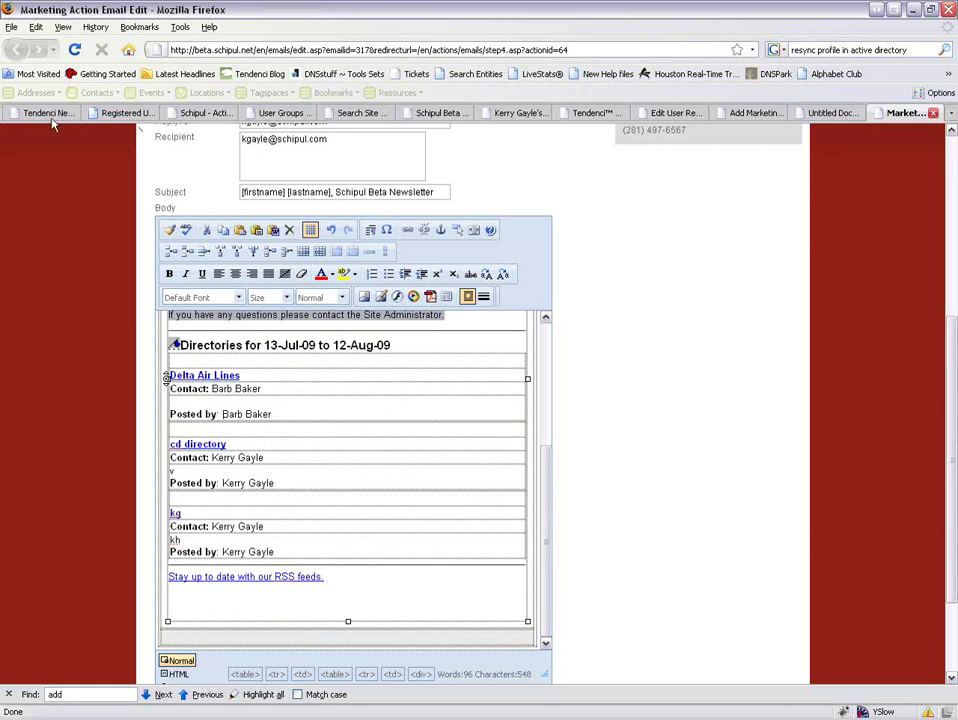
{"action": "left_click", "coordinate": [22, 48]}
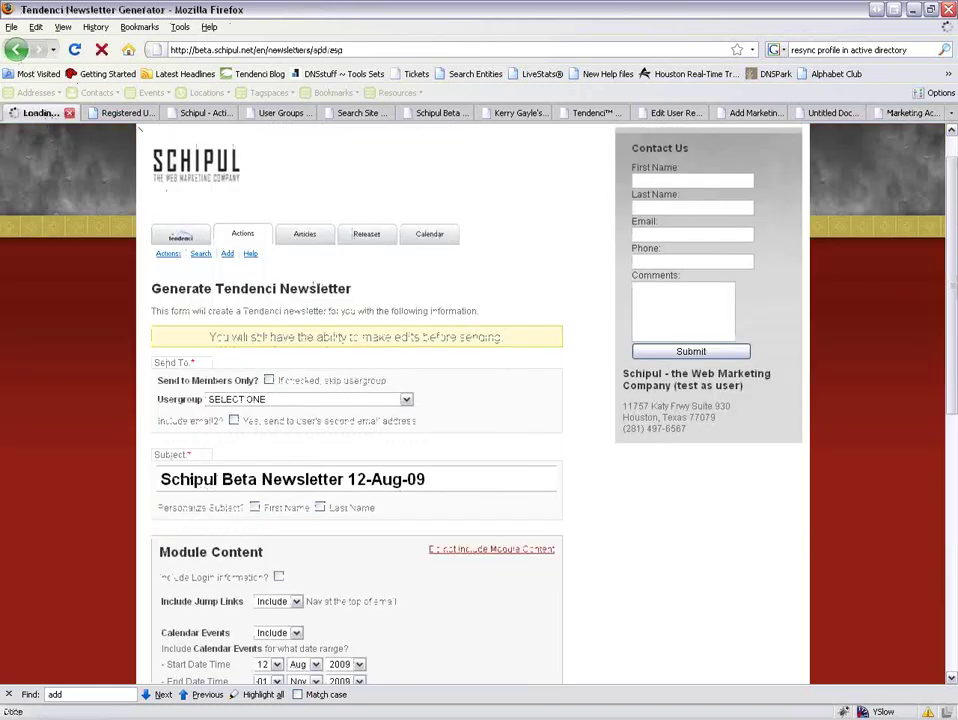
{"action": "left_click", "coordinate": [22, 46]}
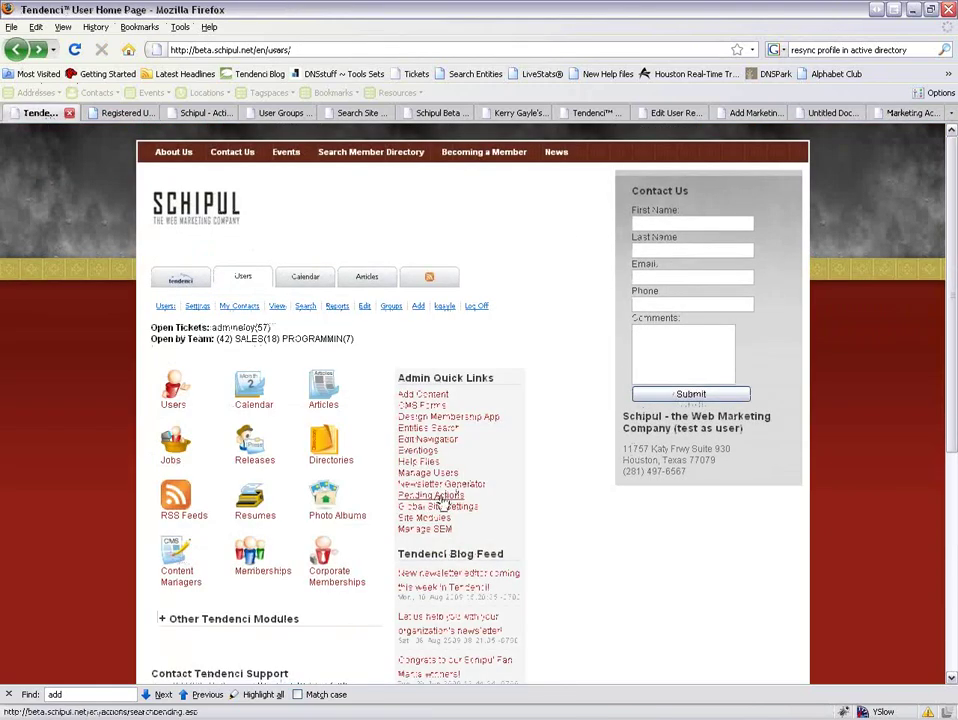
Open the sent Schipul Beta Newsletter 14-Jul-09 through Pending Actions and view its e-mail body.
{"action": "left_click", "coordinate": [438, 495]}
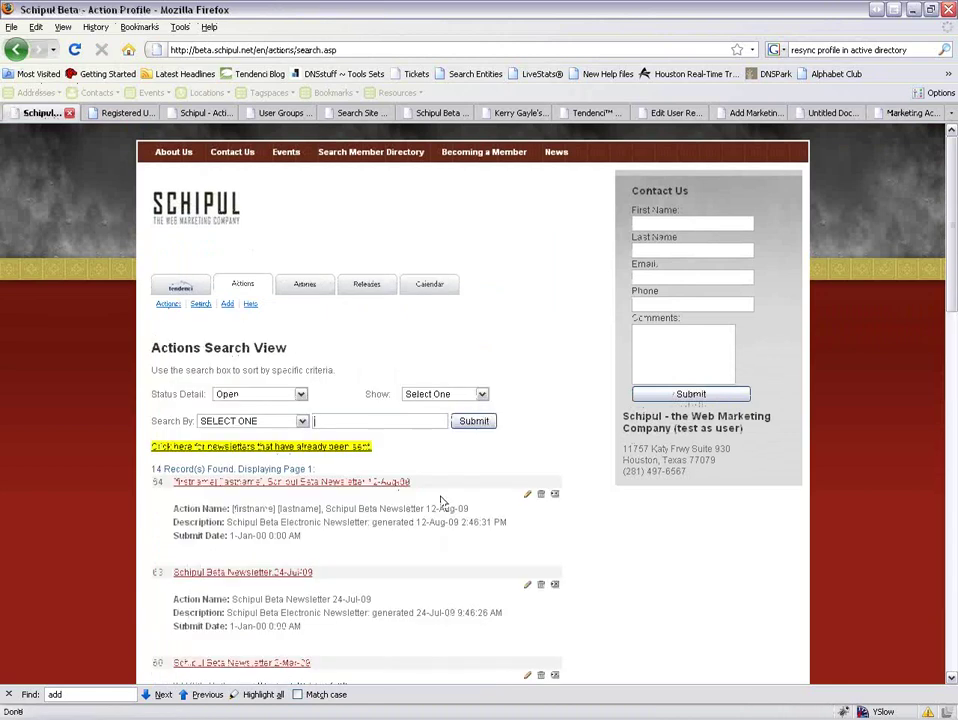
{"action": "left_click", "coordinate": [333, 447]}
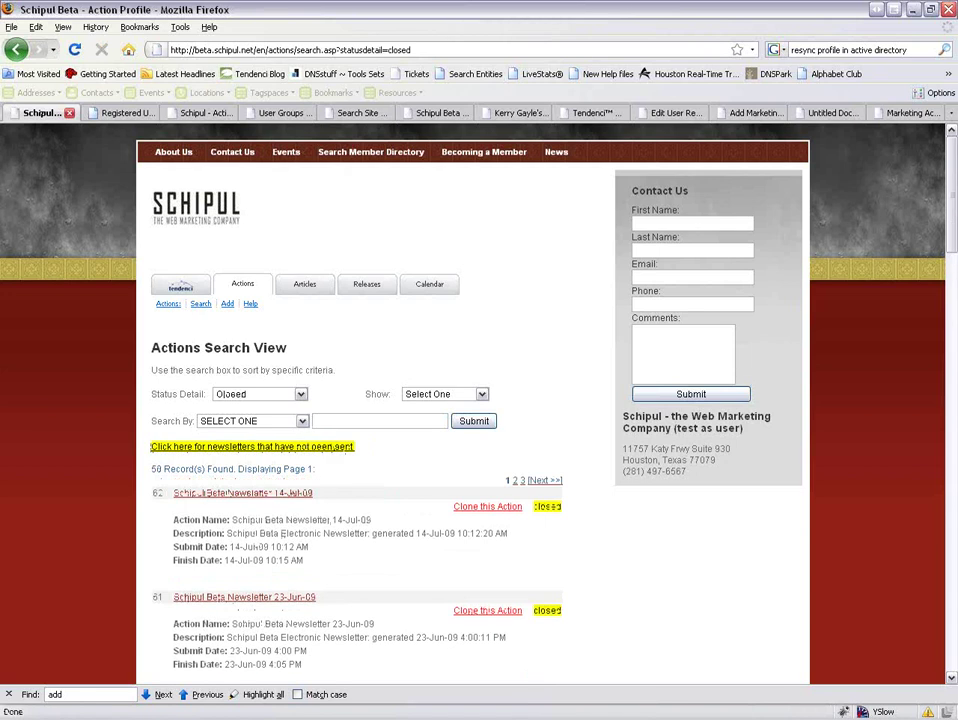
{"action": "left_click", "coordinate": [282, 494]}
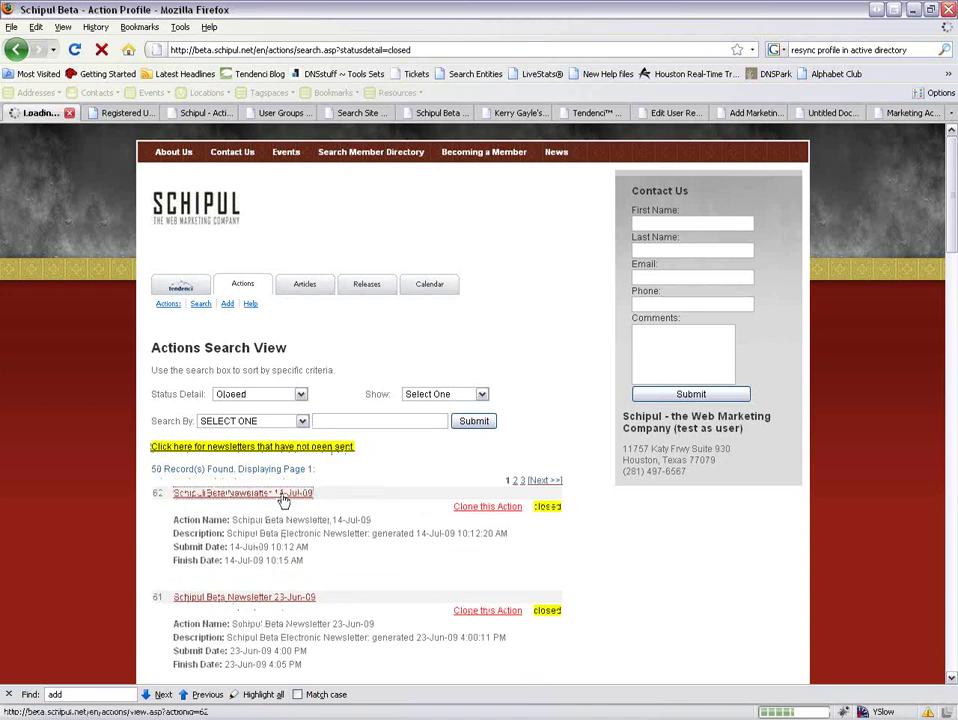
{"action": "left_click", "coordinate": [456, 467]}
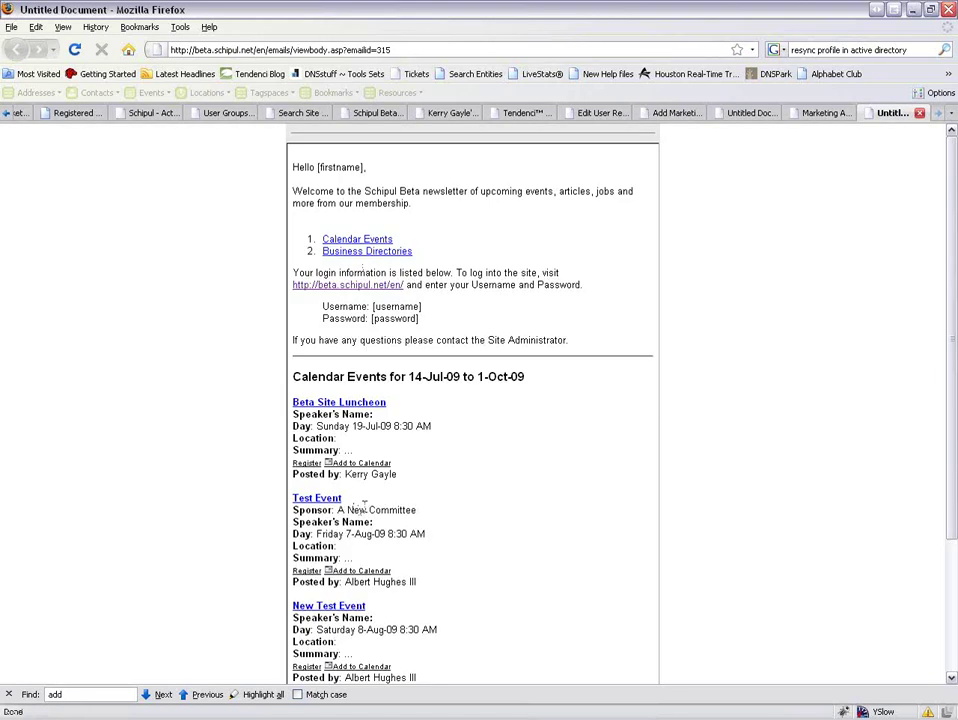
{"action": "scroll", "coordinate": [375, 380], "scroll_direction": "down", "scroll_amount": 3}
{"action": "scroll", "coordinate": [310, 340], "scroll_direction": "up", "scroll_amount": 2}
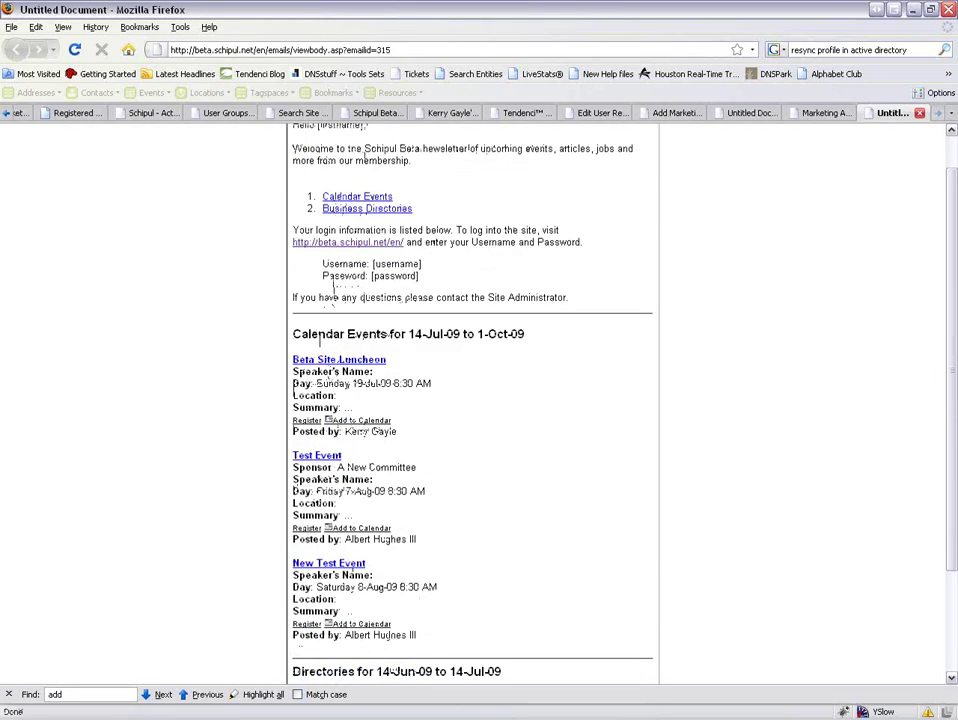
{"action": "scroll", "coordinate": [451, 276], "scroll_direction": "down", "scroll_amount": 3}
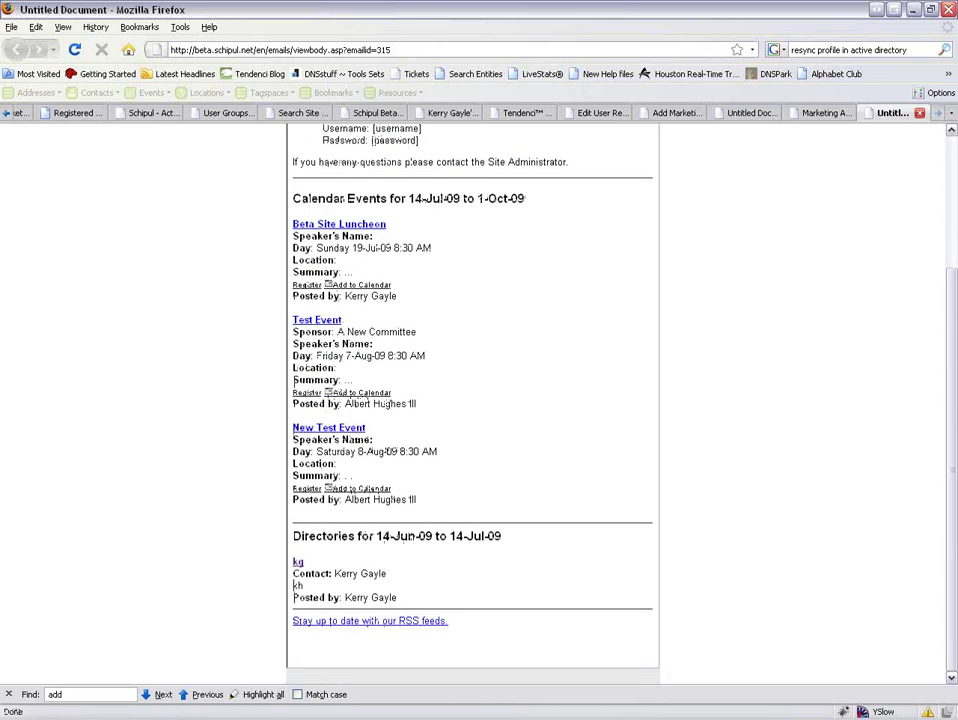
Add the line 'Adding additional info to my newsletter' below the Site Administrator sentence.
{"action": "left_click", "coordinate": [680, 113]}
{"action": "left_click", "coordinate": [818, 113]}
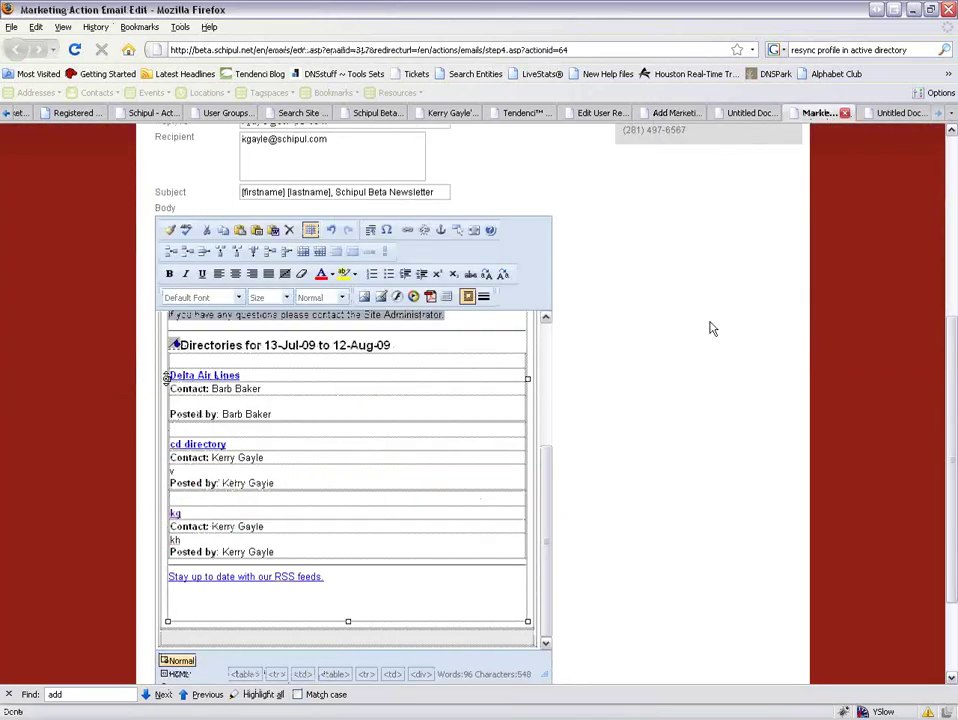
{"action": "left_click_drag", "start_coordinate": [545, 509], "coordinate": [546, 370]}
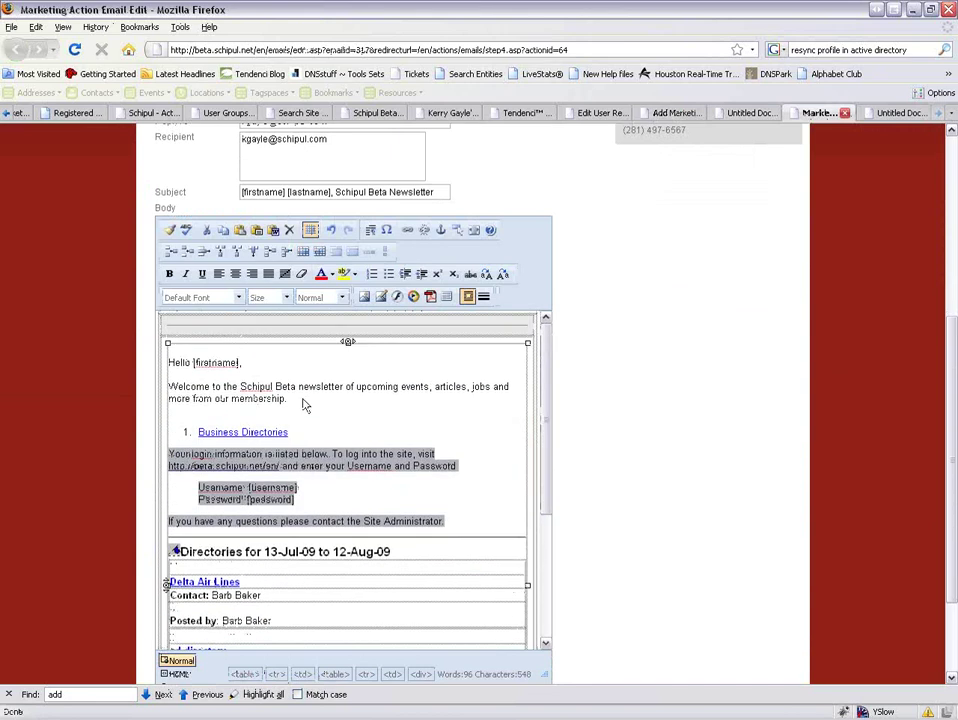
{"action": "left_click", "coordinate": [480, 530]}
{"action": "key", "text": "Return"}
{"action": "key", "text": "Return"}
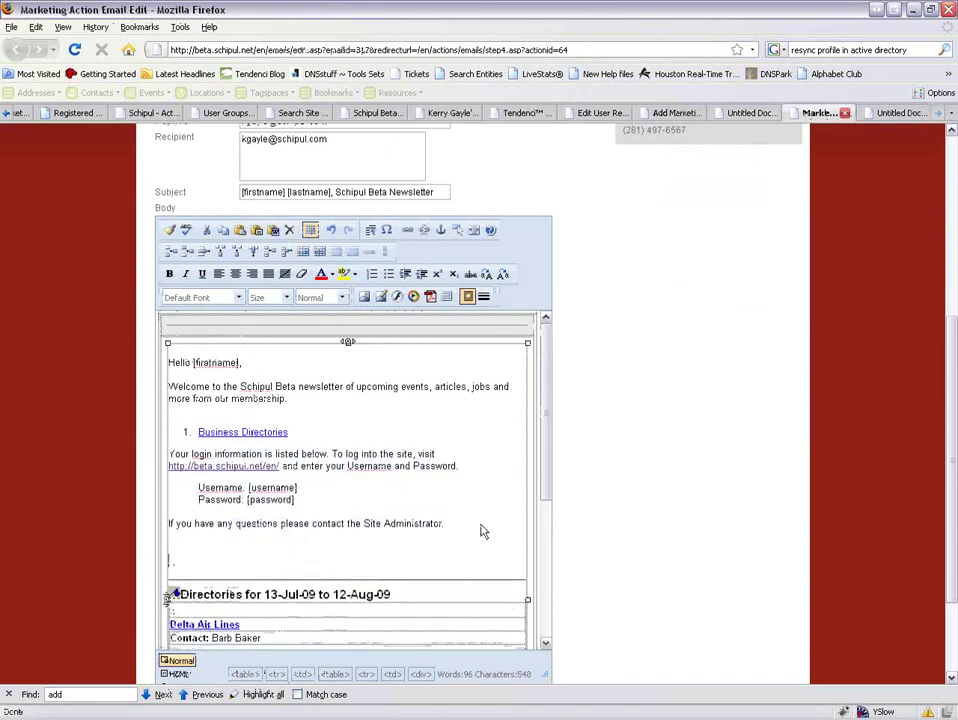
{"action": "type", "text": "Abding additional info to my newsletter."}
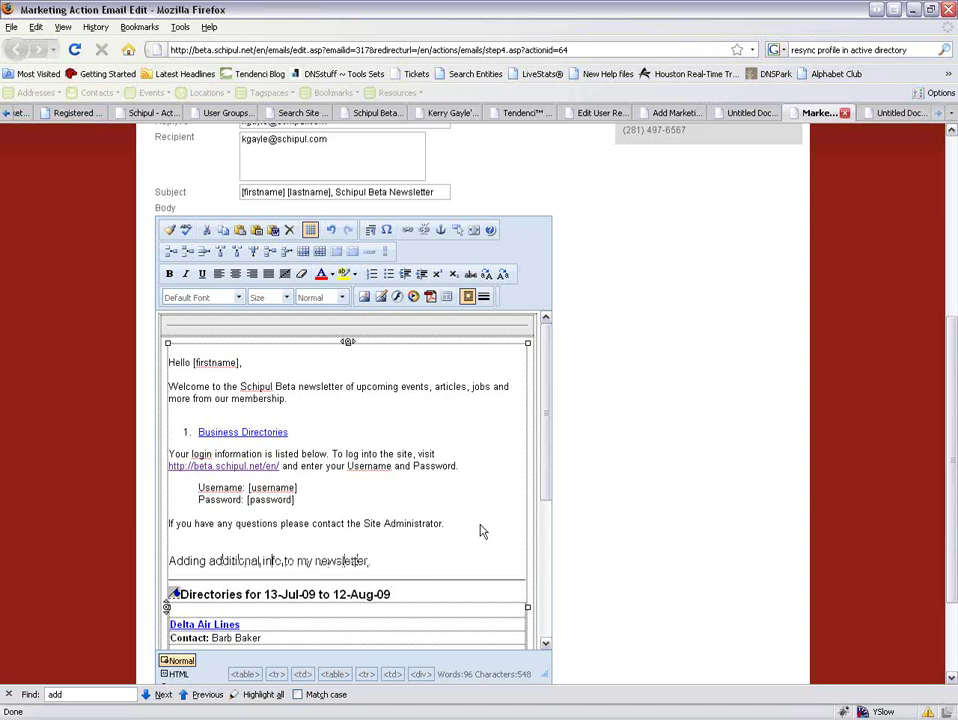
Format the new line in Arial at size 2 and submit the edited e-mail.
{"action": "left_click_drag", "start_coordinate": [372, 561], "coordinate": [196, 556]}
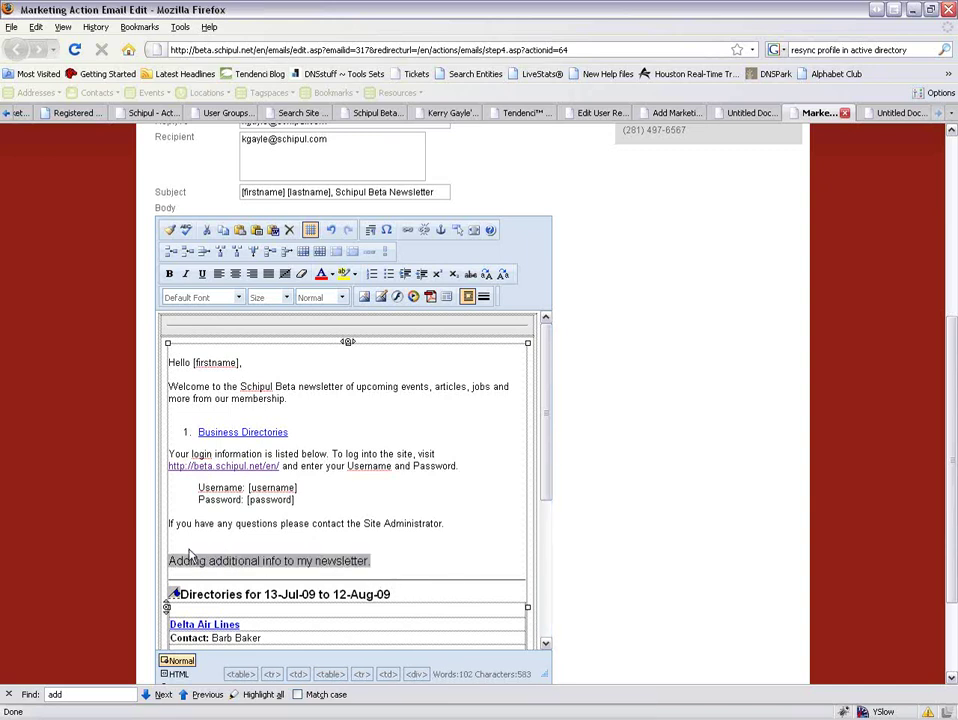
{"action": "left_click", "coordinate": [239, 297]}
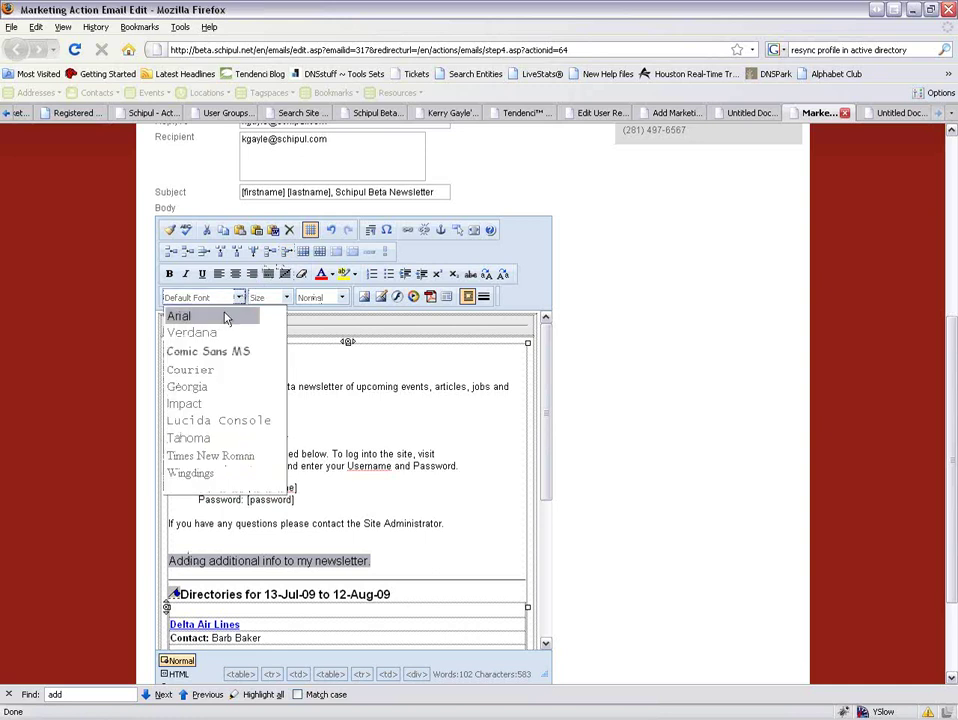
{"action": "left_click", "coordinate": [226, 317]}
{"action": "left_click", "coordinate": [286, 297]}
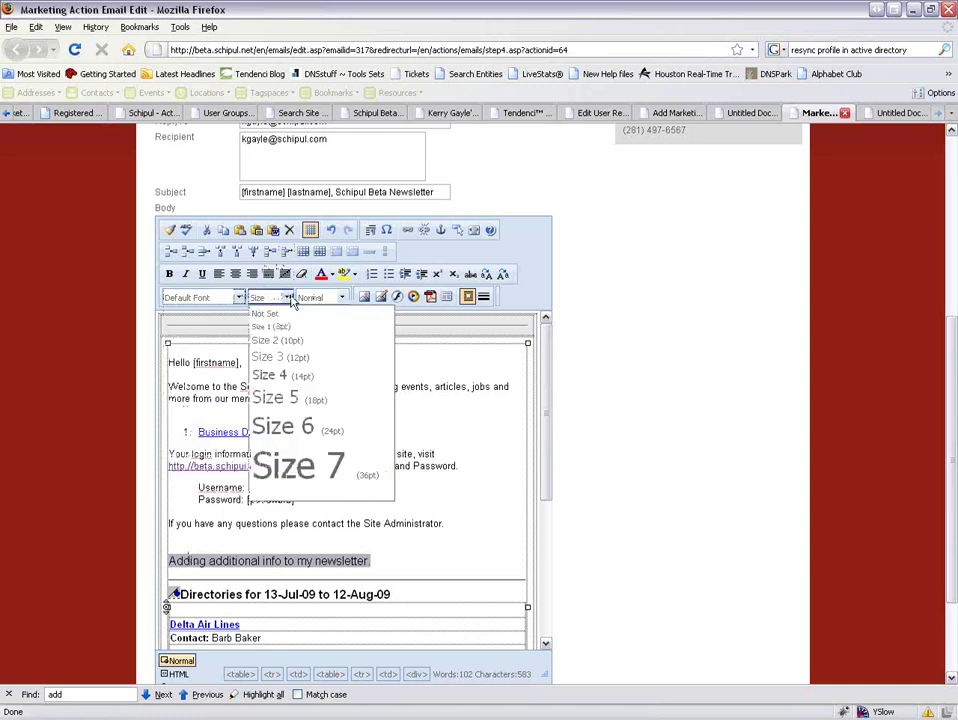
{"action": "left_click", "coordinate": [288, 340]}
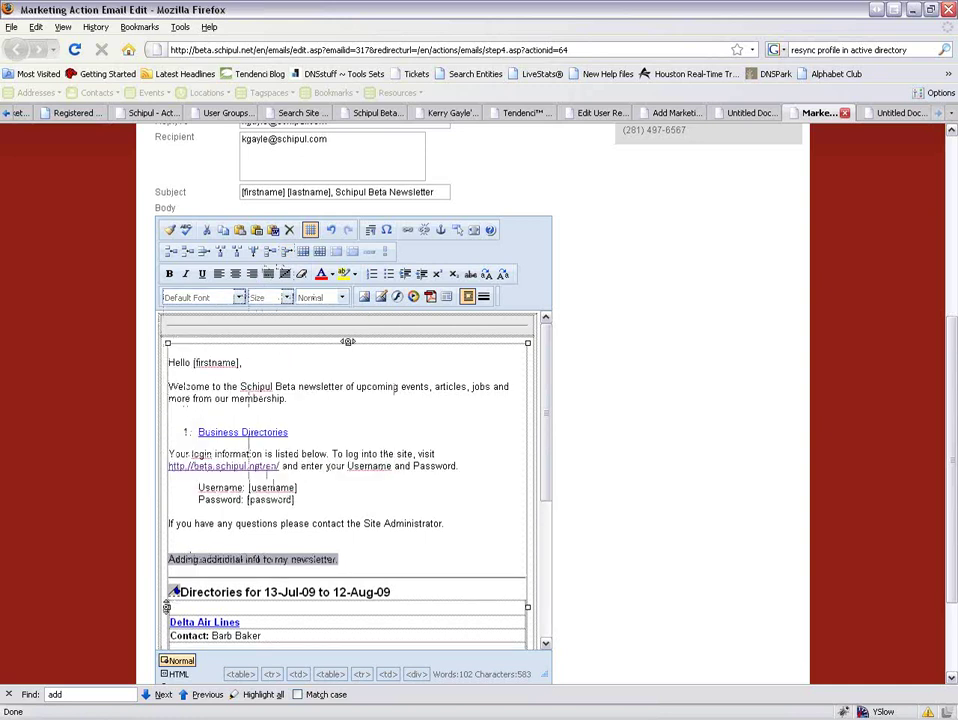
{"action": "left_click", "coordinate": [373, 524]}
{"action": "scroll", "coordinate": [383, 520], "scroll_direction": "down", "scroll_amount": 5}
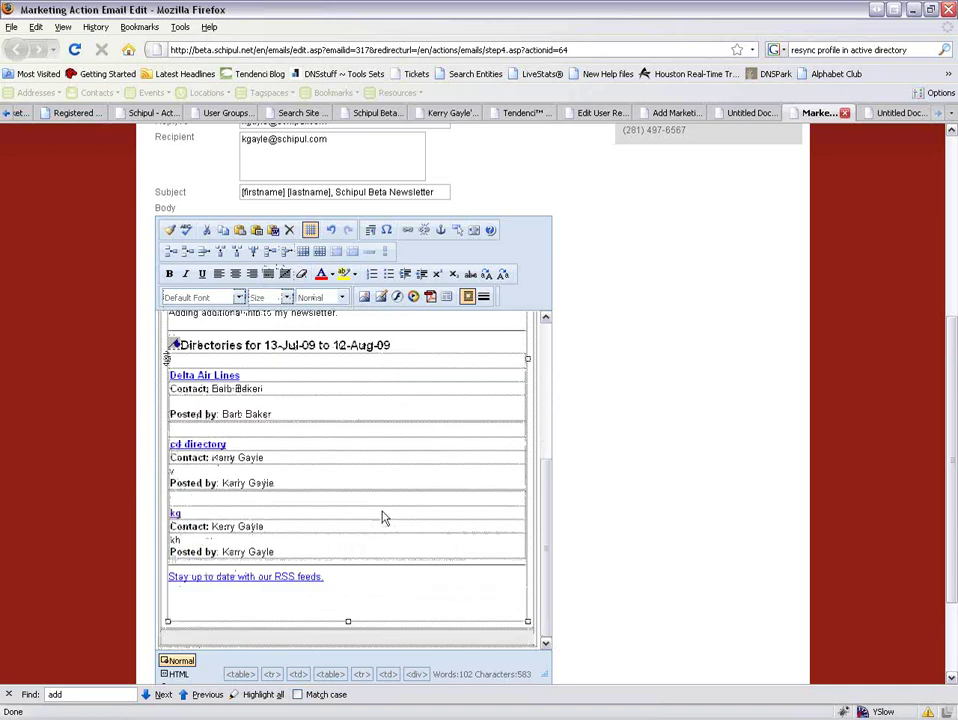
{"action": "scroll", "coordinate": [422, 519], "scroll_direction": "down", "scroll_amount": 3}
{"action": "left_click", "coordinate": [184, 594]}
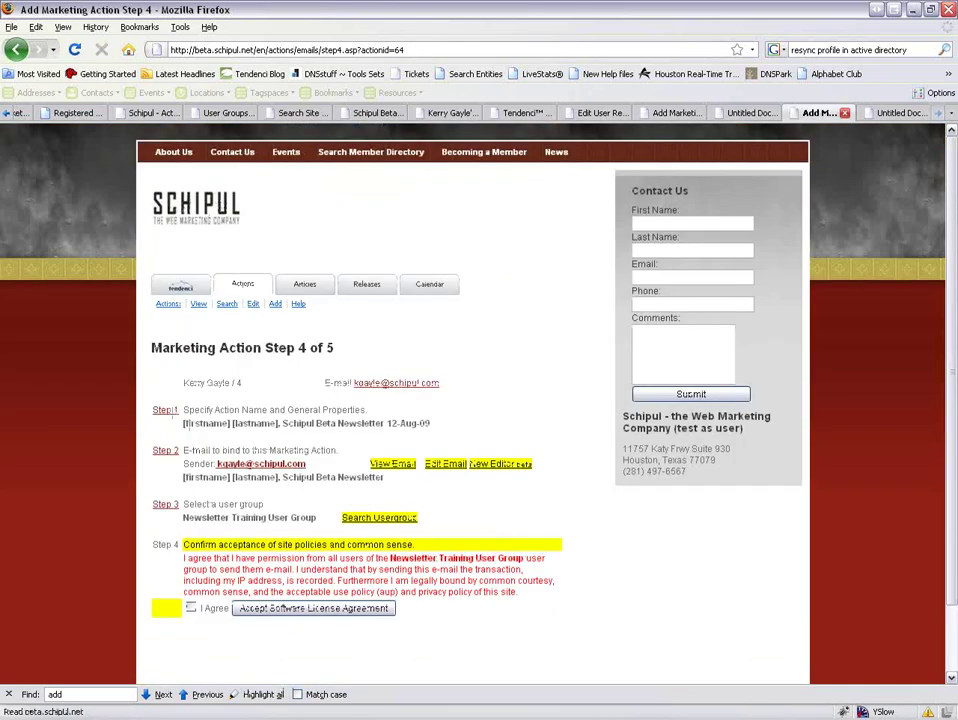
Preview the newsletter e-mail to check the added info line, then close all the Untitled Document preview tabs.
{"action": "left_click", "coordinate": [403, 464]}
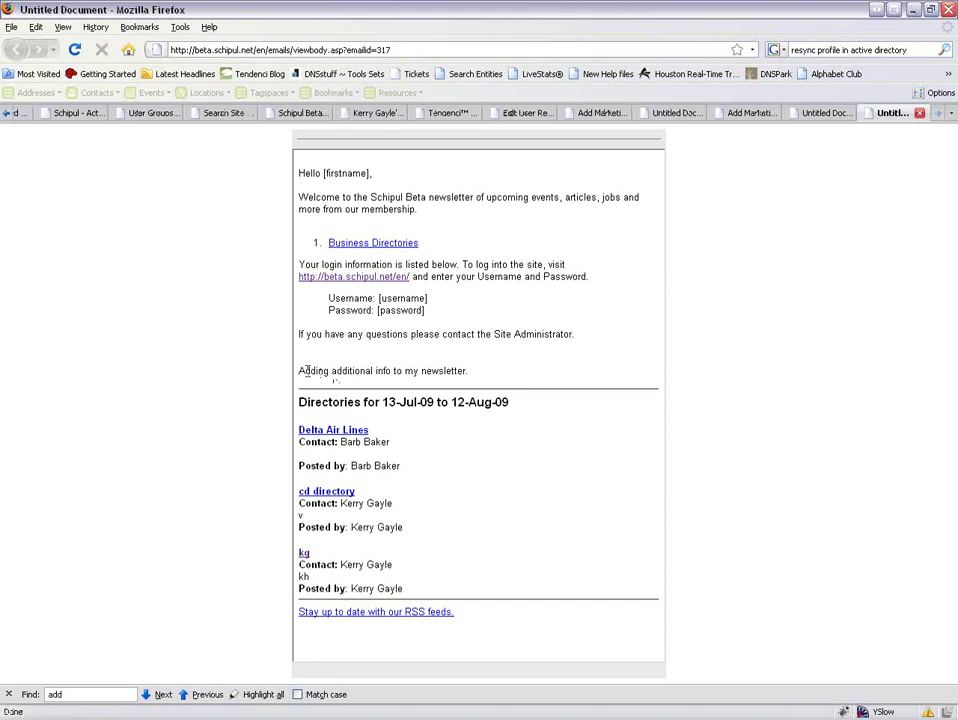
{"action": "left_click_drag", "start_coordinate": [305, 371], "coordinate": [393, 371]}
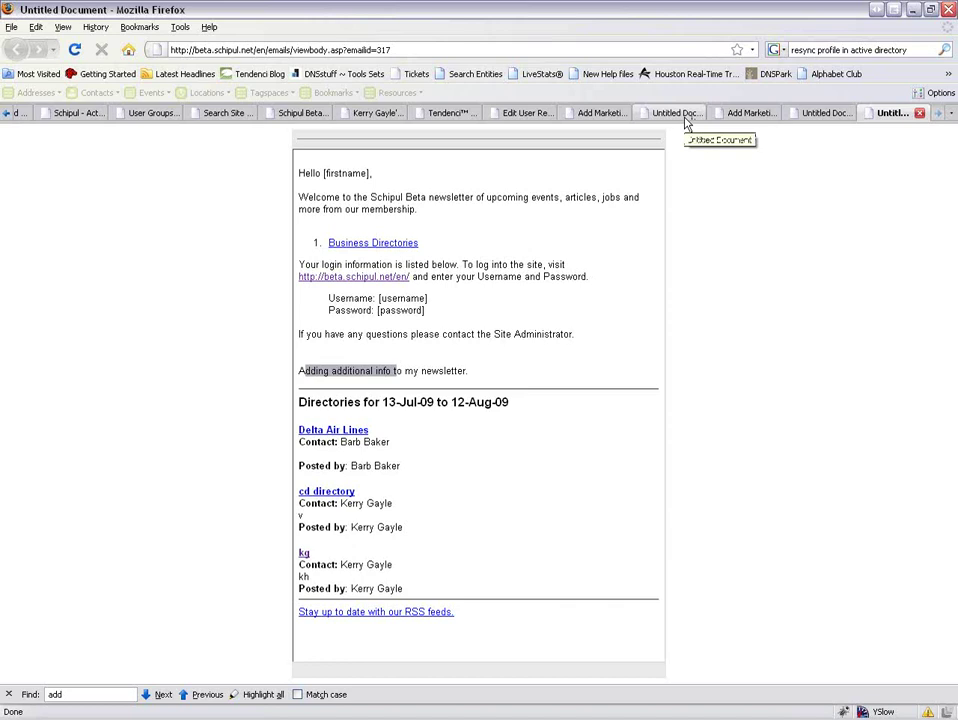
{"action": "left_click", "coordinate": [684, 116]}
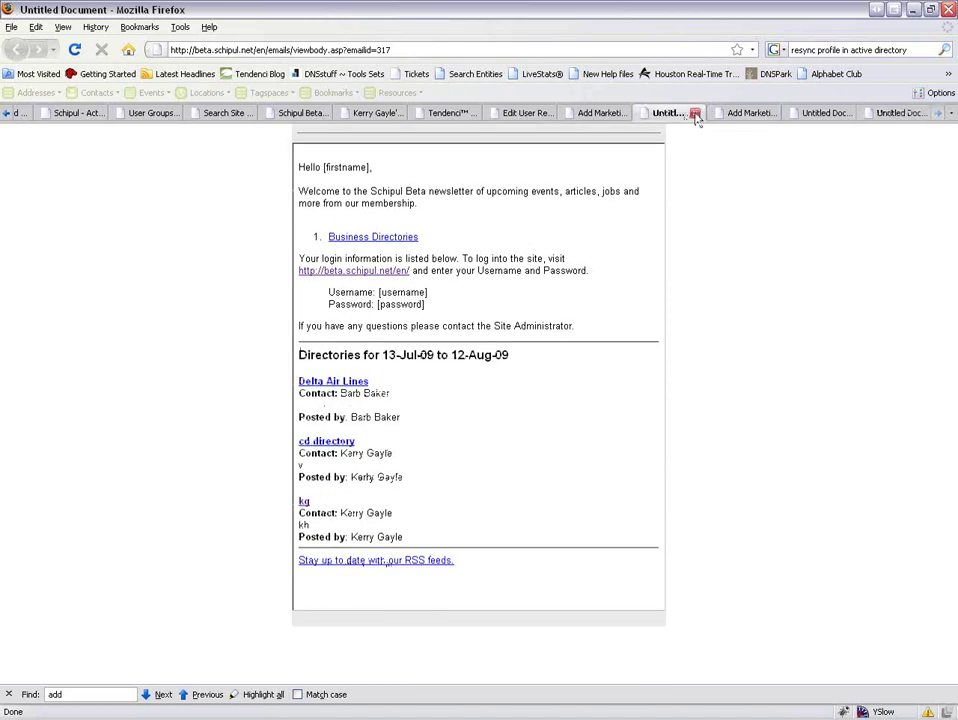
{"action": "left_click", "coordinate": [695, 113]}
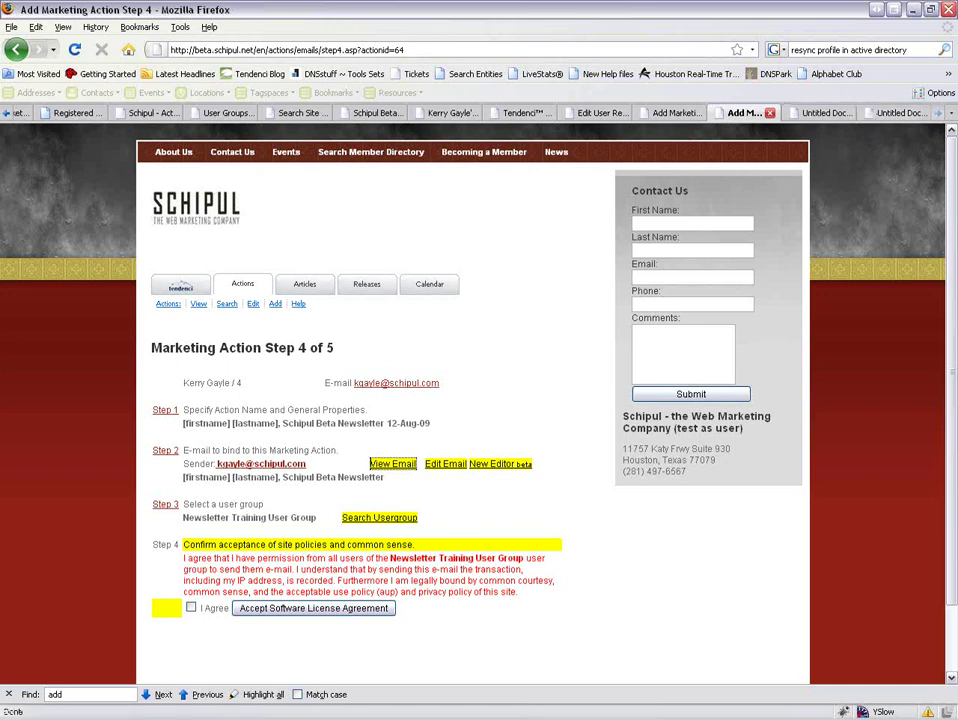
{"action": "left_click", "coordinate": [885, 114]}
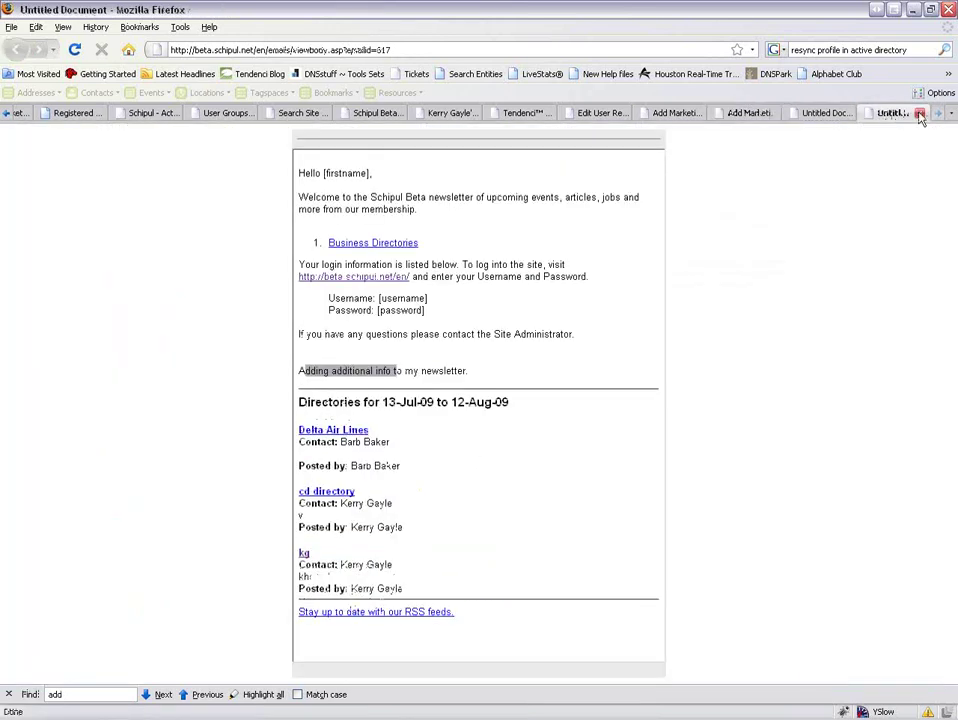
{"action": "left_click", "coordinate": [930, 114]}
{"action": "left_click", "coordinate": [932, 113]}
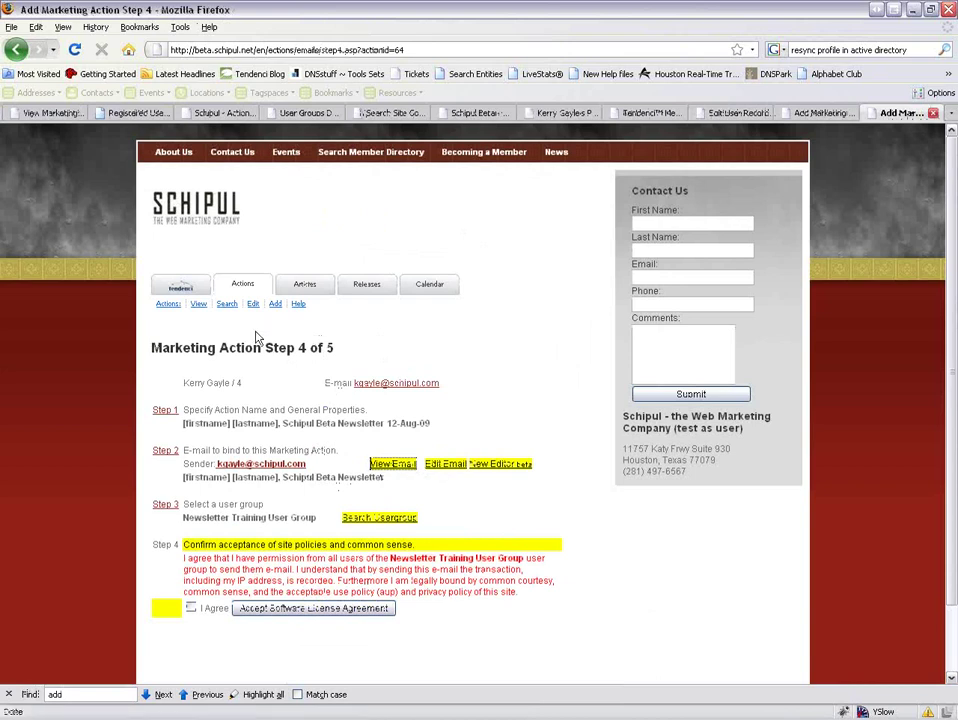
Reopen the email for editing and try uploading Water lilies.jpg as a body image.
{"action": "left_click", "coordinate": [446, 464]}
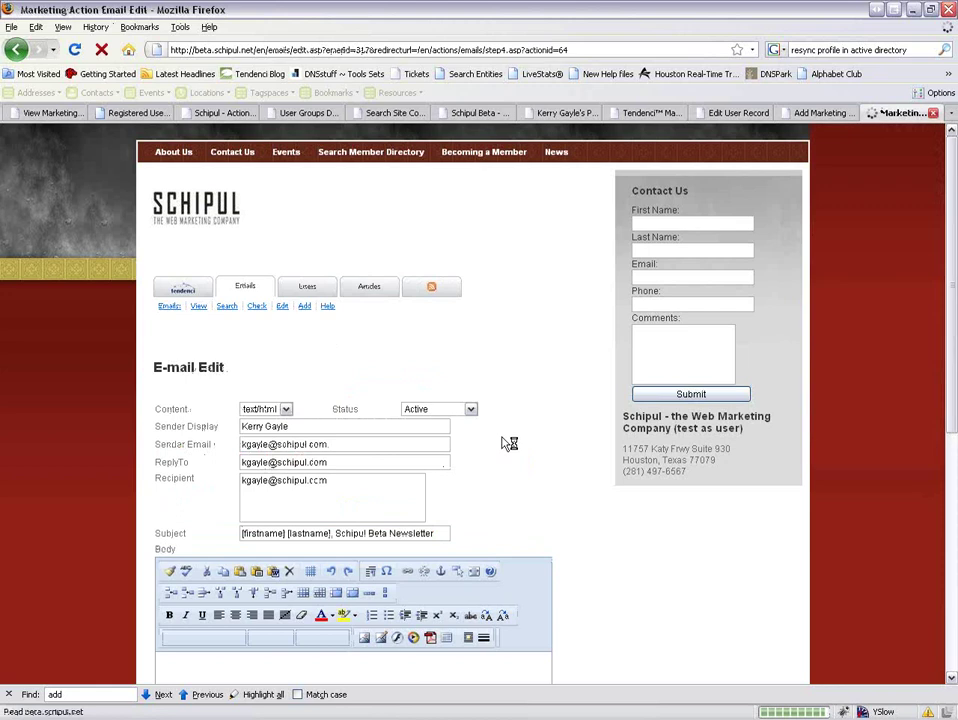
{"action": "scroll", "coordinate": [560, 438], "scroll_direction": "down", "scroll_amount": 6}
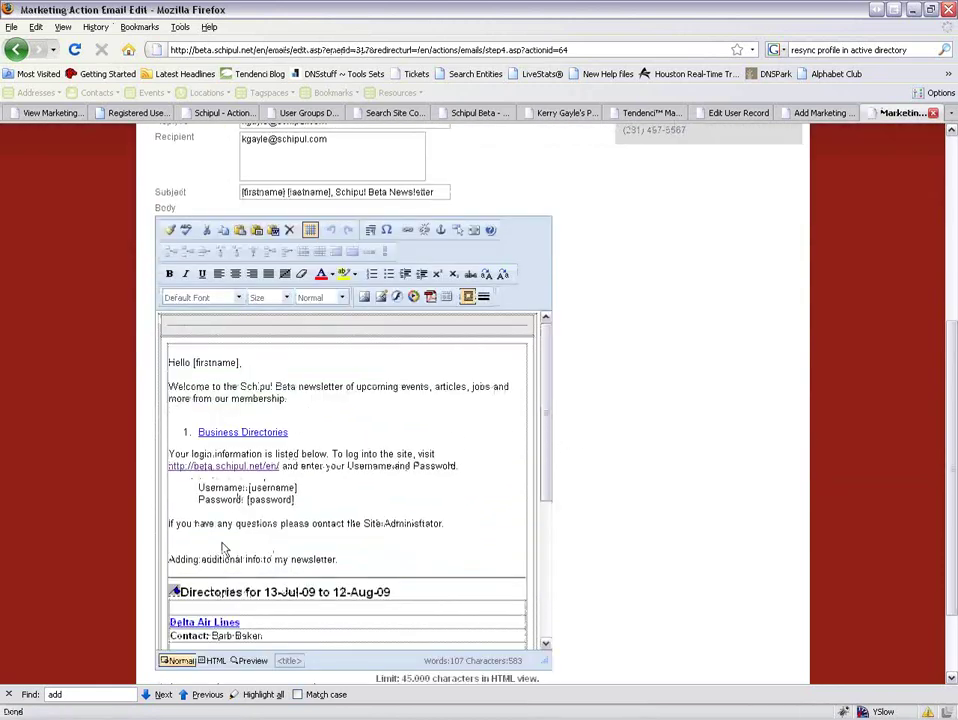
{"action": "left_click", "coordinate": [171, 560]}
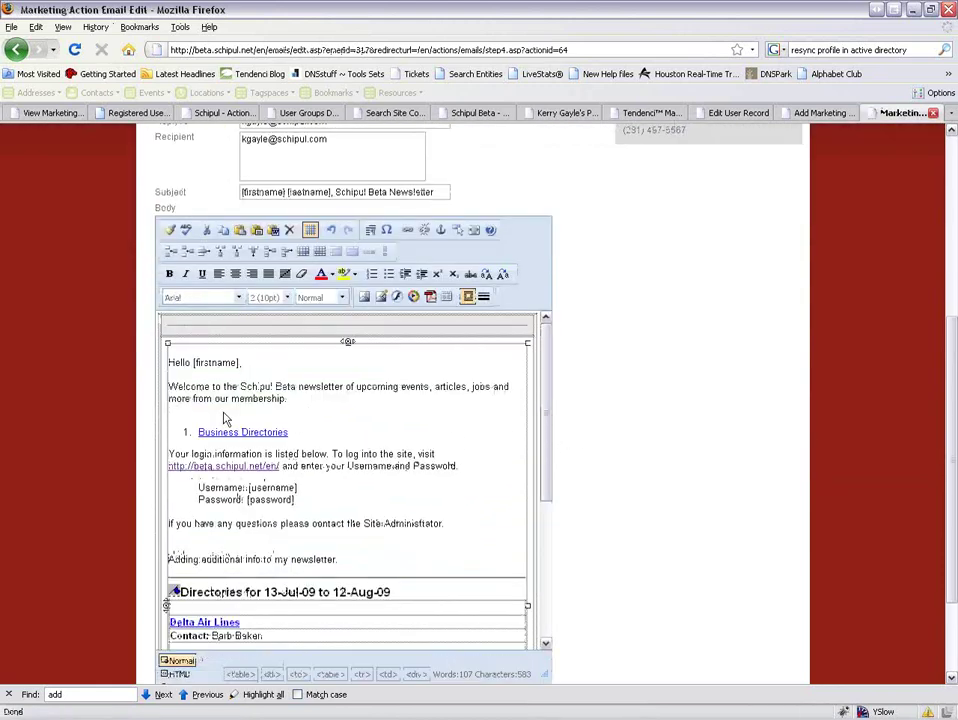
{"action": "left_click", "coordinate": [380, 298]}
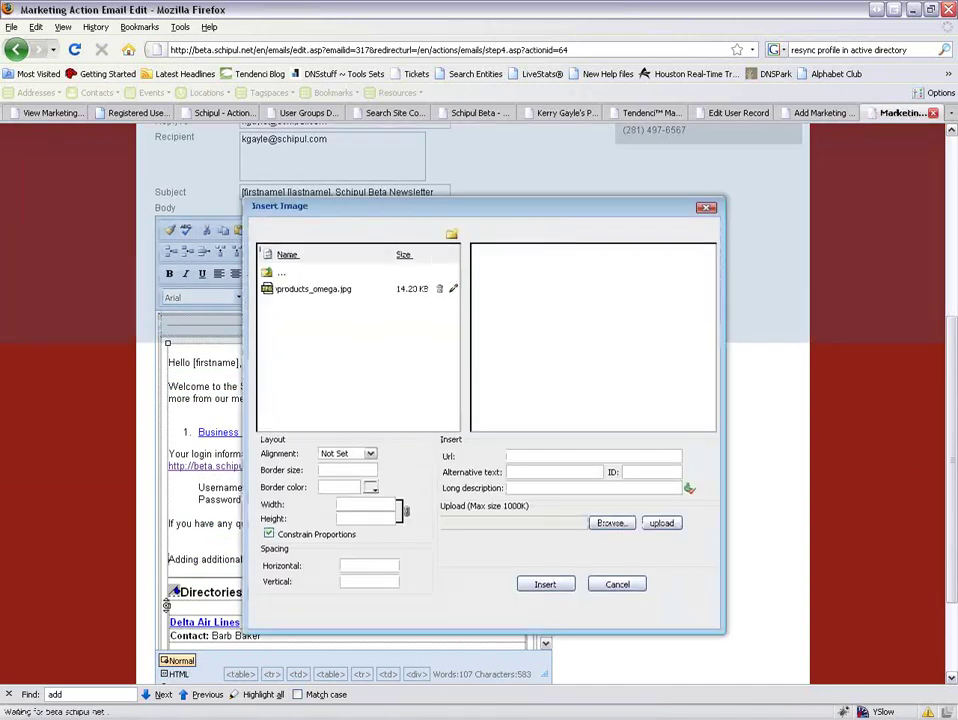
{"action": "left_click", "coordinate": [611, 523]}
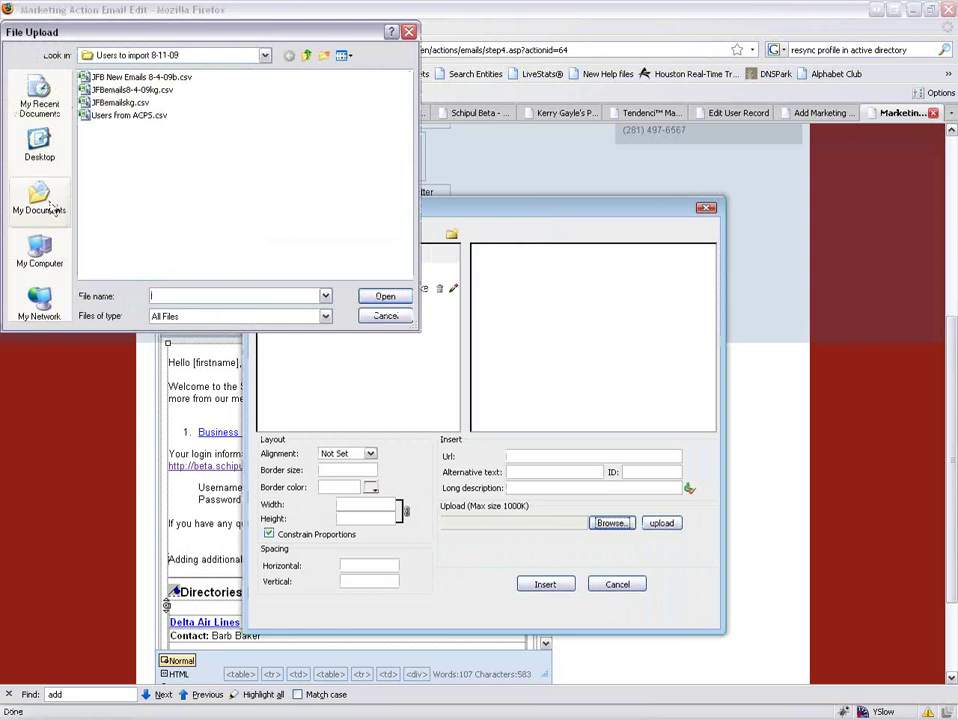
{"action": "left_click", "coordinate": [40, 200]}
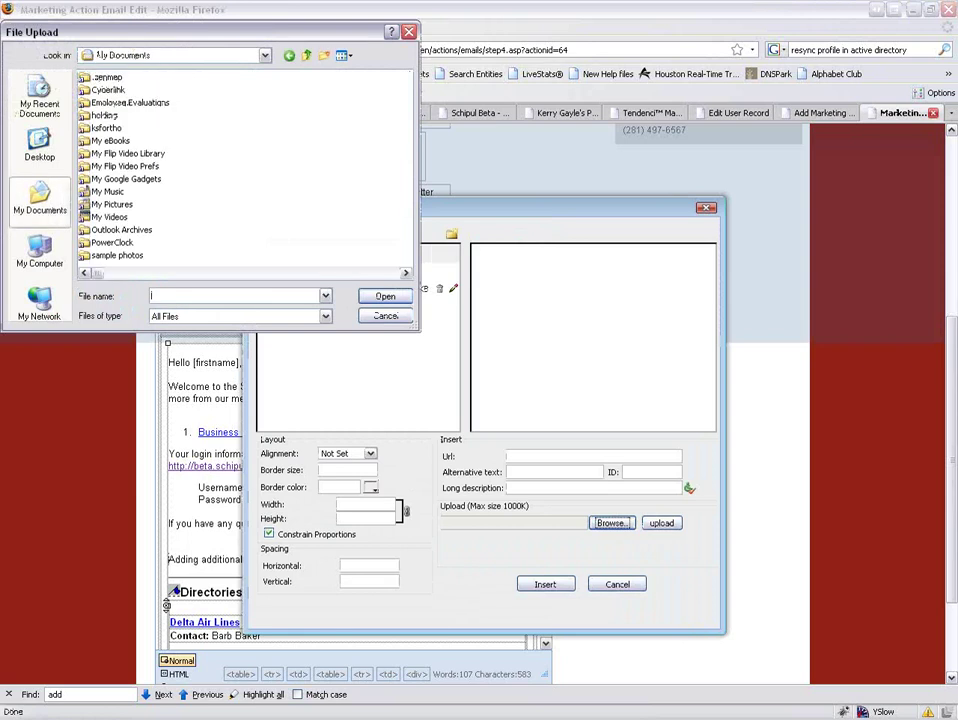
{"action": "double_click", "coordinate": [110, 204]}
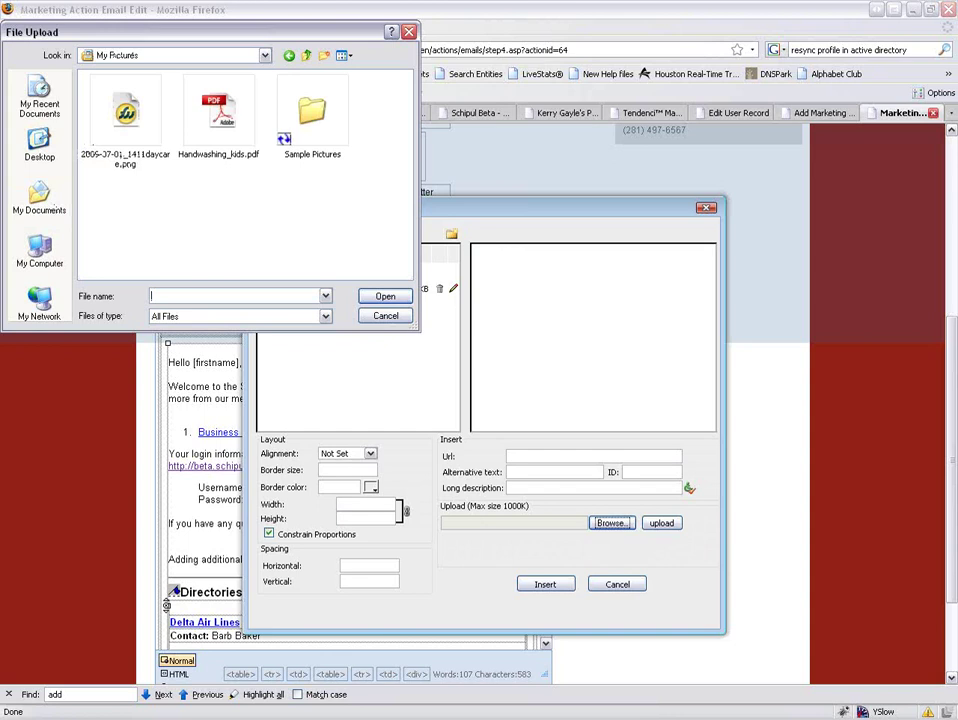
{"action": "double_click", "coordinate": [312, 112]}
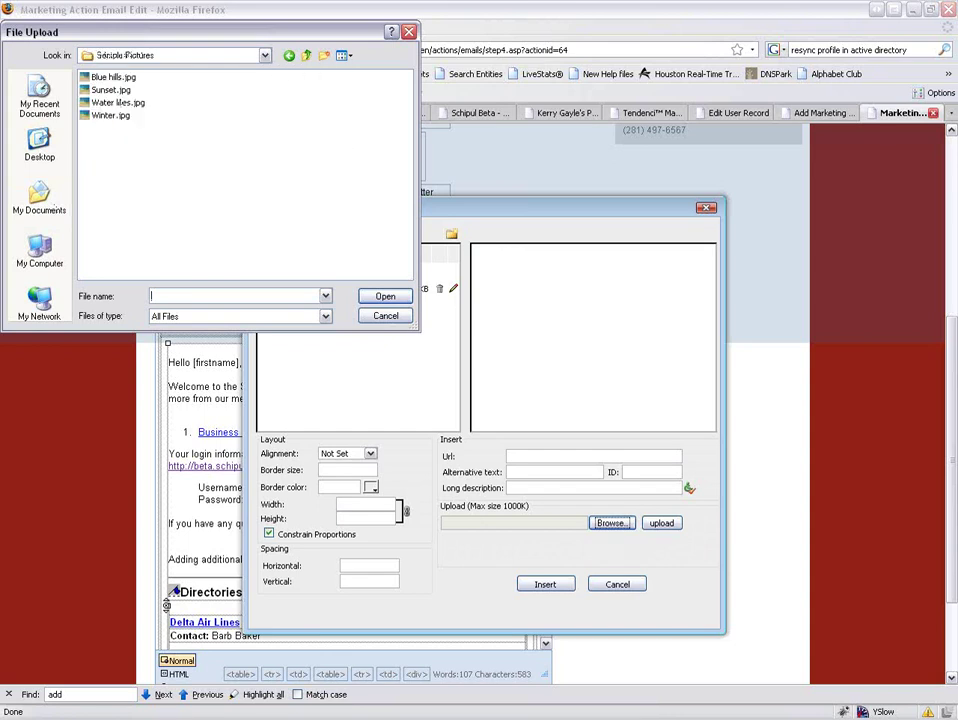
{"action": "double_click", "coordinate": [106, 102]}
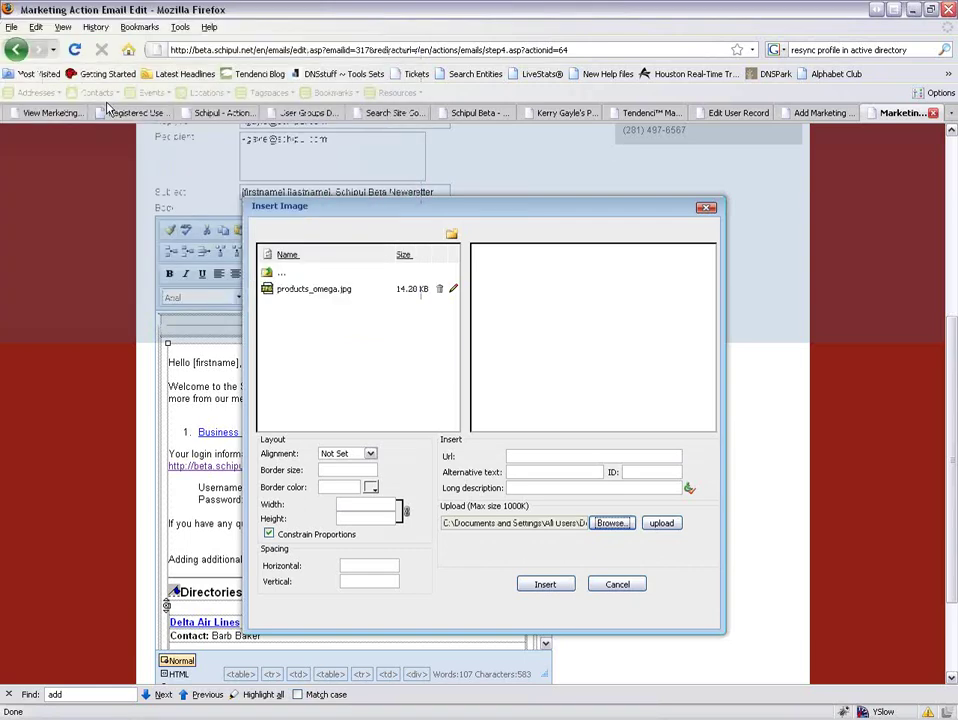
{"action": "left_click", "coordinate": [662, 524]}
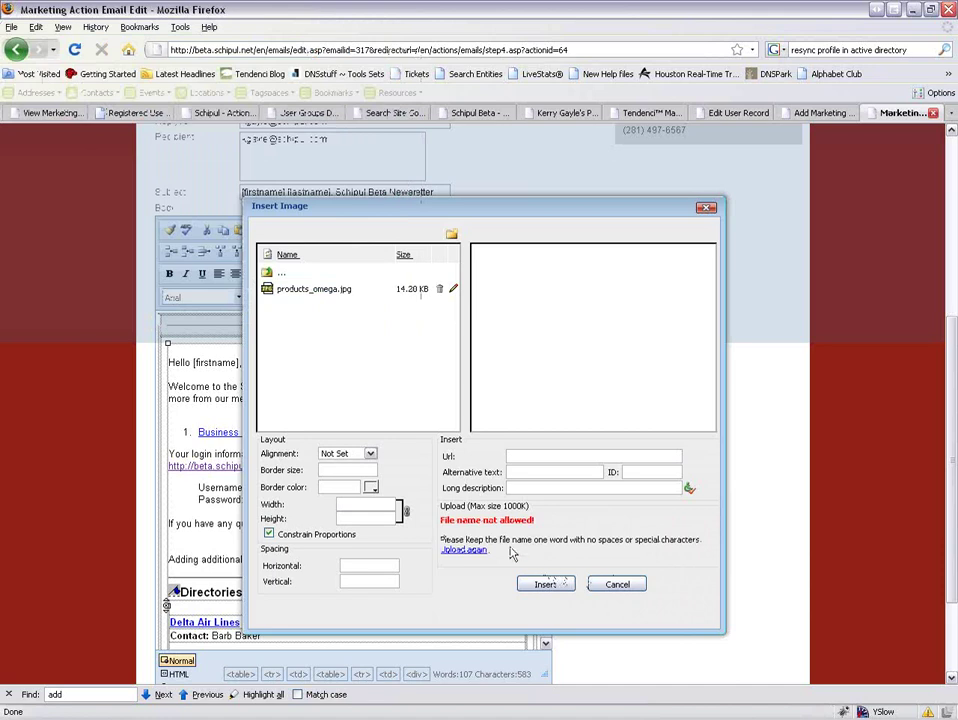
Retry the image upload with Winter.jpg instead.
{"action": "left_click", "coordinate": [463, 549]}
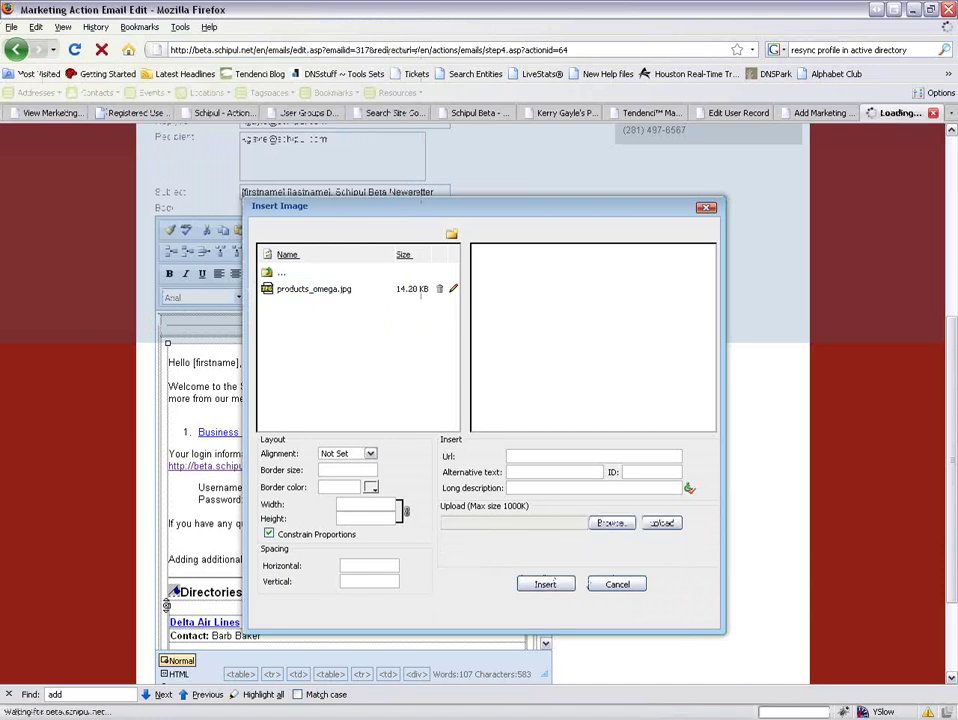
{"action": "left_click", "coordinate": [610, 523]}
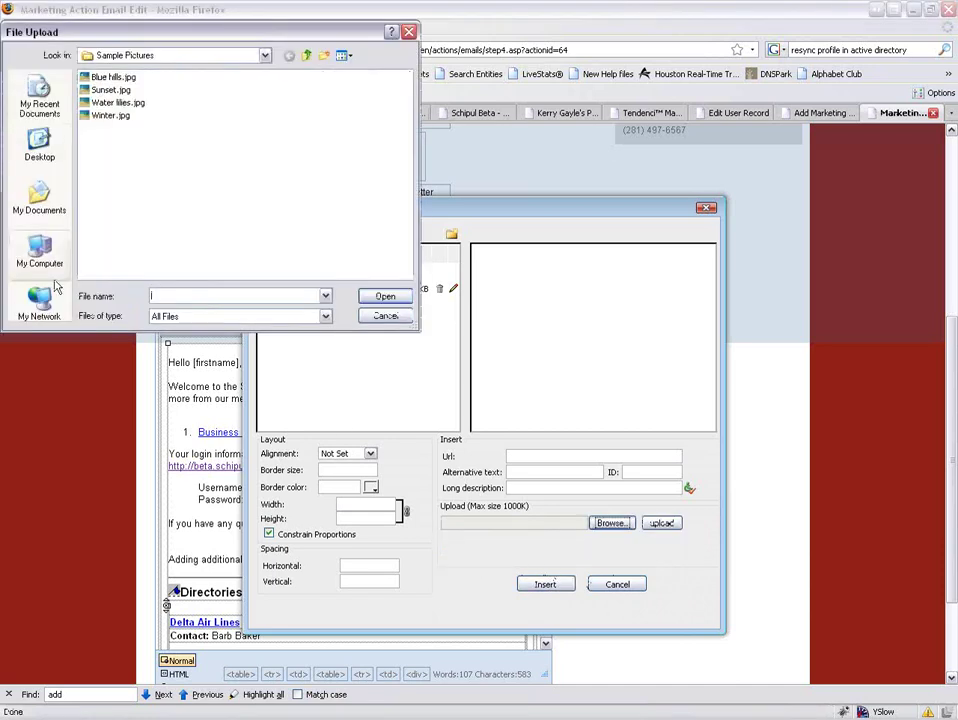
{"action": "double_click", "coordinate": [76, 89]}
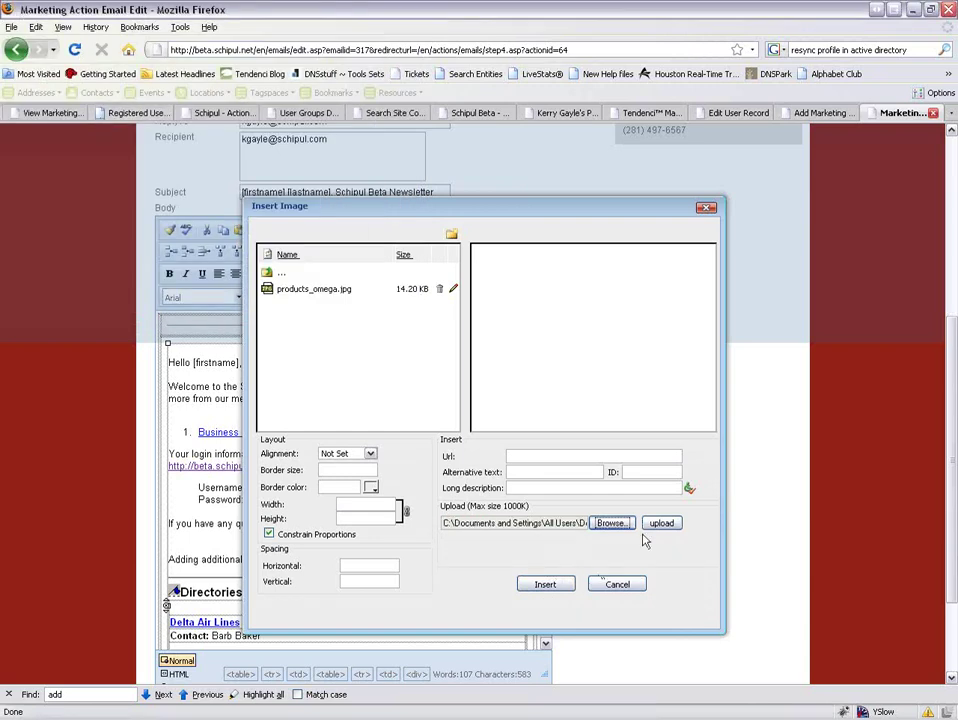
{"action": "key", "text": "Return"}
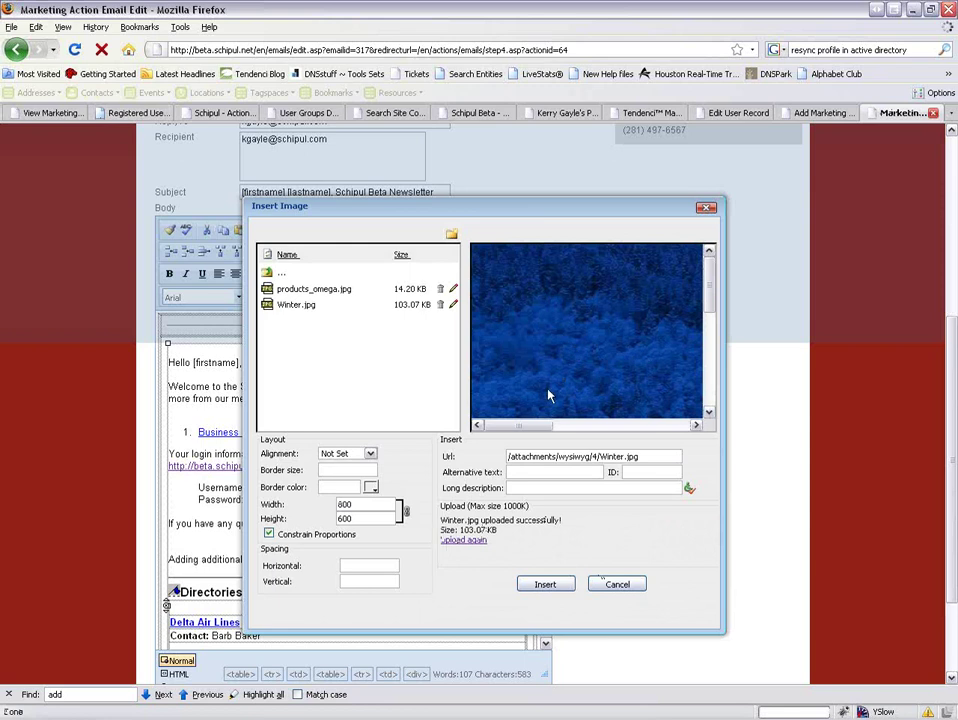
{"action": "left_click_drag", "start_coordinate": [355, 505], "coordinate": [327, 505]}
{"action": "type", "text": "400"}
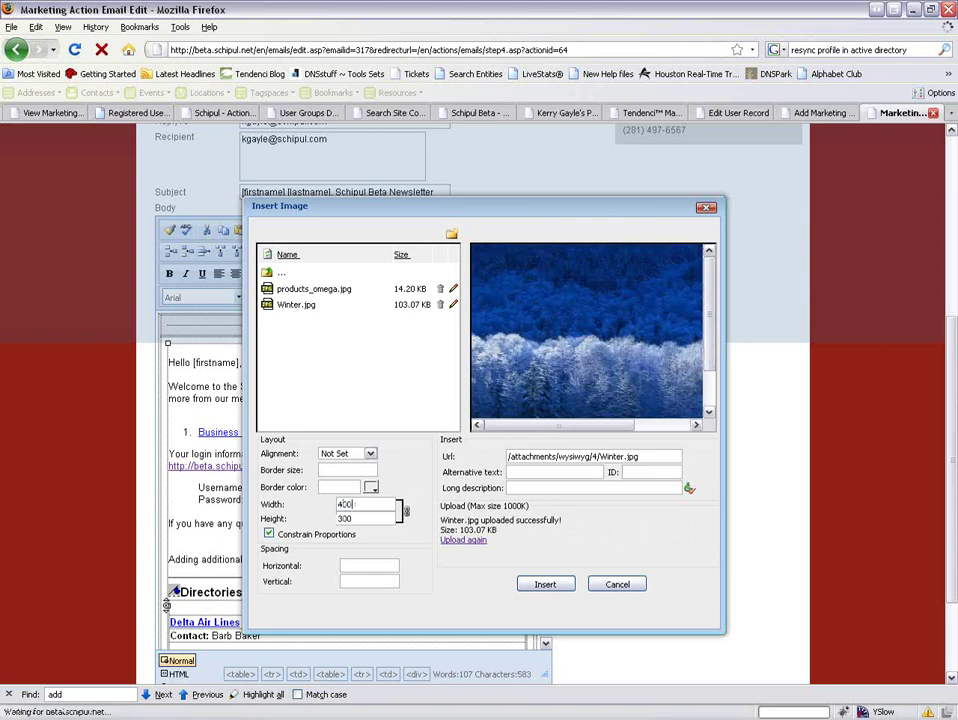
{"action": "left_click_drag", "start_coordinate": [347, 504], "coordinate": [320, 503]}
{"action": "type", "text": "200"}
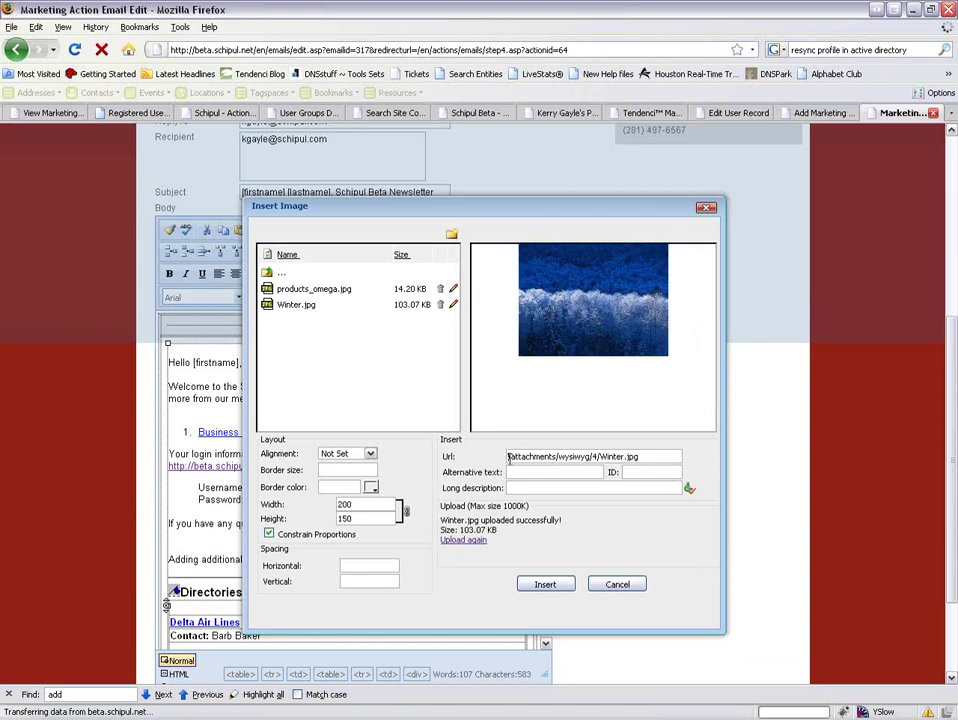
{"action": "type", "text": "http:"}
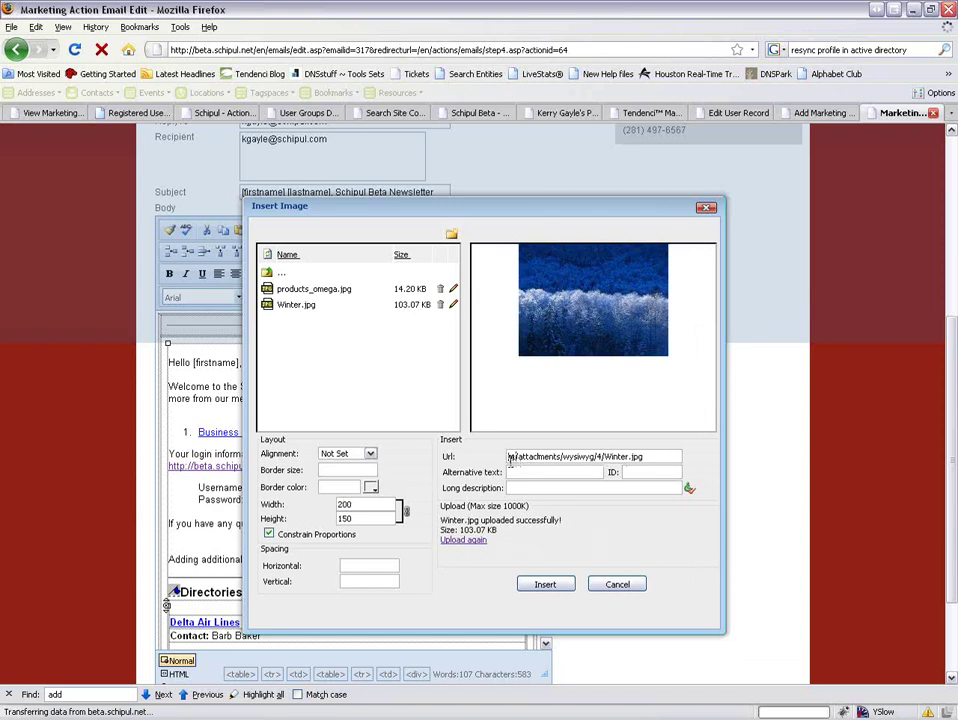
{"action": "type", "text": "//beta.s"}
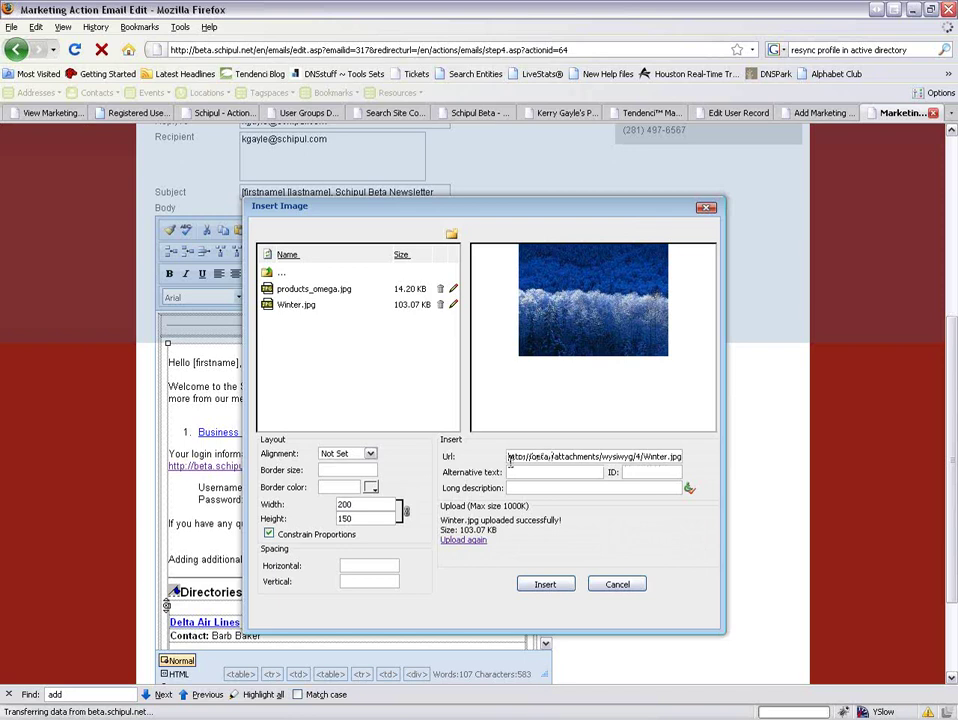
{"action": "type", "text": "chipul.net"}
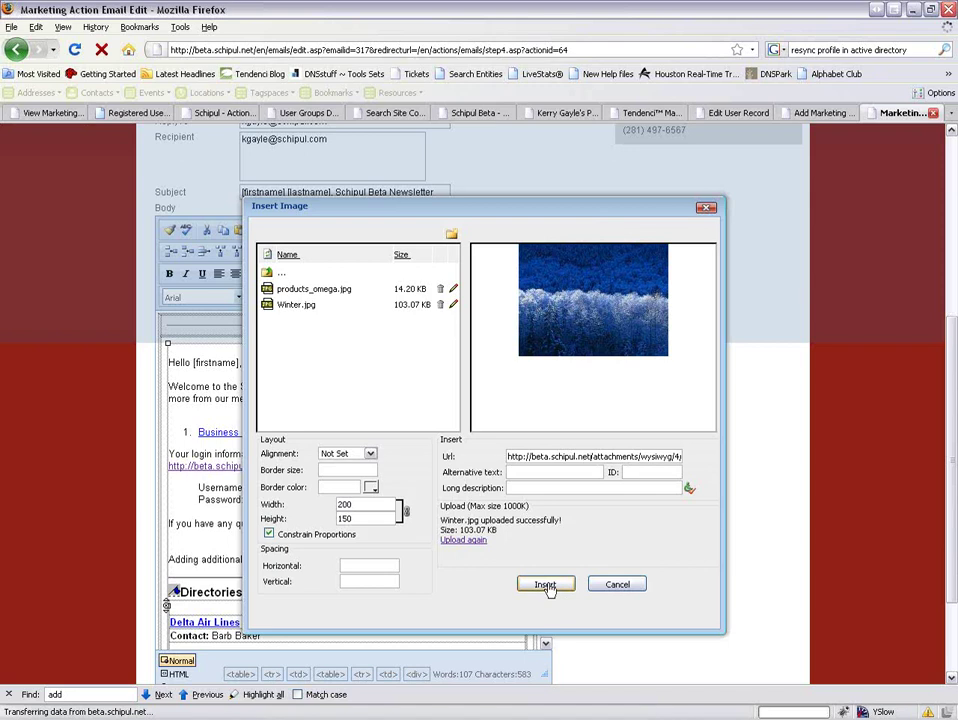
{"action": "left_click", "coordinate": [546, 585]}
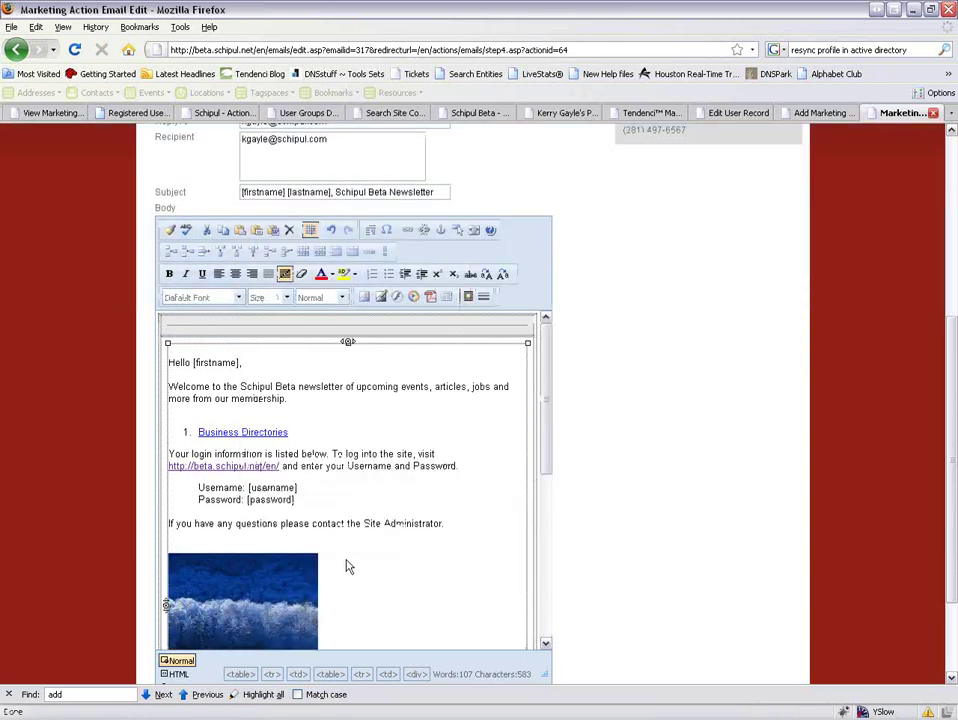
Set the winter image's Alignment to Right so the login details wrap beside it.
{"action": "scroll", "coordinate": [347, 567], "scroll_direction": "down", "scroll_amount": 2}
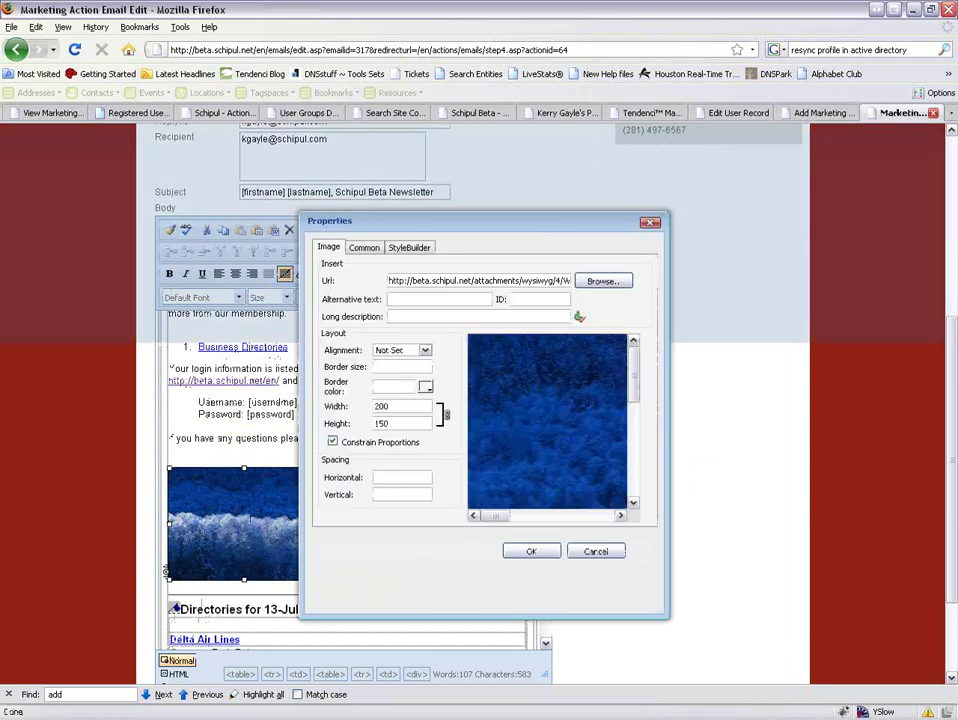
{"action": "left_click", "coordinate": [410, 350]}
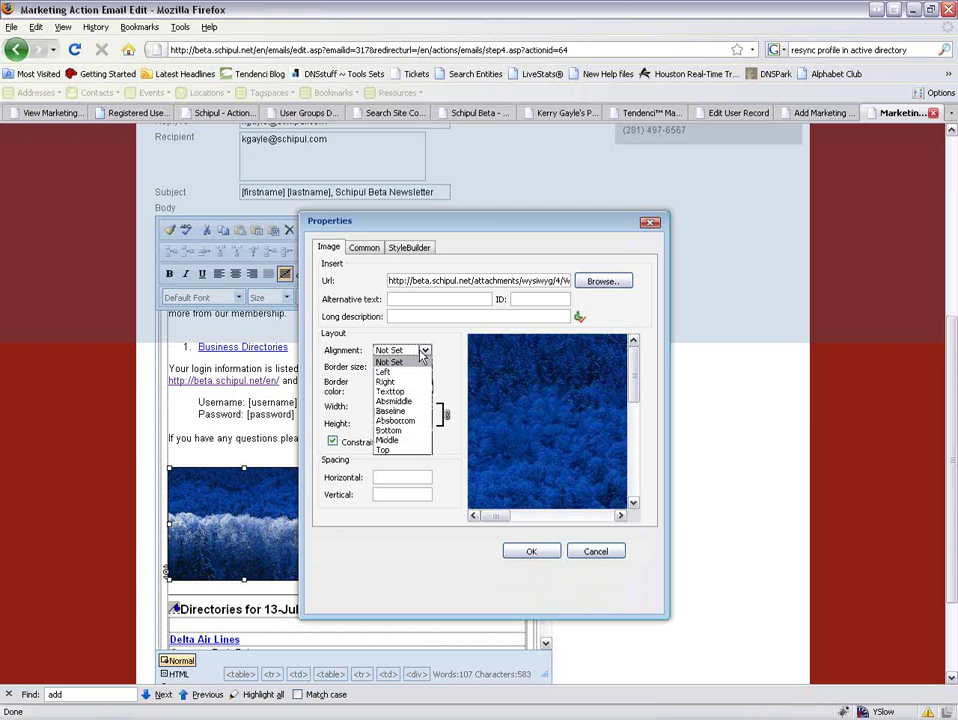
{"action": "left_click", "coordinate": [400, 381]}
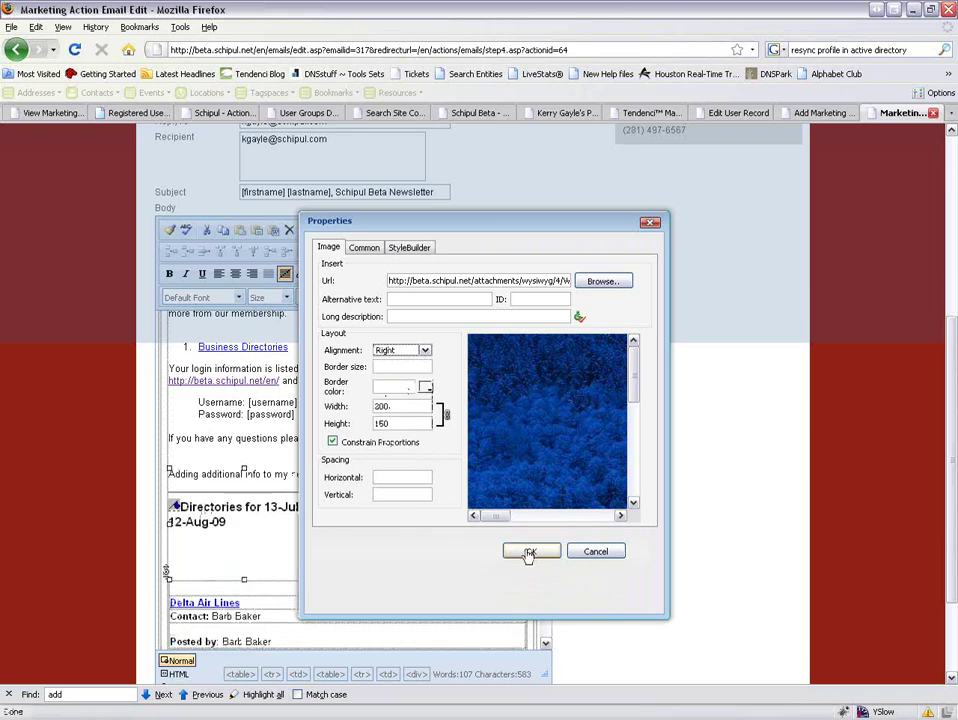
{"action": "left_click", "coordinate": [529, 552]}
{"action": "left_click_drag", "start_coordinate": [440, 447], "coordinate": [172, 379]}
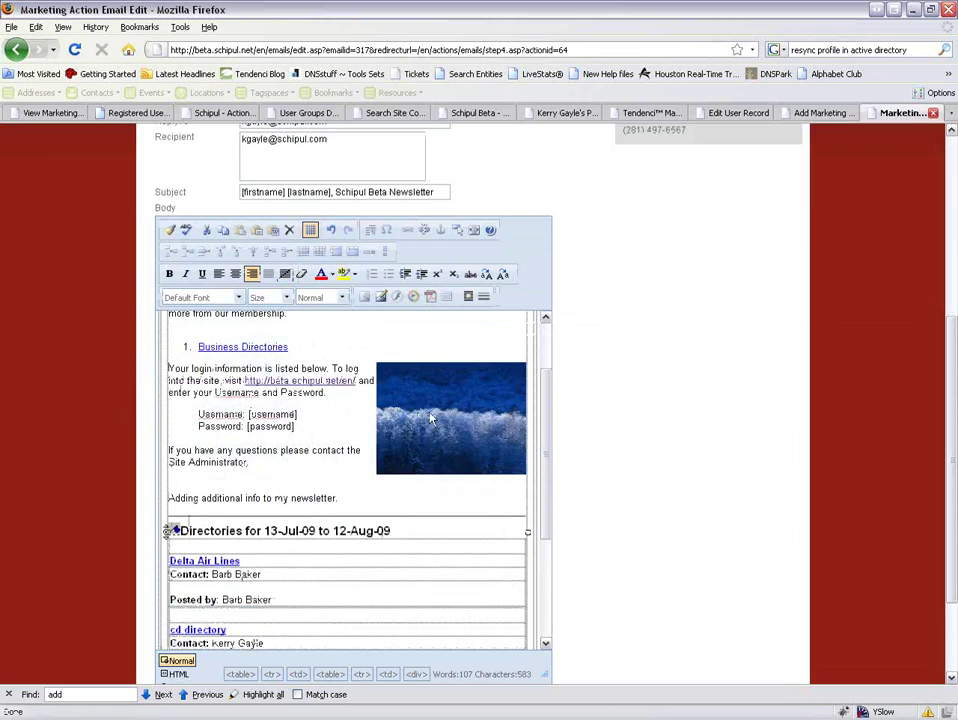
{"action": "scroll", "coordinate": [656, 620], "scroll_direction": "down", "scroll_amount": 3}
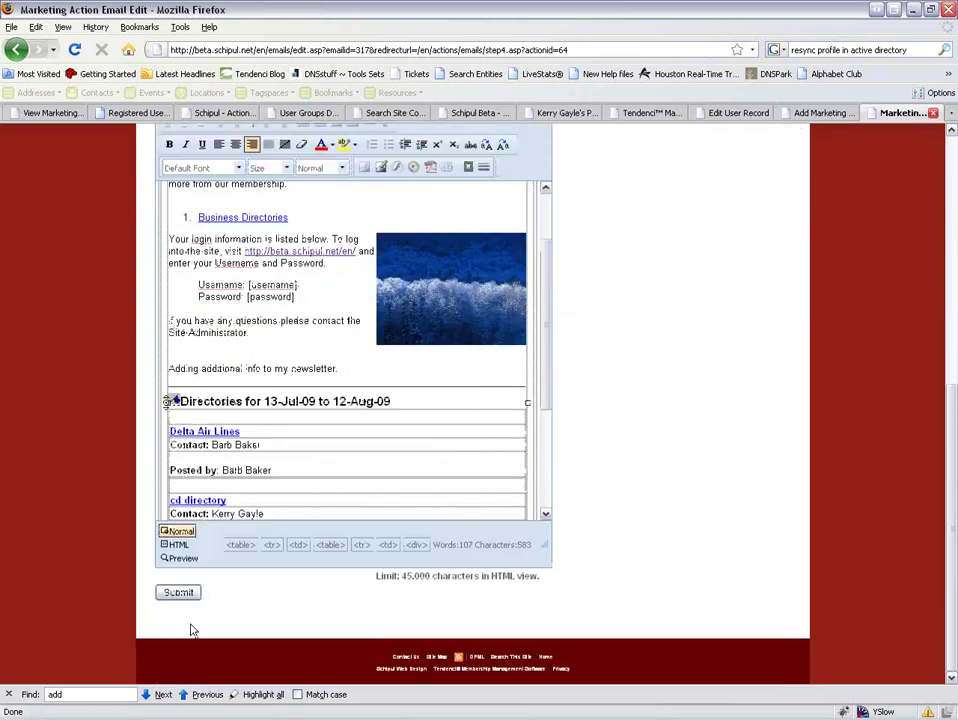
Submit the email edits, preview the right-aligned winter picture, then close the preview.
{"action": "left_click", "coordinate": [179, 593]}
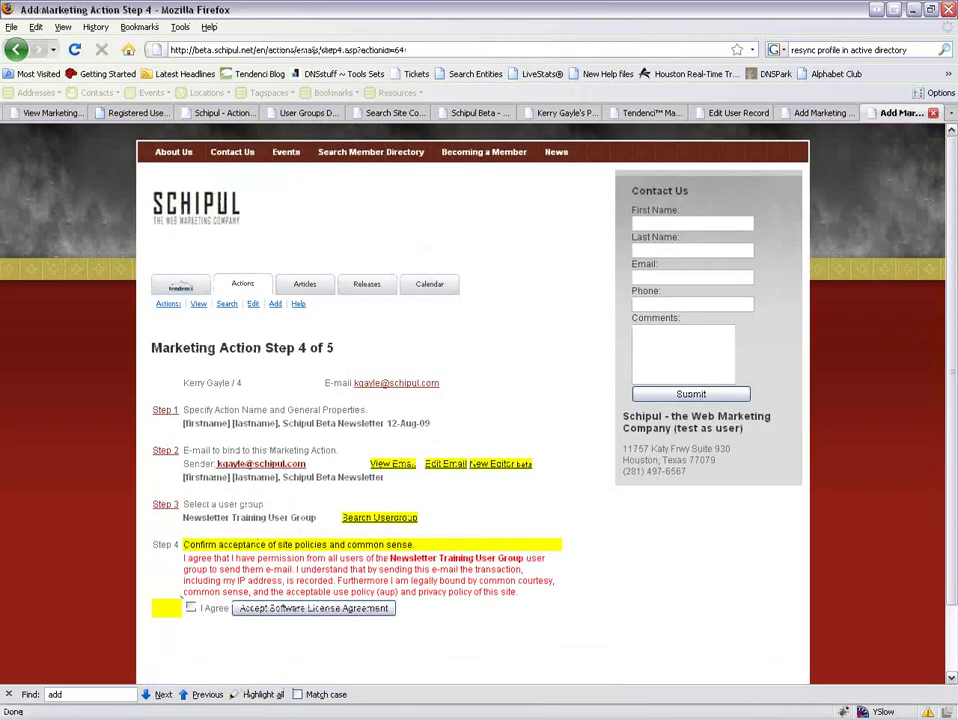
{"action": "left_click", "coordinate": [390, 464]}
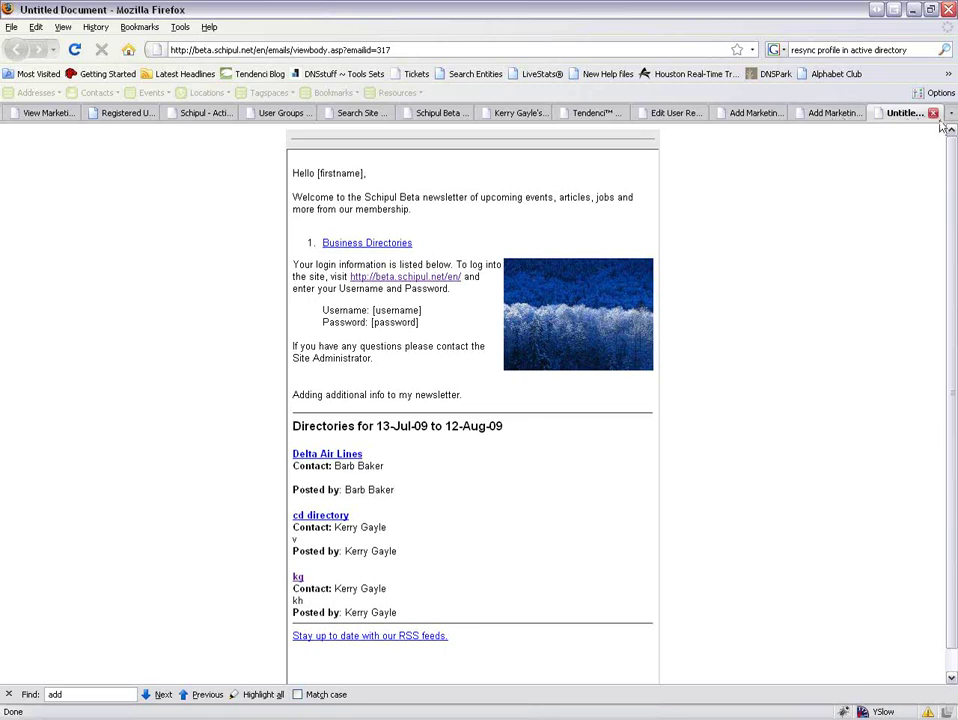
{"action": "left_click", "coordinate": [933, 113]}
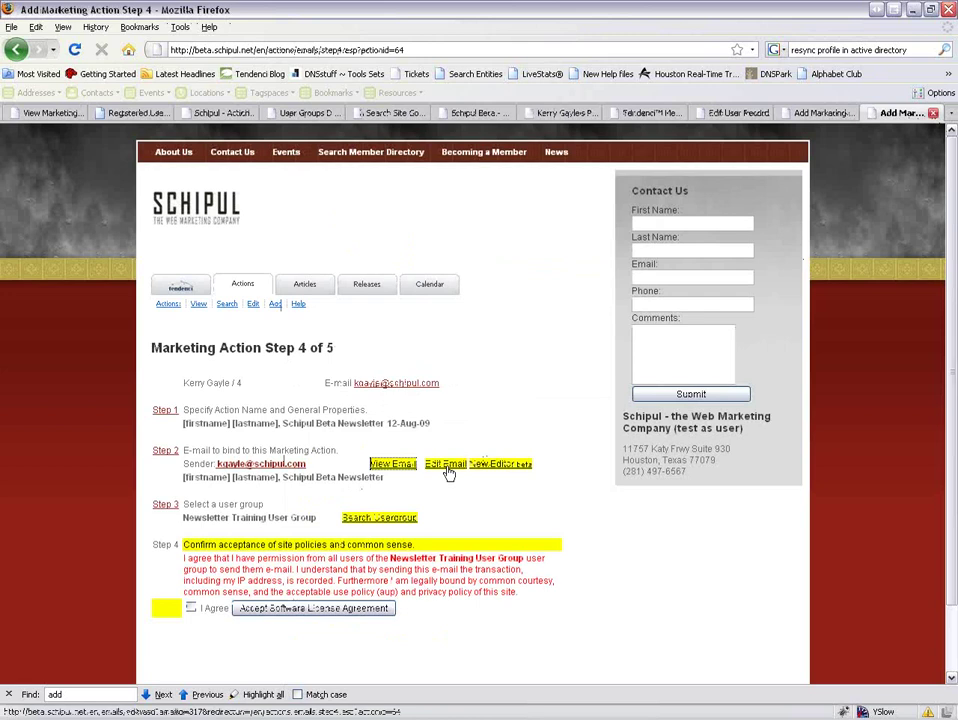
Reopen the email editor and open the Files module in a new tab.
{"action": "left_click", "coordinate": [445, 463]}
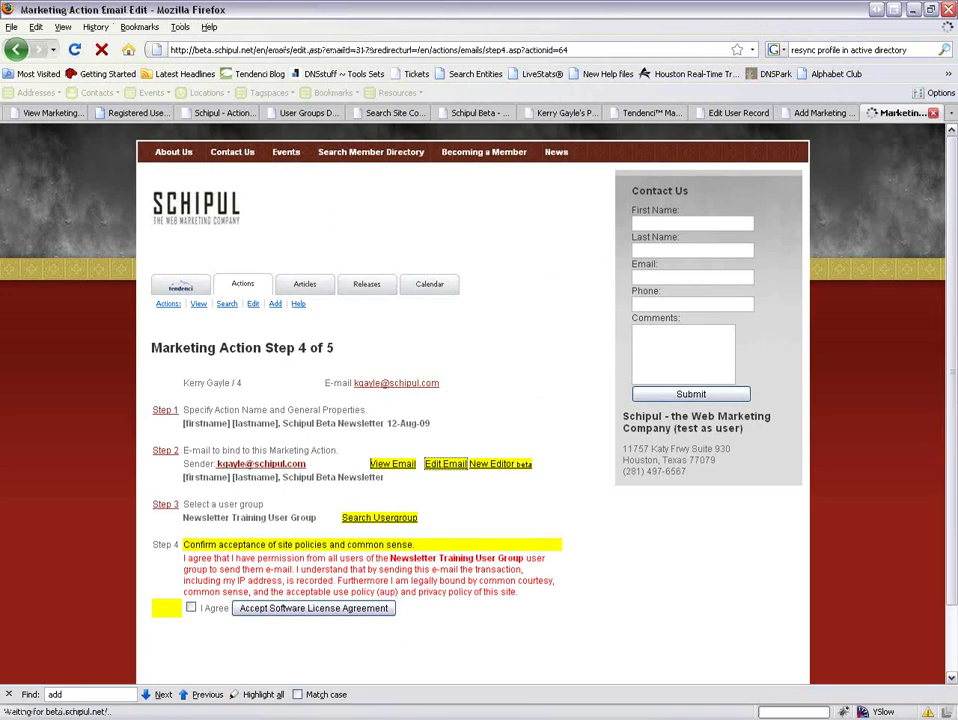
{"action": "scroll", "coordinate": [554, 447], "scroll_direction": "down", "scroll_amount": 4}
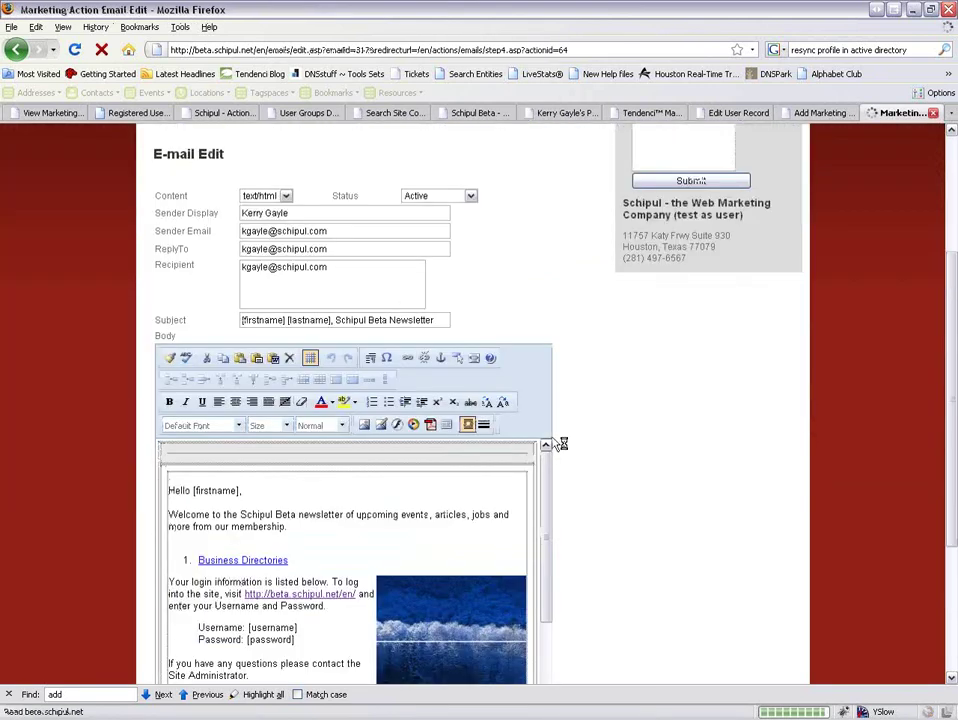
{"action": "scroll", "coordinate": [507, 291], "scroll_direction": "up", "scroll_amount": 2}
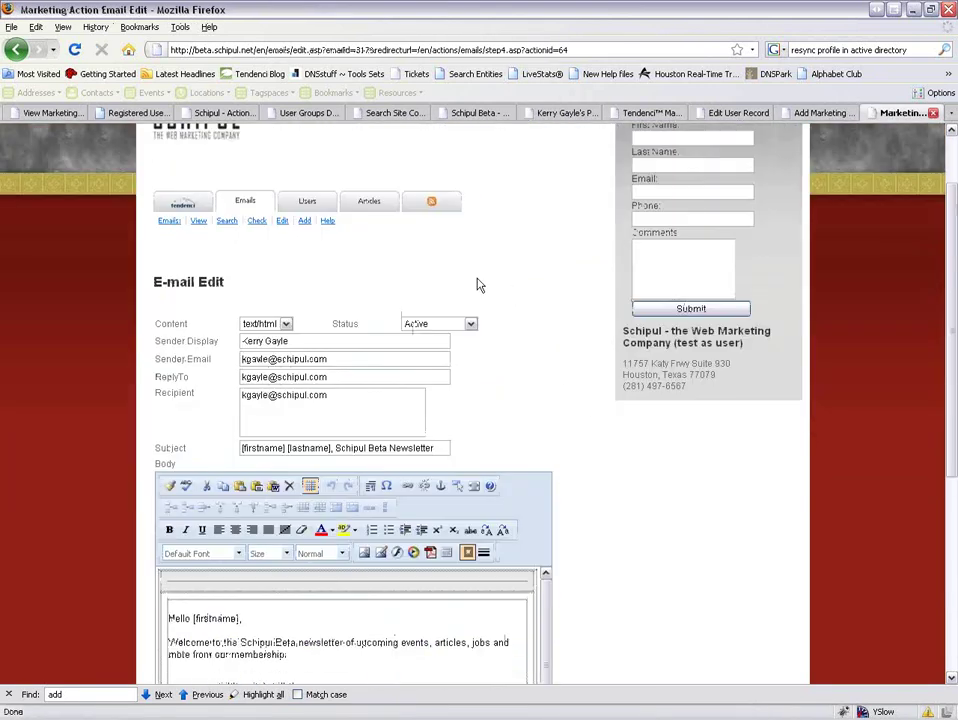
{"action": "middle_click", "coordinate": [182, 204]}
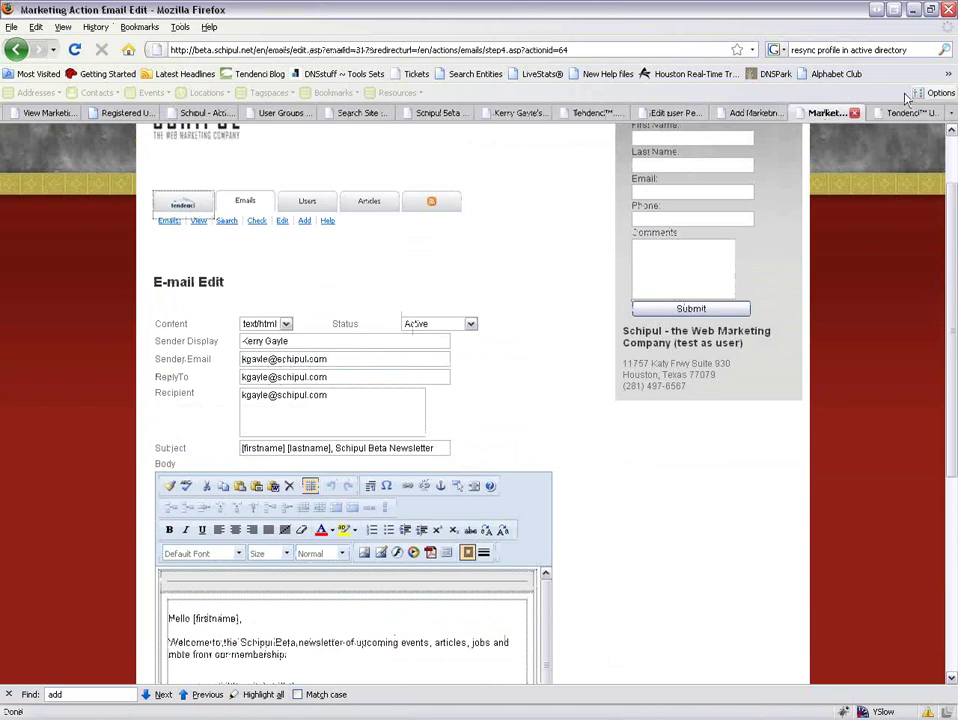
{"action": "key", "text": "ctrl+Tab"}
{"action": "left_click", "coordinate": [192, 619]}
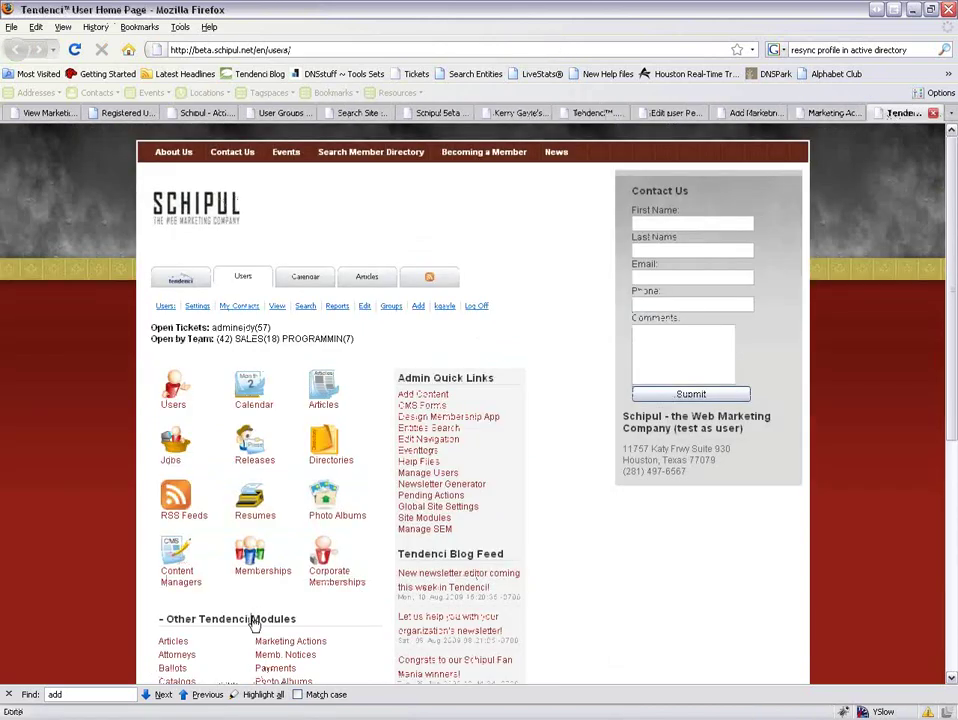
{"action": "scroll", "coordinate": [195, 600], "scroll_direction": "down", "scroll_amount": 4}
{"action": "left_click", "coordinate": [168, 616]}
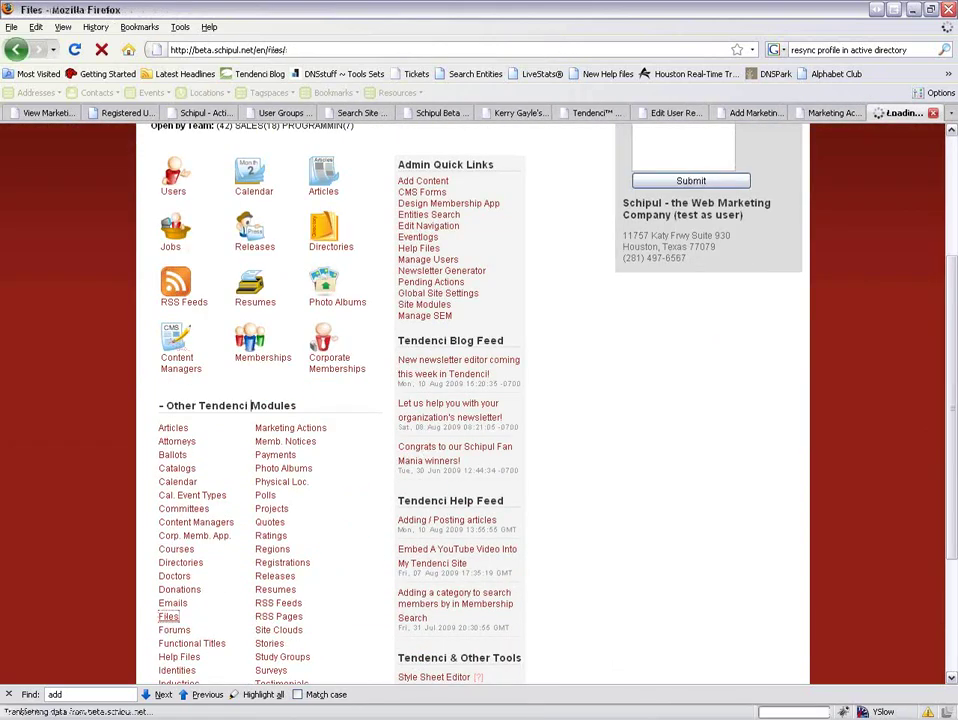
Upload Sunset.jpg as a new site file.
{"action": "left_click", "coordinate": [207, 460]}
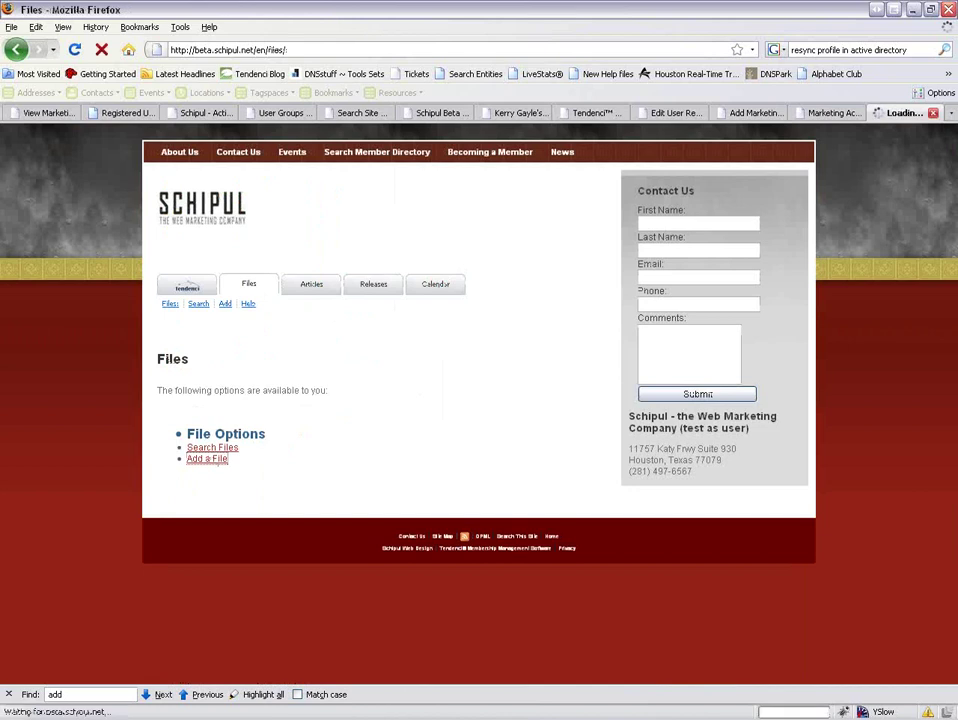
{"action": "left_click", "coordinate": [382, 452]}
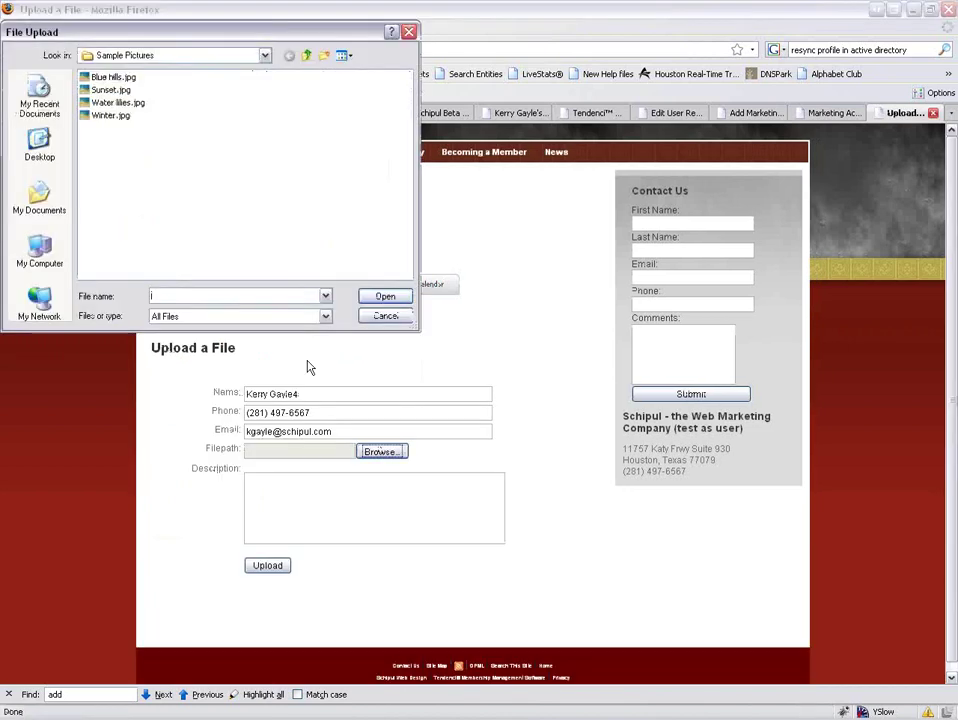
{"action": "double_click", "coordinate": [108, 90]}
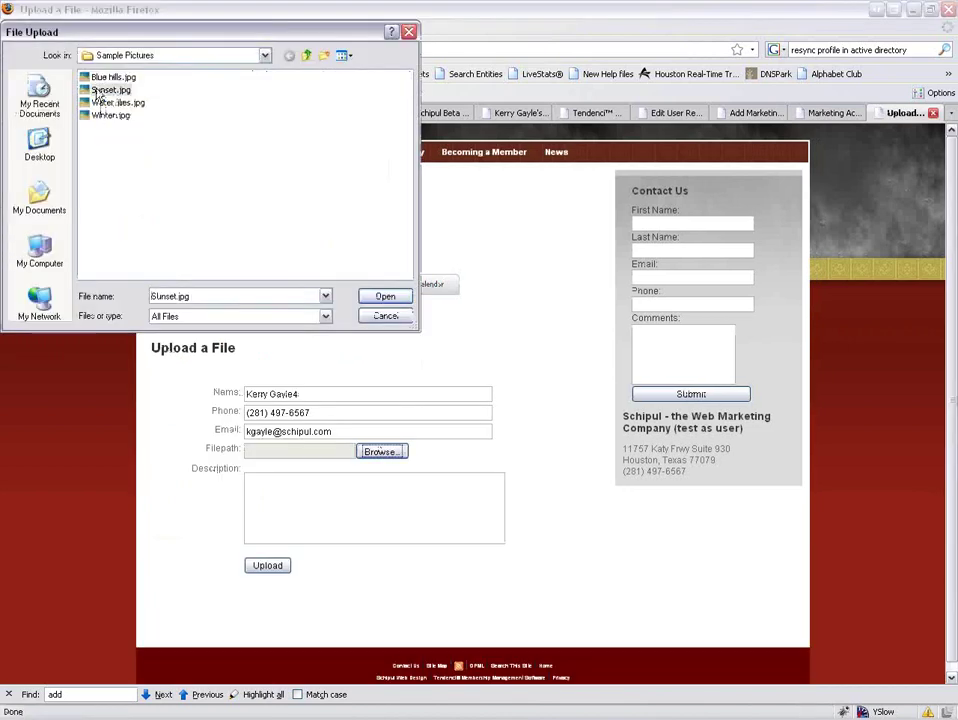
{"action": "left_click", "coordinate": [270, 566]}
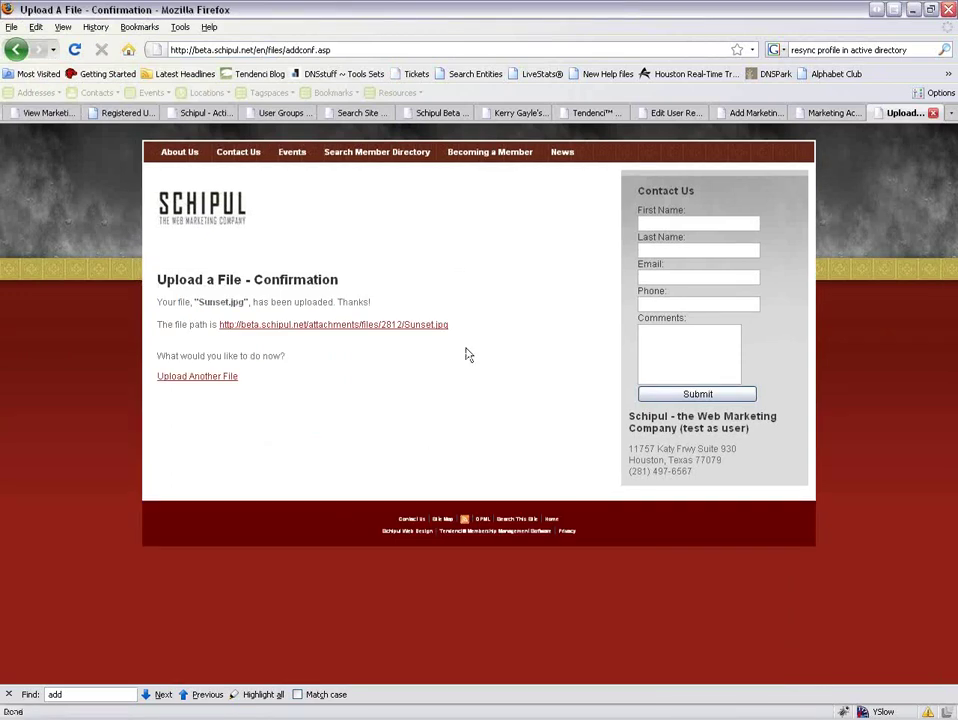
Copy the uploaded Sunset.jpg file address and return to the email edit form.
{"action": "left_click_drag", "start_coordinate": [450, 330], "coordinate": [212, 330]}
{"action": "right_click", "coordinate": [238, 333]}
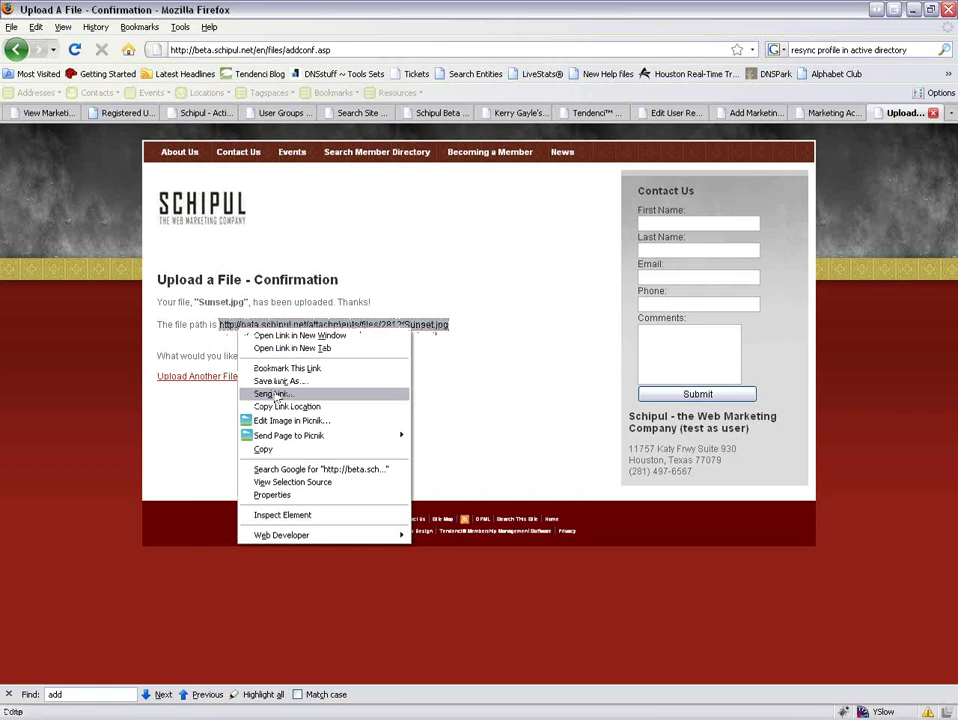
{"action": "left_click", "coordinate": [273, 452]}
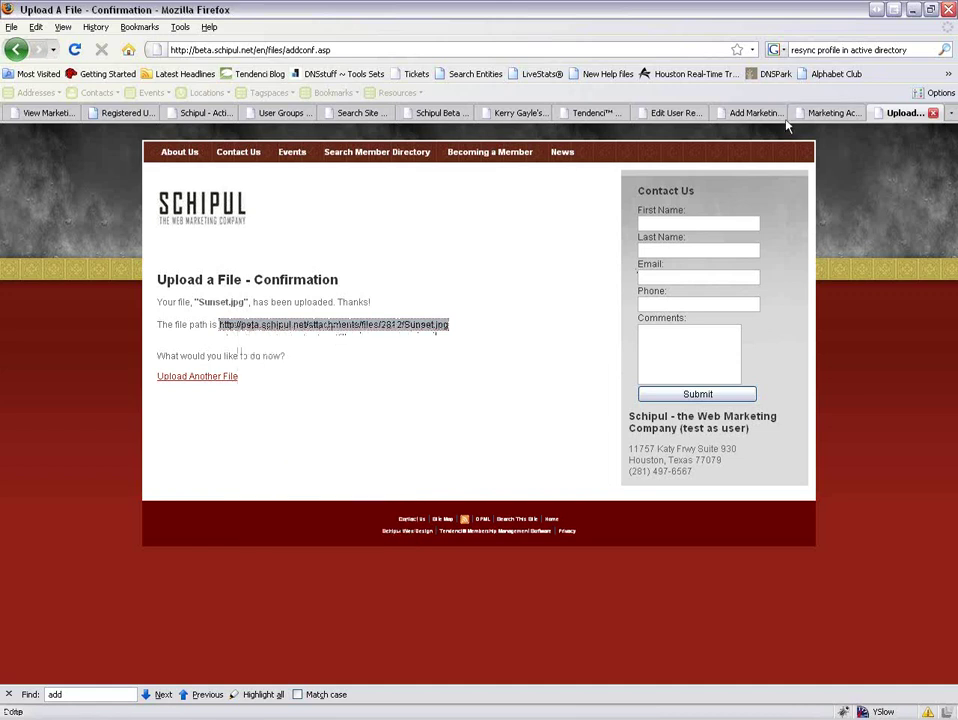
{"action": "left_click", "coordinate": [820, 113]}
{"action": "scroll", "coordinate": [607, 542], "scroll_direction": "down", "scroll_amount": 1}
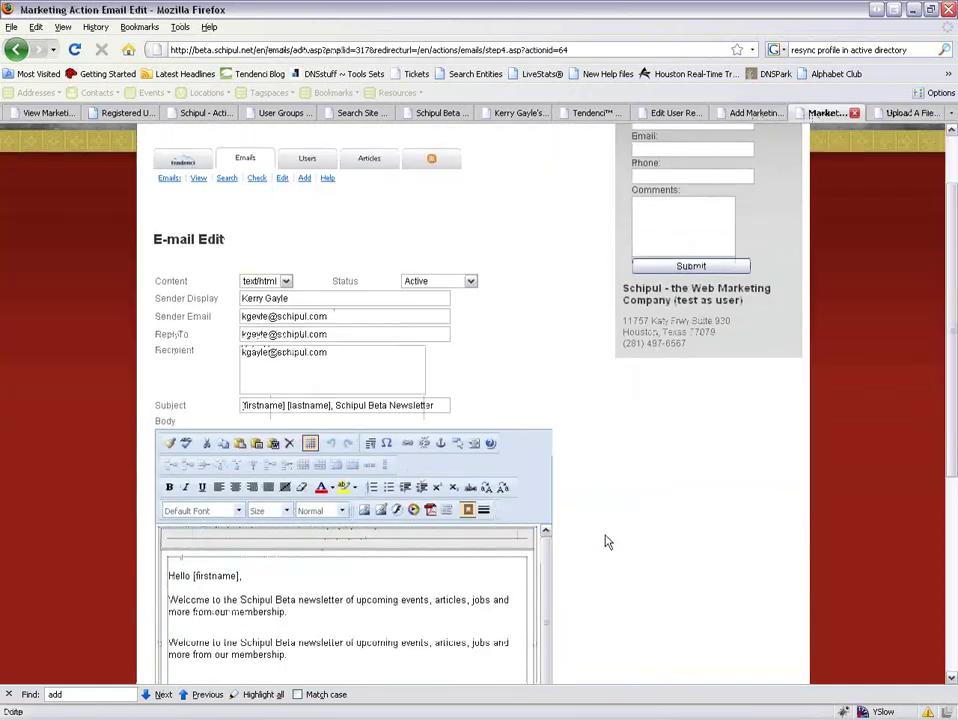
{"action": "scroll", "coordinate": [605, 542], "scroll_direction": "down", "scroll_amount": 3}
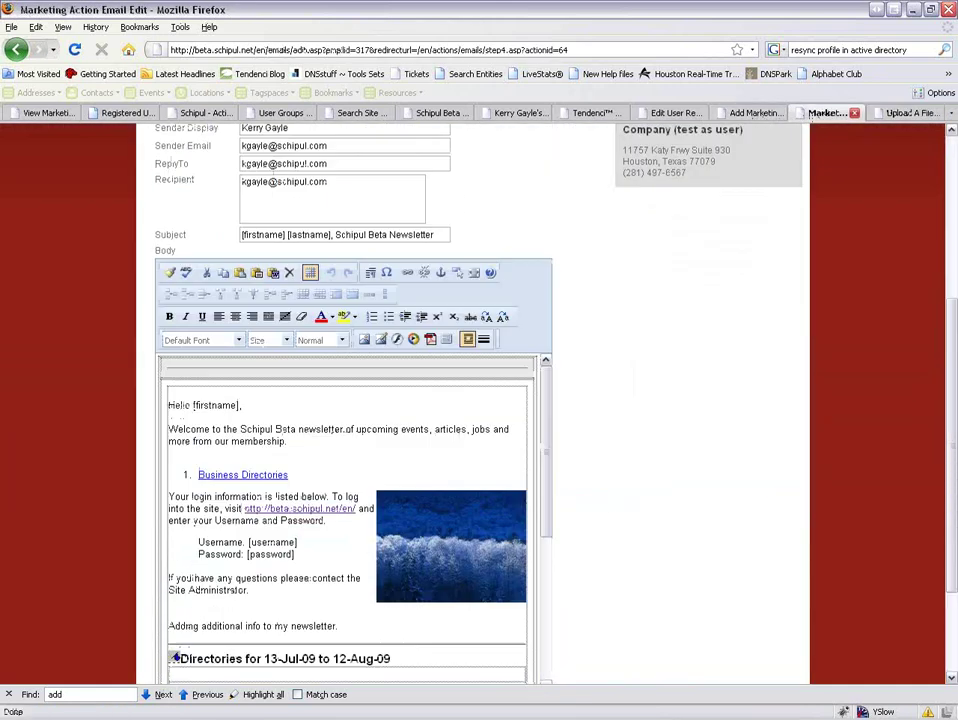
Insert Sunset.jpg from its pasted address at width 200 (200 × 150).
{"action": "left_click", "coordinate": [397, 340]}
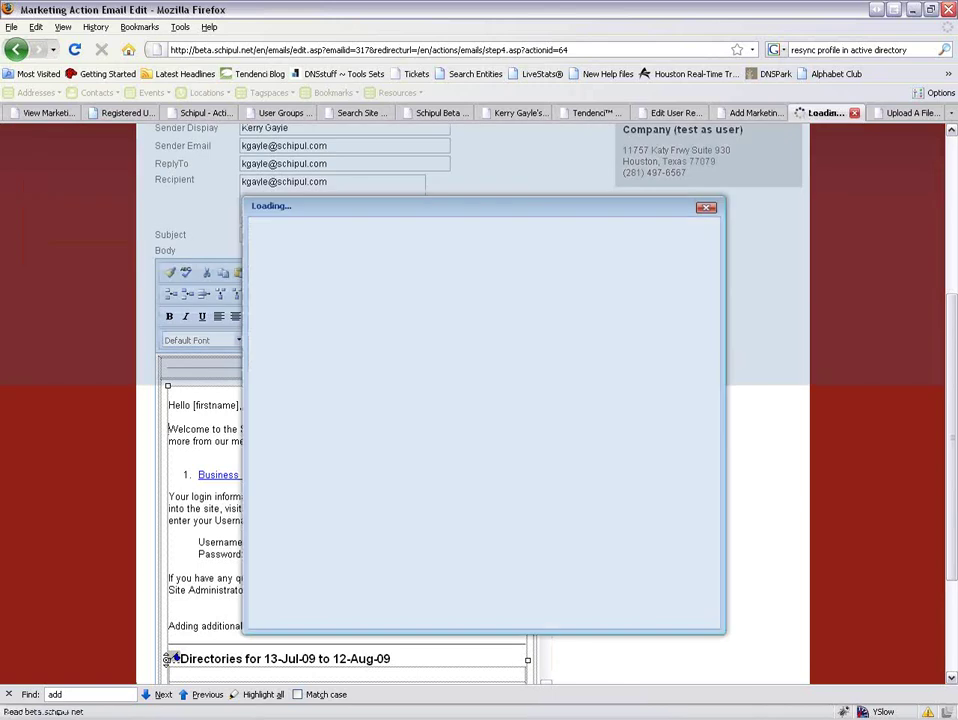
{"action": "right_click", "coordinate": [526, 456]}
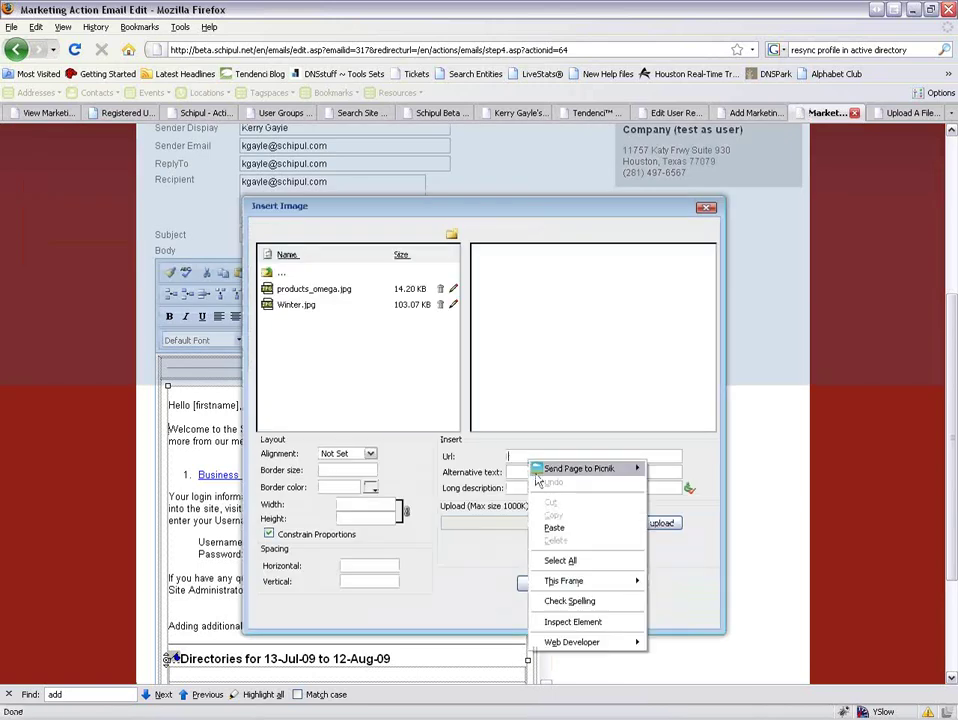
{"action": "left_click", "coordinate": [551, 527]}
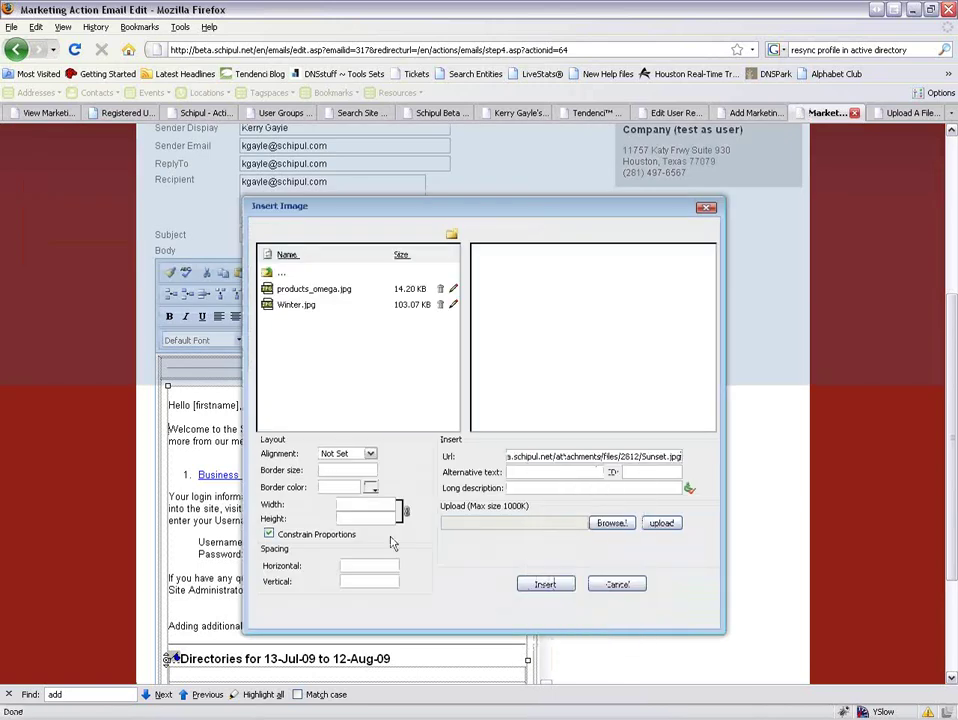
{"action": "key", "text": "Tab"}
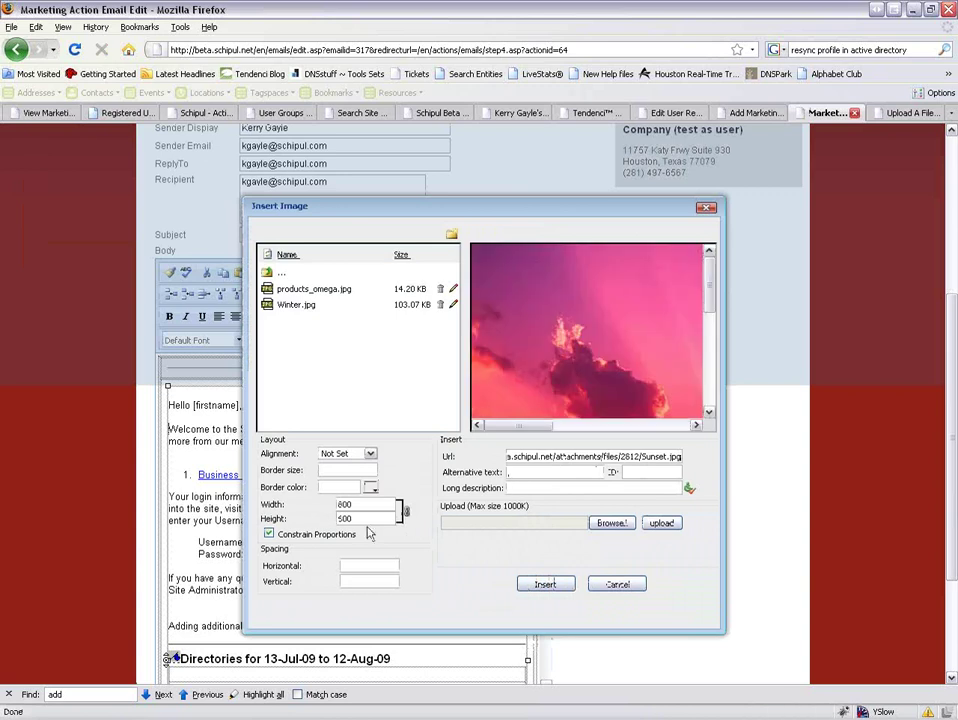
{"action": "left_click_drag", "start_coordinate": [365, 509], "coordinate": [318, 515]}
{"action": "type", "text": "200"}
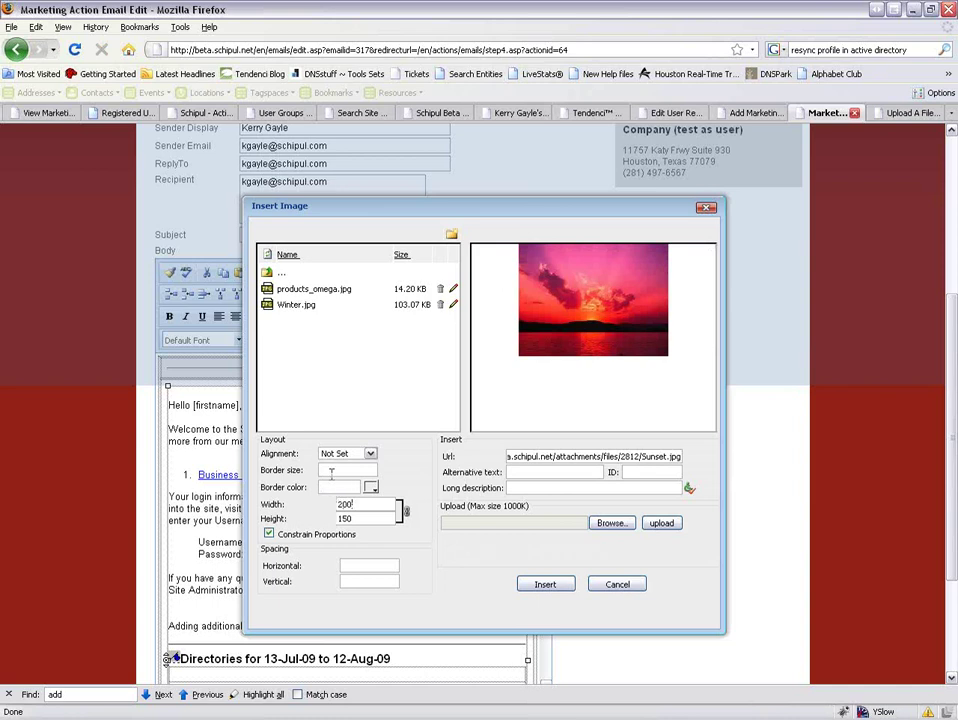
{"action": "left_click", "coordinate": [558, 585]}
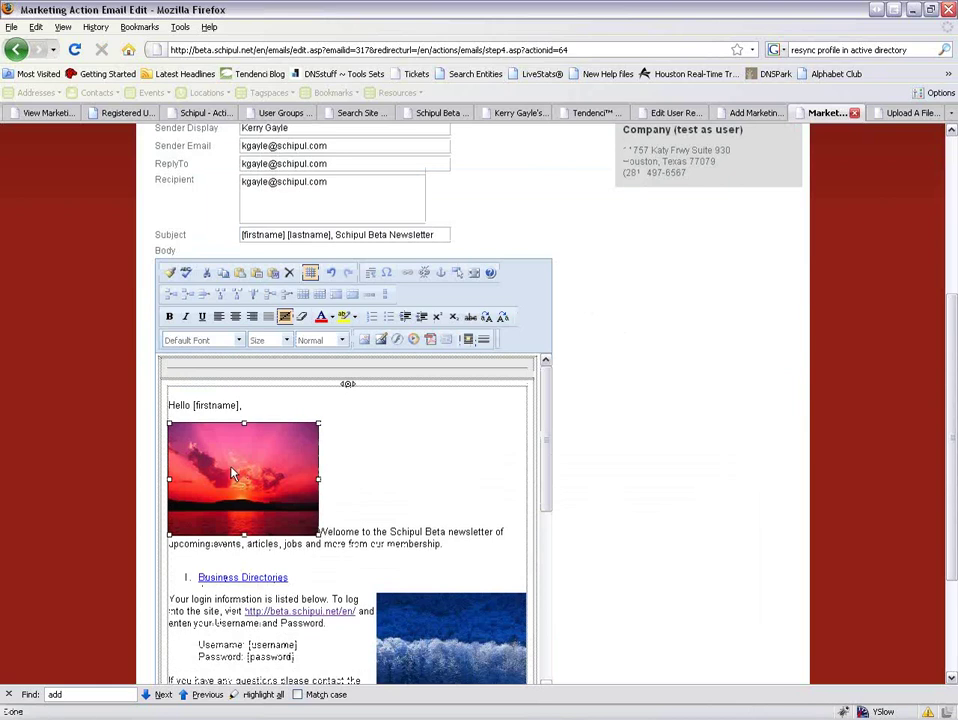
Set the sunset image's Alignment to Left so text wraps beside it.
{"action": "double_click", "coordinate": [252, 470]}
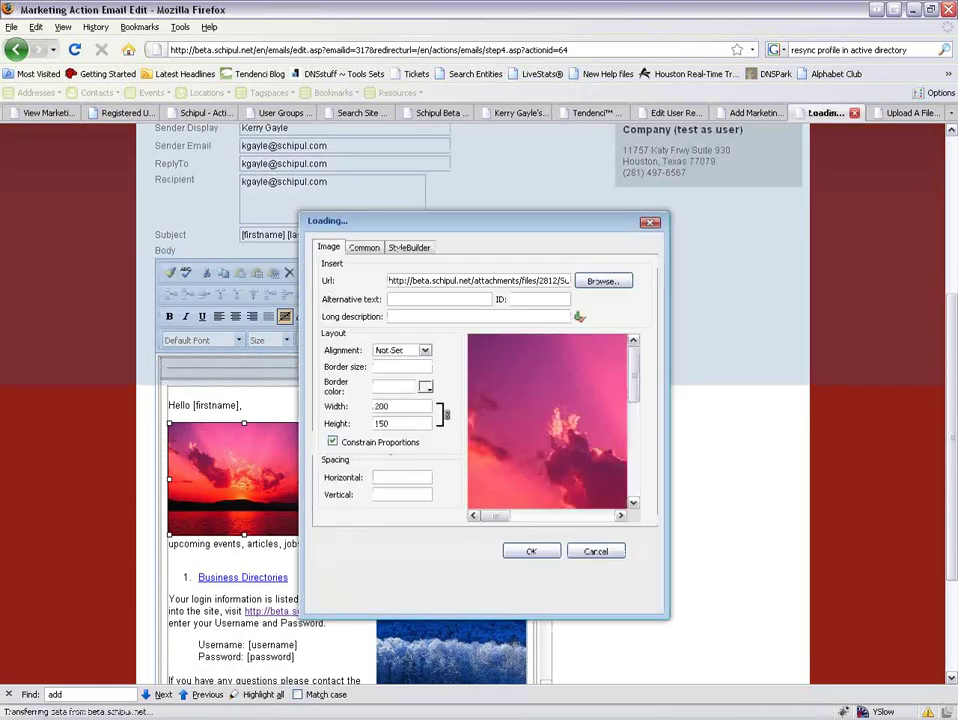
{"action": "left_click", "coordinate": [423, 350]}
{"action": "left_click", "coordinate": [409, 374]}
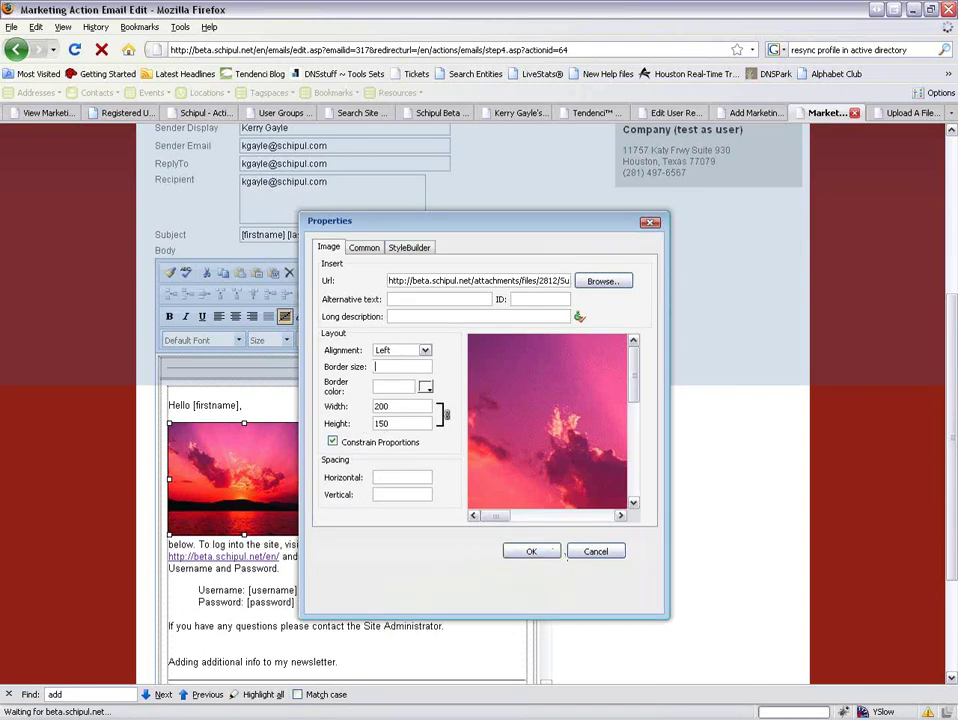
{"action": "left_click", "coordinate": [550, 553]}
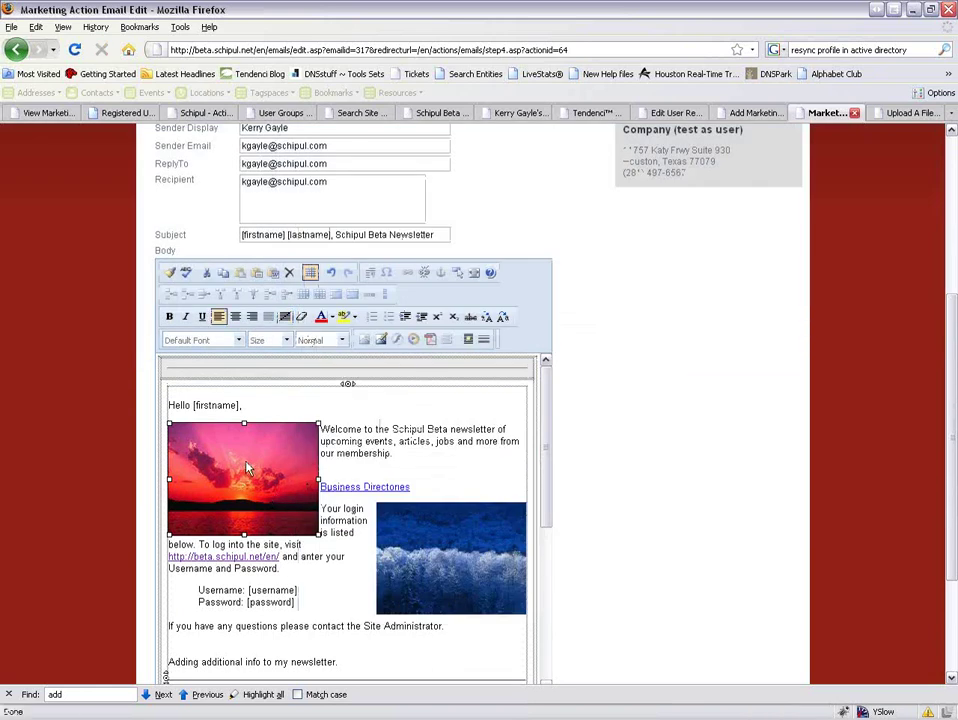
{"action": "left_click", "coordinate": [420, 275]}
{"action": "left_click", "coordinate": [391, 281]}
{"action": "type", "text": "http://www.schipul.com"}
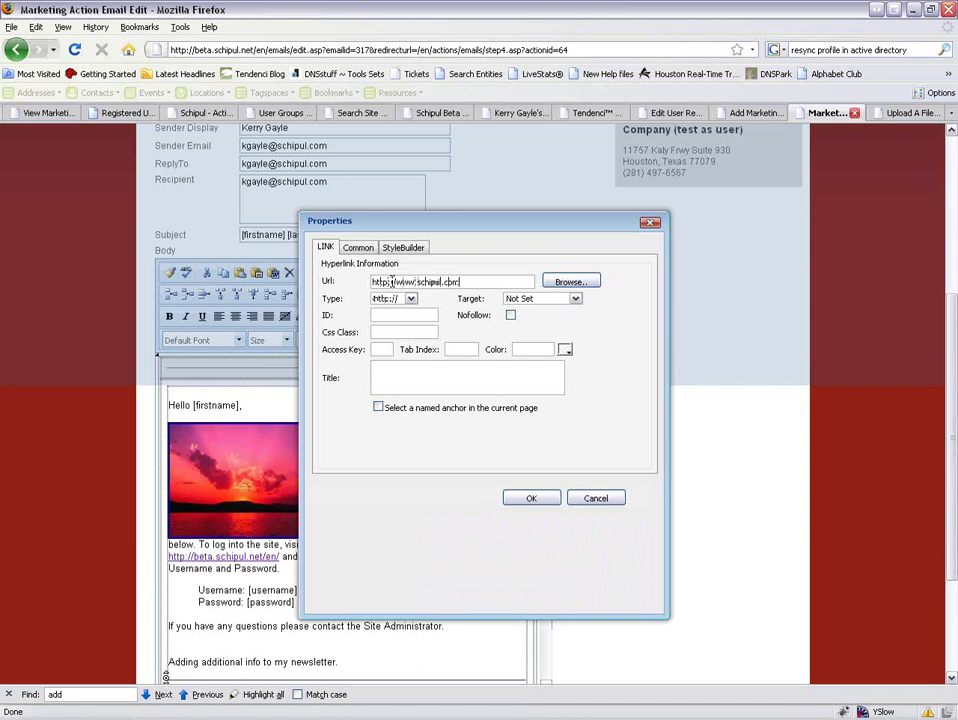
{"action": "left_click", "coordinate": [531, 466]}
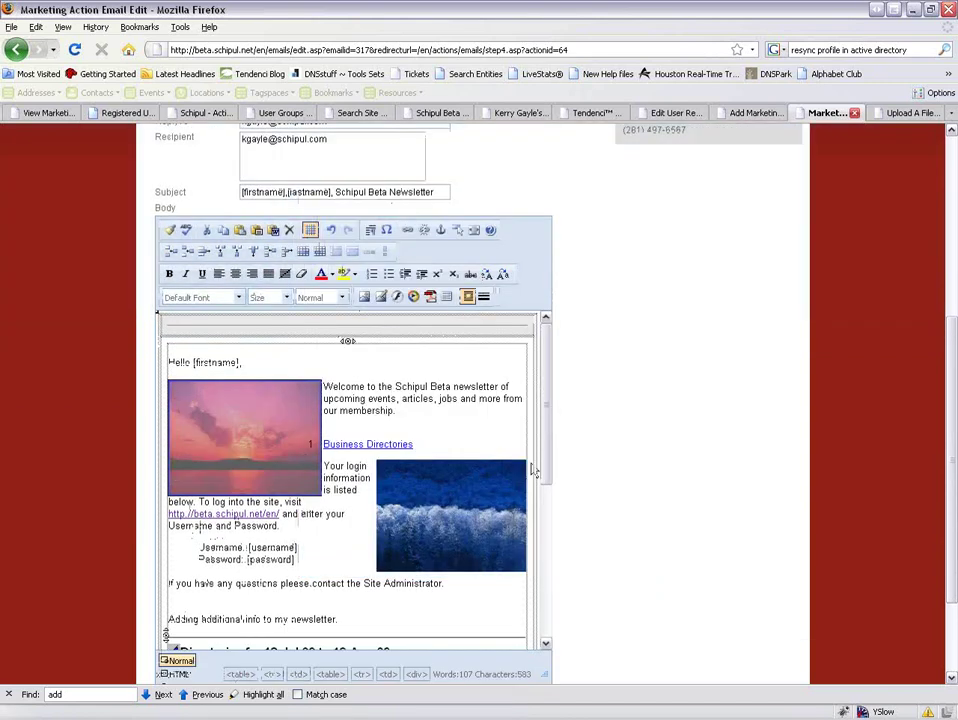
Set the sunset image's border size to 0 and submit the email.
{"action": "left_click", "coordinate": [259, 466]}
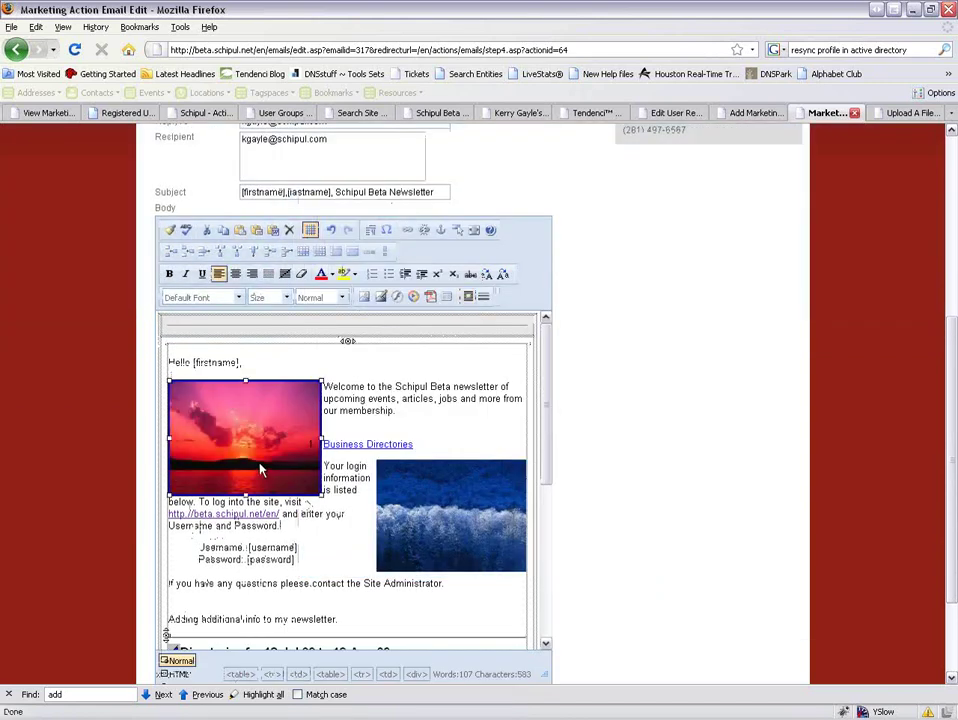
{"action": "double_click", "coordinate": [259, 466]}
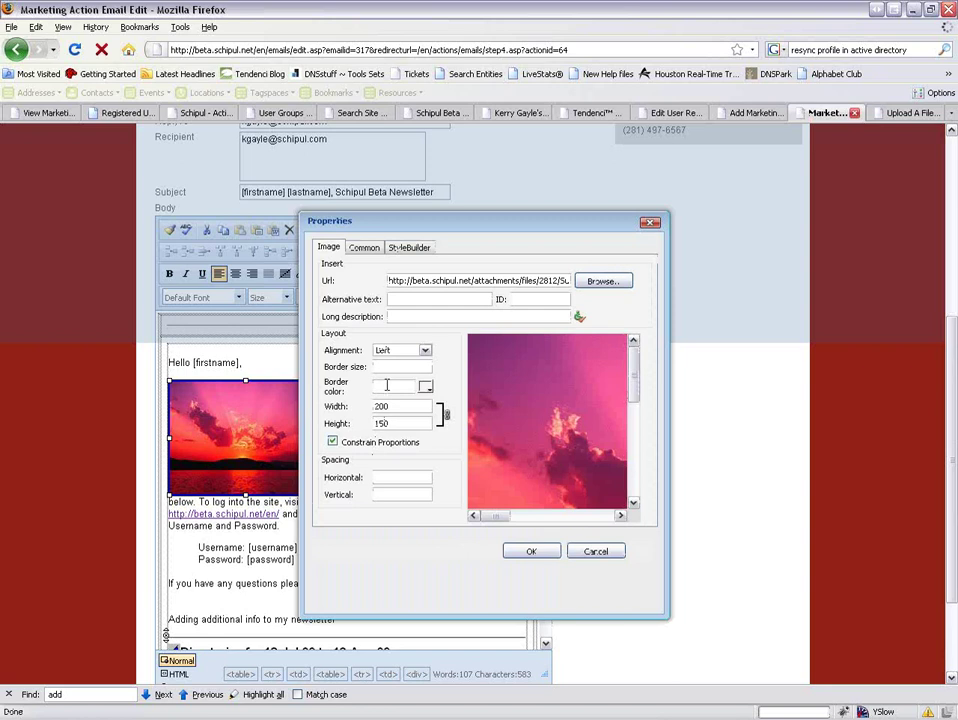
{"action": "left_click", "coordinate": [386, 368]}
{"action": "type", "text": "0"}
{"action": "left_click", "coordinate": [533, 552]}
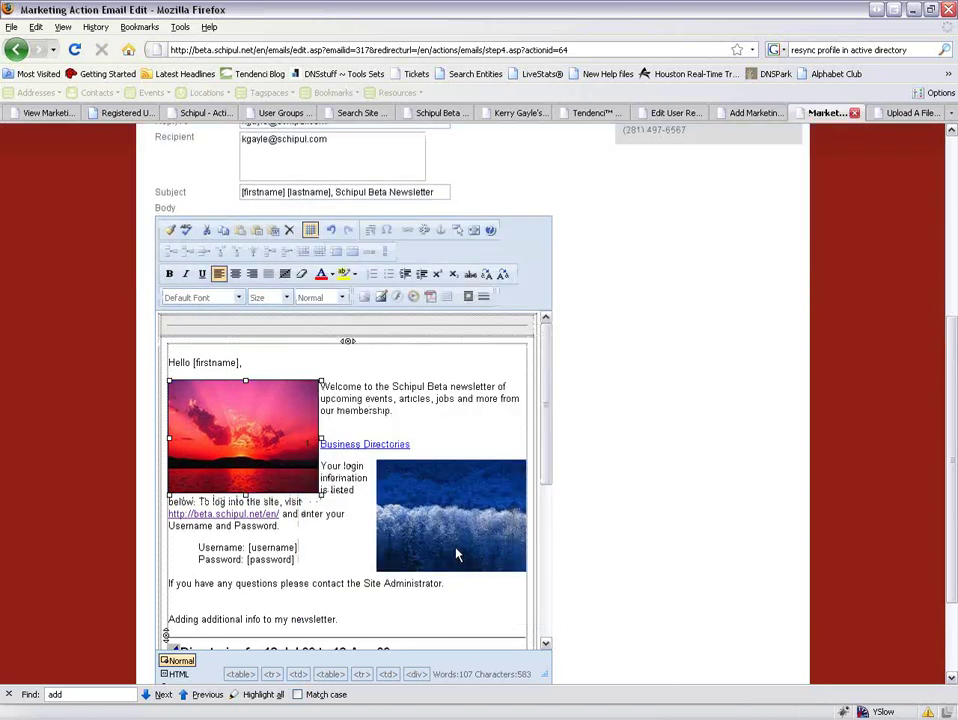
{"action": "left_click", "coordinate": [340, 550]}
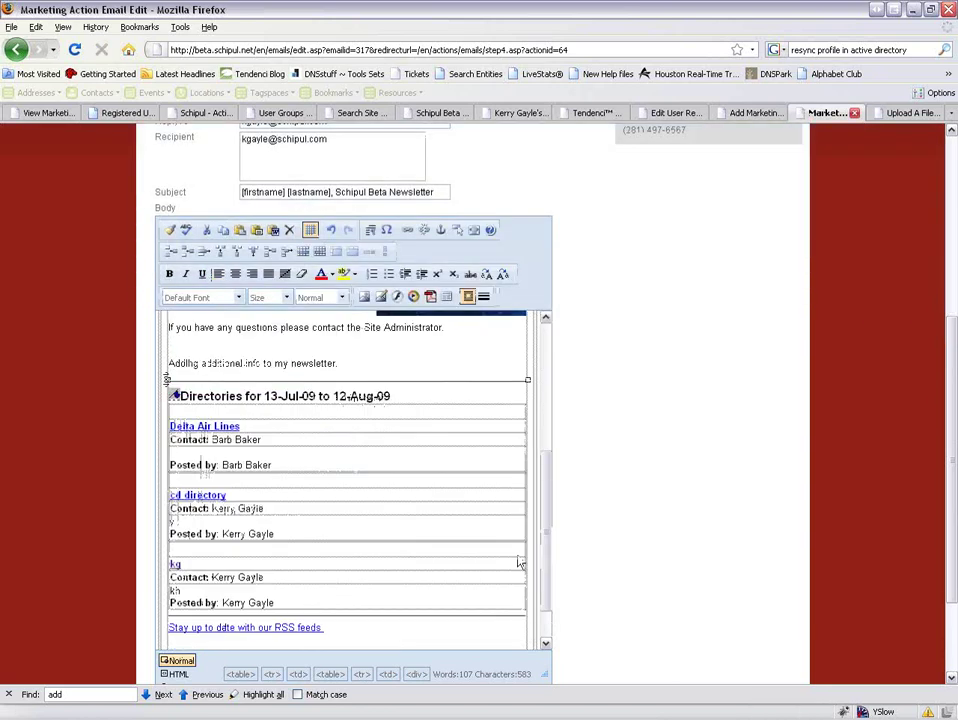
{"action": "scroll", "coordinate": [599, 560], "scroll_direction": "down", "scroll_amount": 3}
{"action": "left_click", "coordinate": [176, 596]}
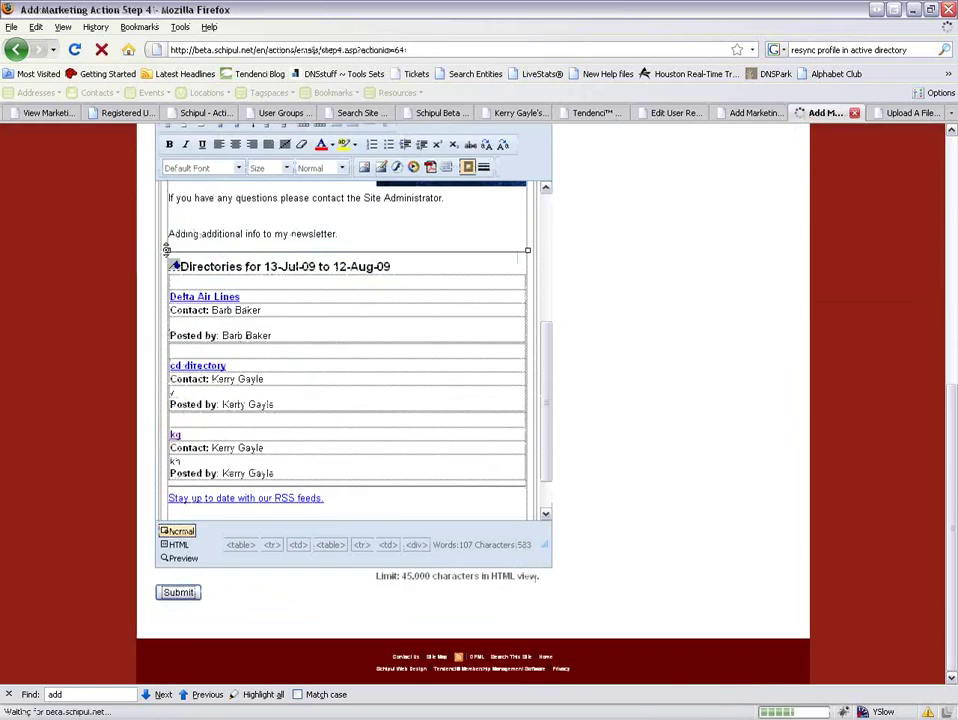
Preview the newsletter, see the sunset link hit Page Not Found, and reopen the email editor.
{"action": "left_click", "coordinate": [409, 467]}
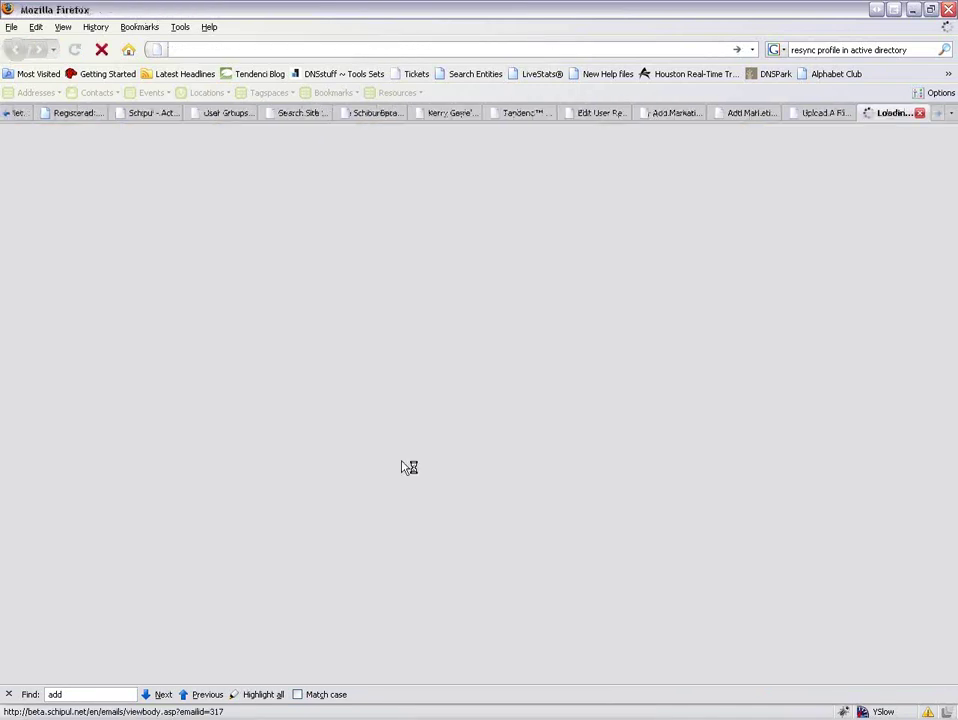
{"action": "left_click", "coordinate": [438, 252]}
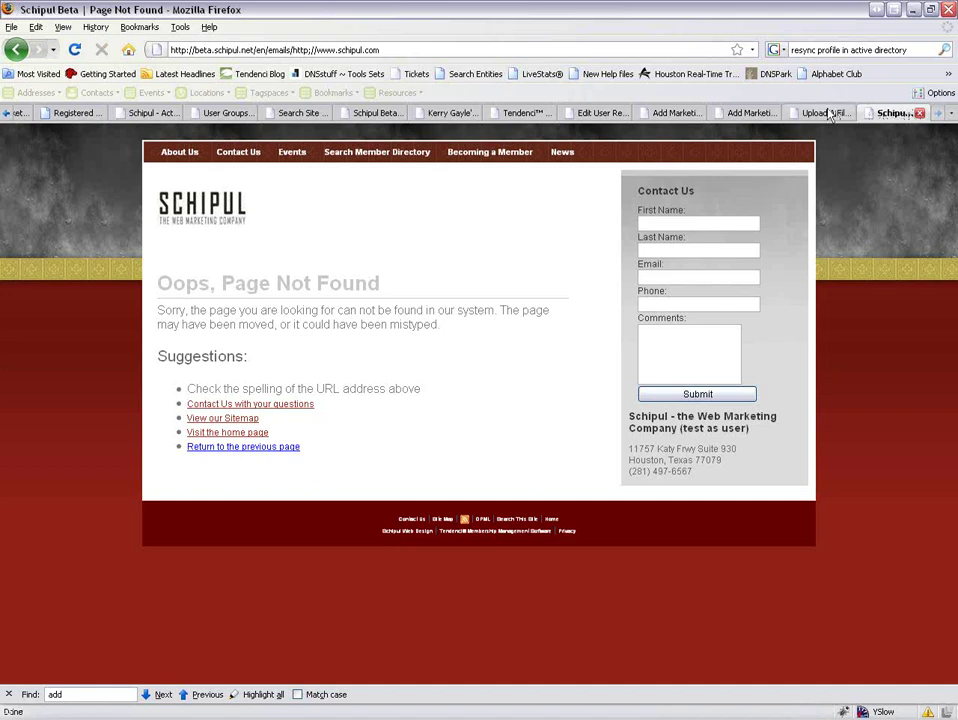
{"action": "left_click", "coordinate": [776, 116]}
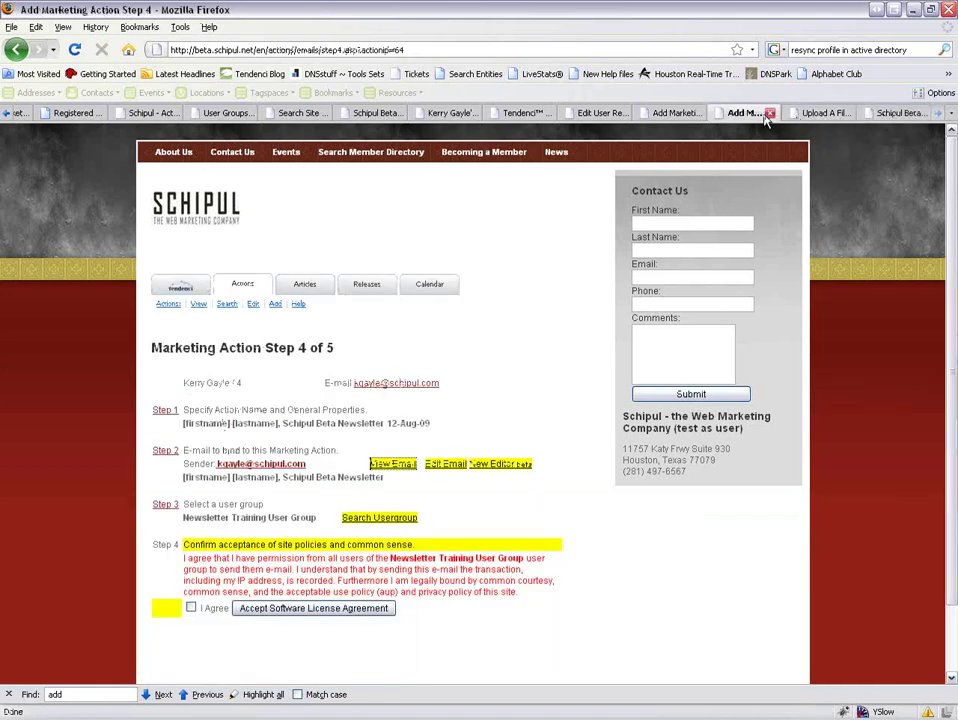
{"action": "left_click", "coordinate": [445, 464]}
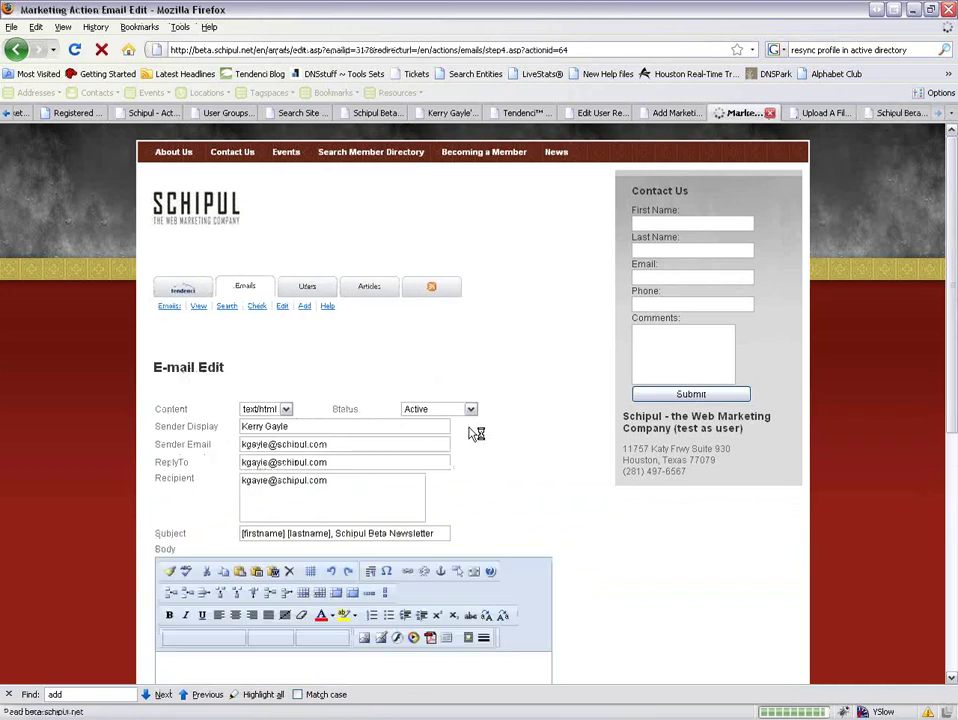
{"action": "scroll", "coordinate": [475, 434], "scroll_direction": "down", "scroll_amount": 2}
{"action": "left_click", "coordinate": [240, 630]}
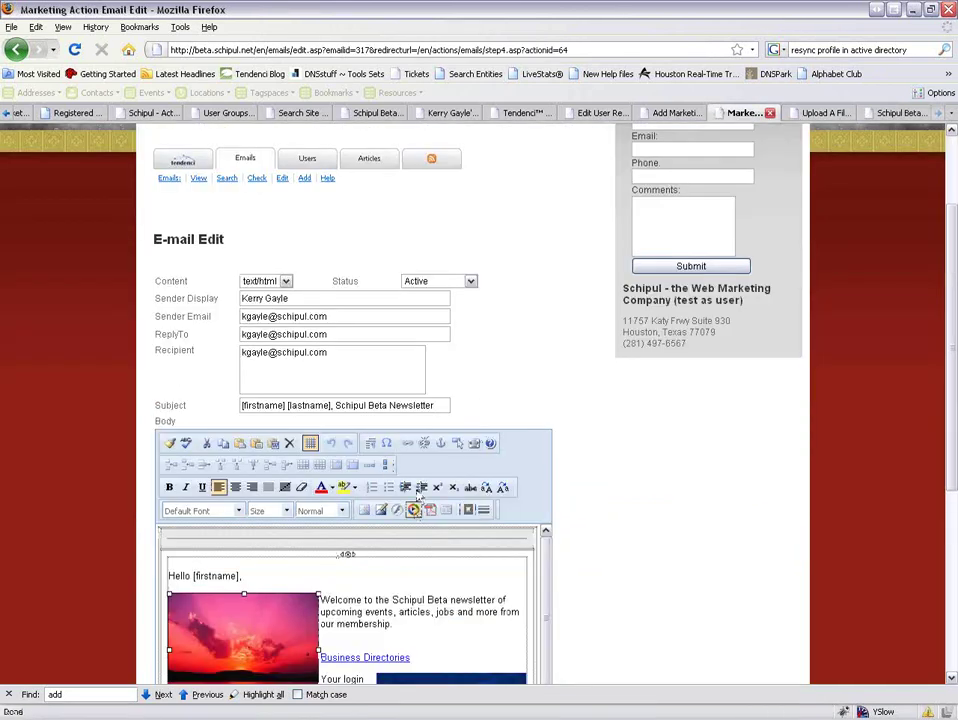
{"action": "left_click", "coordinate": [424, 444]}
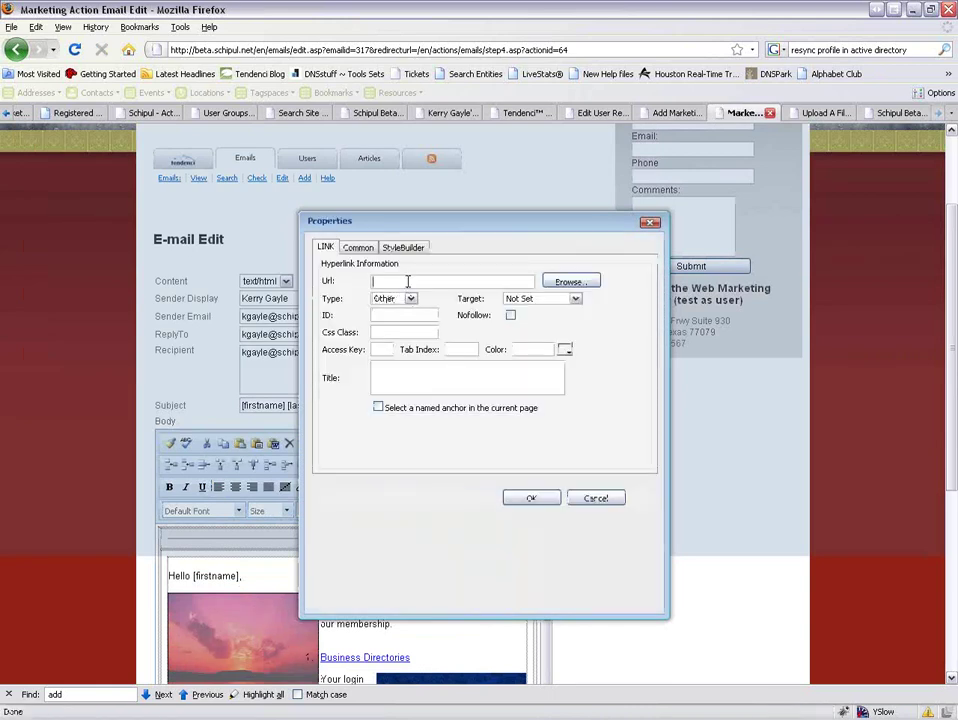
{"action": "type", "text": "htt"}
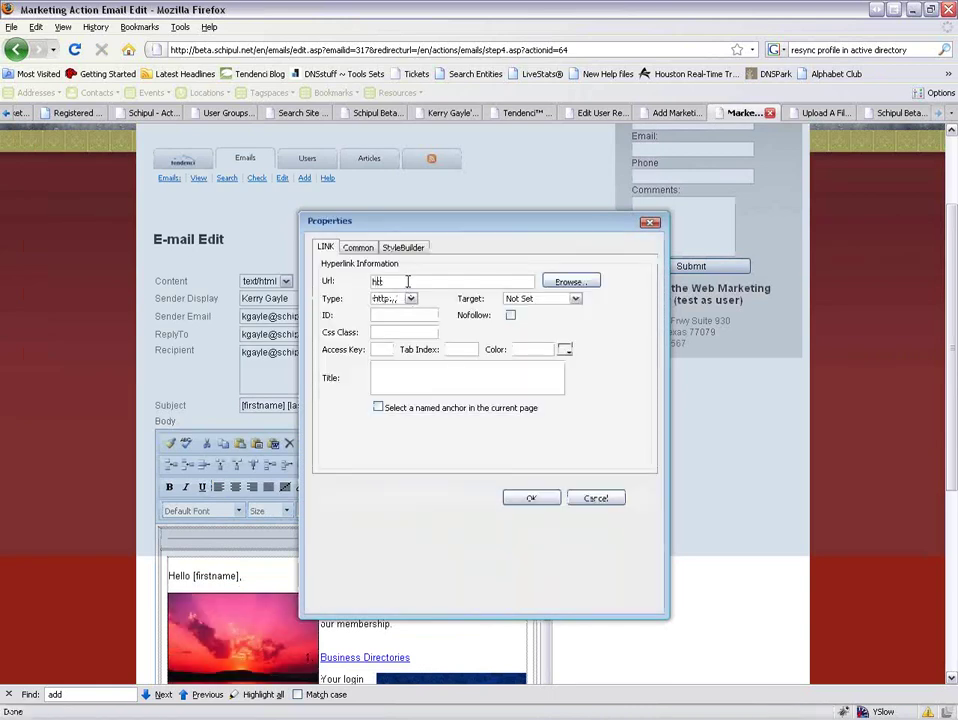
{"action": "type", "text": "p://www.schipul.com"}
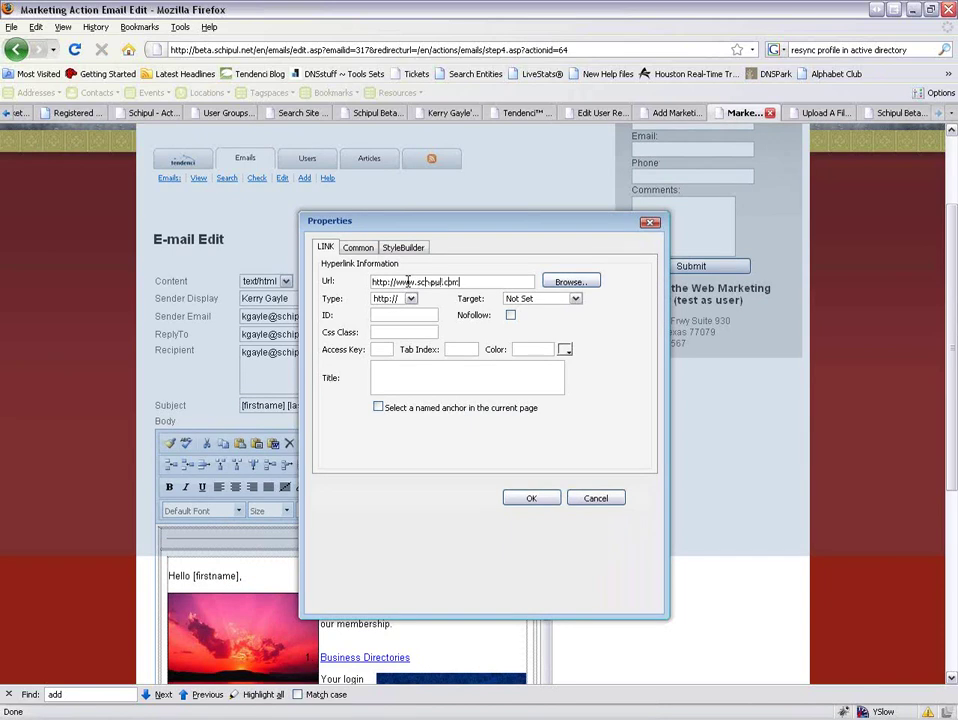
{"action": "left_click", "coordinate": [410, 298]}
{"action": "left_click", "coordinate": [398, 316]}
{"action": "left_click", "coordinate": [531, 498]}
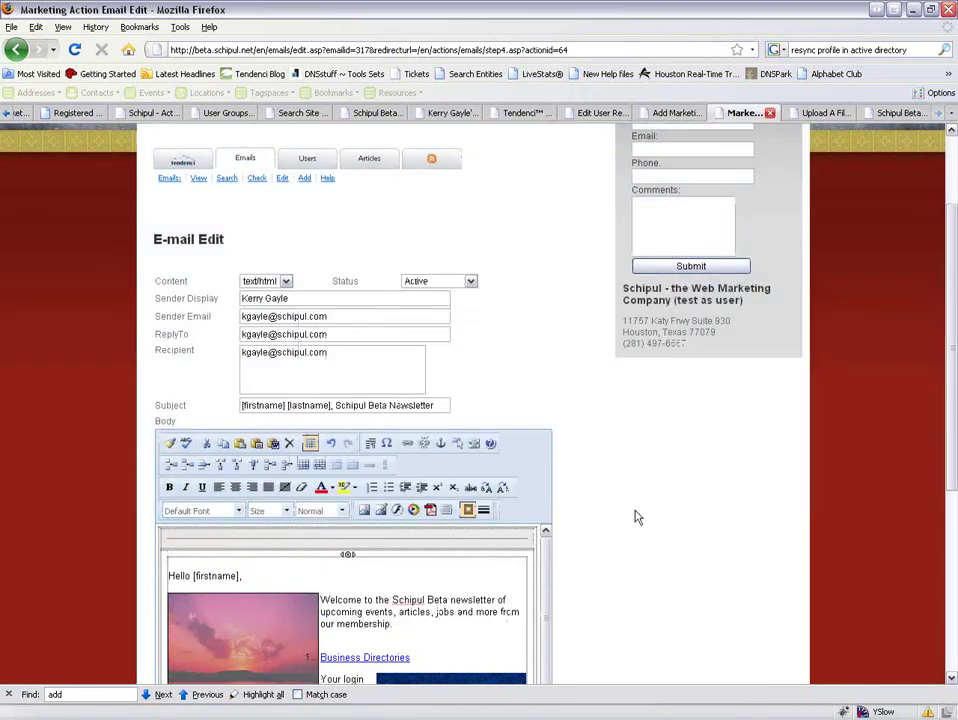
{"action": "scroll", "coordinate": [635, 517], "scroll_direction": "down", "scroll_amount": 1}
{"action": "scroll", "coordinate": [630, 515], "scroll_direction": "down", "scroll_amount": 6}
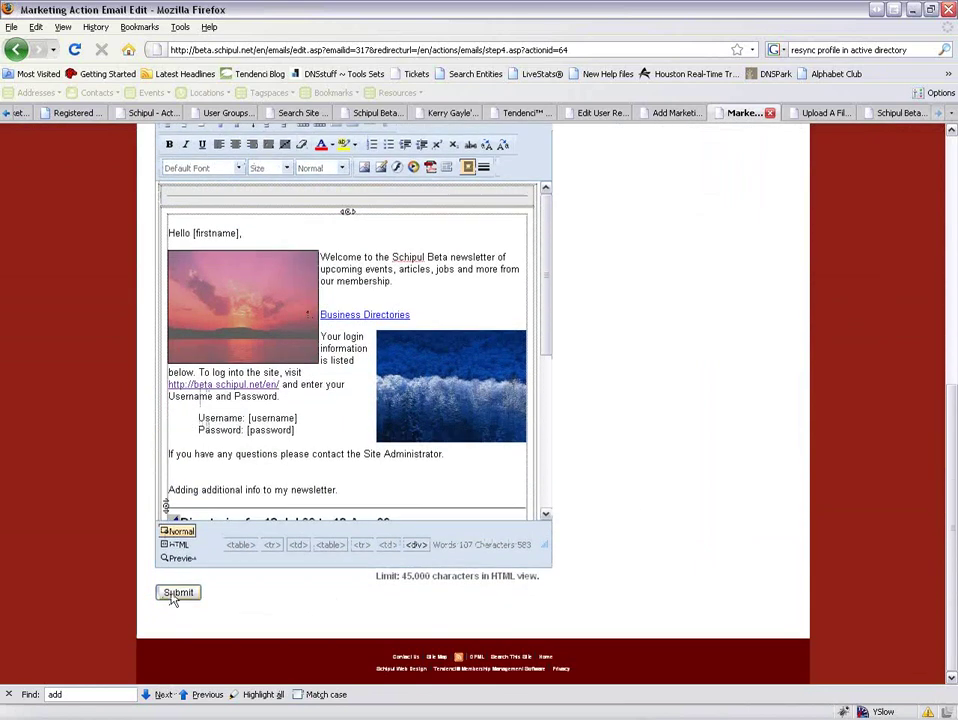
{"action": "left_click", "coordinate": [178, 592]}
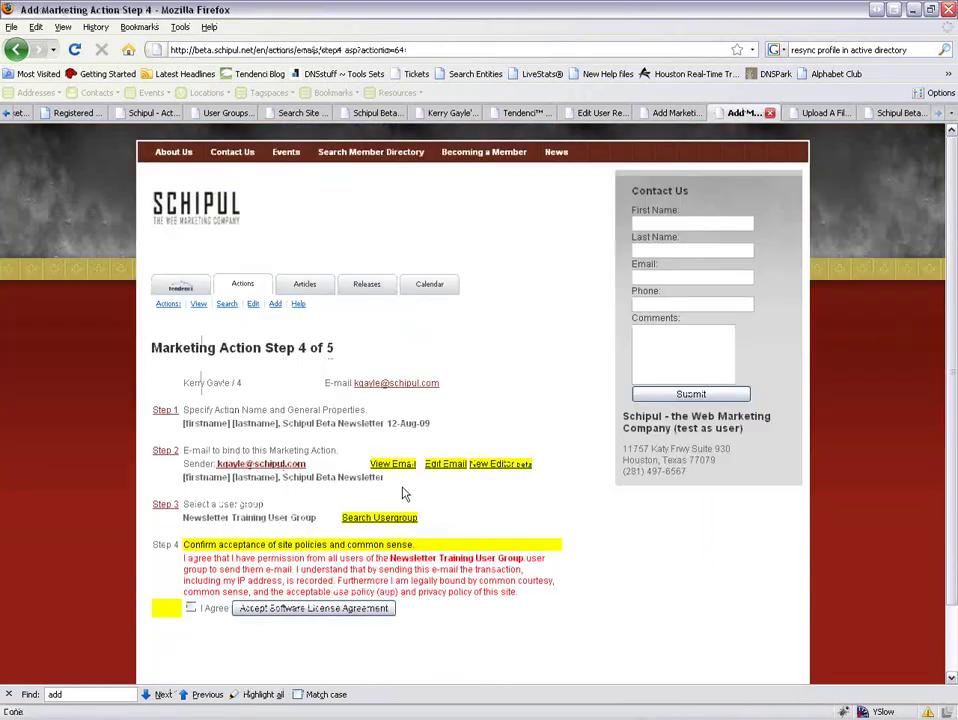
Close the leftover Page Not Found and Upload A File tabs.
{"action": "left_click", "coordinate": [913, 114]}
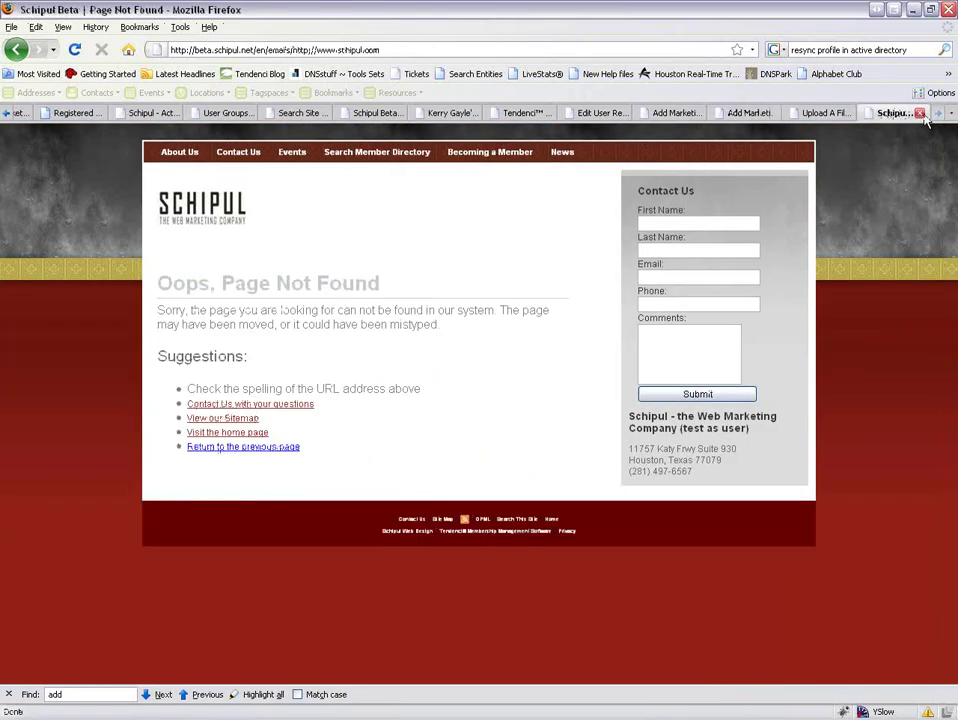
{"action": "left_click", "coordinate": [919, 113]}
{"action": "left_click", "coordinate": [924, 112]}
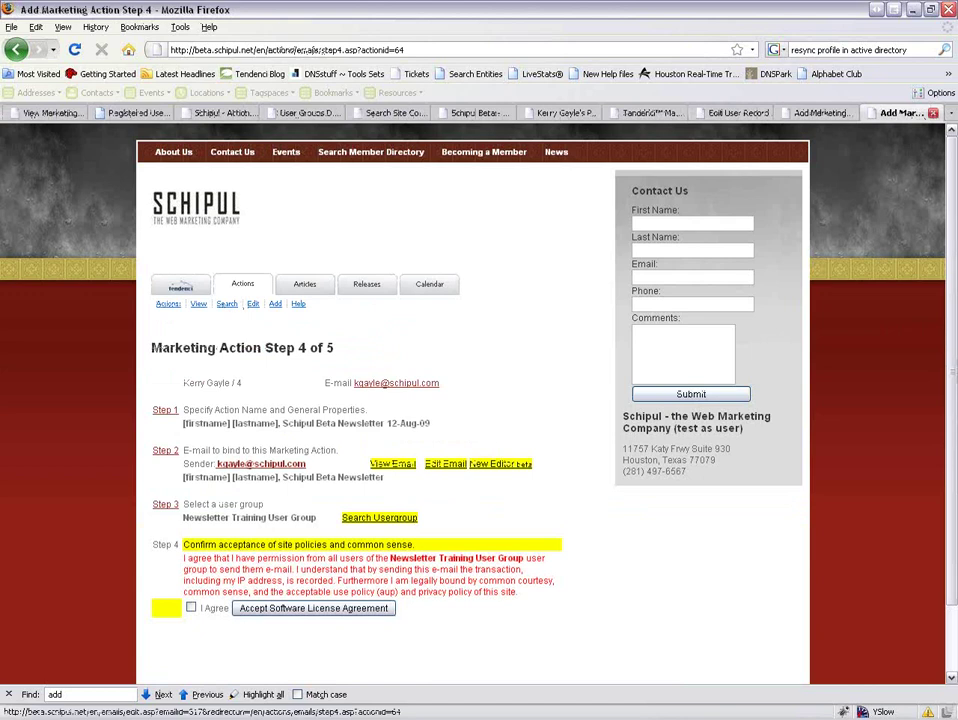
Preview the newsletter, confirm the sunset image opens the Schipul website, then close the preview.
{"action": "left_click", "coordinate": [392, 464]}
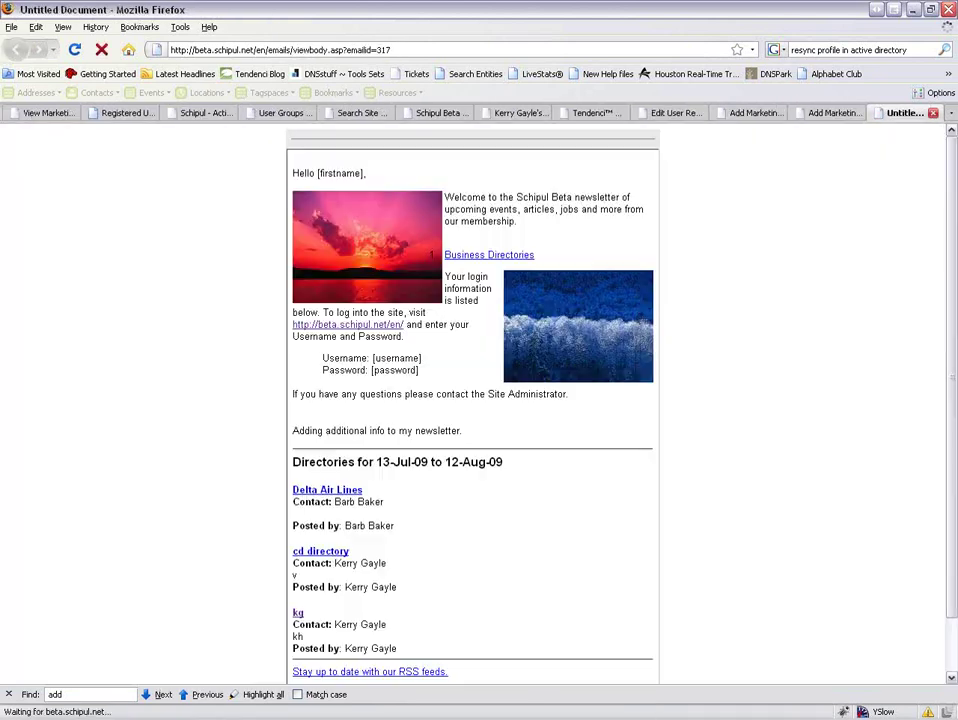
{"action": "left_click", "coordinate": [372, 268]}
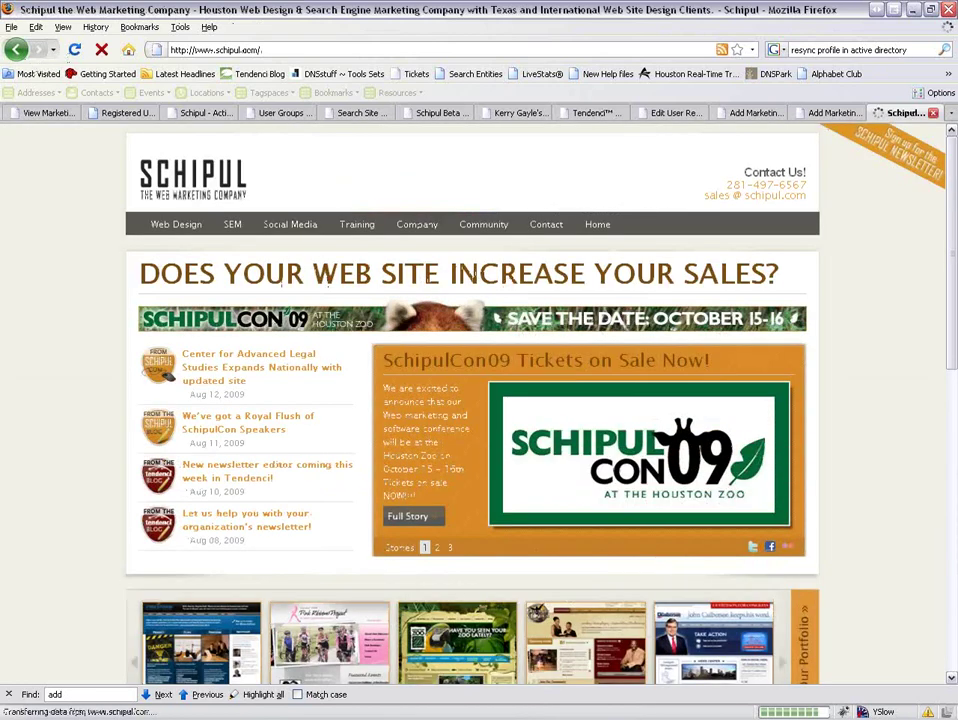
{"action": "left_click", "coordinate": [15, 49]}
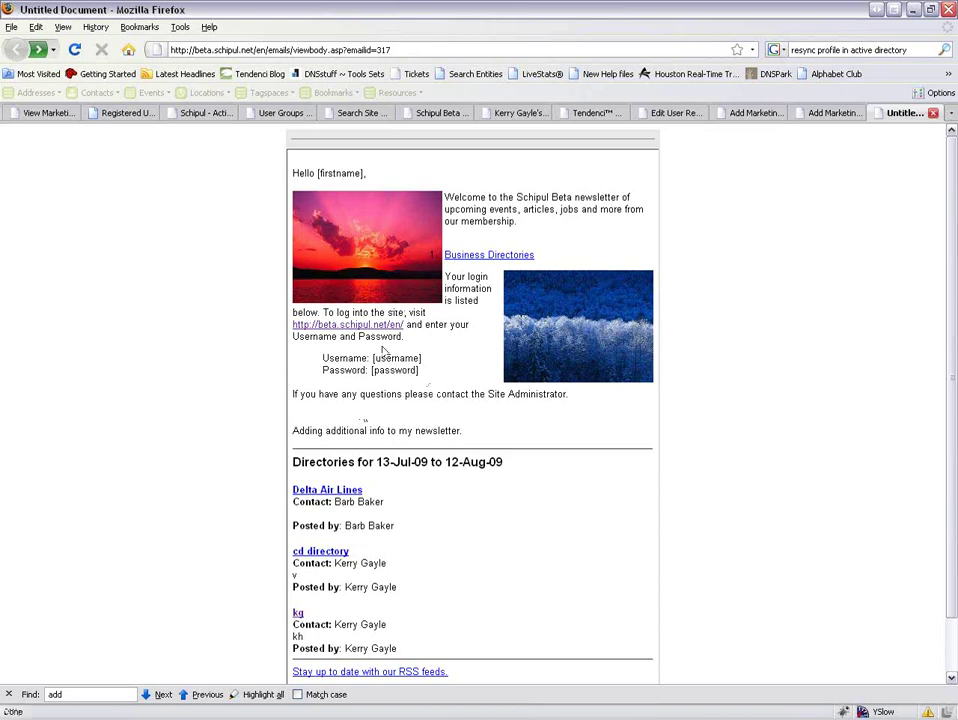
{"action": "left_click", "coordinate": [933, 113]}
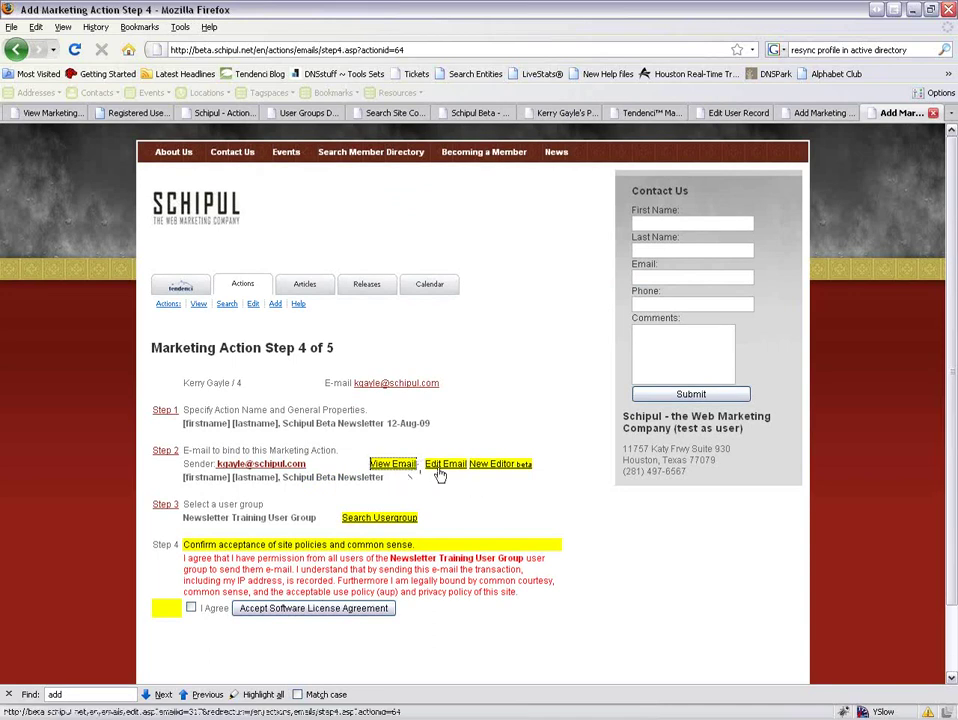
Reopen the newsletter email's edit form and scroll down to its text editor.
{"action": "left_click", "coordinate": [440, 466]}
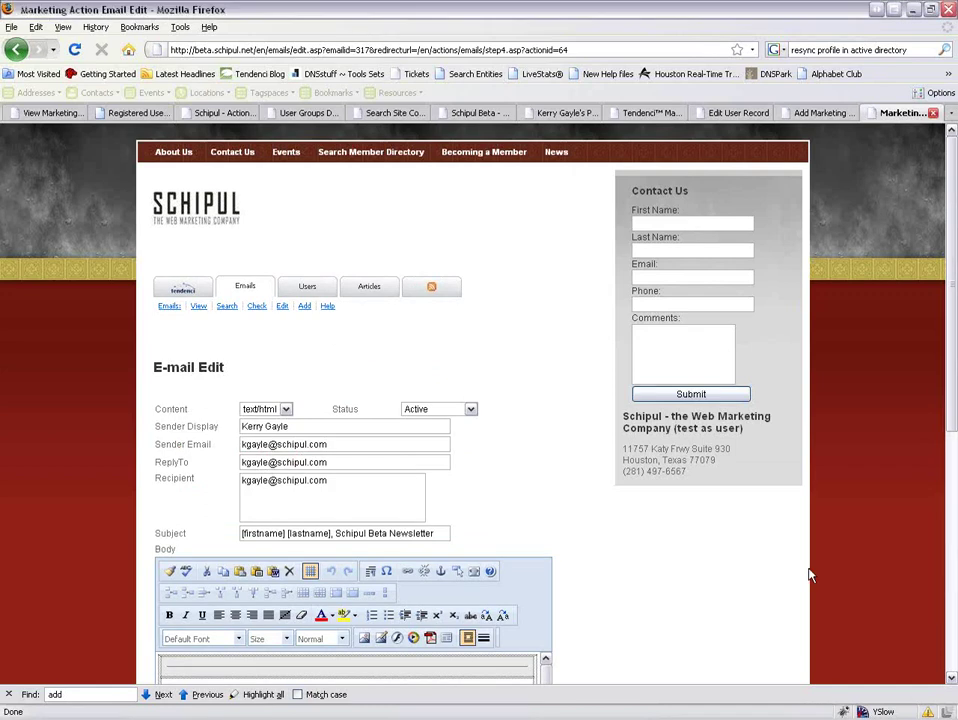
{"action": "scroll", "coordinate": [800, 558], "scroll_direction": "down", "scroll_amount": 5}
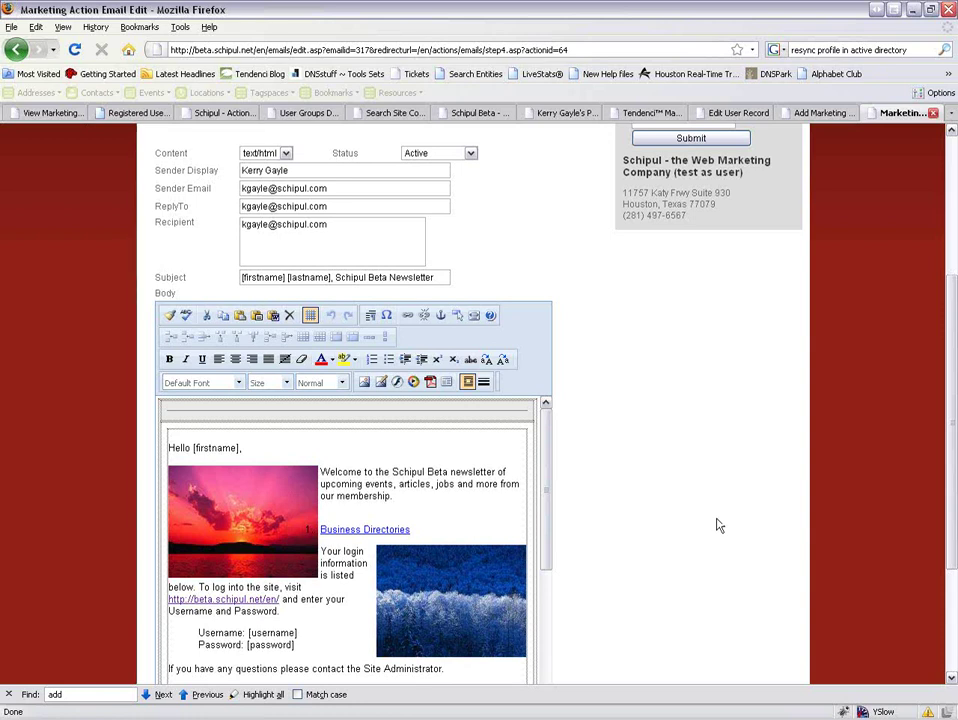
{"action": "scroll", "coordinate": [688, 504], "scroll_direction": "down", "scroll_amount": 3}
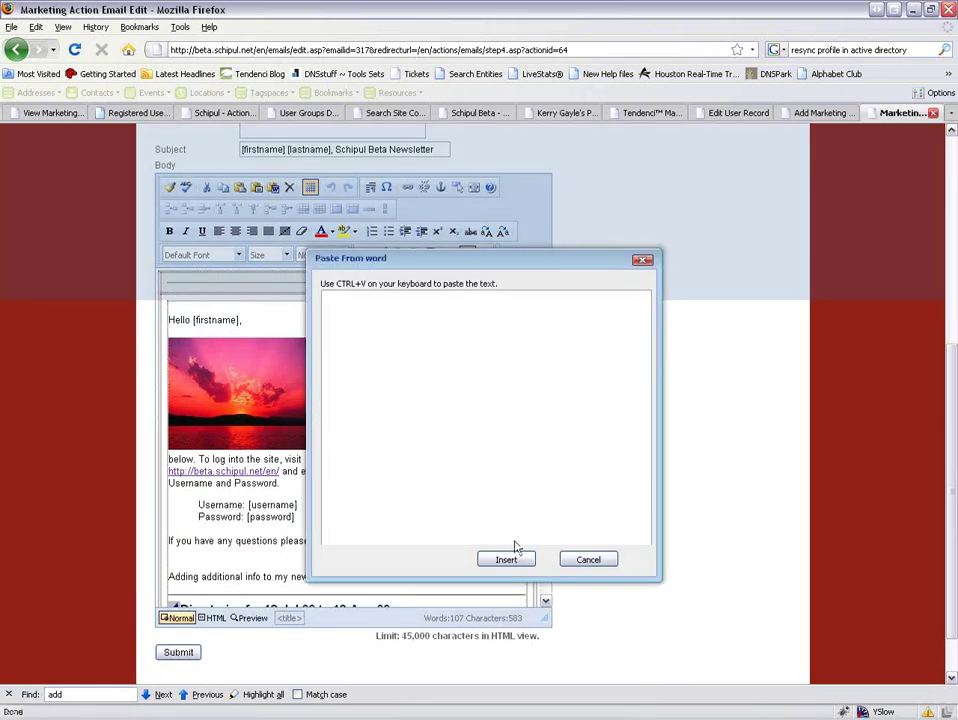
Close Paste From Word, then view and cancel the Clean Up HTML options without changes.
{"action": "left_click", "coordinate": [591, 560]}
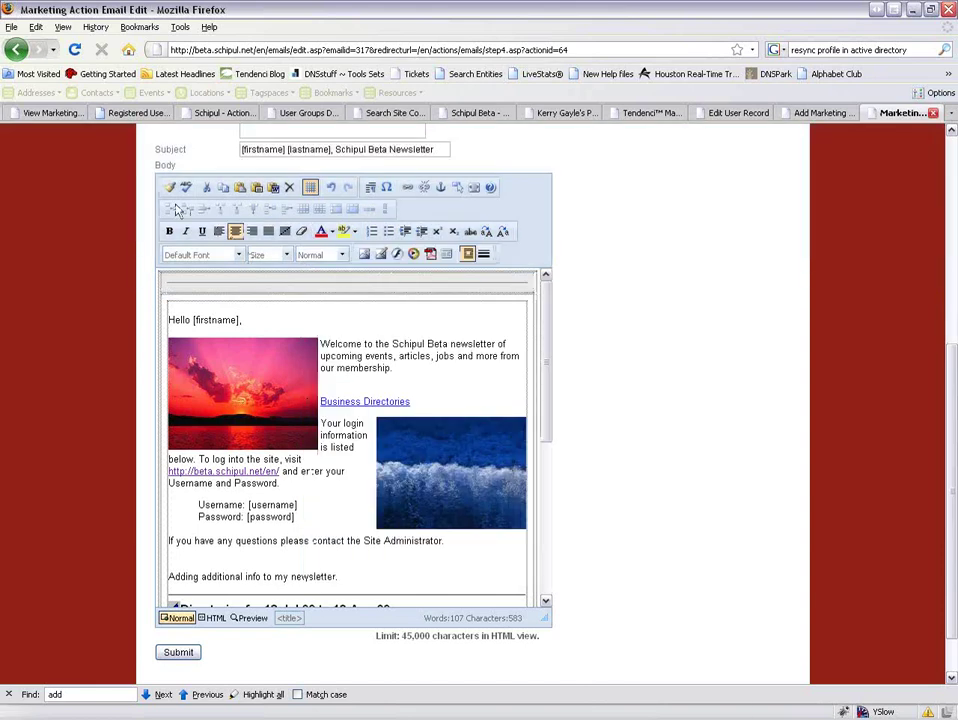
{"action": "left_click", "coordinate": [170, 189]}
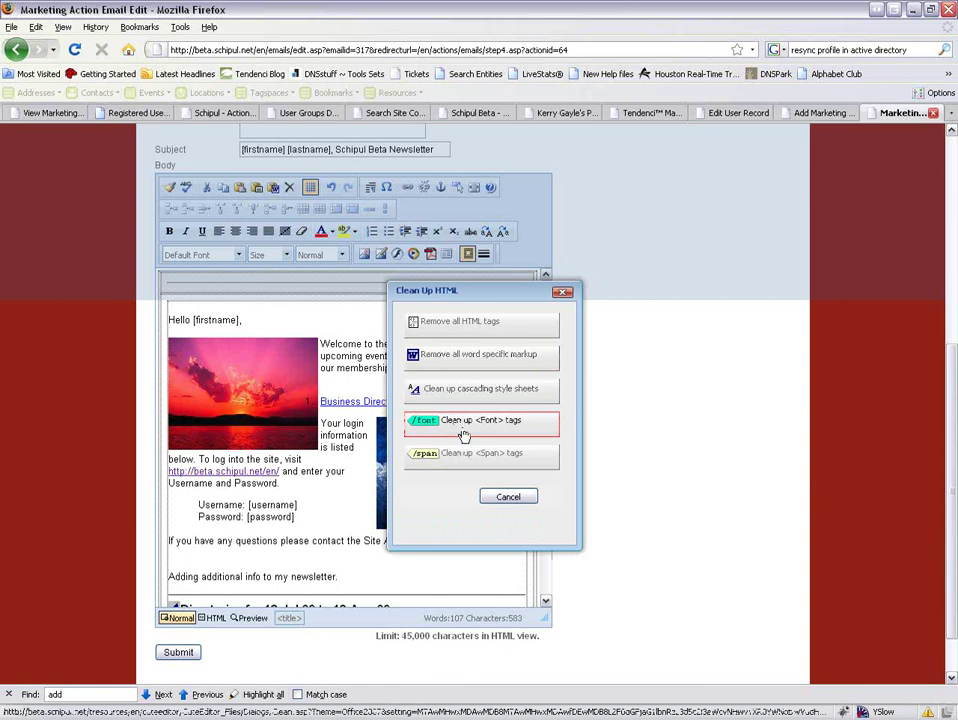
{"action": "left_click", "coordinate": [498, 496]}
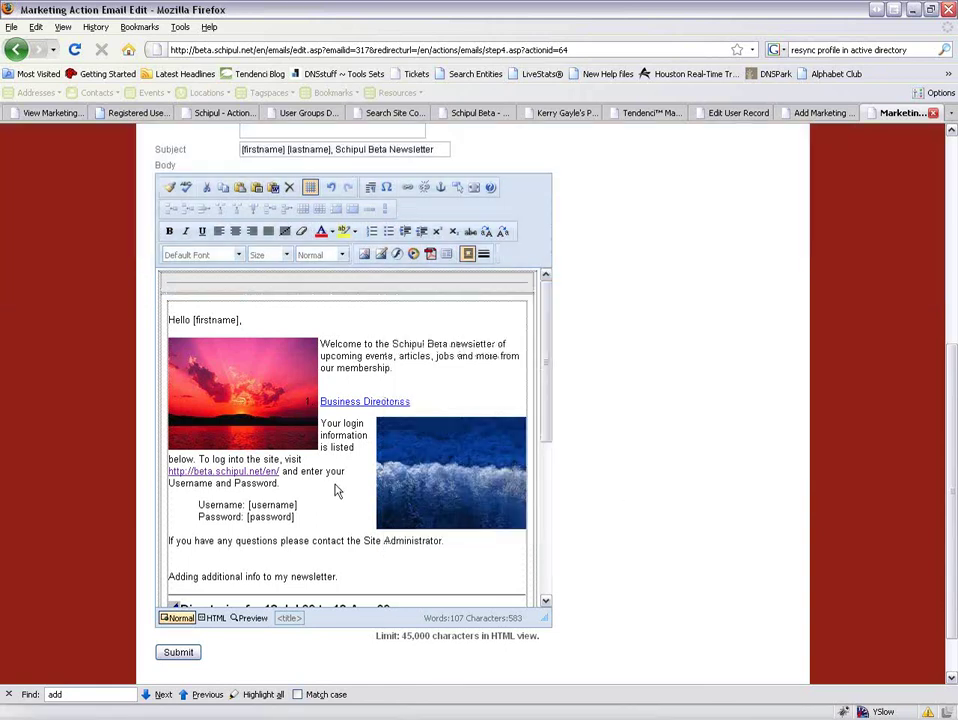
{"action": "scroll", "coordinate": [321, 490], "scroll_direction": "down", "scroll_amount": 3}
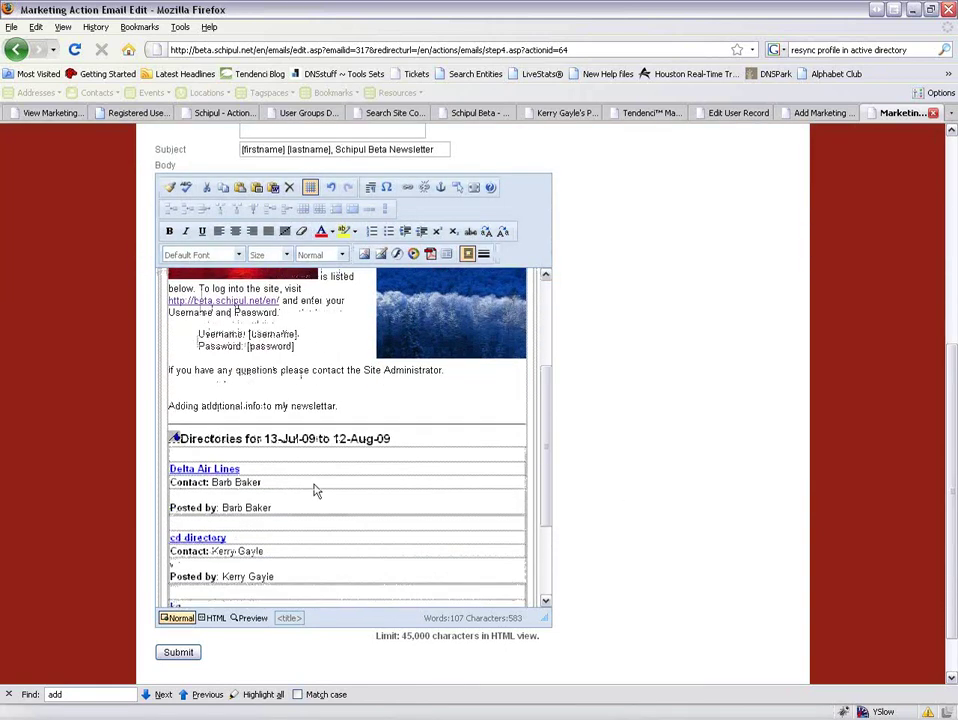
Reformat the first listing's Contact label as bold Size 2 text and save the email.
{"action": "double_click", "coordinate": [188, 484]}
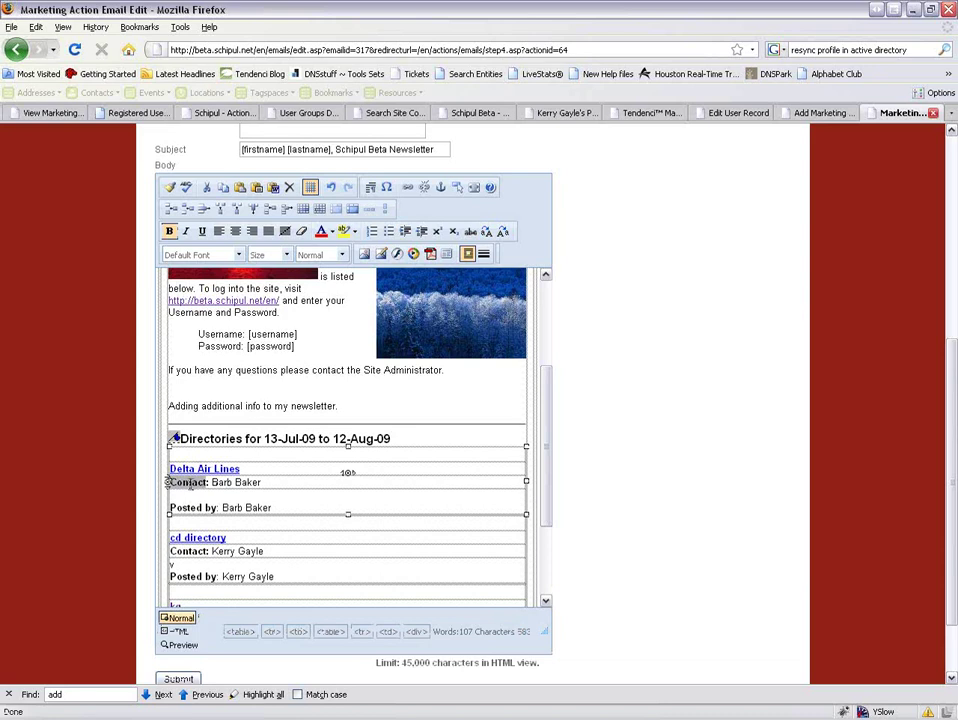
{"action": "left_click", "coordinate": [301, 233]}
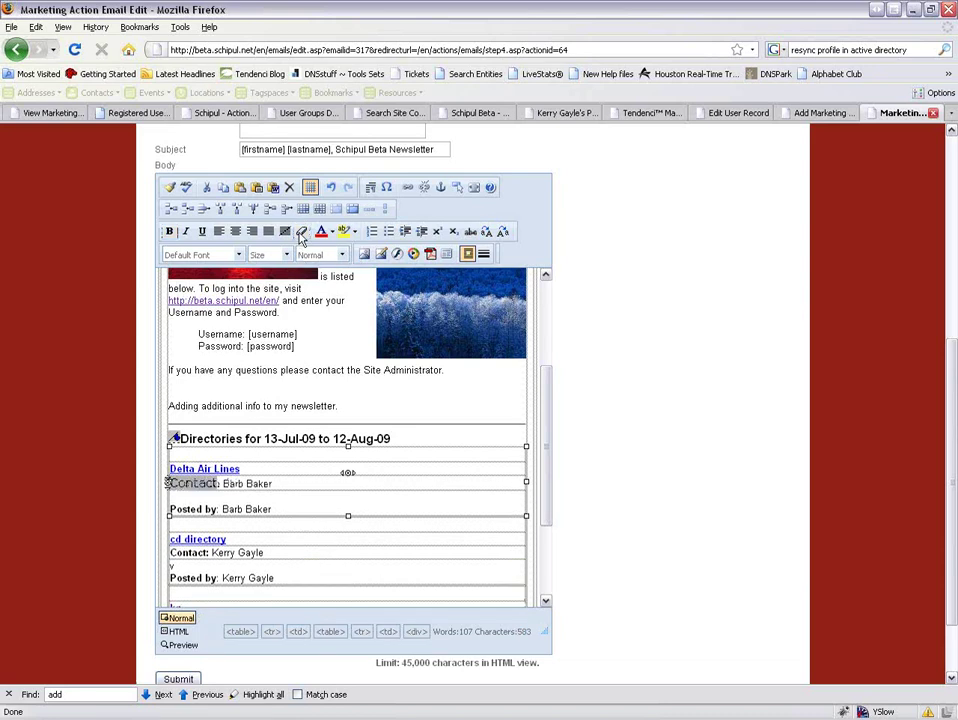
{"action": "left_click", "coordinate": [169, 231]}
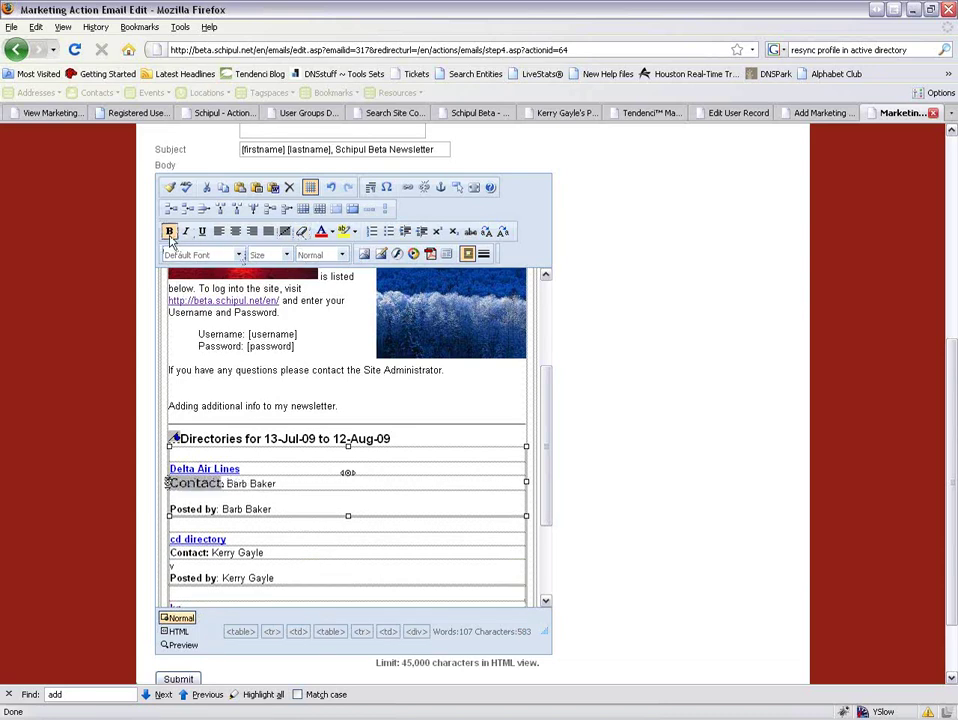
{"action": "left_click", "coordinate": [236, 255]}
{"action": "left_click", "coordinate": [239, 268]}
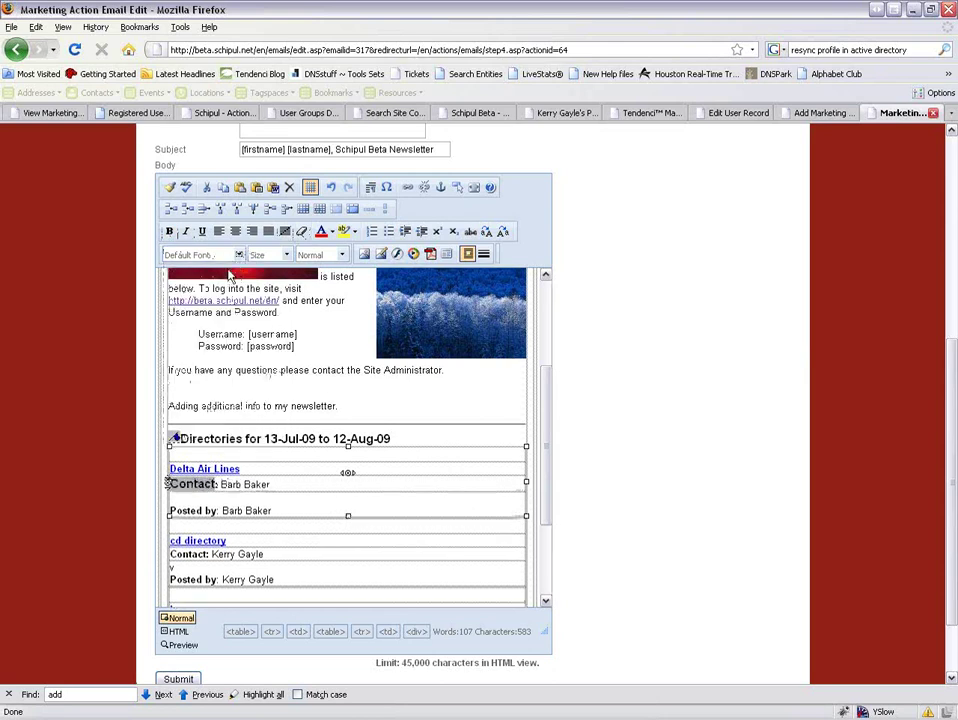
{"action": "left_click", "coordinate": [289, 255]}
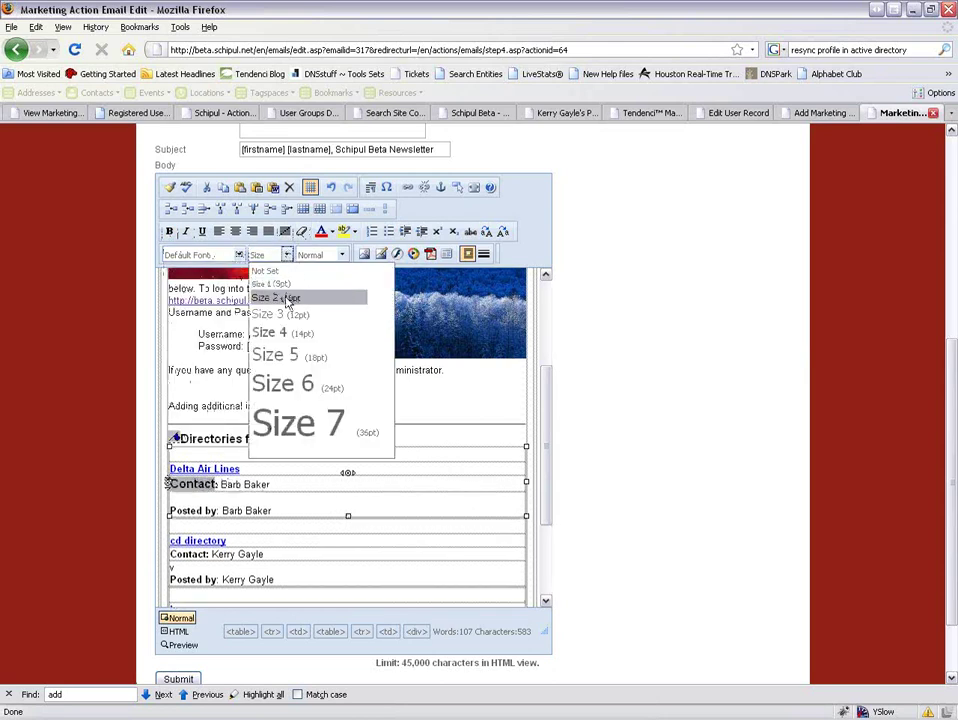
{"action": "left_click", "coordinate": [278, 297]}
{"action": "left_click", "coordinate": [242, 484]}
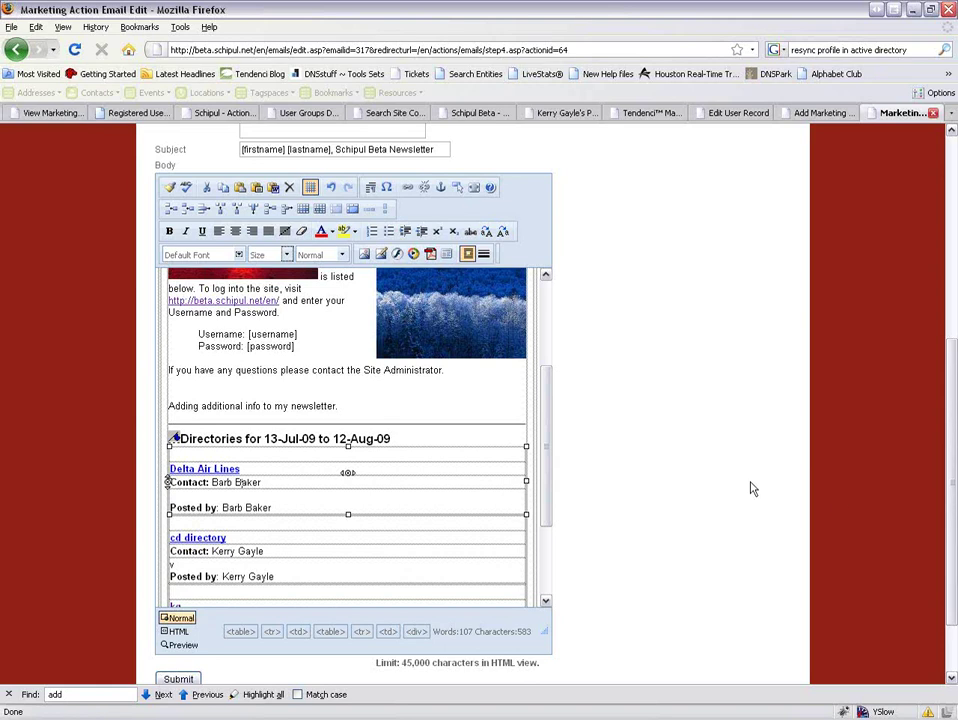
{"action": "scroll", "coordinate": [600, 440], "scroll_direction": "down", "scroll_amount": 2}
{"action": "left_click", "coordinate": [179, 592]}
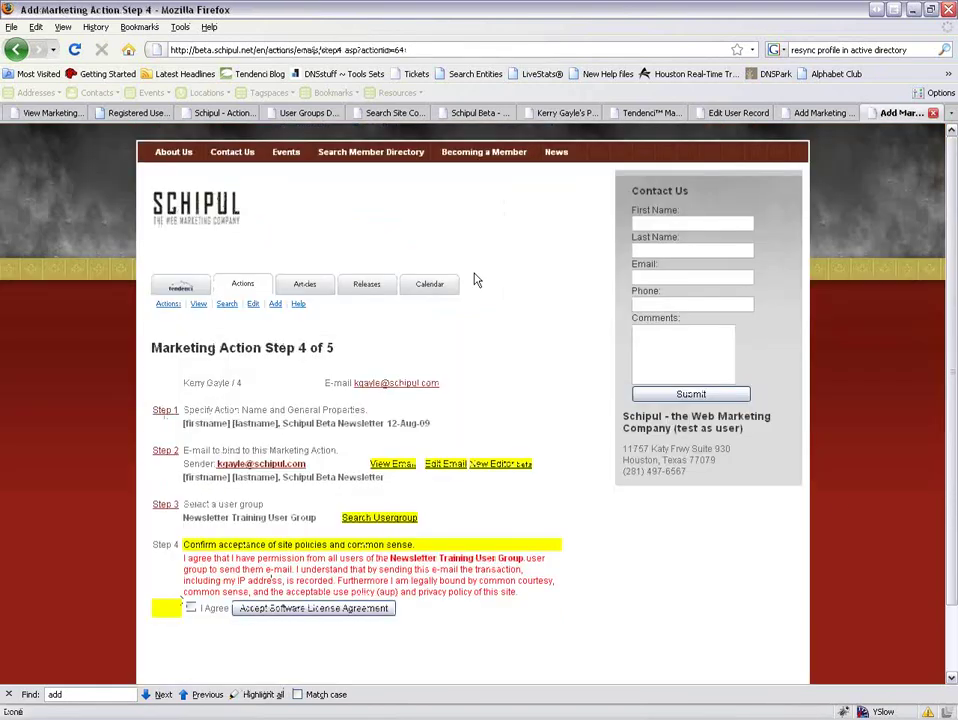
From the home page's Pending Actions list, edit the 12-Aug-09 newsletter action.
{"action": "left_click", "coordinate": [180, 290]}
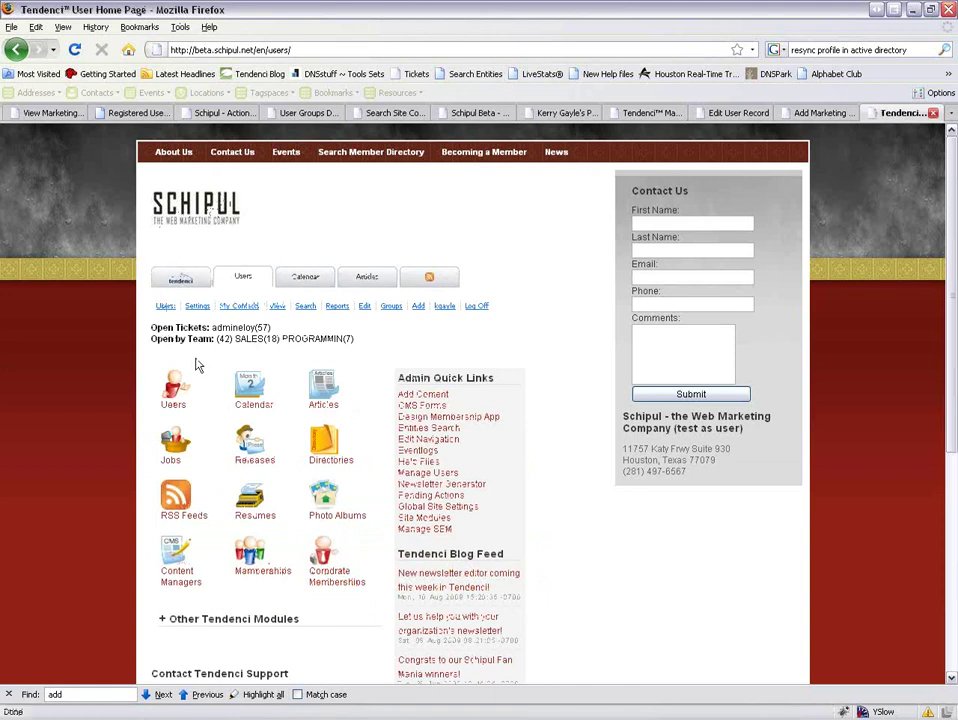
{"action": "left_click", "coordinate": [431, 495]}
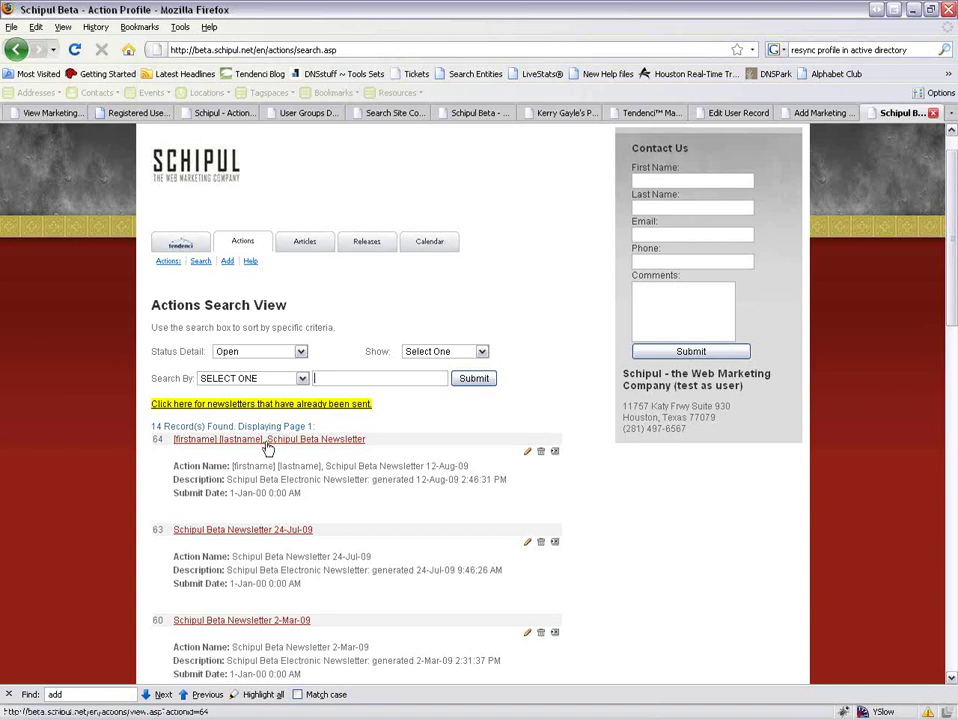
{"action": "left_click", "coordinate": [527, 452]}
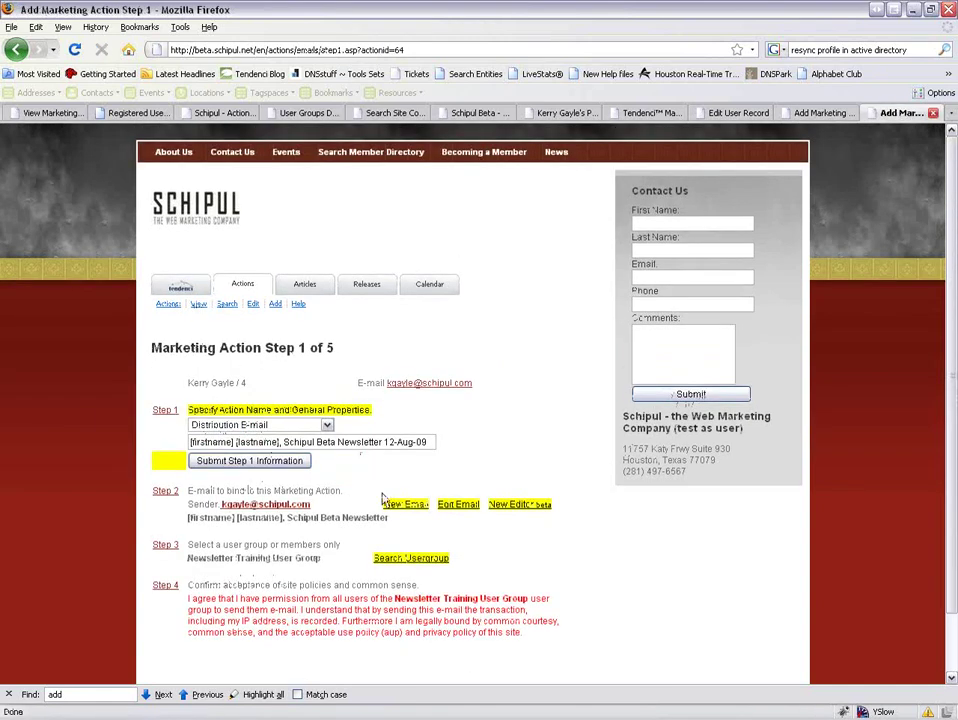
Append 'More info here' after the additional-info sentence and save the newsletter email.
{"action": "left_click", "coordinate": [459, 505]}
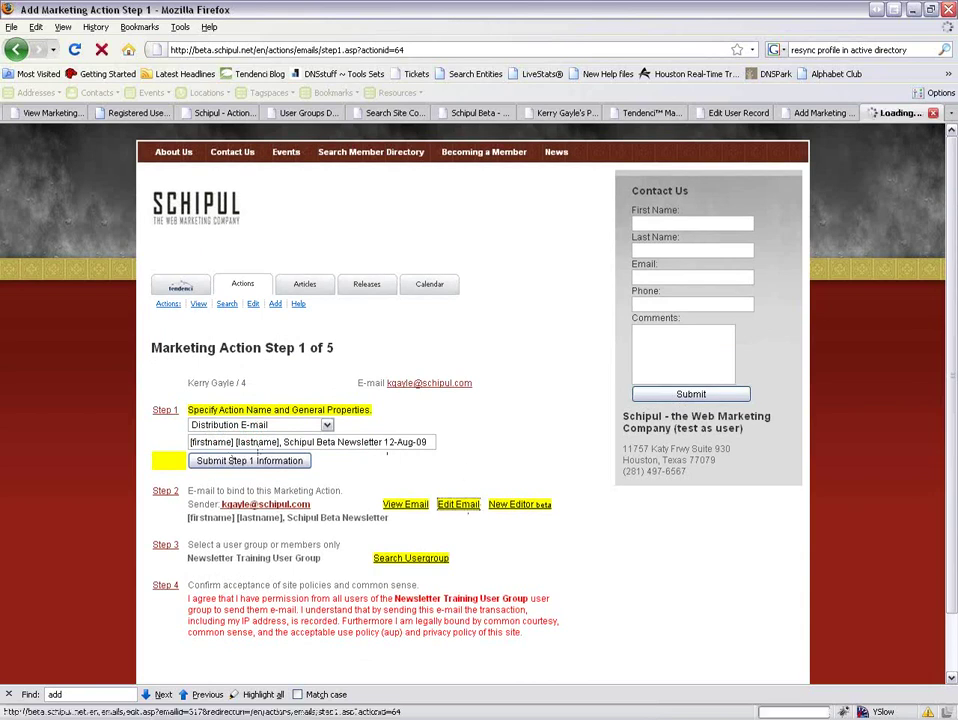
{"action": "scroll", "coordinate": [455, 513], "scroll_direction": "down", "scroll_amount": 6}
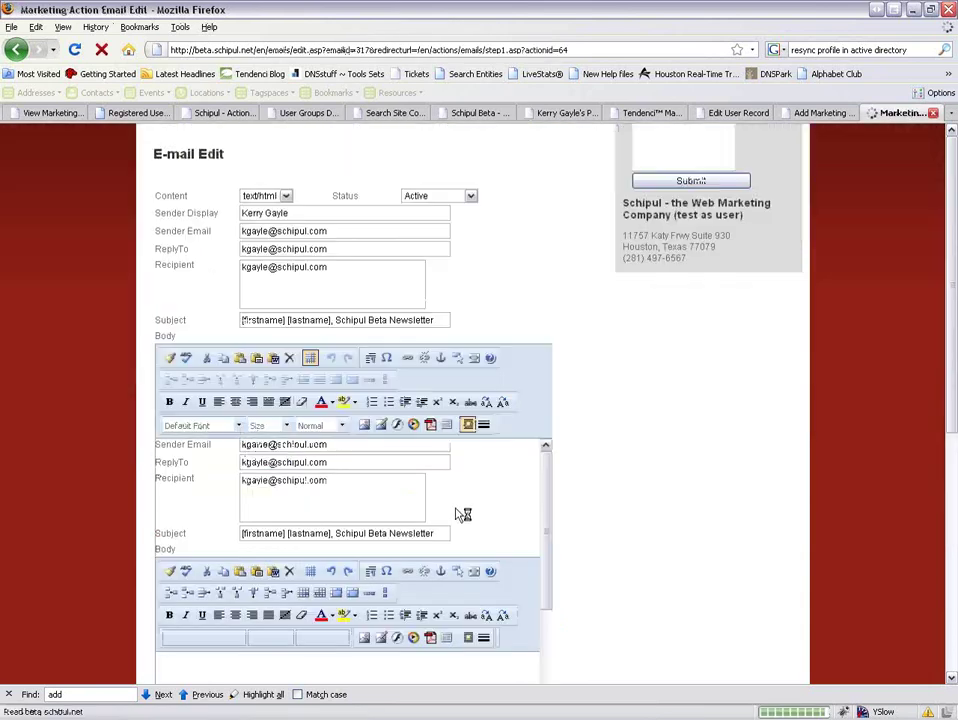
{"action": "scroll", "coordinate": [441, 517], "scroll_direction": "down", "scroll_amount": 3}
{"action": "scroll", "coordinate": [434, 511], "scroll_direction": "up", "scroll_amount": 3}
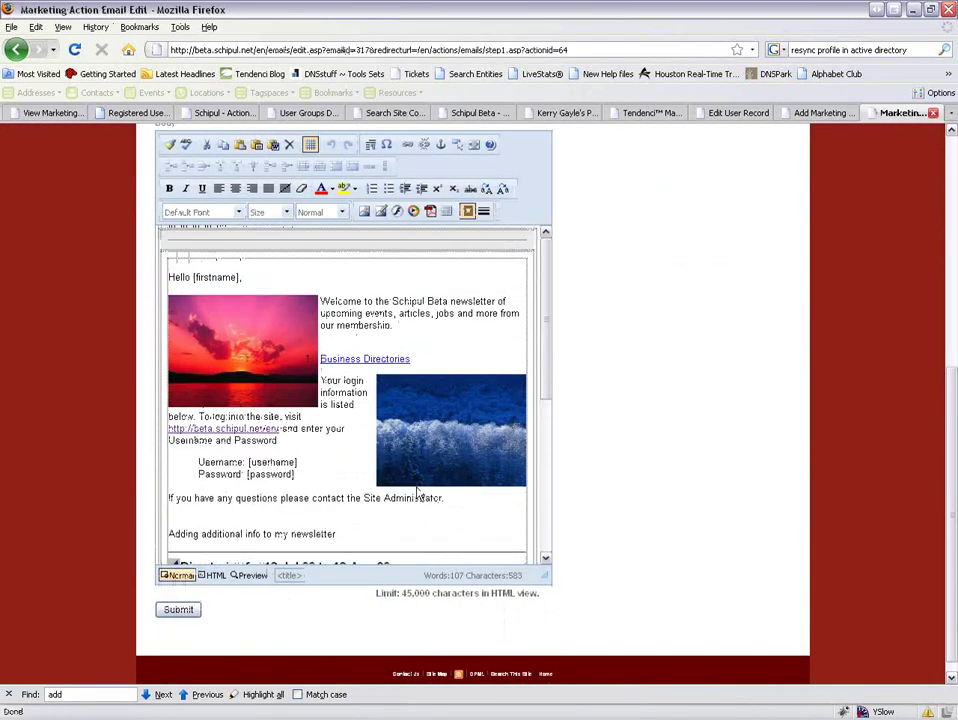
{"action": "scroll", "coordinate": [418, 492], "scroll_direction": "down", "scroll_amount": 3}
{"action": "left_click", "coordinate": [353, 413]}
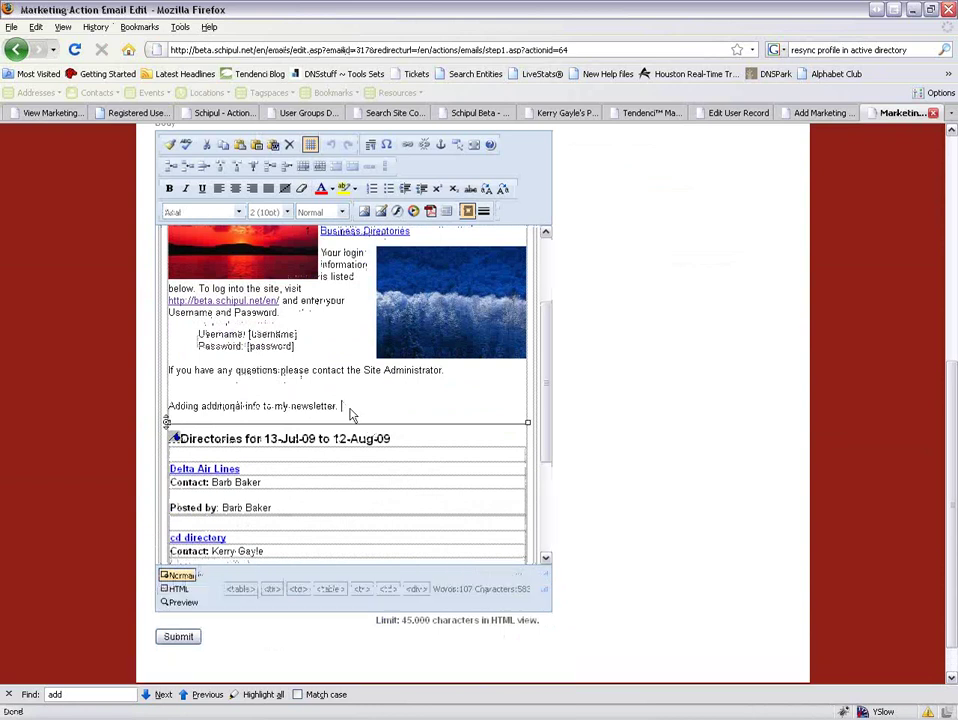
{"action": "type", "text": "More info here."}
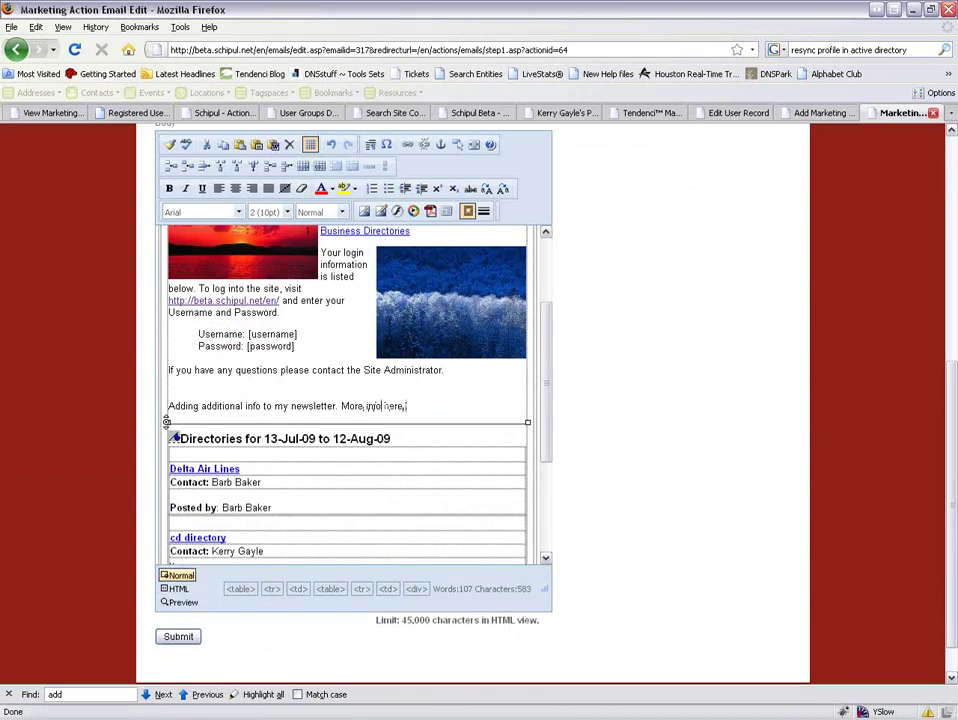
{"action": "left_click", "coordinate": [178, 636]}
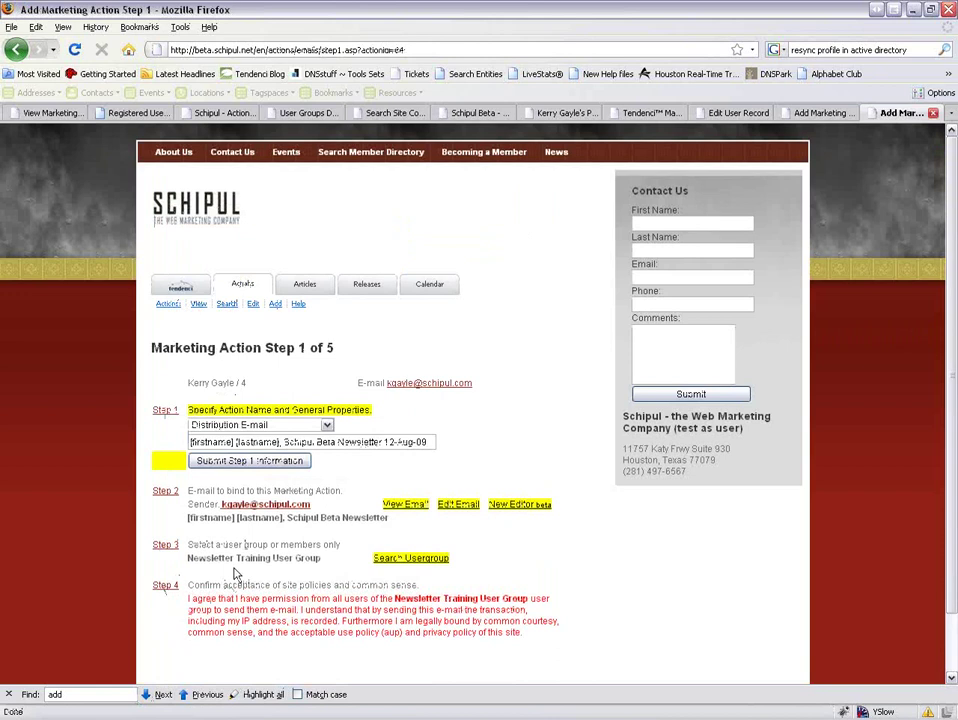
Open the Search Usergroup link in a new tab to view the group's members.
{"action": "right_click", "coordinate": [392, 565]}
{"action": "left_click", "coordinate": [448, 582]}
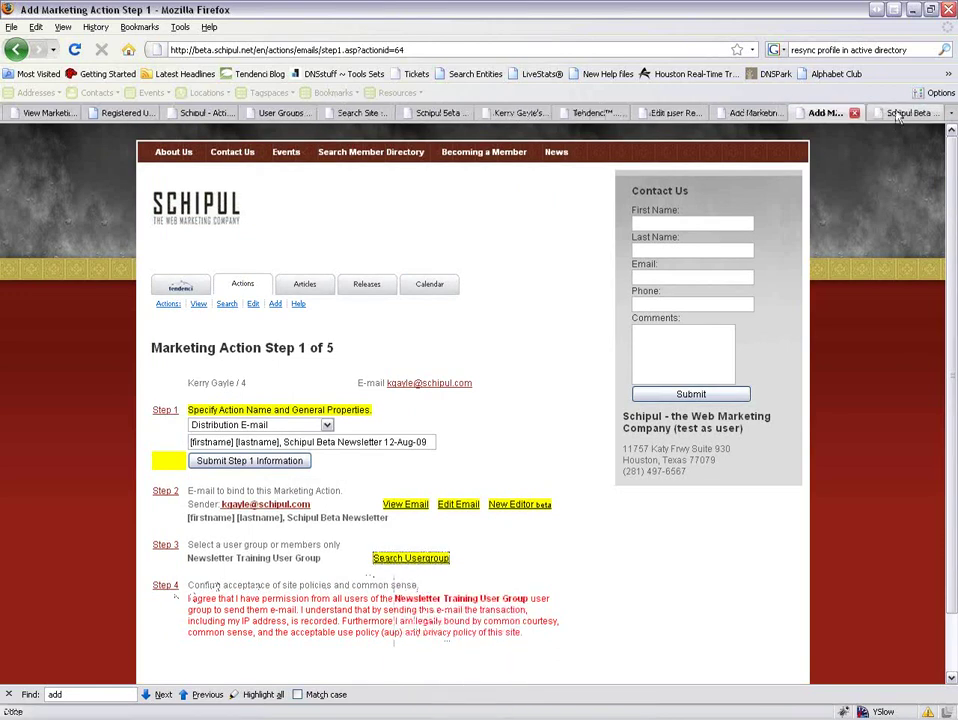
{"action": "left_click", "coordinate": [899, 113]}
{"action": "scroll", "coordinate": [448, 582], "scroll_direction": "down", "scroll_amount": 3}
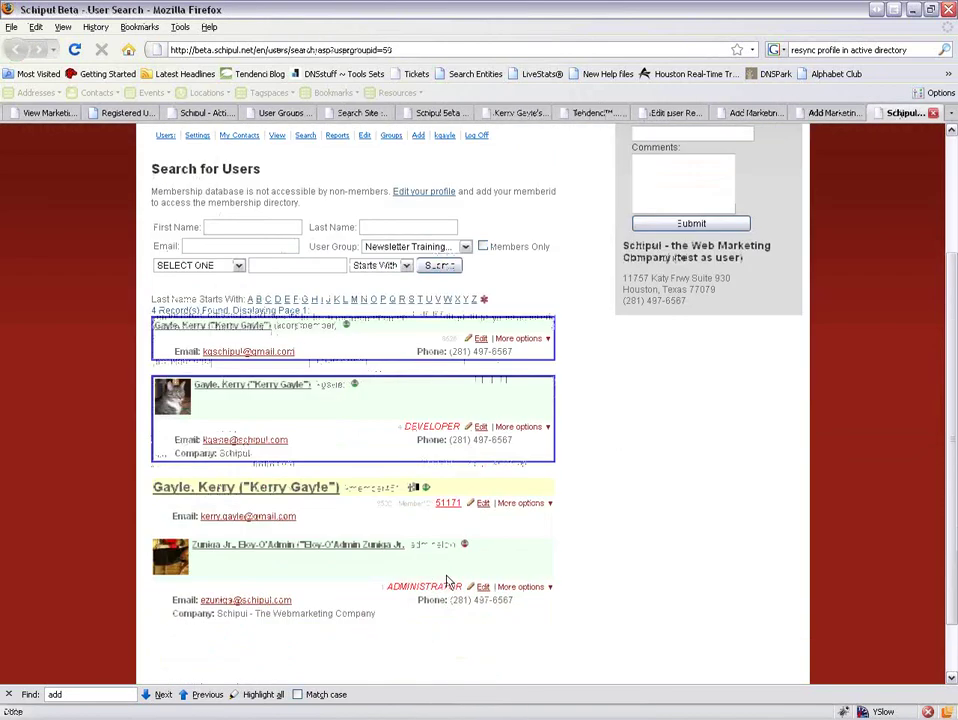
Agree to the step 4 site policies to reach step 5, and open New Editor in a new tab.
{"action": "left_click", "coordinate": [826, 113]}
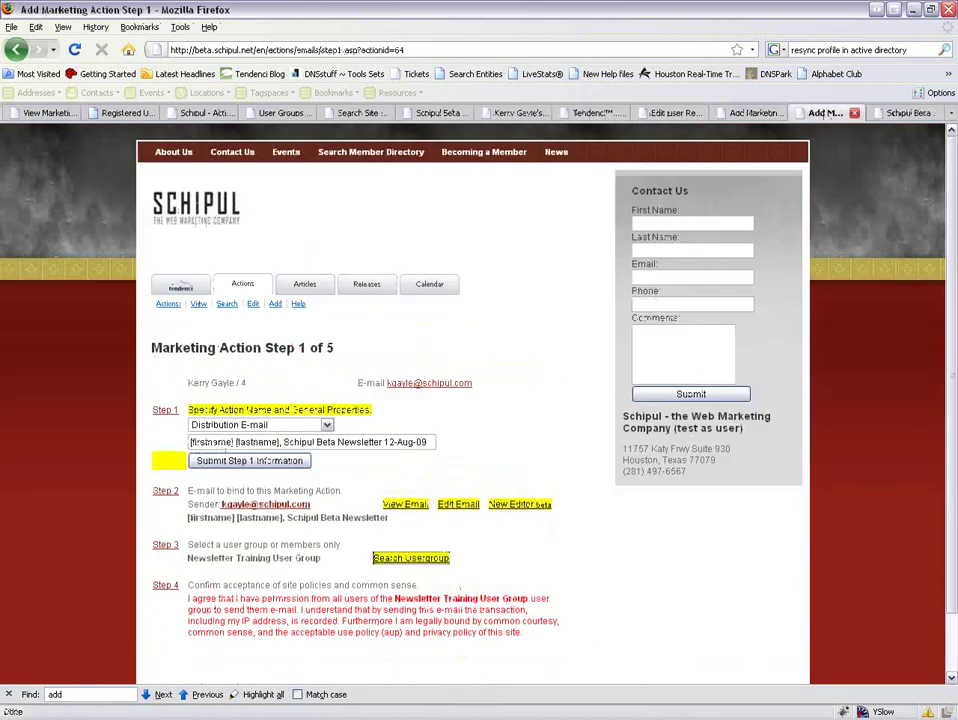
{"action": "left_click", "coordinate": [166, 593]}
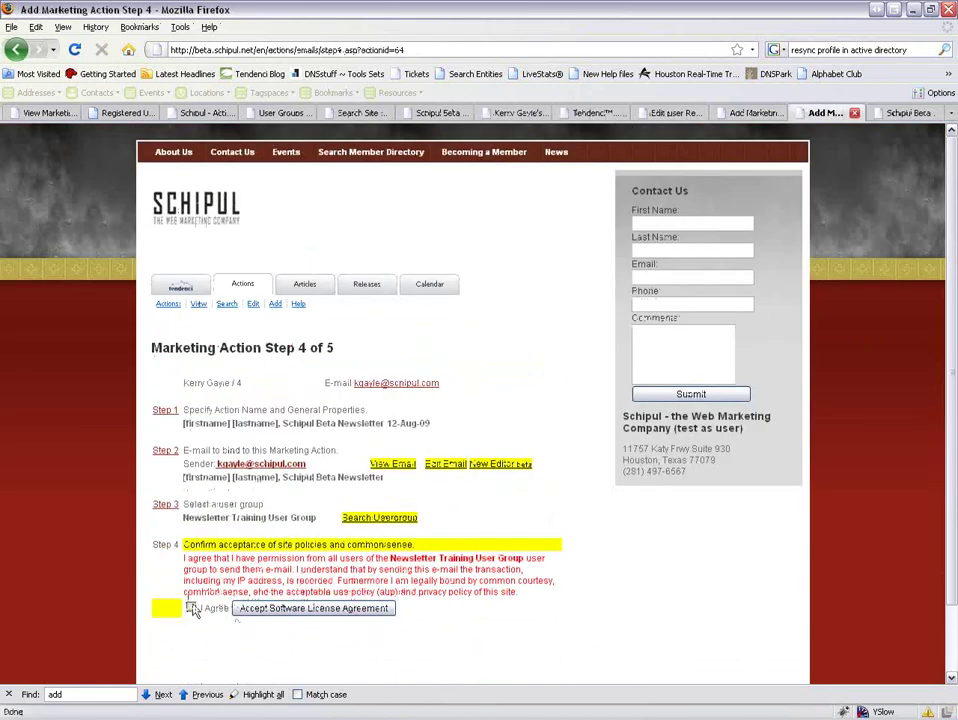
{"action": "left_click", "coordinate": [249, 617]}
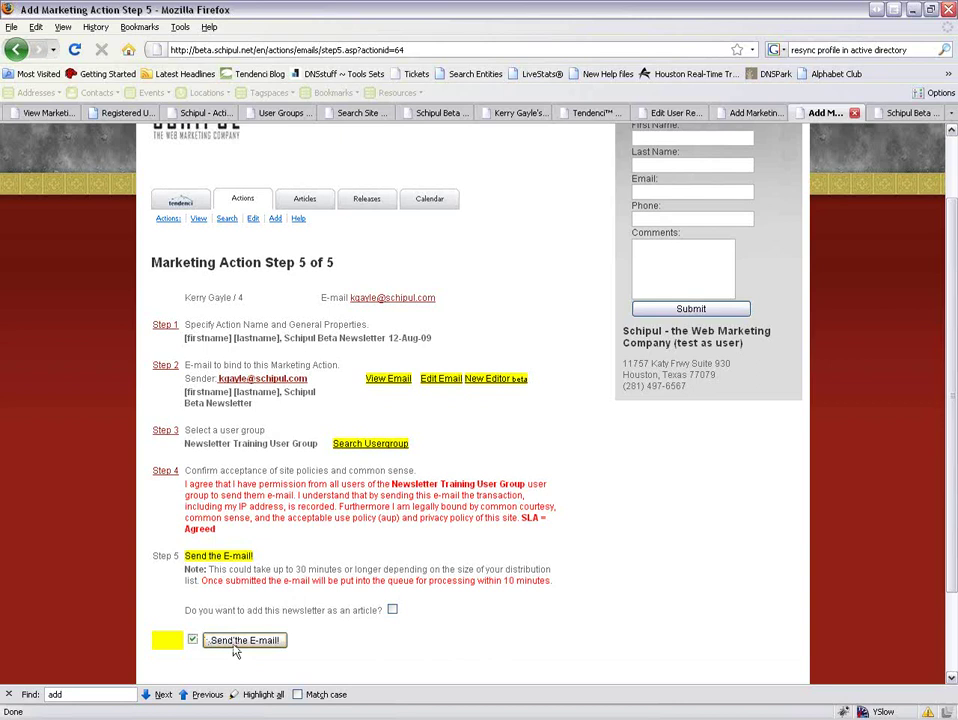
{"action": "right_click", "coordinate": [487, 383]}
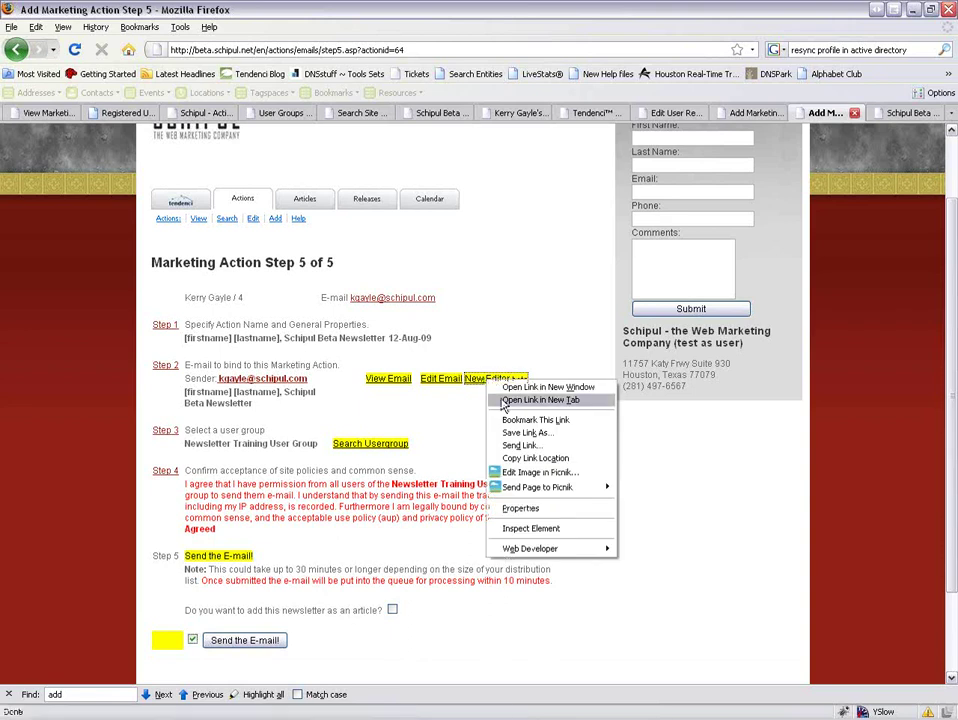
{"action": "left_click", "coordinate": [530, 400]}
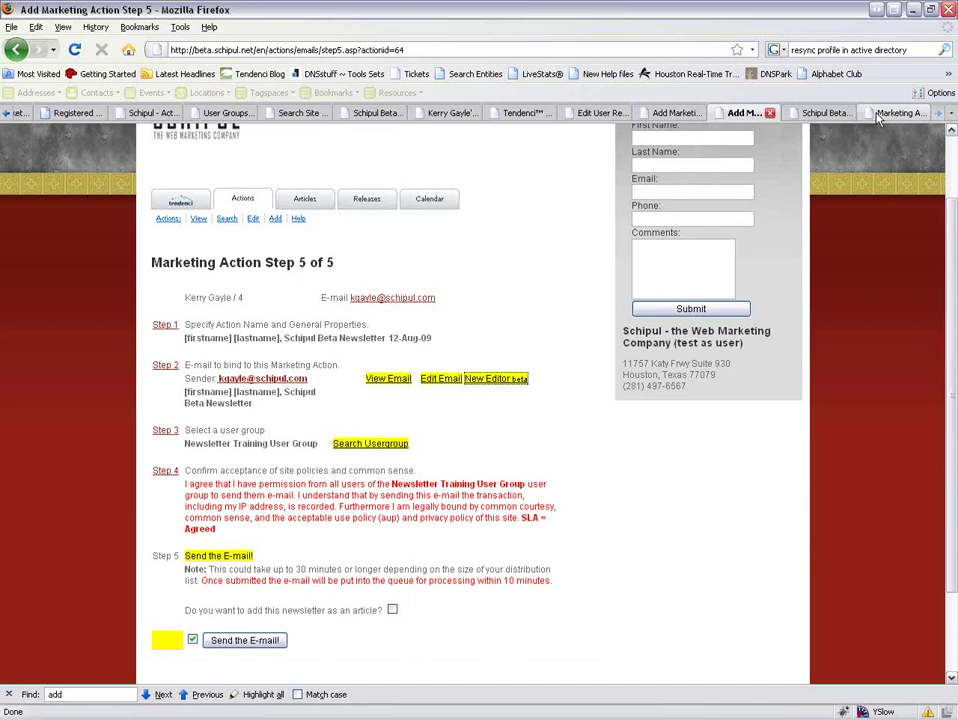
In the enlarged new editor, colour the welcome sentence orange.
{"action": "left_click", "coordinate": [878, 116]}
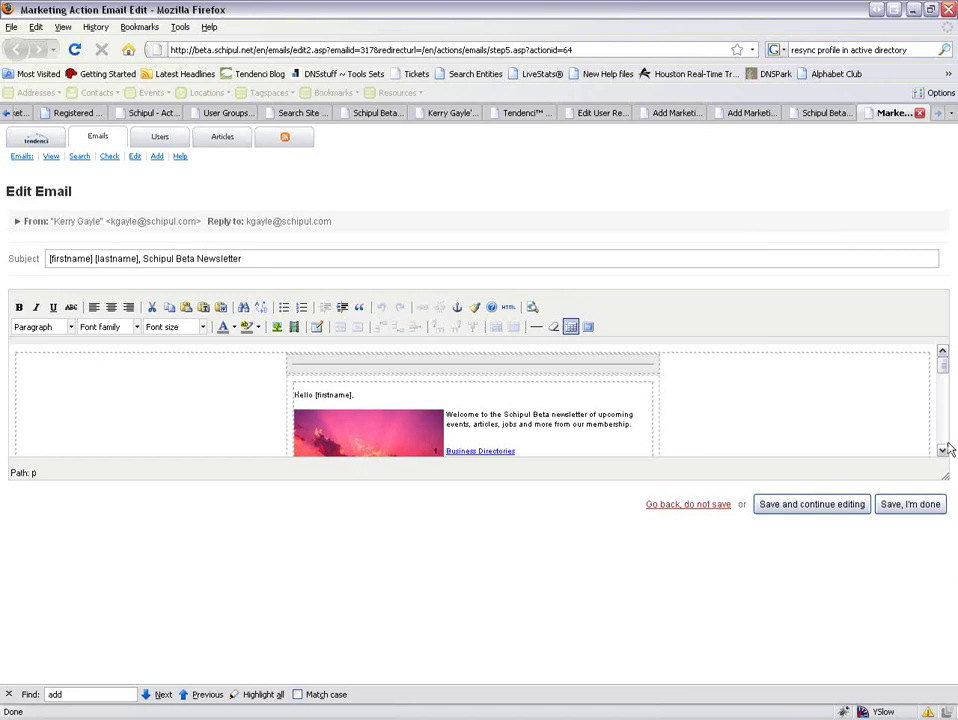
{"action": "left_click_drag", "start_coordinate": [944, 476], "coordinate": [943, 661]}
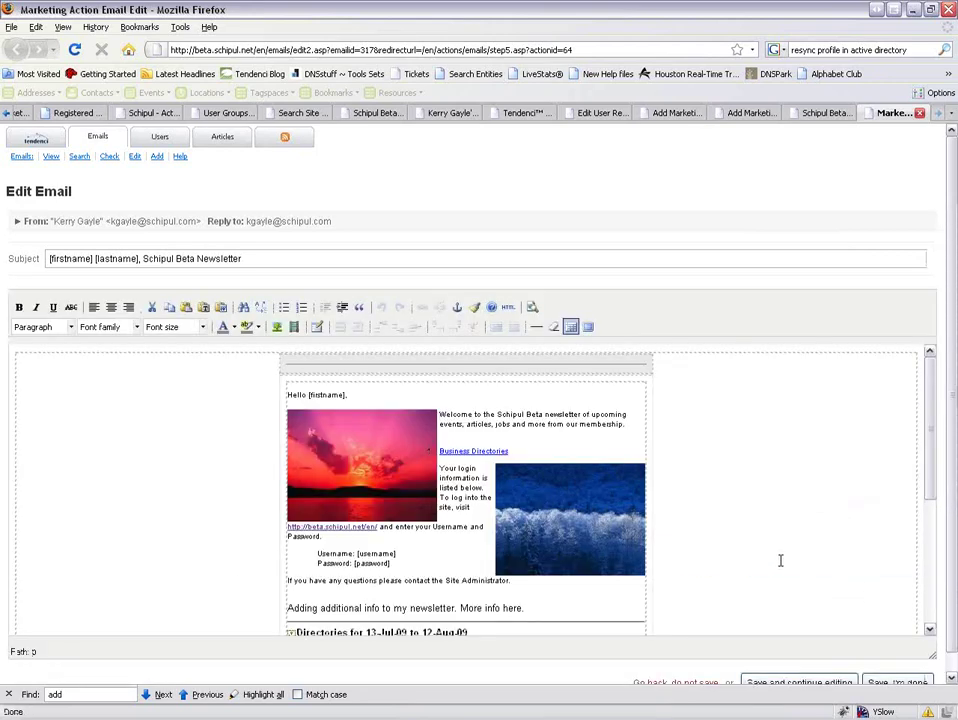
{"action": "scroll", "coordinate": [780, 560], "scroll_direction": "down", "scroll_amount": 2}
{"action": "scroll", "coordinate": [780, 560], "scroll_direction": "down", "scroll_amount": 3}
{"action": "scroll", "coordinate": [780, 560], "scroll_direction": "up", "scroll_amount": 5}
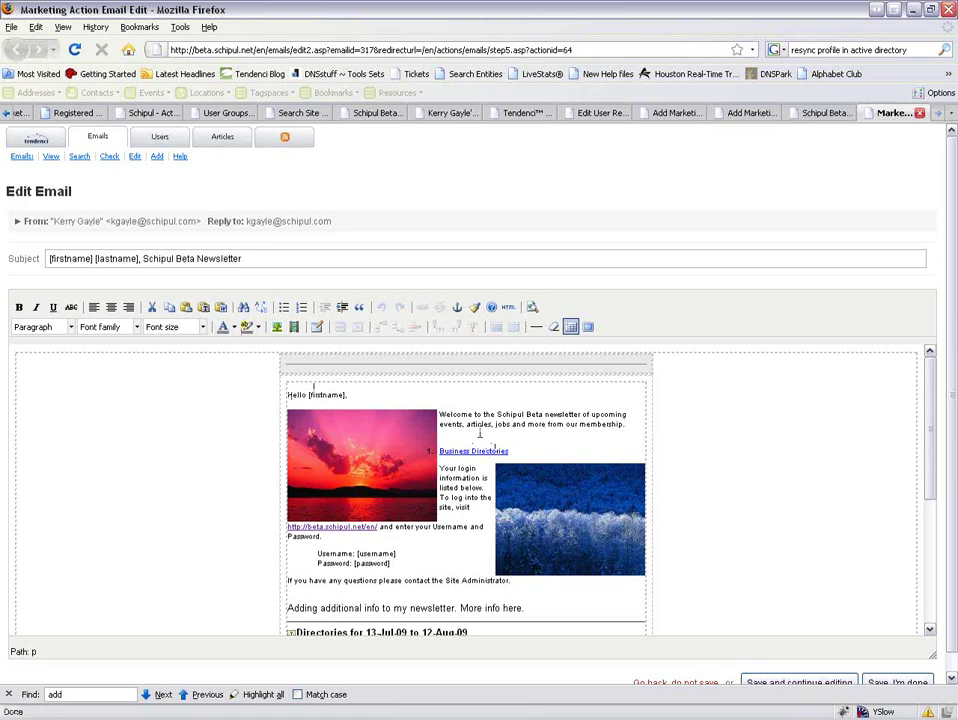
{"action": "left_click_drag", "start_coordinate": [439, 414], "coordinate": [623, 425]}
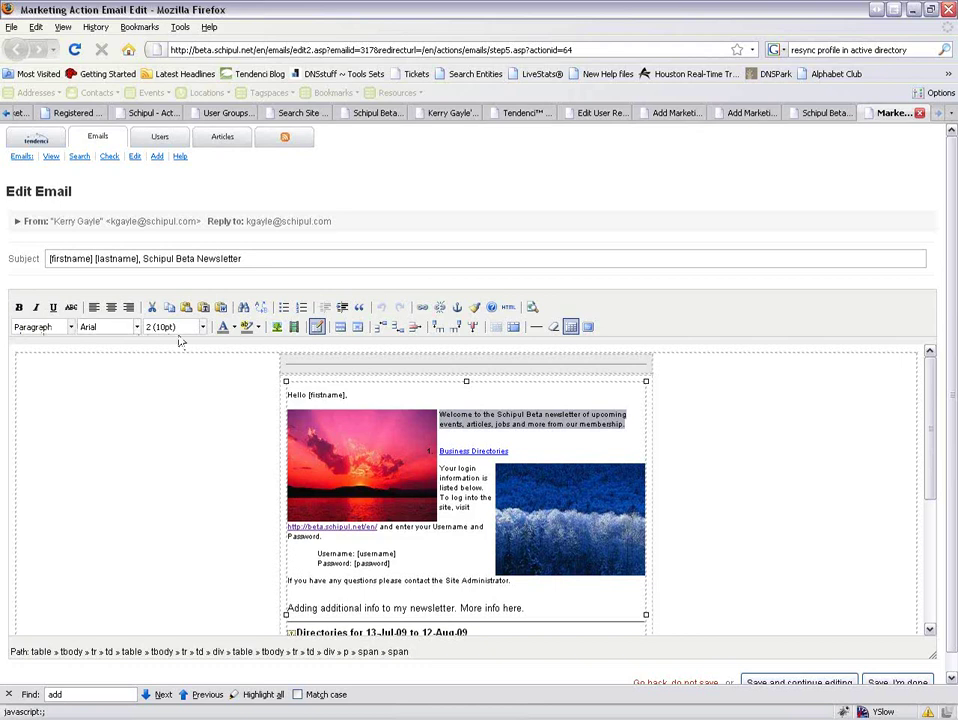
{"action": "left_click", "coordinate": [234, 328]}
{"action": "left_click", "coordinate": [235, 370]}
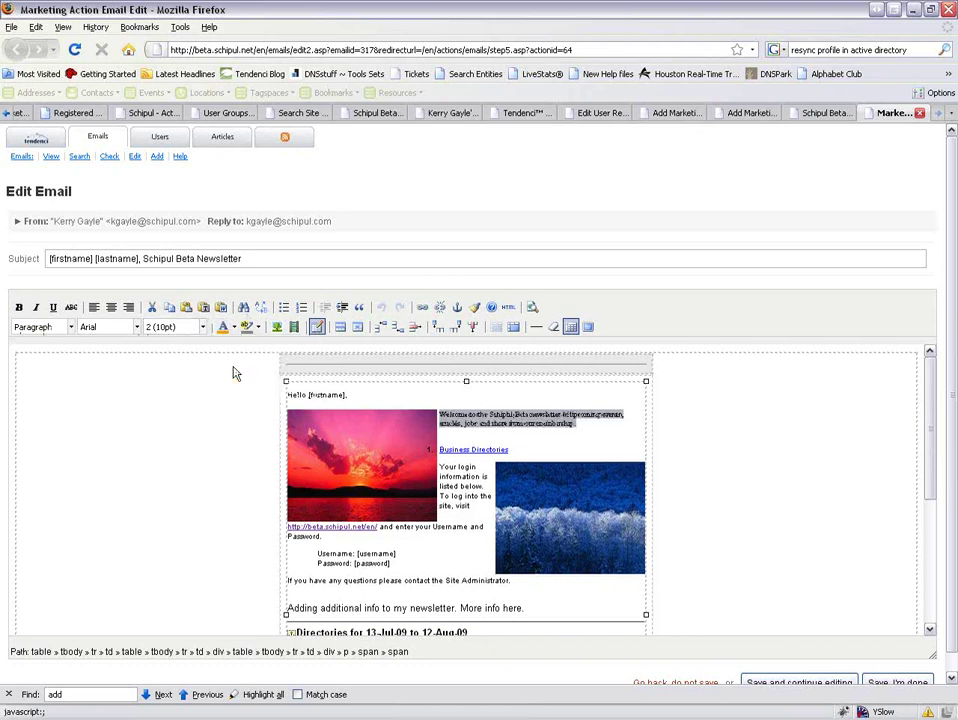
{"action": "left_click", "coordinate": [458, 427]}
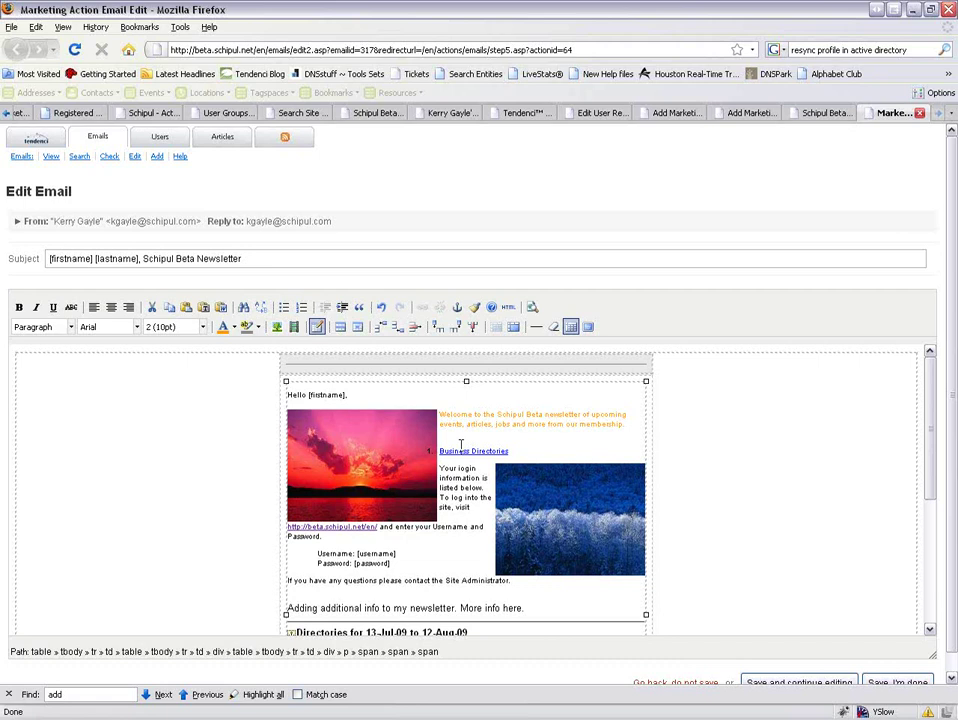
Give the word 'Welcome' a coloured background highlight.
{"action": "left_click_drag", "start_coordinate": [440, 414], "coordinate": [471, 414]}
{"action": "left_click", "coordinate": [243, 329]}
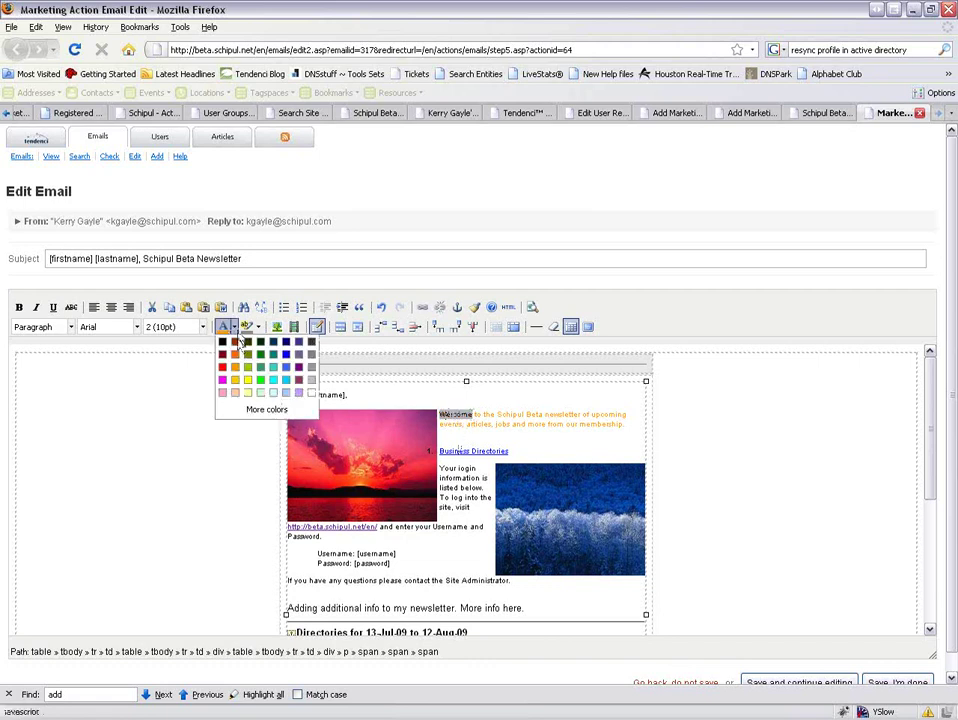
{"action": "left_click", "coordinate": [226, 373]}
{"action": "left_click", "coordinate": [440, 414]}
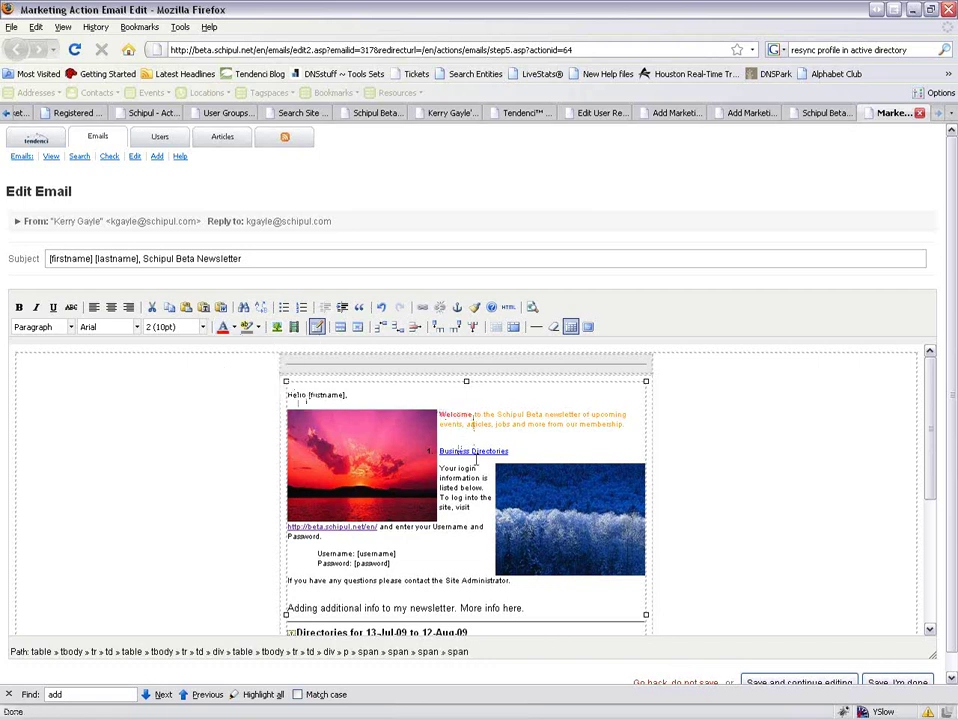
Format the welcome sentence as Heading 1, then save and finish editing the email.
{"action": "left_click_drag", "start_coordinate": [440, 414], "coordinate": [626, 425]}
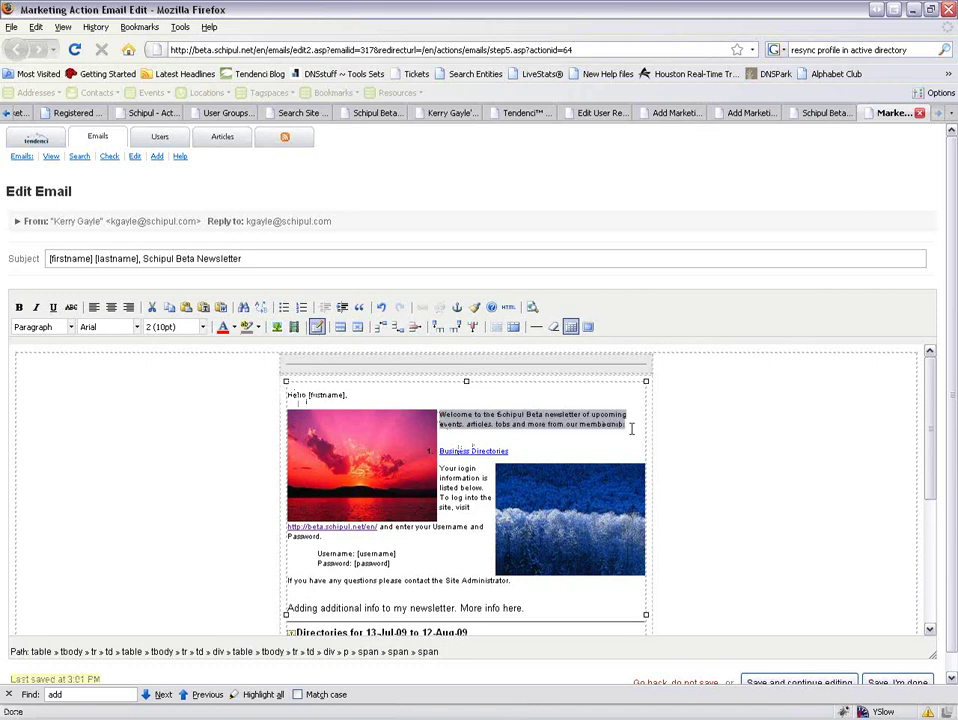
{"action": "left_click", "coordinate": [70, 328]}
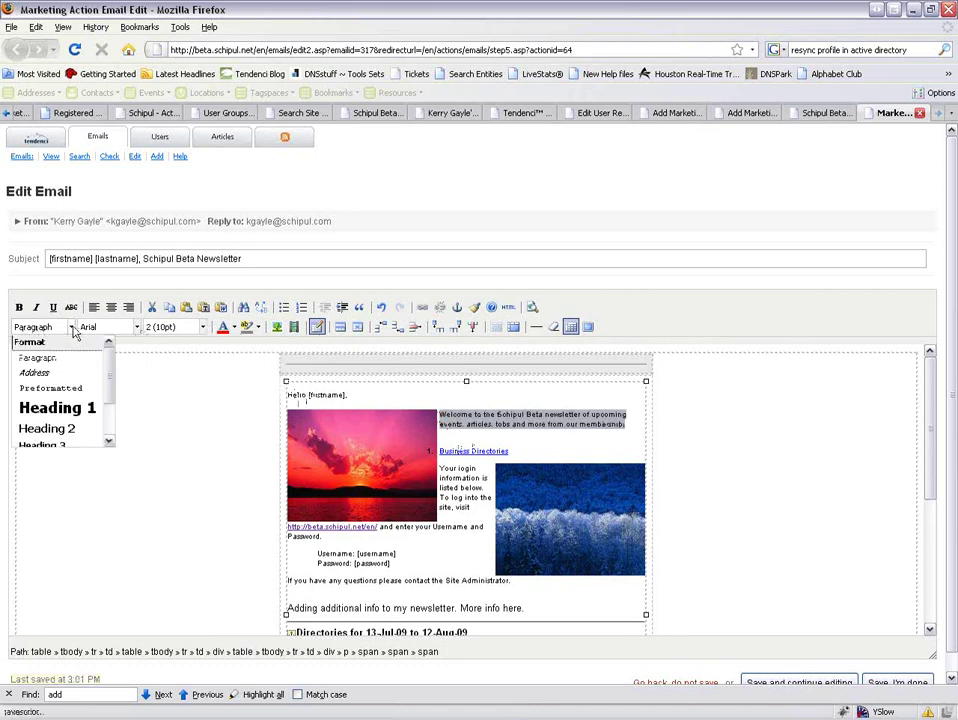
{"action": "left_click", "coordinate": [73, 418]}
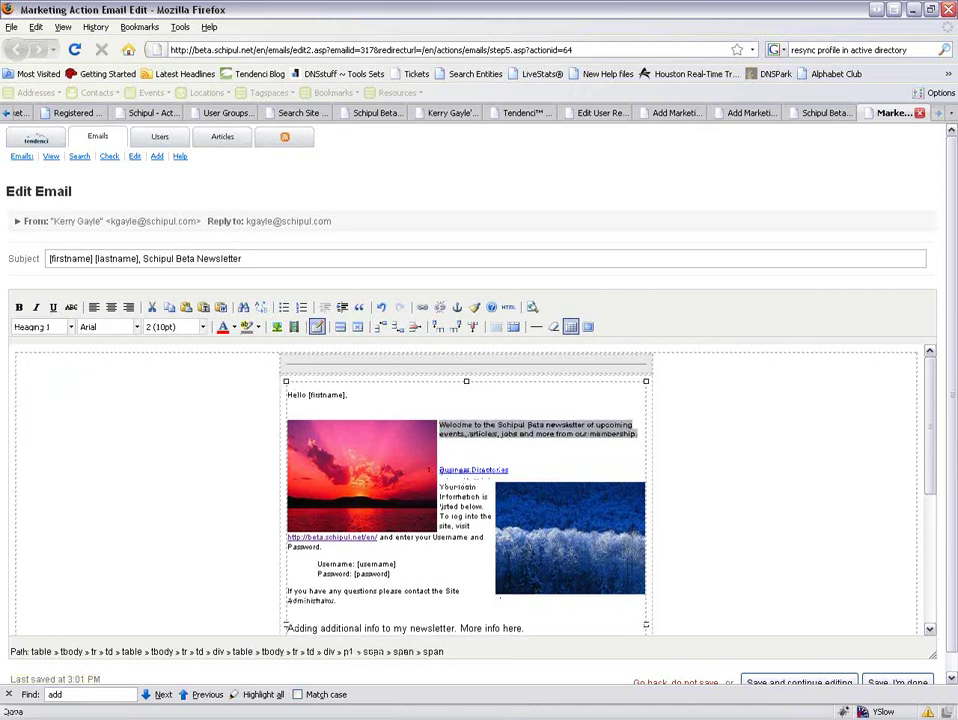
{"action": "scroll", "coordinate": [456, 441], "scroll_direction": "down", "scroll_amount": 6}
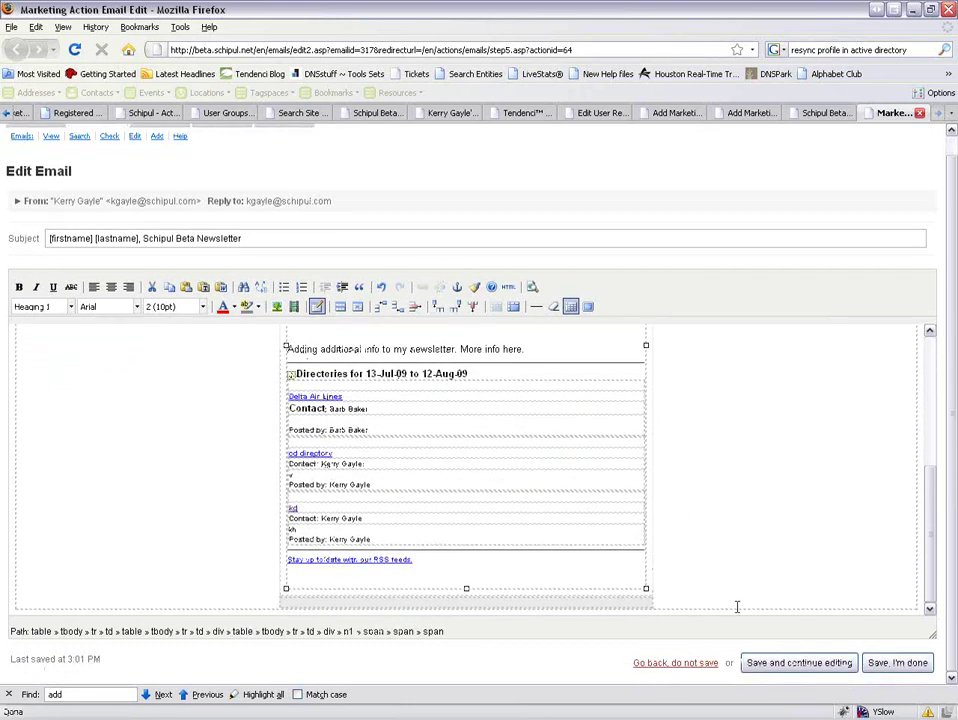
{"action": "left_click", "coordinate": [813, 675]}
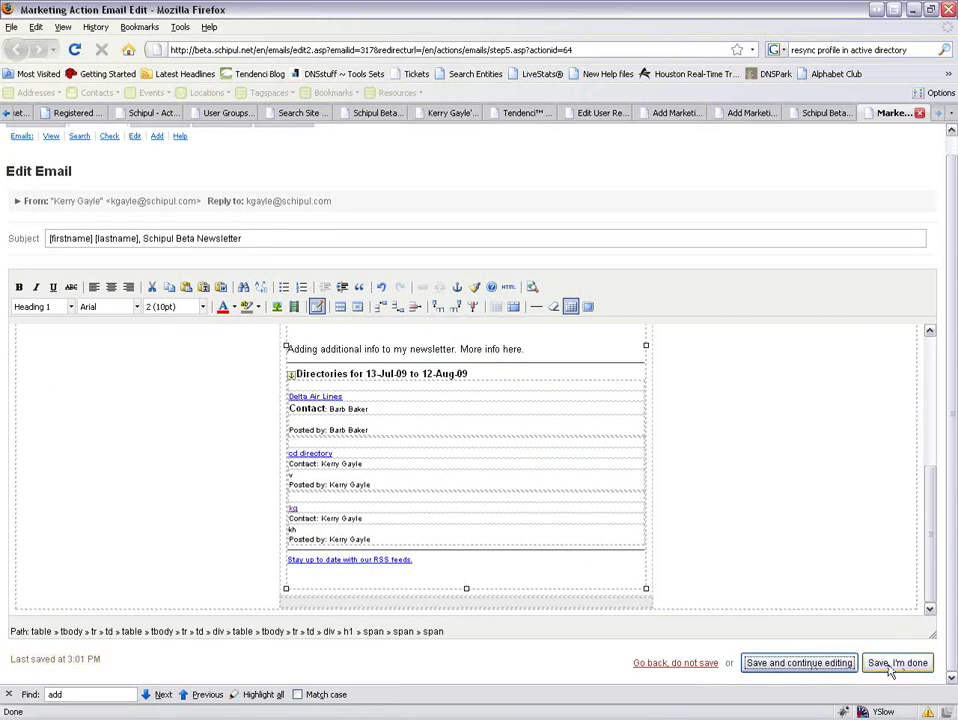
{"action": "left_click", "coordinate": [890, 665]}
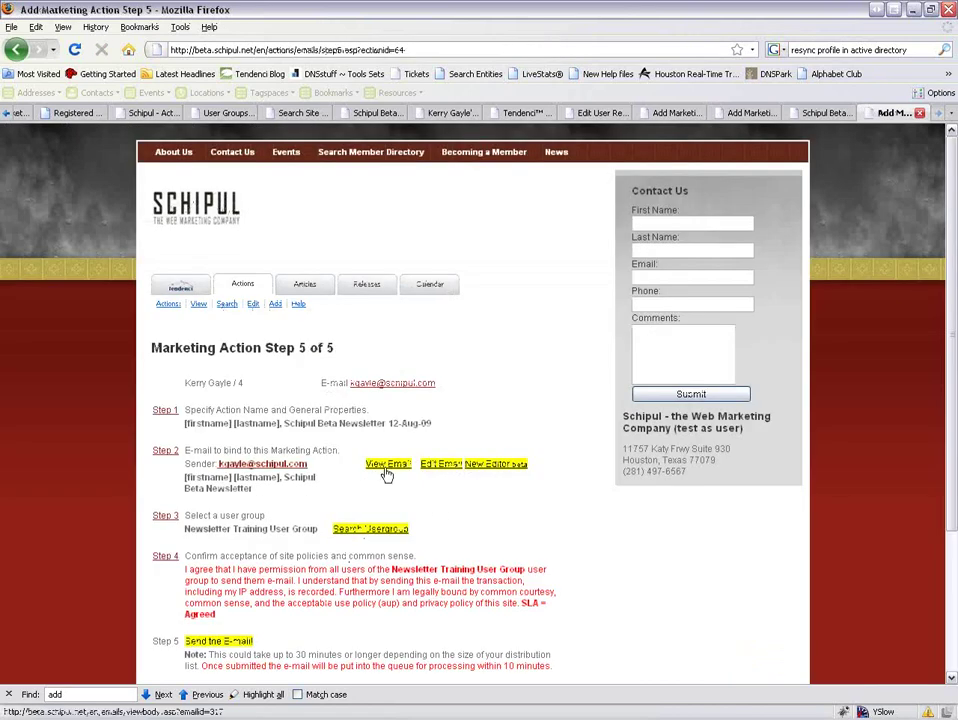
{"action": "left_click", "coordinate": [385, 466]}
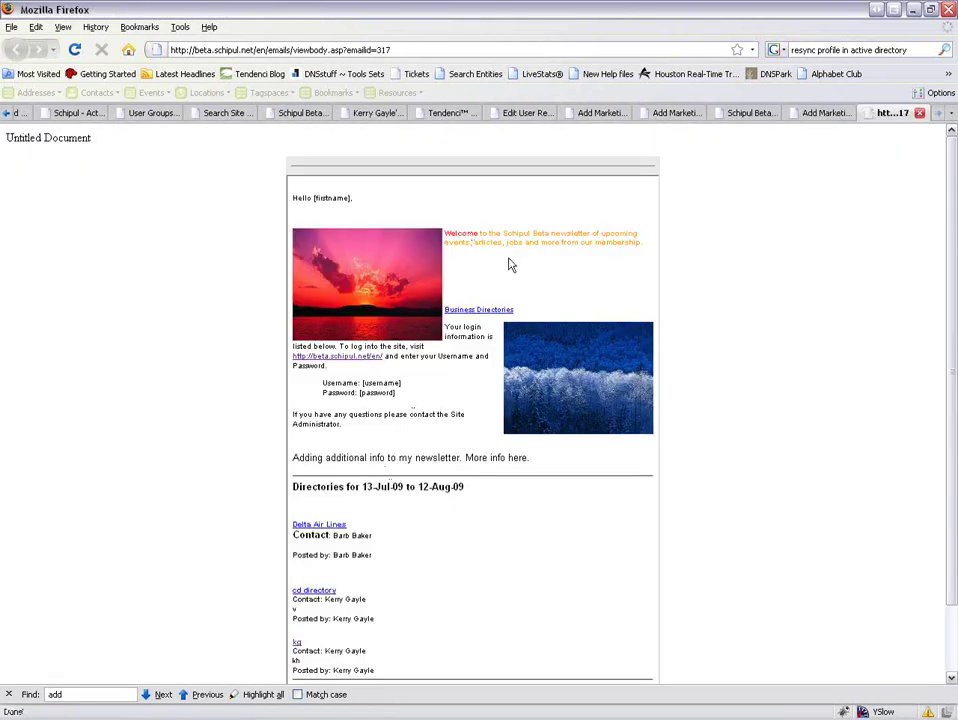
{"action": "scroll", "coordinate": [480, 370], "scroll_direction": "down", "scroll_amount": 1}
{"action": "scroll", "coordinate": [460, 440], "scroll_direction": "up", "scroll_amount": 1}
{"action": "left_click", "coordinate": [919, 114]}
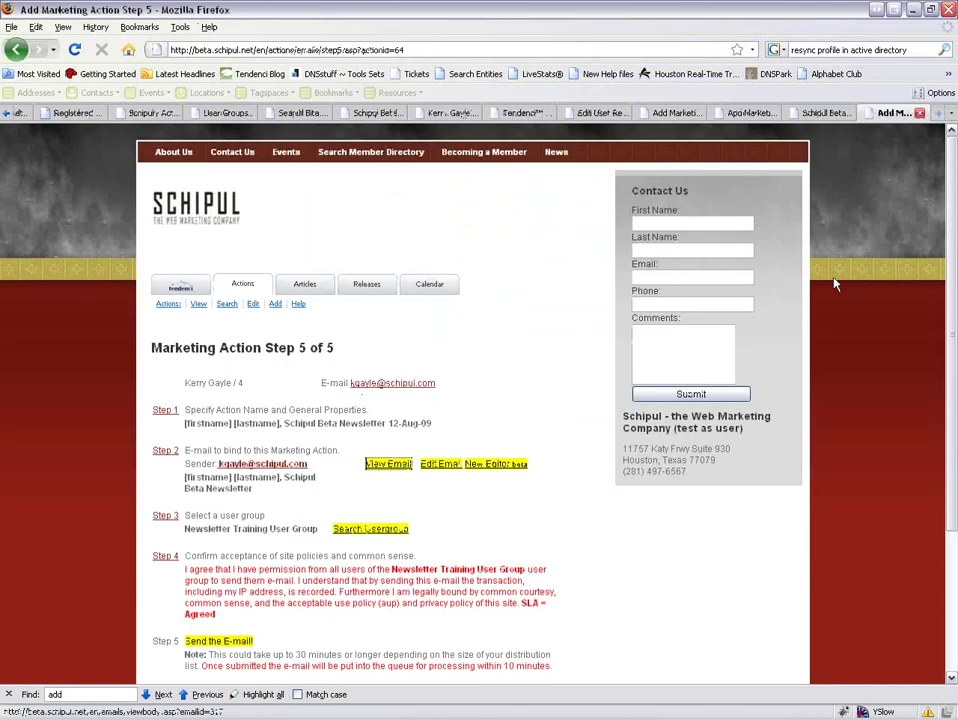
{"action": "scroll", "coordinate": [740, 483], "scroll_direction": "down", "scroll_amount": 2}
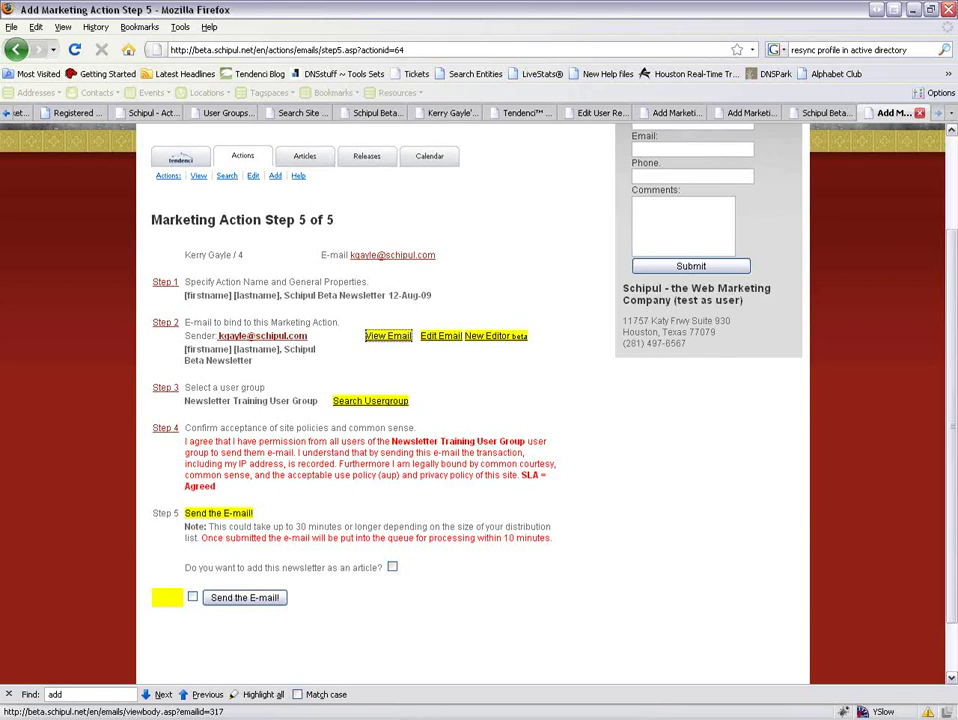
{"action": "left_click", "coordinate": [192, 598]}
Send the newsletter e-mail to the Newsletter Training User Group.
{"action": "left_click", "coordinate": [240, 599]}
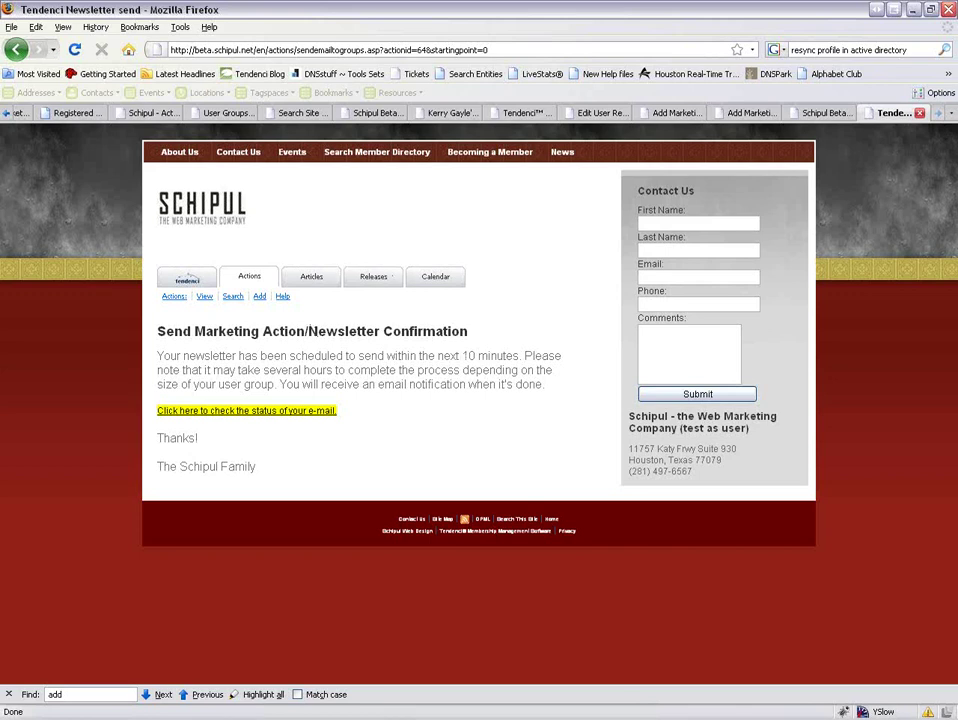
Check the sent newsletter's status details, highlighting the queued-for-processing message, then return home.
{"action": "left_click", "coordinate": [267, 421]}
{"action": "left_click", "coordinate": [268, 410]}
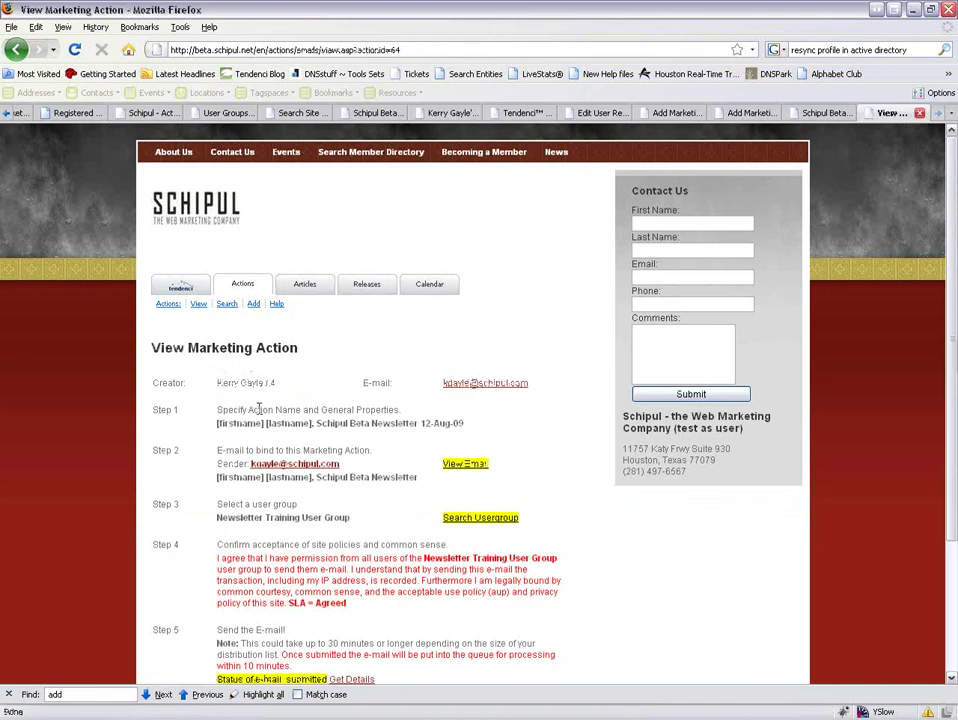
{"action": "scroll", "coordinate": [323, 441], "scroll_direction": "down", "scroll_amount": 3}
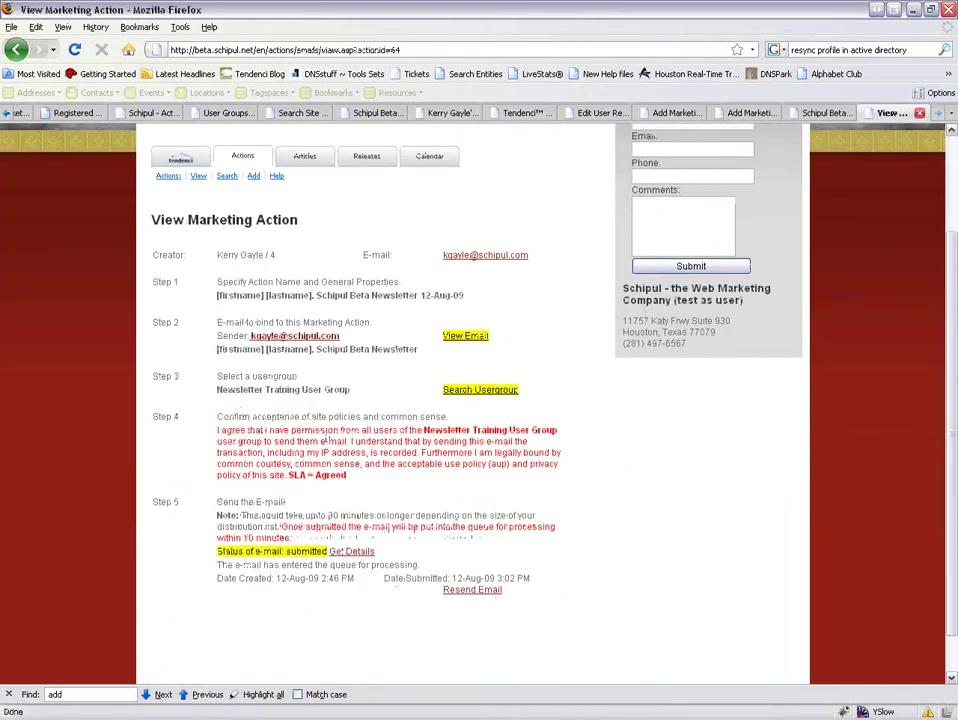
{"action": "left_click_drag", "start_coordinate": [220, 565], "coordinate": [422, 570]}
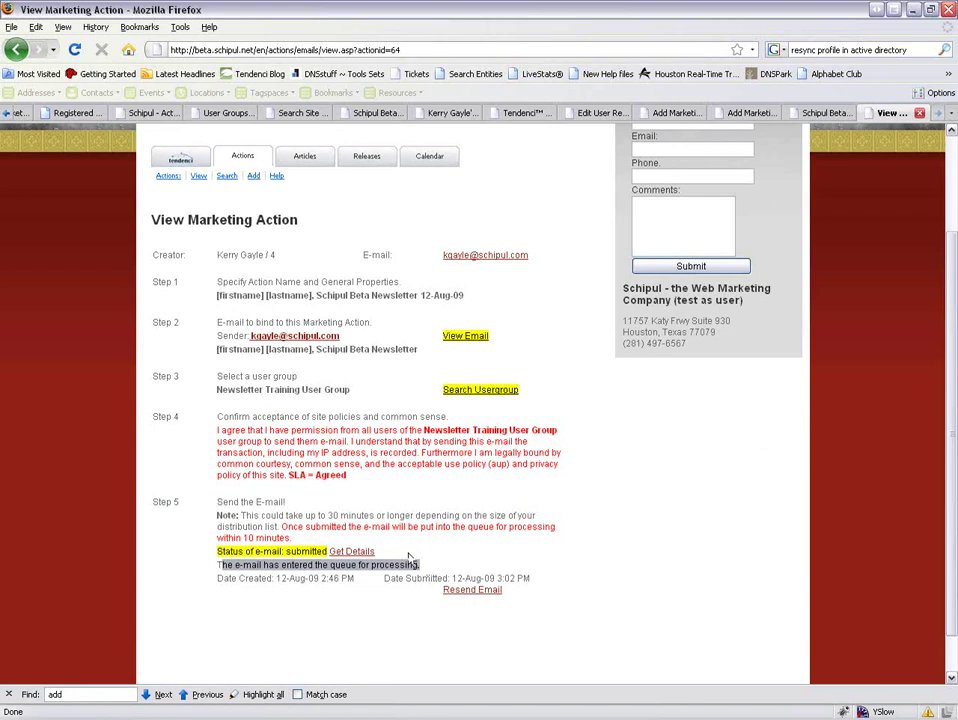
{"action": "scroll", "coordinate": [390, 514], "scroll_direction": "up", "scroll_amount": 1}
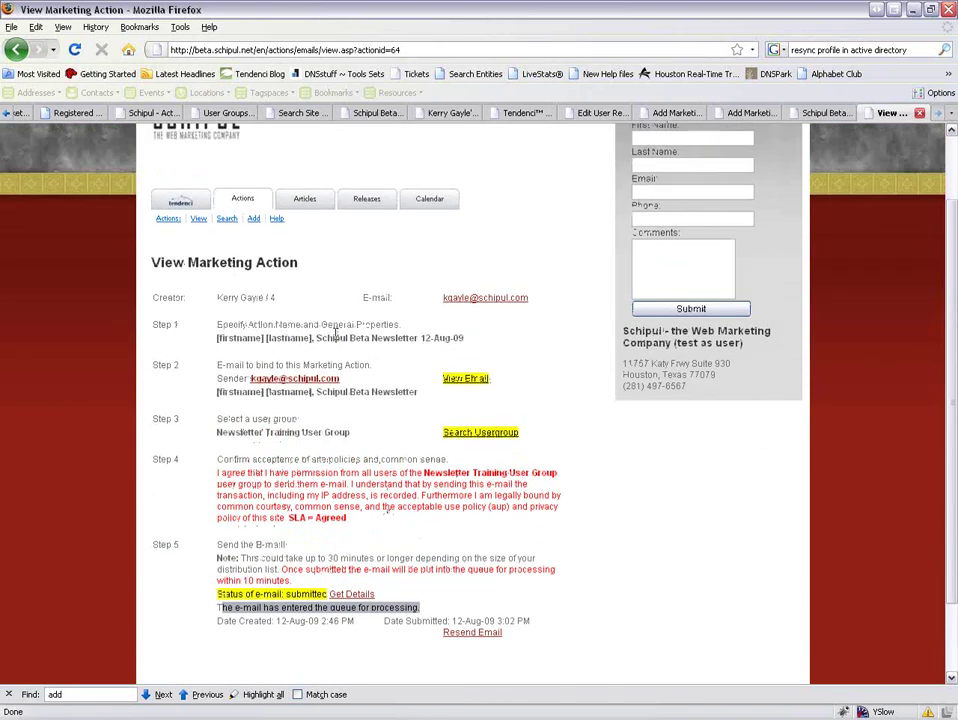
{"action": "left_click", "coordinate": [193, 222]}
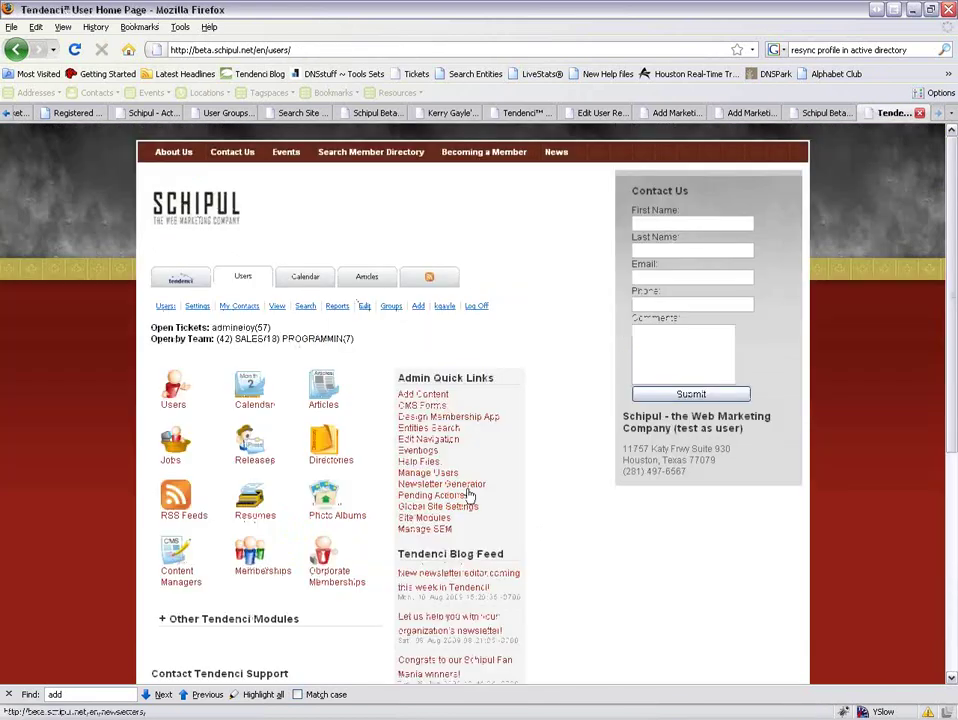
Filter the pending marketing actions by Submitted, then by In Progress status.
{"action": "left_click", "coordinate": [446, 496]}
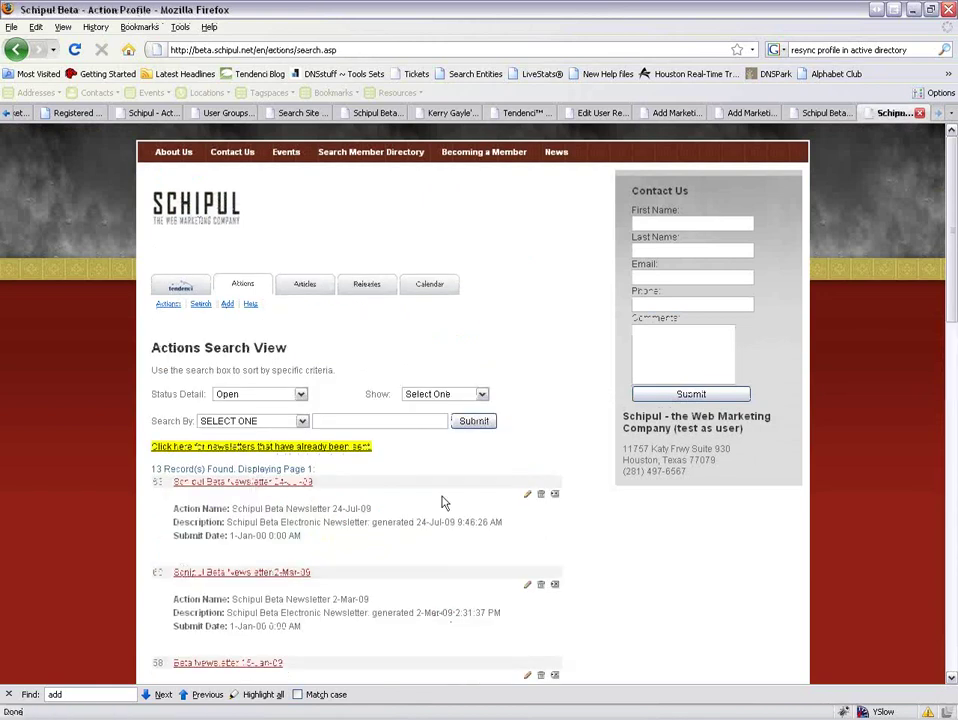
{"action": "left_click", "coordinate": [262, 394]}
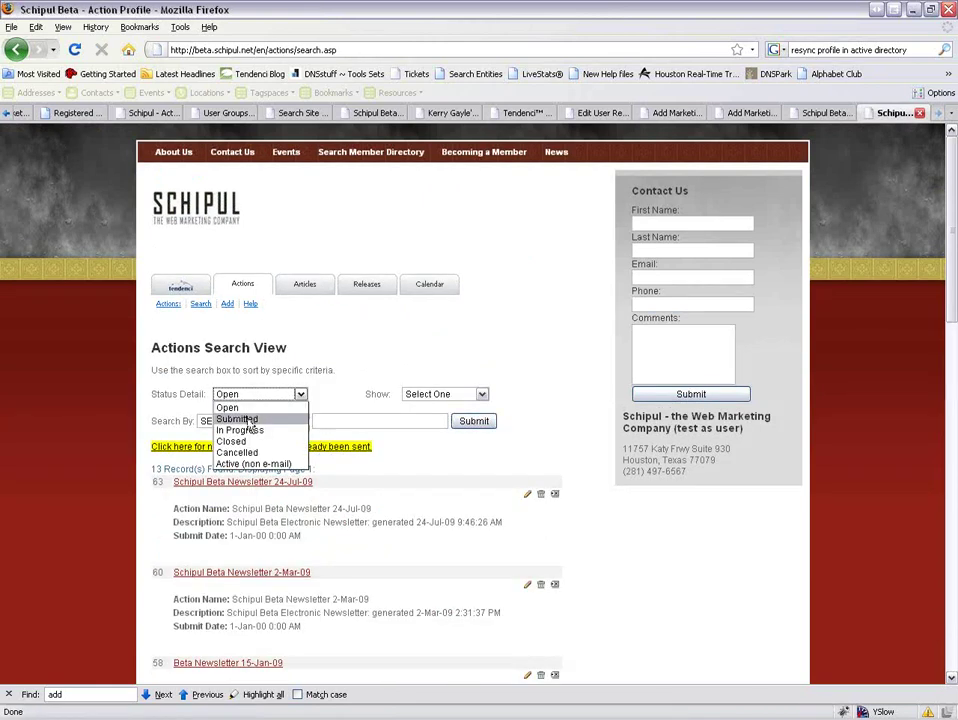
{"action": "left_click", "coordinate": [249, 421]}
{"action": "left_click", "coordinate": [474, 421]}
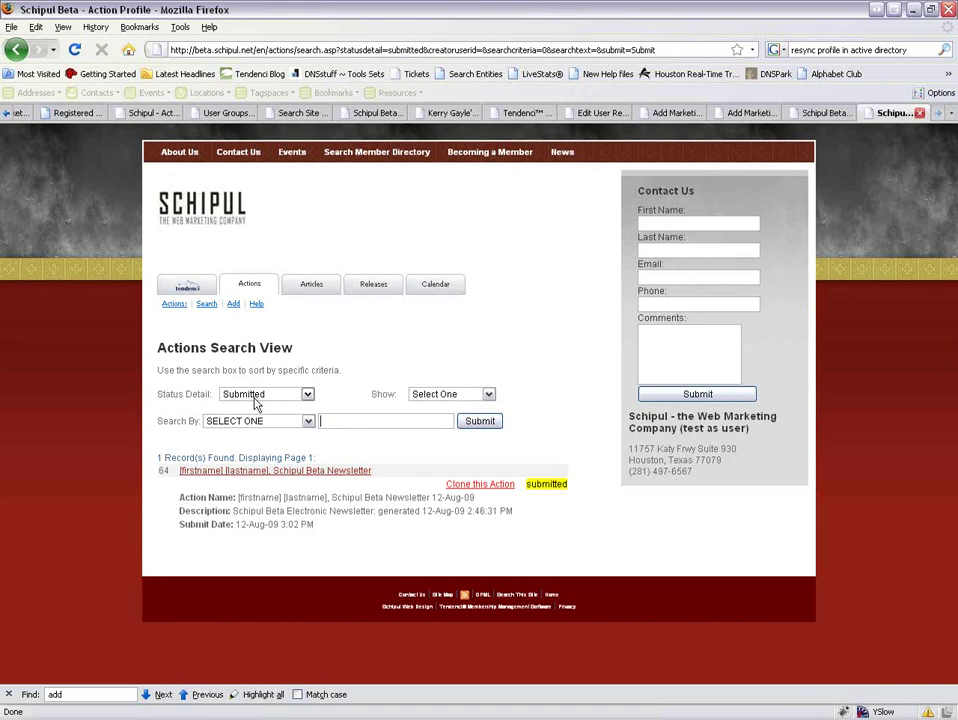
{"action": "left_click", "coordinate": [255, 400]}
{"action": "left_click", "coordinate": [236, 431]}
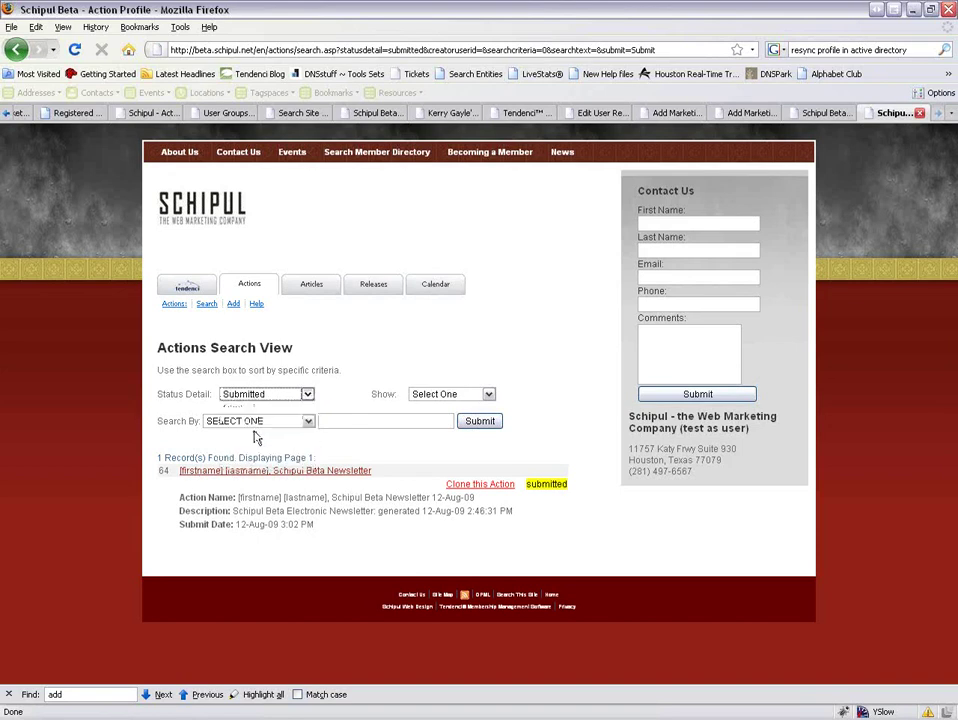
{"action": "left_click", "coordinate": [482, 422]}
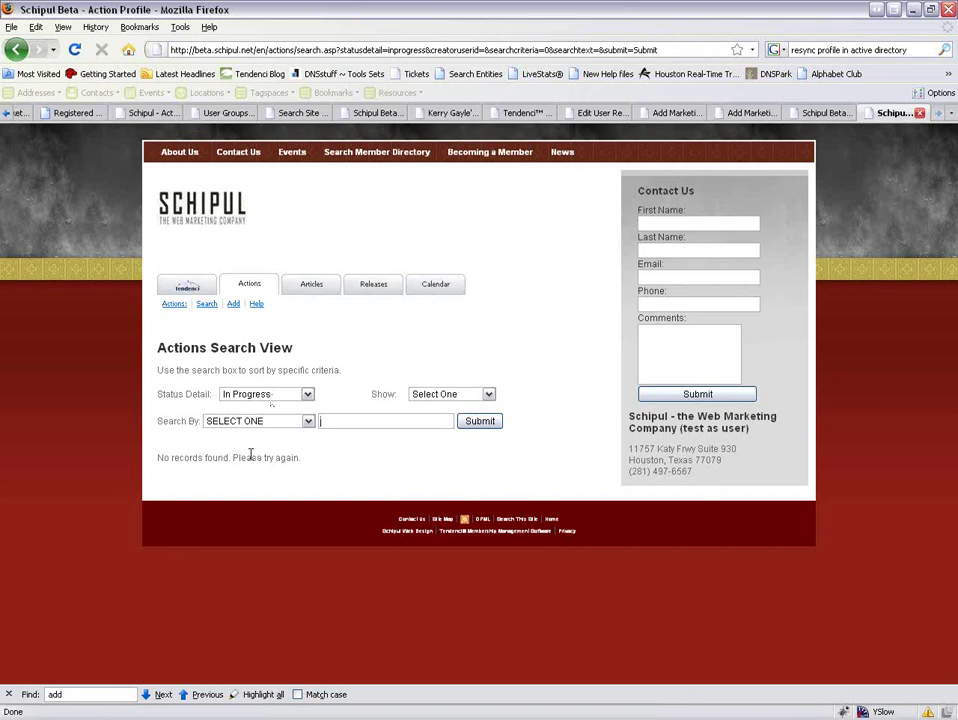
List Closed actions and open the Schipul Beta Newsletter 14-Jul-09 details.
{"action": "left_click", "coordinate": [266, 396]}
{"action": "left_click", "coordinate": [262, 446]}
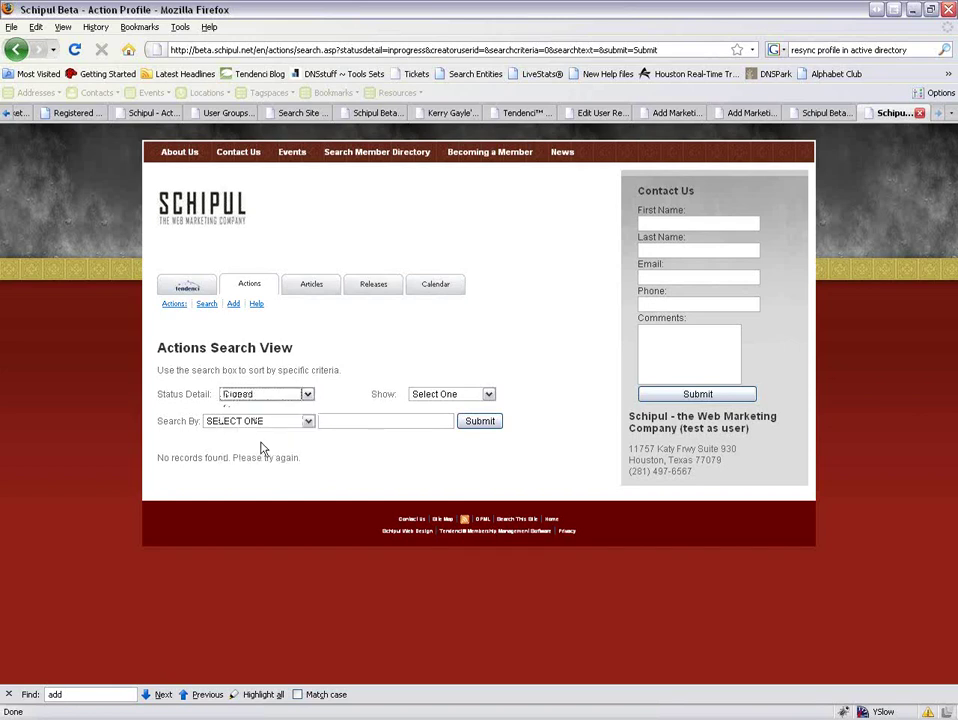
{"action": "left_click", "coordinate": [476, 423]}
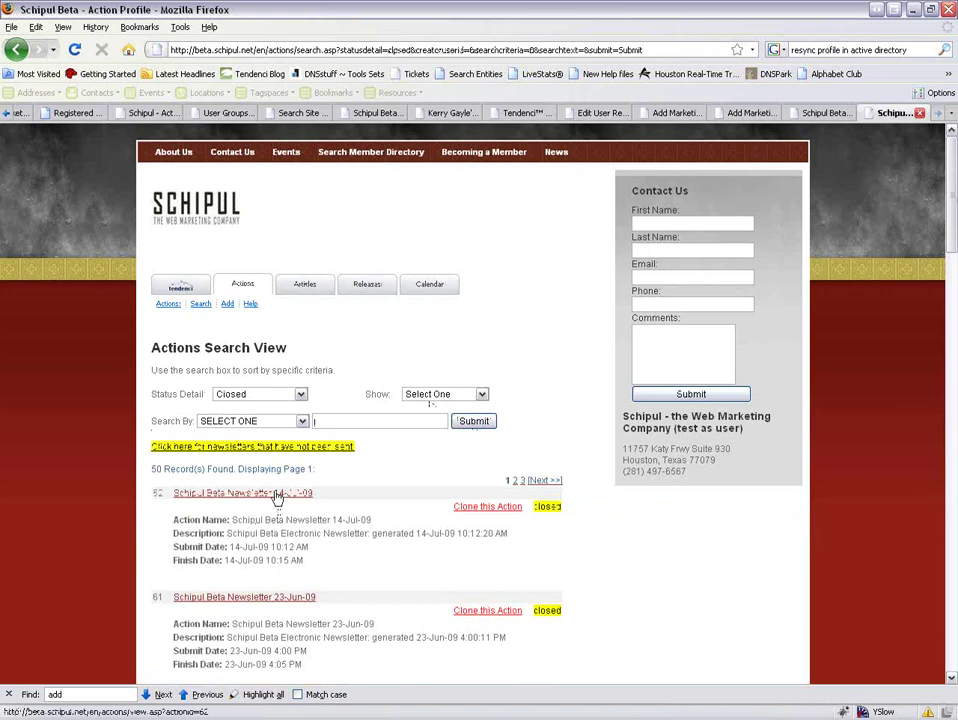
{"action": "left_click", "coordinate": [277, 494]}
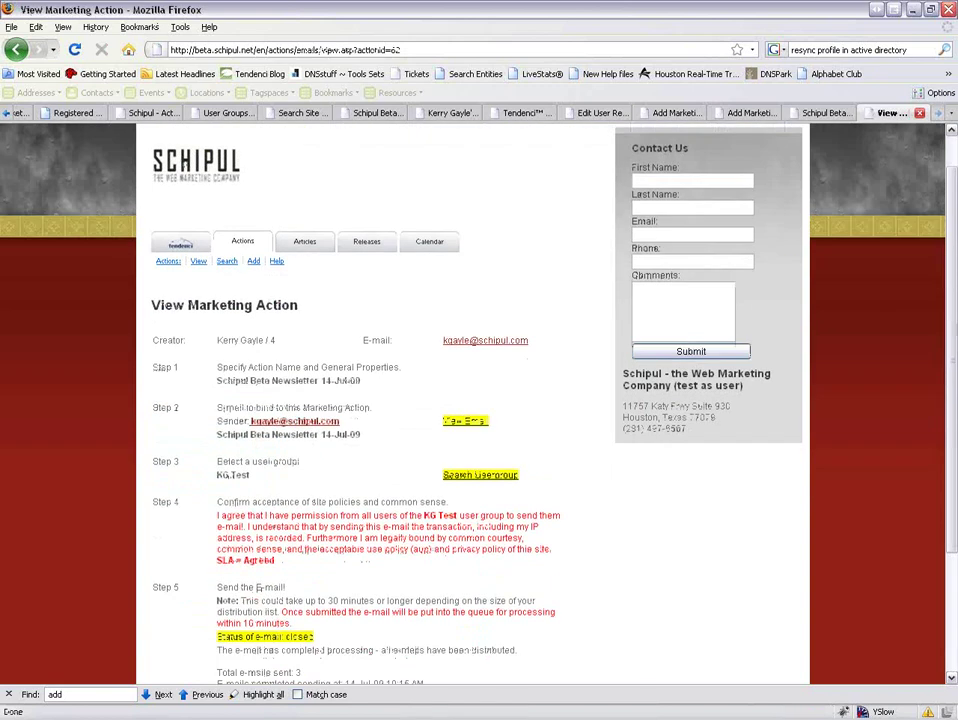
{"action": "scroll", "coordinate": [406, 572], "scroll_direction": "down", "scroll_amount": 4}
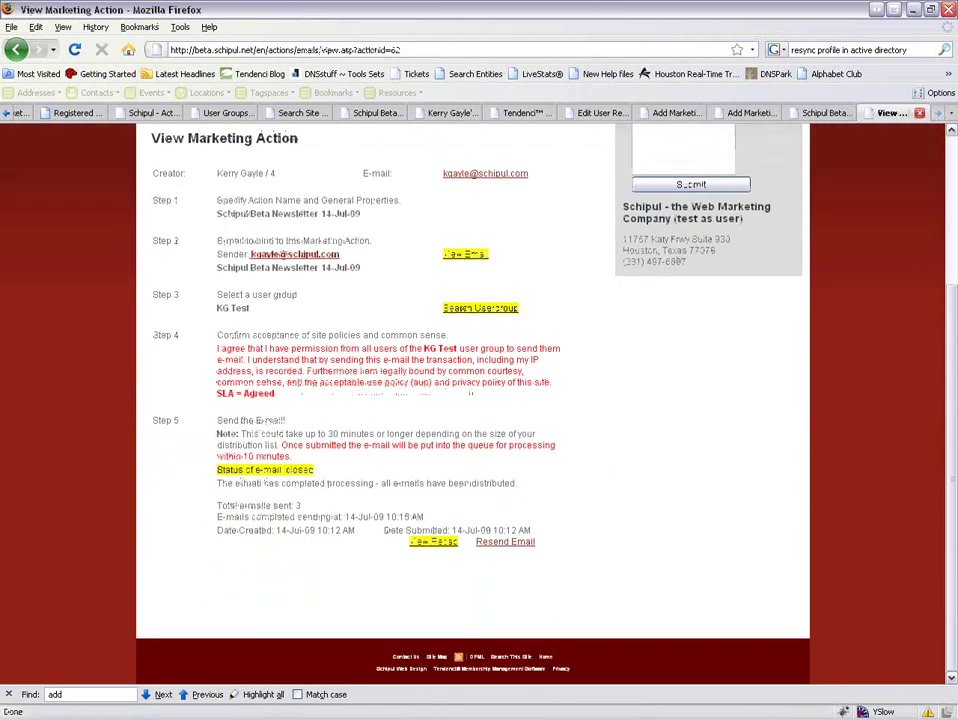
Show the 14-Jul-09 newsletter's submission recap, confirming all 3 e-mails were processed.
{"action": "left_click", "coordinate": [420, 543]}
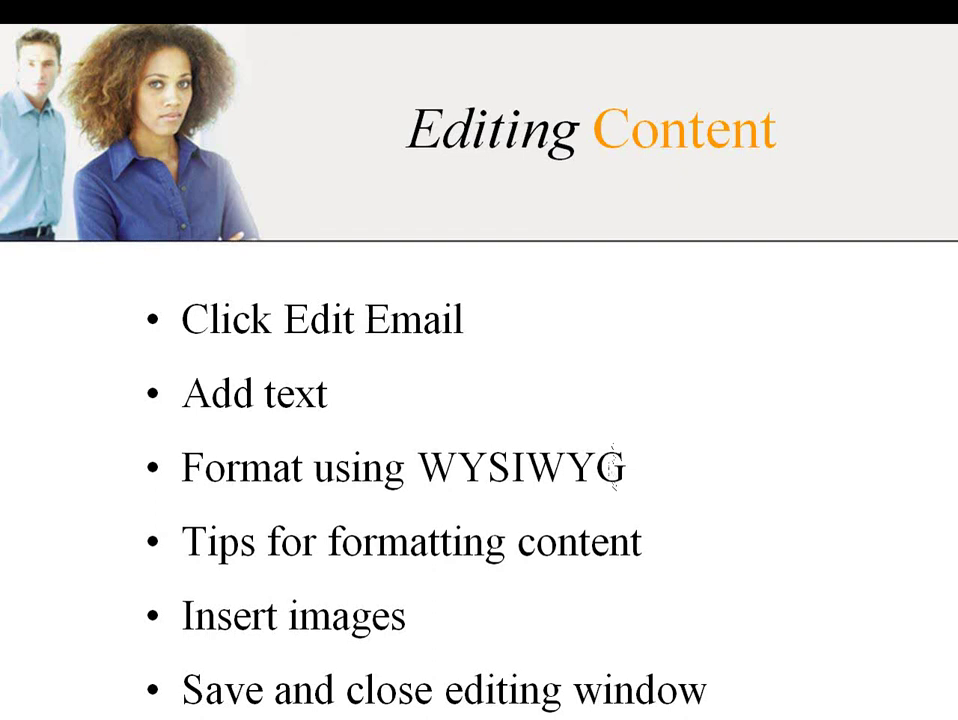
Advance the slideshow past the images slide to 'Sending to a test group'.
{"action": "key", "text": "Right"}
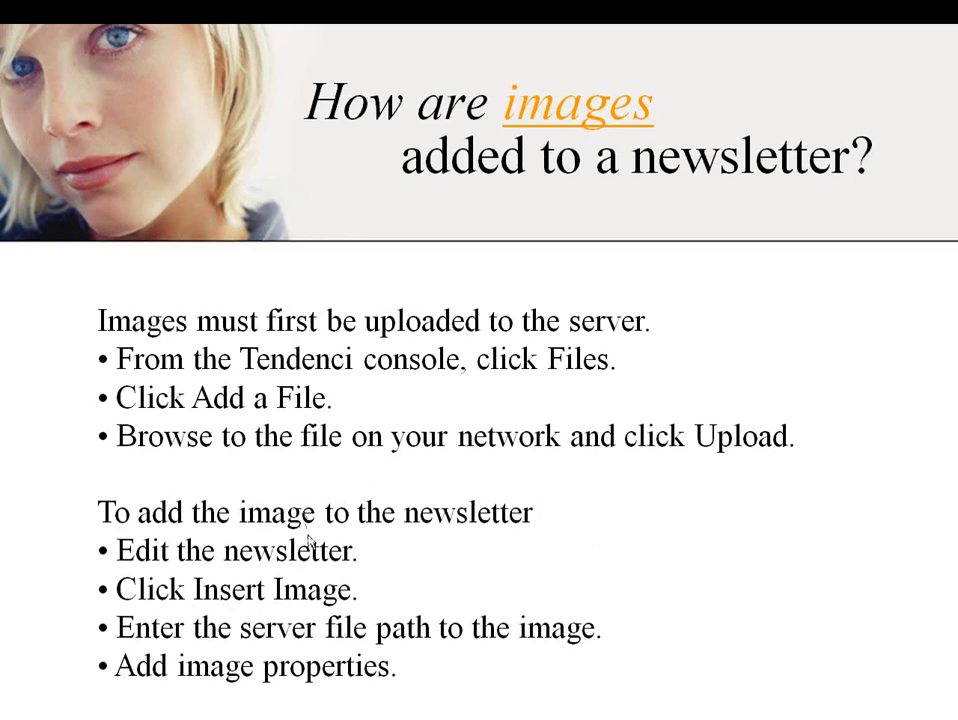
{"action": "left_click", "coordinate": [309, 541]}
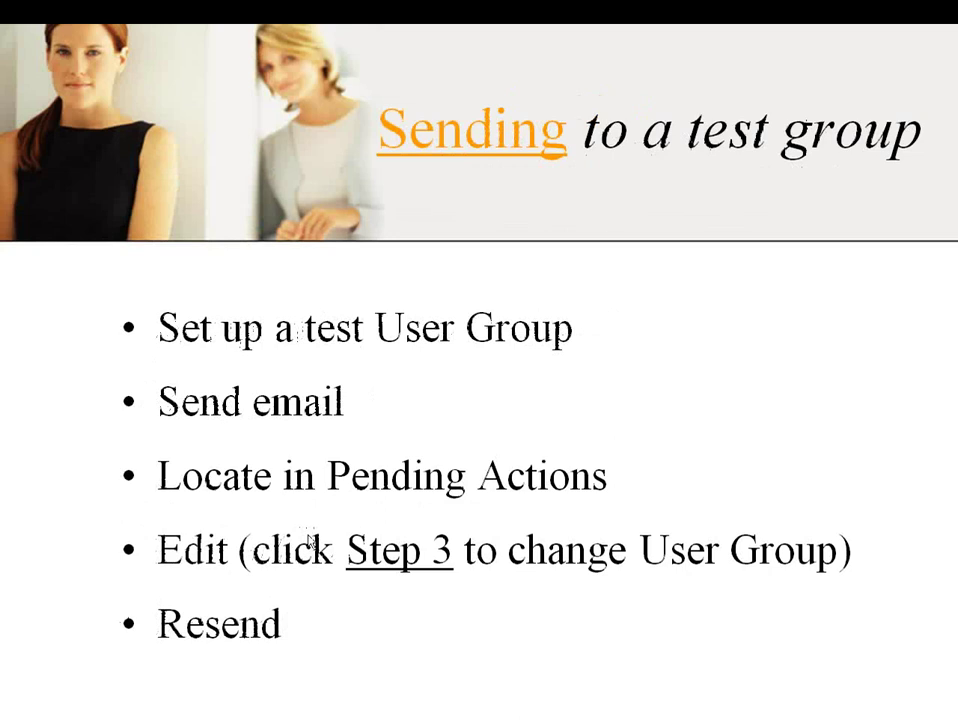
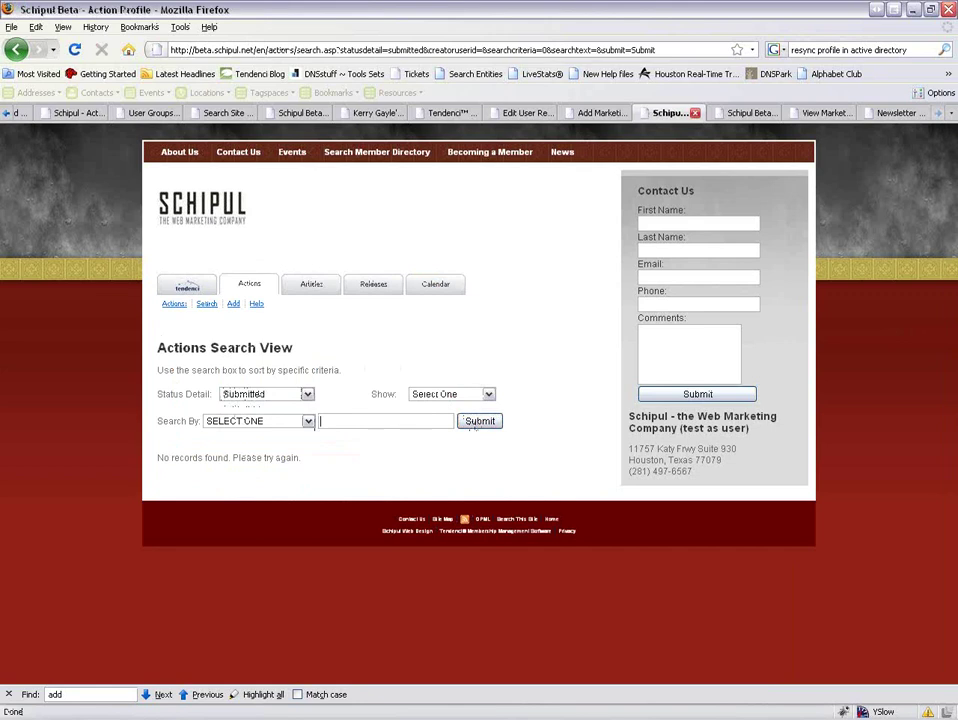
Switch the Status Detail filter from In Progress to Closed to list the 51 closed actions.
{"action": "left_click", "coordinate": [290, 433]}
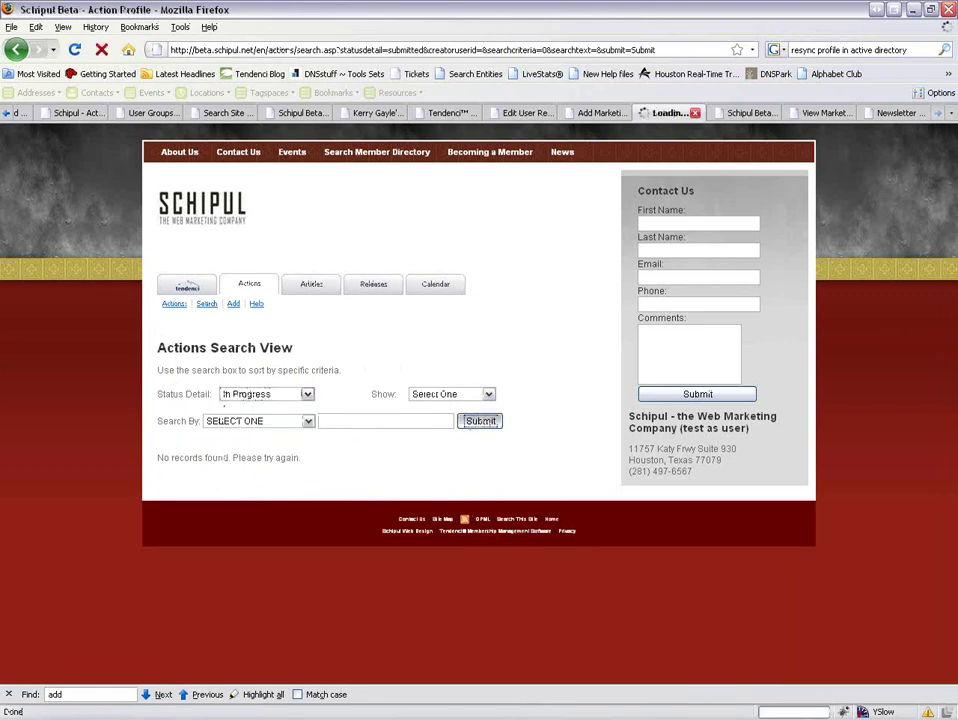
{"action": "left_click", "coordinate": [298, 396]}
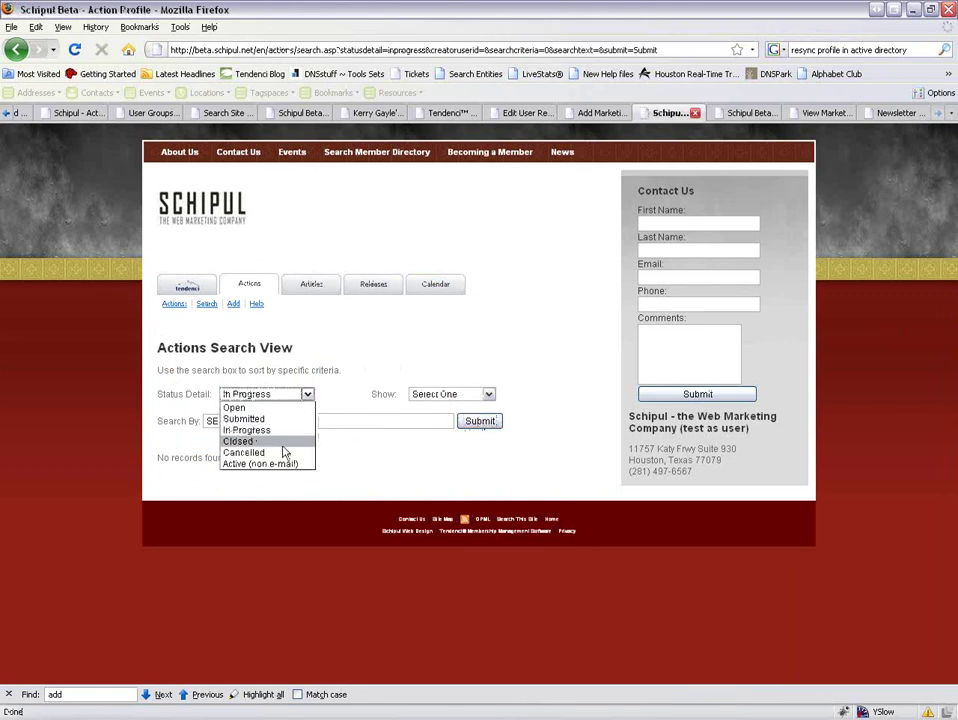
{"action": "left_click", "coordinate": [282, 446]}
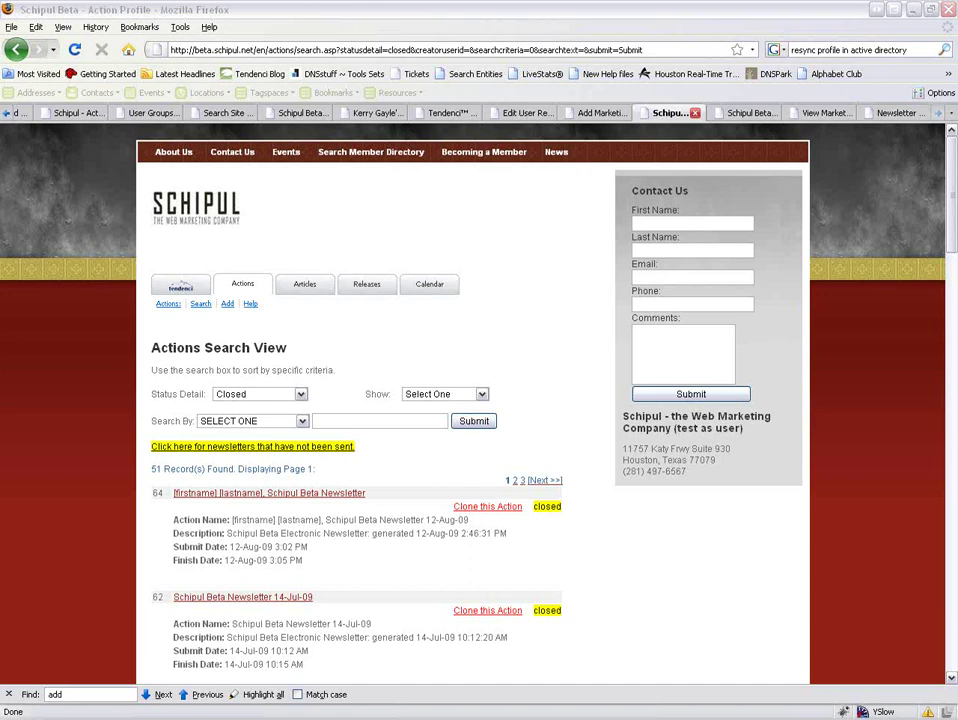
Review the received Schipul Beta Newsletter email in Outlook, inspecting its broken image placeholders.
{"action": "key", "text": "alt+Tab"}
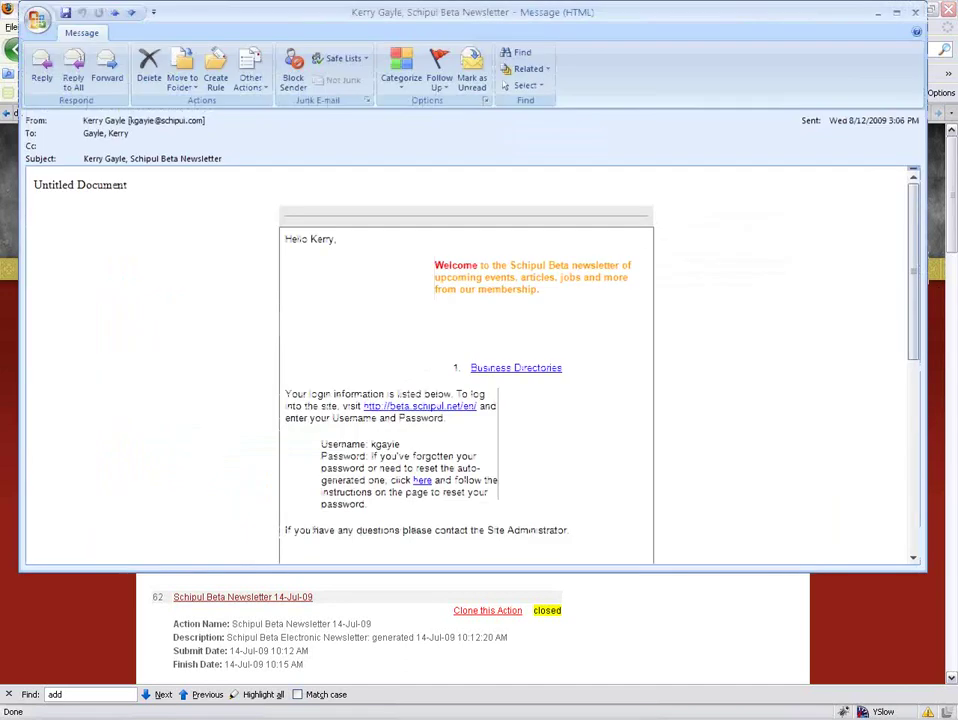
{"action": "scroll", "coordinate": [685, 291], "scroll_direction": "down", "scroll_amount": 3}
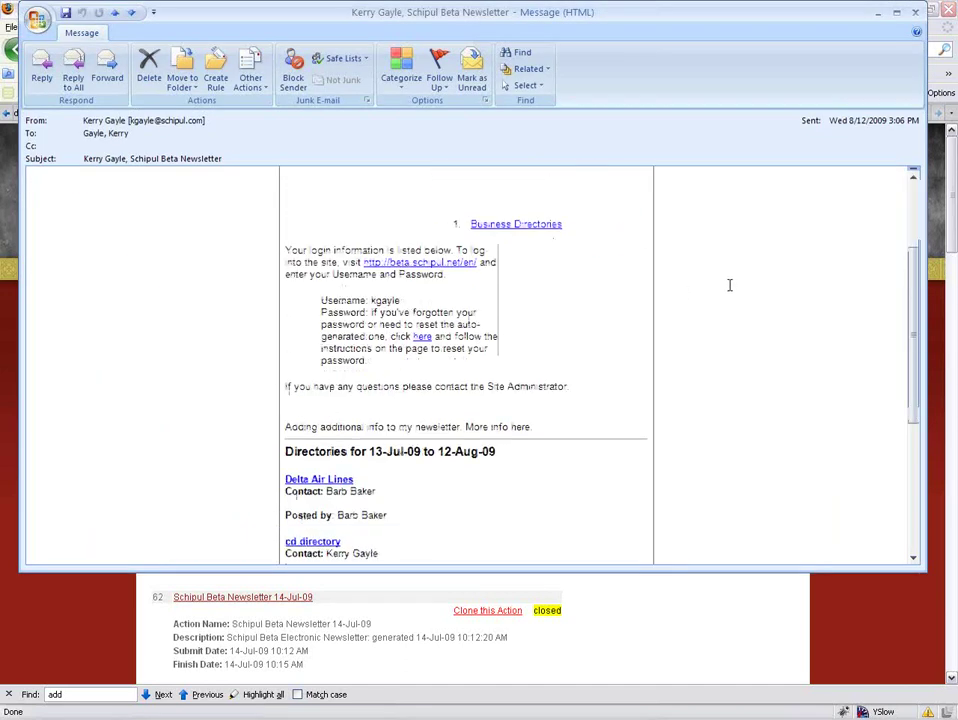
{"action": "scroll", "coordinate": [724, 274], "scroll_direction": "down", "scroll_amount": 2}
{"action": "scroll", "coordinate": [722, 274], "scroll_direction": "up", "scroll_amount": 3}
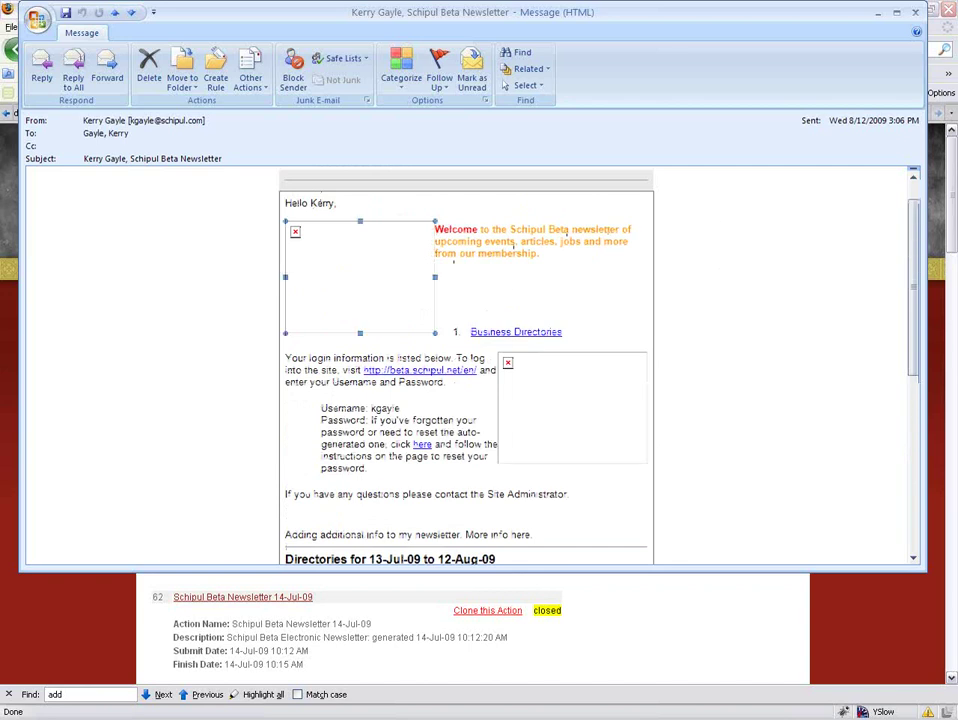
{"action": "right_click", "coordinate": [372, 286]}
{"action": "key", "text": "Escape"}
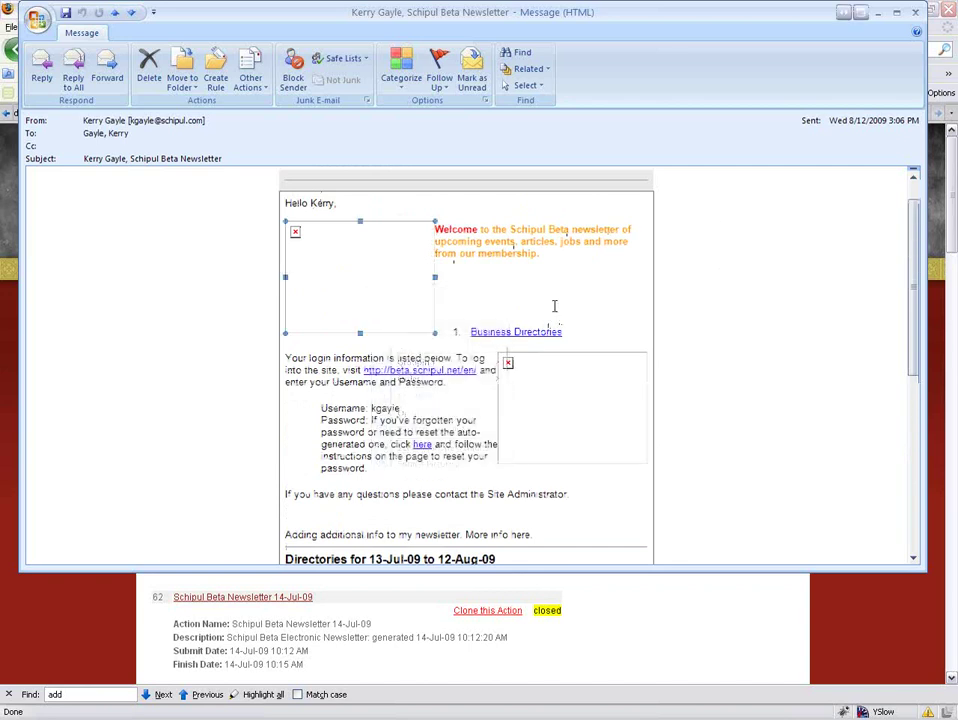
{"action": "scroll", "coordinate": [554, 308], "scroll_direction": "down", "scroll_amount": 1}
{"action": "scroll", "coordinate": [309, 463], "scroll_direction": "down", "scroll_amount": 1}
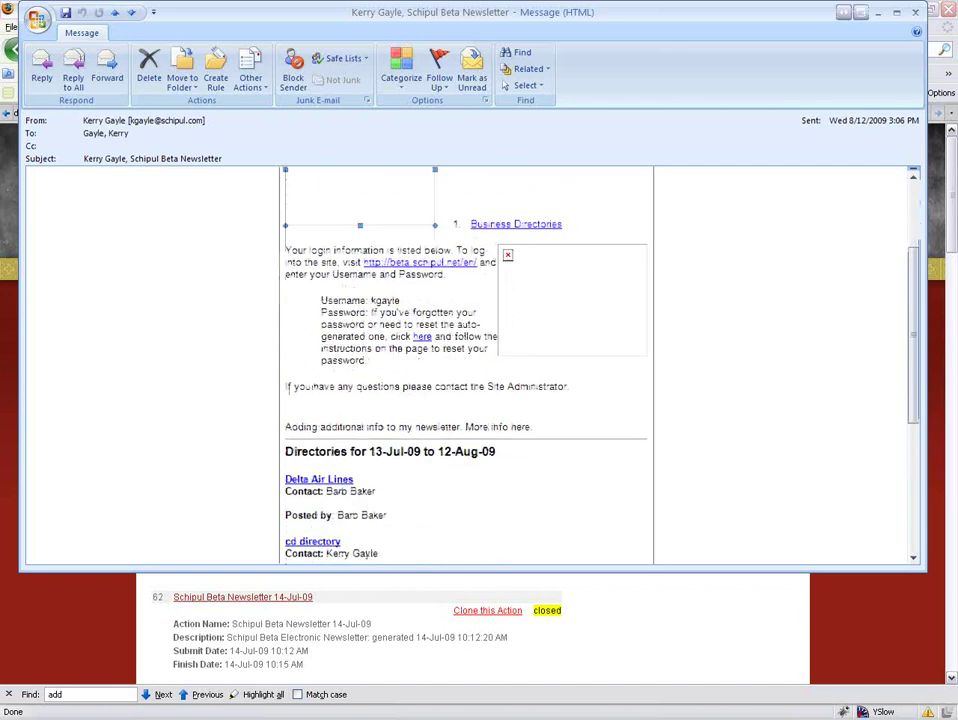
{"action": "left_click", "coordinate": [640, 300]}
{"action": "scroll", "coordinate": [649, 300], "scroll_direction": "down", "scroll_amount": 6}
{"action": "scroll", "coordinate": [649, 300], "scroll_direction": "up", "scroll_amount": 6}
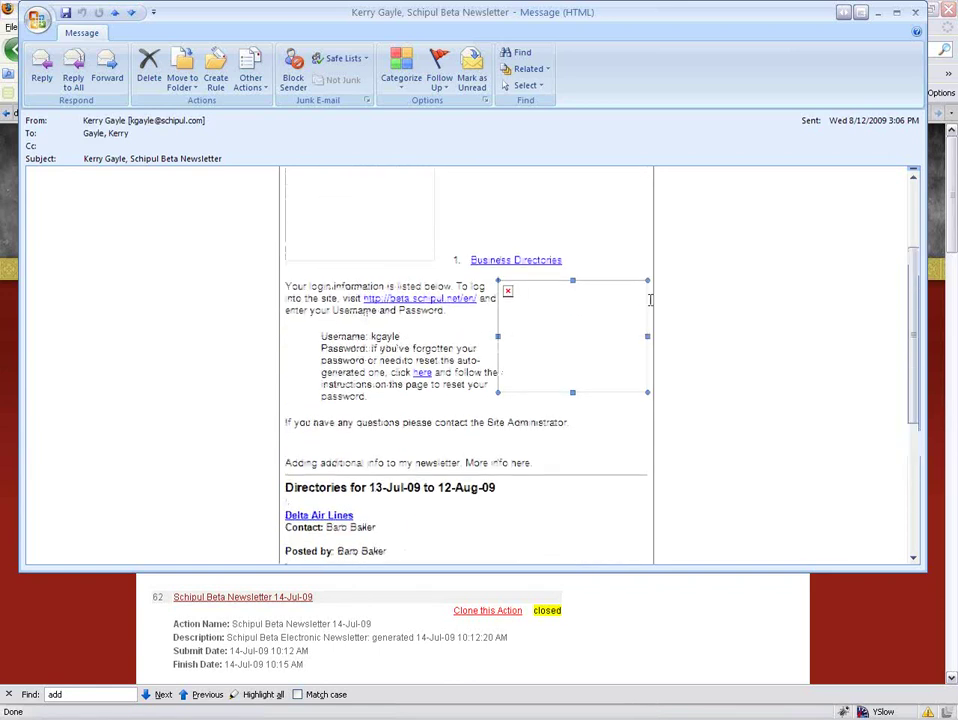
{"action": "scroll", "coordinate": [648, 300], "scroll_direction": "up", "scroll_amount": 4}
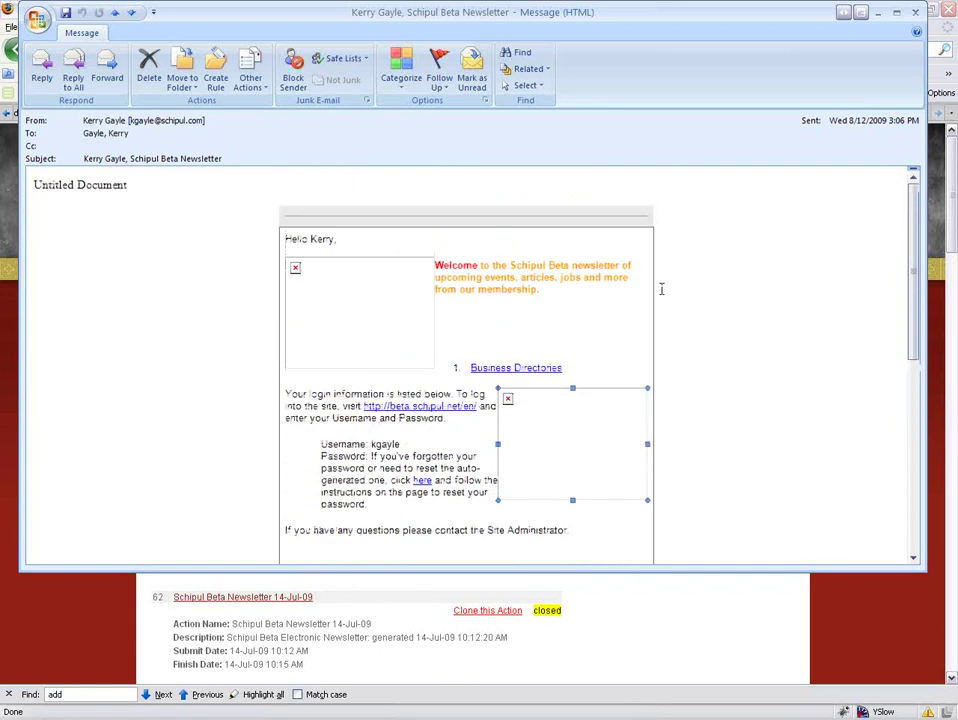
{"action": "scroll", "coordinate": [700, 292], "scroll_direction": "down", "scroll_amount": 1}
{"action": "scroll", "coordinate": [700, 292], "scroll_direction": "down", "scroll_amount": 1}
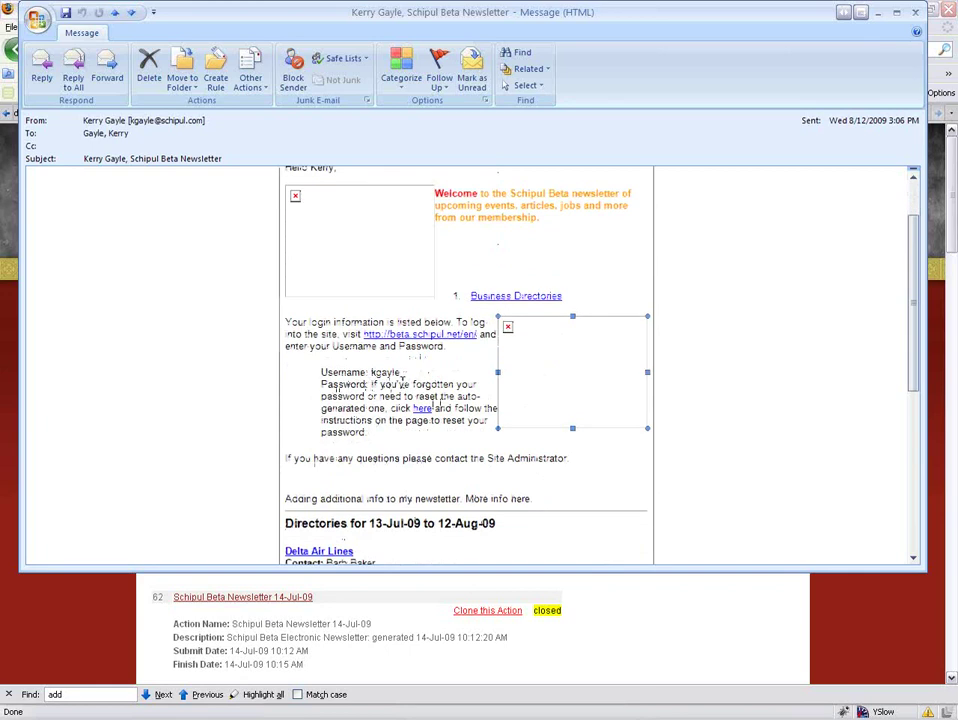
Follow the newsletter's password 'here' link, then unsubscribe from all site emails via 'follow this link'.
{"action": "left_click", "coordinate": [424, 409]}
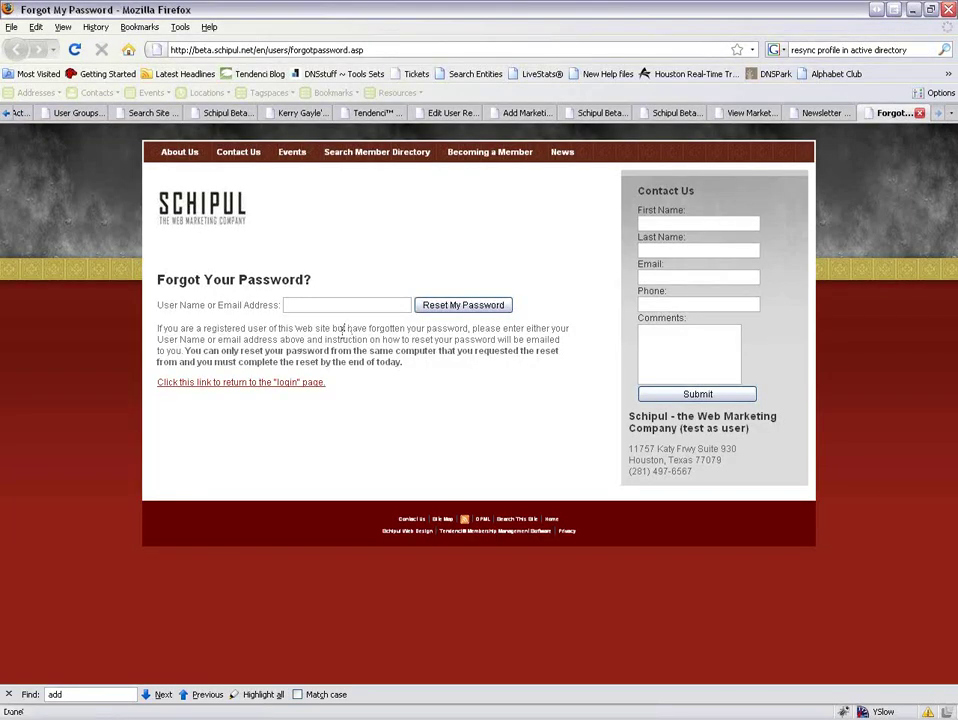
{"action": "key", "text": "alt+Tab"}
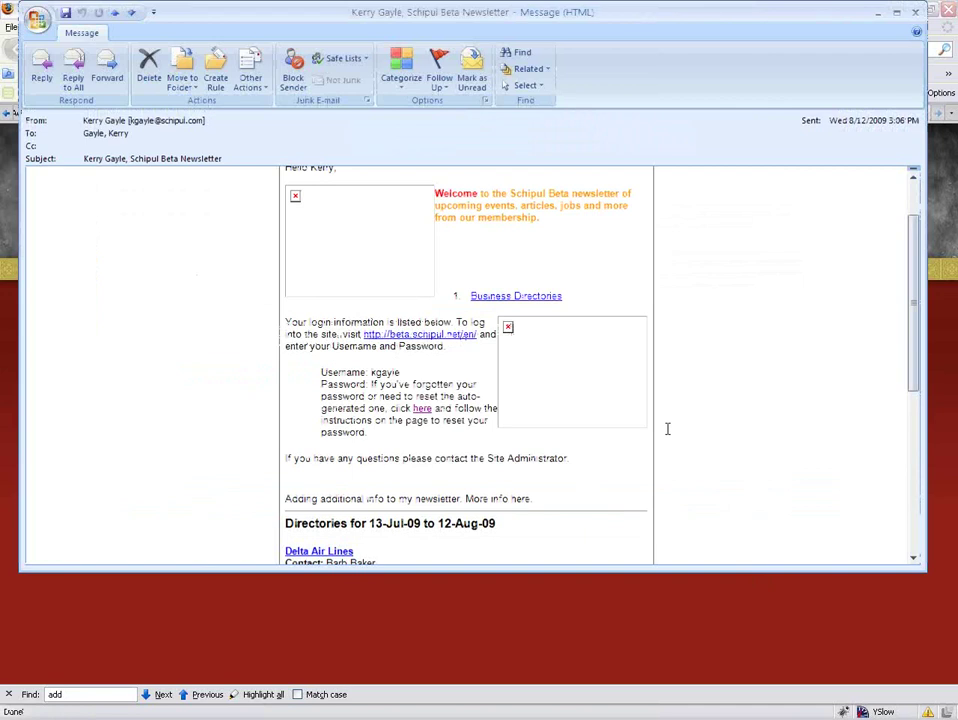
{"action": "scroll", "coordinate": [670, 425], "scroll_direction": "down", "scroll_amount": 6}
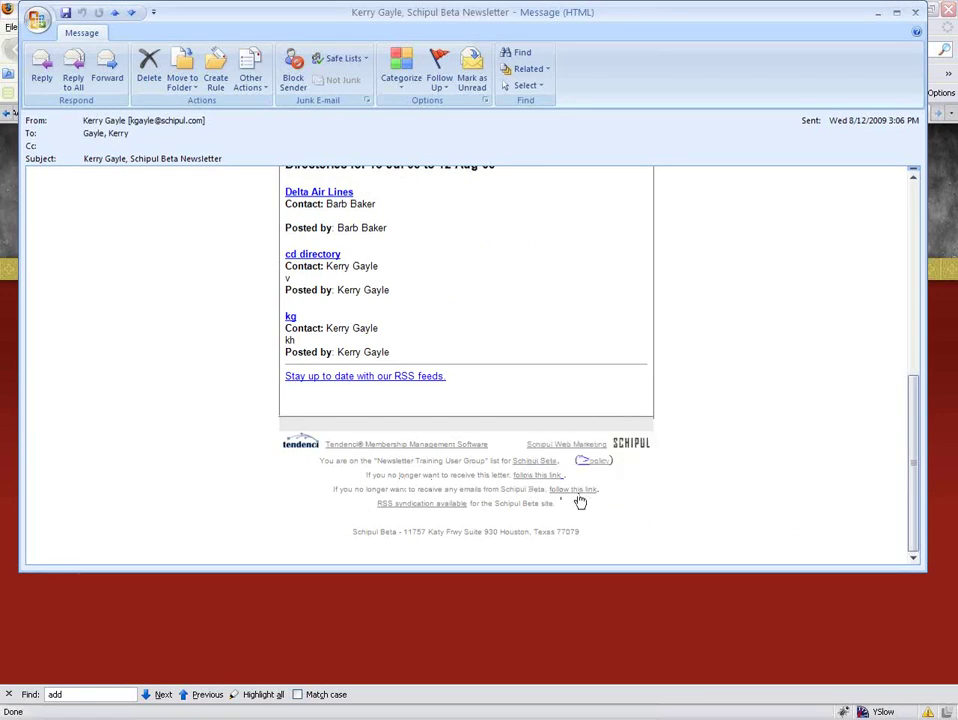
{"action": "left_click", "coordinate": [573, 489]}
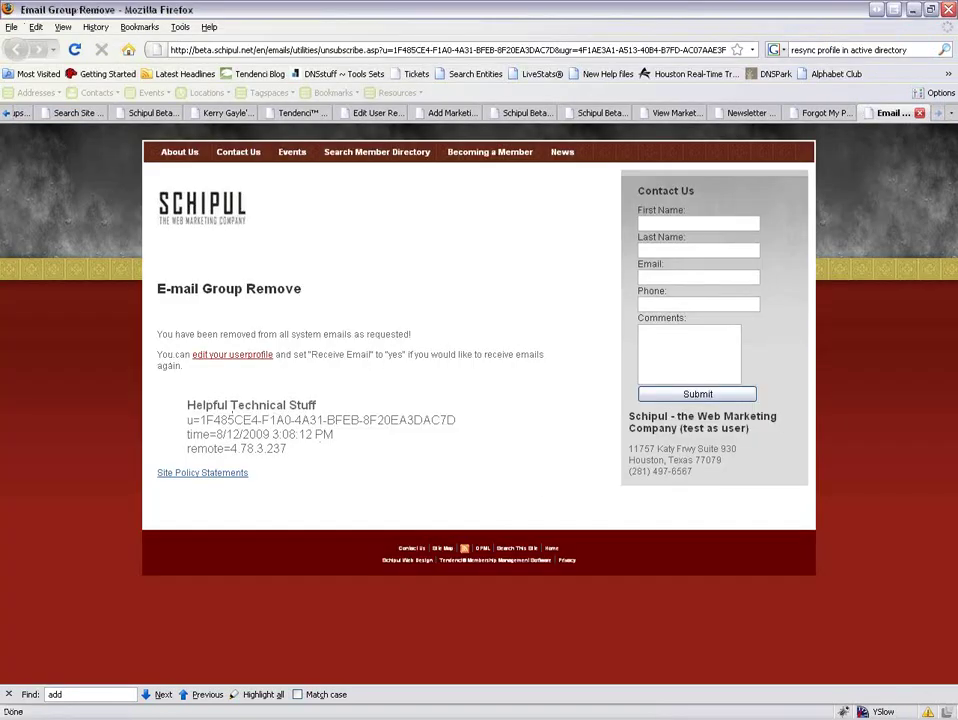
Confirm Receive Email shows No in the user profile, then go to the Tendenci User Home Page.
{"action": "left_click", "coordinate": [232, 356]}
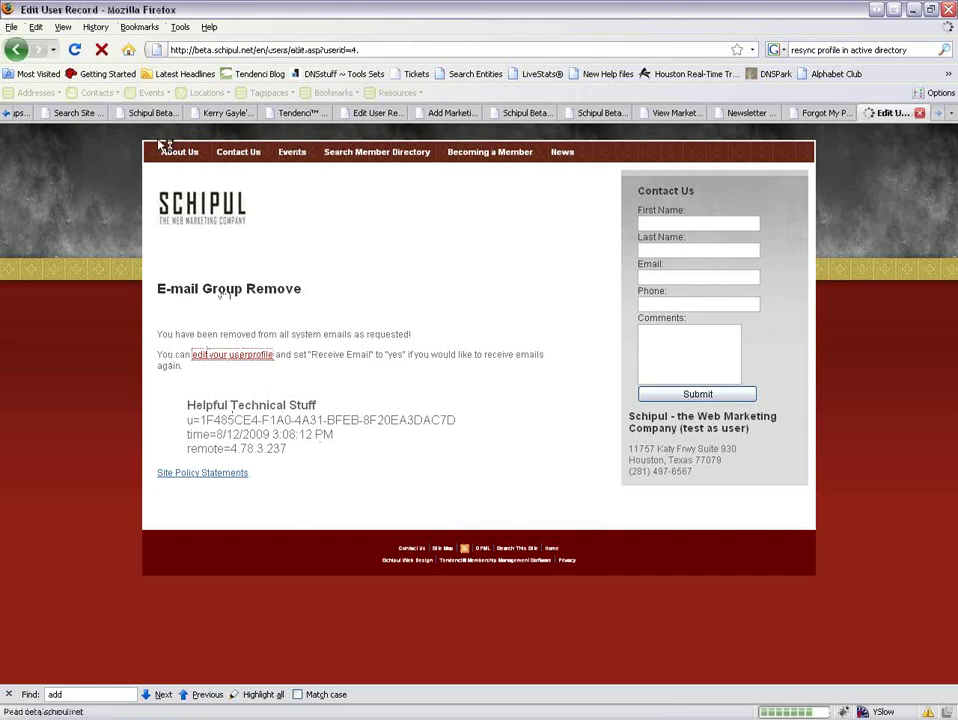
{"action": "scroll", "coordinate": [426, 363], "scroll_direction": "down", "scroll_amount": 7}
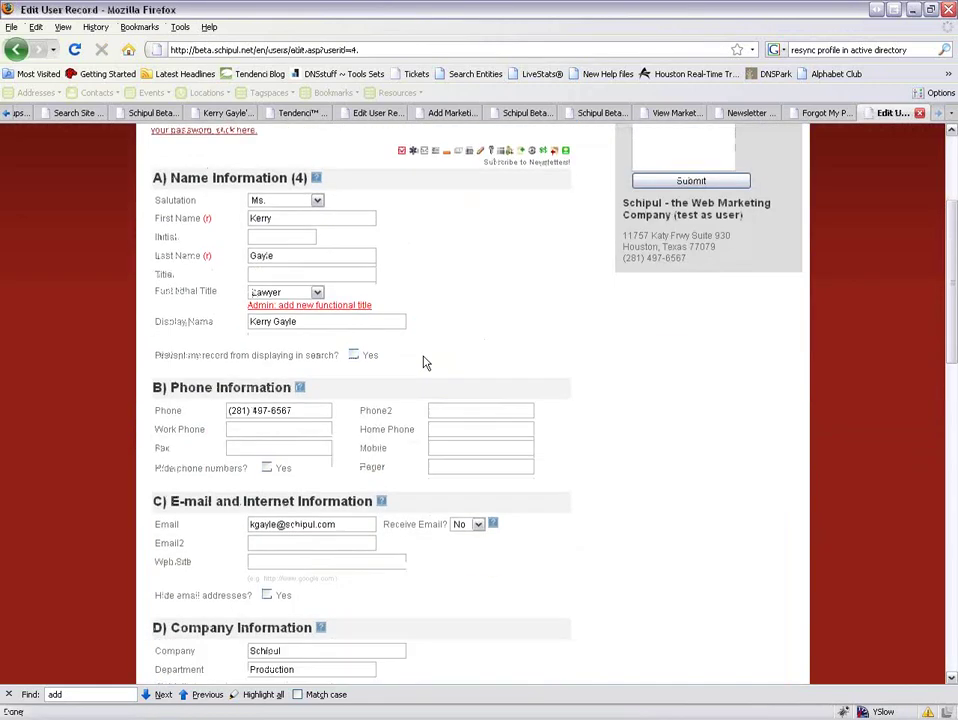
{"action": "scroll", "coordinate": [573, 368], "scroll_direction": "up", "scroll_amount": 5}
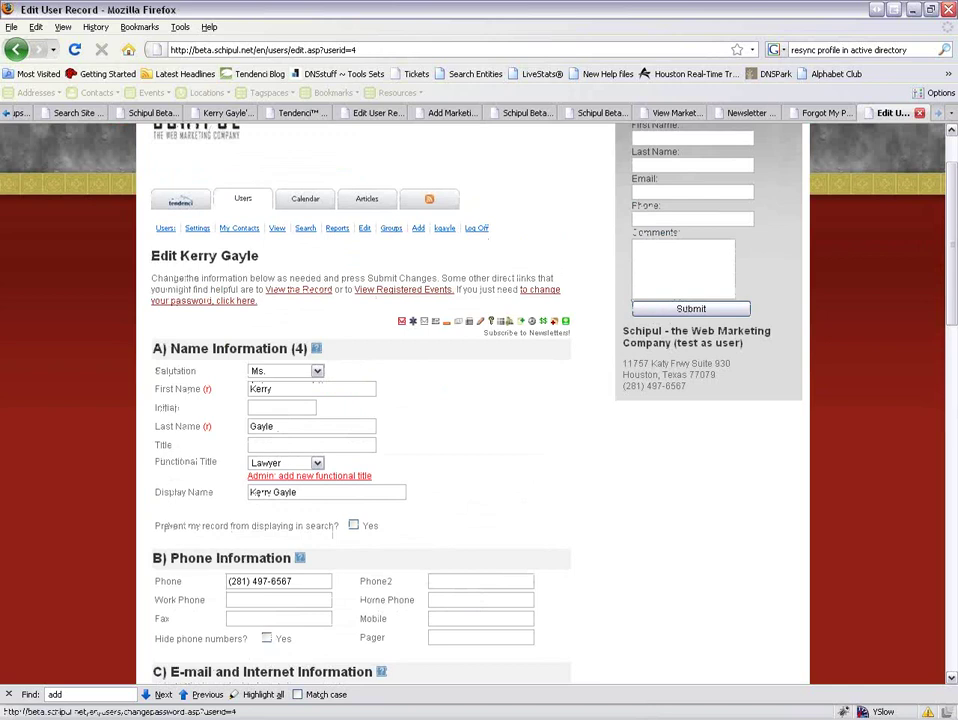
{"action": "left_click", "coordinate": [180, 202]}
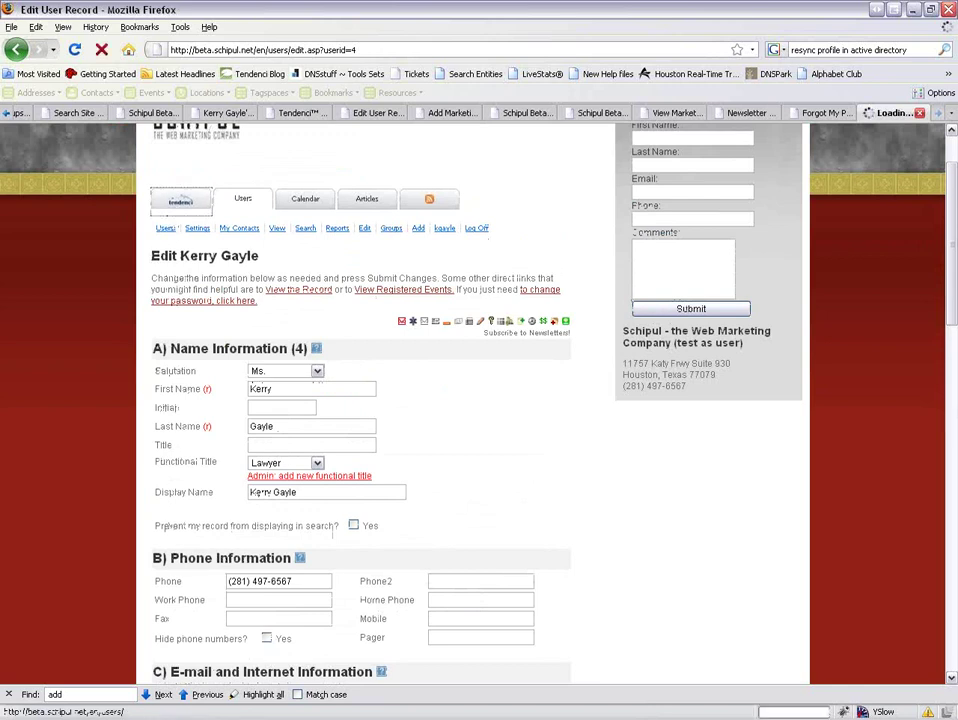
{"action": "scroll", "coordinate": [343, 392], "scroll_direction": "down", "scroll_amount": 3}
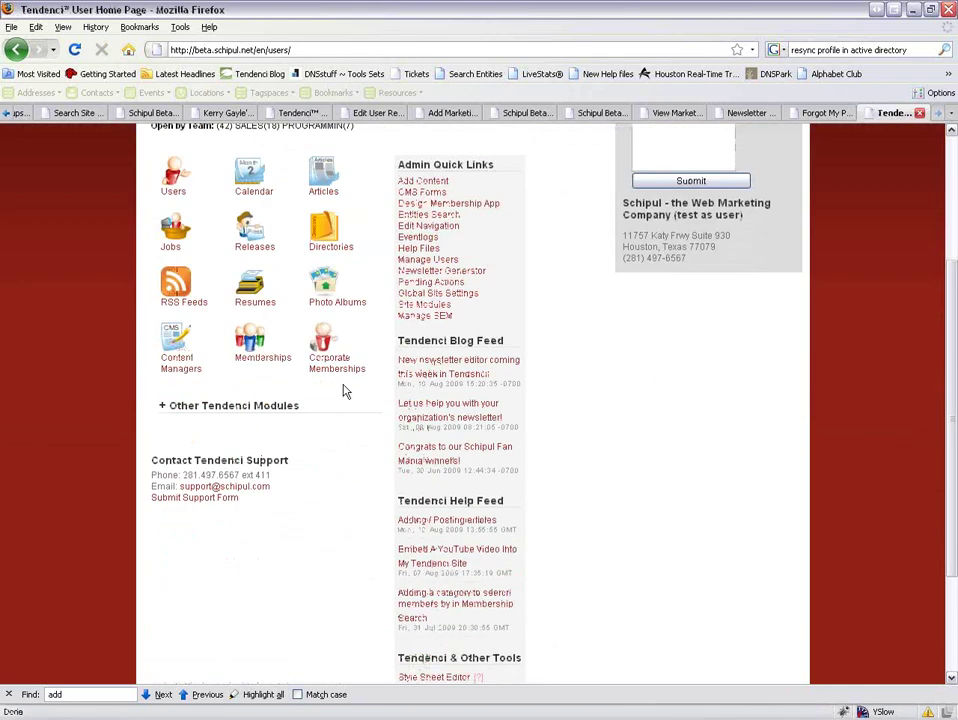
Open User Groups under Other Tendenci Modules and view the Newsletter Training Group's member listing.
{"action": "left_click", "coordinate": [258, 412]}
{"action": "scroll", "coordinate": [259, 417], "scroll_direction": "down", "scroll_amount": 3}
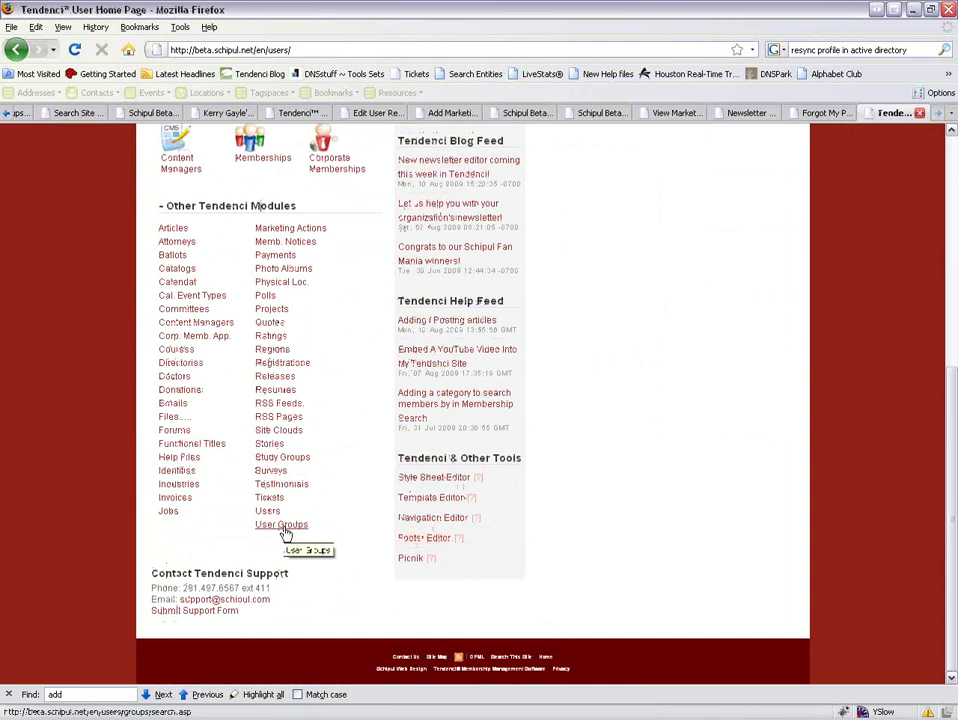
{"action": "left_click", "coordinate": [284, 527]}
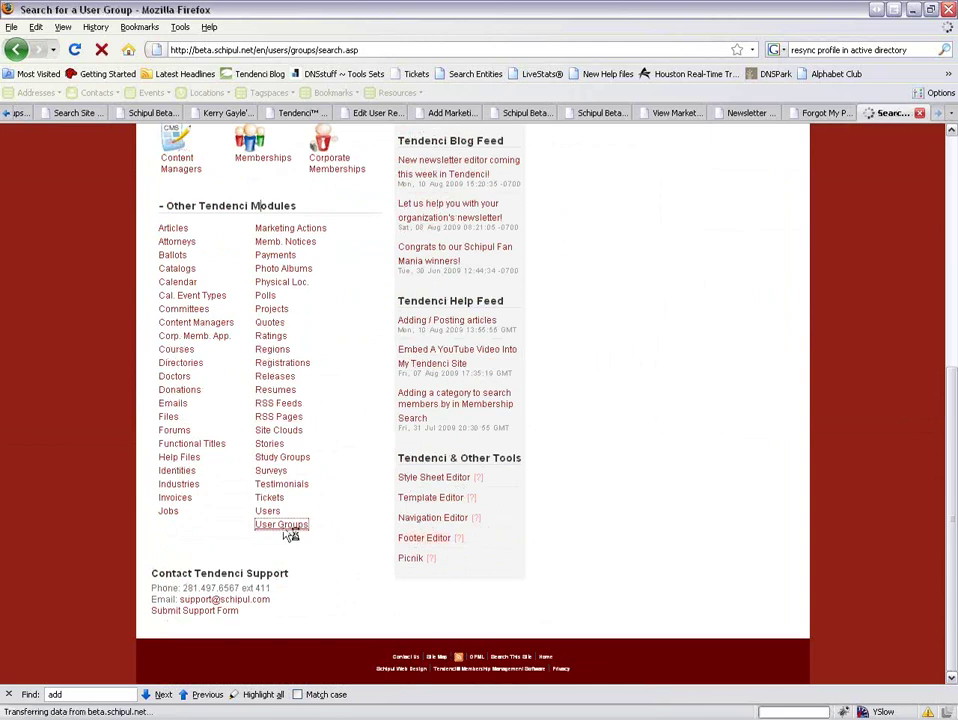
{"action": "scroll", "coordinate": [323, 513], "scroll_direction": "down", "scroll_amount": 5}
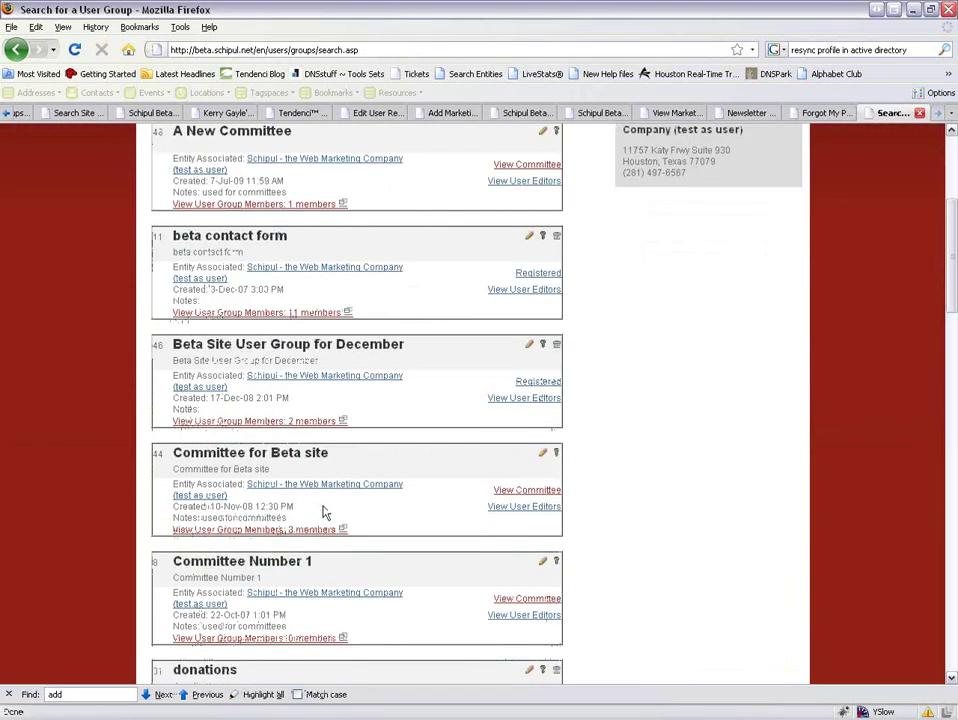
{"action": "scroll", "coordinate": [323, 513], "scroll_direction": "down", "scroll_amount": 13}
{"action": "scroll", "coordinate": [326, 510], "scroll_direction": "down", "scroll_amount": 4}
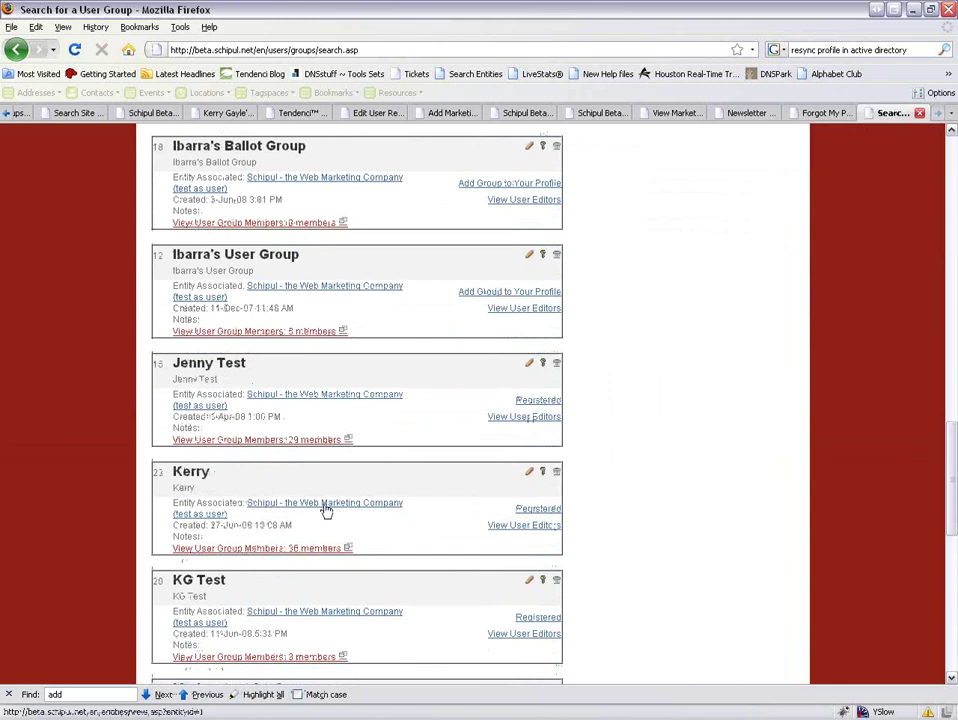
{"action": "scroll", "coordinate": [326, 510], "scroll_direction": "down", "scroll_amount": 3}
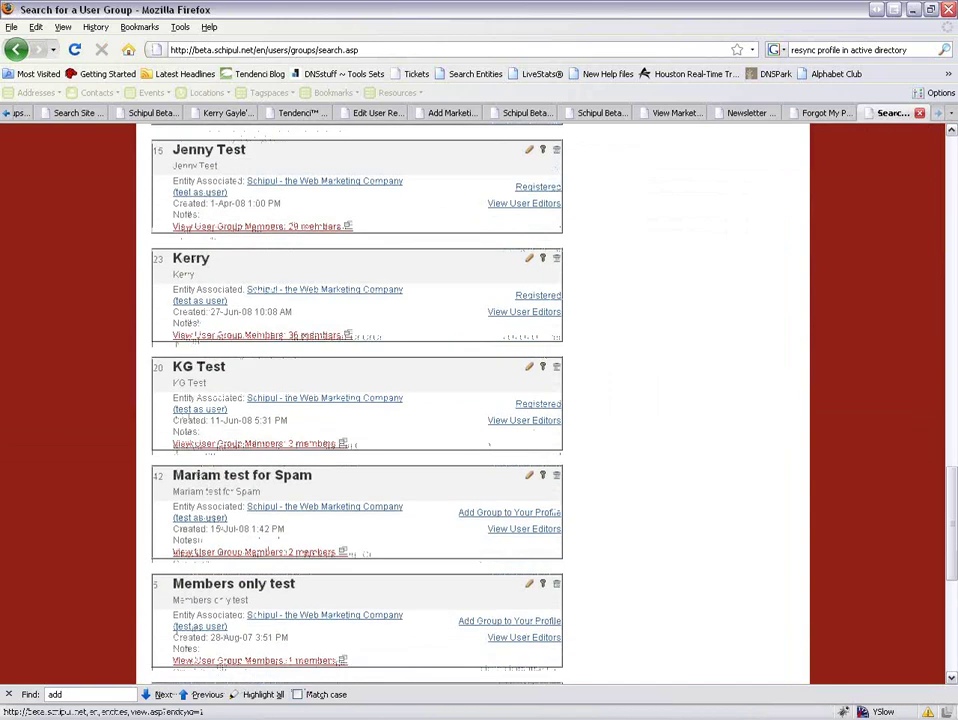
{"action": "scroll", "coordinate": [326, 510], "scroll_direction": "down", "scroll_amount": 6}
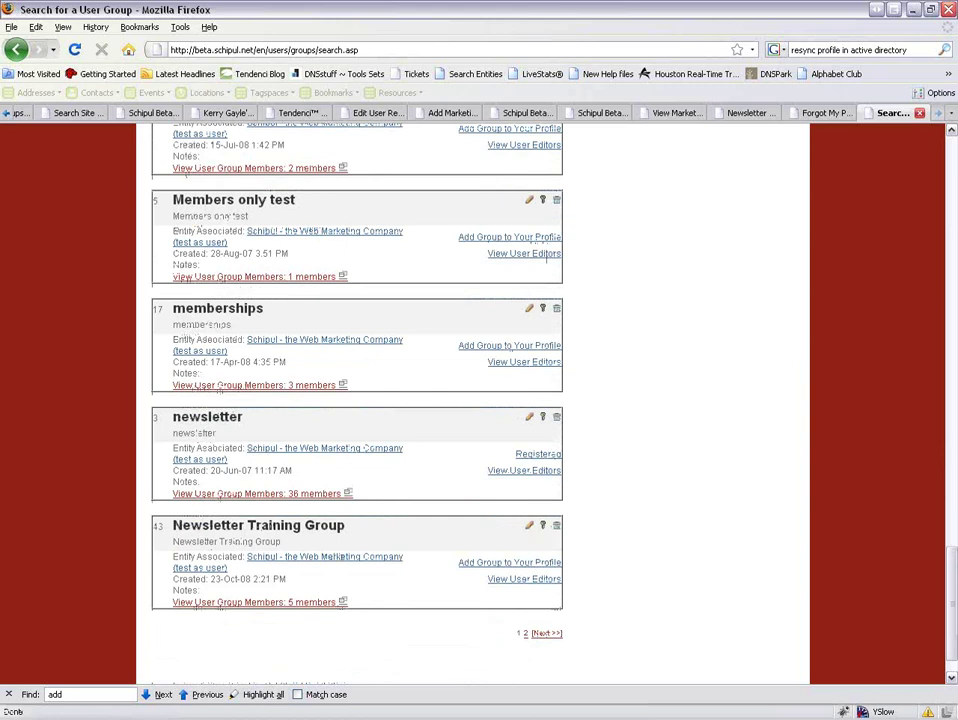
{"action": "left_click", "coordinate": [330, 527]}
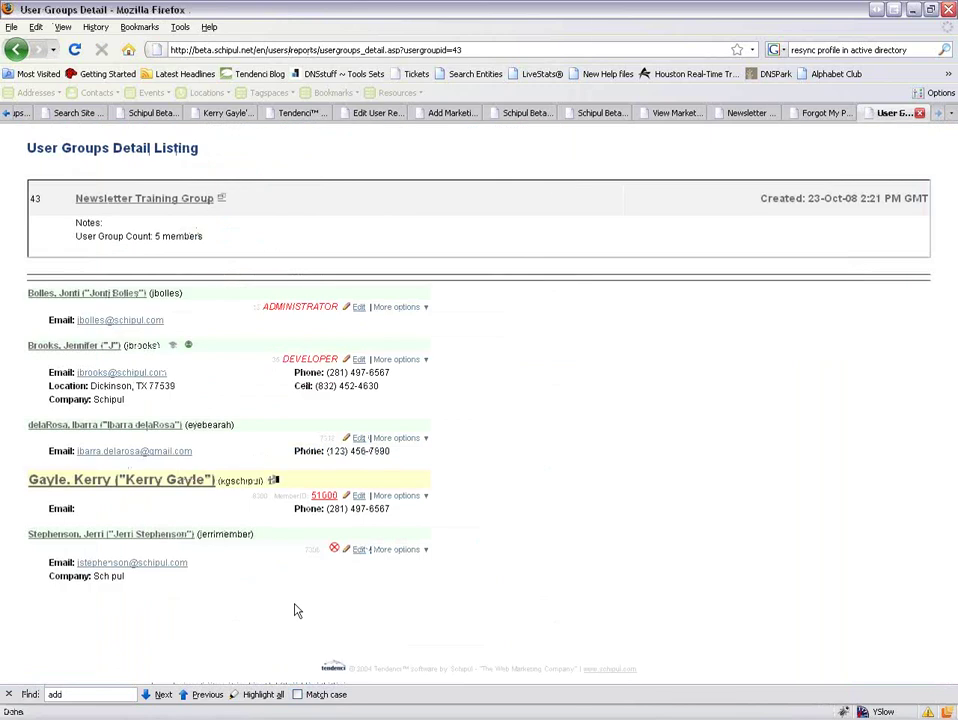
Return to the user groups list and open the 4-member Newsletter Training User Group from page 2.
{"action": "left_click", "coordinate": [15, 49]}
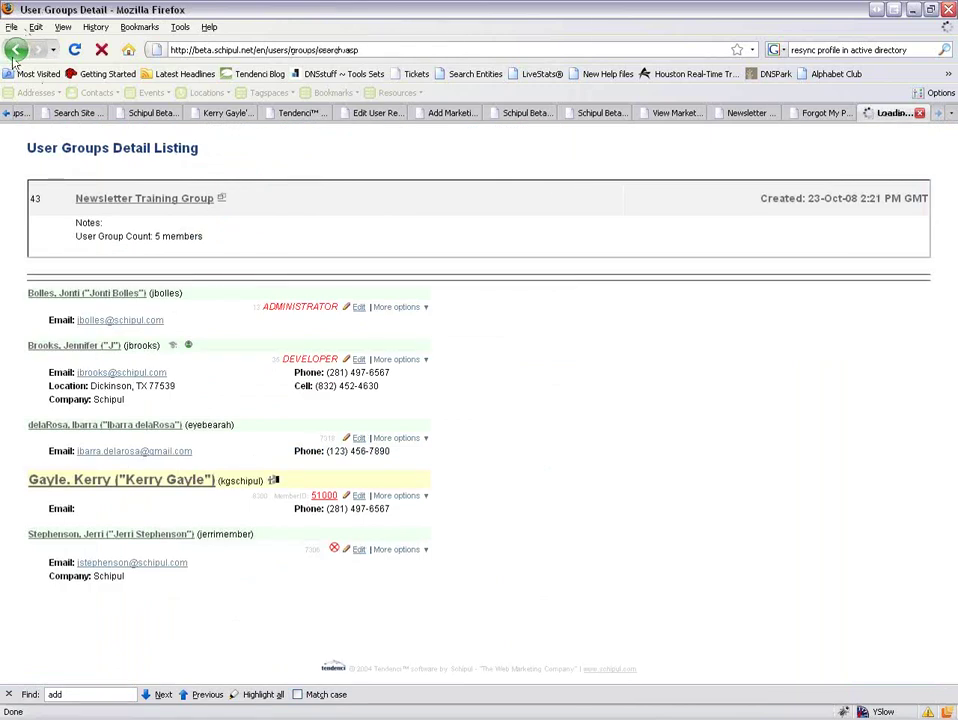
{"action": "left_click", "coordinate": [525, 634]}
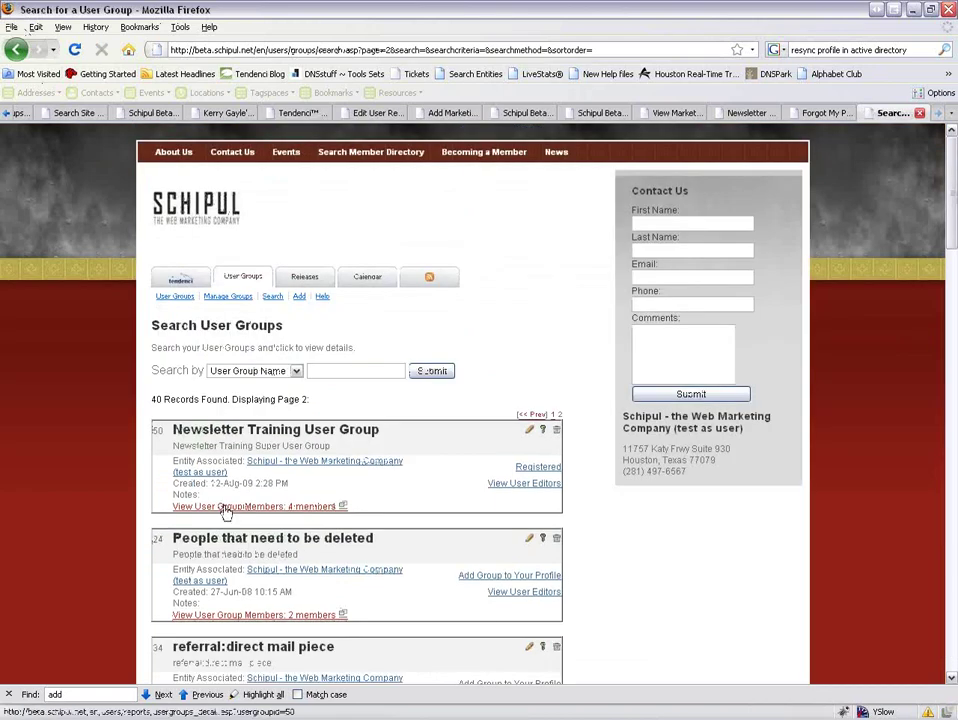
{"action": "left_click", "coordinate": [226, 507]}
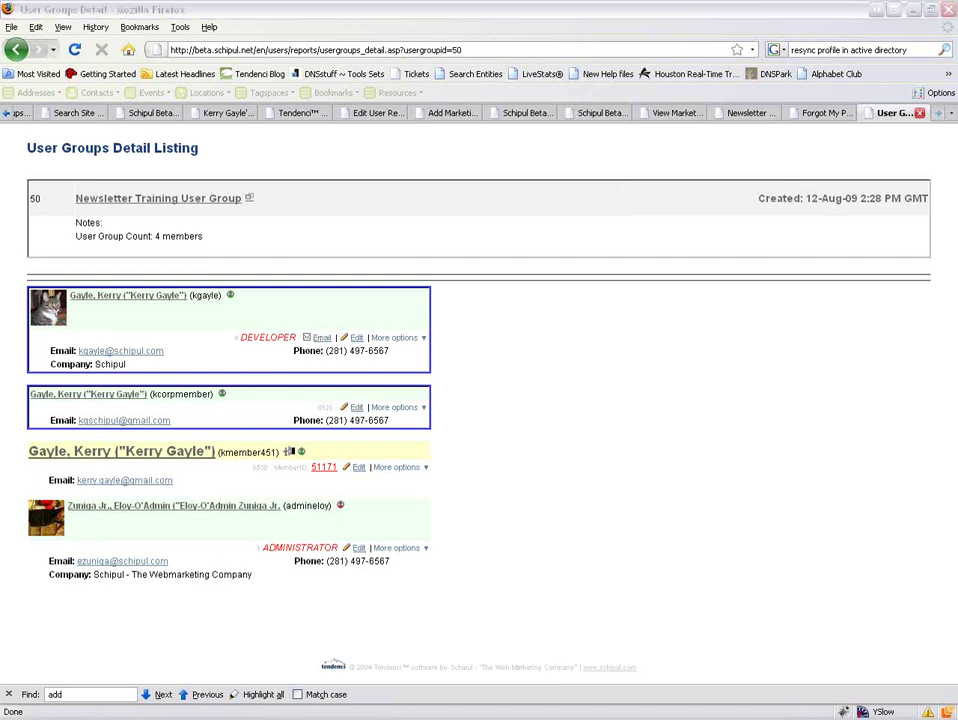
Move from the Sending Email slide to the 'Newsletter Submission Recap for Schipul Beta Newsletter' message in Outlook.
{"action": "key", "text": "alt+Tab"}
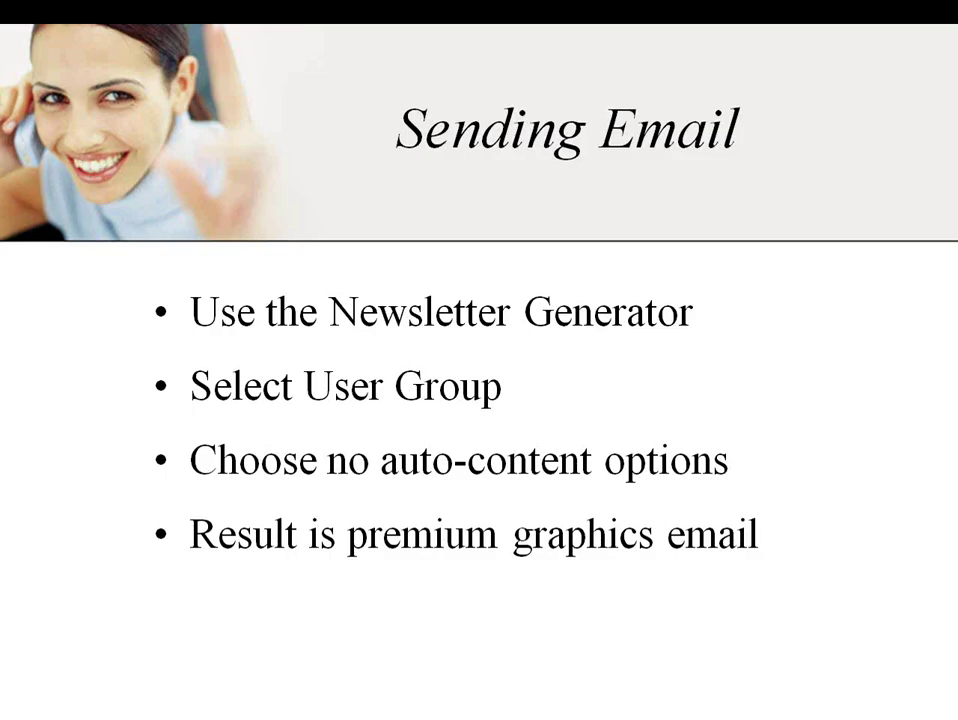
{"action": "key", "text": "alt+Tab"}
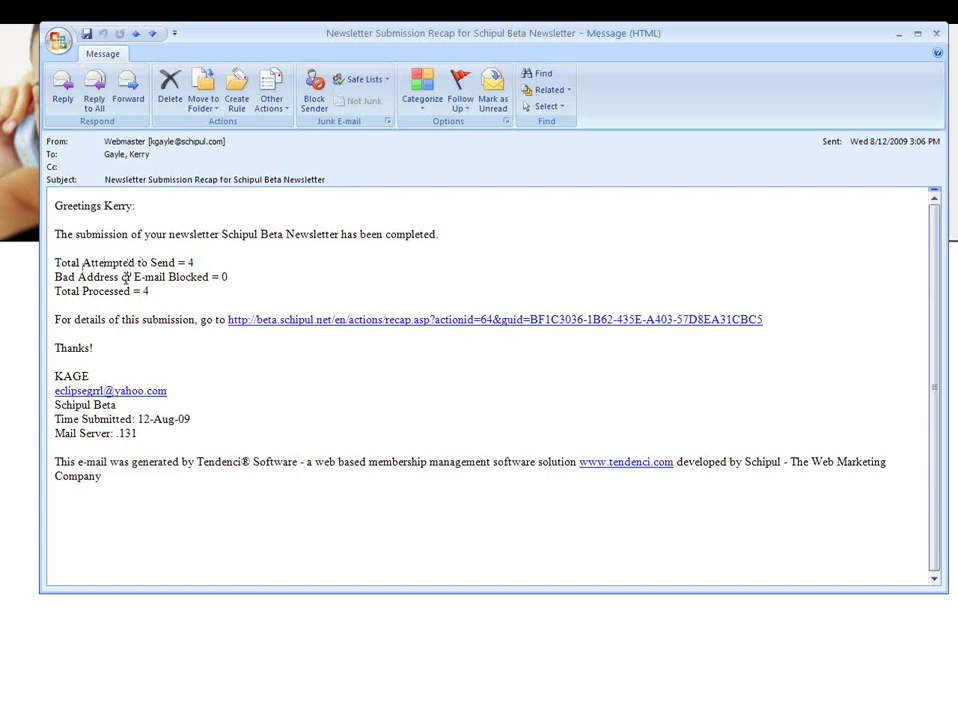
Open the recap.asp link to view the online submission recap listing 4 recipients.
{"action": "left_click", "coordinate": [329, 320]}
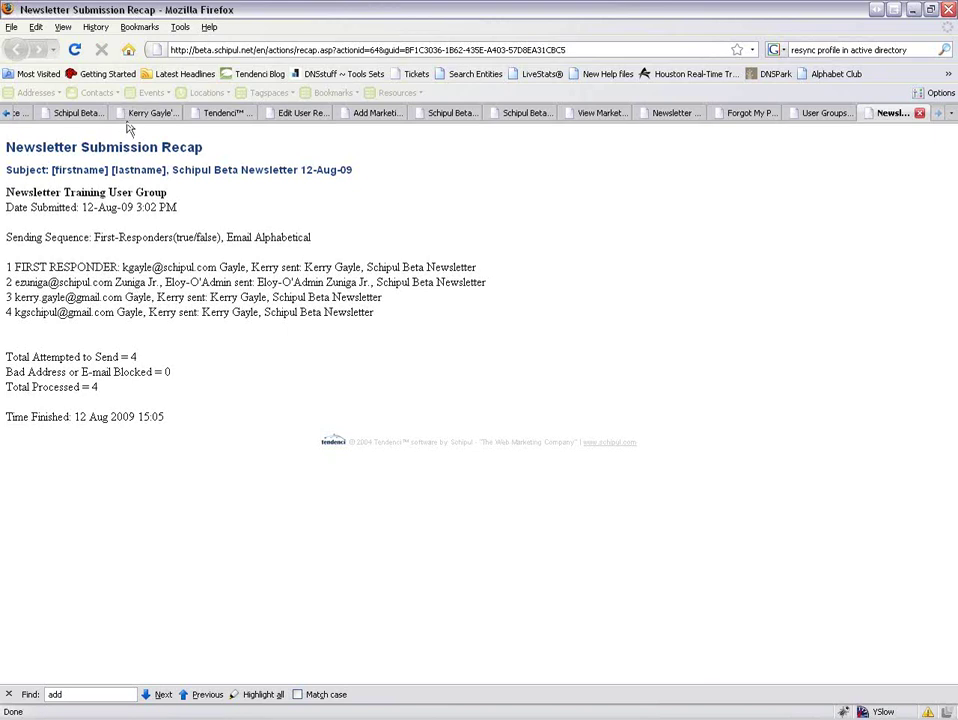
Switch to the Edit User Record tab and go to the User Home Page dashboard.
{"action": "left_click", "coordinate": [301, 118]}
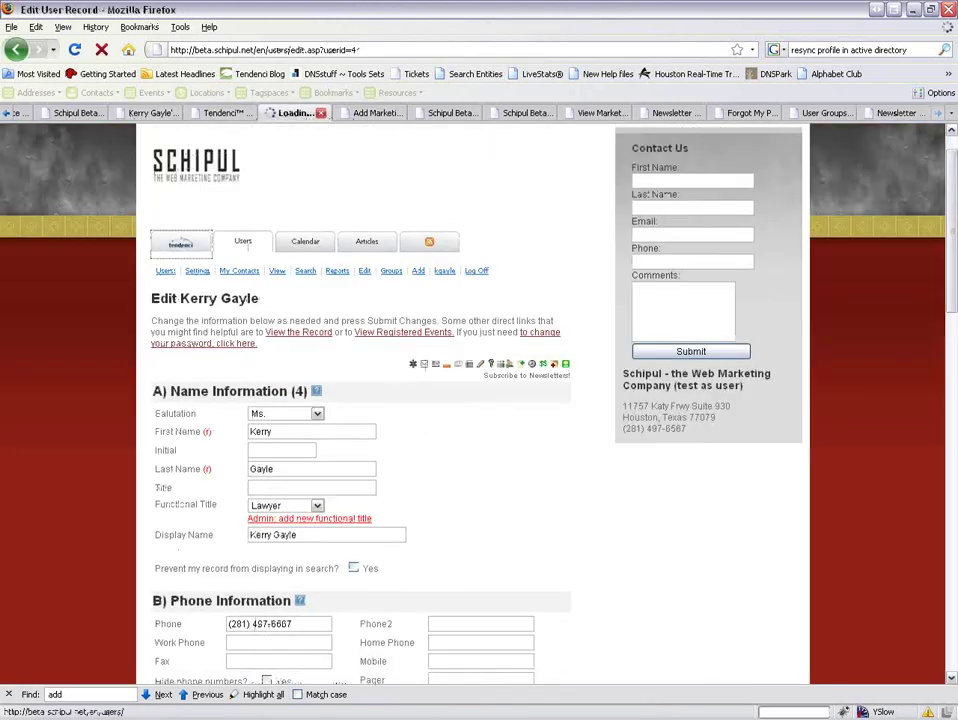
{"action": "left_click", "coordinate": [243, 241]}
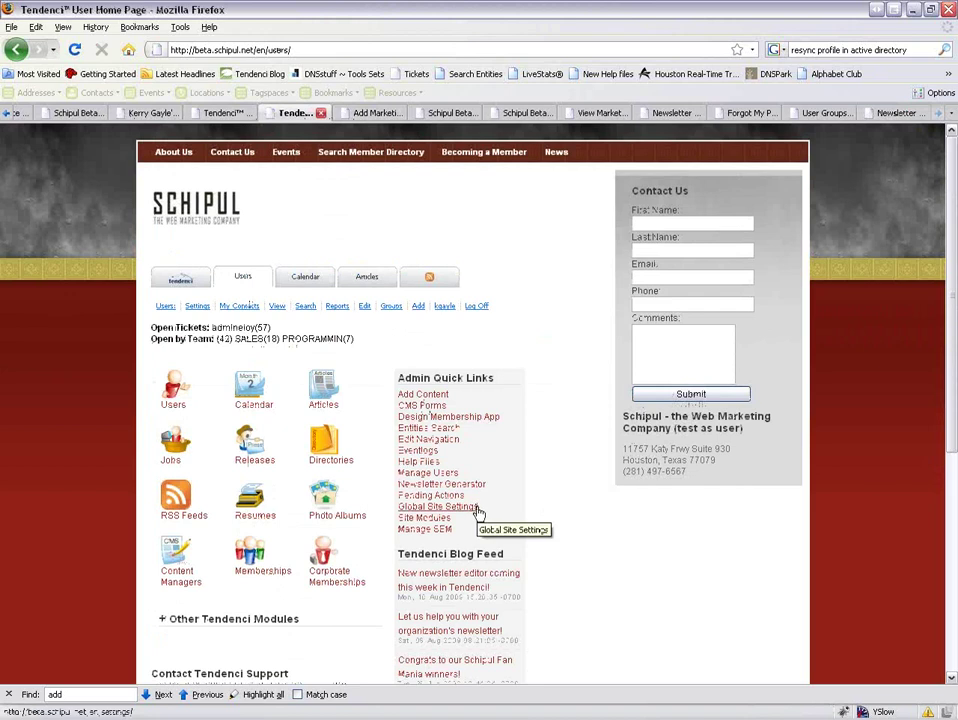
Generate a NEWSLETTER-template newsletter for Newsletter Training User Group without module content and open its email.
{"action": "left_click", "coordinate": [439, 488]}
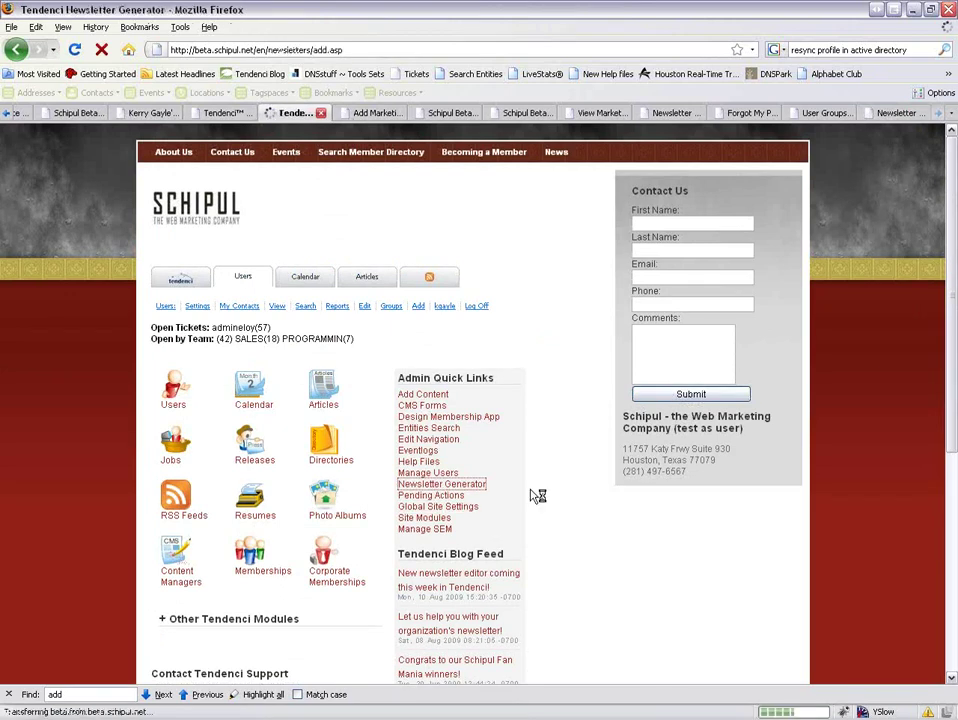
{"action": "scroll", "coordinate": [538, 496], "scroll_direction": "down", "scroll_amount": 4}
{"action": "scroll", "coordinate": [513, 485], "scroll_direction": "down", "scroll_amount": 1}
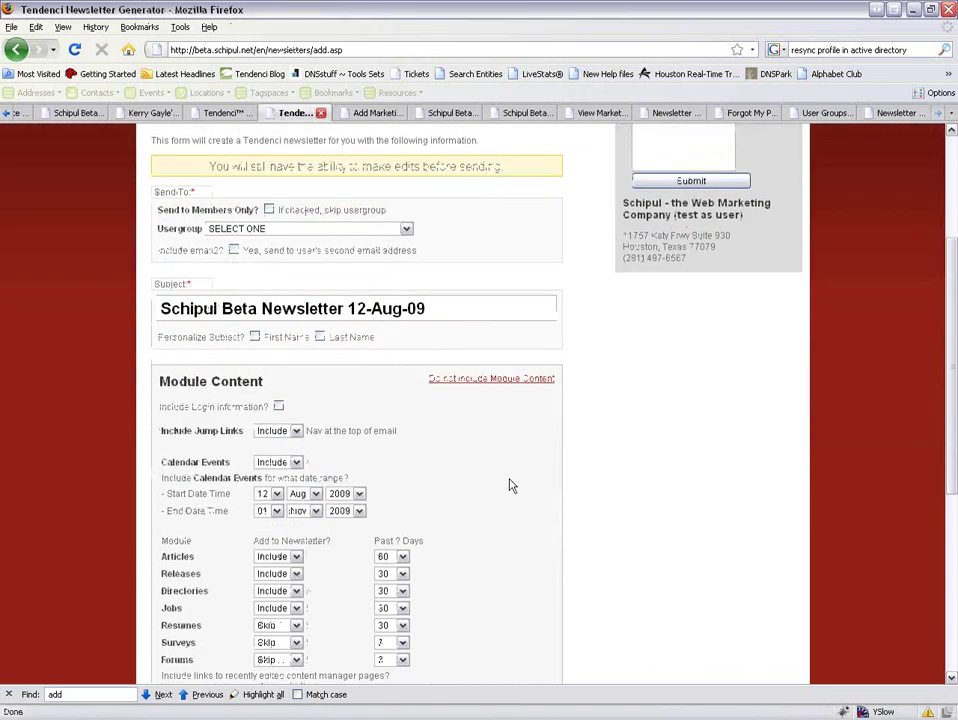
{"action": "left_click", "coordinate": [440, 384]}
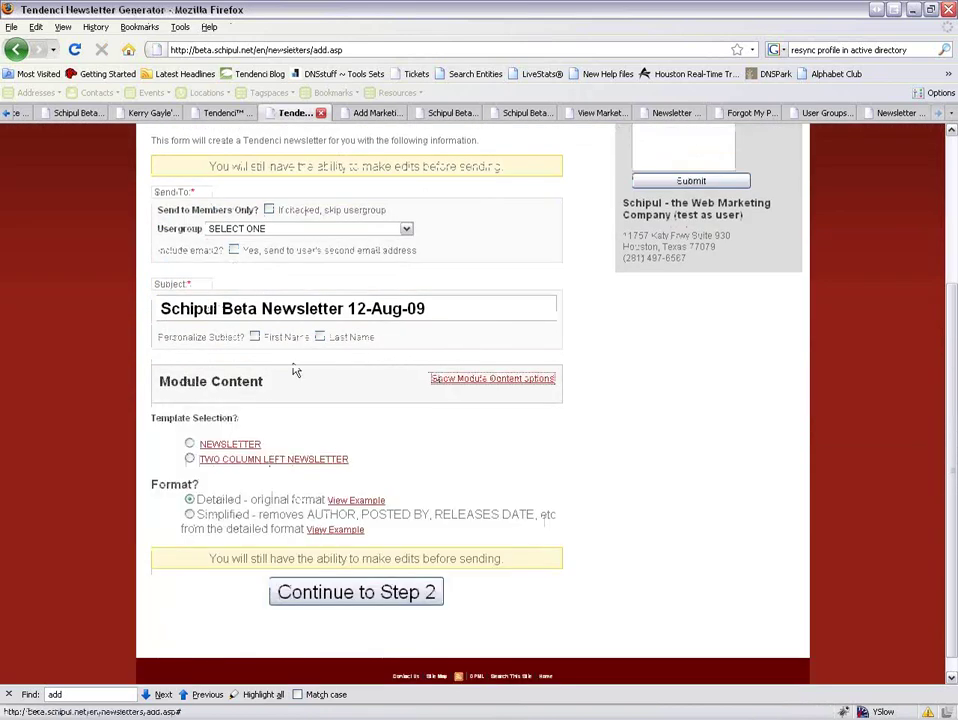
{"action": "left_click", "coordinate": [268, 229]}
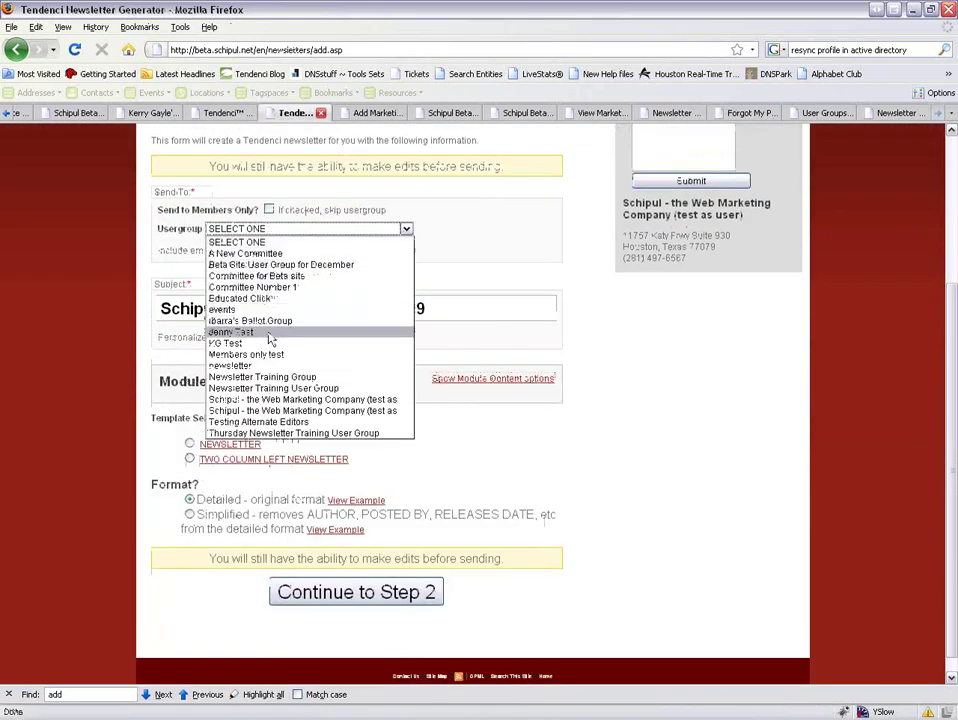
{"action": "left_click", "coordinate": [351, 392]}
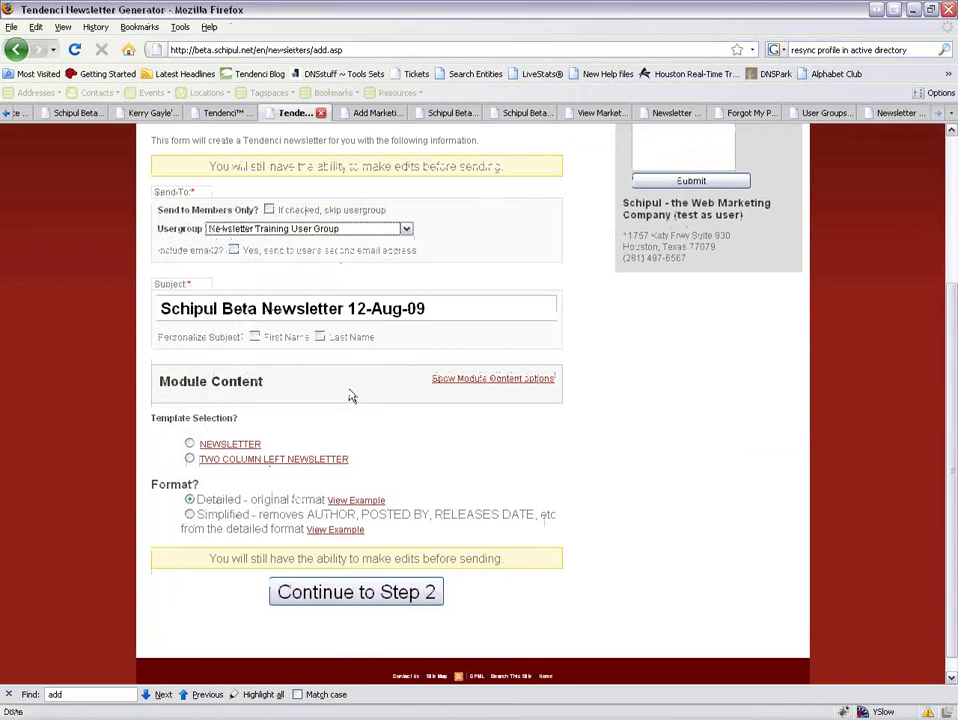
{"action": "left_click", "coordinate": [190, 444]}
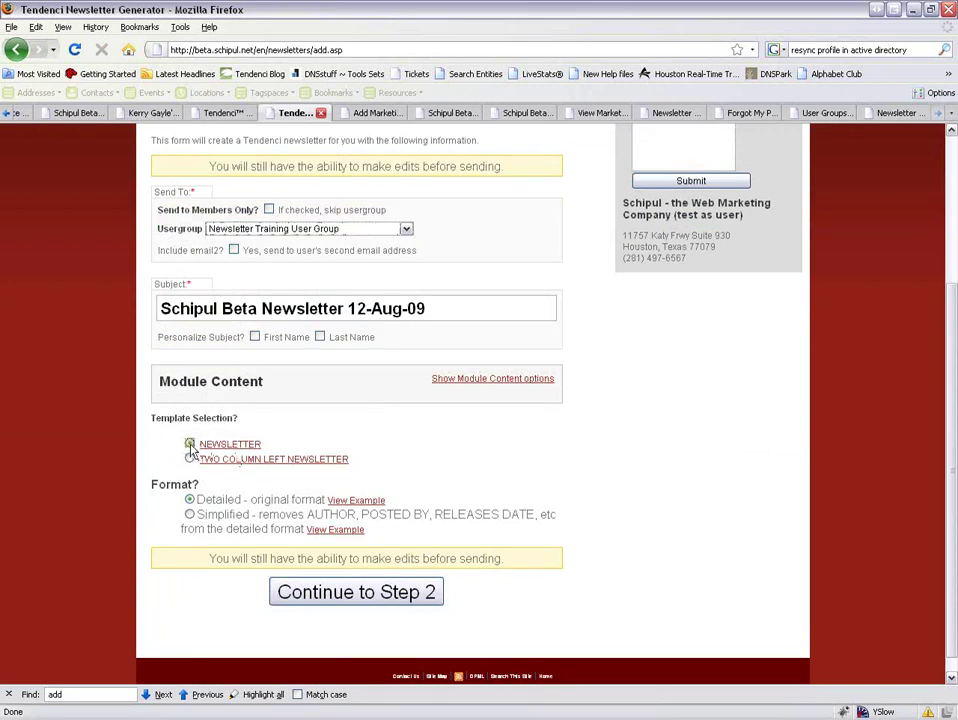
{"action": "left_click", "coordinate": [355, 600]}
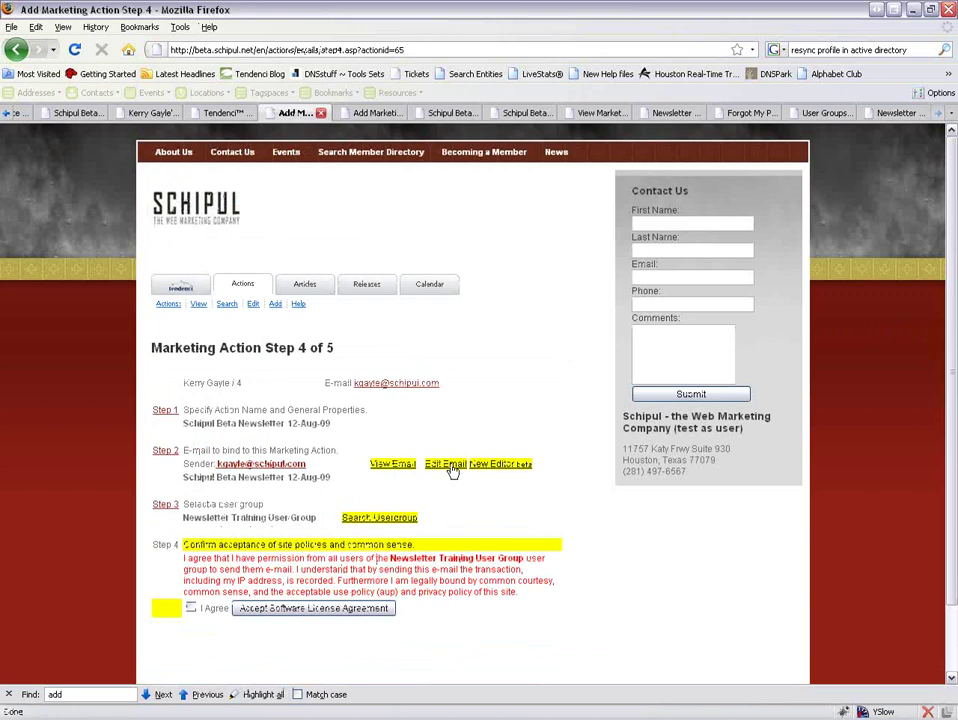
{"action": "left_click", "coordinate": [446, 465]}
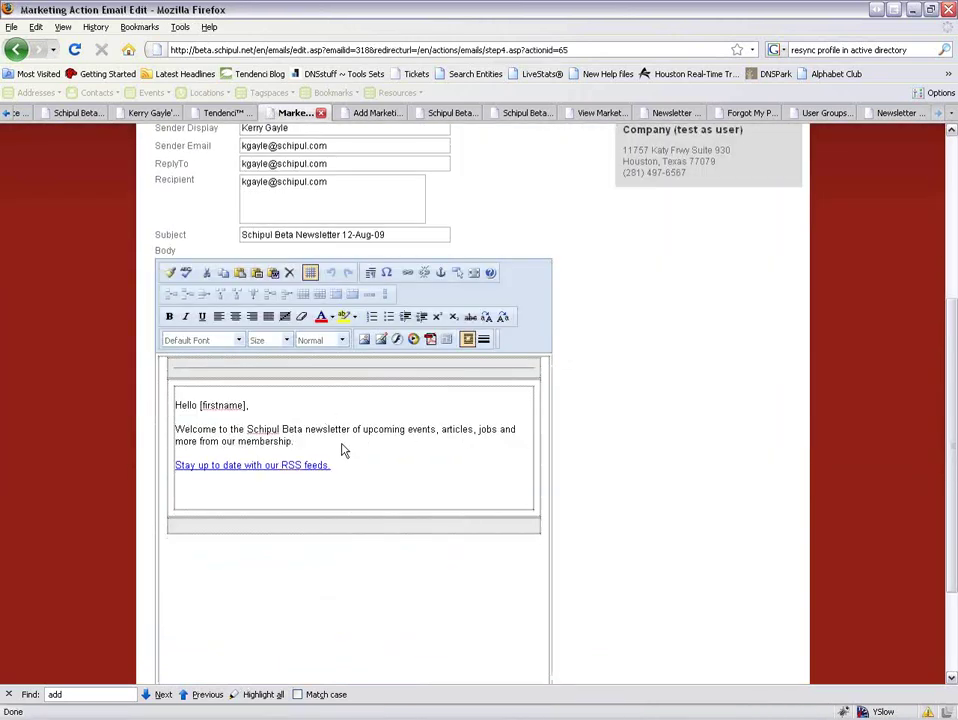
Add the line 'Add your custom content here' below the welcome paragraph, then bring up Insert Image.
{"action": "left_click", "coordinate": [342, 450]}
{"action": "type", "text": "Add your "}
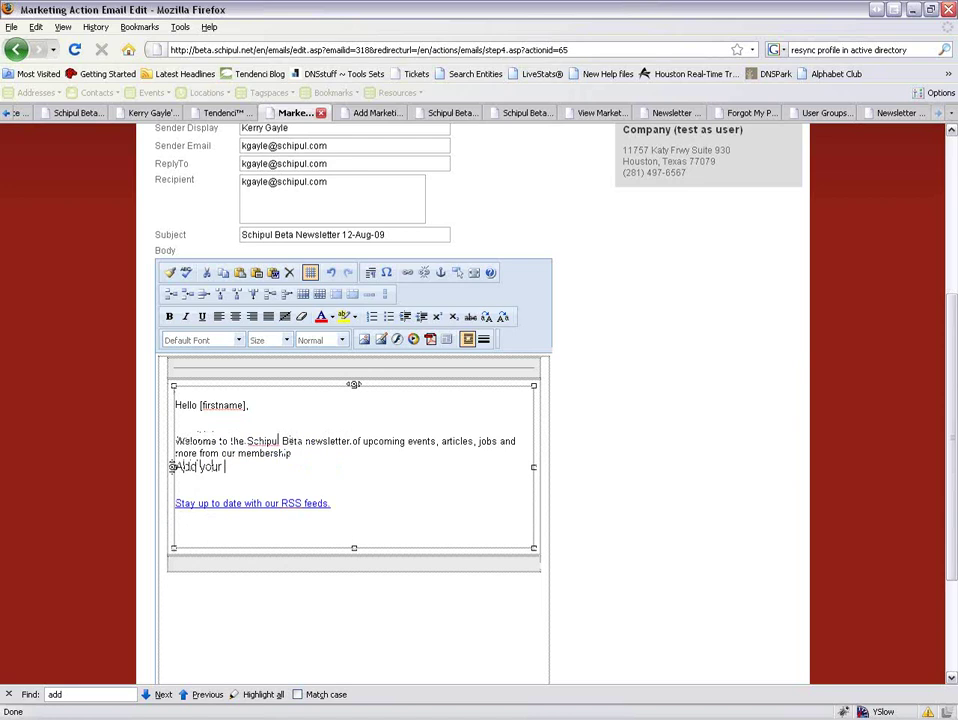
{"action": "type", "text": "custom content here"}
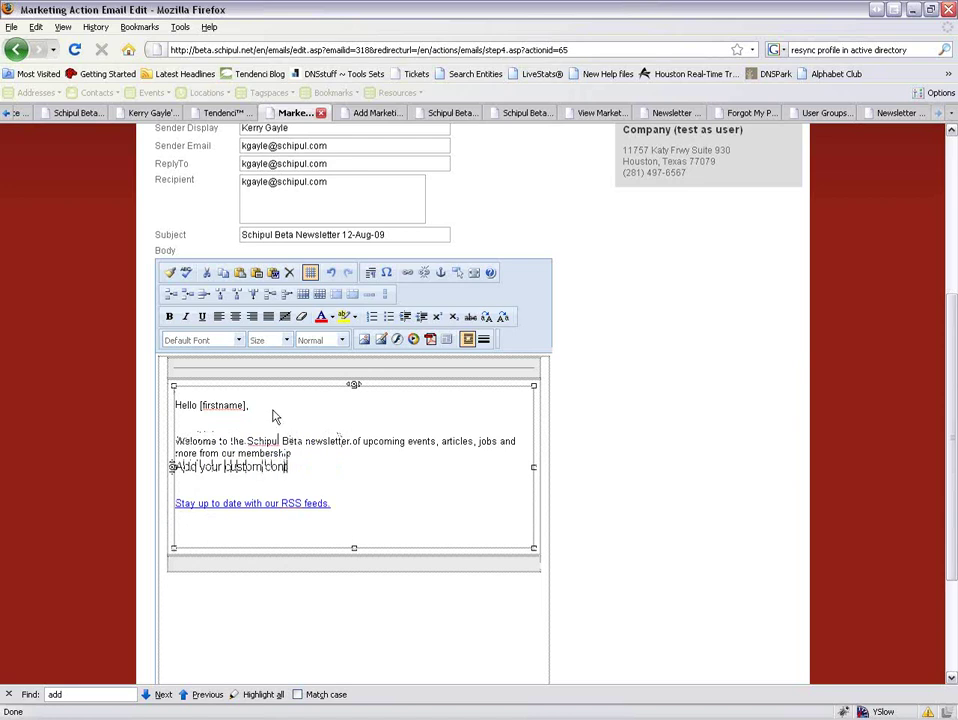
{"action": "left_click", "coordinate": [313, 455]}
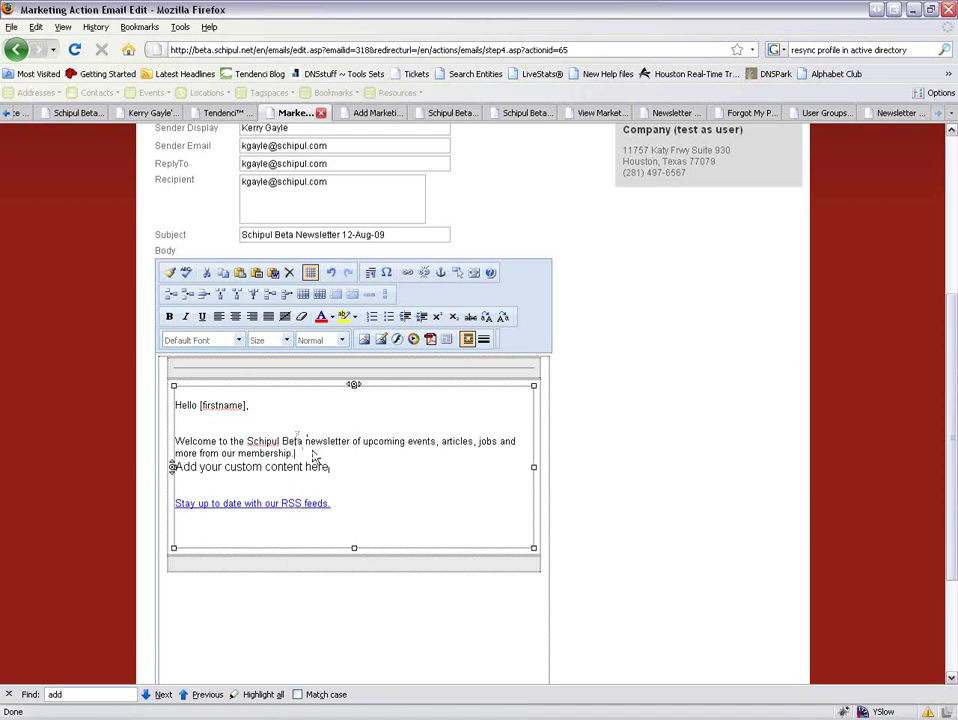
{"action": "left_click", "coordinate": [361, 488]}
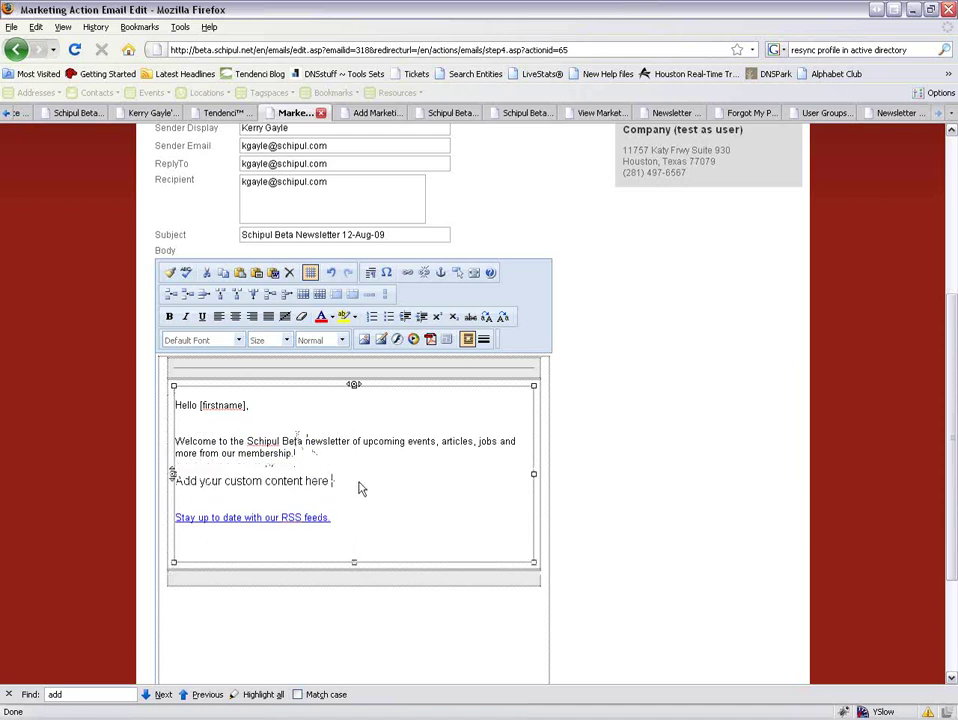
{"action": "left_click", "coordinate": [378, 339]}
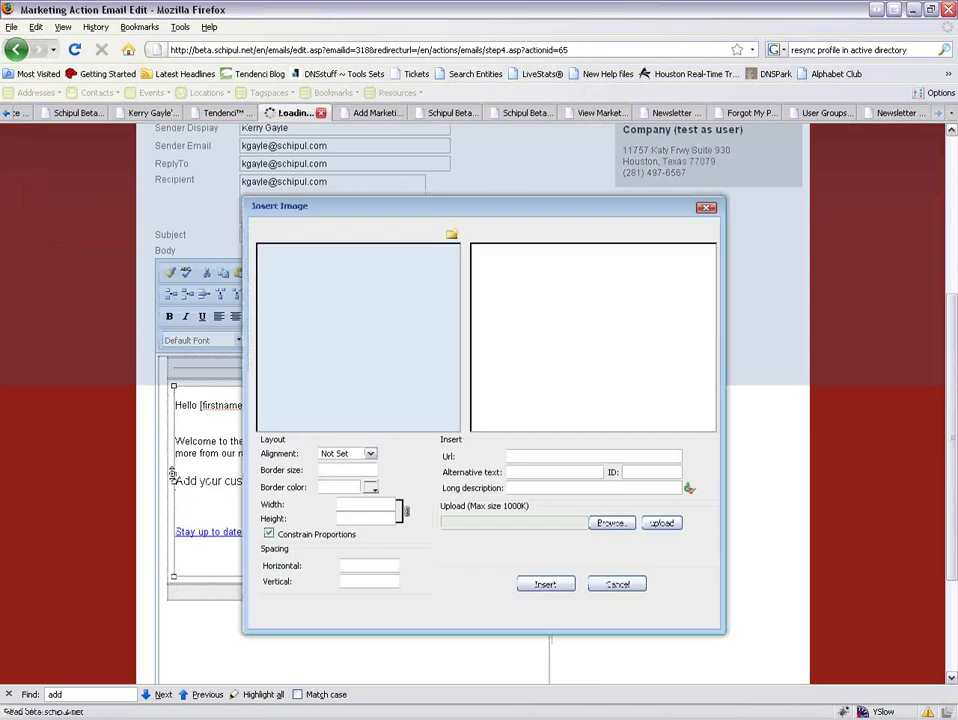
Insert the Winter.jpg picture into the newsletter with width 200.
{"action": "left_click", "coordinate": [293, 306]}
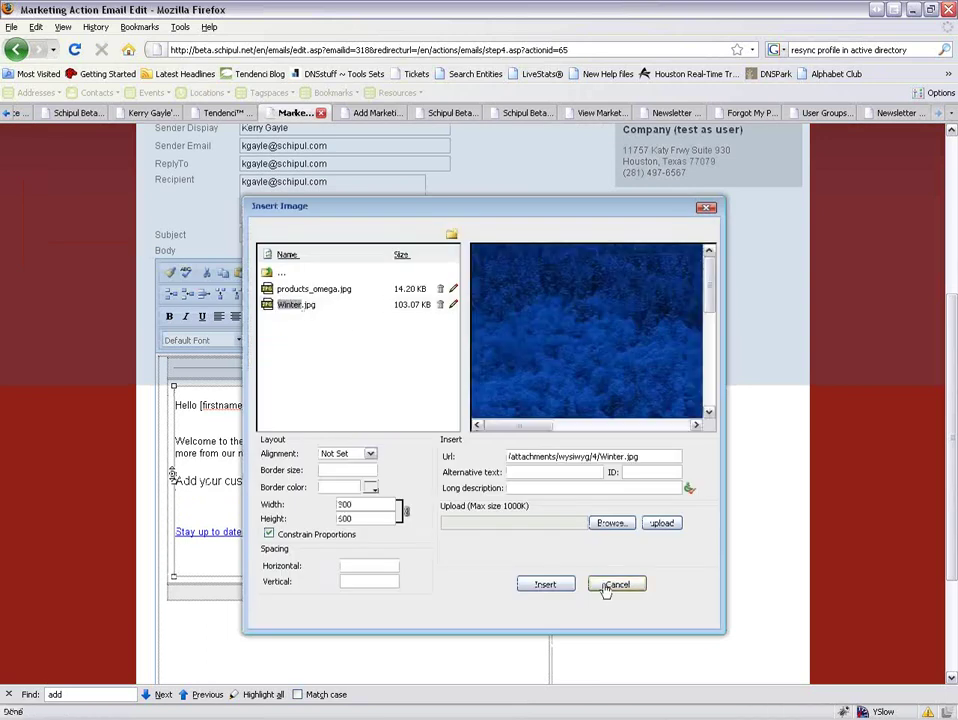
{"action": "double_click", "coordinate": [366, 505]}
{"action": "type", "text": "400"}
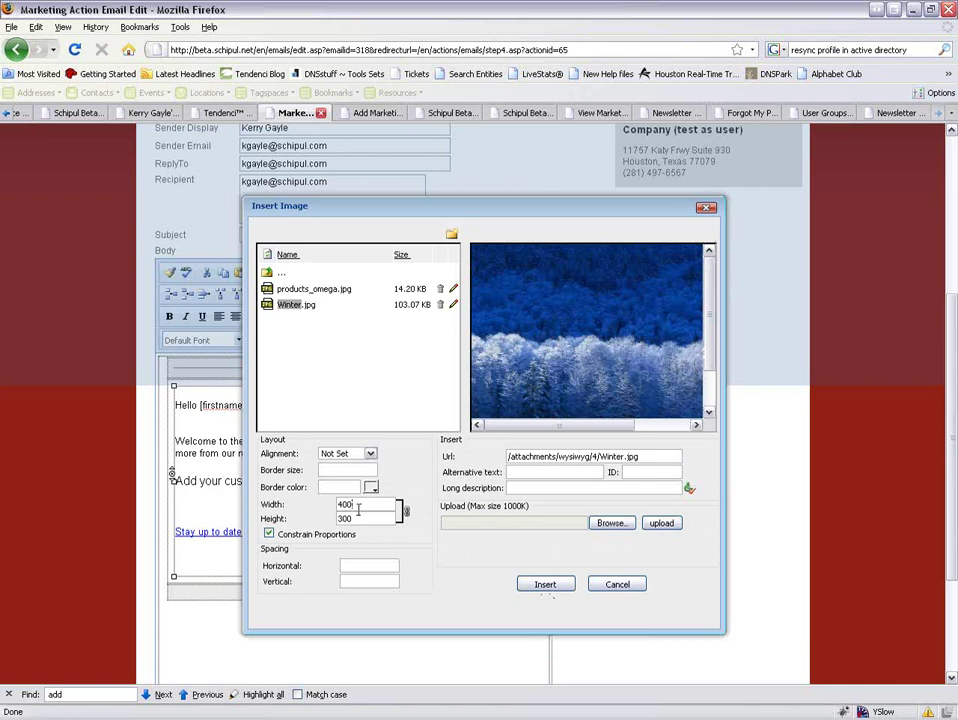
{"action": "left_click_drag", "start_coordinate": [358, 507], "coordinate": [301, 509]}
{"action": "type", "text": "200"}
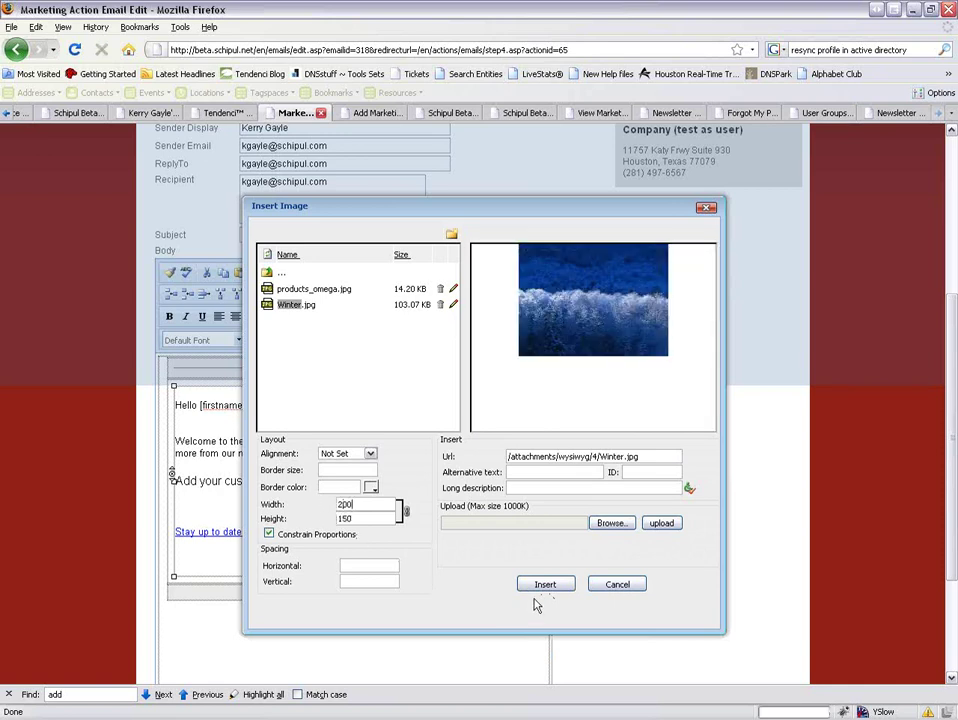
{"action": "left_click", "coordinate": [545, 584]}
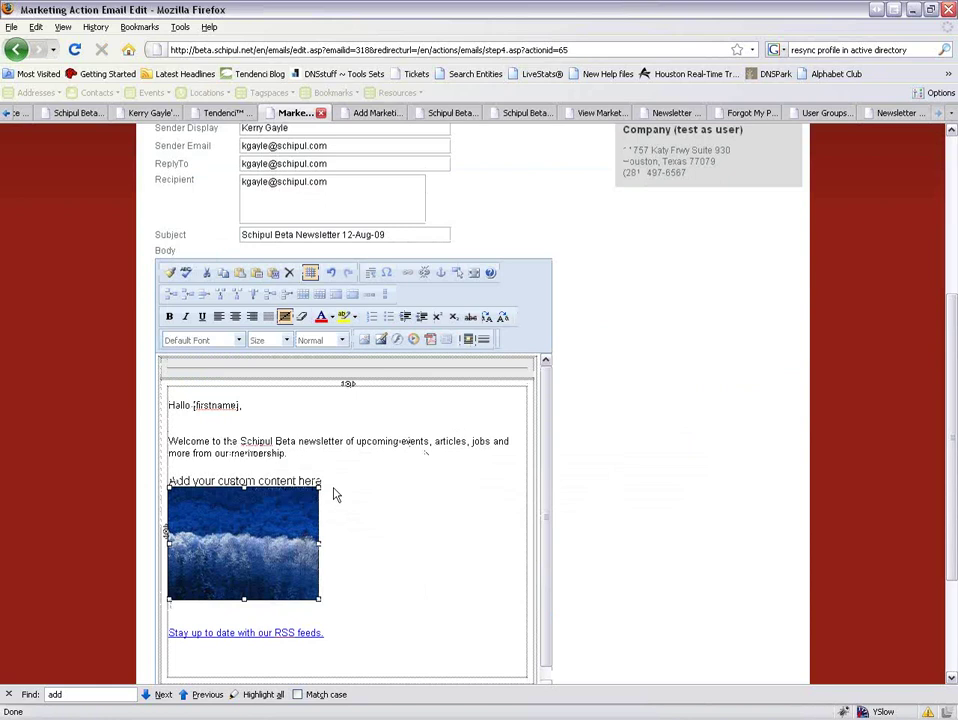
Shrink the 'Add your custom content here' line to Size 2 (10pt).
{"action": "left_click_drag", "start_coordinate": [312, 481], "coordinate": [170, 481]}
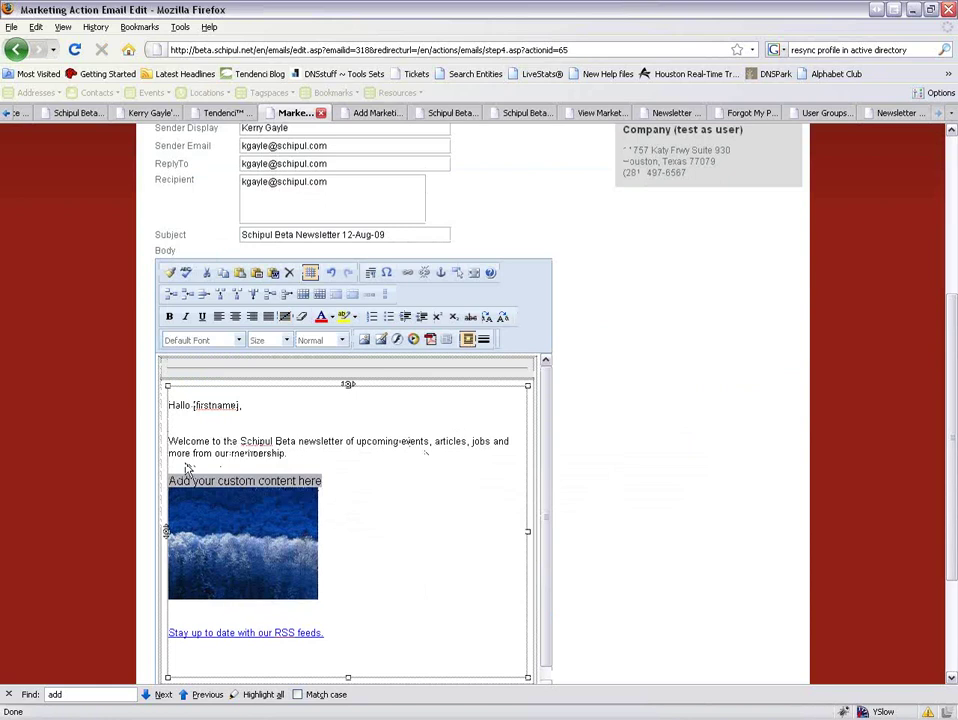
{"action": "left_click", "coordinate": [240, 340]}
{"action": "left_click", "coordinate": [240, 340]}
{"action": "left_click", "coordinate": [288, 341]}
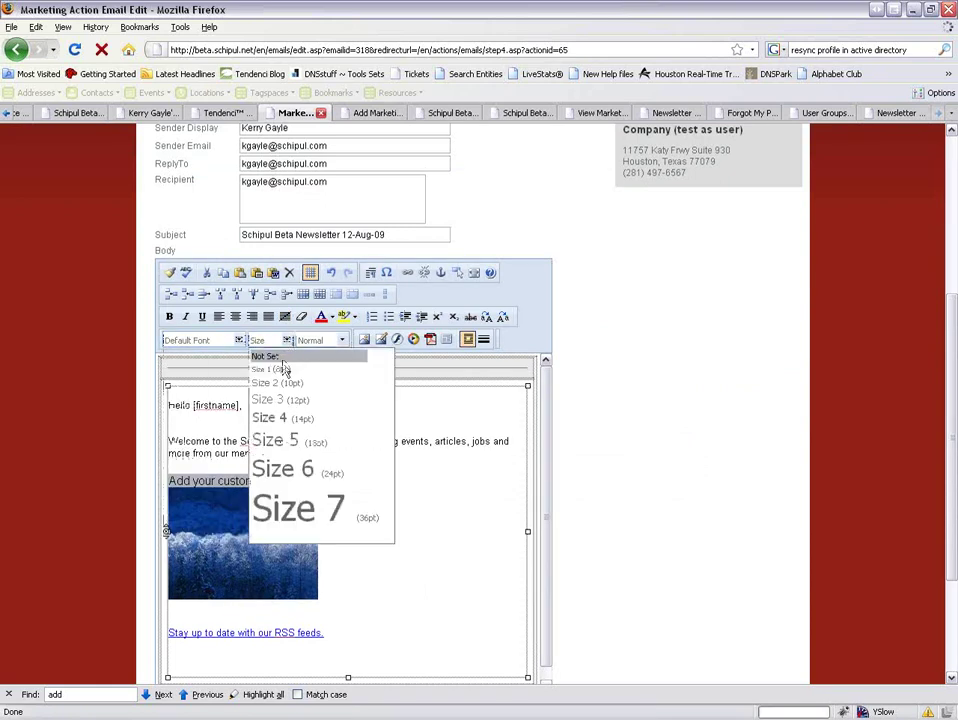
{"action": "left_click", "coordinate": [280, 383]}
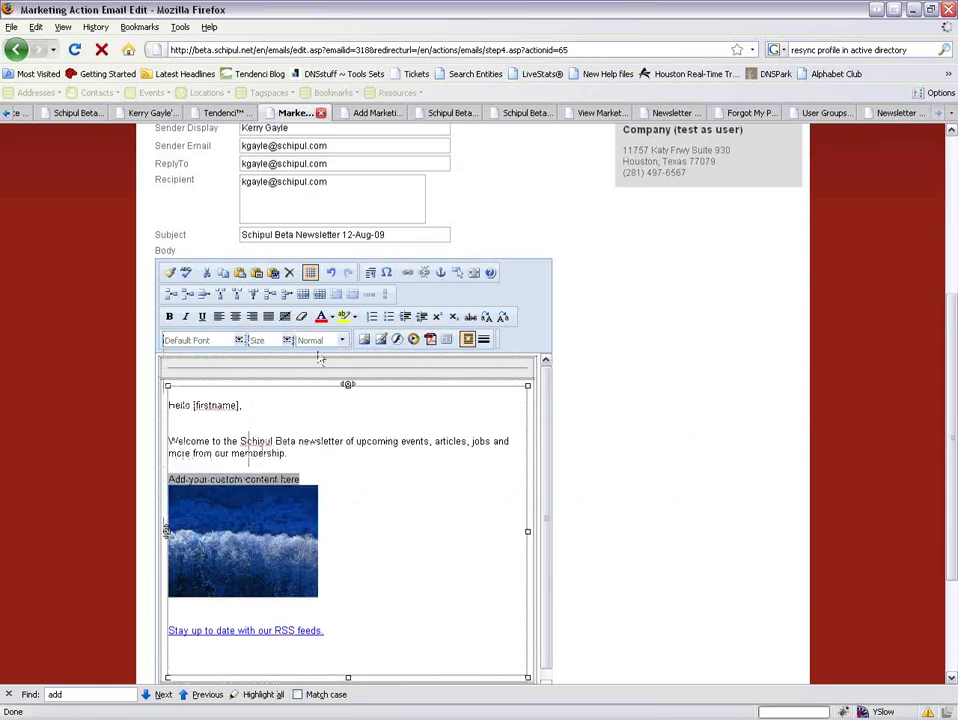
{"action": "left_click", "coordinate": [342, 517]}
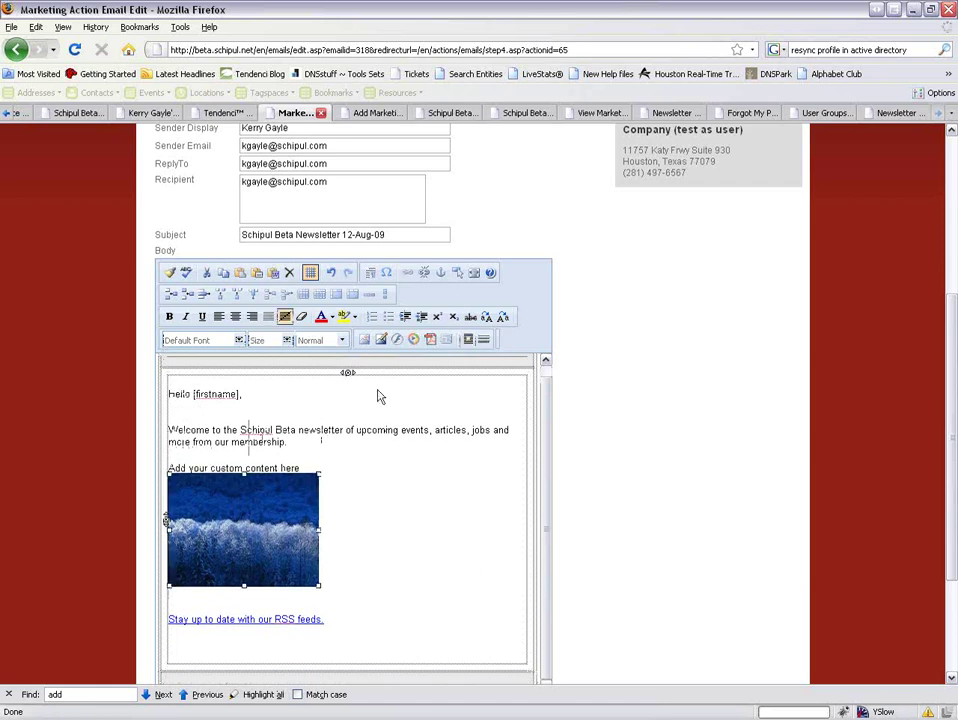
{"action": "left_click", "coordinate": [380, 339]}
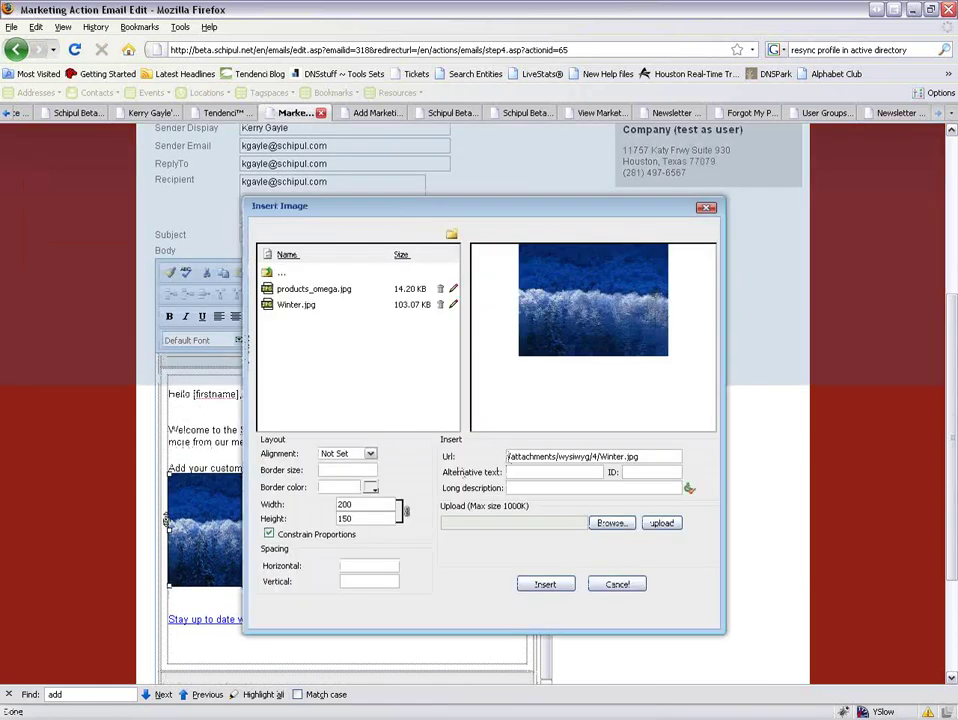
{"action": "type", "text": "http:/"}
{"action": "type", "text": "/"}
{"action": "type", "text": "beta.schipul"}
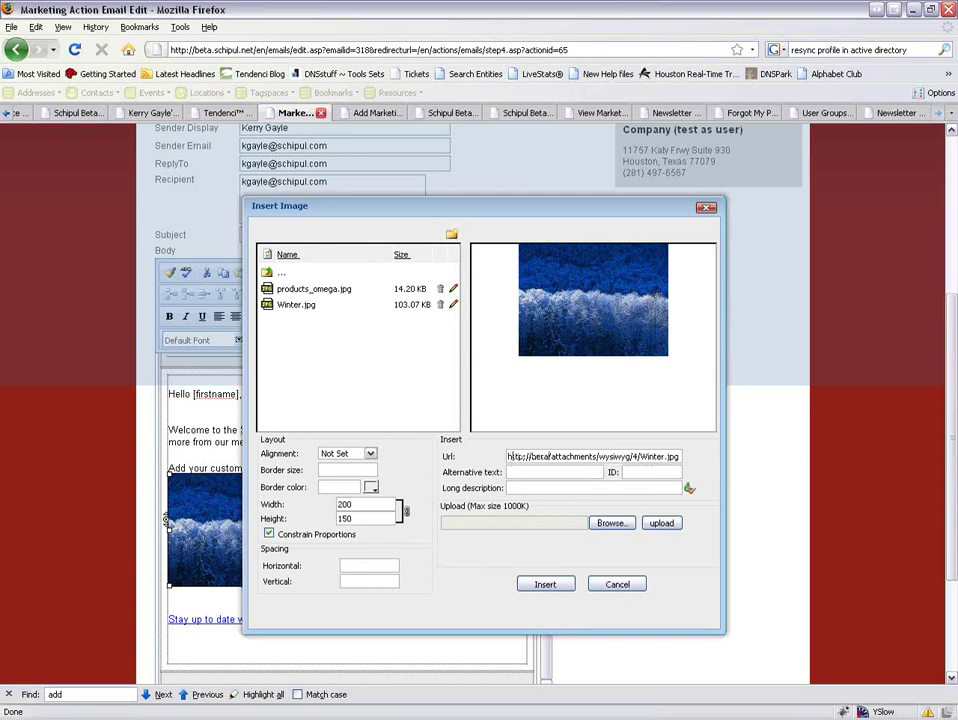
{"action": "type", "text": ".net"}
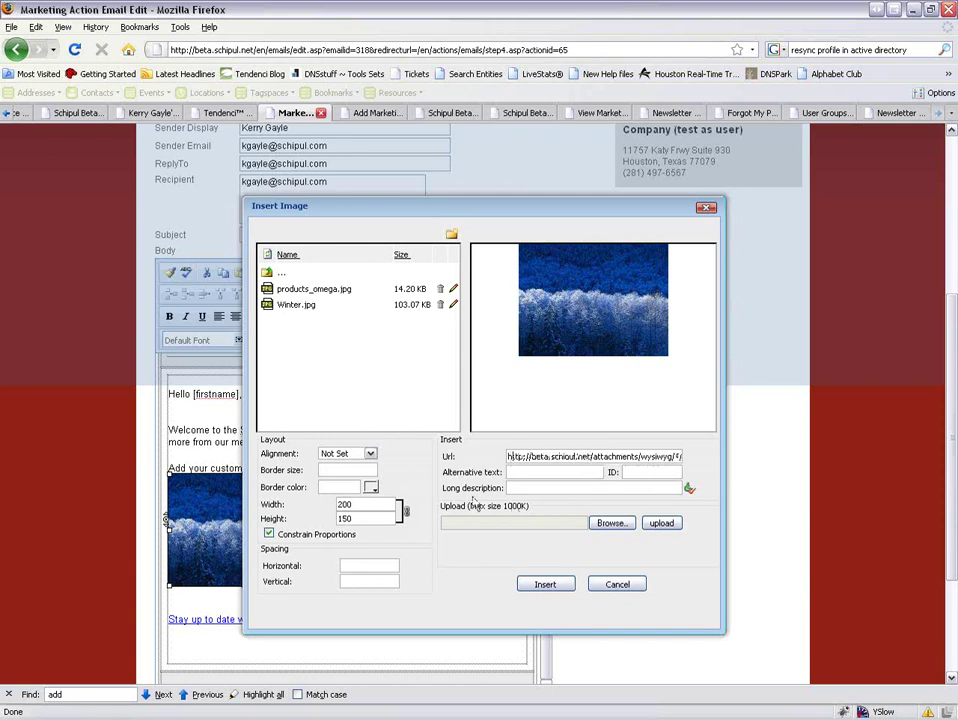
{"action": "left_click", "coordinate": [362, 453]}
{"action": "left_click", "coordinate": [349, 474]}
{"action": "left_click", "coordinate": [561, 587]}
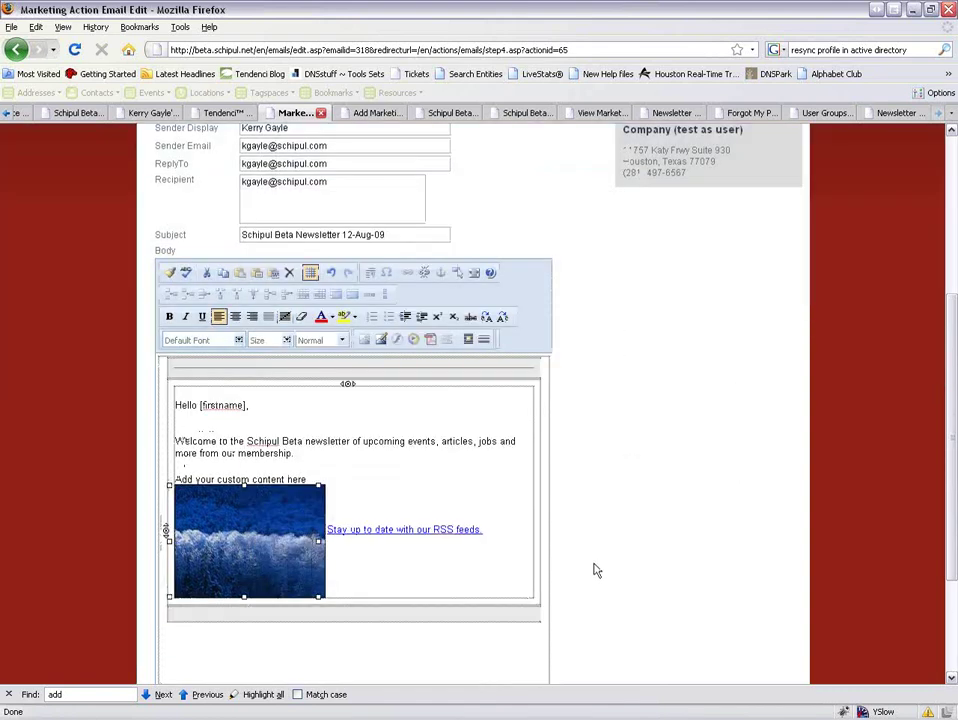
{"action": "scroll", "coordinate": [329, 569], "scroll_direction": "down", "scroll_amount": 3}
Accept the site policies and licence, then send Schipul Beta Newsletter 12-Aug-09 to the Newsletter Training User Group as an article too.
{"action": "left_click", "coordinate": [179, 594]}
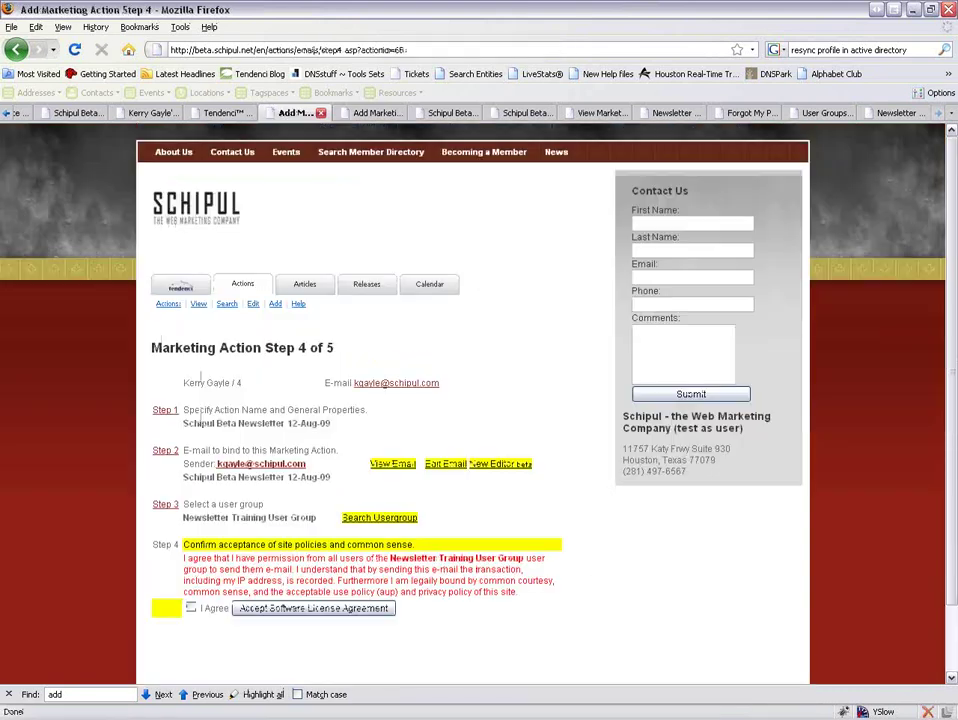
{"action": "left_click", "coordinate": [190, 607]}
{"action": "left_click", "coordinate": [275, 609]}
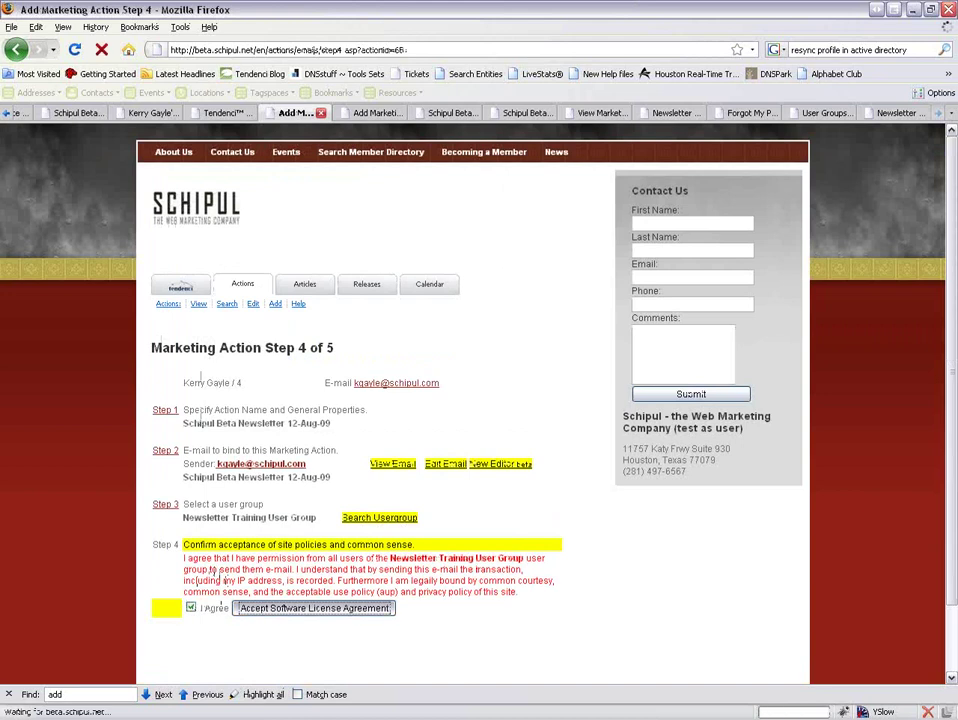
{"action": "scroll", "coordinate": [380, 400], "scroll_direction": "down", "scroll_amount": 2}
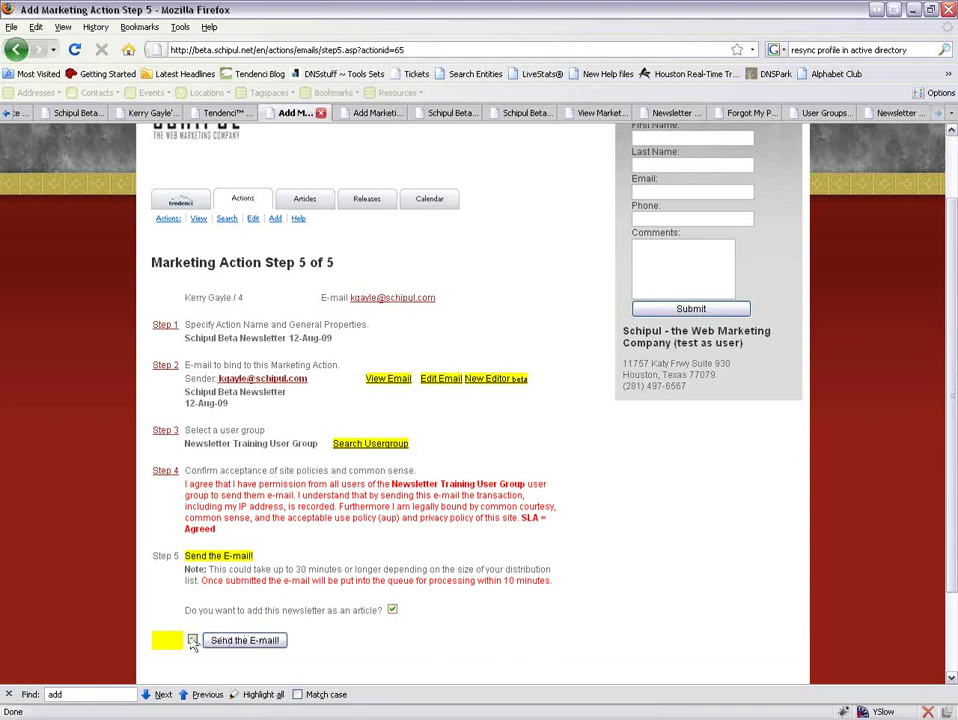
{"action": "left_click", "coordinate": [192, 641]}
{"action": "left_click", "coordinate": [241, 643]}
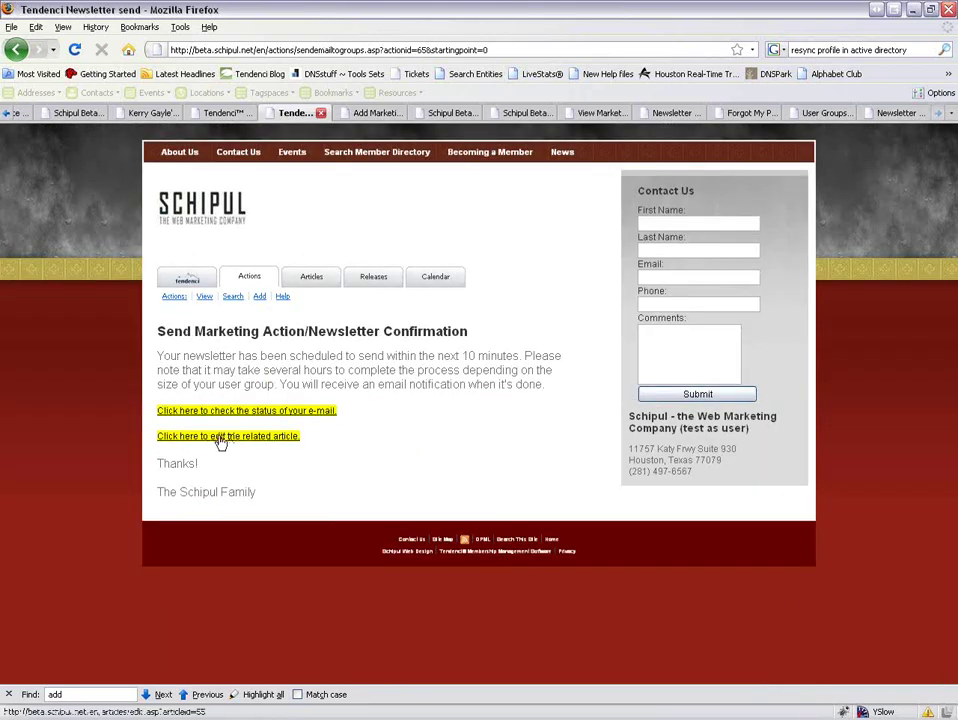
Open the related newsletter article's editor in a new tab.
{"action": "right_click", "coordinate": [220, 443]}
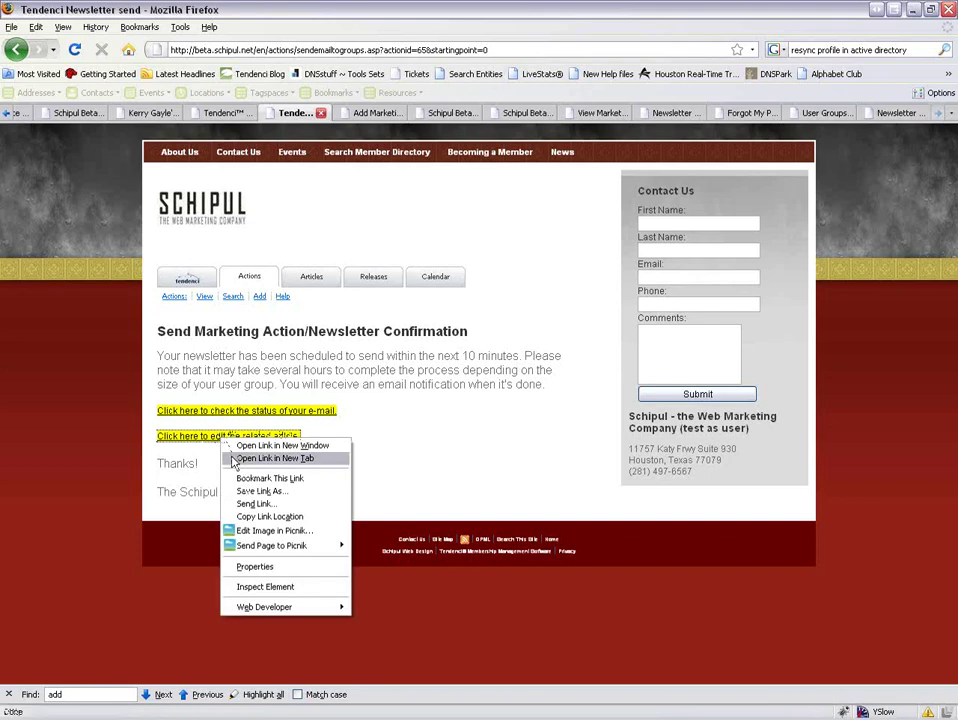
{"action": "left_click", "coordinate": [278, 457]}
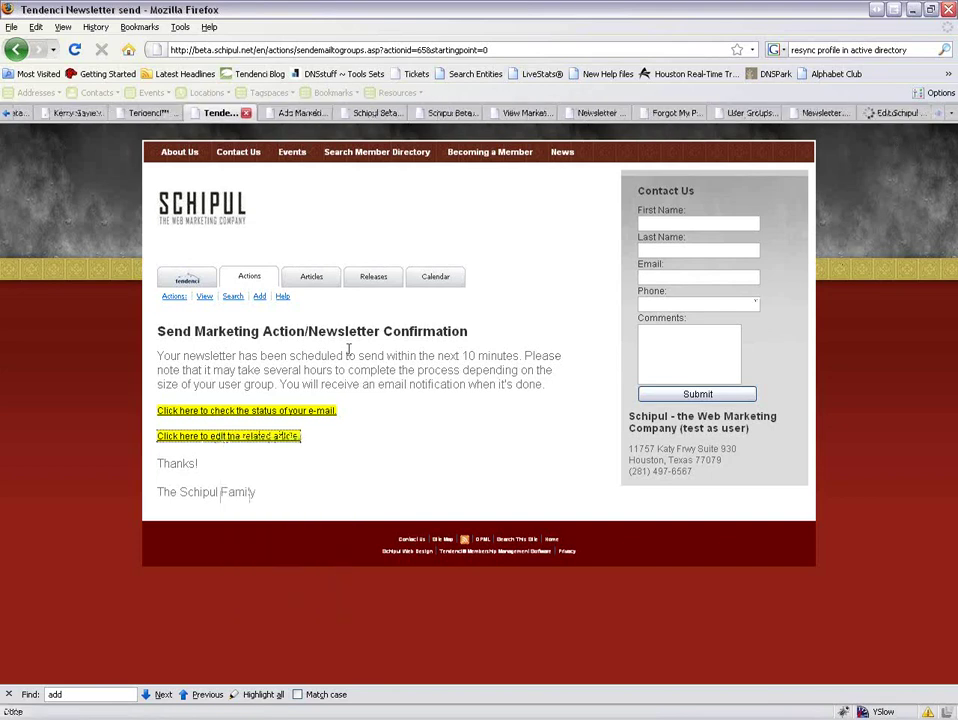
{"action": "left_click", "coordinate": [280, 410]}
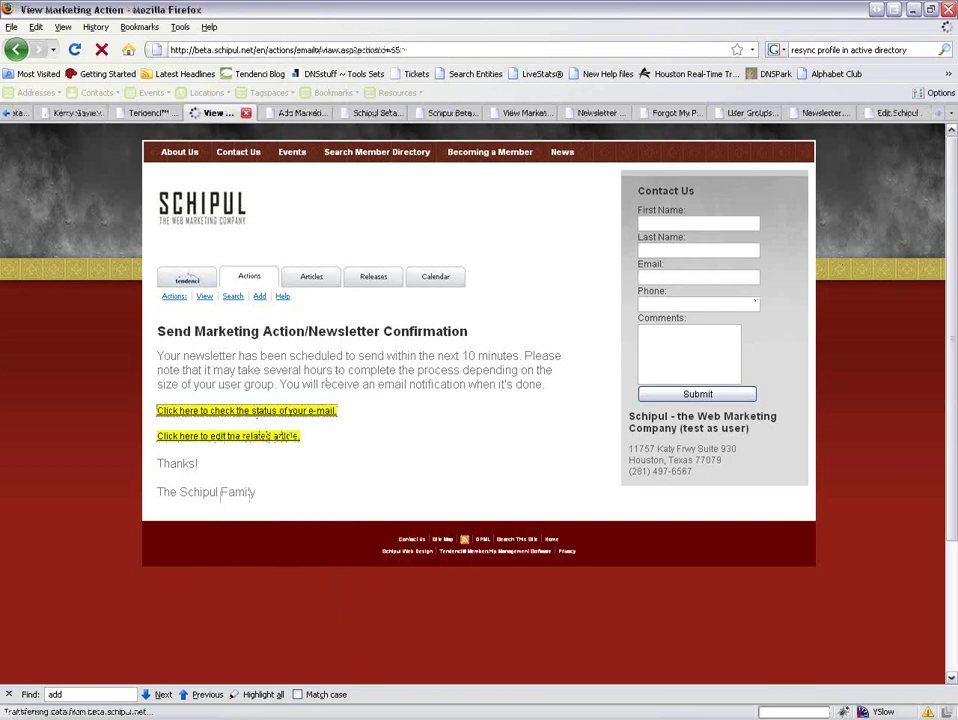
{"action": "left_click", "coordinate": [897, 113]}
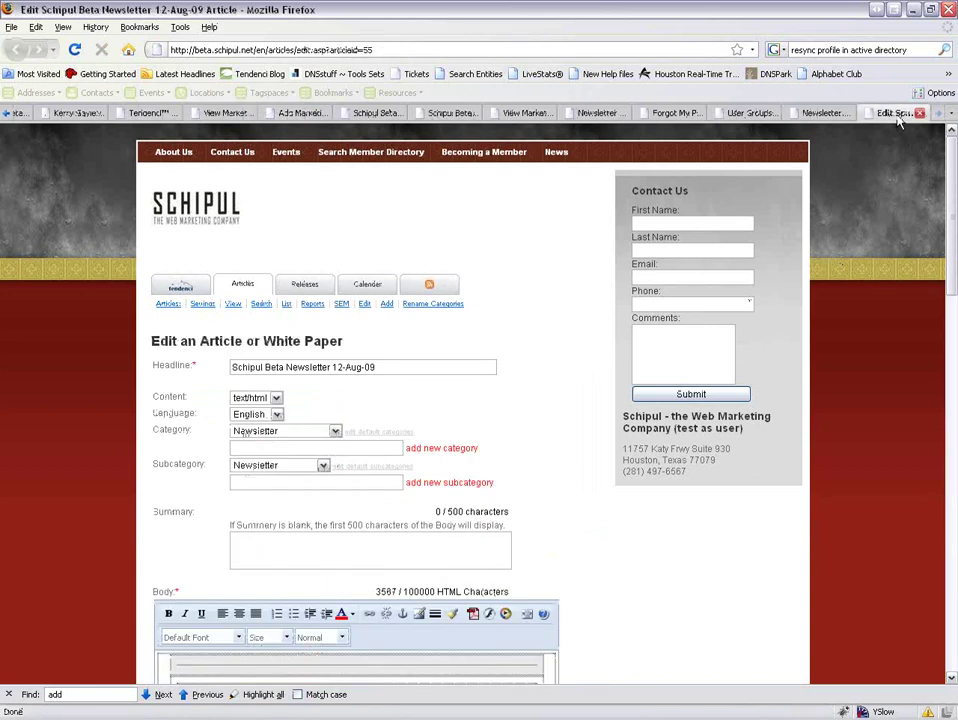
Delete the 'Hello [firstname],' greeting from the article body and update the article.
{"action": "scroll", "coordinate": [550, 400], "scroll_direction": "down", "scroll_amount": 4}
{"action": "scroll", "coordinate": [571, 423], "scroll_direction": "down", "scroll_amount": 3}
{"action": "scroll", "coordinate": [573, 421], "scroll_direction": "up", "scroll_amount": 3}
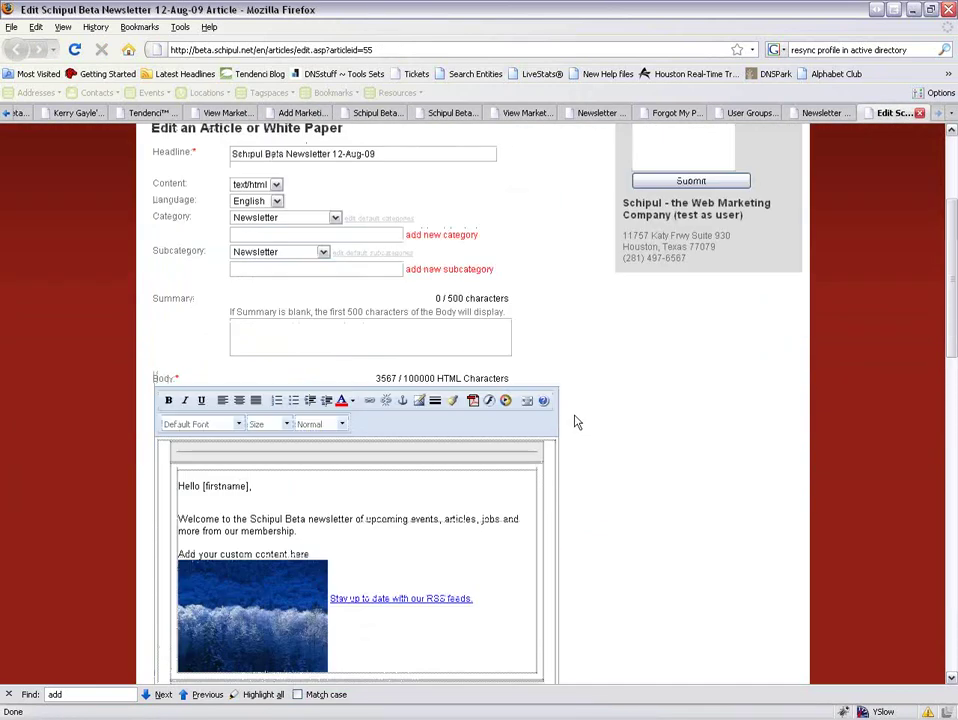
{"action": "left_click_drag", "start_coordinate": [252, 487], "coordinate": [178, 487]}
{"action": "key", "text": "Delete"}
{"action": "key", "text": "Delete"}
{"action": "key", "text": "Delete"}
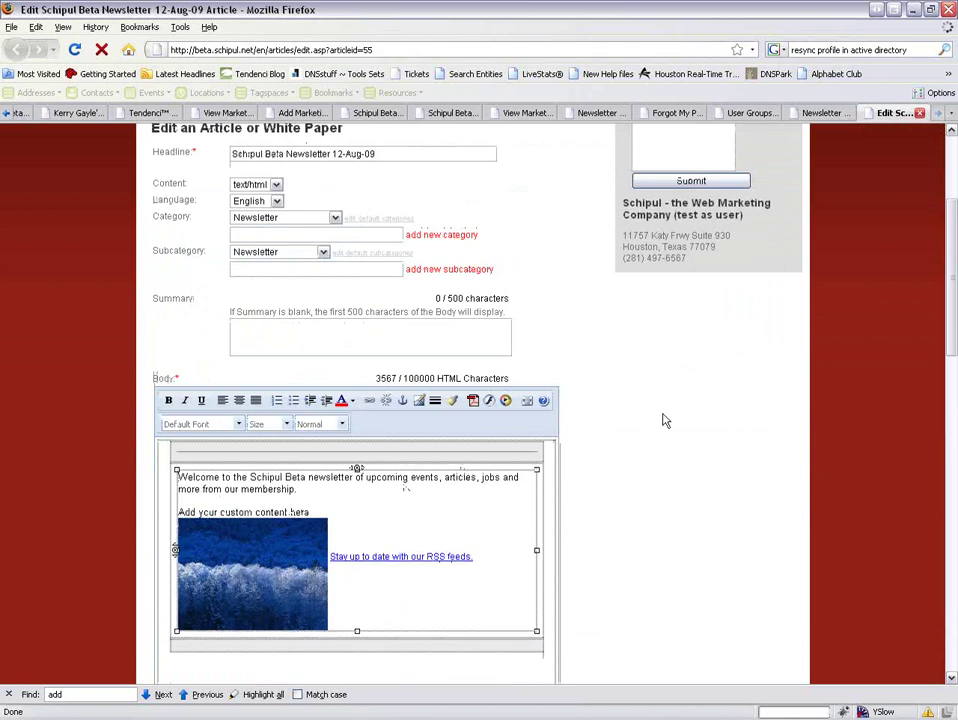
{"action": "scroll", "coordinate": [627, 419], "scroll_direction": "down", "scroll_amount": 5}
{"action": "scroll", "coordinate": [629, 416], "scroll_direction": "down", "scroll_amount": 15}
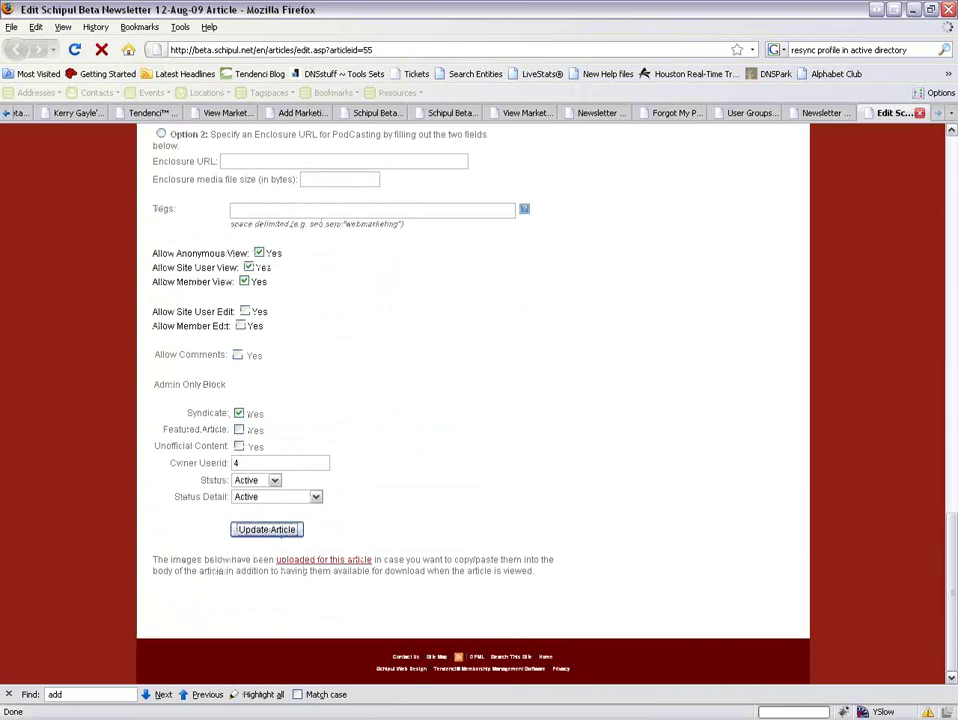
{"action": "left_click", "coordinate": [266, 529]}
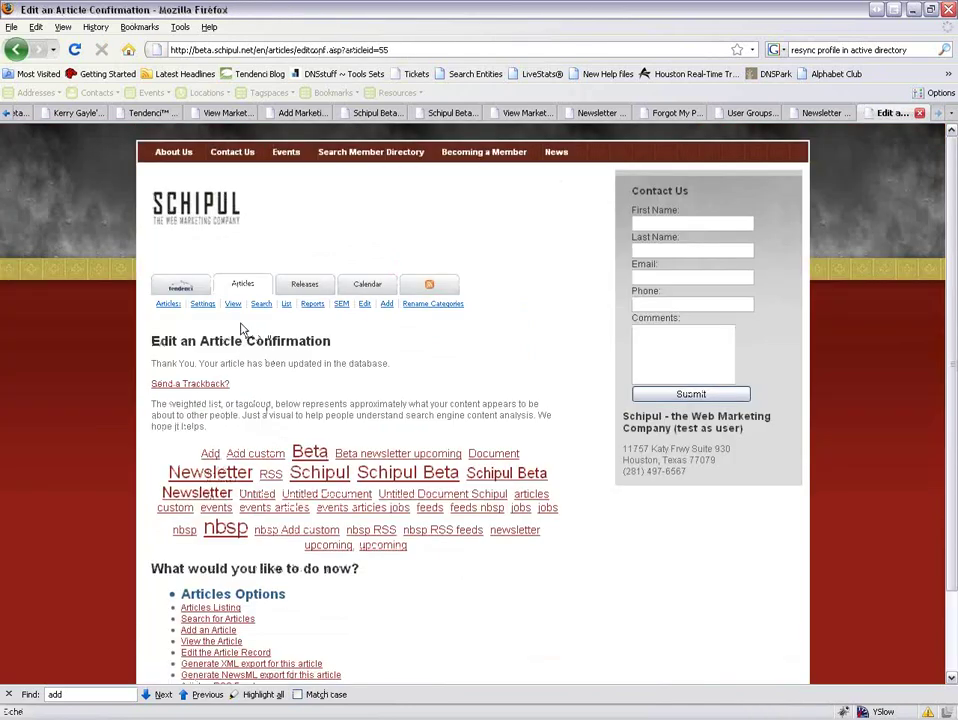
Check the updated 12-Aug-09 article heads the articles list, then close the earlier submission recap tab.
{"action": "left_click", "coordinate": [233, 304]}
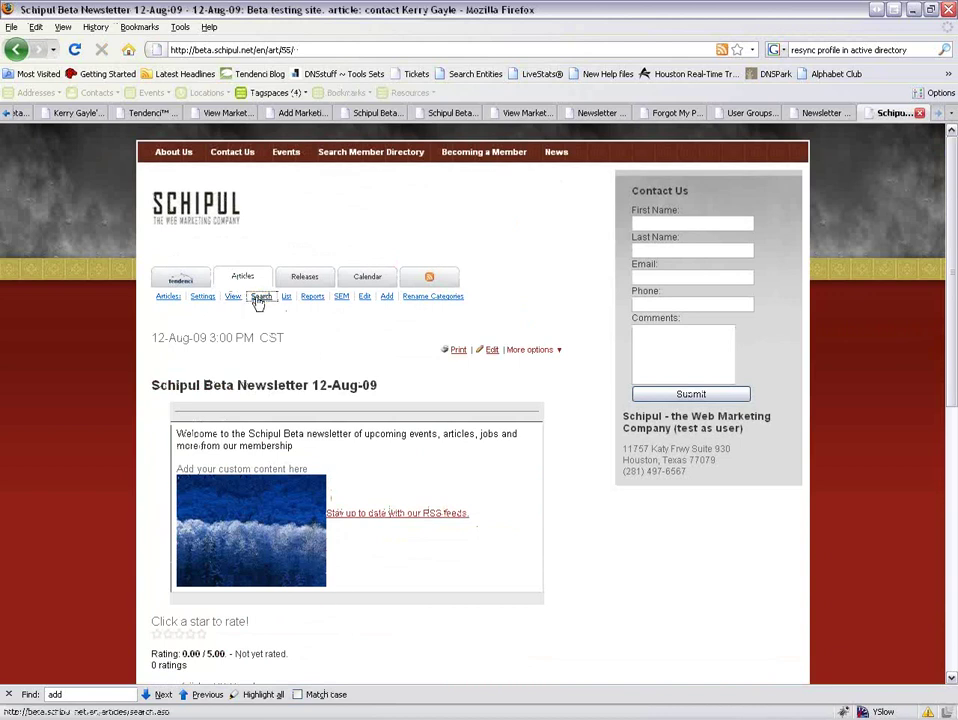
{"action": "left_click", "coordinate": [261, 297]}
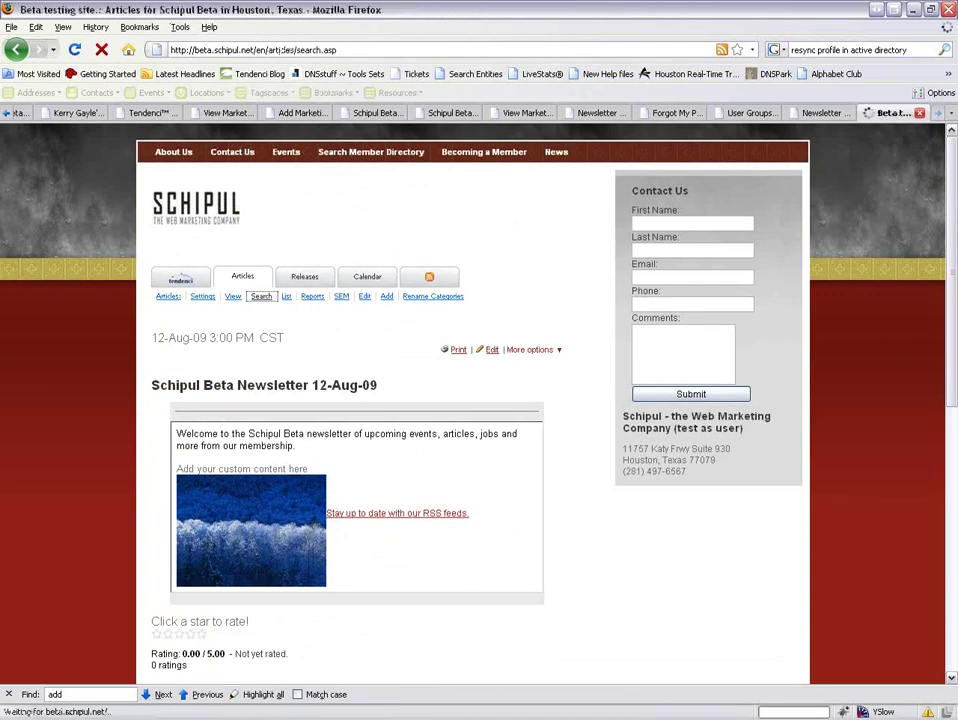
{"action": "scroll", "coordinate": [258, 316], "scroll_direction": "down", "scroll_amount": 2}
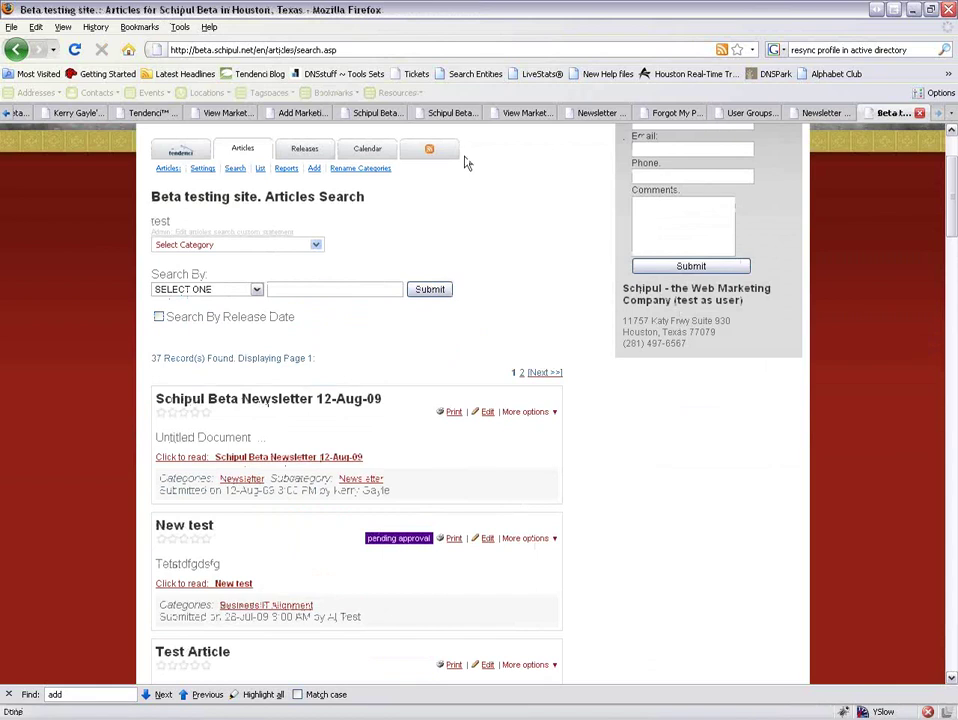
{"action": "left_click", "coordinate": [590, 114]}
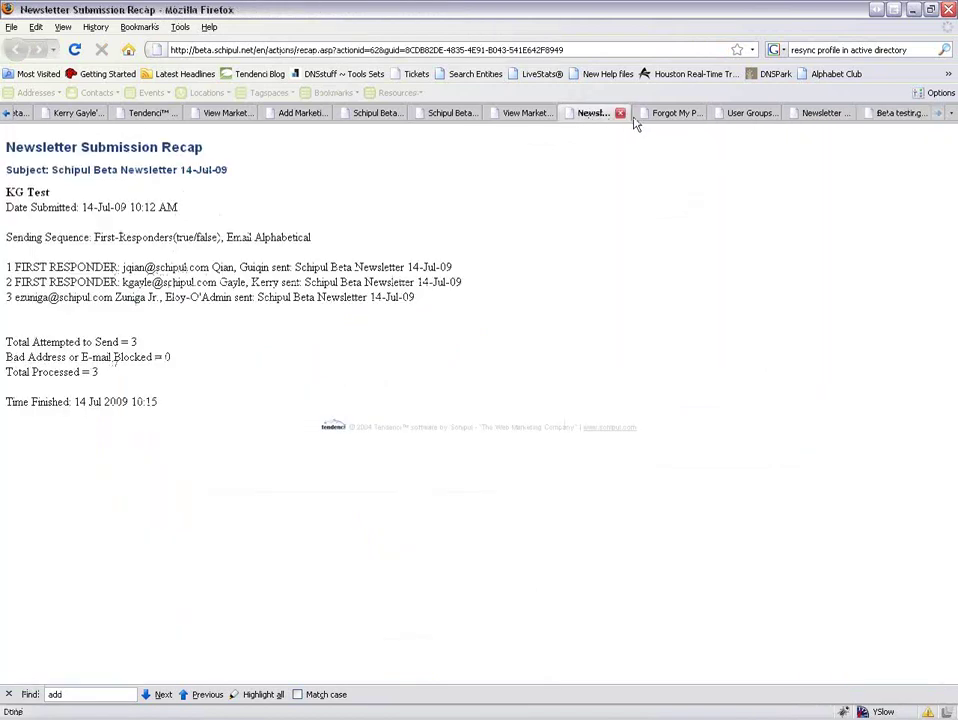
{"action": "left_click", "coordinate": [622, 113]}
Close the leftover Forgot Password, User Groups and newsletter tabs, then open Pending Actions from the admin home.
{"action": "left_click", "coordinate": [696, 114]}
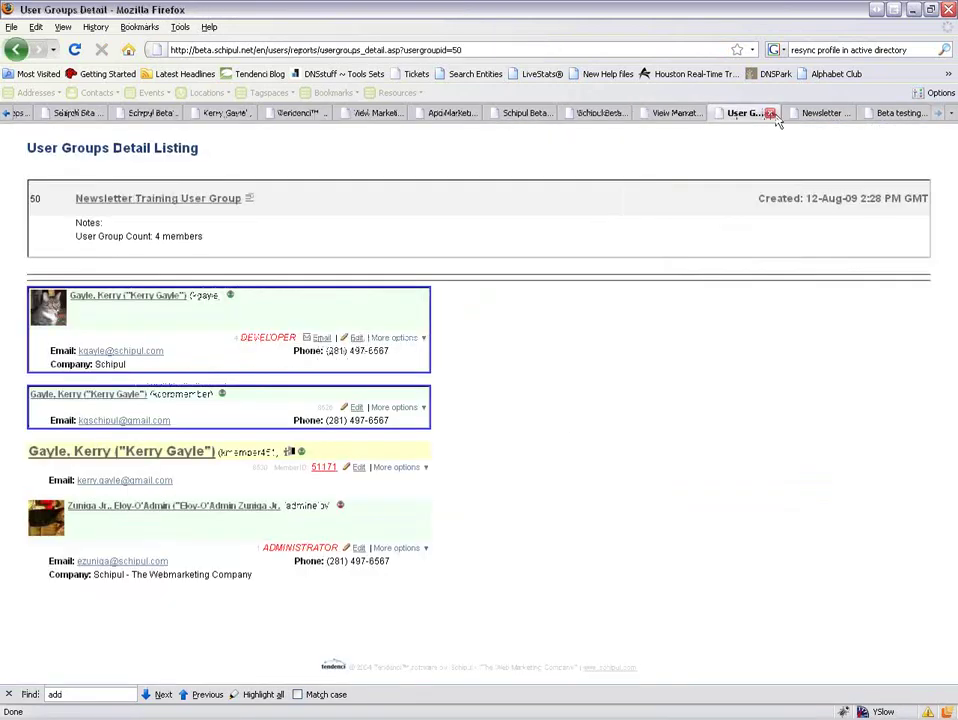
{"action": "left_click", "coordinate": [826, 118]}
{"action": "left_click", "coordinate": [845, 113]}
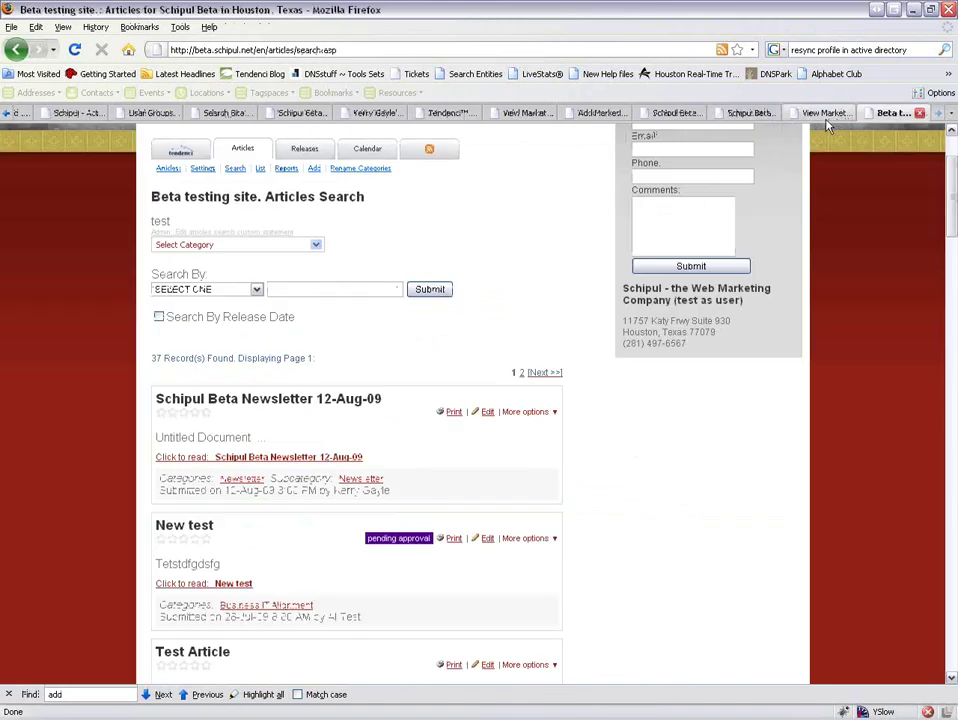
{"action": "left_click", "coordinate": [815, 113]}
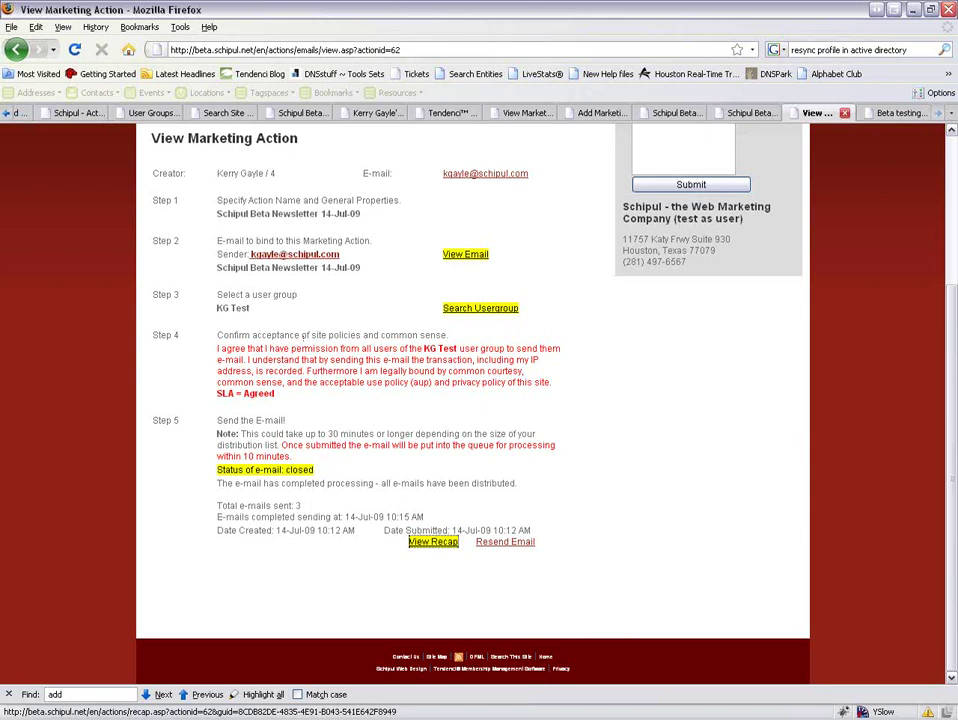
{"action": "scroll", "coordinate": [252, 301], "scroll_direction": "up", "scroll_amount": 4}
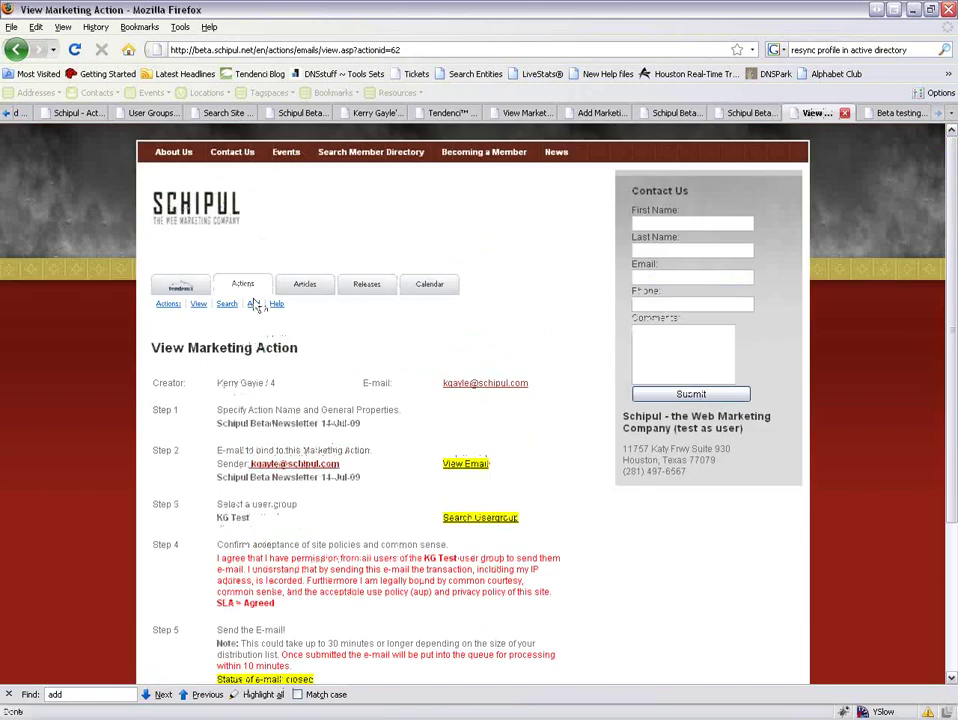
{"action": "left_click", "coordinate": [176, 291]}
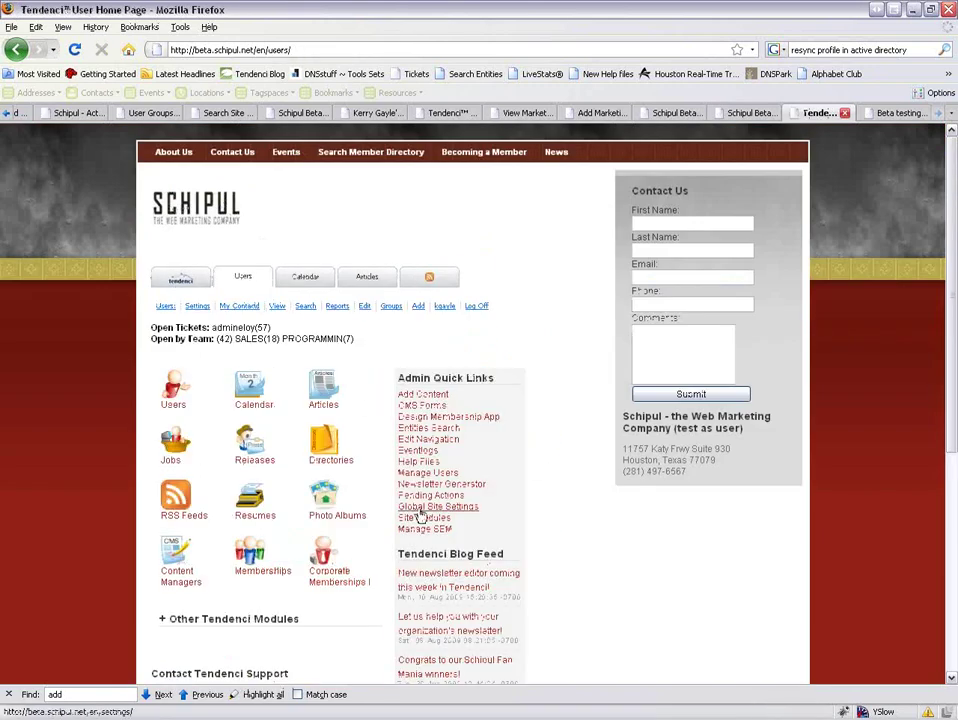
{"action": "left_click", "coordinate": [422, 496]}
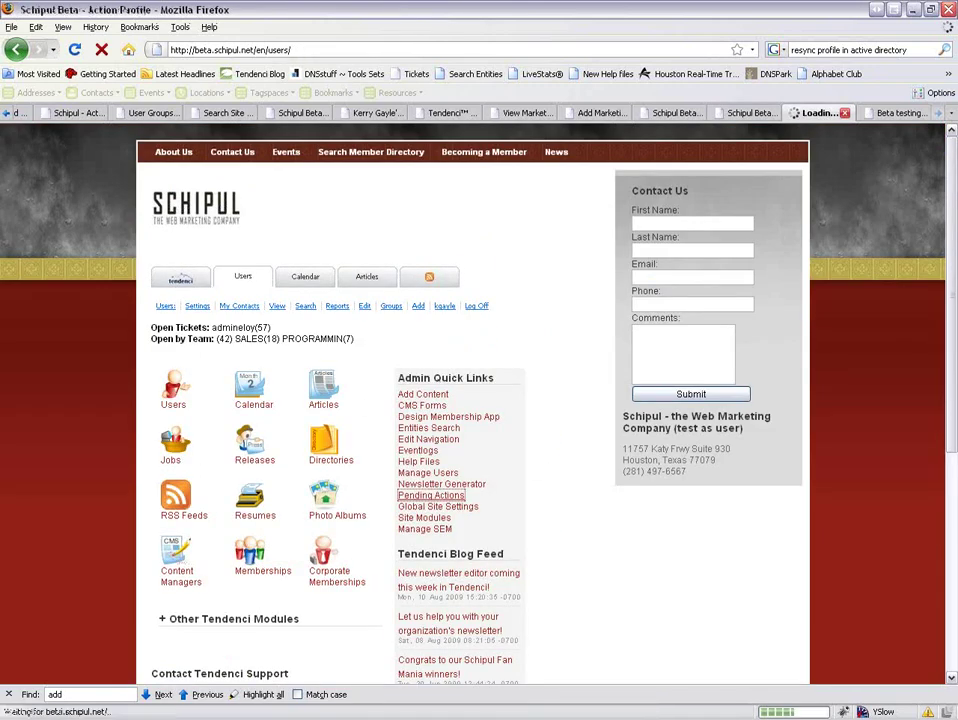
Filter actions to Submitted status, showing the 12-Aug-09 newsletter, then switch to the BOMA BUZZ review e-mail.
{"action": "left_click", "coordinate": [298, 394]}
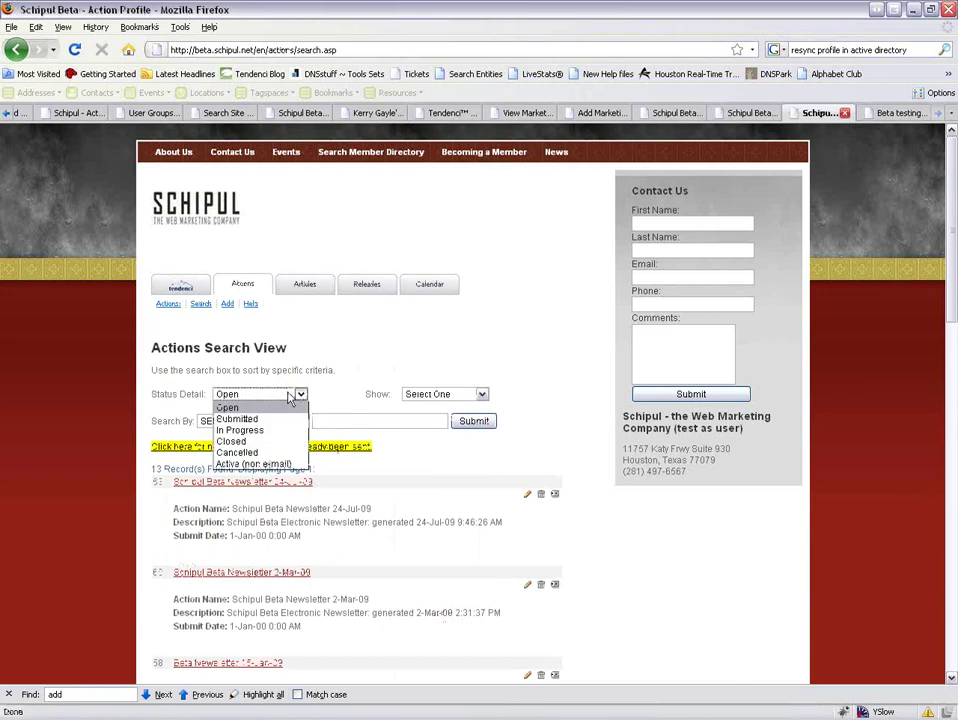
{"action": "left_click", "coordinate": [283, 420]}
{"action": "left_click", "coordinate": [468, 421]}
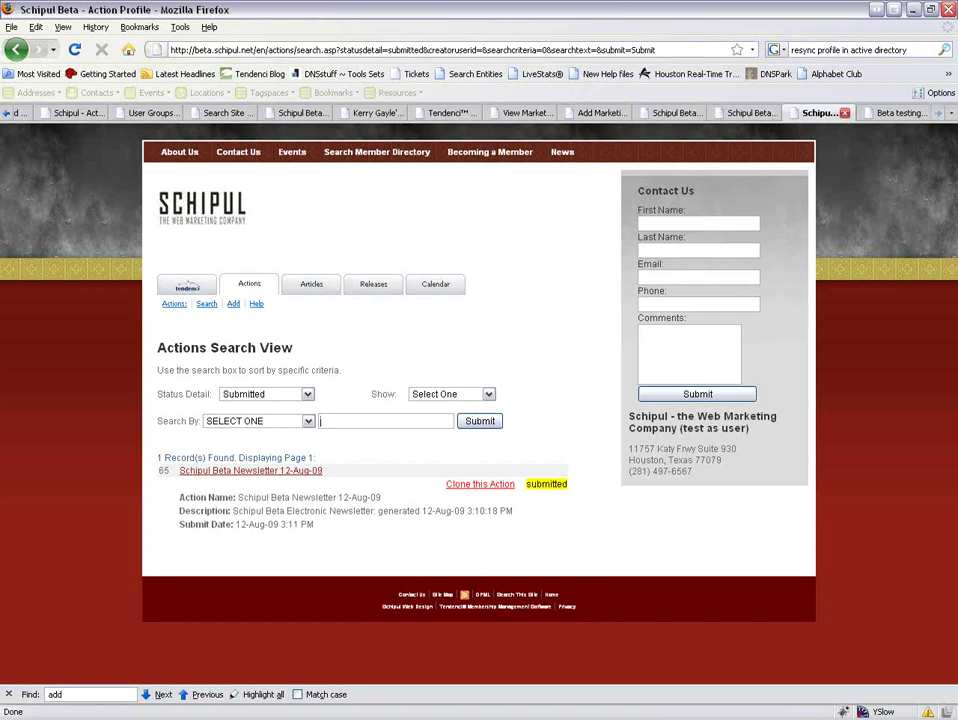
{"action": "key", "text": "alt+Tab"}
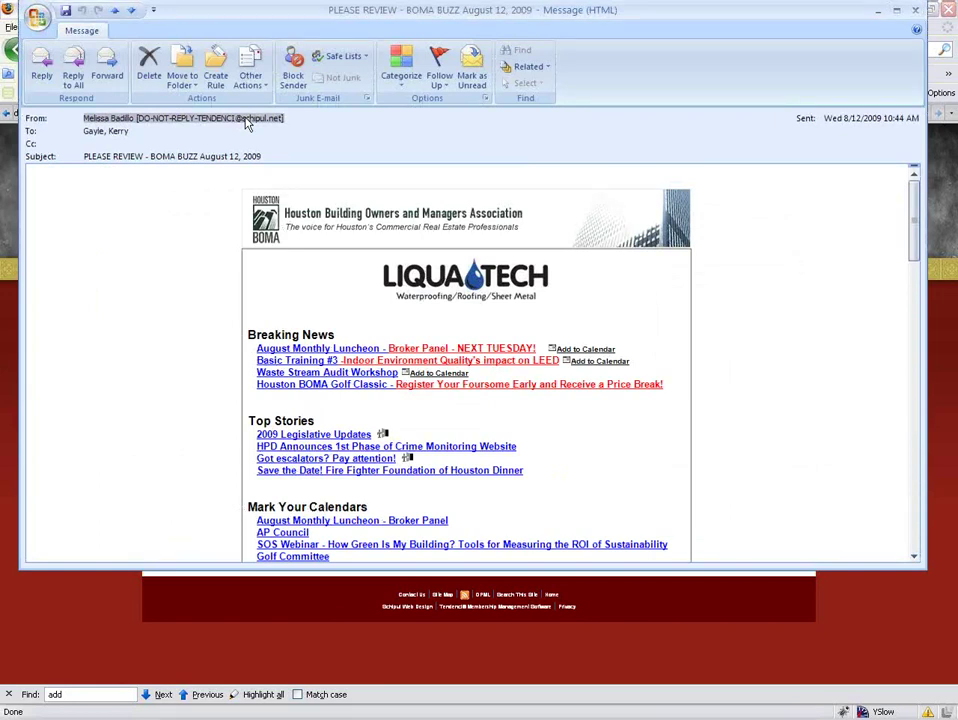
Start a reply to the BOMA BUZZ review e-mail, discard it unsent, and close the message.
{"action": "left_click", "coordinate": [44, 64]}
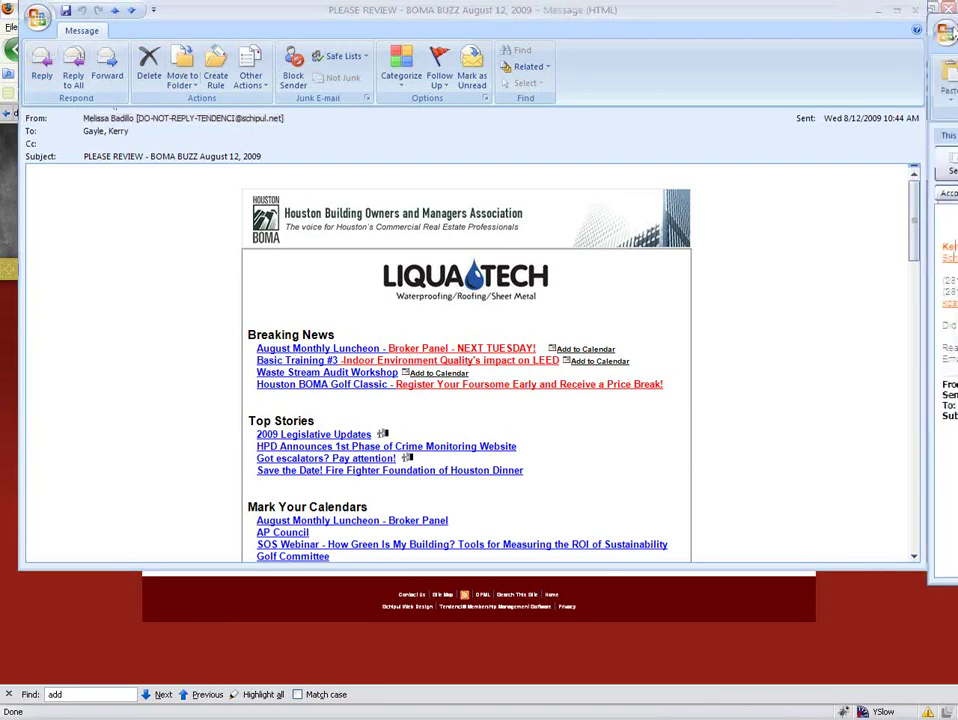
{"action": "left_click", "coordinate": [318, 137]}
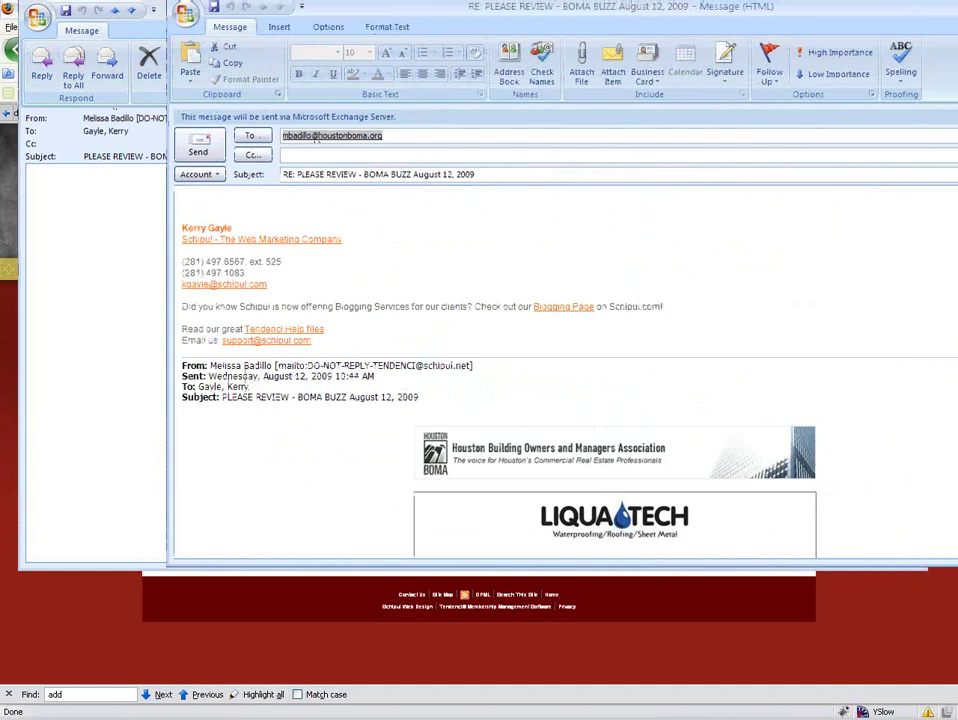
{"action": "left_click_drag", "start_coordinate": [445, 8], "coordinate": [421, 45]}
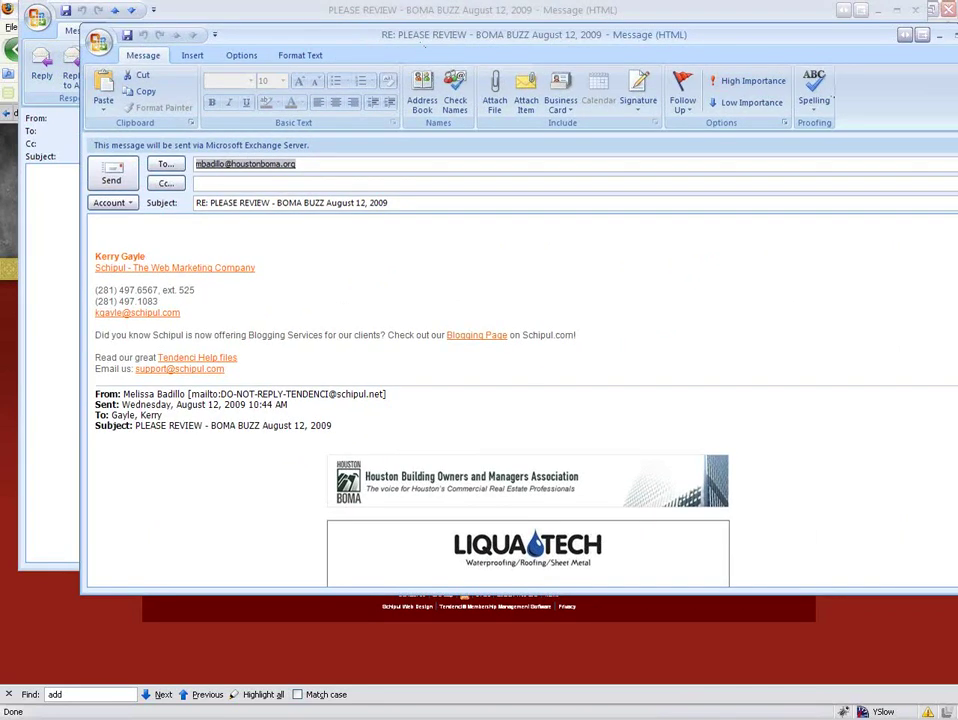
{"action": "left_click", "coordinate": [948, 34]}
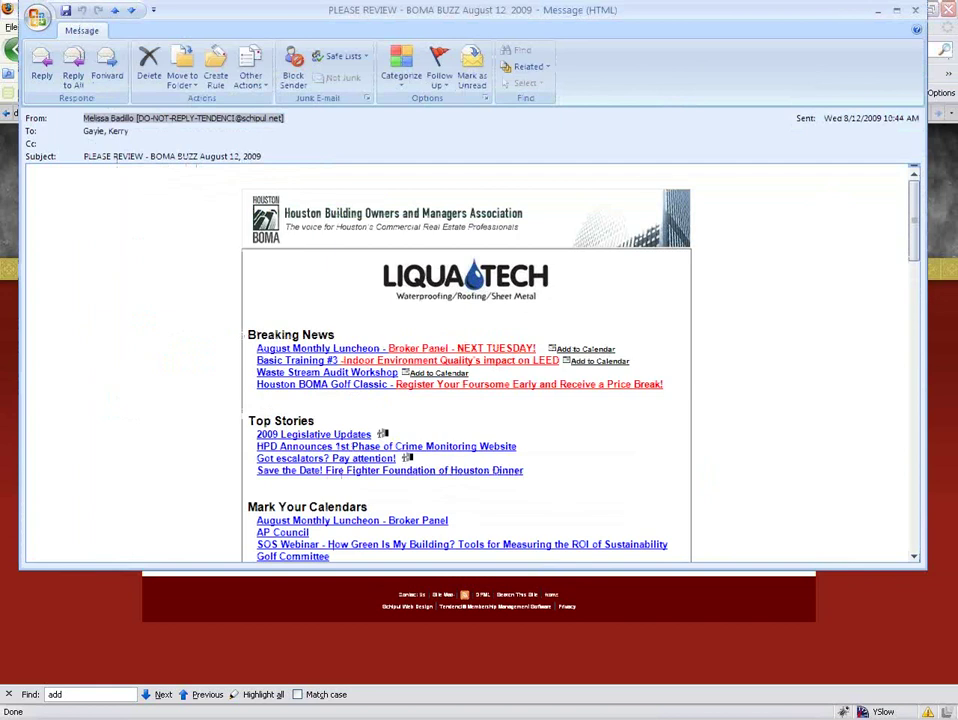
{"action": "left_click", "coordinate": [917, 12]}
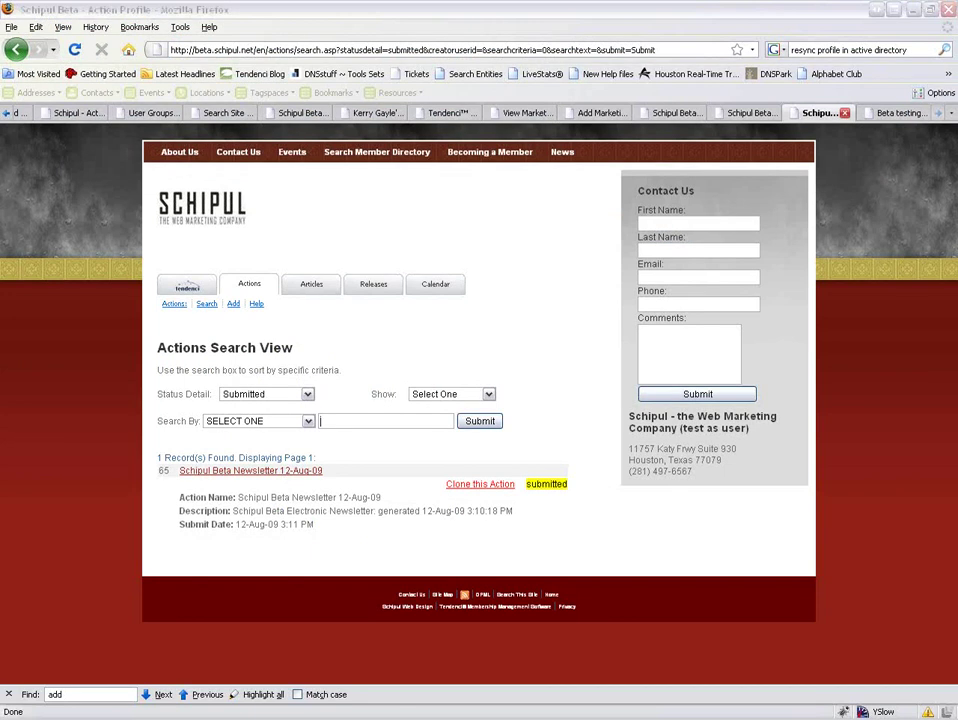
Read through the June 2009 Tendenci newsletter e-mail, then move to the older May 2009 Schipul newsletter.
{"action": "key", "text": "alt+Tab"}
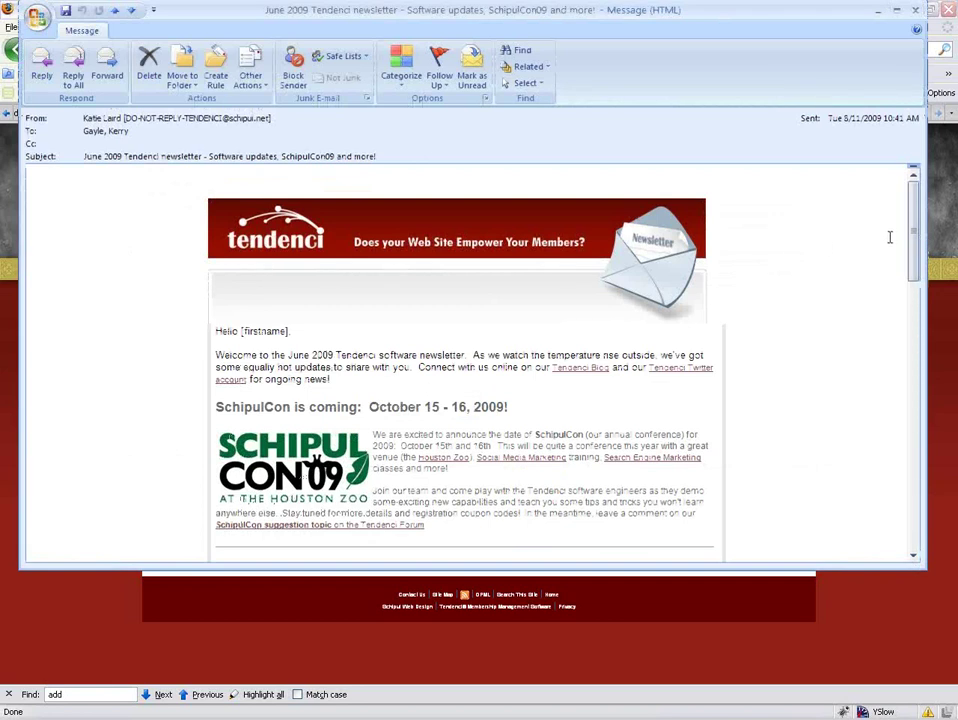
{"action": "scroll", "coordinate": [913, 250], "scroll_direction": "down", "scroll_amount": 3}
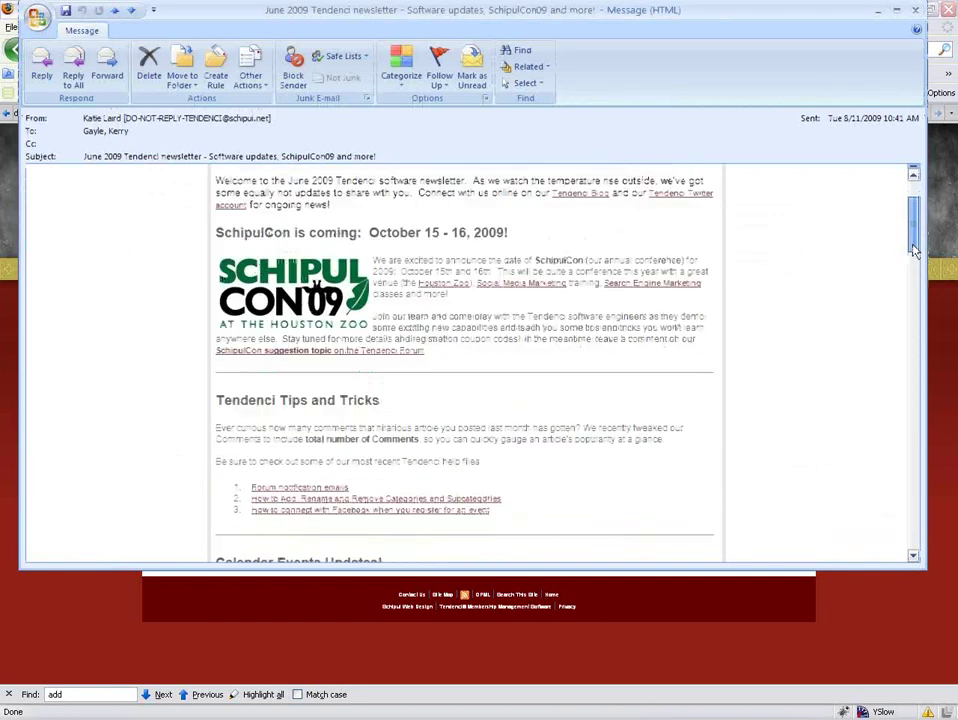
{"action": "scroll", "coordinate": [894, 327], "scroll_direction": "down", "scroll_amount": 15}
{"action": "scroll", "coordinate": [870, 437], "scroll_direction": "down", "scroll_amount": 10}
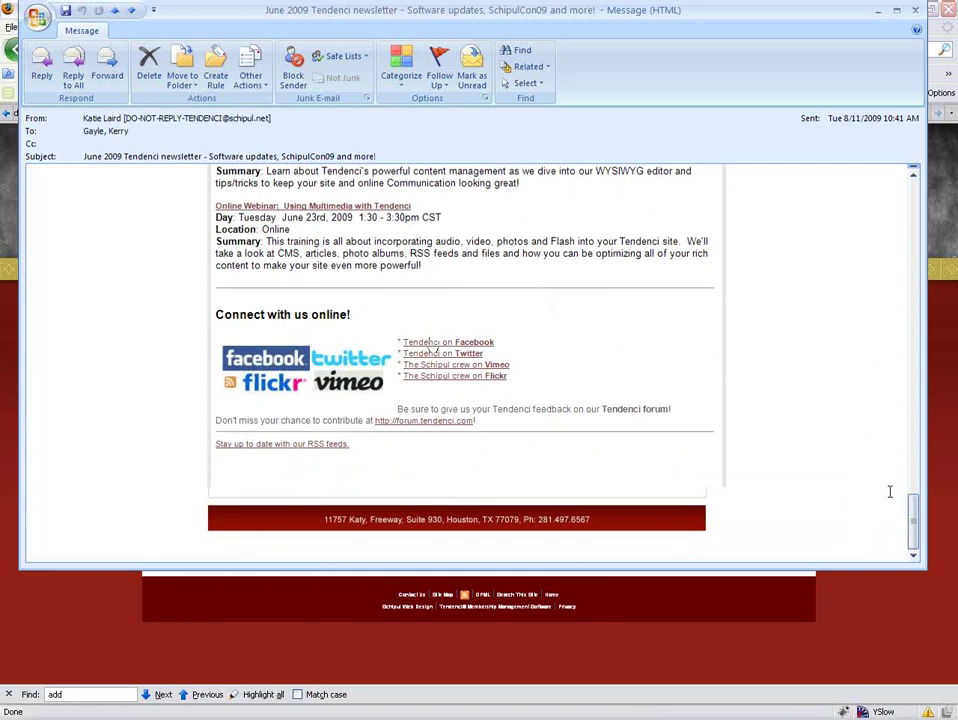
{"action": "left_click_drag", "start_coordinate": [913, 507], "coordinate": [913, 525]}
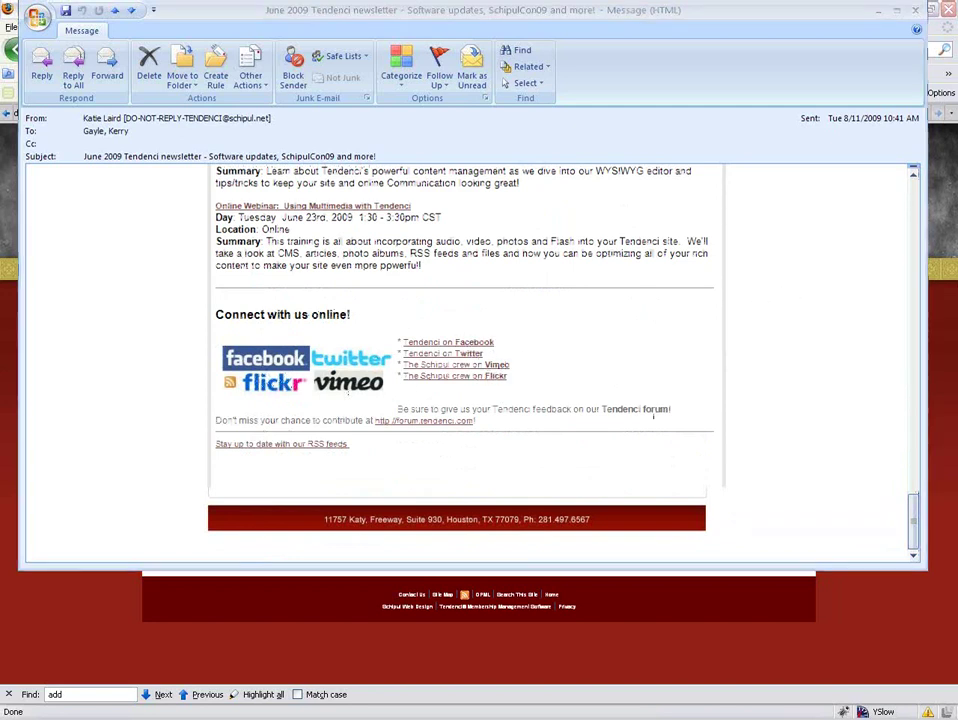
{"action": "scroll", "coordinate": [847, 228], "scroll_direction": "up", "scroll_amount": 15}
{"action": "key", "text": "ctrl+period"}
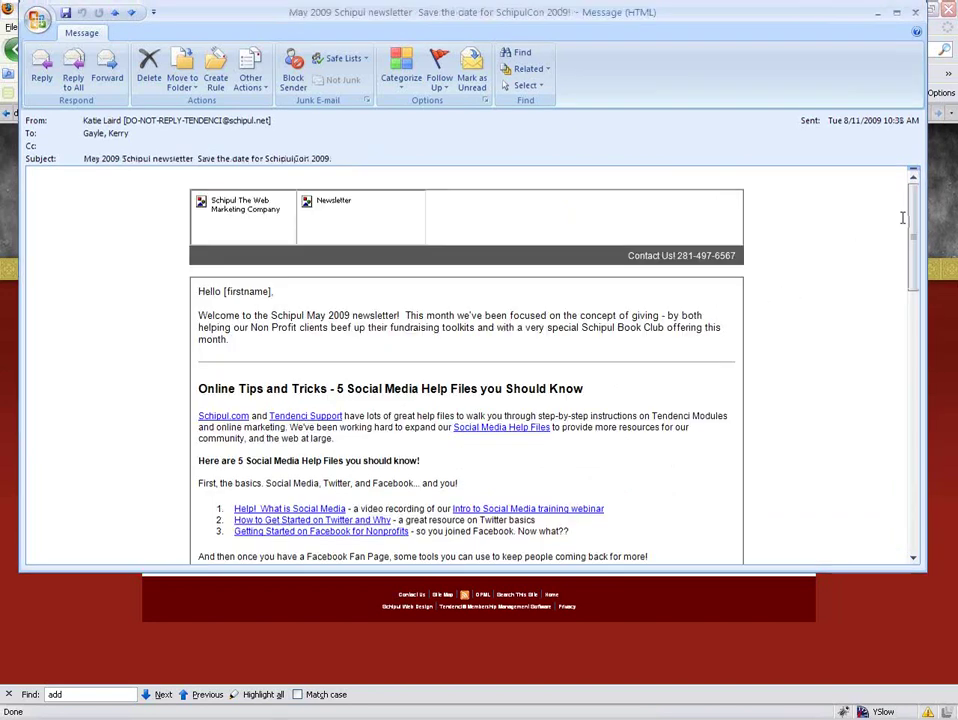
Scroll through the May and June newsletter messages, then return to the Tendenci Actions search page.
{"action": "left_click_drag", "start_coordinate": [913, 190], "coordinate": [908, 558]}
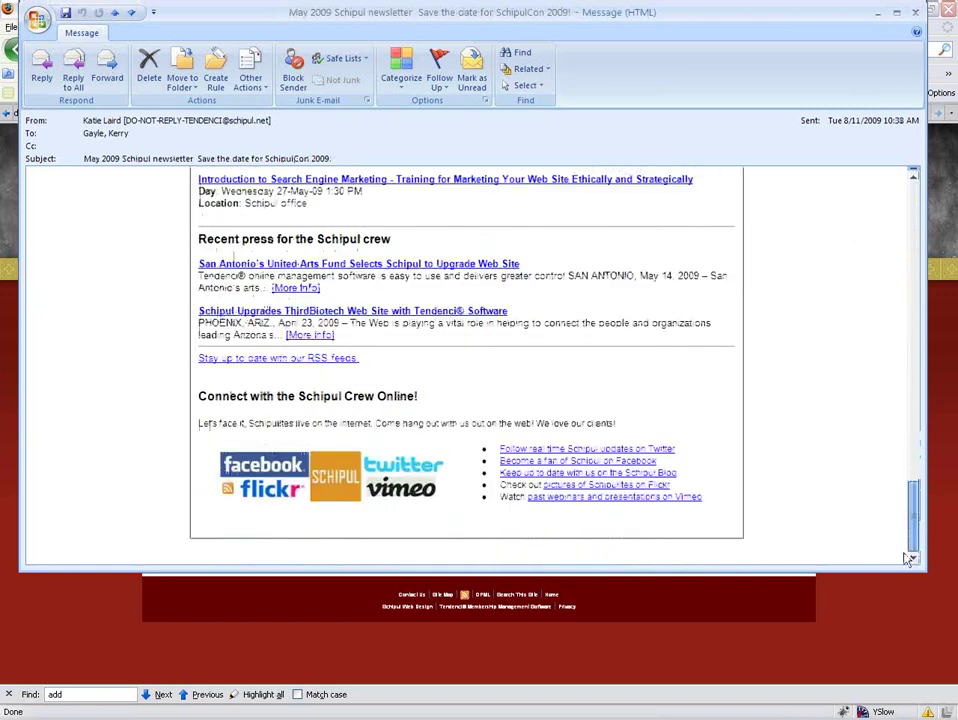
{"action": "left_click_drag", "start_coordinate": [909, 552], "coordinate": [908, 200]}
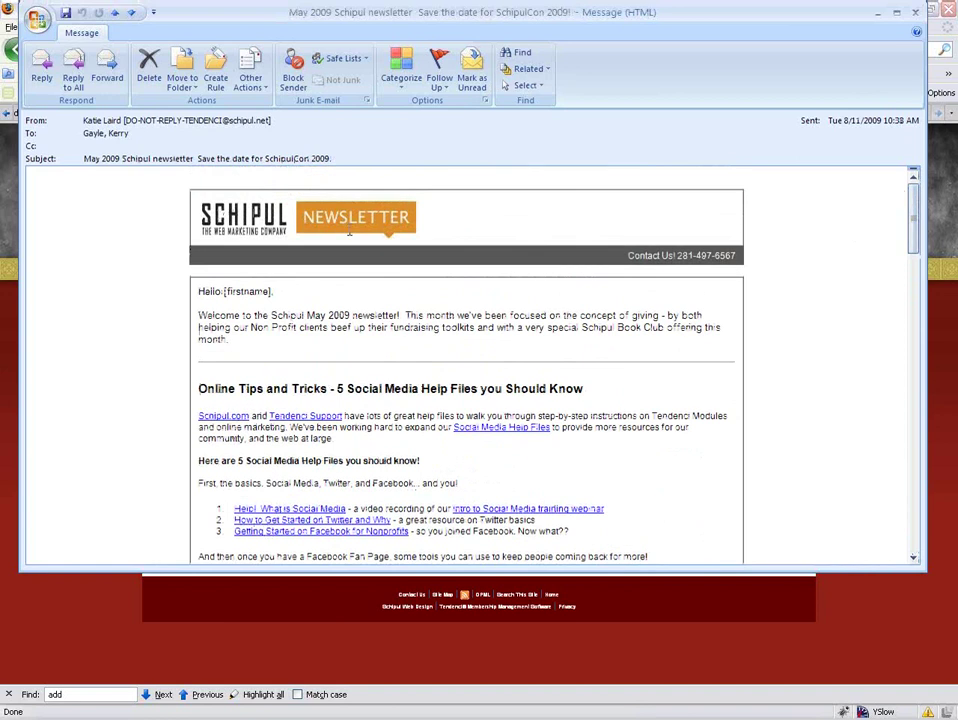
{"action": "left_click_drag", "start_coordinate": [909, 214], "coordinate": [911, 231]}
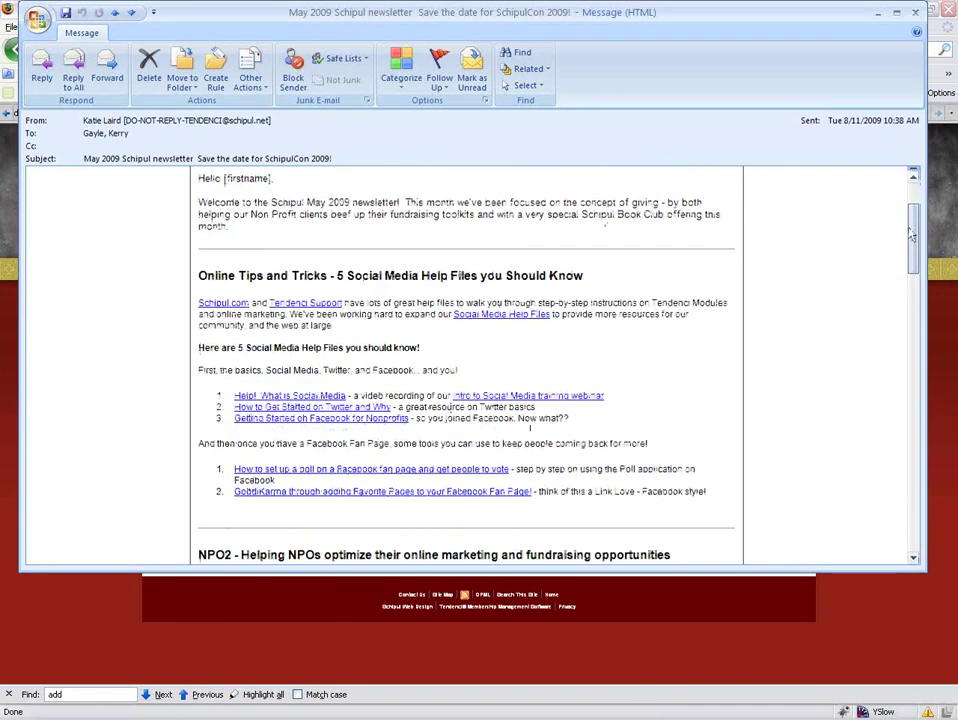
{"action": "scroll", "coordinate": [915, 265], "scroll_direction": "down", "scroll_amount": 3}
{"action": "left_click_drag", "start_coordinate": [915, 277], "coordinate": [897, 503]}
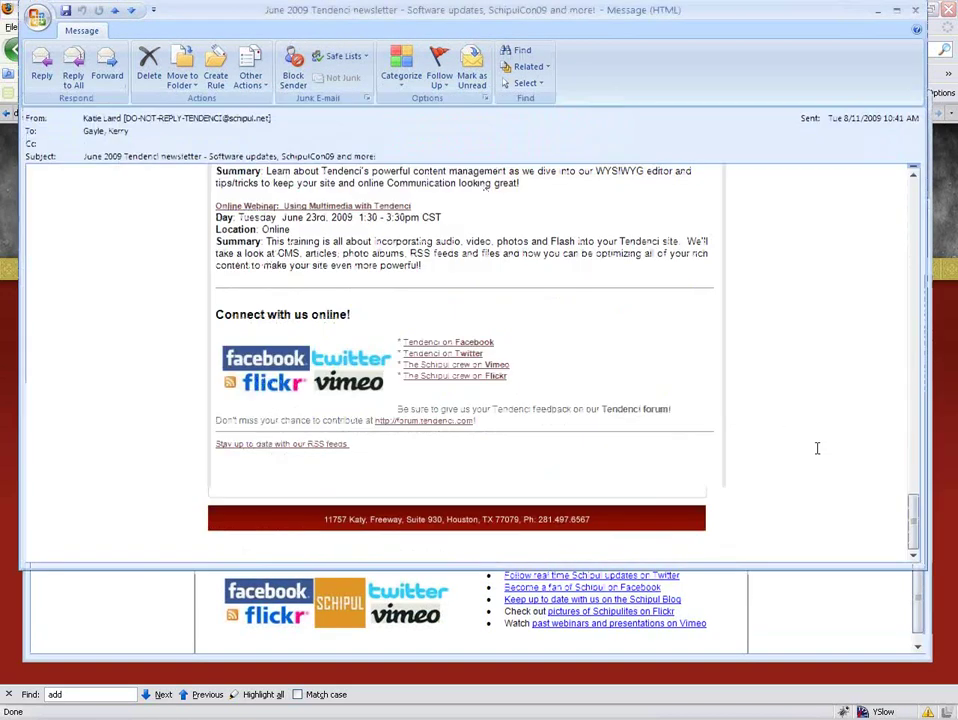
{"action": "left_click_drag", "start_coordinate": [916, 537], "coordinate": [914, 262]}
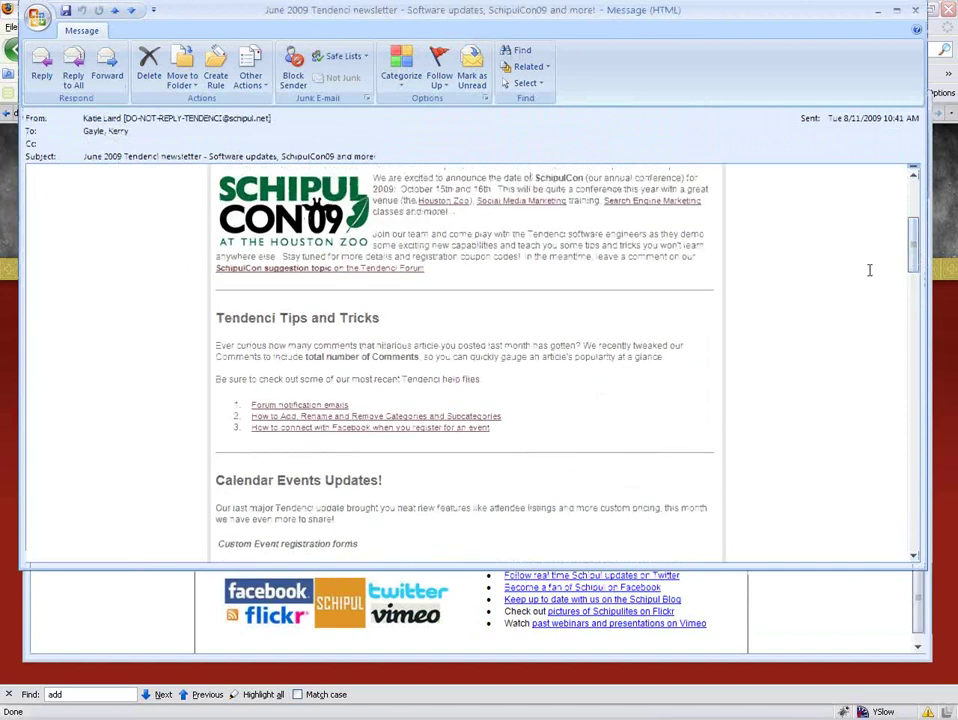
{"action": "scroll", "coordinate": [868, 270], "scroll_direction": "up", "scroll_amount": 5}
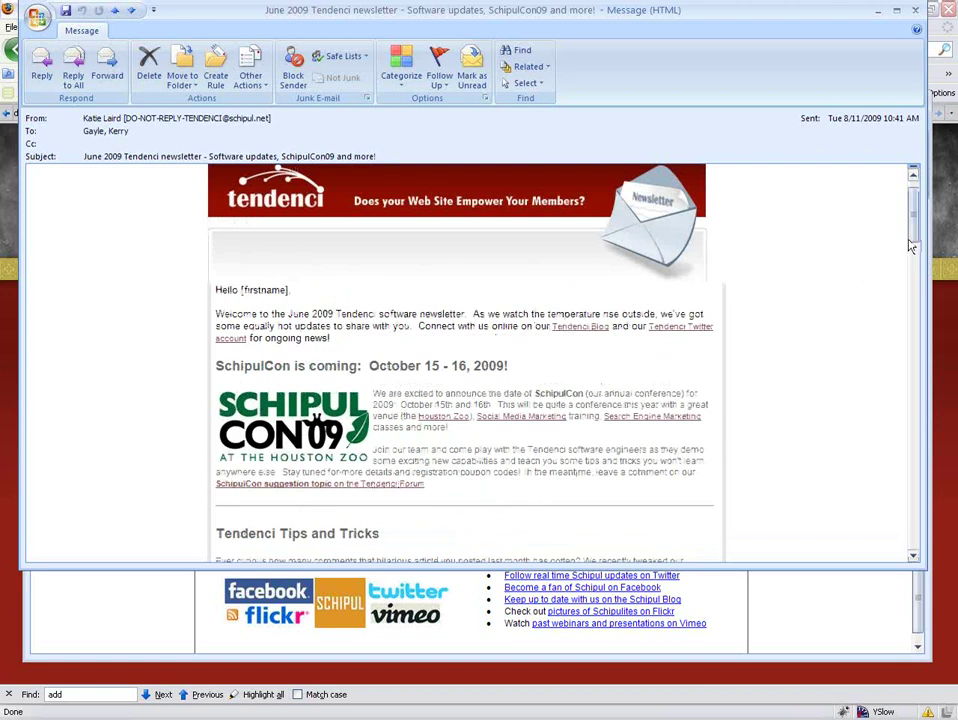
{"action": "left_click_drag", "start_coordinate": [912, 226], "coordinate": [901, 237]}
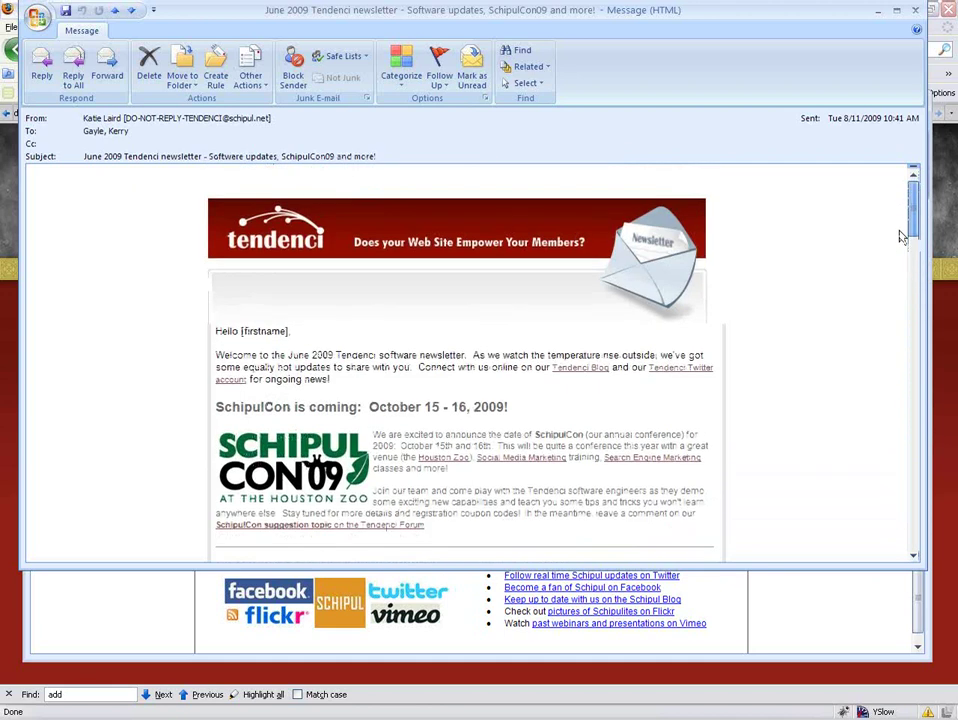
{"action": "left_click_drag", "start_coordinate": [901, 237], "coordinate": [901, 258]}
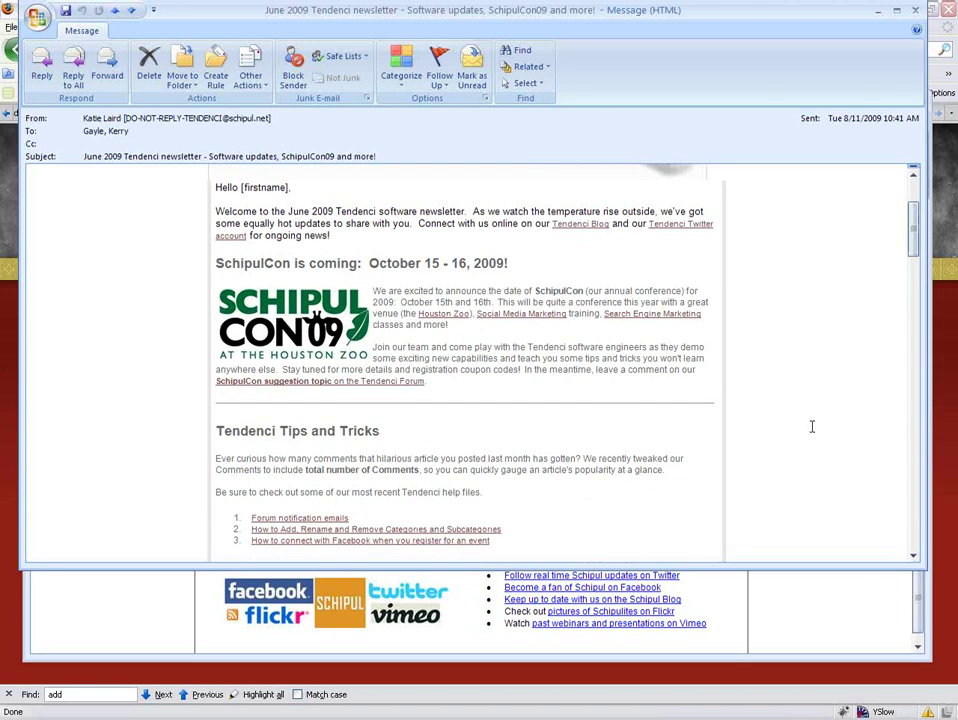
{"action": "left_click", "coordinate": [931, 588]}
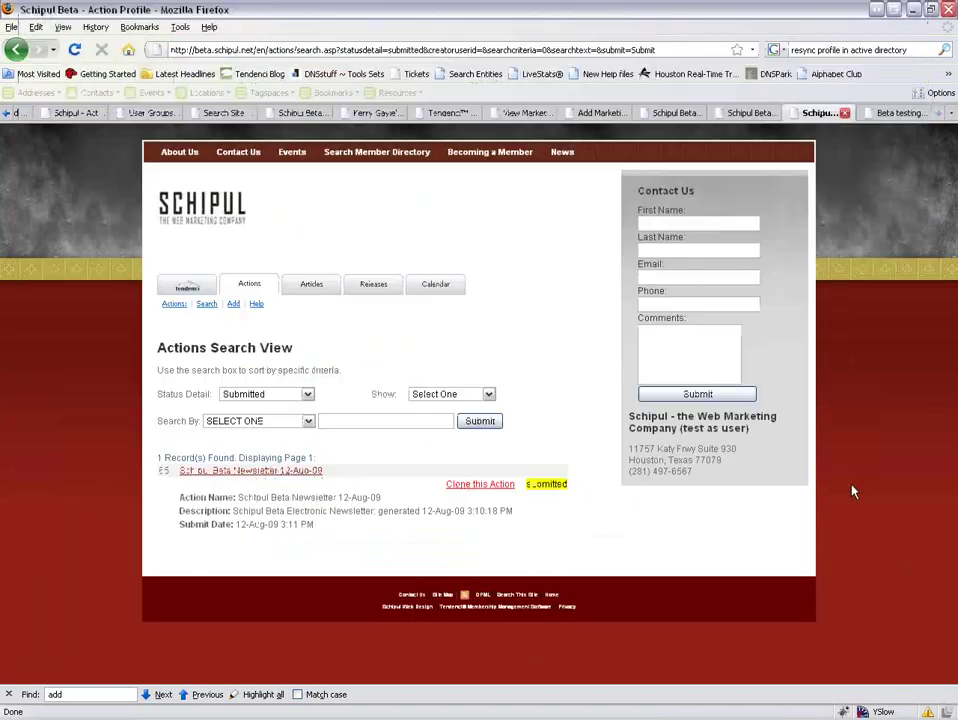
Filter Tendenci actions to In Progress status and refresh to find the 12-Aug-09 newsletter action.
{"action": "left_click", "coordinate": [74, 49]}
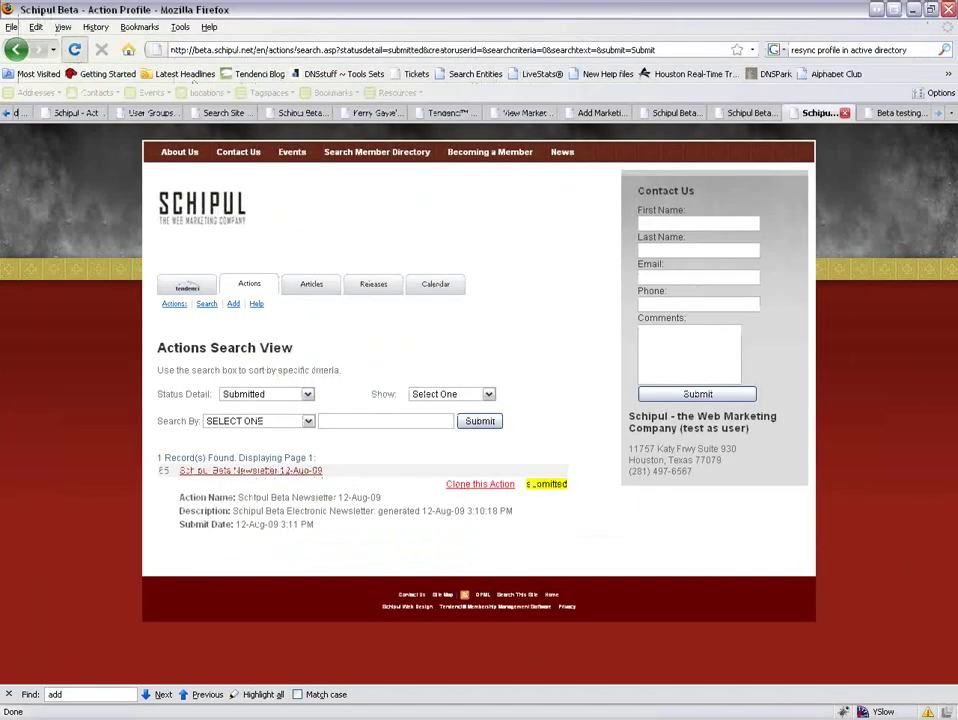
{"action": "left_click", "coordinate": [263, 396]}
{"action": "left_click", "coordinate": [272, 433]}
{"action": "left_click", "coordinate": [478, 421]}
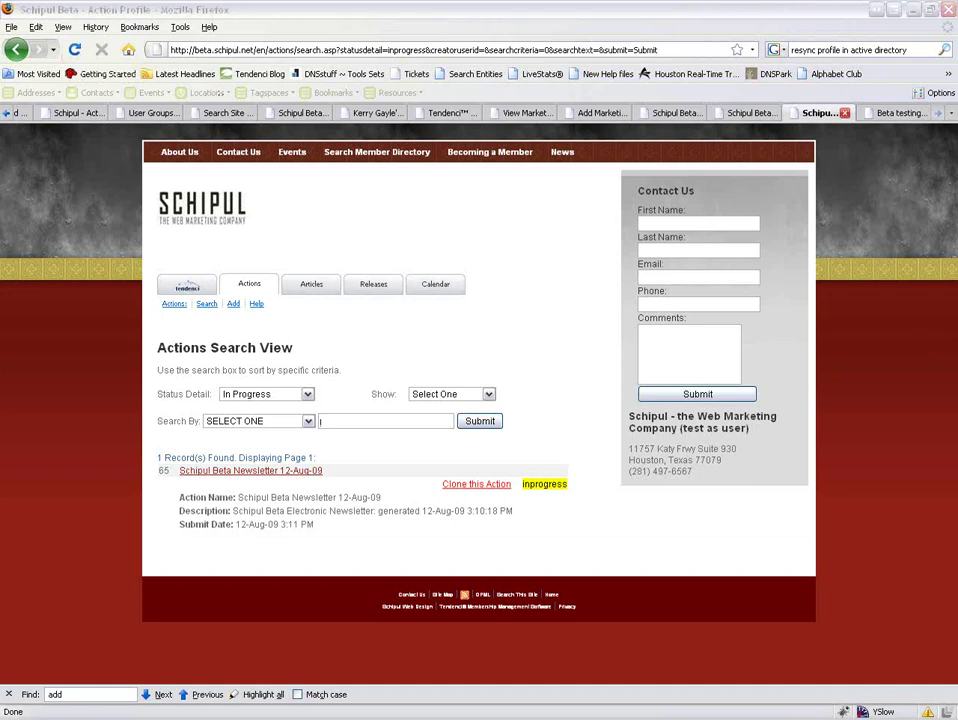
{"action": "left_click", "coordinate": [74, 49]}
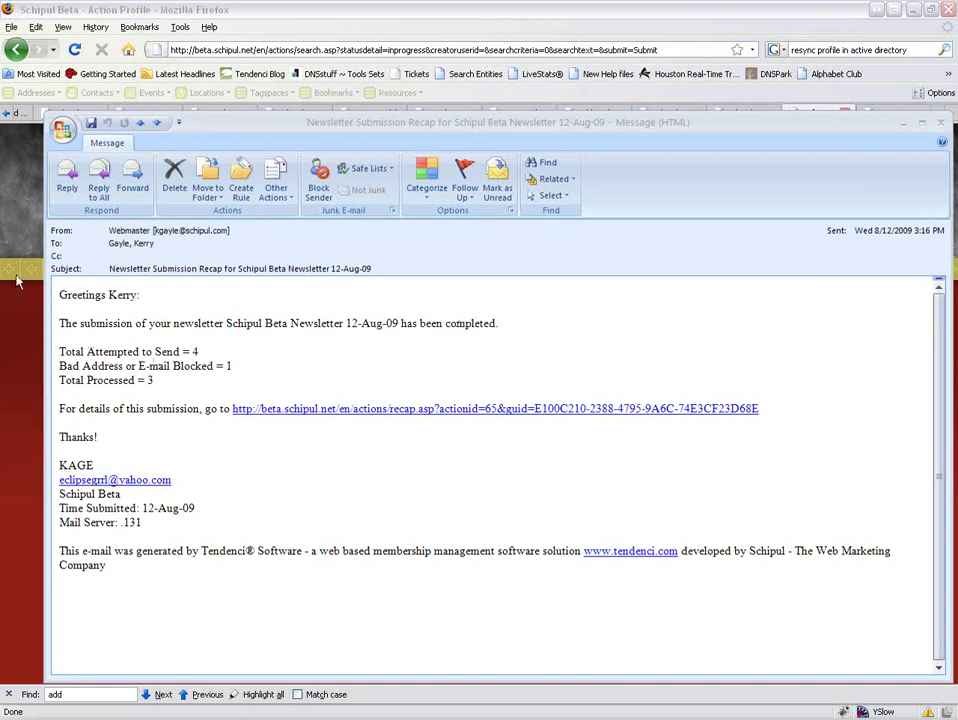
Open the list of already-sent newsletter actions from the Tendenci user home page.
{"action": "left_click", "coordinate": [14, 211]}
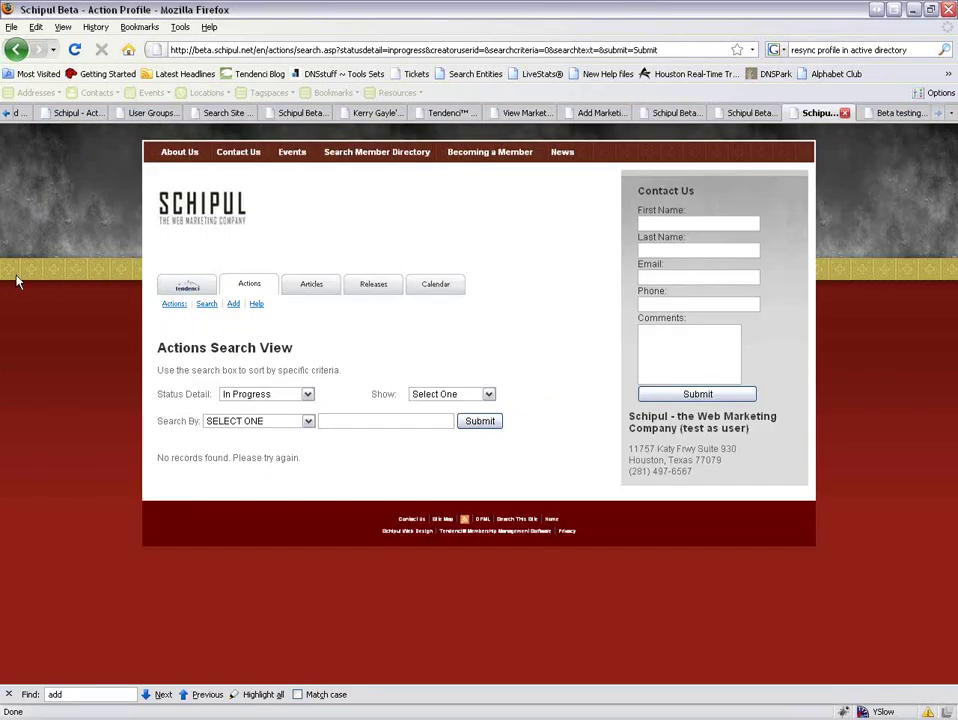
{"action": "left_click", "coordinate": [183, 288]}
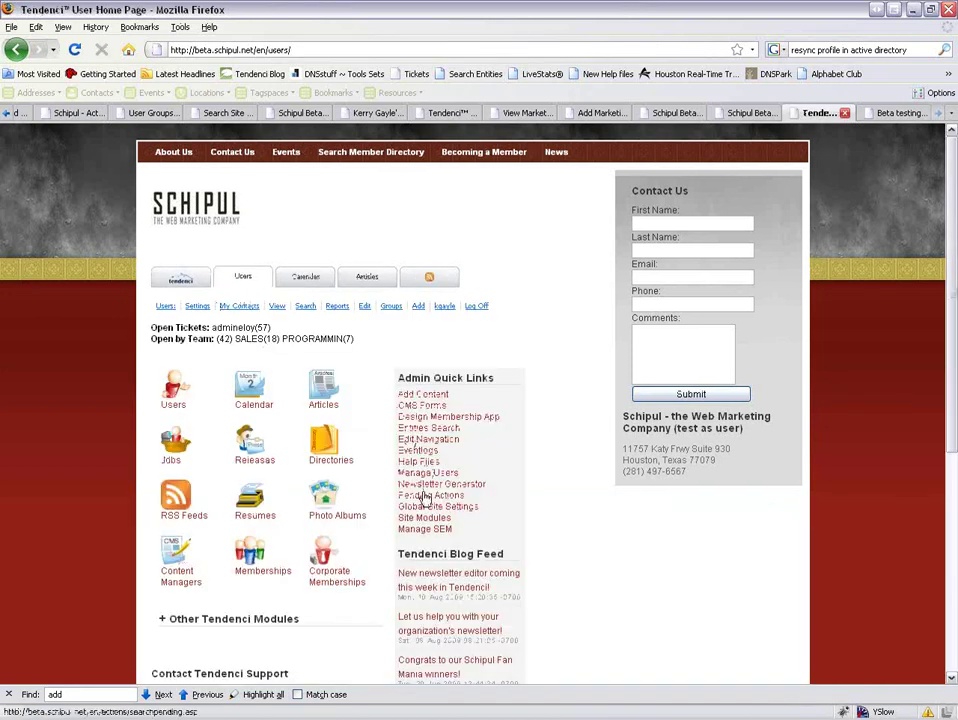
{"action": "left_click", "coordinate": [441, 484]}
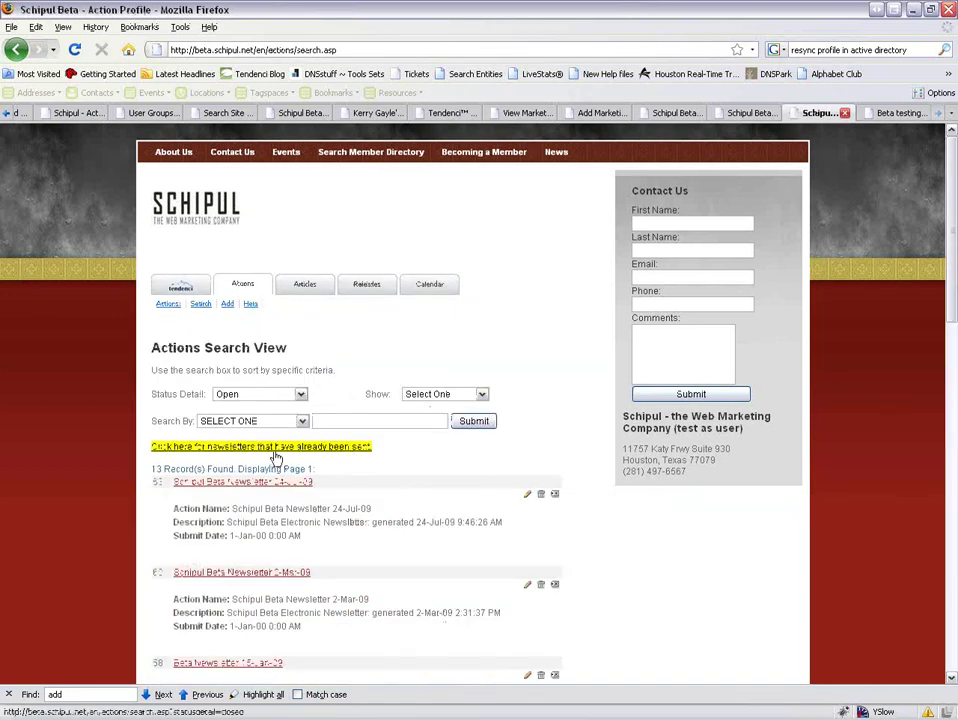
{"action": "left_click", "coordinate": [230, 446]}
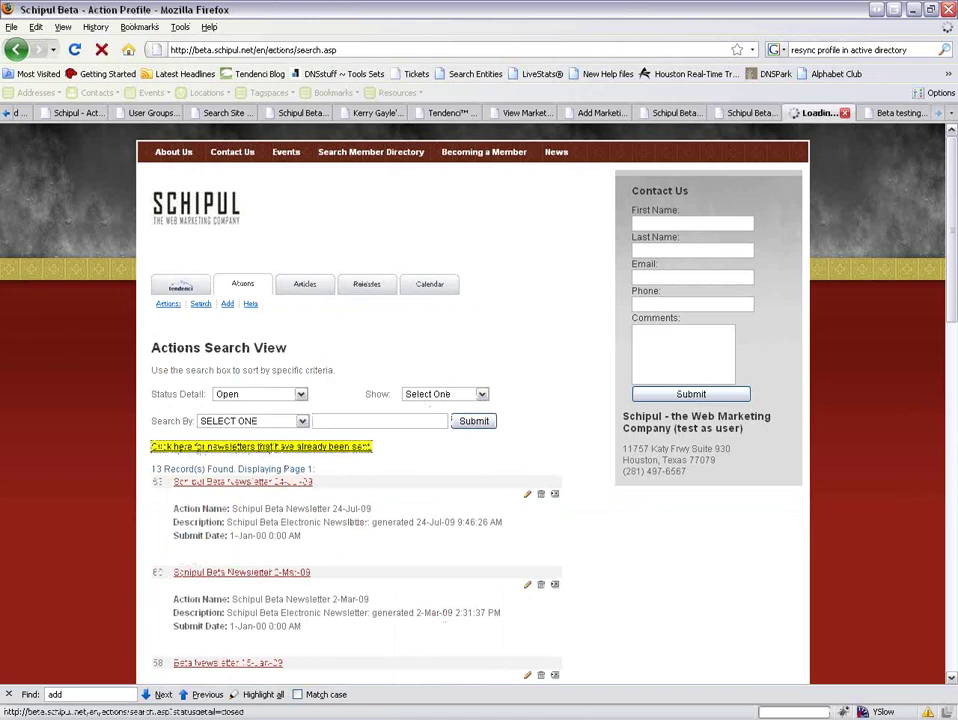
{"action": "scroll", "coordinate": [333, 449], "scroll_direction": "down", "scroll_amount": 2}
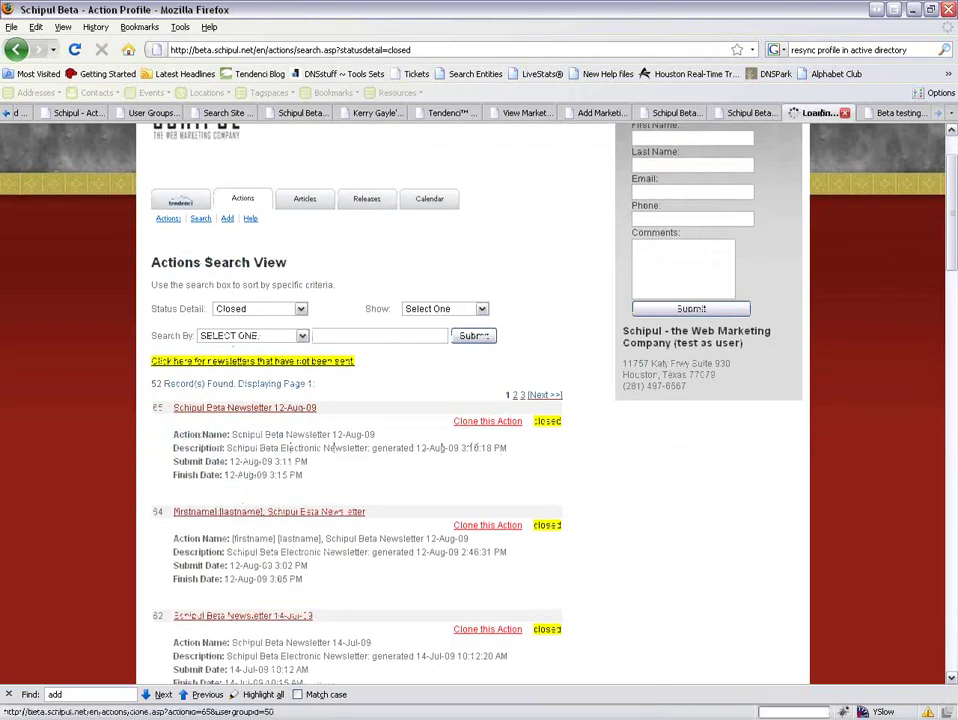
Clone the Schipul Beta Newsletter 12-Aug-09 action, addressing it to the 'newsletter' user group.
{"action": "left_click", "coordinate": [473, 421]}
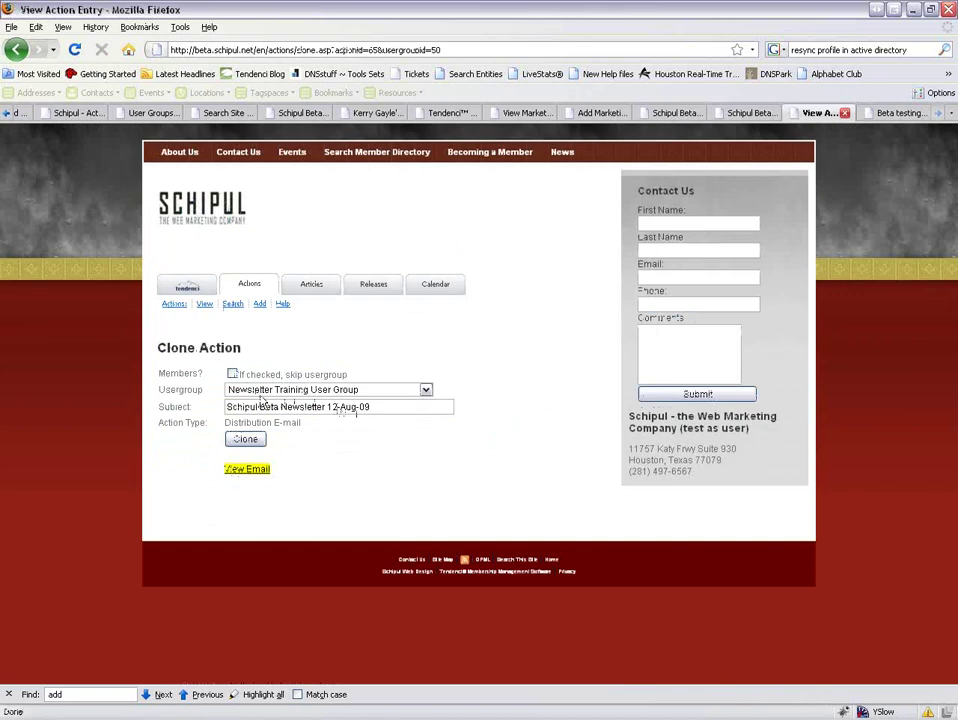
{"action": "left_click", "coordinate": [310, 390]}
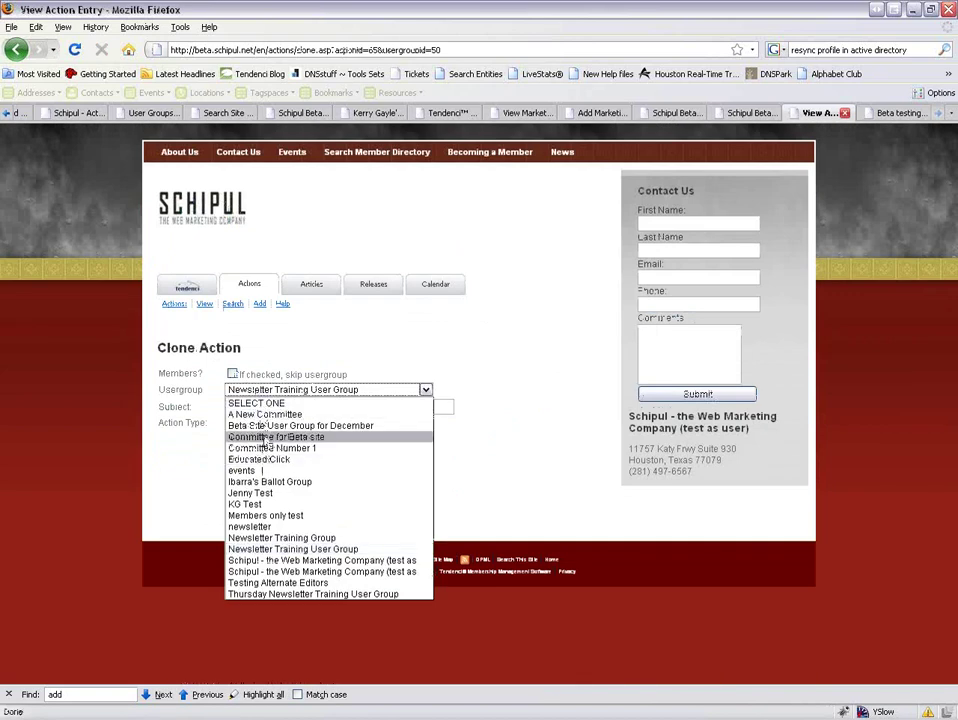
{"action": "left_click", "coordinate": [268, 437]}
{"action": "left_click", "coordinate": [282, 390]}
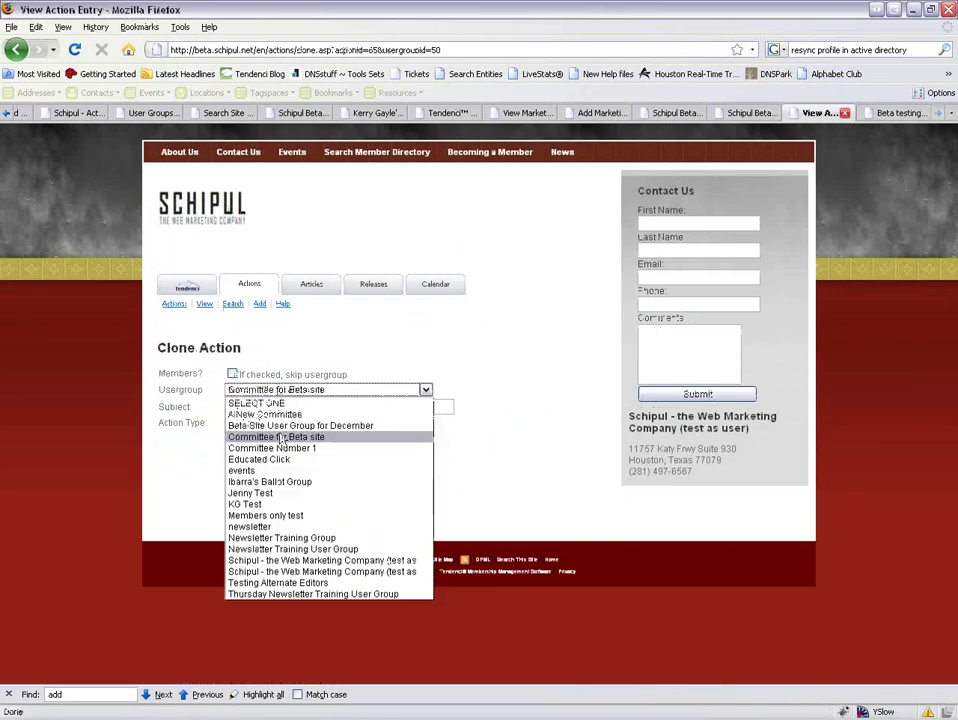
{"action": "left_click", "coordinate": [318, 527]}
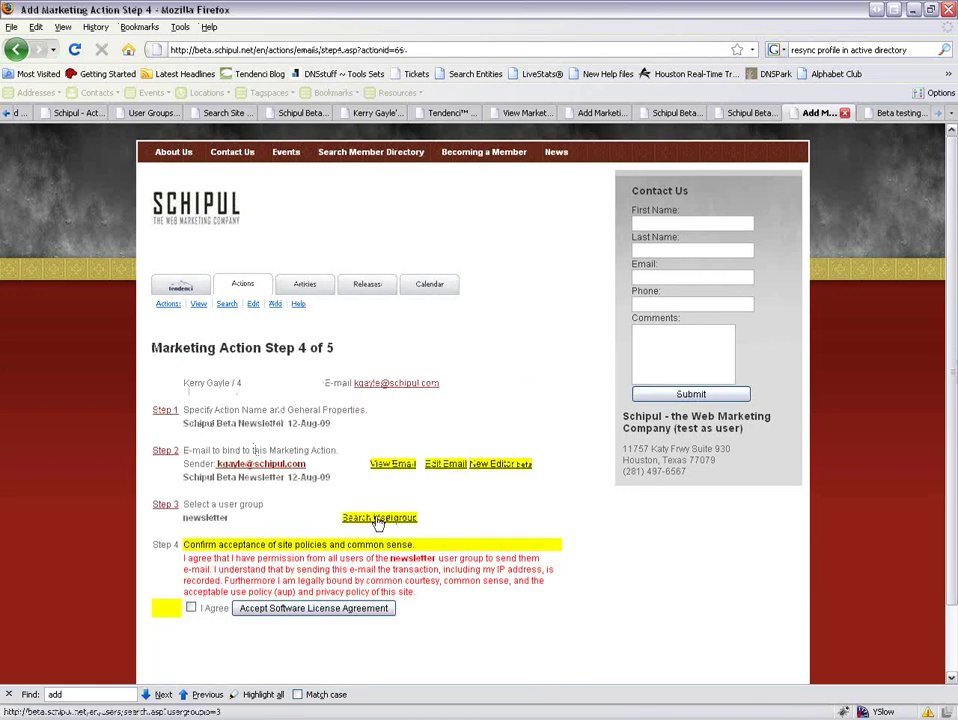
Review the newsletter user group search in a new tab, then close the extra tabs to return to Step 4.
{"action": "right_click", "coordinate": [378, 520]}
{"action": "left_click", "coordinate": [432, 539]}
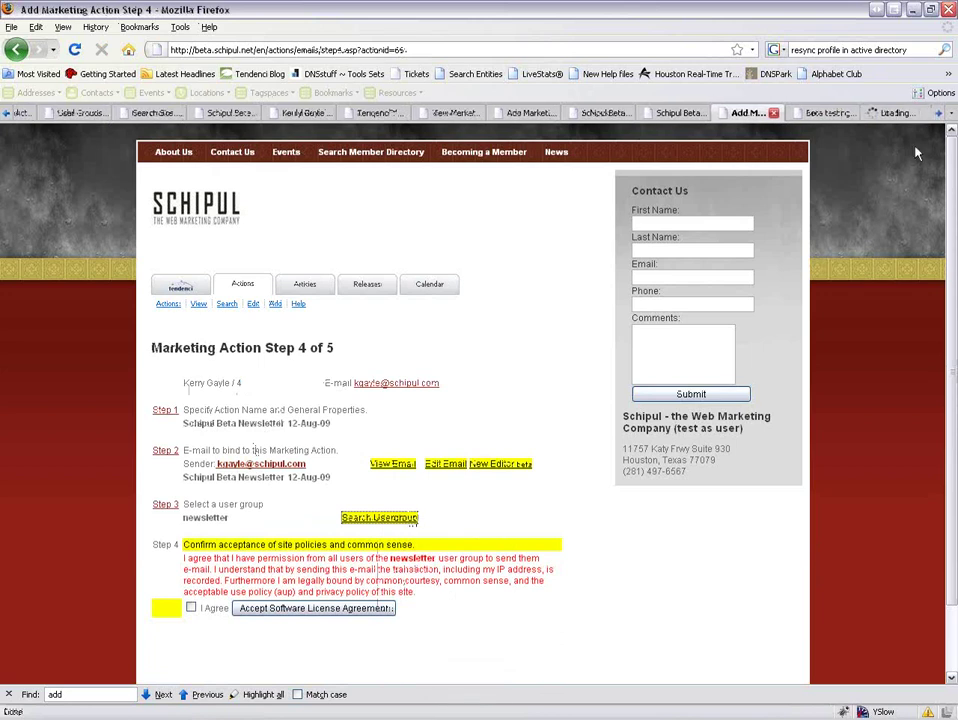
{"action": "left_click", "coordinate": [900, 113]}
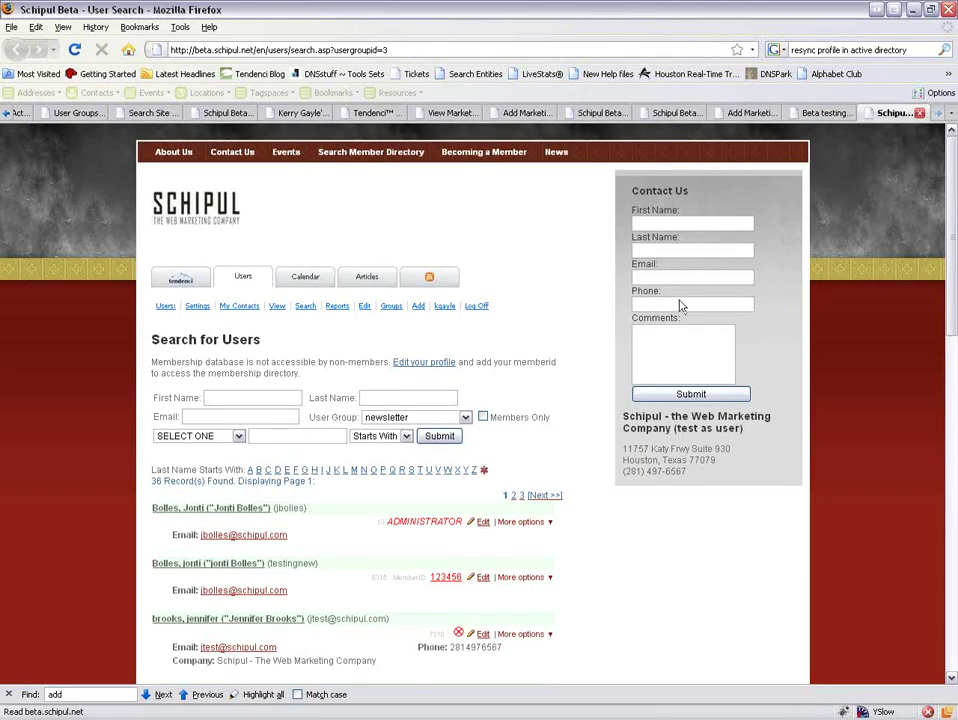
{"action": "scroll", "coordinate": [533, 370], "scroll_direction": "down", "scroll_amount": 1}
{"action": "scroll", "coordinate": [533, 378], "scroll_direction": "down", "scroll_amount": 10}
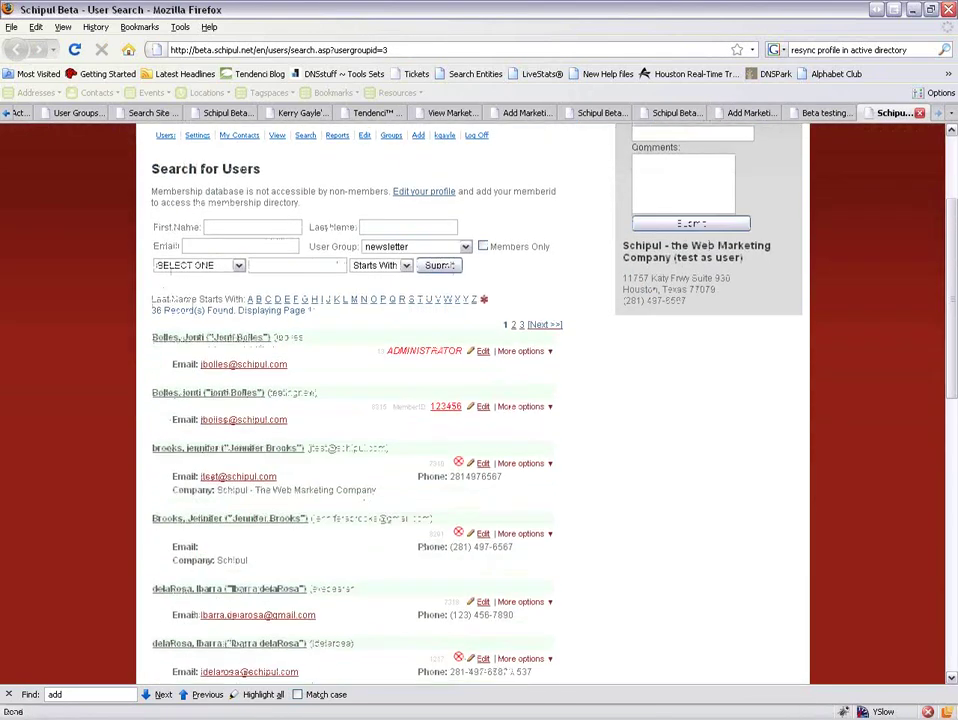
{"action": "scroll", "coordinate": [530, 376], "scroll_direction": "down", "scroll_amount": 5}
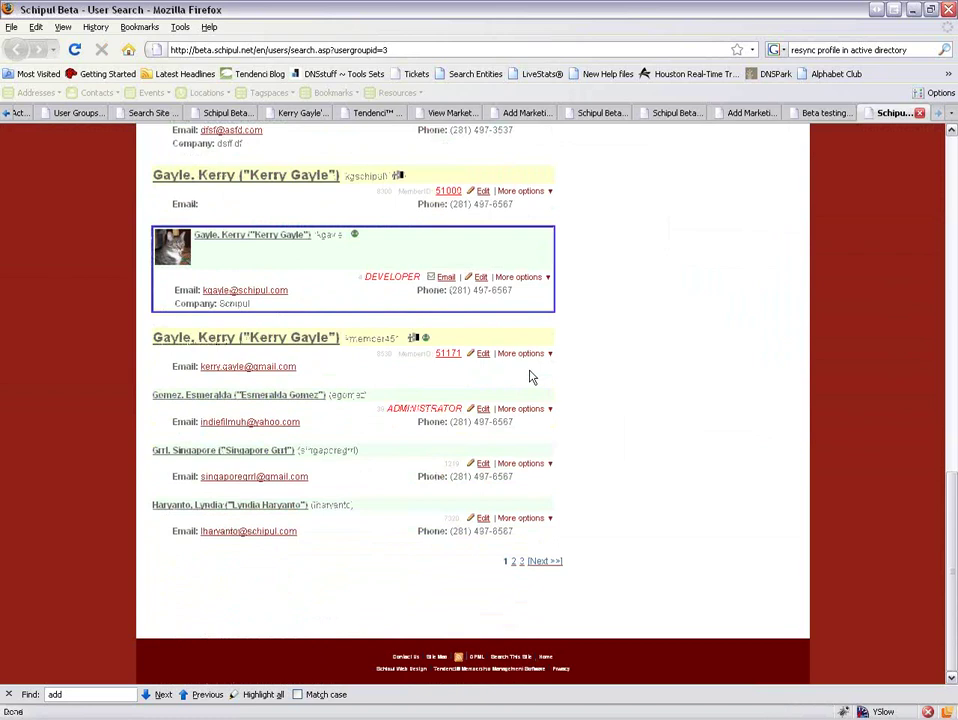
{"action": "left_click", "coordinate": [919, 113]}
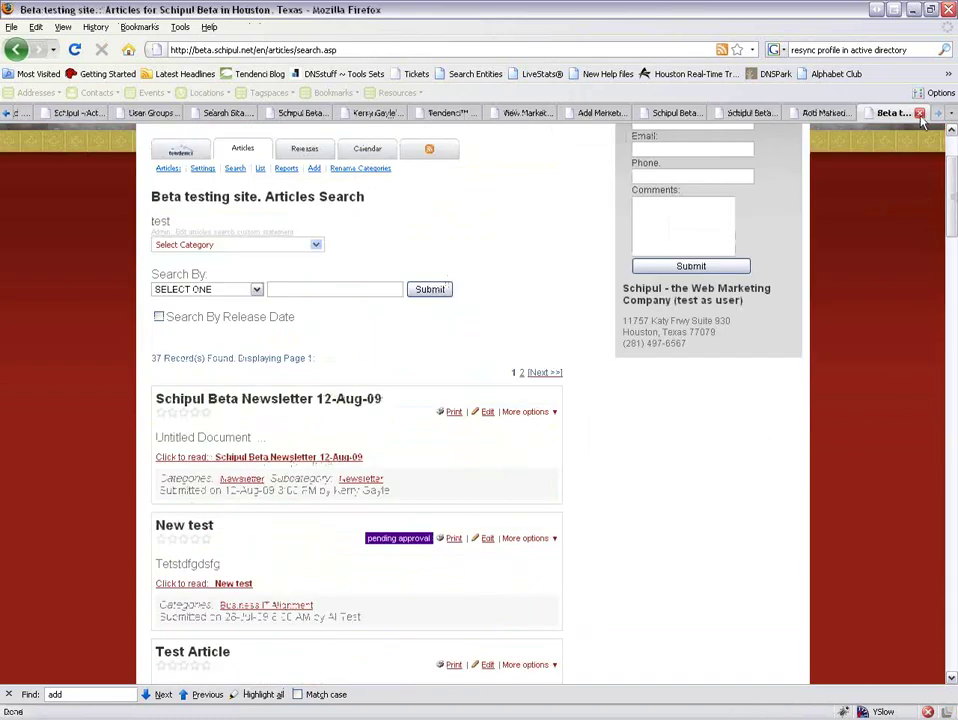
{"action": "left_click", "coordinate": [919, 113]}
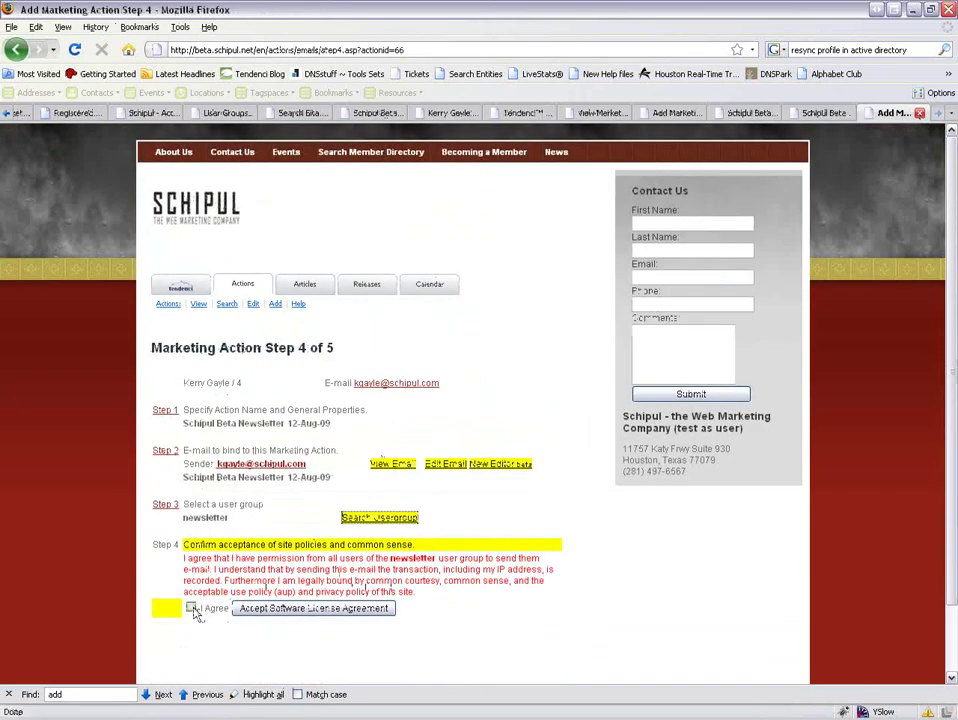
Agree to the site policies to reach Step 5 and tick the Send the E-mail confirmation.
{"action": "left_click", "coordinate": [190, 608]}
{"action": "left_click", "coordinate": [272, 611]}
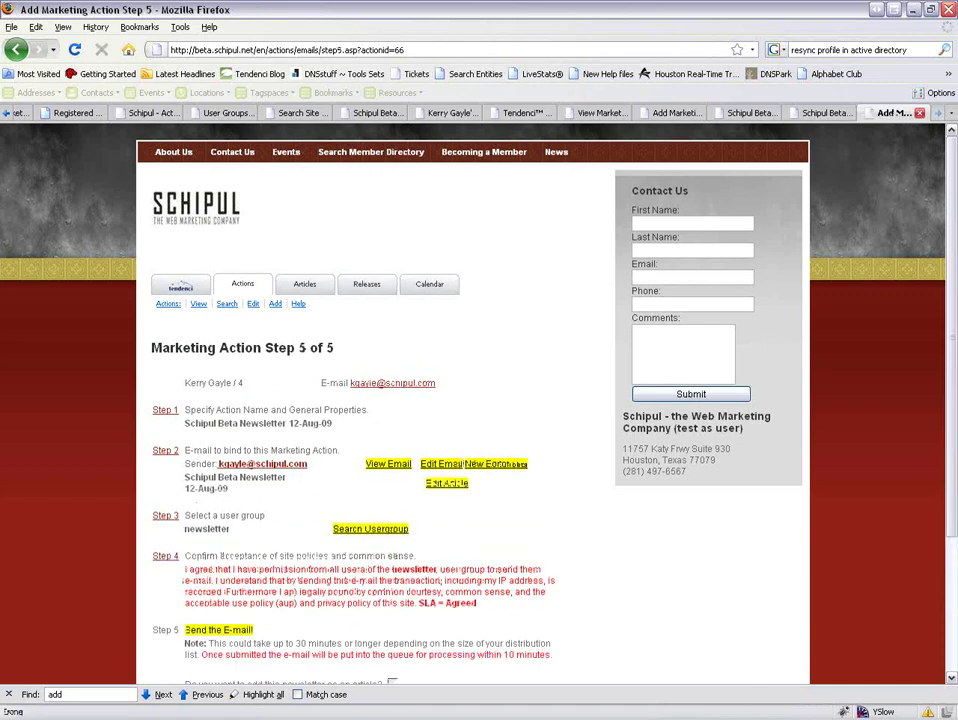
{"action": "scroll", "coordinate": [250, 607], "scroll_direction": "down", "scroll_amount": 2}
{"action": "left_click", "coordinate": [192, 585]}
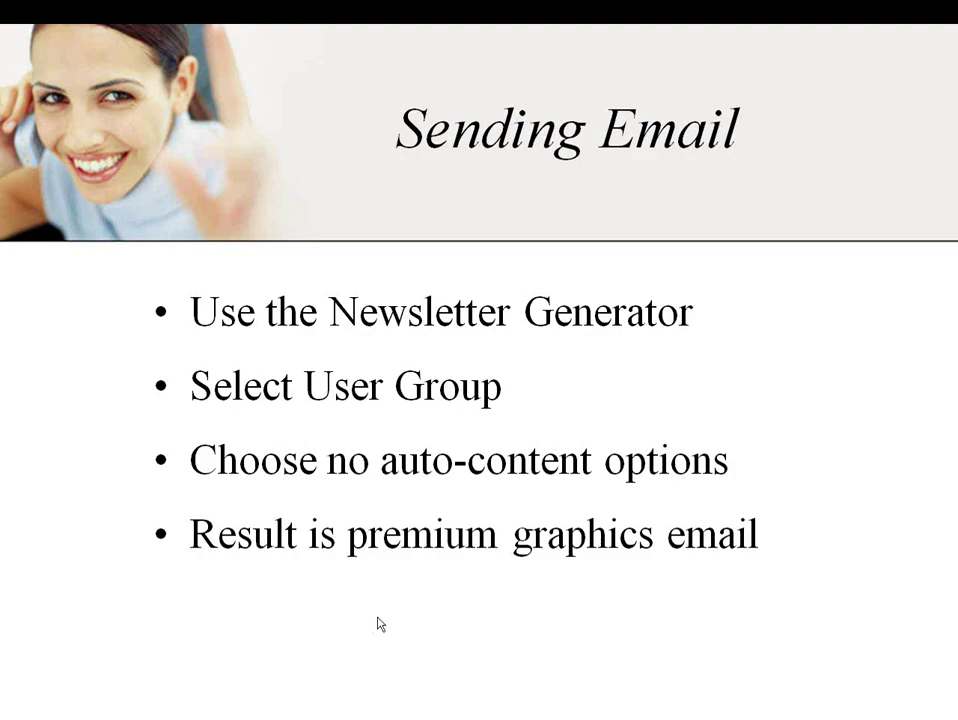
Advance past the Tracking Effectiveness and Articles Viewed slides, then return to Firefox's Step 5 page.
{"action": "key", "text": "Right"}
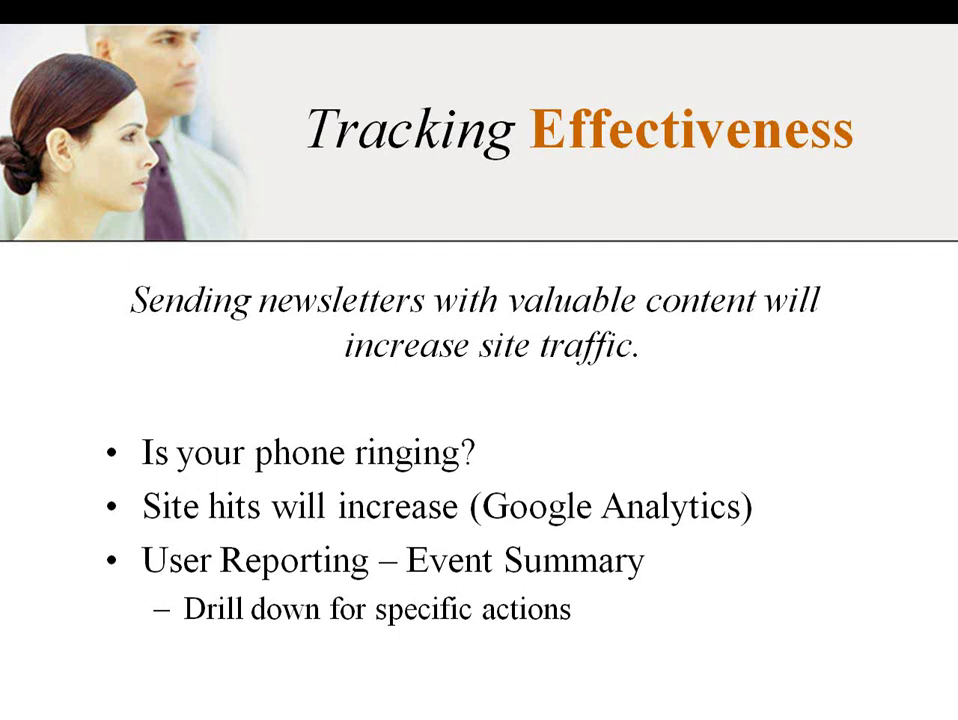
{"action": "key", "text": "Right"}
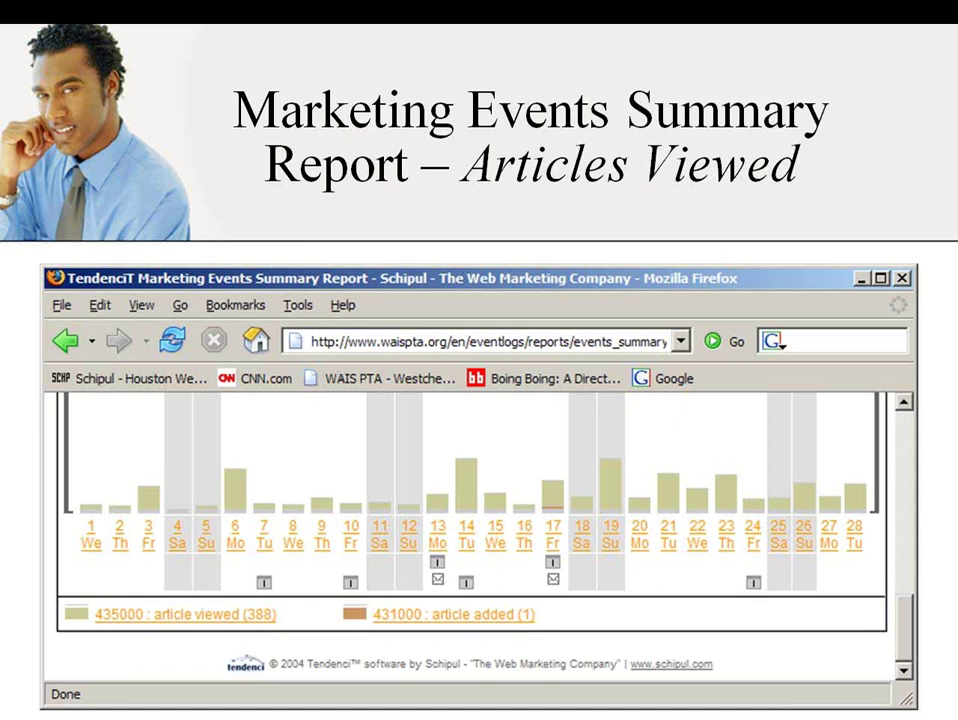
{"action": "key", "text": "alt+Tab"}
{"action": "key", "text": "Tab"}
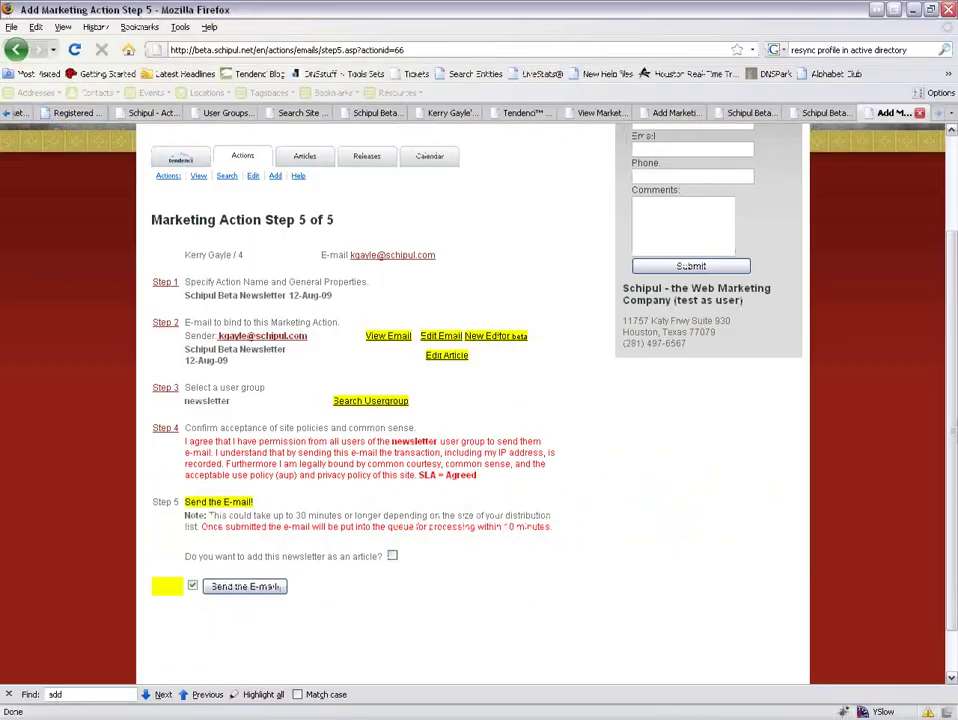
Go from the Tendenci home page through Articles to the Article Reporting Options page.
{"action": "left_click", "coordinate": [181, 158]}
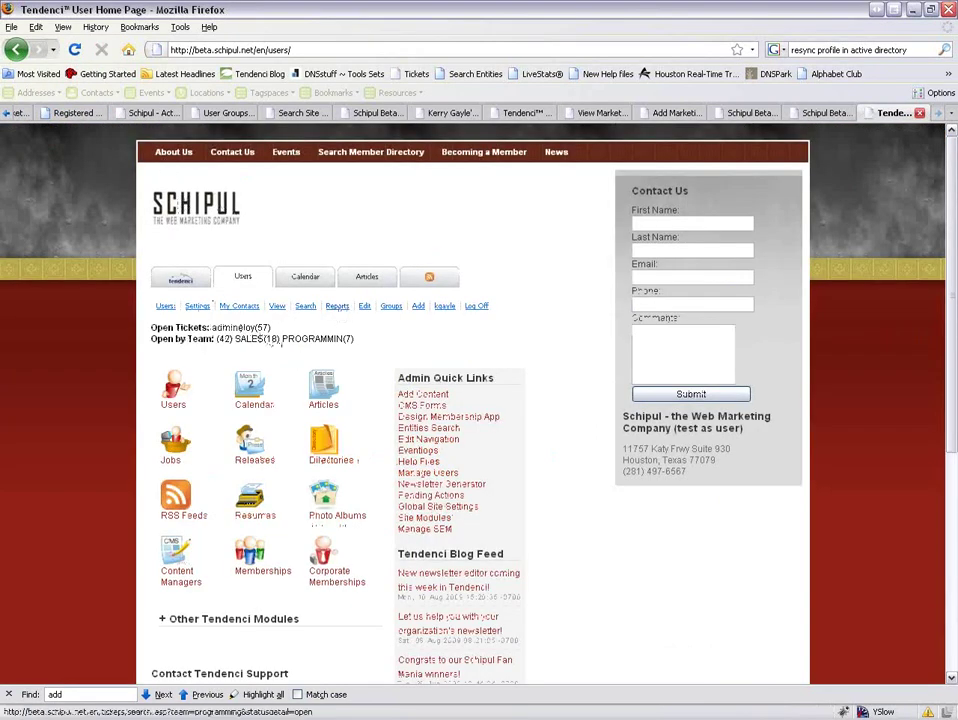
{"action": "left_click", "coordinate": [331, 391]}
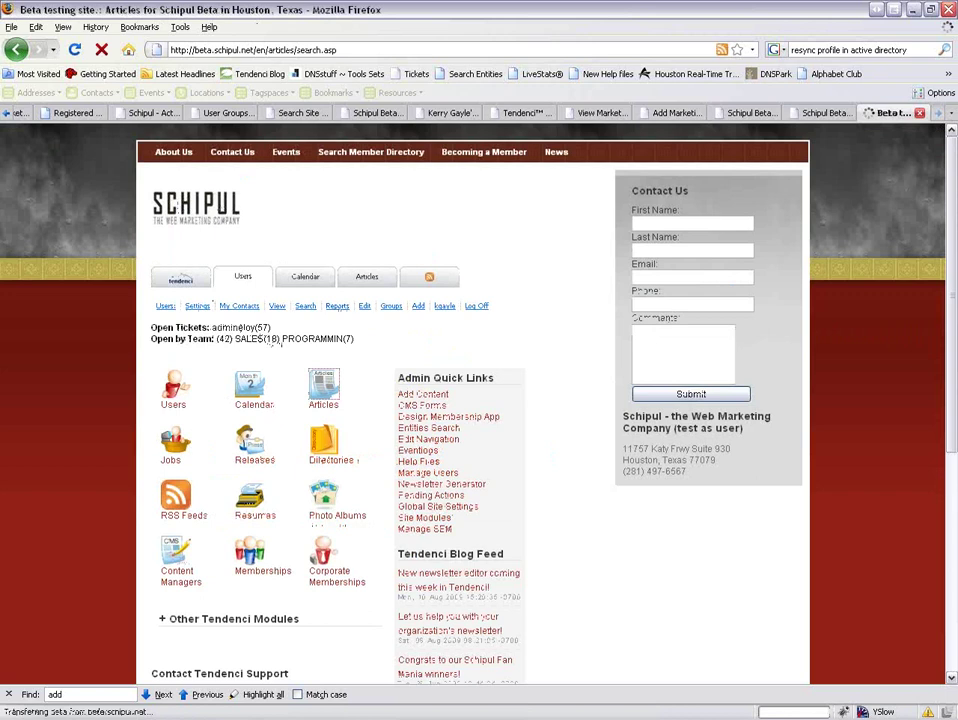
{"action": "left_click", "coordinate": [287, 299]}
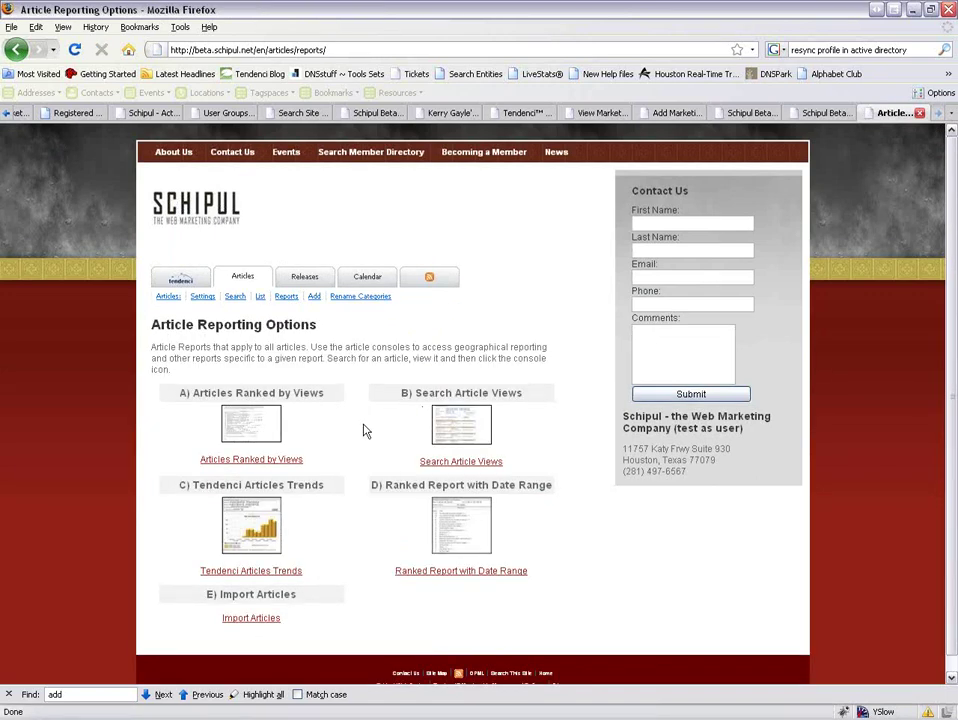
Open and scroll through the Articles Ranked by Views report.
{"action": "left_click", "coordinate": [243, 435]}
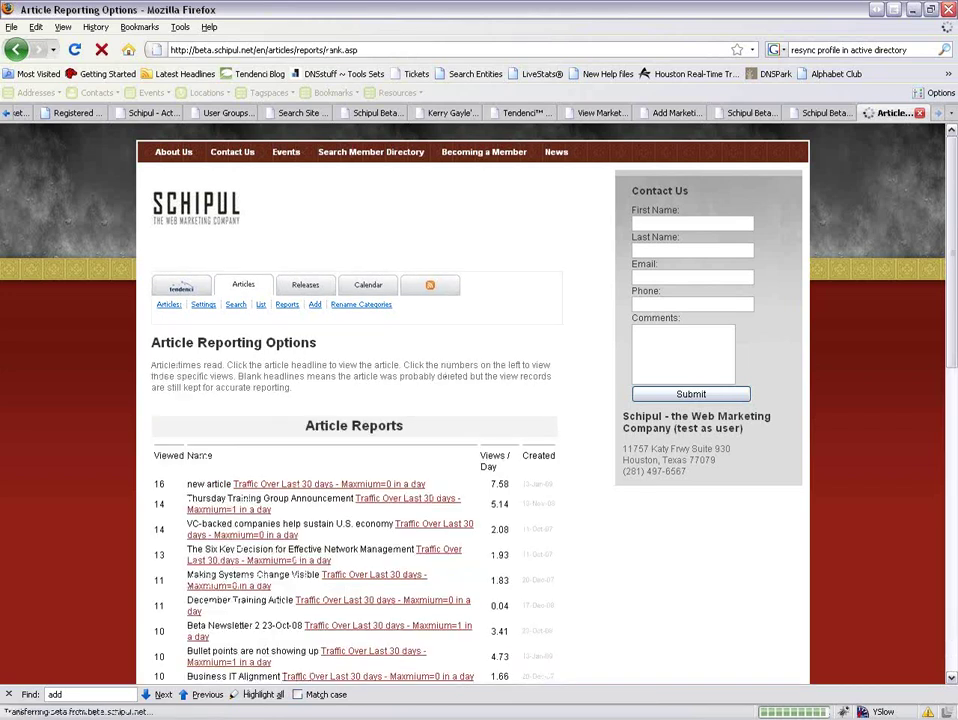
{"action": "scroll", "coordinate": [200, 455], "scroll_direction": "down", "scroll_amount": 2}
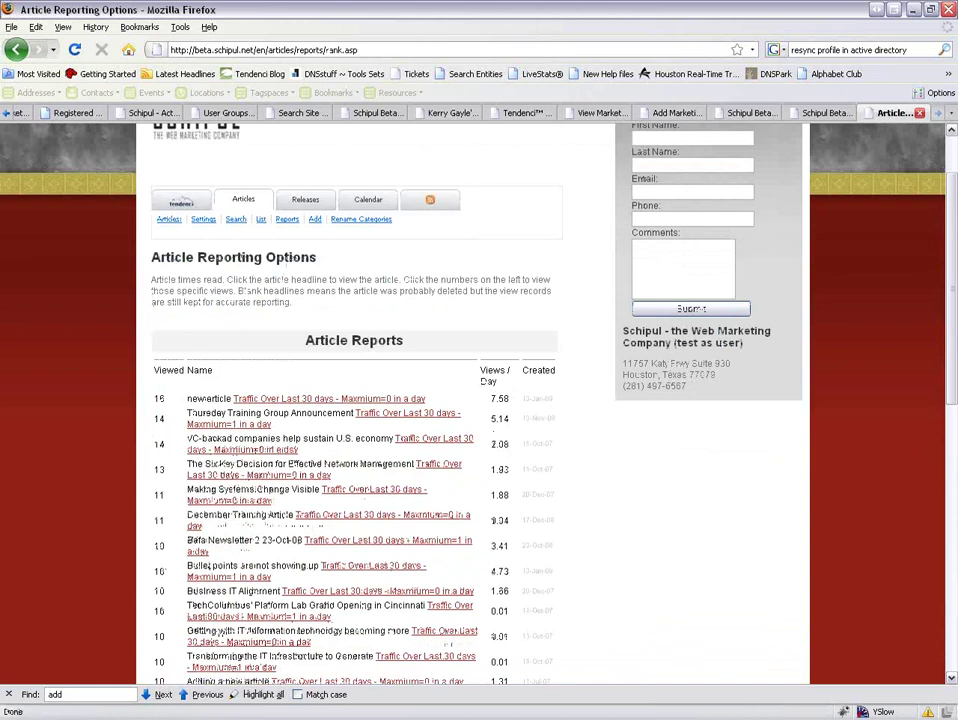
{"action": "scroll", "coordinate": [233, 549], "scroll_direction": "down", "scroll_amount": 2}
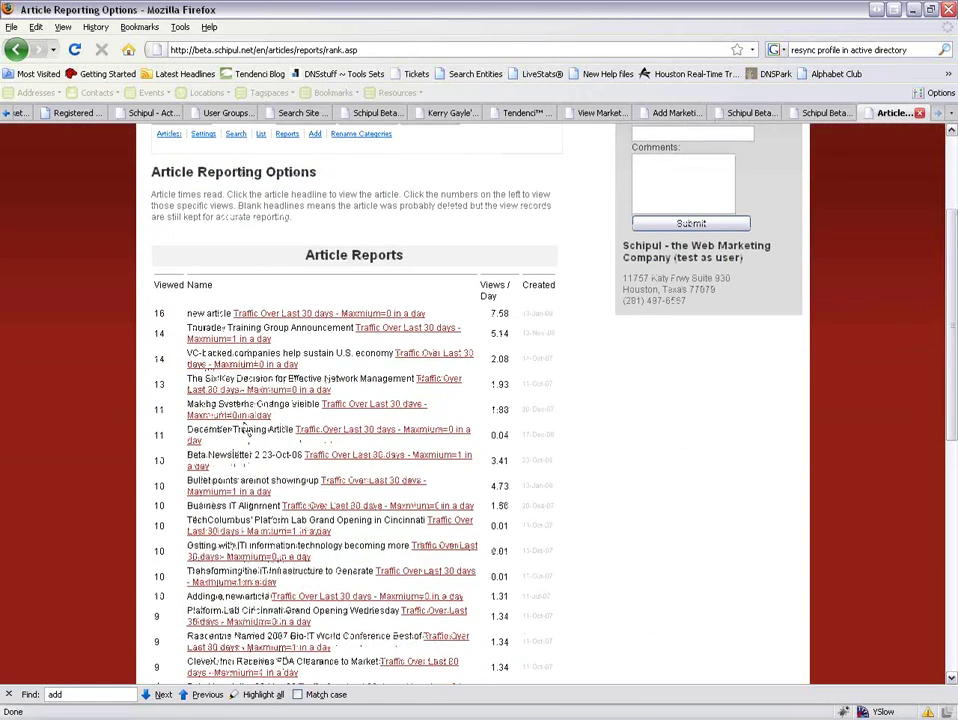
{"action": "scroll", "coordinate": [233, 549], "scroll_direction": "up", "scroll_amount": 1}
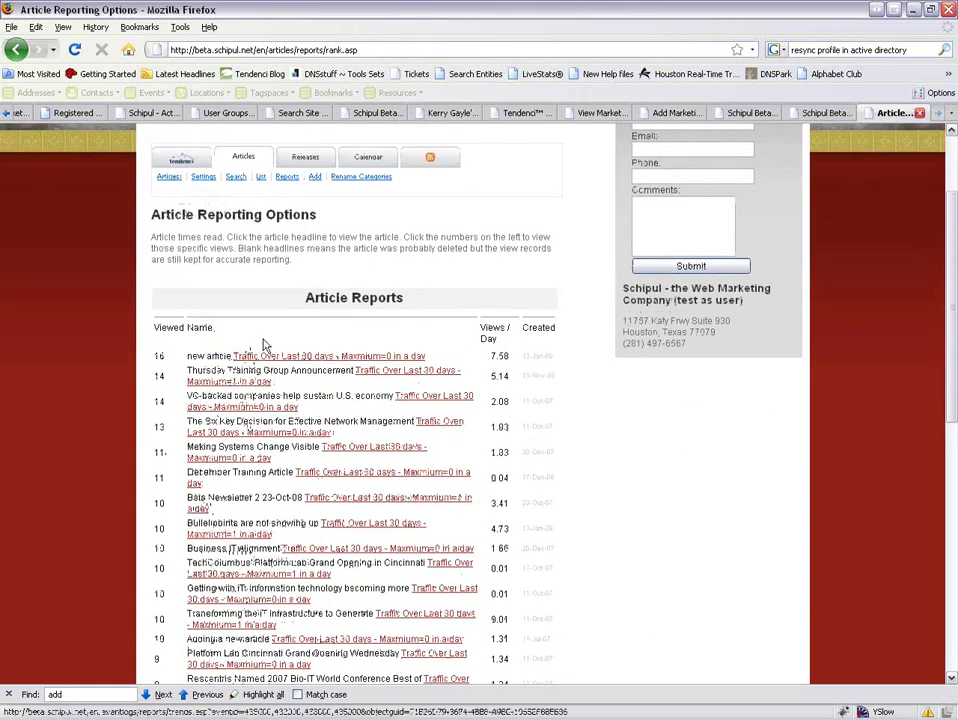
Open the August 2009 Marketing Events Summary Report from the user Reports page.
{"action": "left_click", "coordinate": [181, 160]}
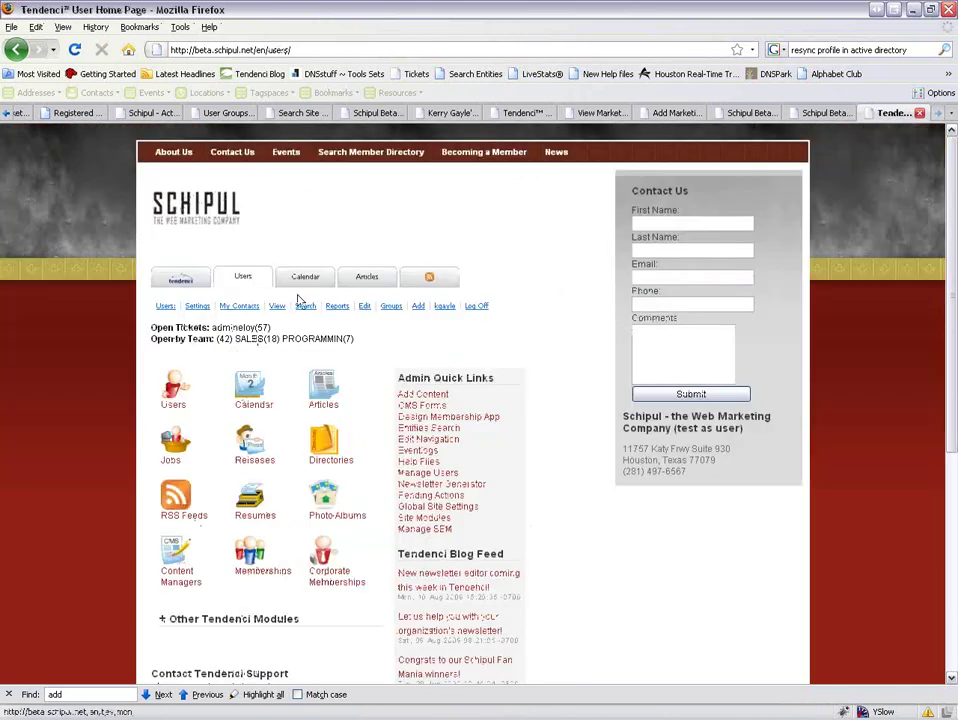
{"action": "left_click", "coordinate": [336, 305]}
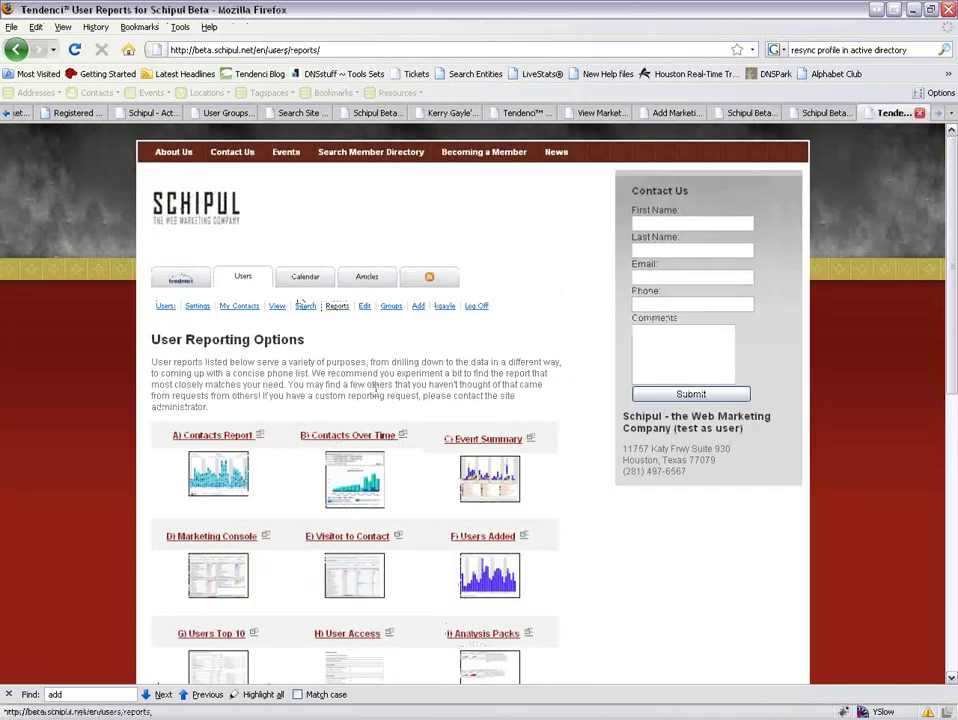
{"action": "scroll", "coordinate": [435, 434], "scroll_direction": "down", "scroll_amount": 2}
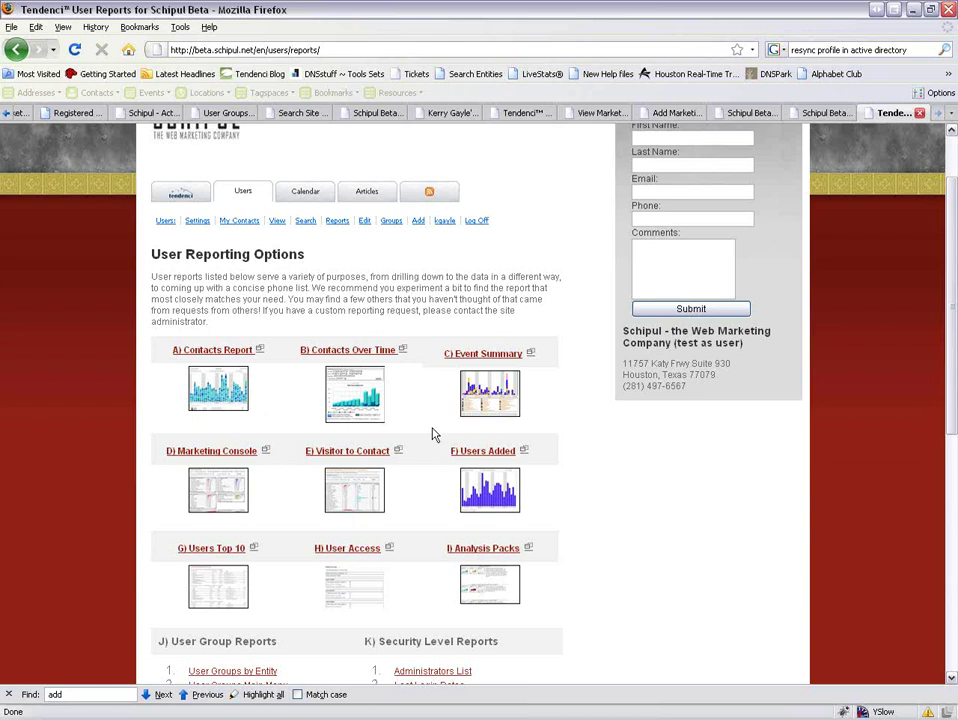
{"action": "left_click", "coordinate": [498, 356]}
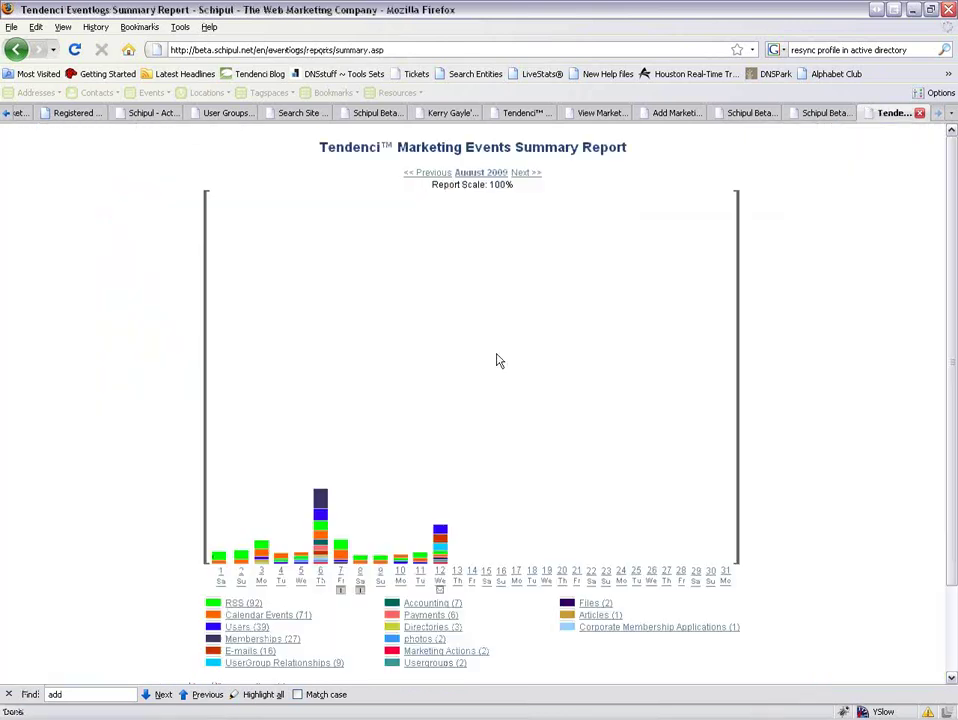
Inspect the day-12 newsletter distribution marker, then request the previous month's event summary.
{"action": "scroll", "coordinate": [475, 430], "scroll_direction": "down", "scroll_amount": 2}
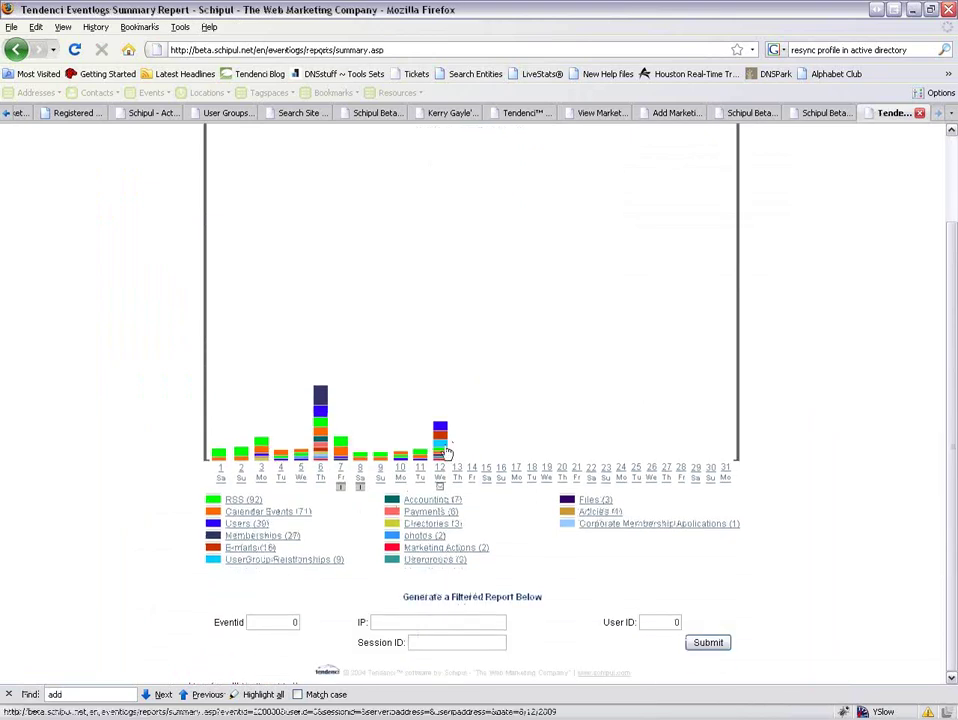
{"action": "scroll", "coordinate": [455, 442], "scroll_direction": "up", "scroll_amount": 2}
{"action": "scroll", "coordinate": [462, 438], "scroll_direction": "down", "scroll_amount": 2}
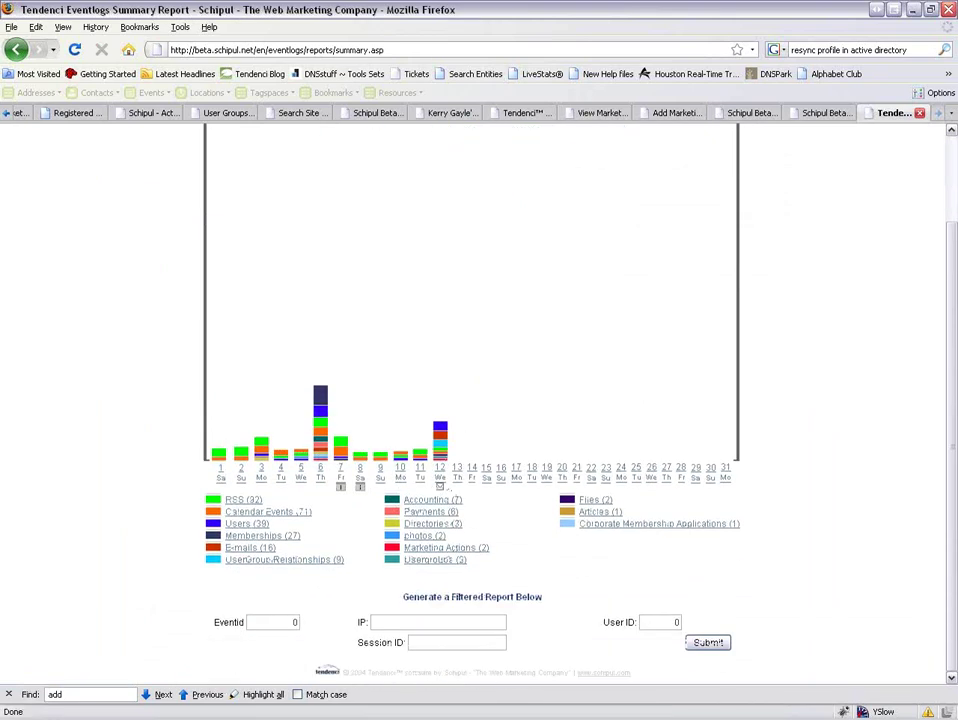
{"action": "mouse_move", "coordinate": [440, 490]}
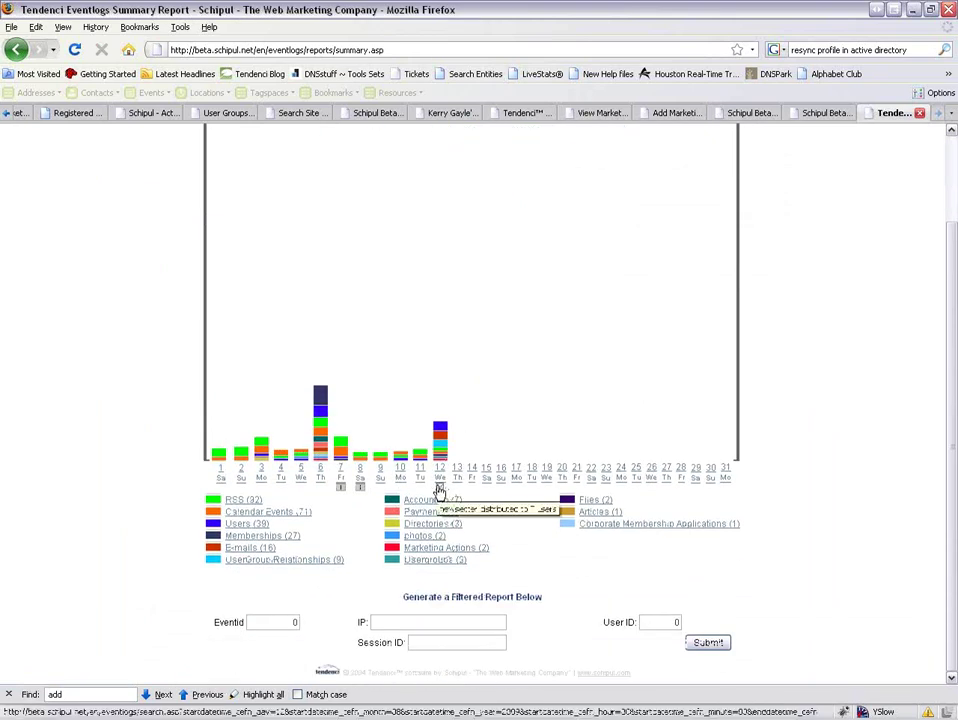
{"action": "scroll", "coordinate": [442, 482], "scroll_direction": "up", "scroll_amount": 2}
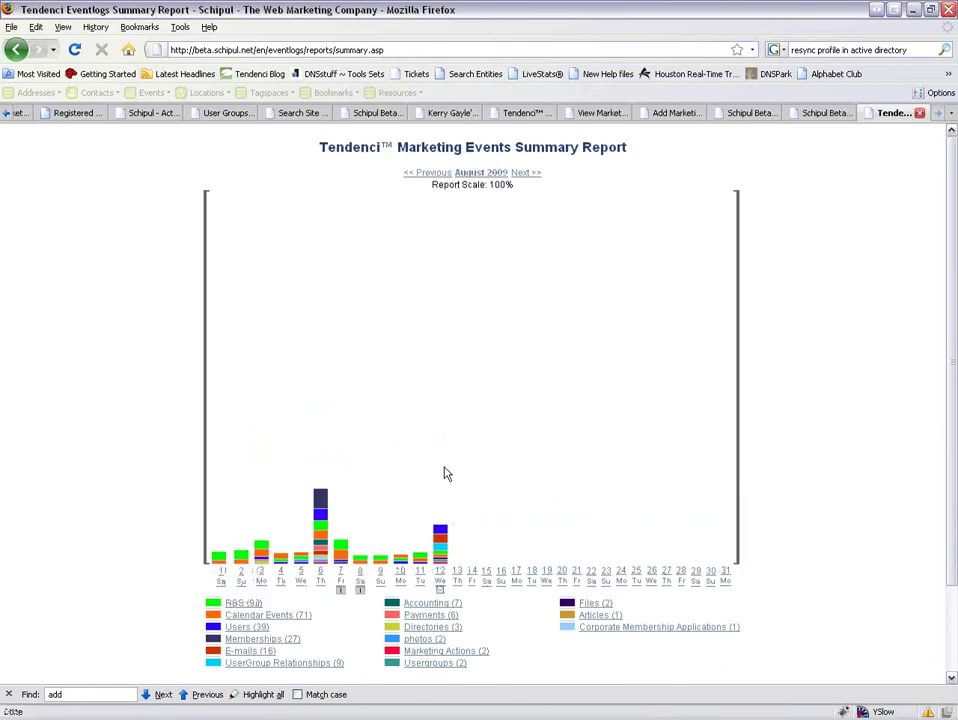
{"action": "left_click", "coordinate": [430, 175]}
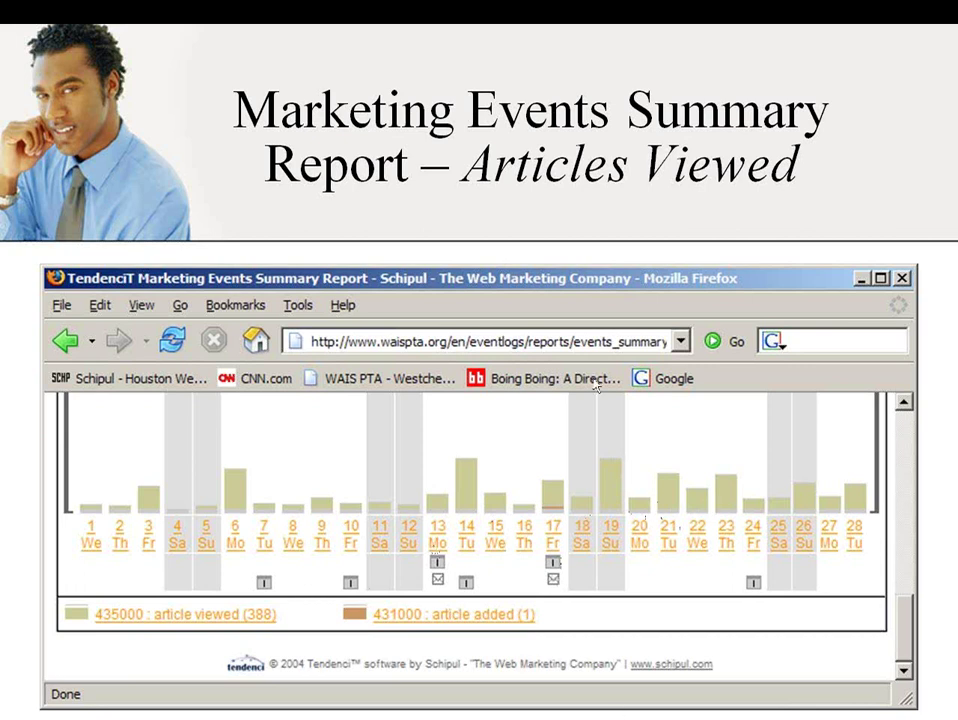
Switch from the slideshow back to the July 2009 Marketing Events Summary Report.
{"action": "key", "text": "alt+Tab"}
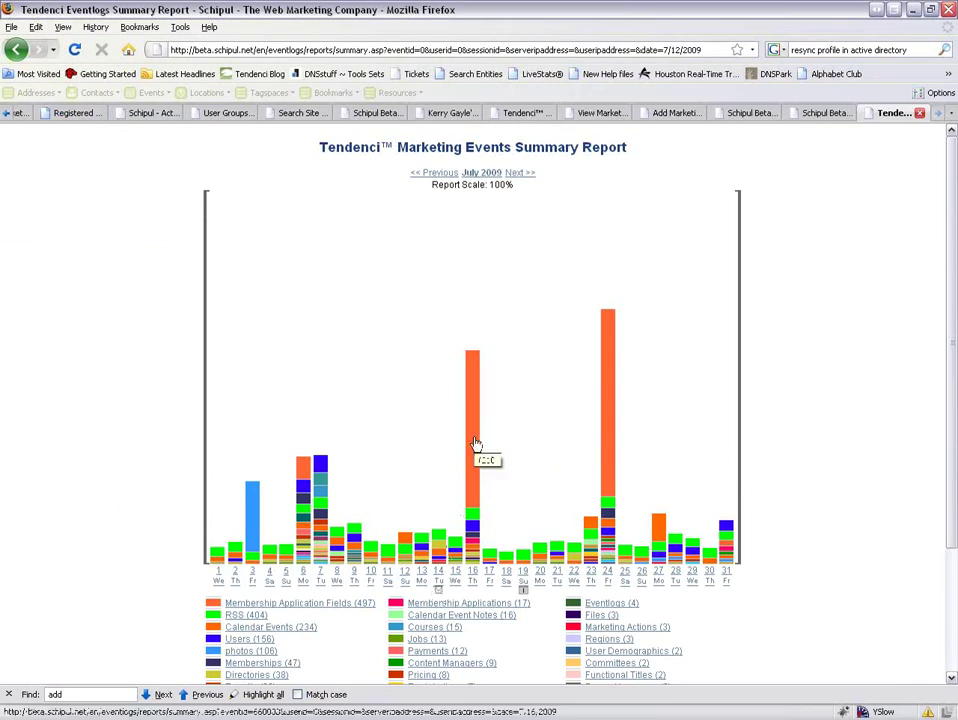
Go back from the July 2009 summary and reopen the User Reporting Options list.
{"action": "scroll", "coordinate": [803, 481], "scroll_direction": "down", "scroll_amount": 3}
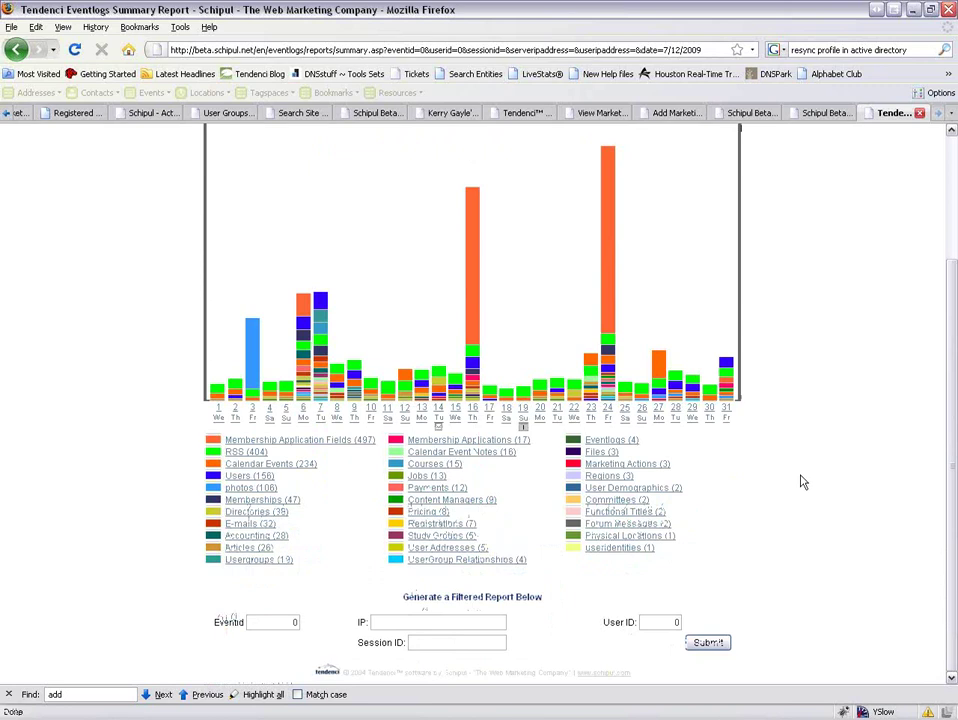
{"action": "scroll", "coordinate": [803, 481], "scroll_direction": "up", "scroll_amount": 3}
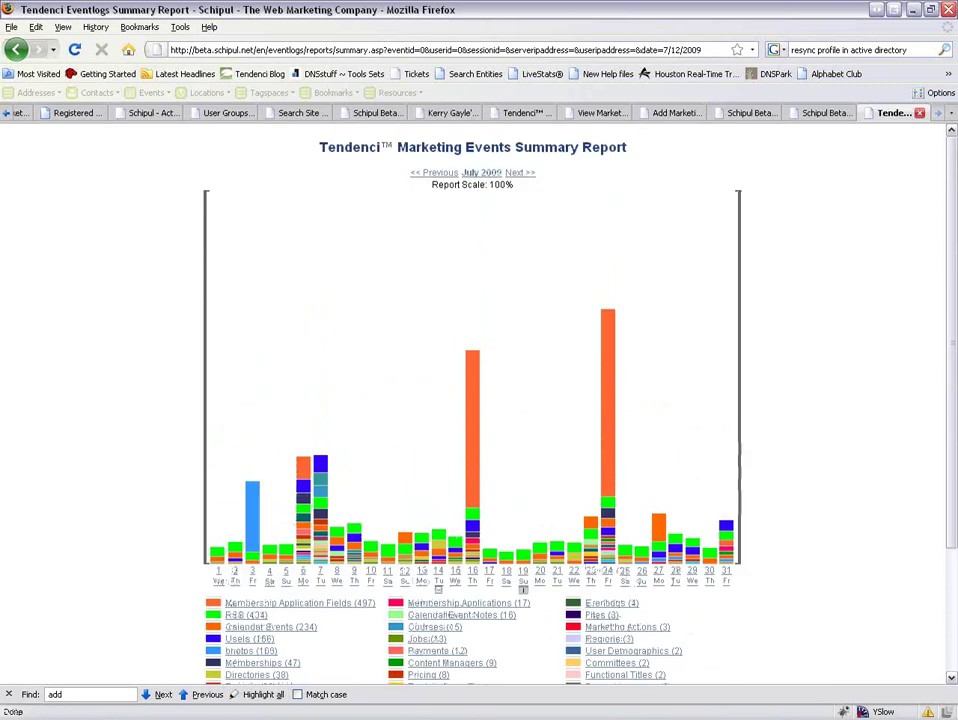
{"action": "left_click", "coordinate": [15, 49]}
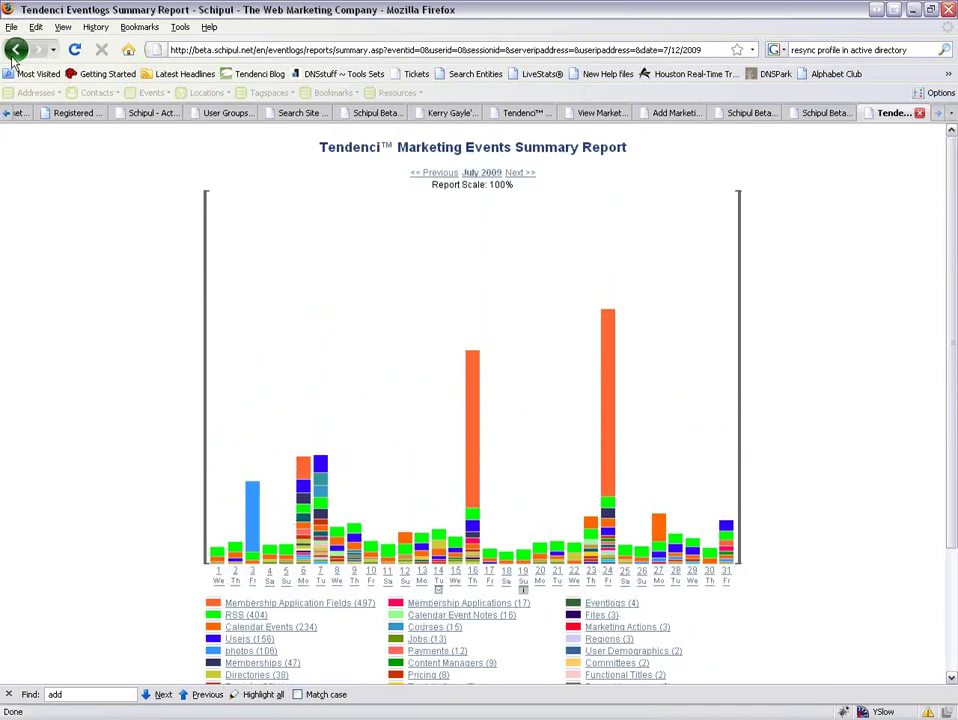
{"action": "left_click", "coordinate": [15, 49]}
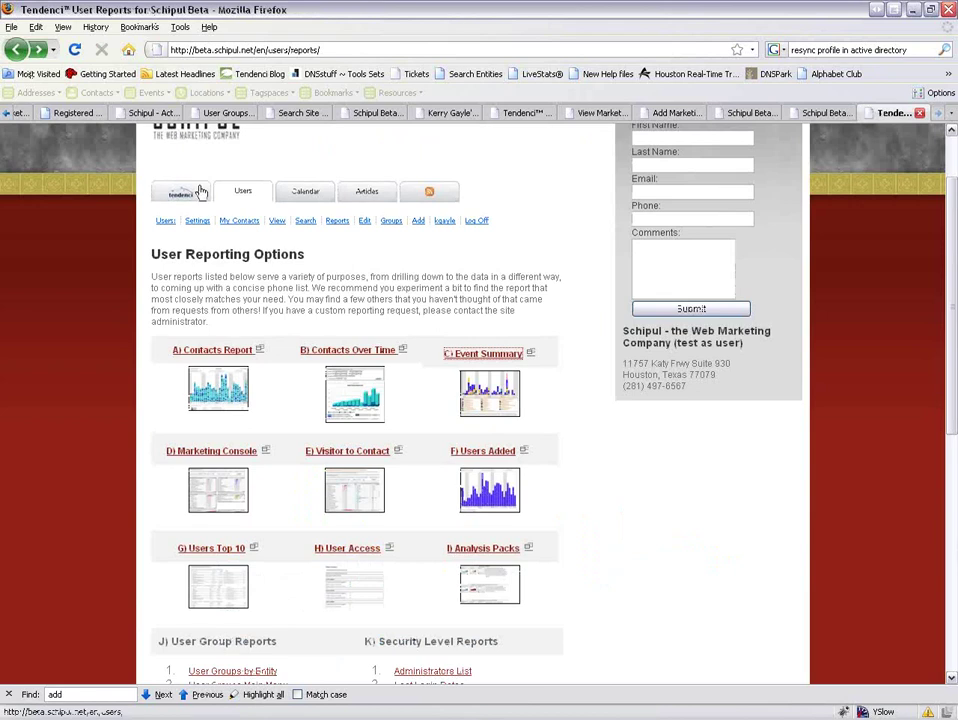
{"action": "left_click", "coordinate": [181, 193]}
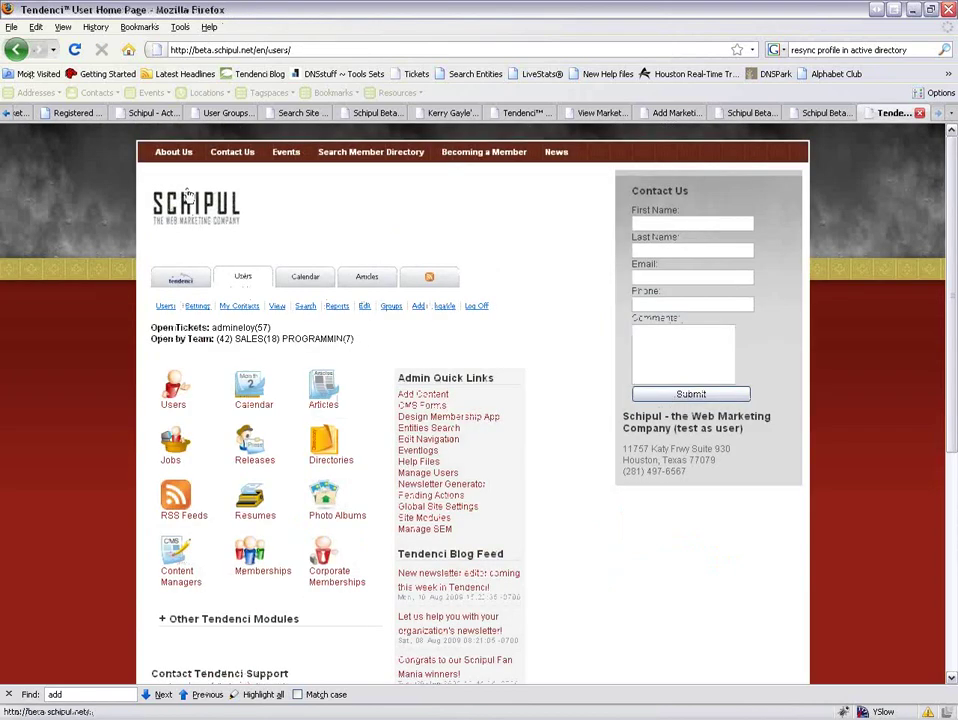
{"action": "left_click", "coordinate": [336, 306]}
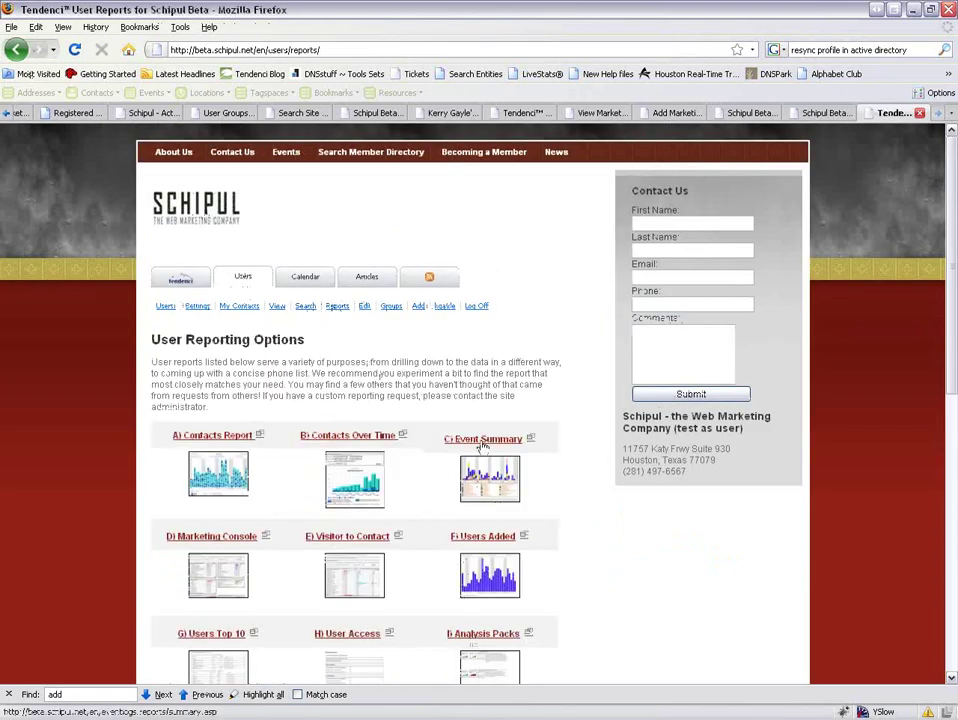
{"action": "scroll", "coordinate": [482, 445], "scroll_direction": "down", "scroll_amount": 3}
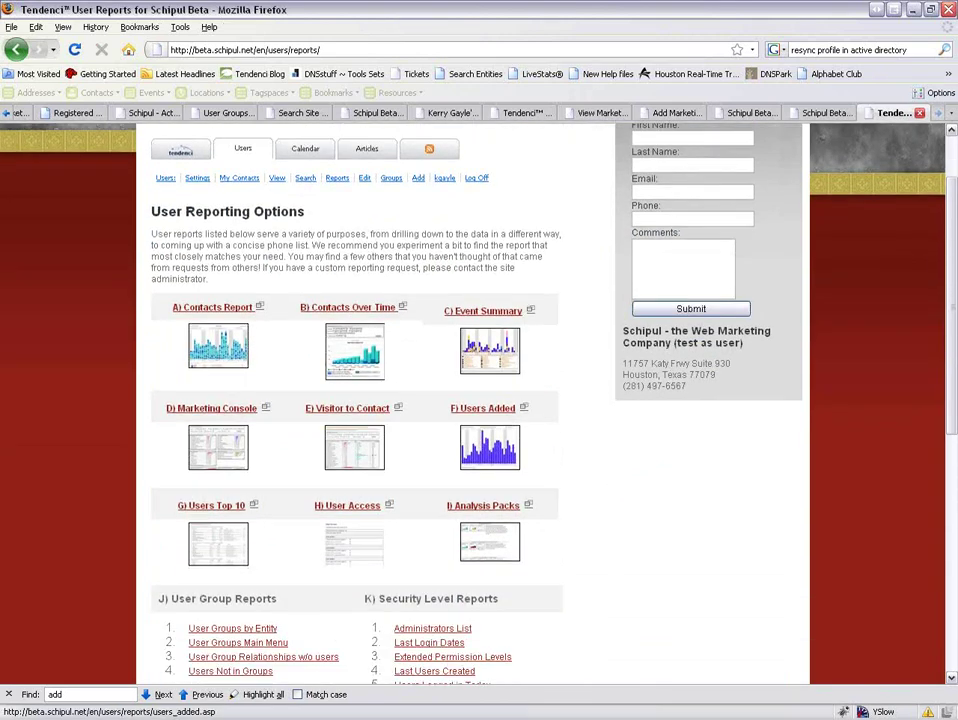